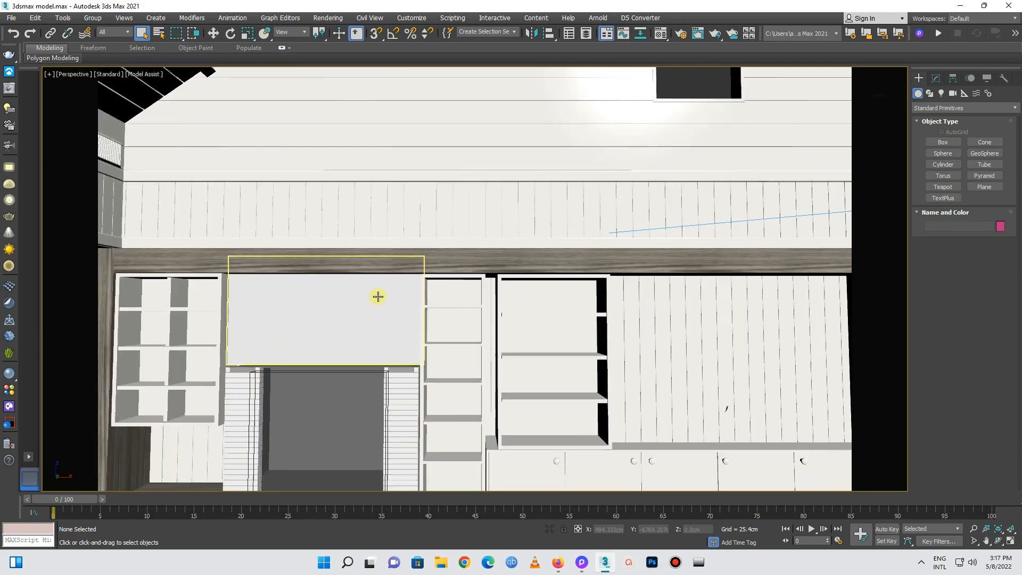
# Switch the perspective viewport to the VrayPhysicaCam camera view
pyautogui.click(865, 97)
pyautogui.moveTo(857, 87); pyautogui.dragTo(821, 143)
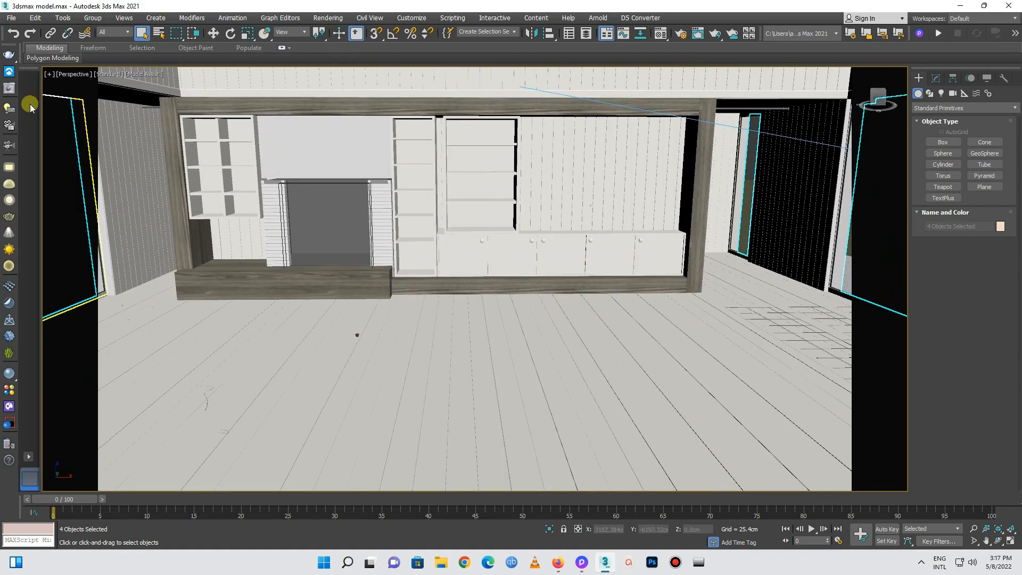
pyautogui.click(73, 74)
pyautogui.moveTo(100, 85)
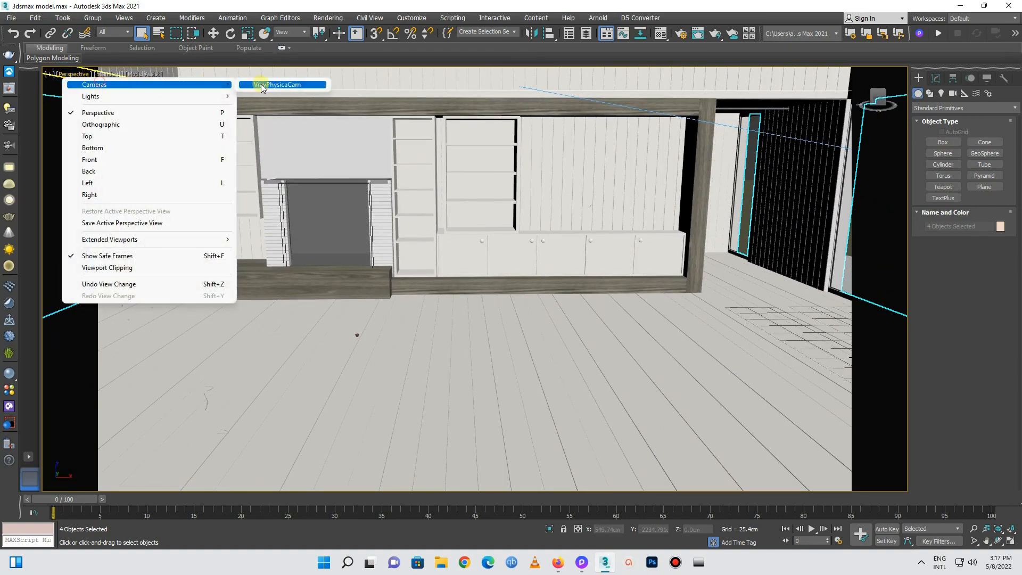
pyautogui.click(266, 85)
# Switch to Firefox, search the web for "d5 render" and open the official D5 Render website
pyautogui.click(964, 5)
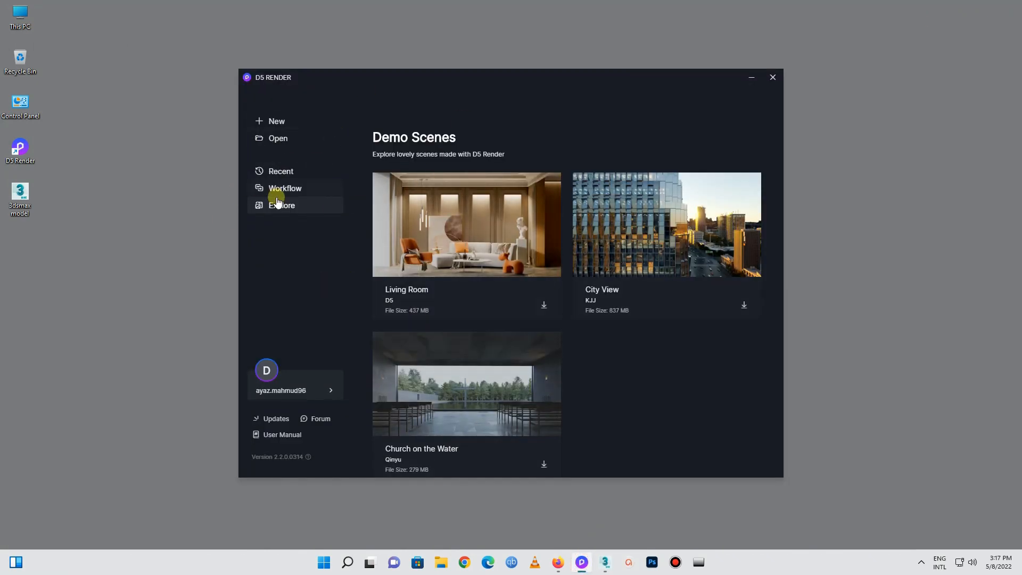
pyautogui.click(751, 79)
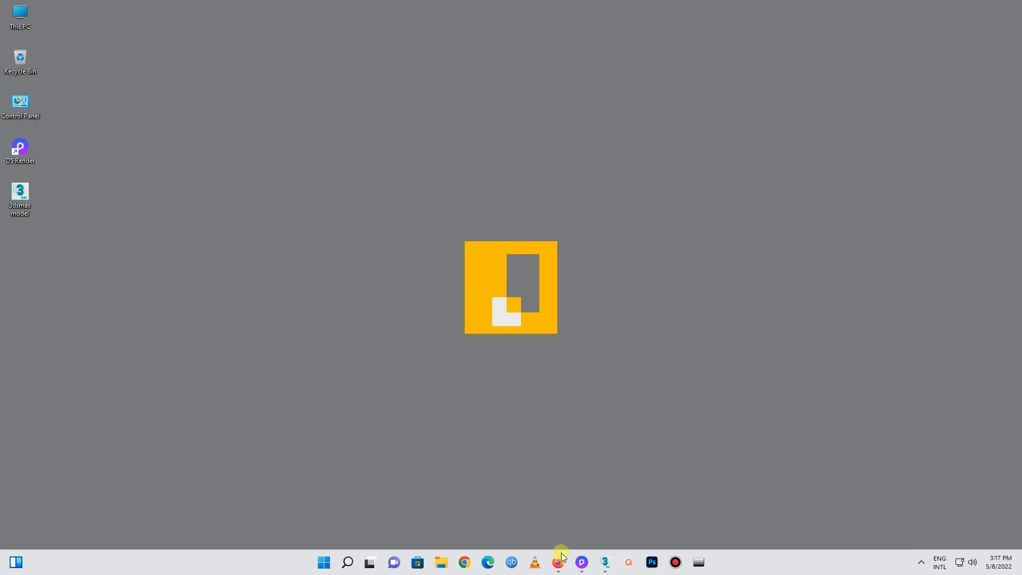
pyautogui.click(558, 562)
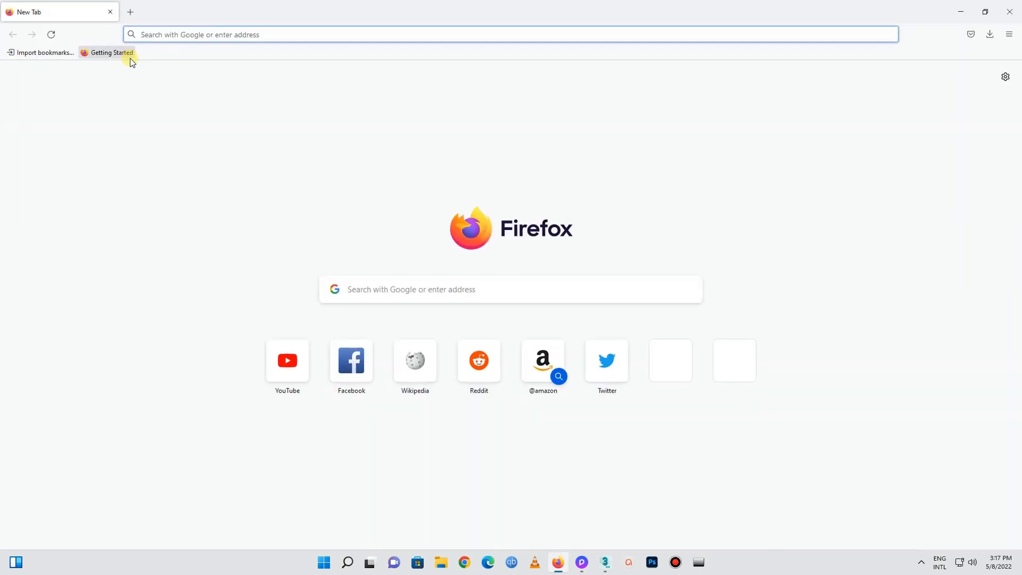
pyautogui.write('d')
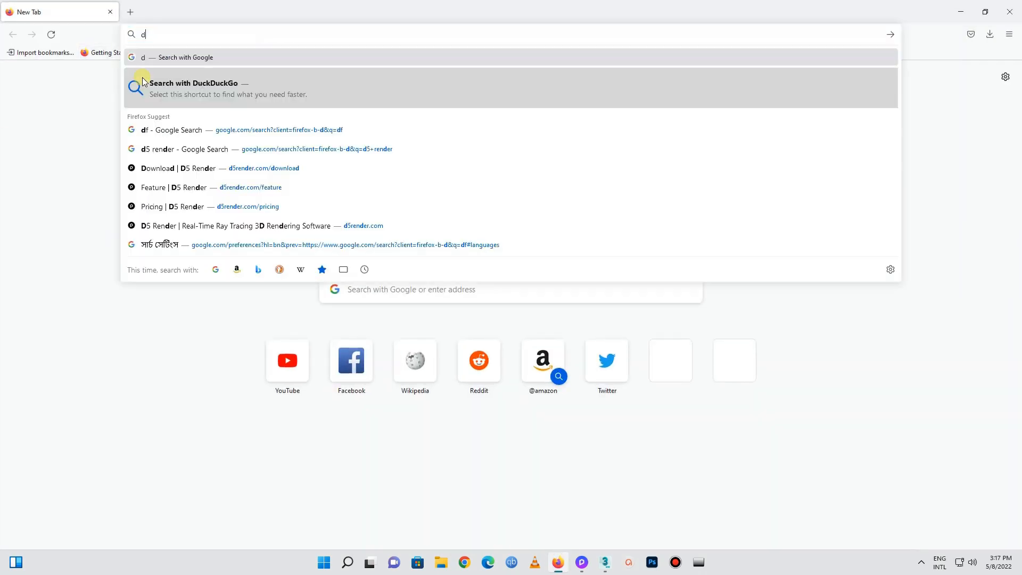
pyautogui.write('5 render')
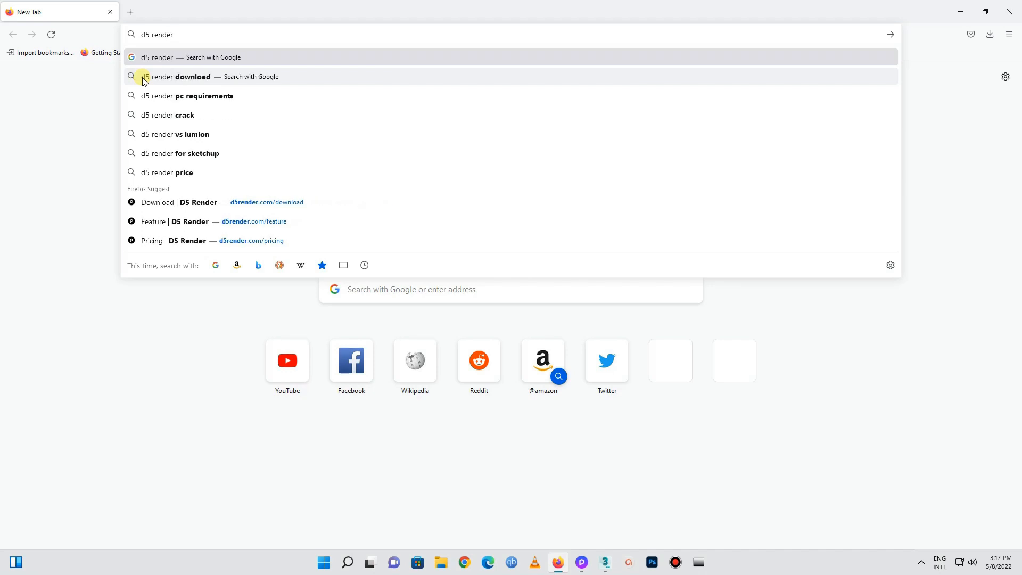
pyautogui.press('Return')
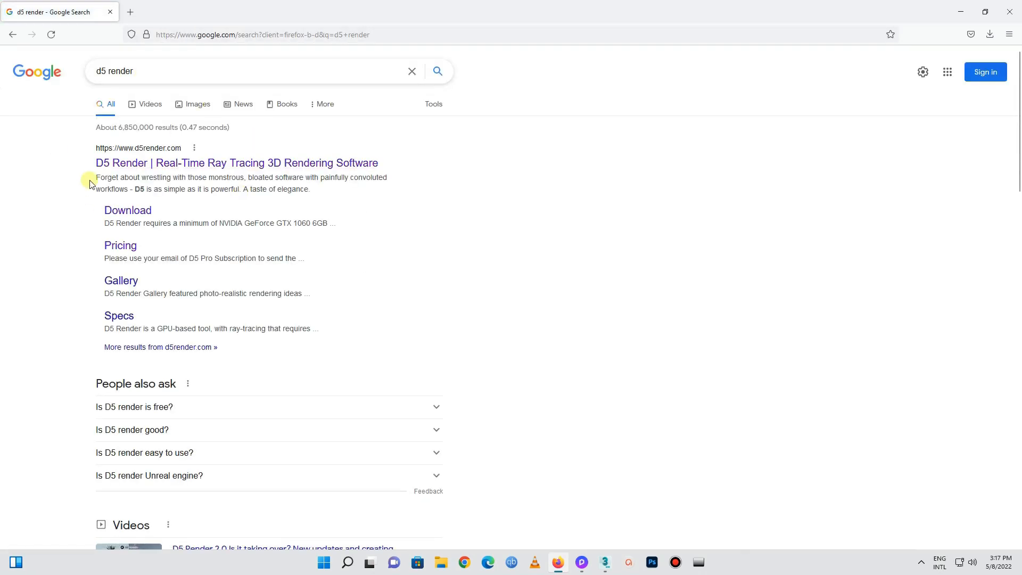
pyautogui.click(132, 166)
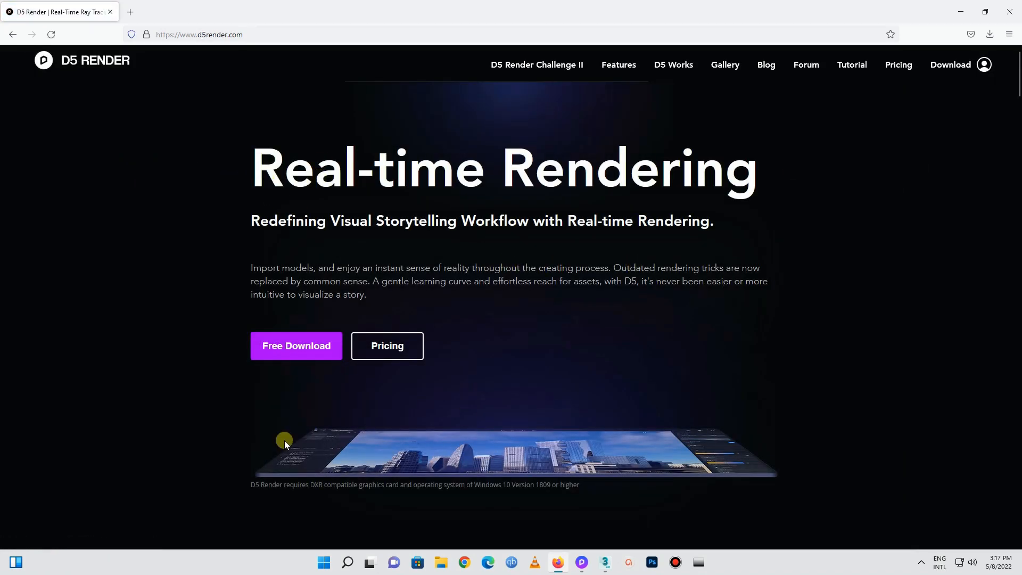
# Examine the D5 Render homepage introduction and its section on new features in version 2.2
pyautogui.scroll(-2, 365, 250)
pyautogui.scroll(1, 497, 258)
pyautogui.scroll(-3, 503, 354)
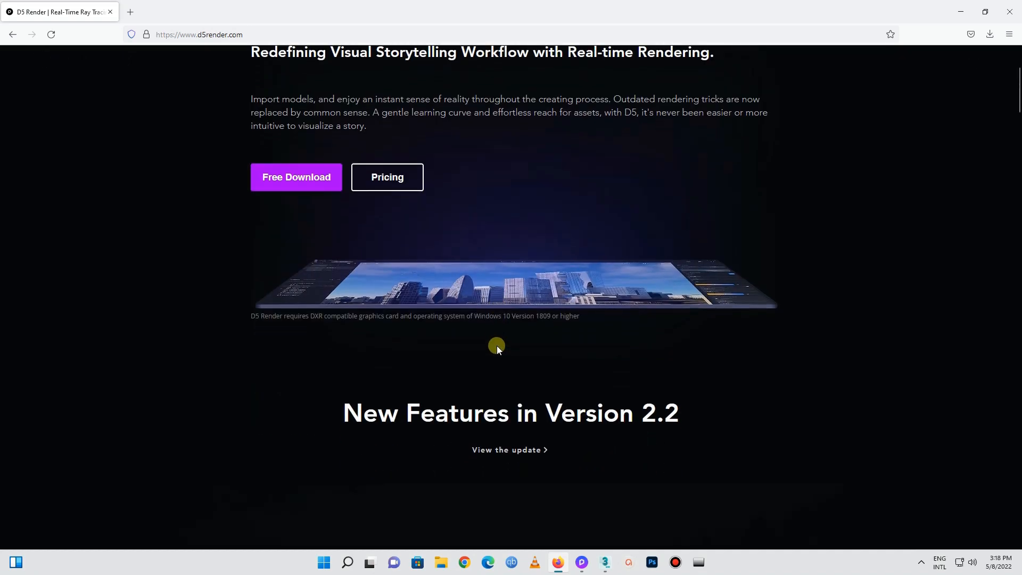
pyautogui.moveTo(644, 363); pyautogui.dragTo(680, 363)
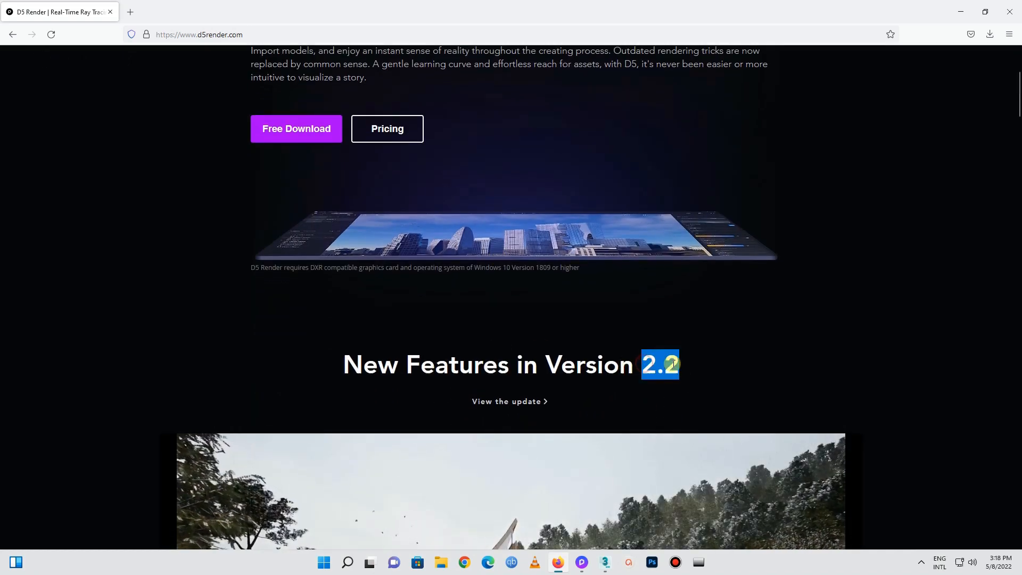
pyautogui.scroll(-5, 665, 365)
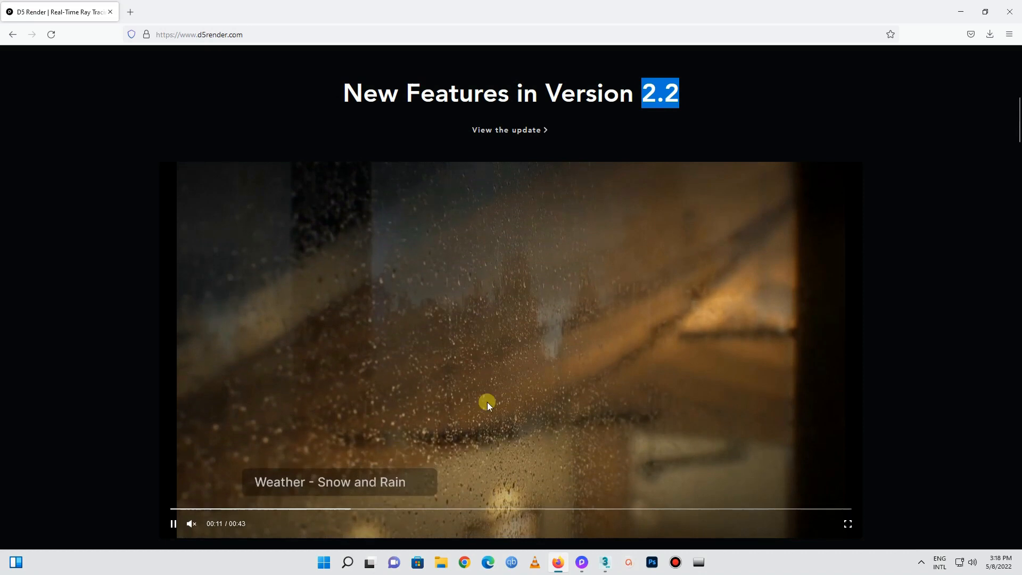
# Review the rest of the homepage, especially the figures for the model and PBR material library
pyautogui.scroll(-9, 506, 350)
pyautogui.scroll(-15, 470, 369)
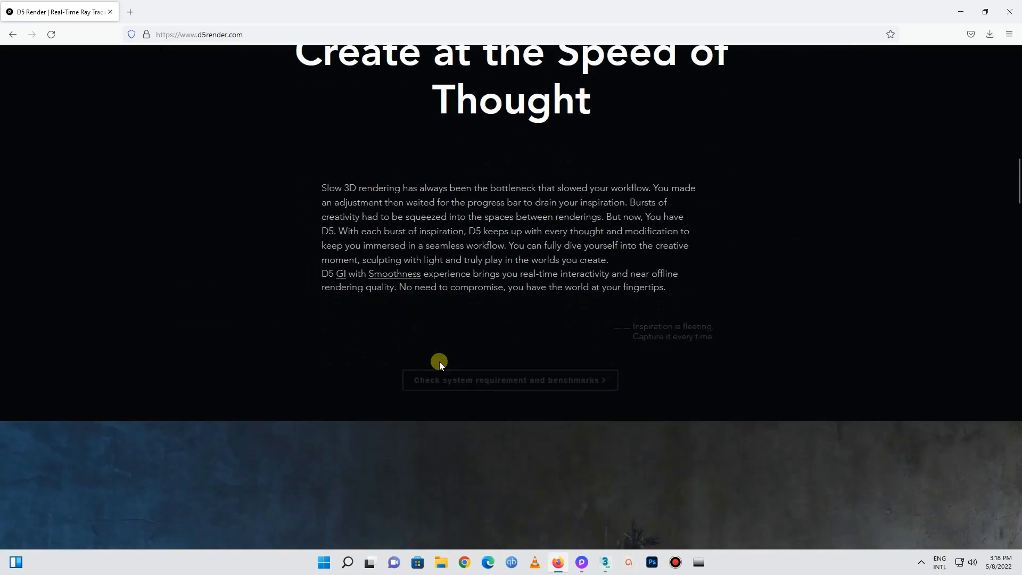
pyautogui.scroll(-19, 446, 365)
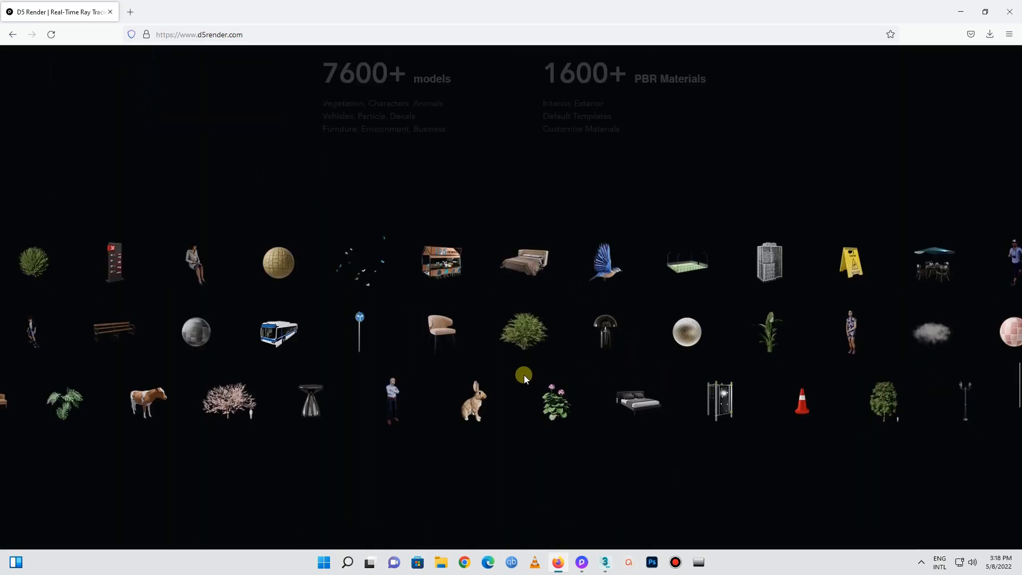
pyautogui.scroll(8, 575, 373)
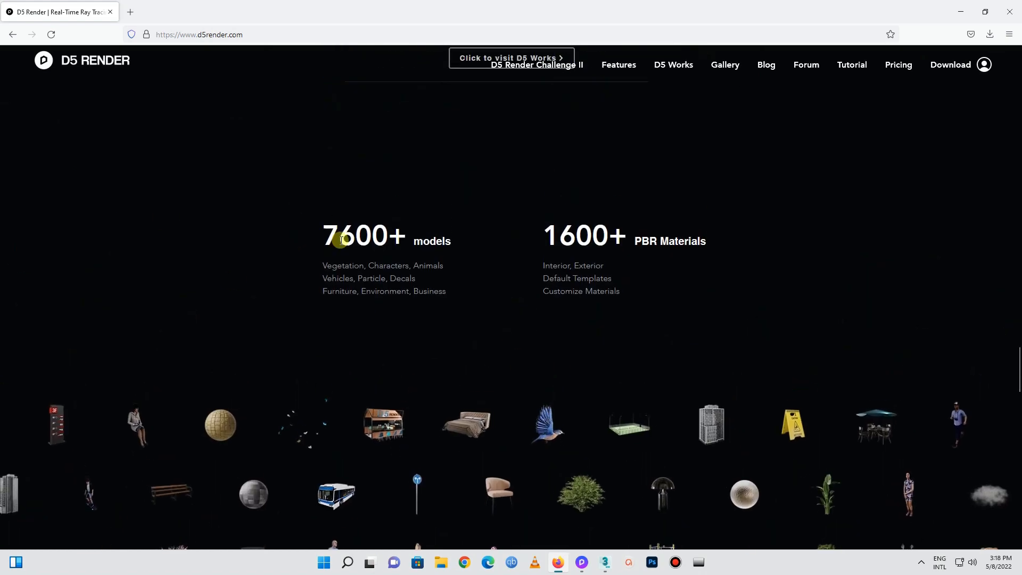
pyautogui.moveTo(320, 235); pyautogui.dragTo(526, 238)
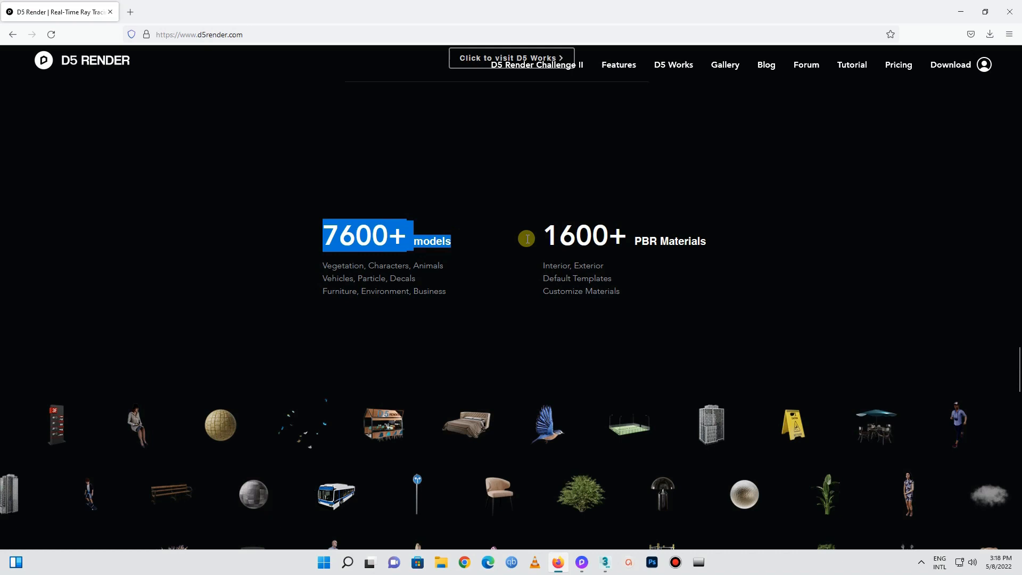
pyautogui.moveTo(540, 234); pyautogui.dragTo(707, 239)
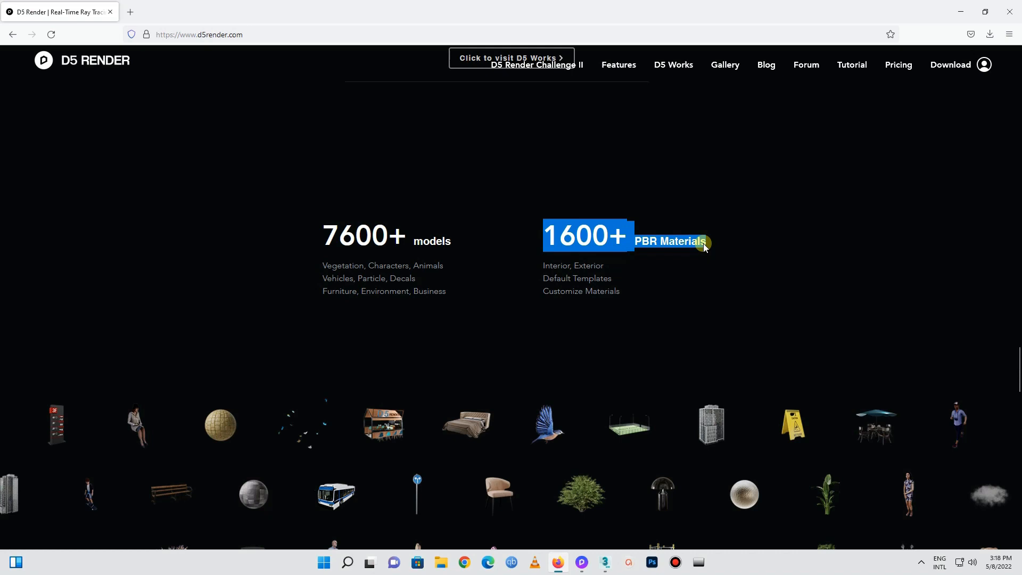
pyautogui.click(644, 264)
pyautogui.scroll(-3, 644, 264)
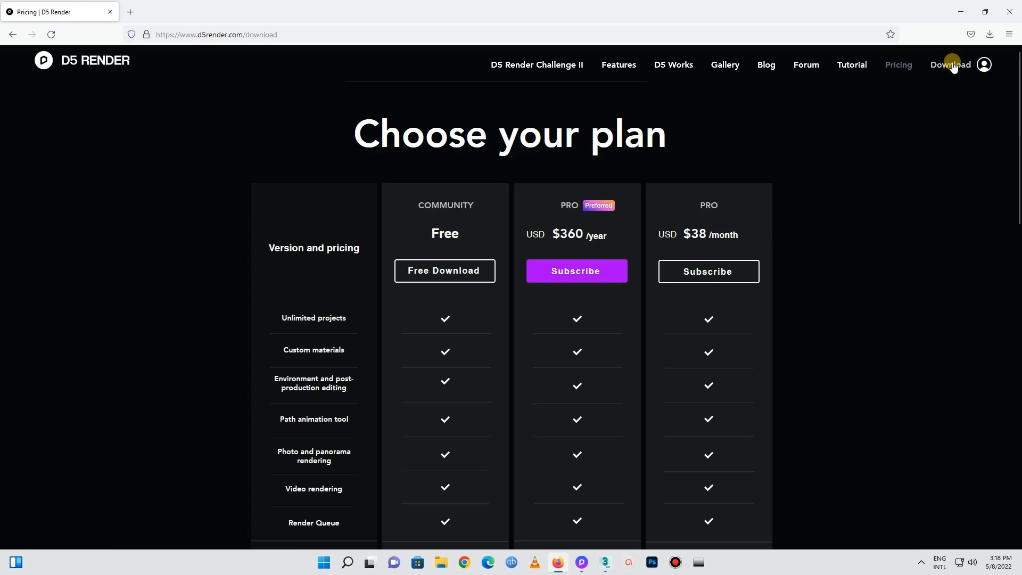
# Open the D5 Render download page and read the system requirements in its Q&A section
pyautogui.click(952, 64)
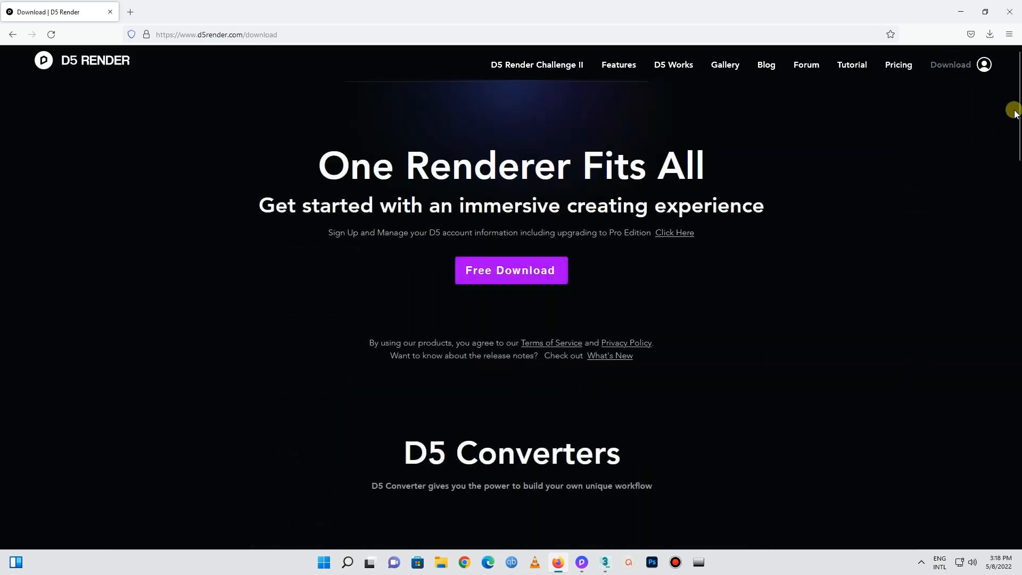
pyautogui.moveTo(1014, 113); pyautogui.dragTo(1018, 198)
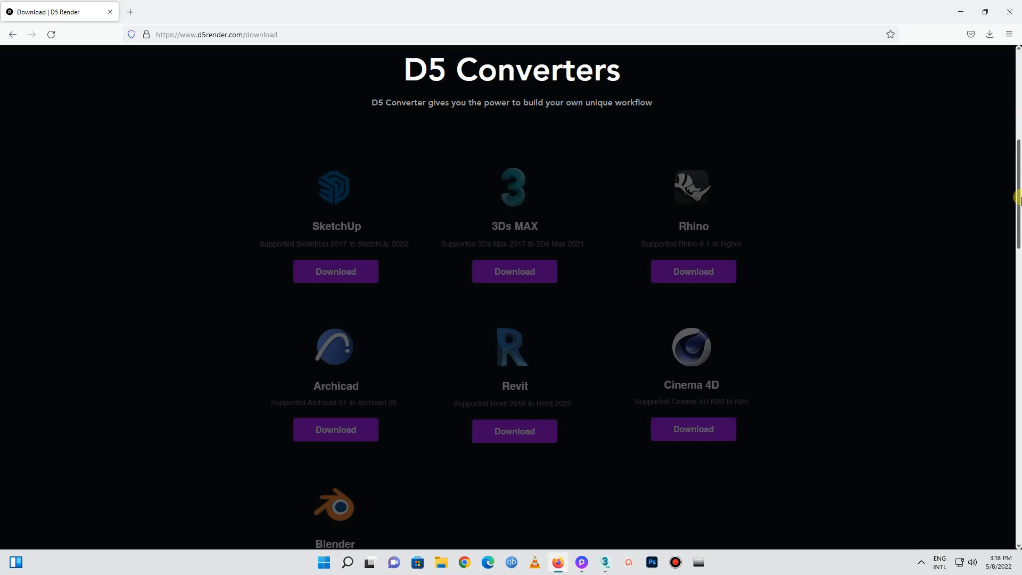
pyautogui.moveTo(1017, 203); pyautogui.dragTo(1017, 454)
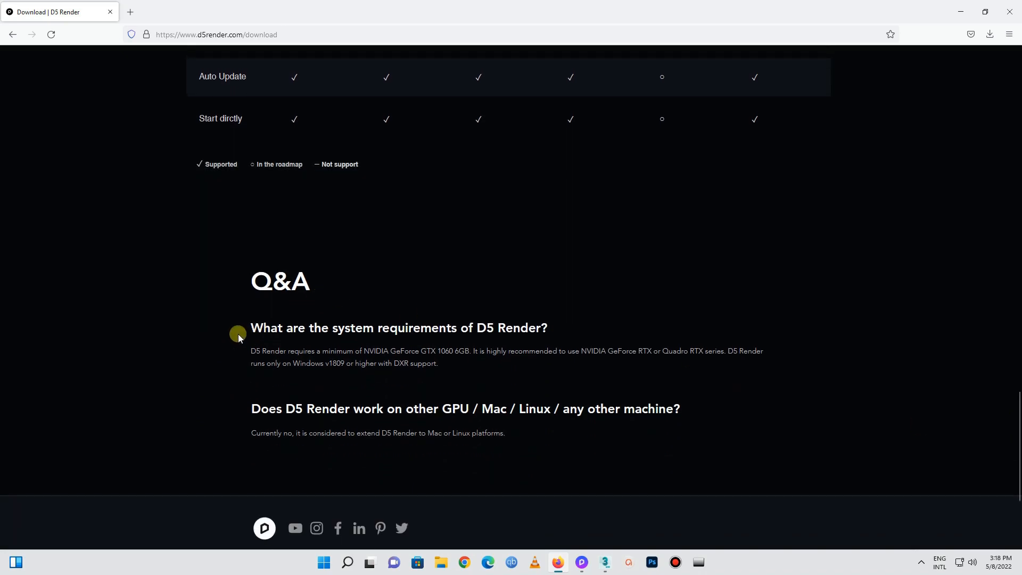
pyautogui.moveTo(250, 327); pyautogui.dragTo(549, 328)
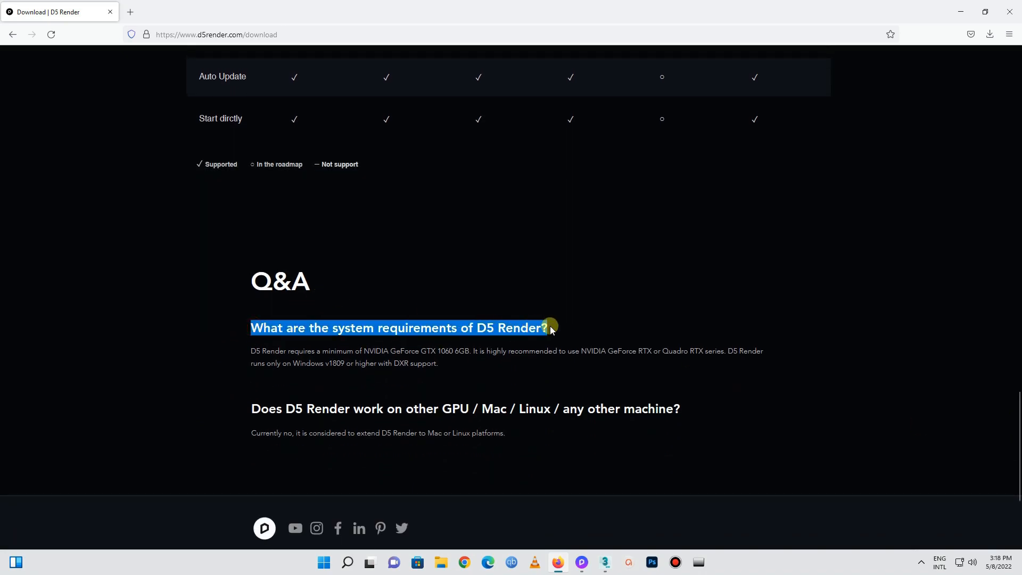
pyautogui.click(455, 364)
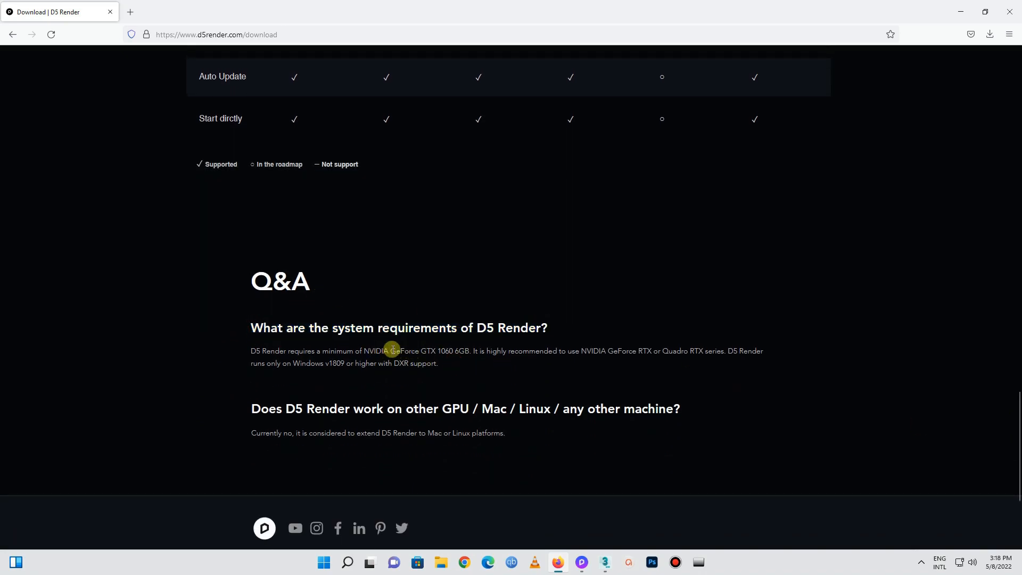
pyautogui.moveTo(390, 352); pyautogui.dragTo(460, 358)
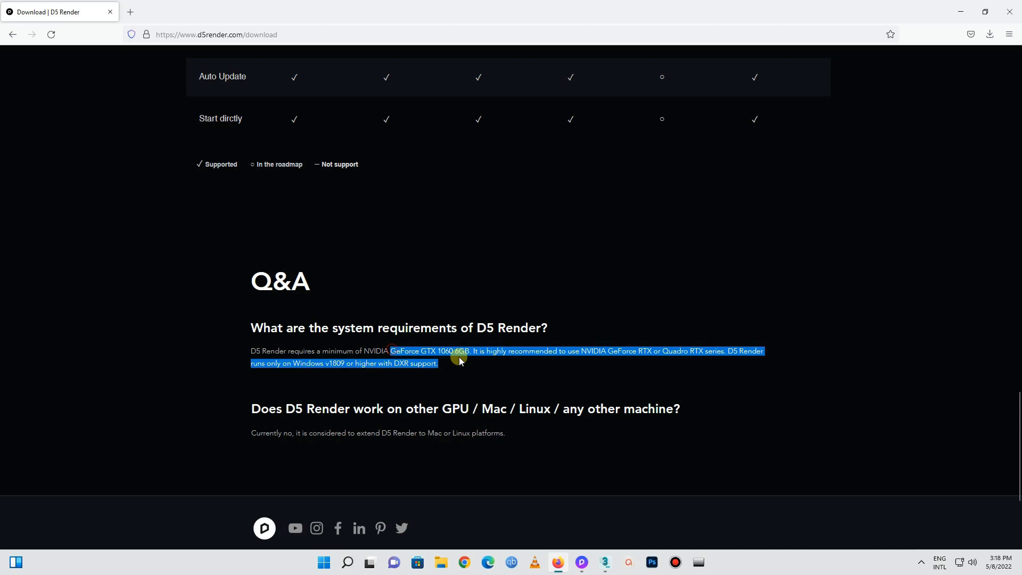
pyautogui.moveTo(461, 360); pyautogui.dragTo(698, 375)
pyautogui.click(483, 386)
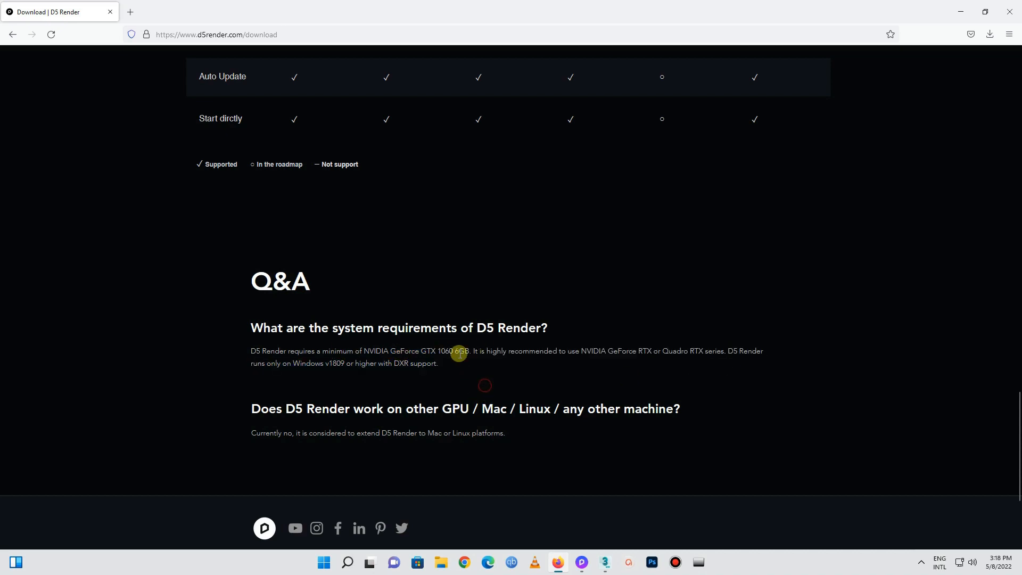
# Start the free download of the D5 Render installer from the download page
pyautogui.scroll(20, 459, 353)
pyautogui.scroll(4, 399, 248)
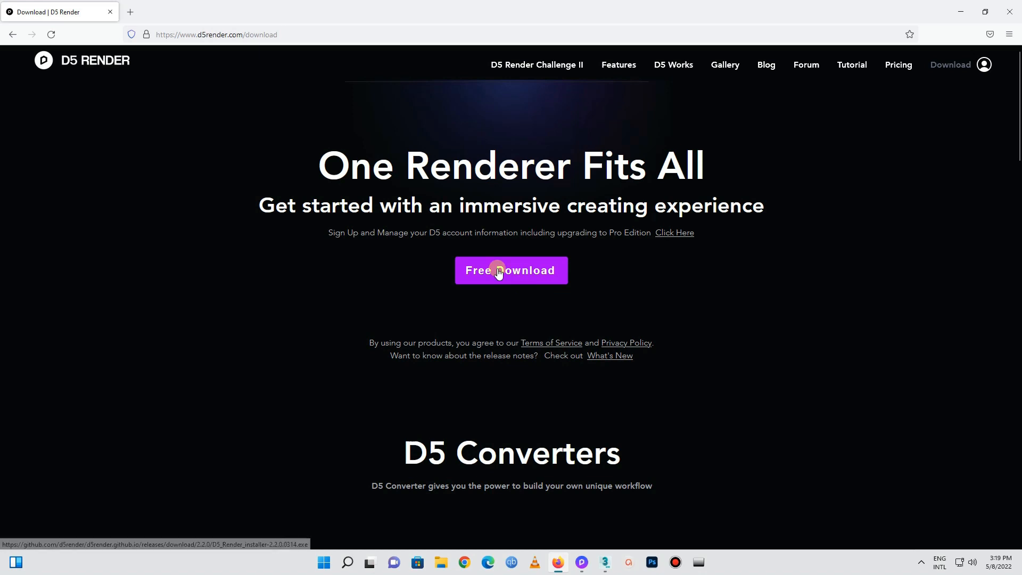
pyautogui.click(498, 272)
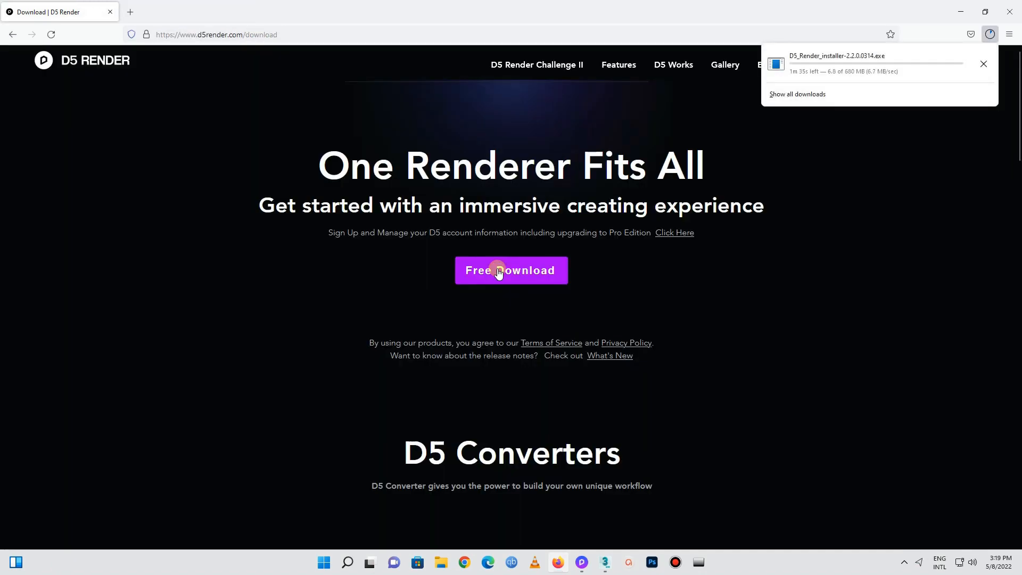
# Download the D5 Converter for 3Ds MAX and check both files in the browser's download list
pyautogui.scroll(-4, 591, 148)
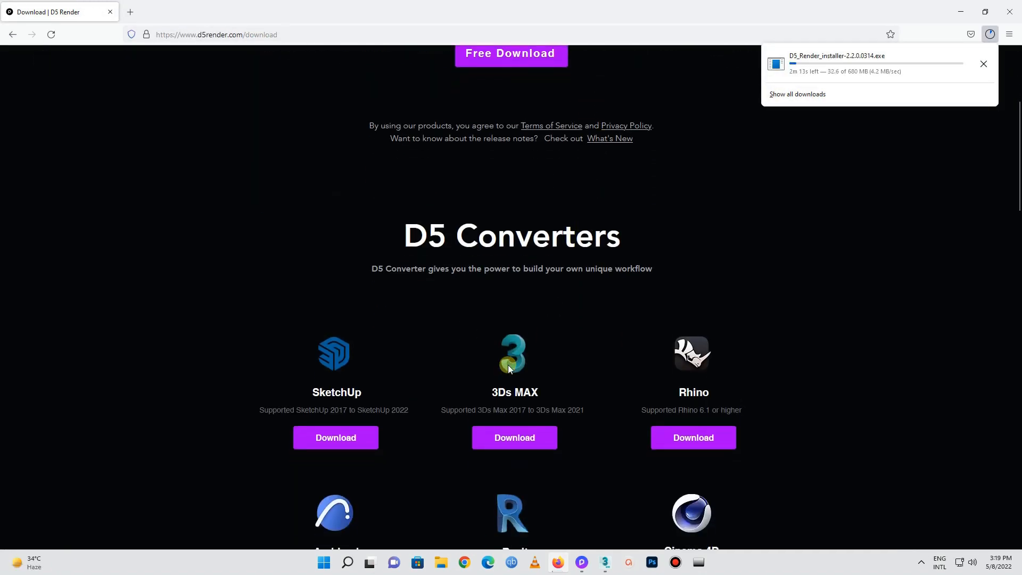
pyautogui.click(528, 432)
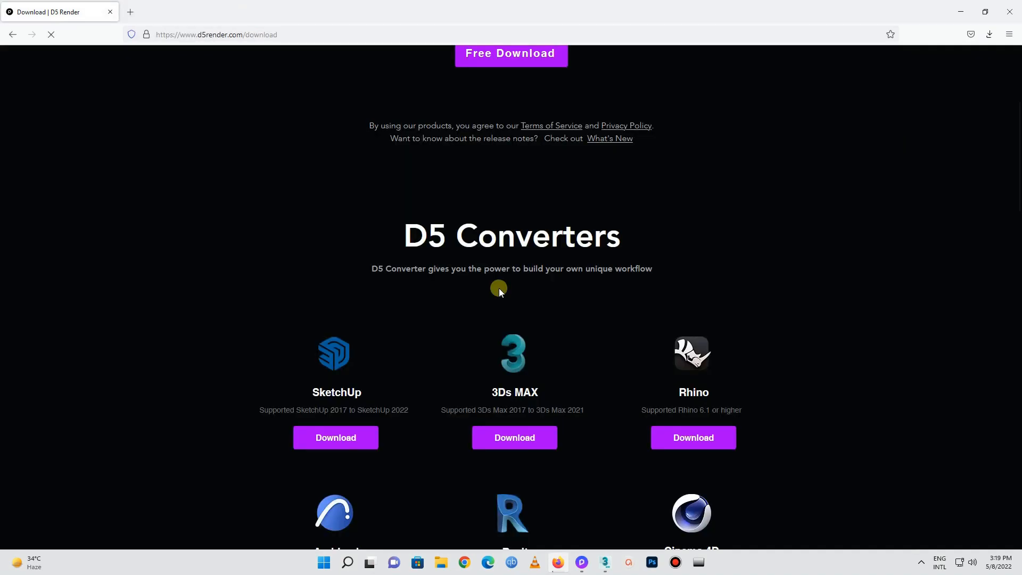
pyautogui.scroll(4, 917, 79)
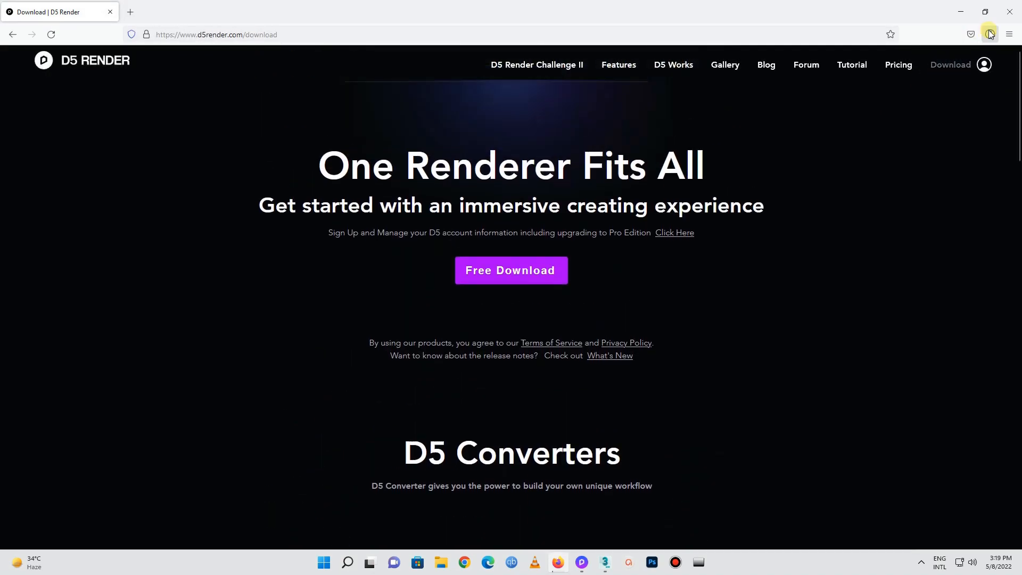
pyautogui.click(988, 34)
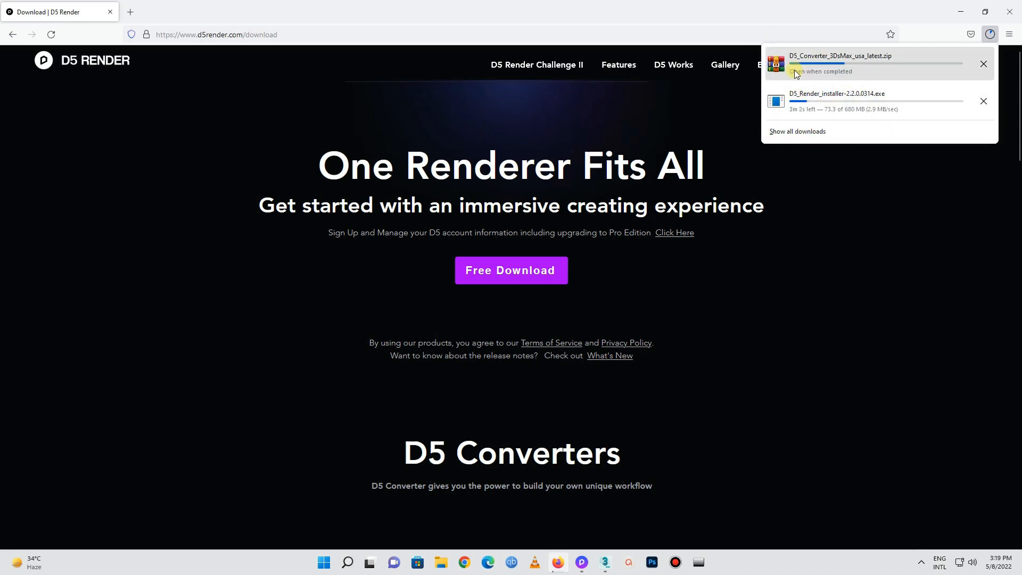
pyautogui.scroll(-6, 755, 285)
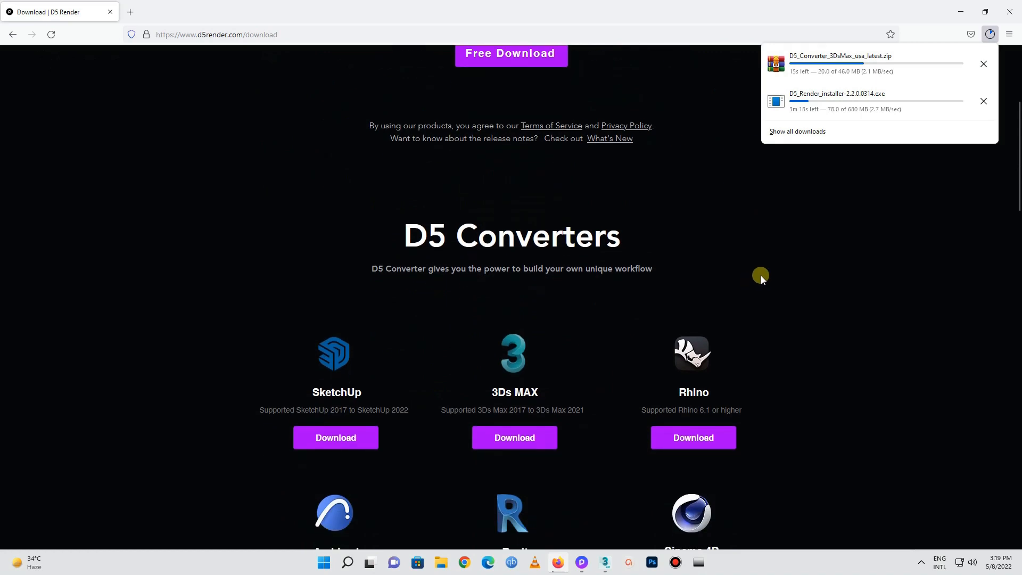
pyautogui.scroll(5, 516, 280)
pyautogui.scroll(-6, 538, 305)
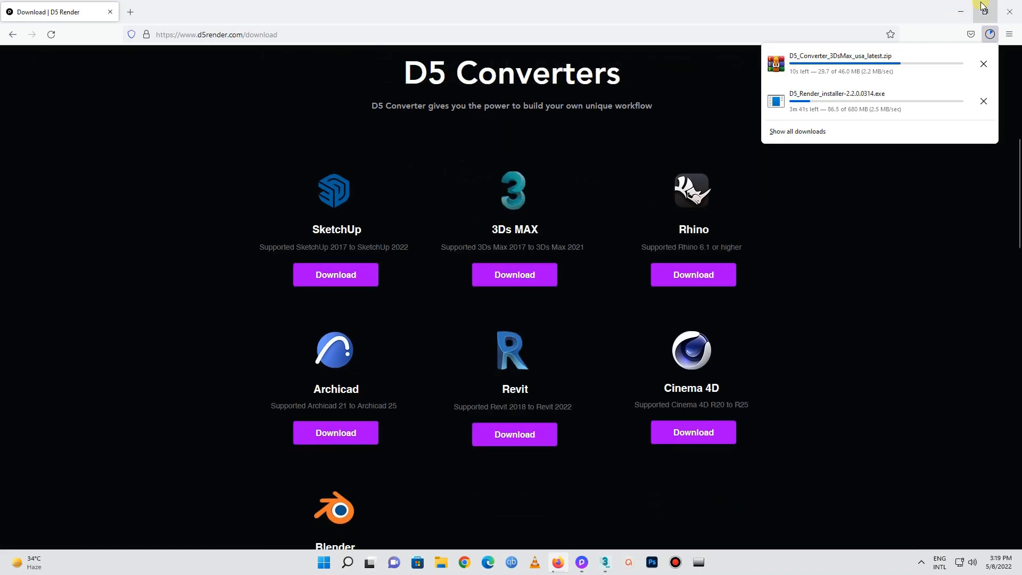
# Close Firefox and switch back to the interior scene in 3ds Max
pyautogui.click(1009, 11)
pyautogui.click(555, 292)
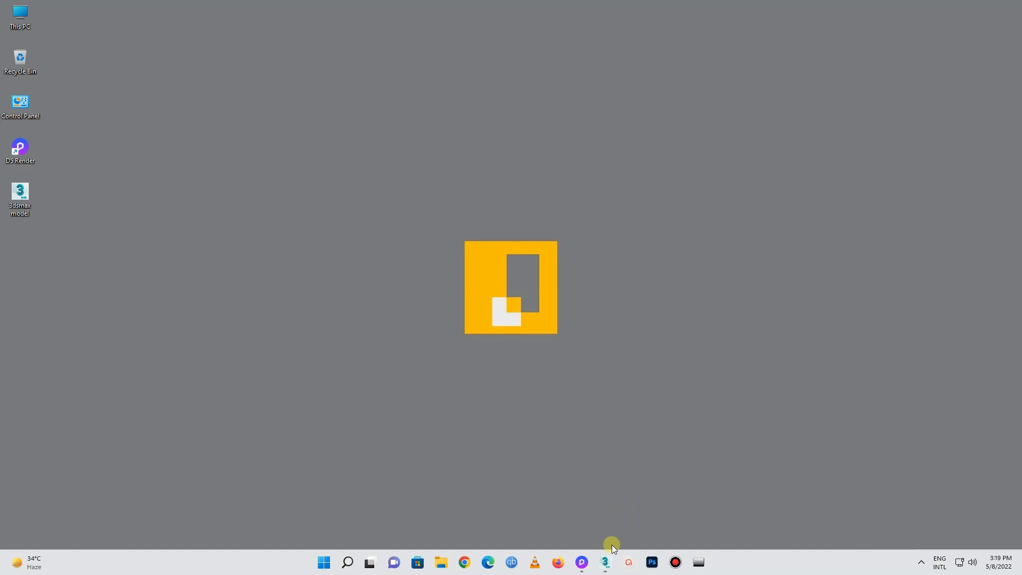
pyautogui.click(605, 561)
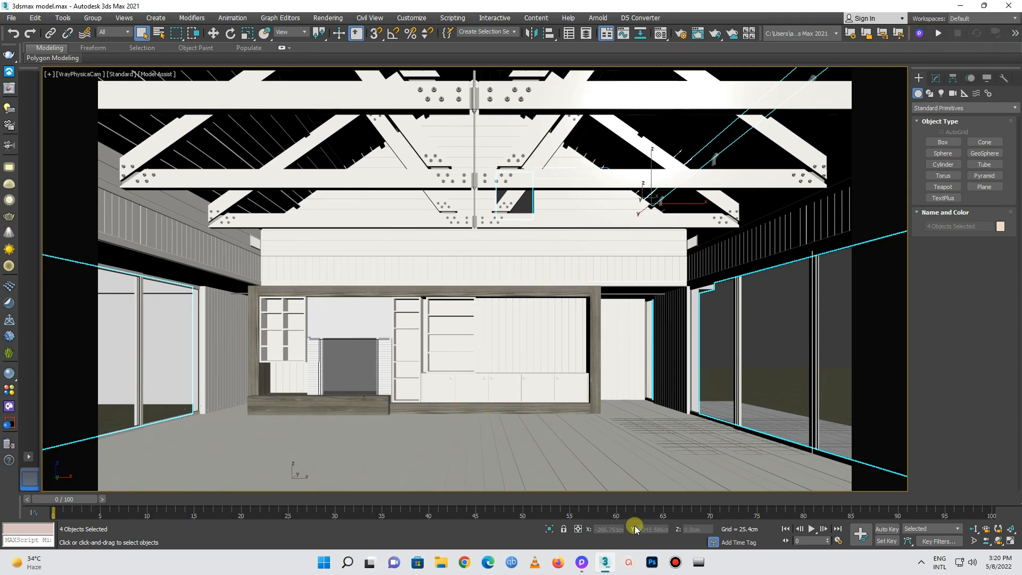
# Switch to D5 Render and create a new empty project
pyautogui.click(581, 564)
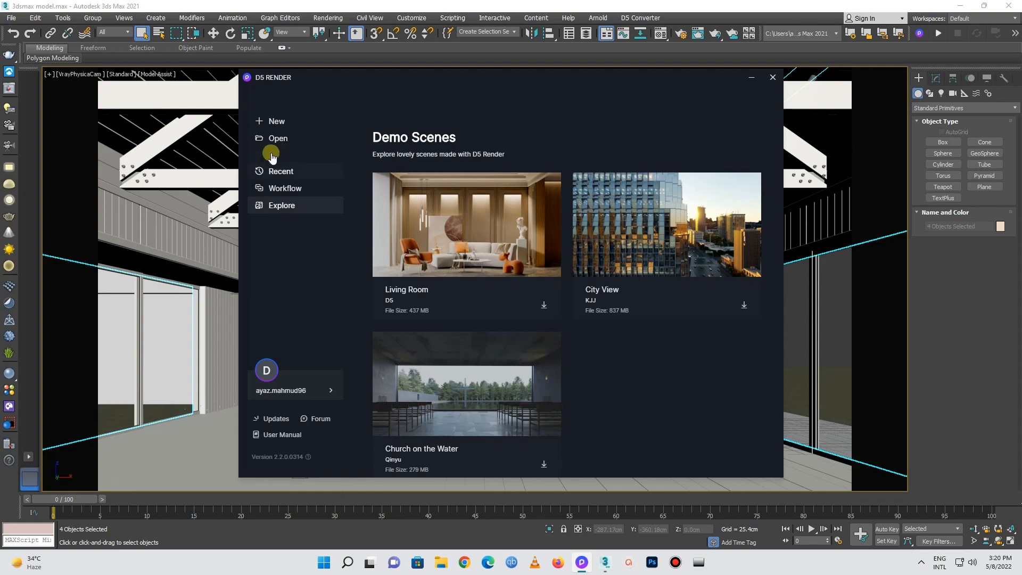
pyautogui.click(278, 121)
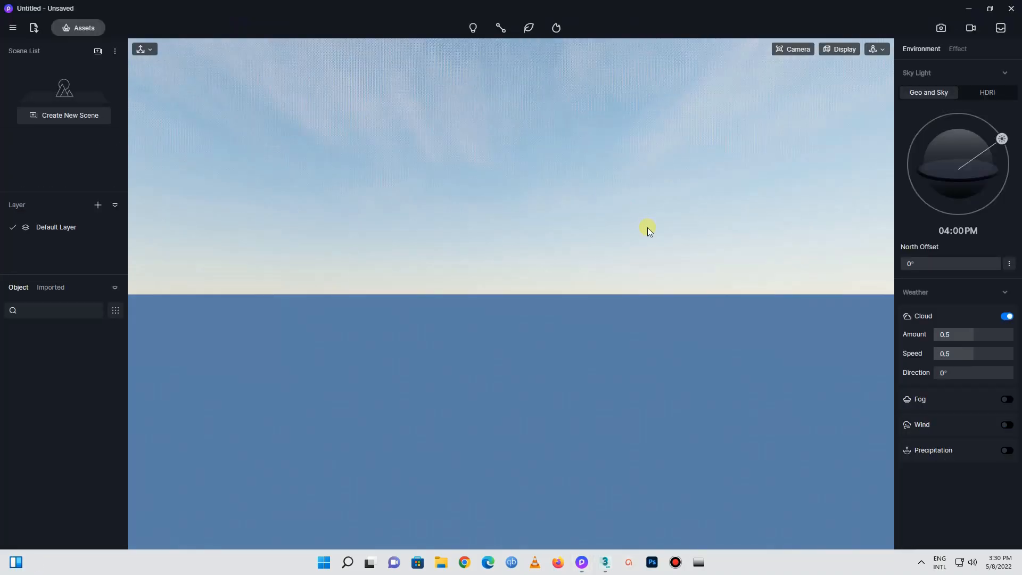
pyautogui.moveTo(647, 227); pyautogui.dragTo(593, 212, button='right')
pyautogui.moveTo(568, 278); pyautogui.dragTo(547, 293, button='right')
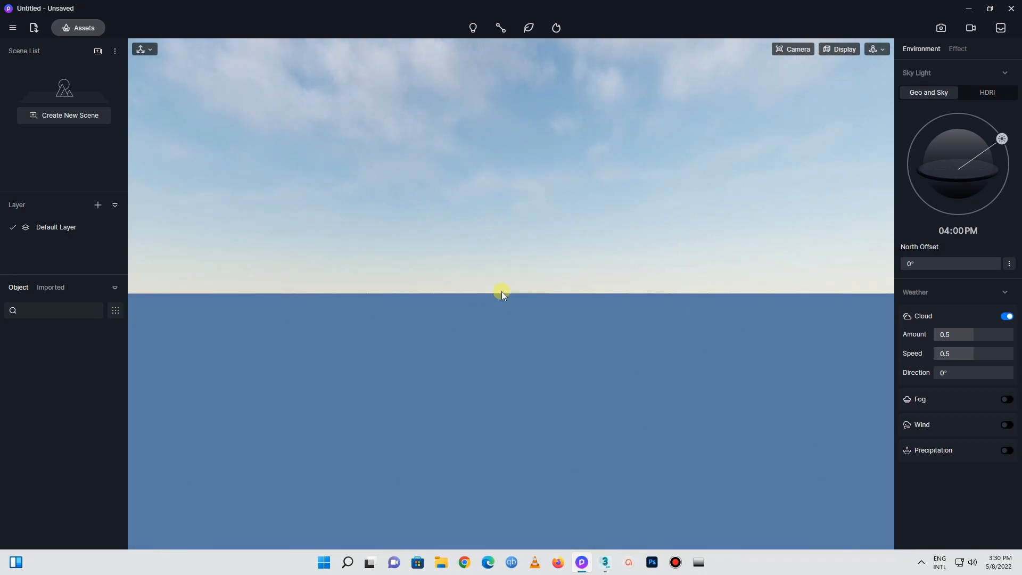
pyautogui.moveTo(498, 192)
pyautogui.mouseDown(button='right')
pyautogui.moveTo(525, 210)
pyautogui.moveTo(505, 202)
pyautogui.moveTo(510, 189)
pyautogui.mouseUp(button='right')
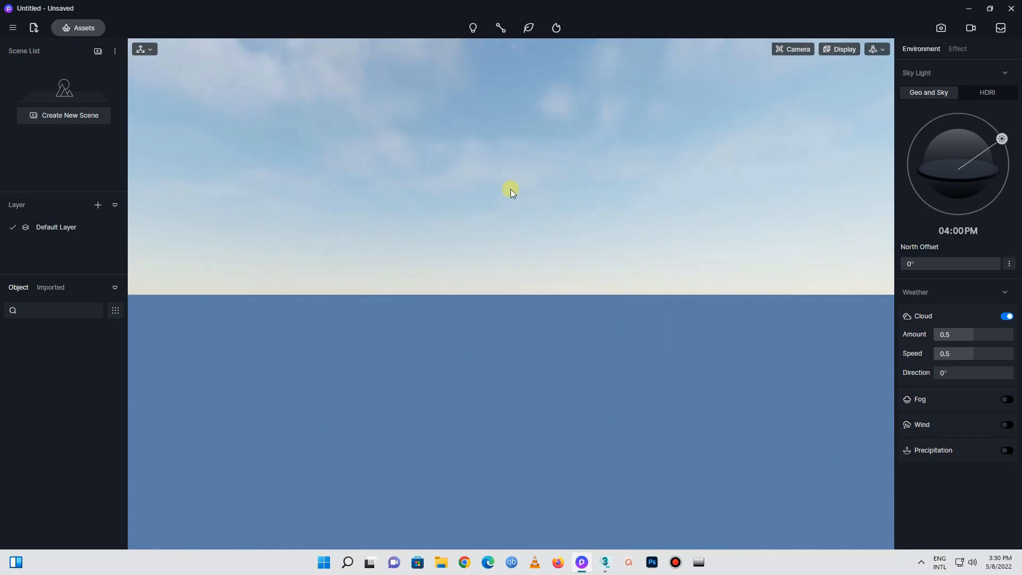
# Switch back to 3ds Max and start the D5 Converter link to send the interior model into the open D5 Render project
pyautogui.click(605, 563)
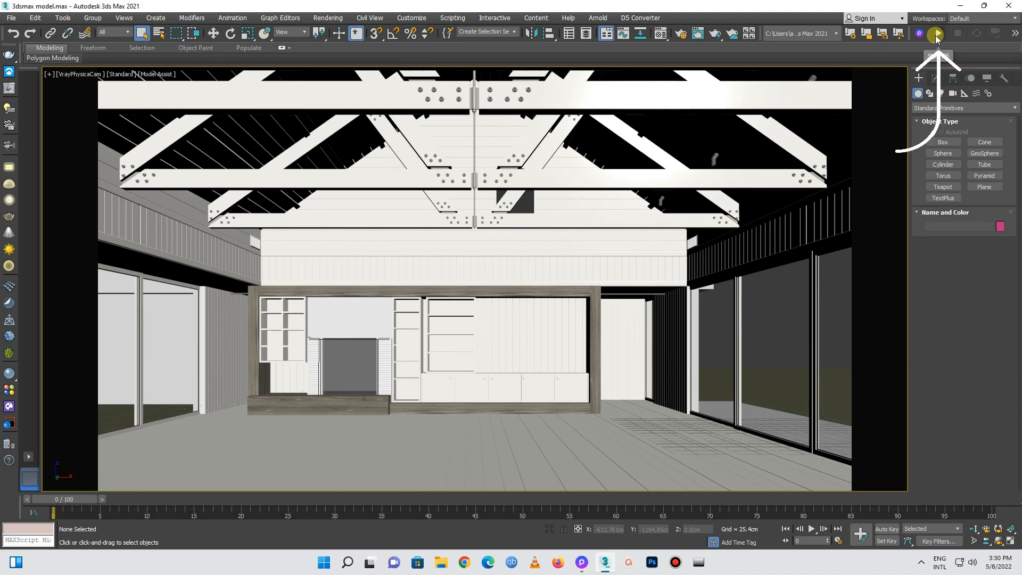
pyautogui.click(936, 36)
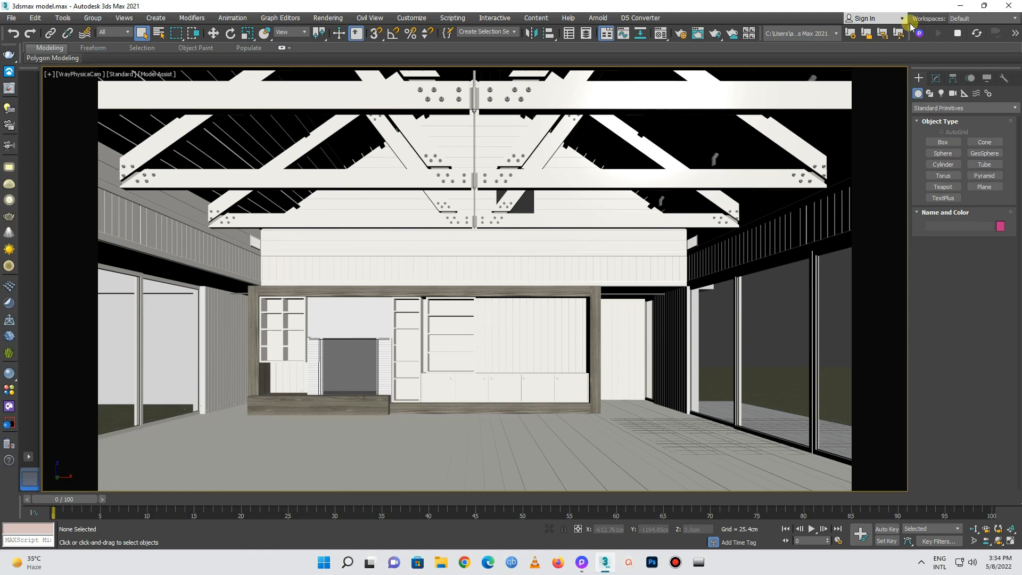
pyautogui.click(976, 27)
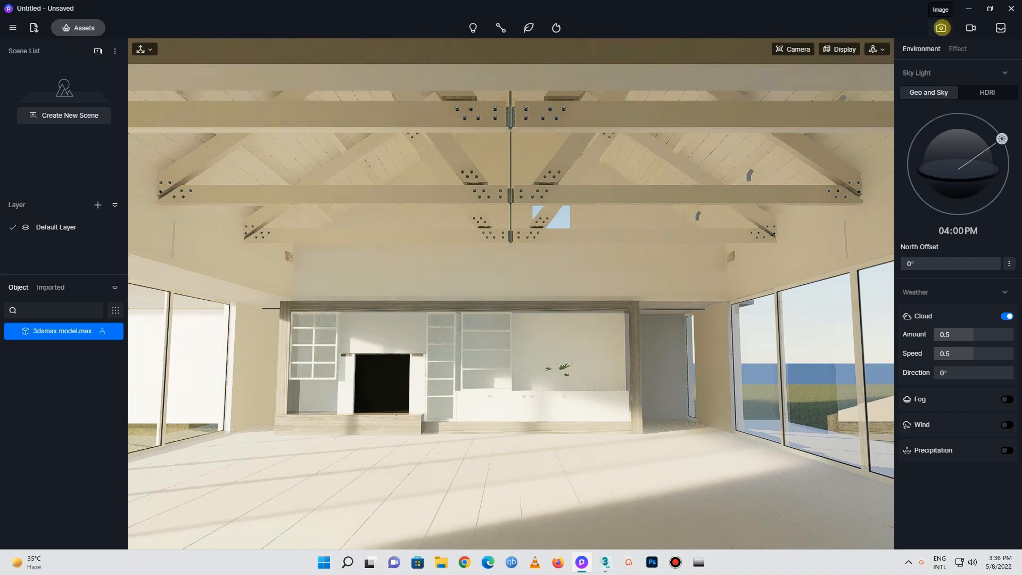
# Save the synced camera view as a new scene in image mode, and restore that scene after orbiting away from it
pyautogui.click(940, 28)
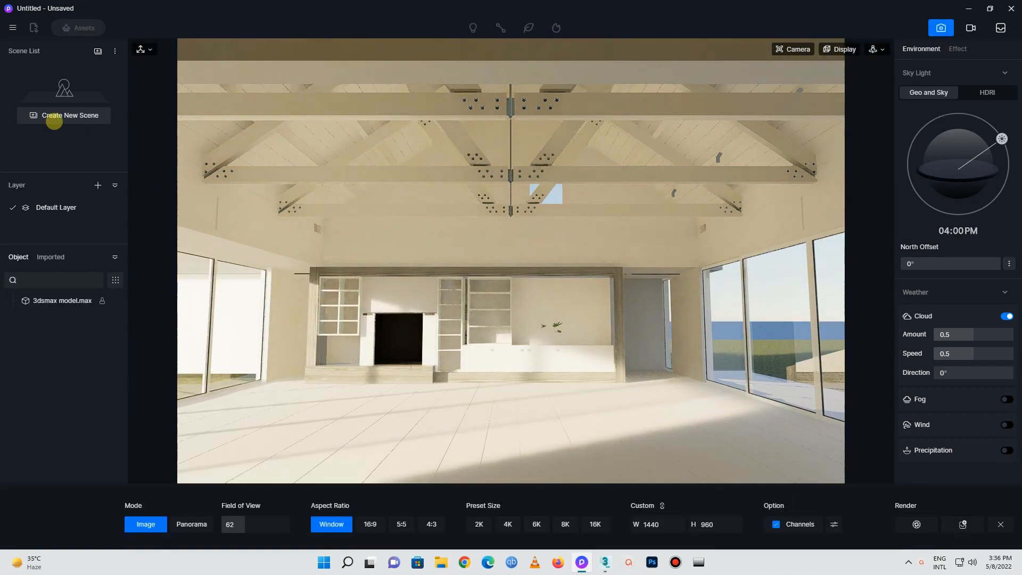
pyautogui.click(67, 115)
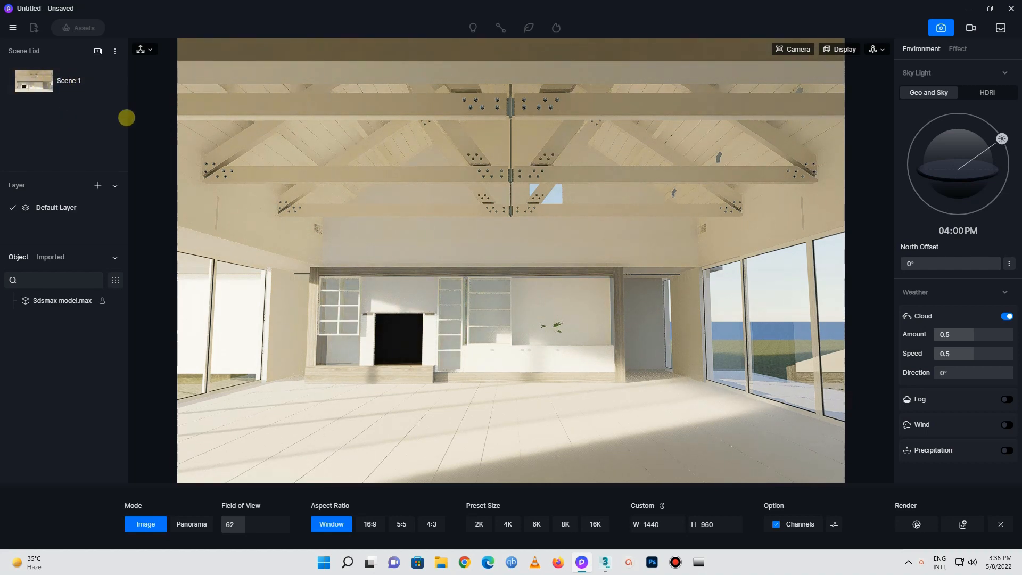
pyautogui.moveTo(505, 245); pyautogui.dragTo(368, 230, button='right')
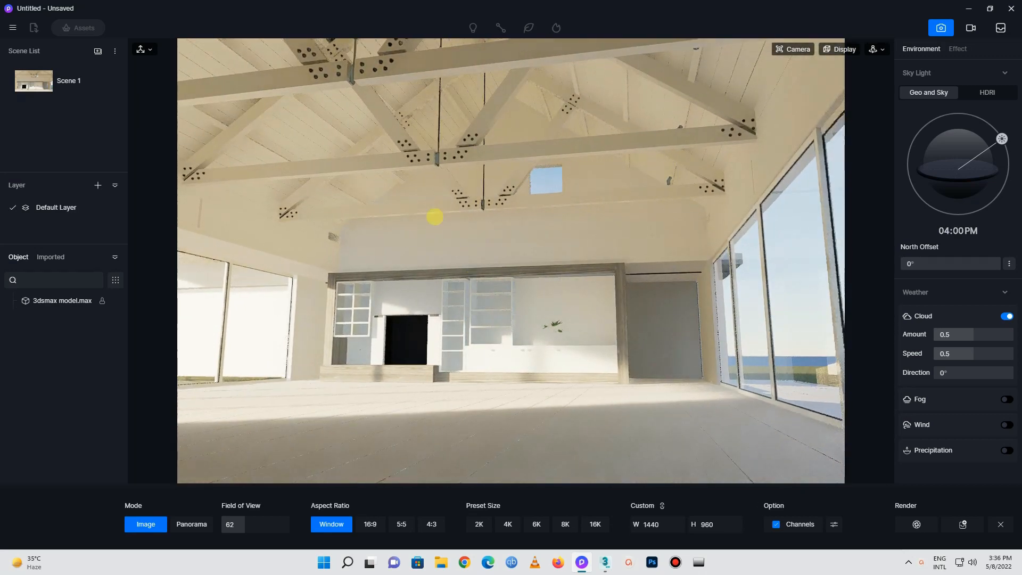
pyautogui.doubleClick(67, 81)
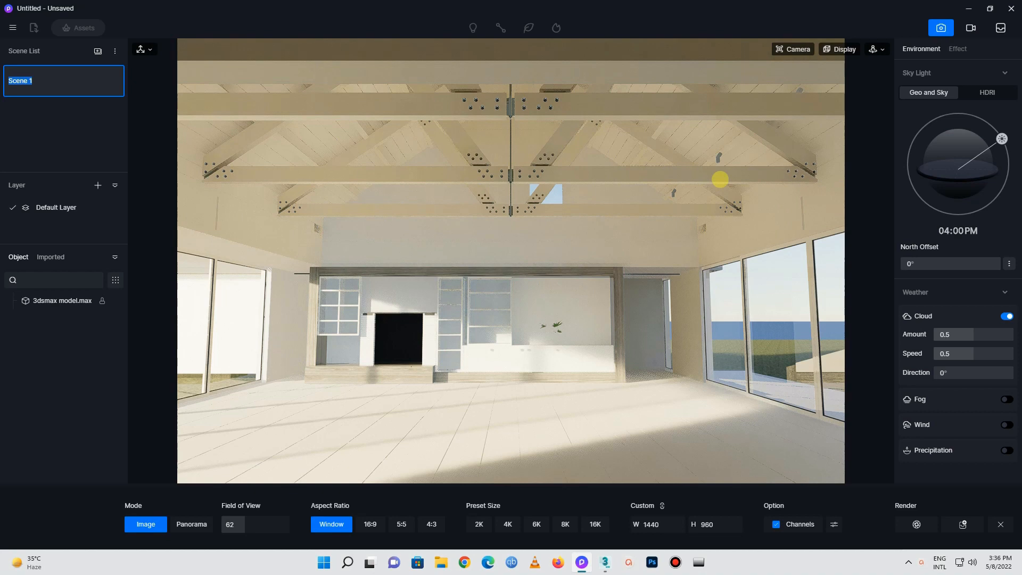
pyautogui.click(934, 28)
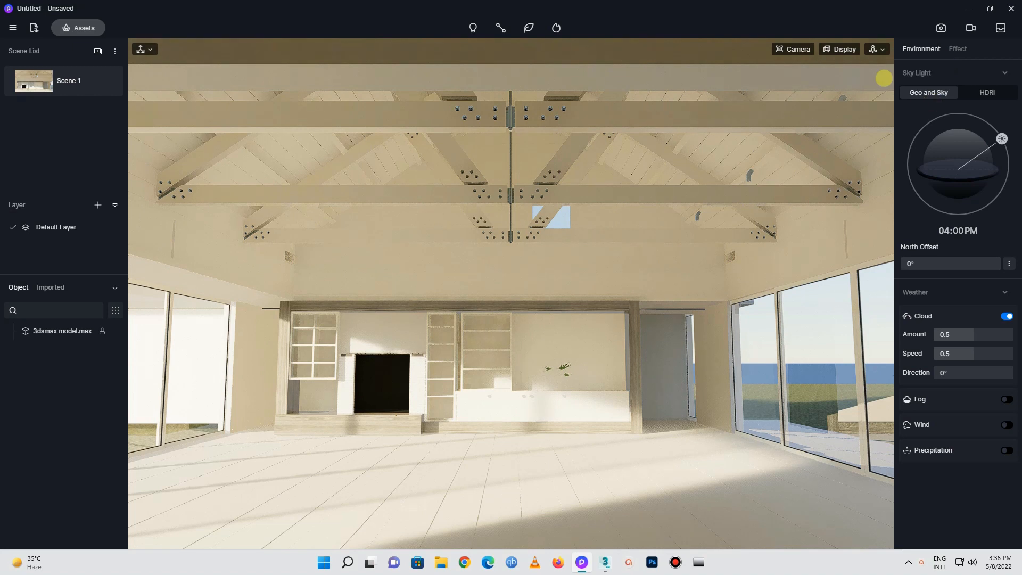
# Set the sun time of the Geo and Sky sky light to 03:49 PM
pyautogui.click(922, 74)
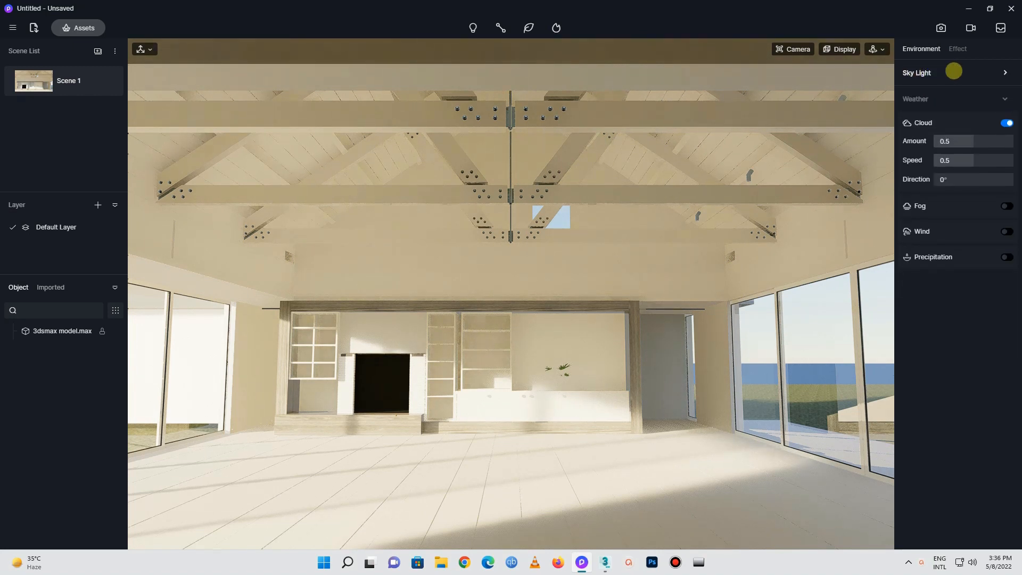
pyautogui.click(1005, 73)
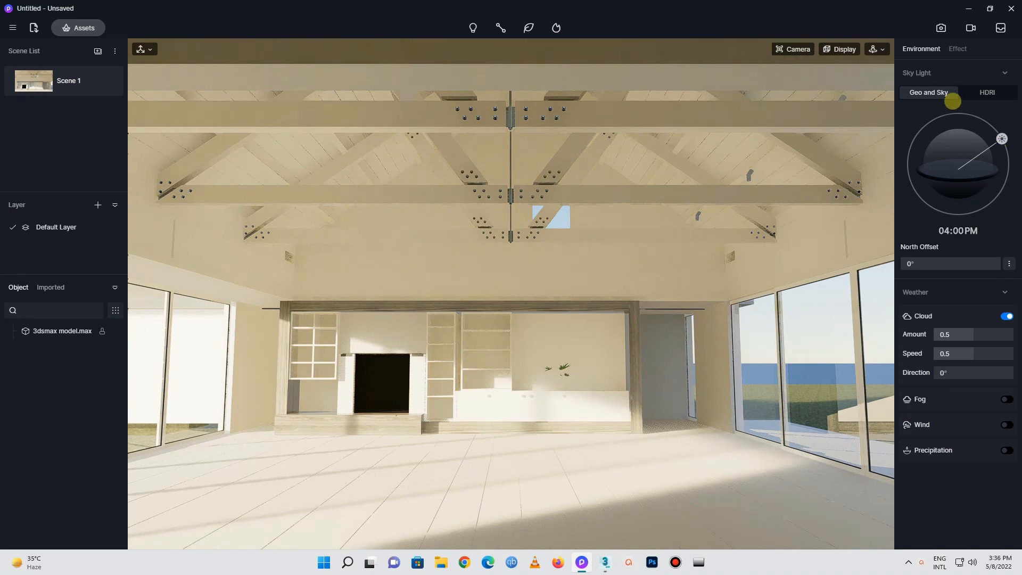
pyautogui.moveTo(1001, 138)
pyautogui.mouseDown()
pyautogui.moveTo(979, 129)
pyautogui.moveTo(1015, 164)
pyautogui.moveTo(1003, 197)
pyautogui.moveTo(980, 211)
pyautogui.moveTo(945, 220)
pyautogui.moveTo(905, 175)
pyautogui.moveTo(900, 135)
pyautogui.moveTo(913, 133)
pyautogui.moveTo(907, 162)
pyautogui.moveTo(993, 121)
pyautogui.moveTo(1005, 146)
pyautogui.moveTo(1001, 137)
pyautogui.mouseUp()
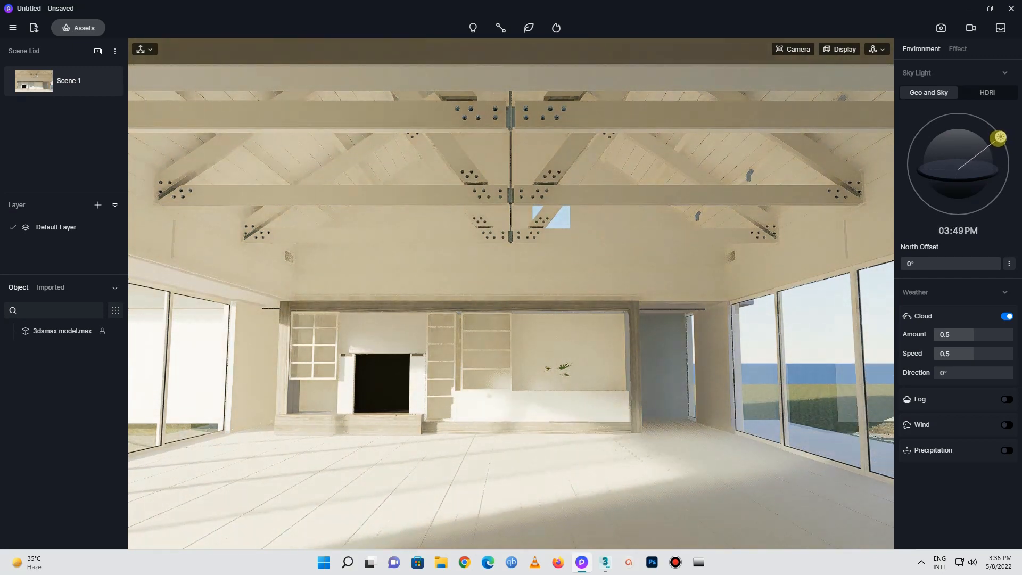
# Try the HDRI sky light with the Clear Sky and Evening Glow presets
pyautogui.click(976, 92)
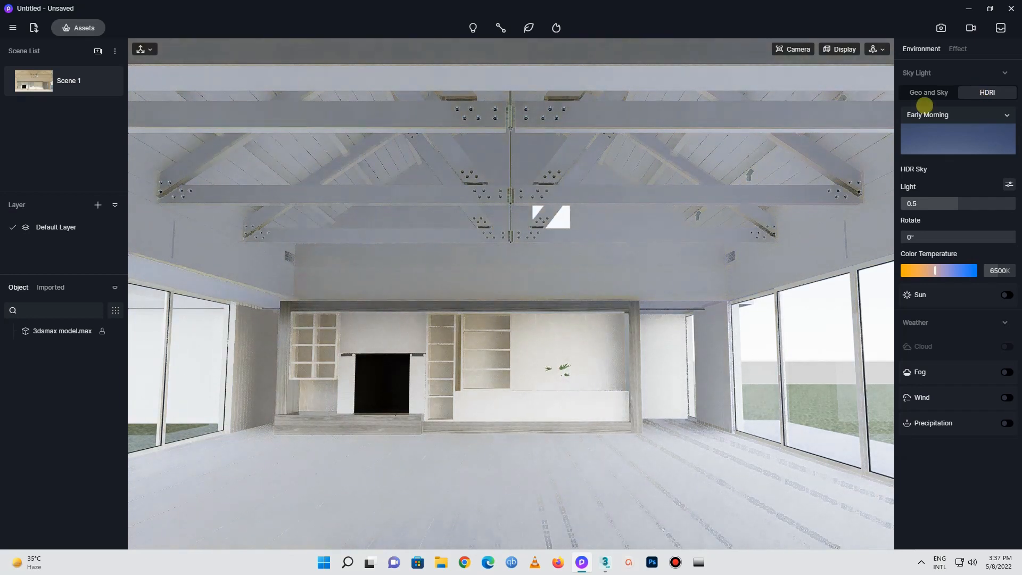
pyautogui.click(962, 137)
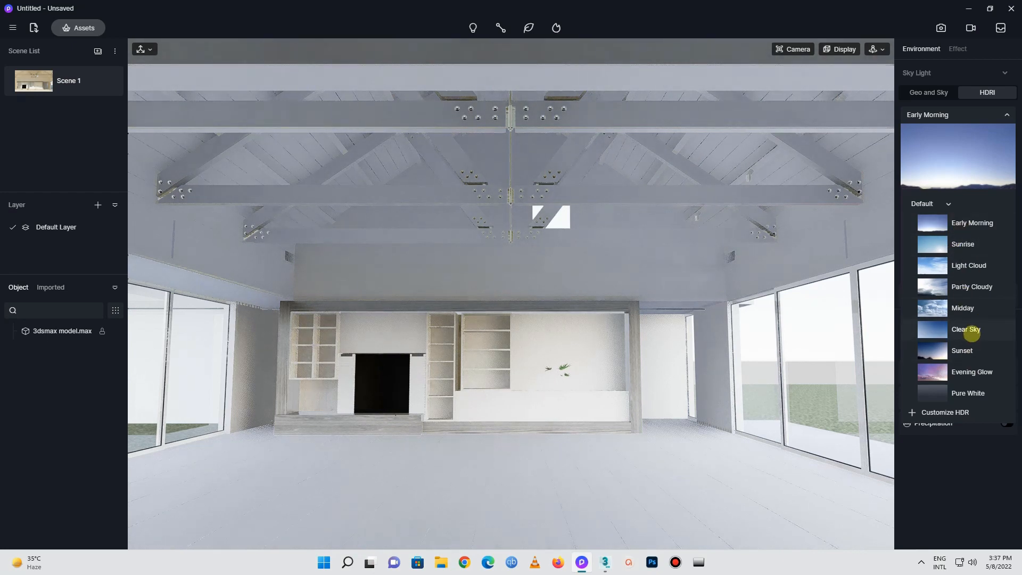
pyautogui.click(970, 330)
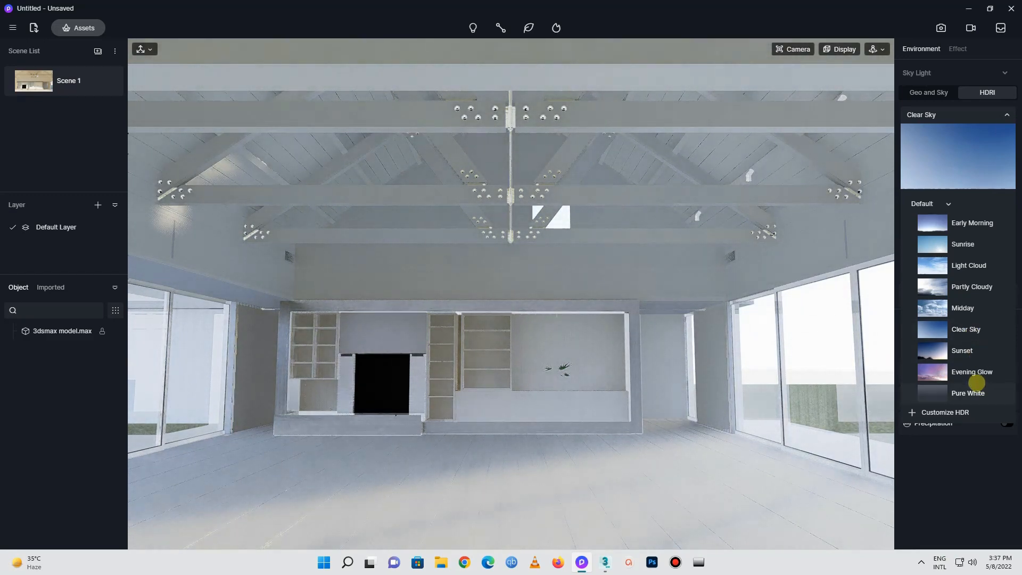
pyautogui.click(974, 372)
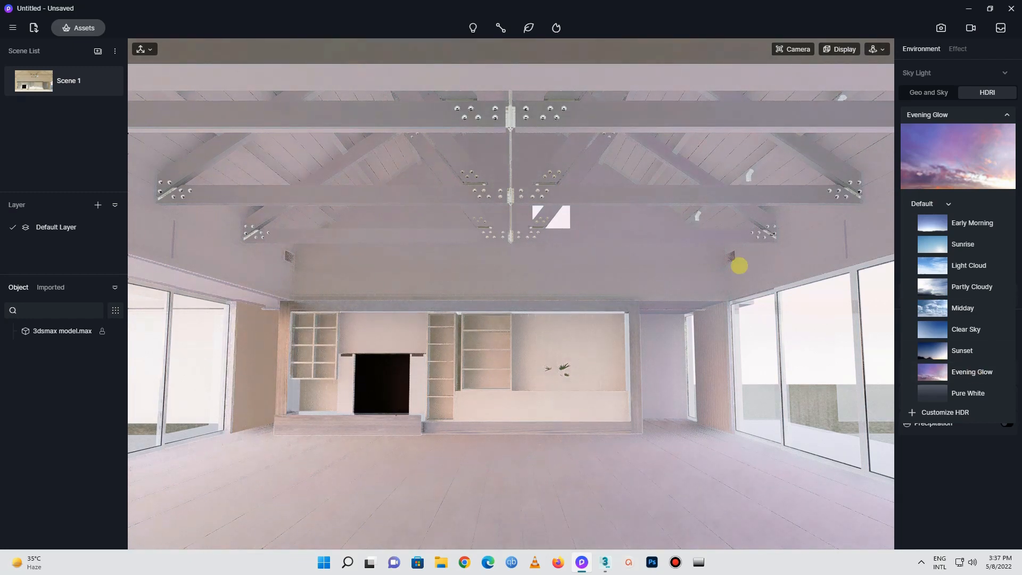
# Return the sky light to Geo and Sky and set the sun time to 08:44 AM
pyautogui.click(928, 92)
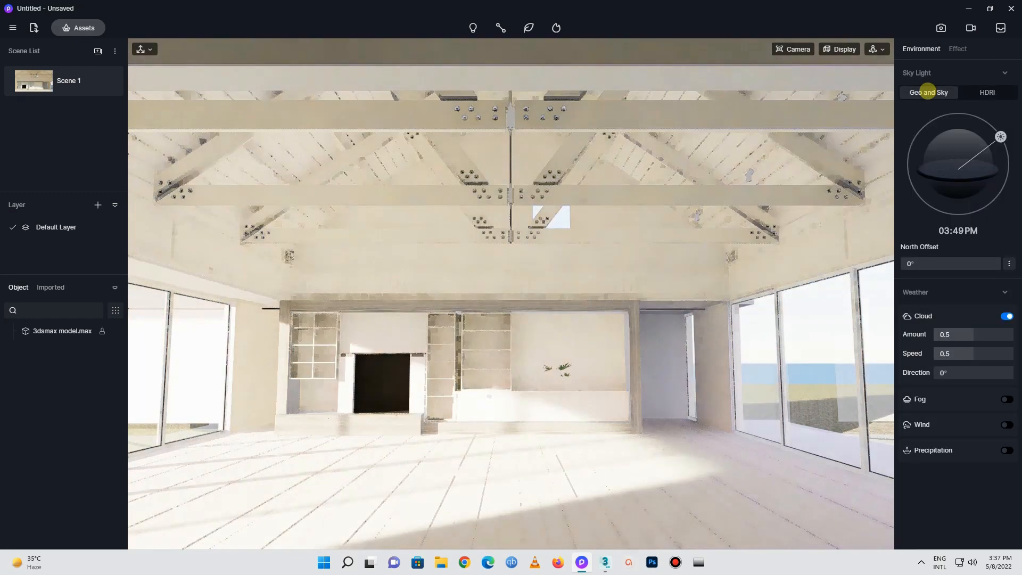
pyautogui.moveTo(1000, 135); pyautogui.dragTo(903, 110)
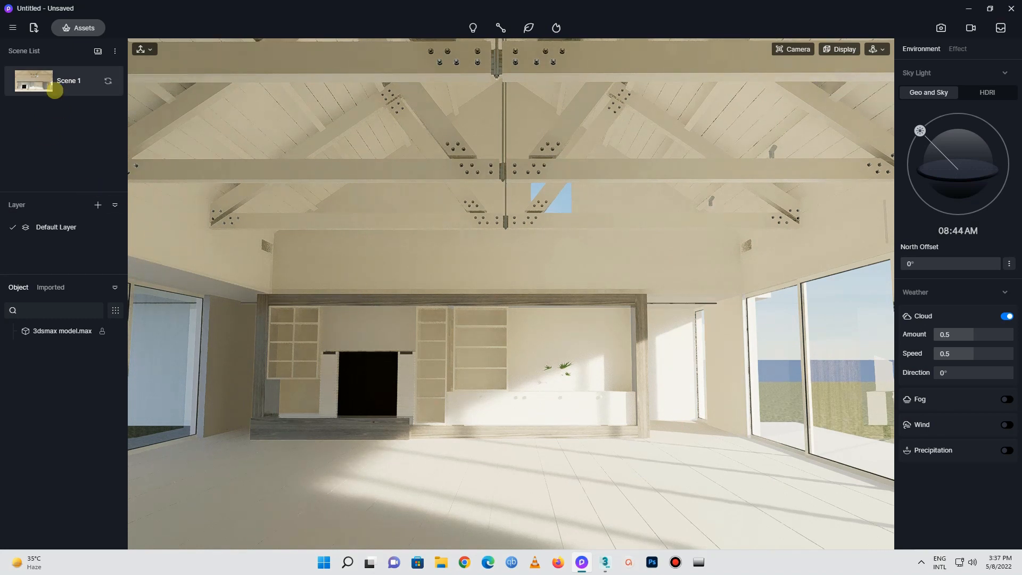
# Open the online asset library and list the Wood Floor materials in the Floor category
pyautogui.click(69, 27)
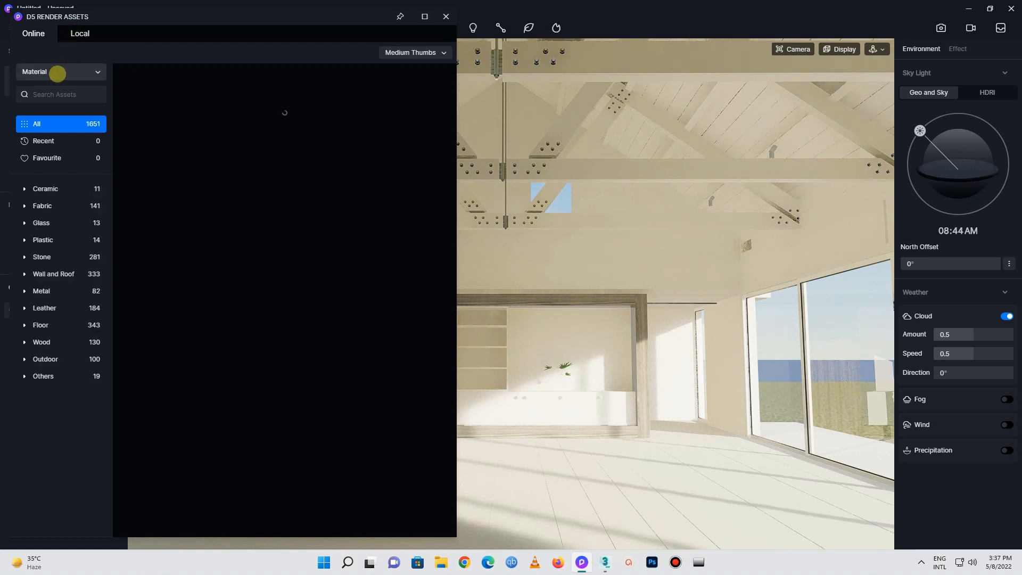
pyautogui.click(58, 73)
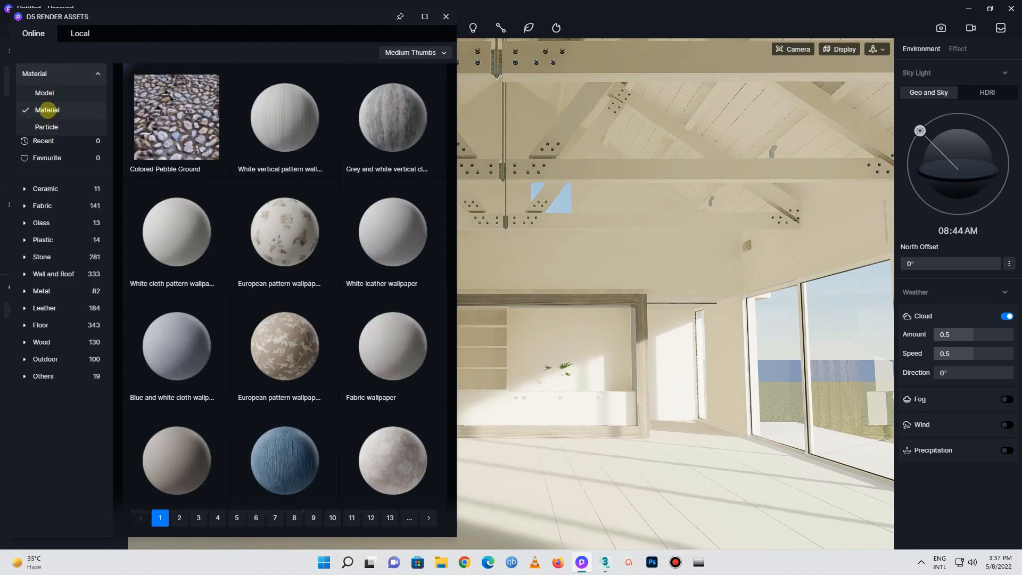
pyautogui.click(46, 110)
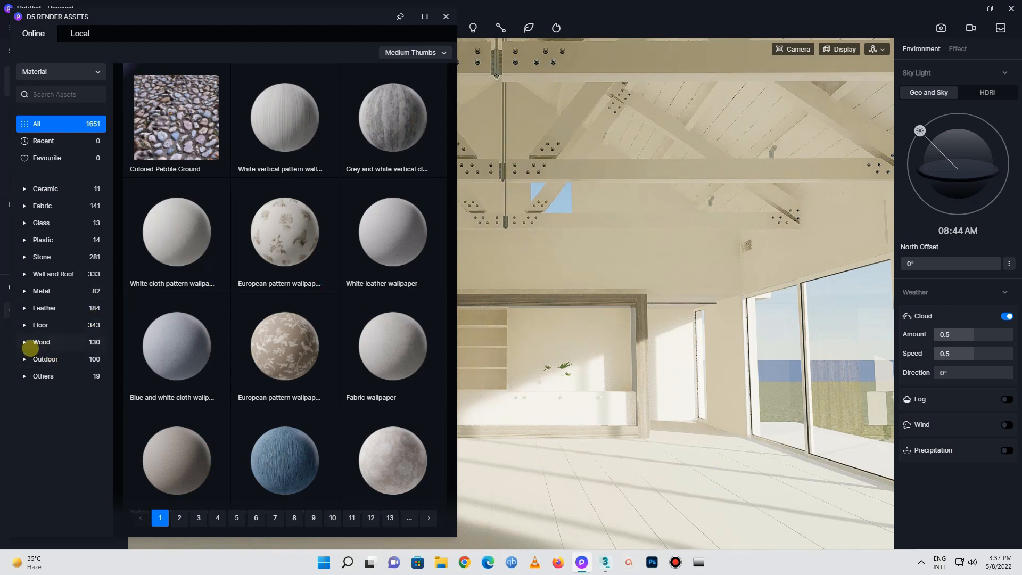
pyautogui.click(24, 324)
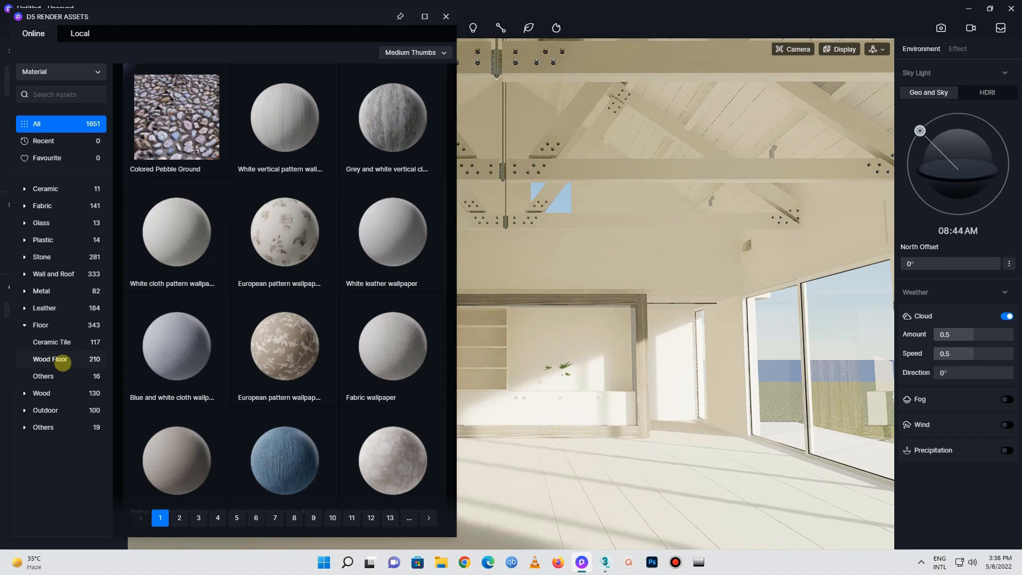
pyautogui.click(62, 361)
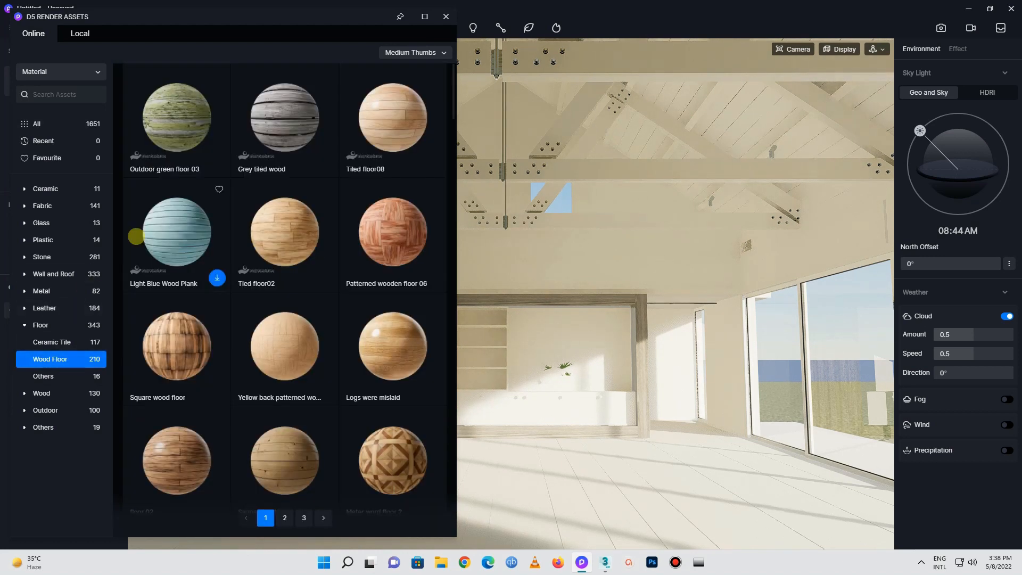
# Apply the Tiled floor06 material from the Wood Floor assets to the room's floor and close the asset library
pyautogui.scroll(-1, 321, 232)
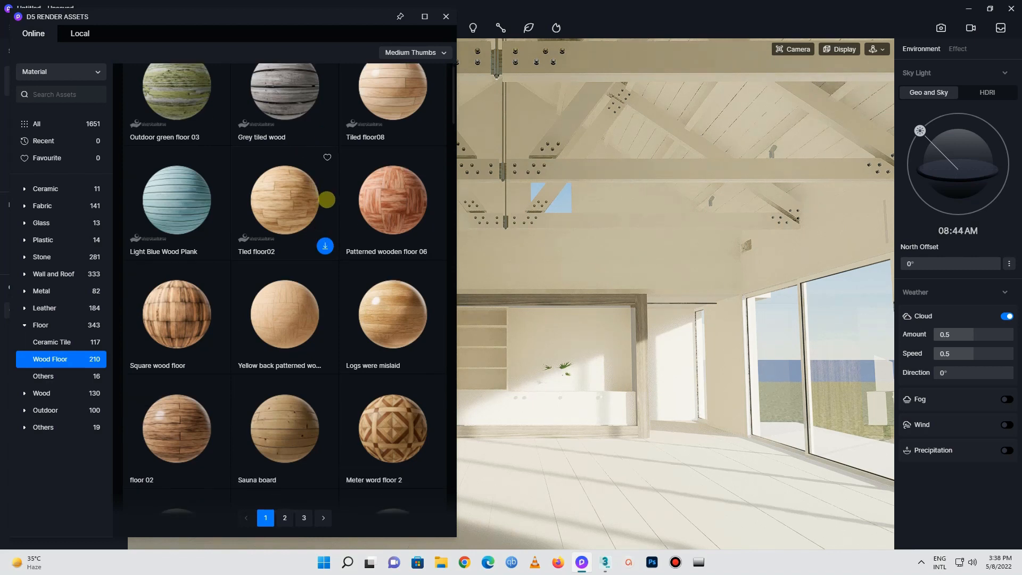
pyautogui.scroll(-3, 349, 269)
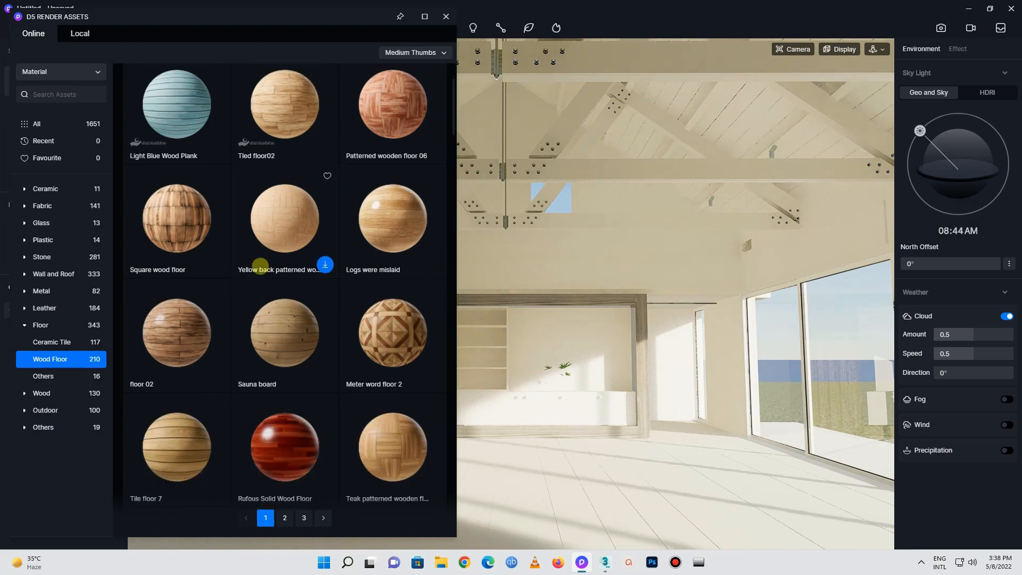
pyautogui.scroll(-2, 272, 268)
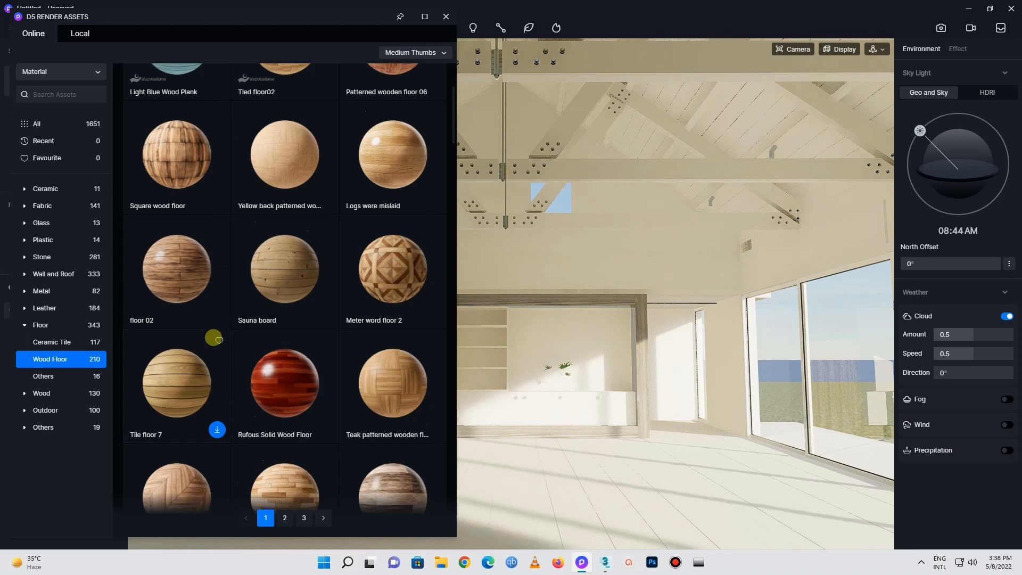
pyautogui.scroll(-4, 296, 360)
pyautogui.scroll(-6, 366, 362)
pyautogui.scroll(-1, 364, 367)
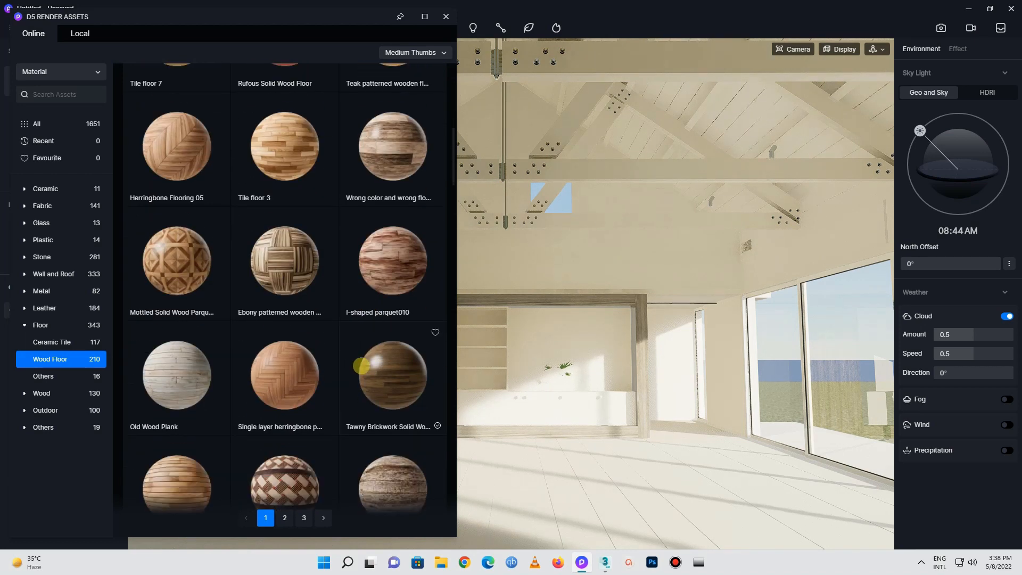
pyautogui.scroll(-3, 208, 379)
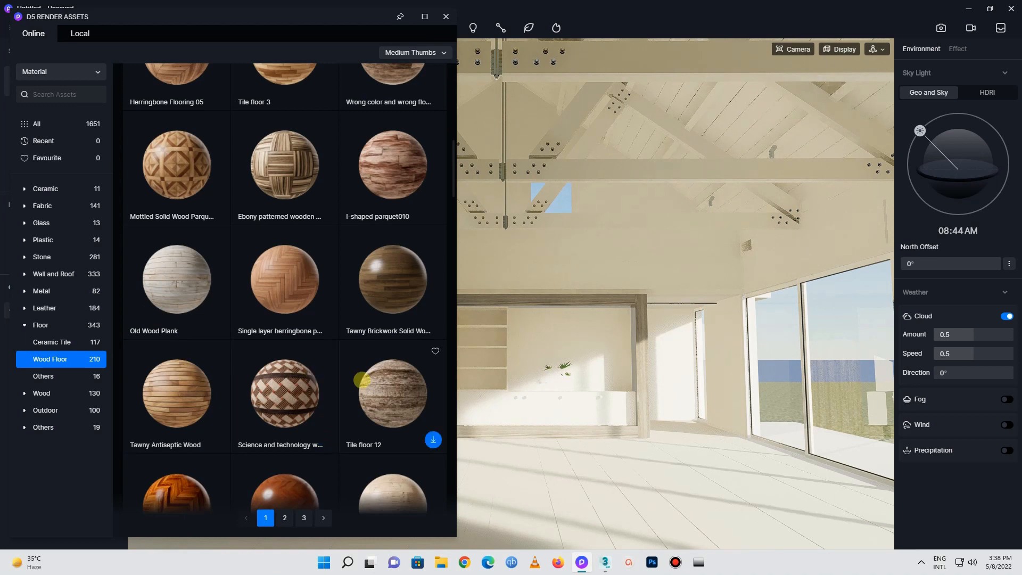
pyautogui.scroll(-3, 365, 388)
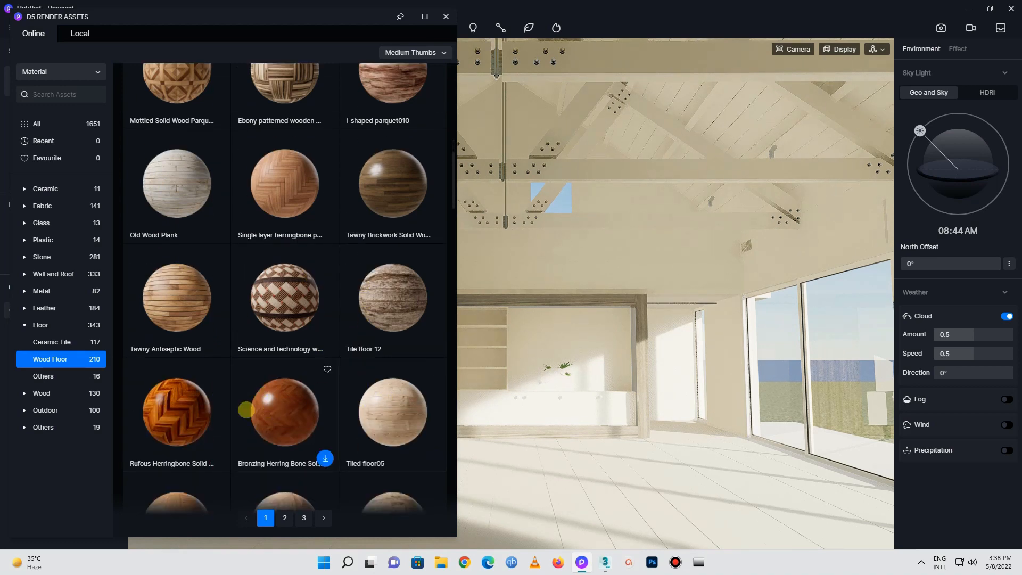
pyautogui.scroll(-6, 219, 397)
pyautogui.scroll(-5, 219, 396)
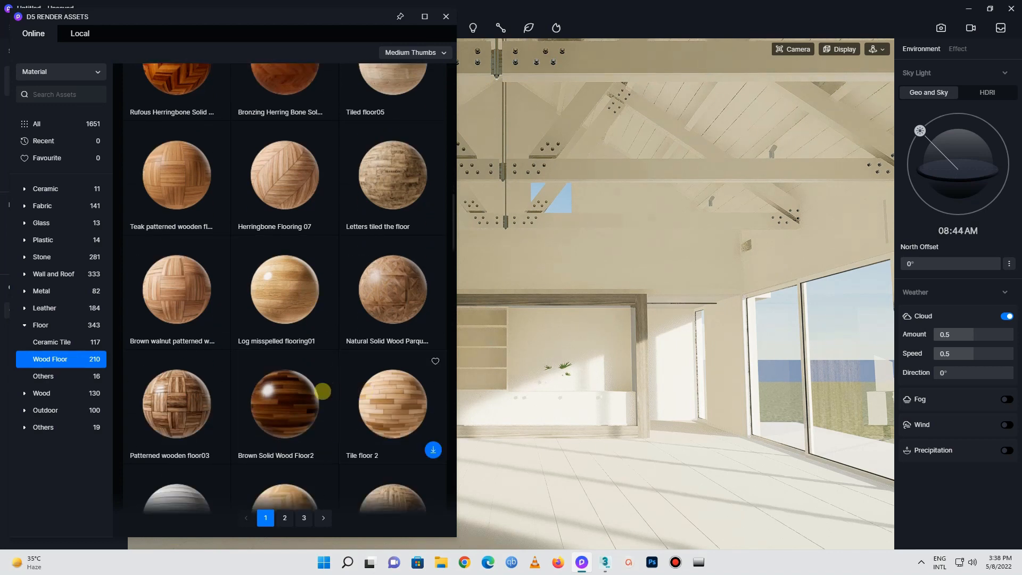
pyautogui.scroll(-5, 274, 325)
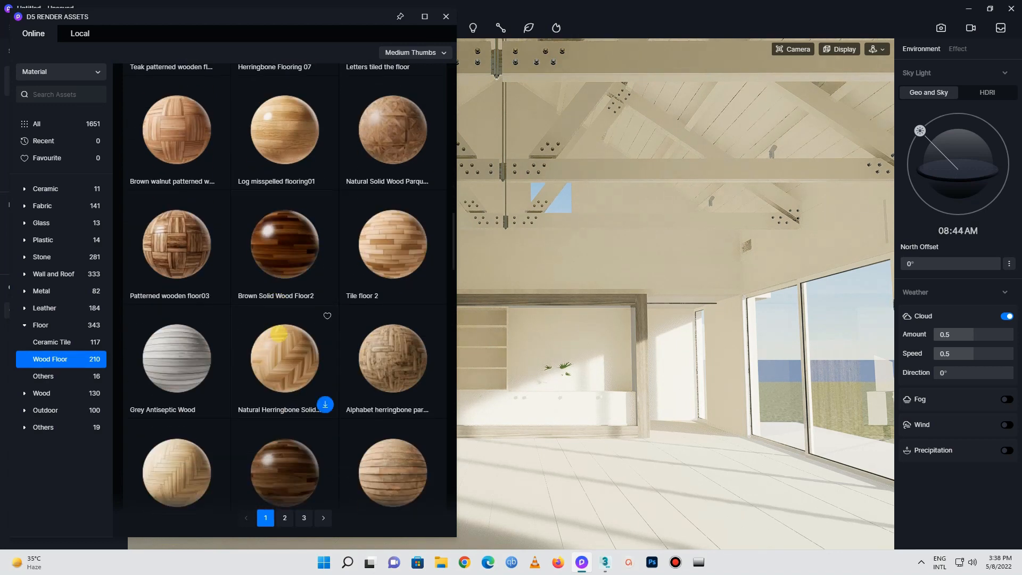
pyautogui.scroll(-1, 279, 371)
pyautogui.scroll(-3, 279, 371)
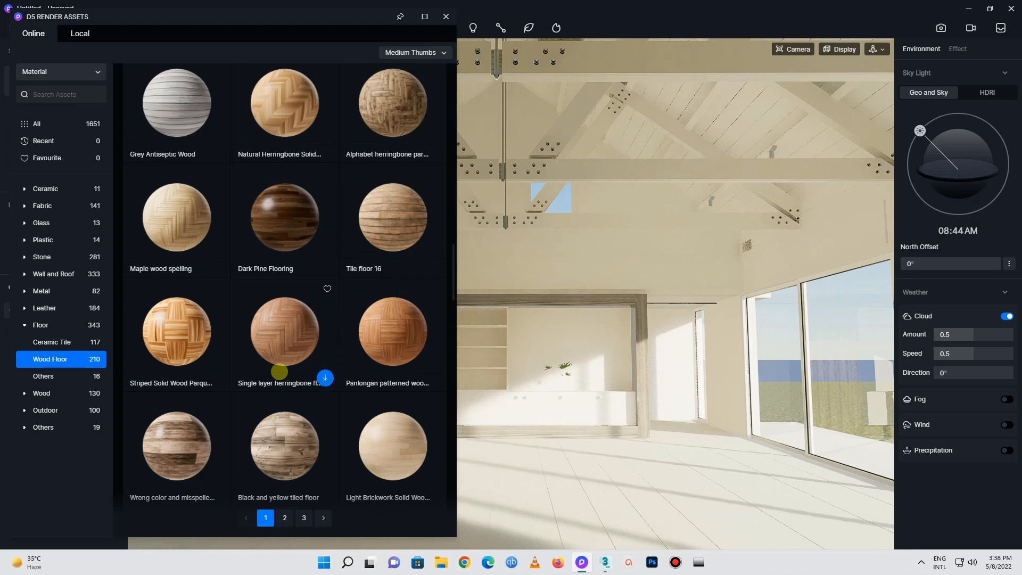
pyautogui.scroll(-5, 346, 372)
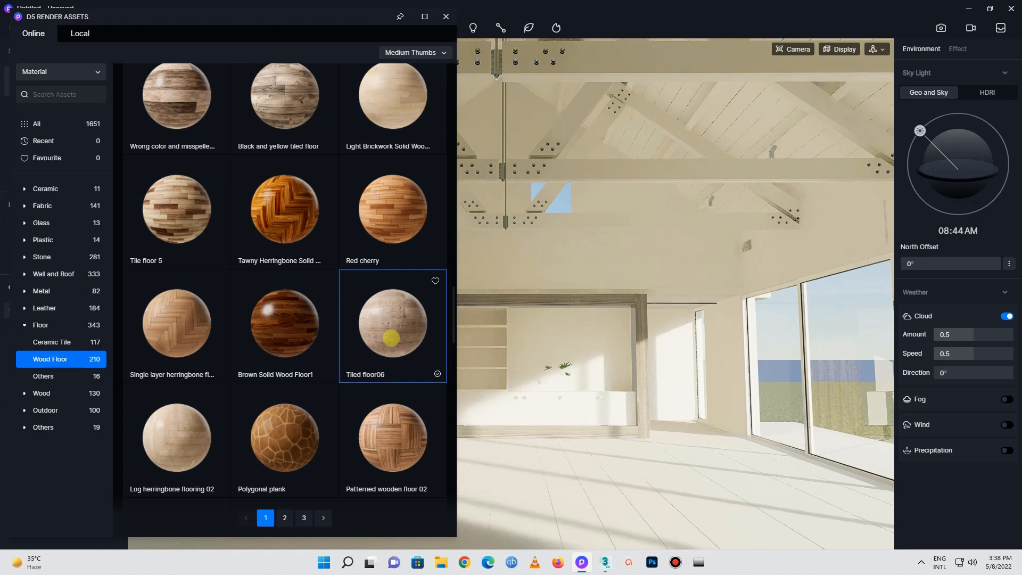
pyautogui.moveTo(402, 332); pyautogui.dragTo(633, 468)
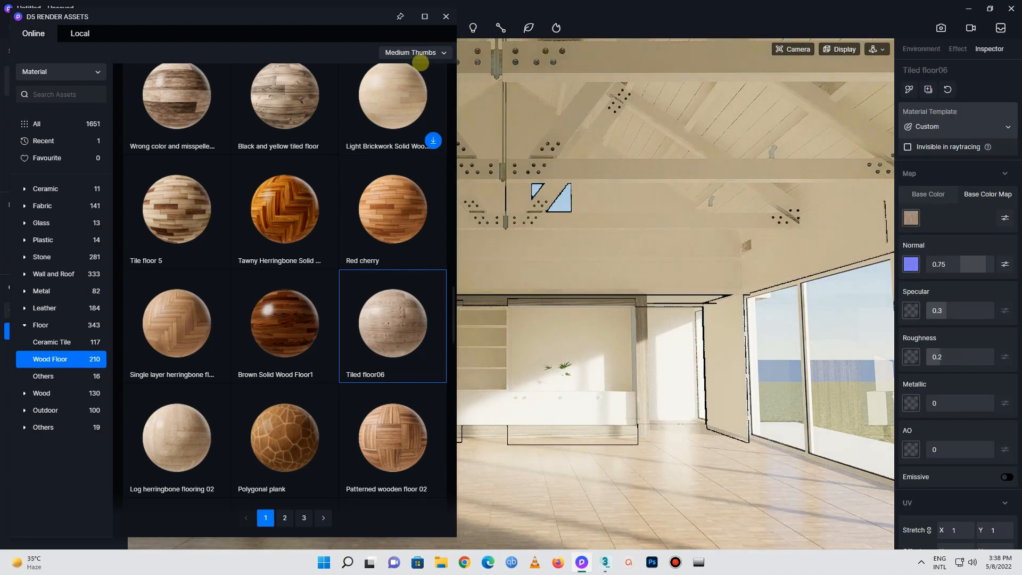
pyautogui.click(446, 16)
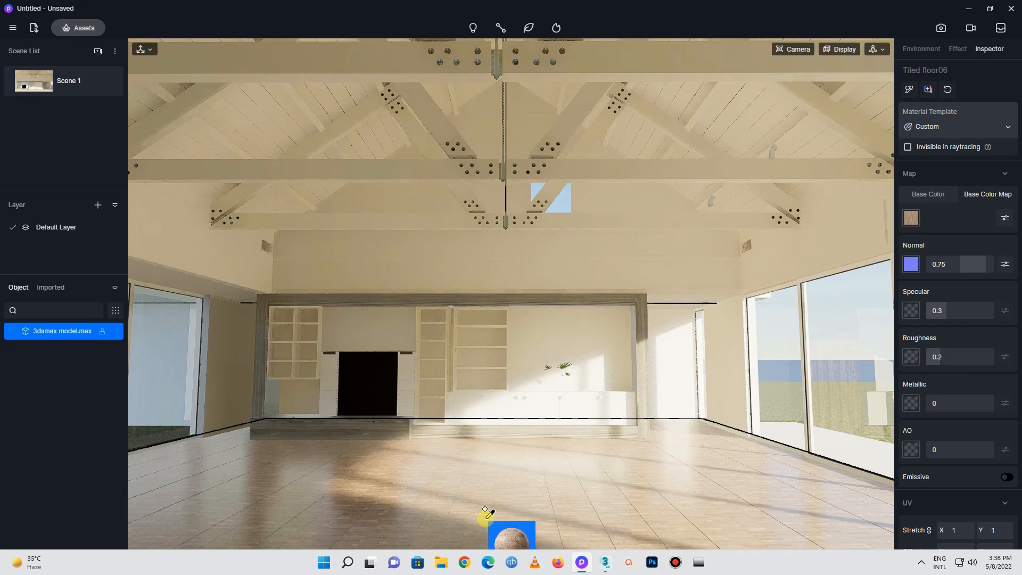
# Rotate the floor material's UV mapping to 90° and enable Triplanar mapping
pyautogui.scroll(5, 487, 515)
pyautogui.moveTo(510, 421); pyautogui.dragTo(515, 498, button='right')
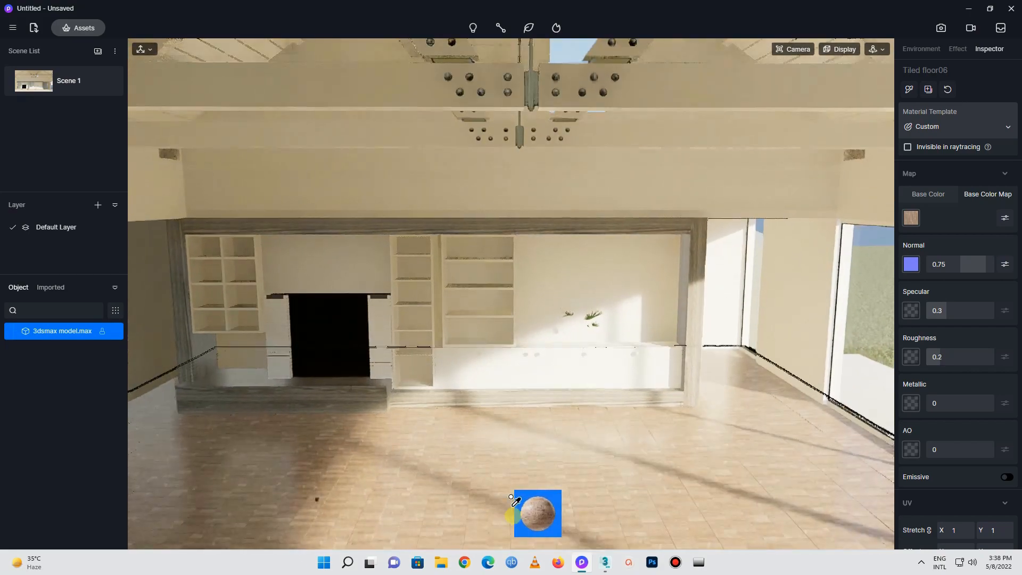
pyautogui.scroll(6, 440, 514)
pyautogui.scroll(5, 442, 510)
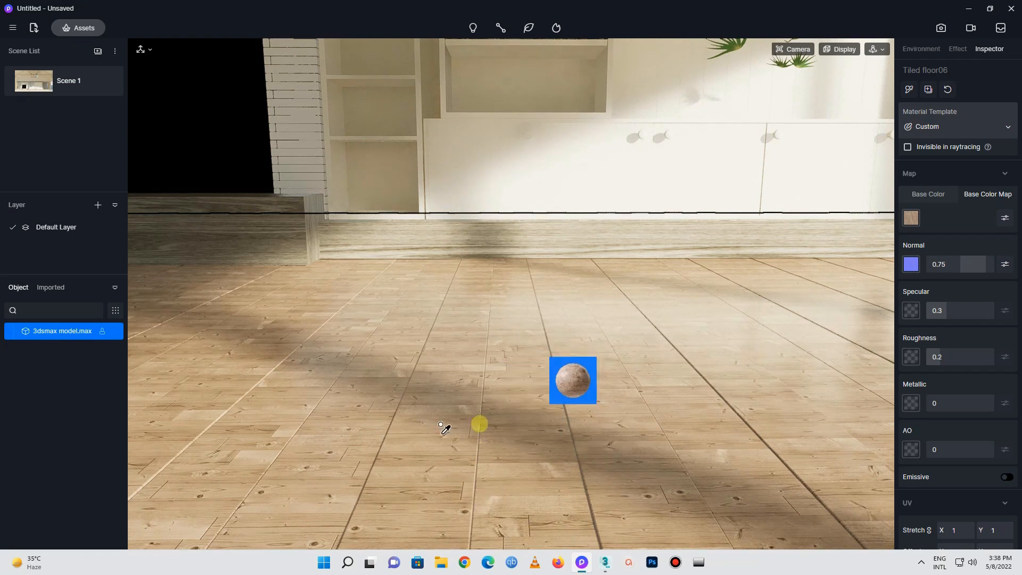
pyautogui.scroll(-2, 502, 427)
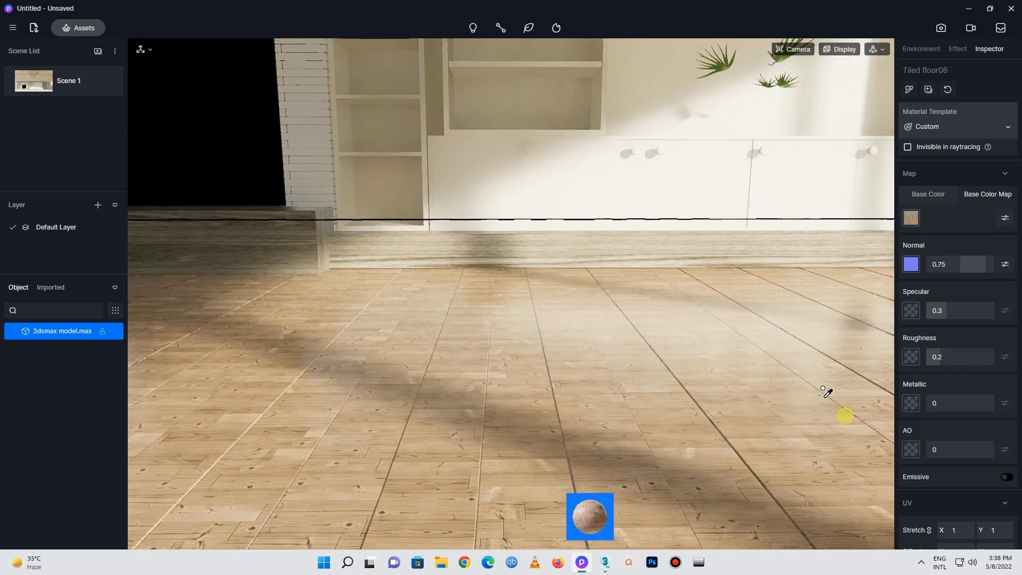
pyautogui.scroll(-3, 1015, 324)
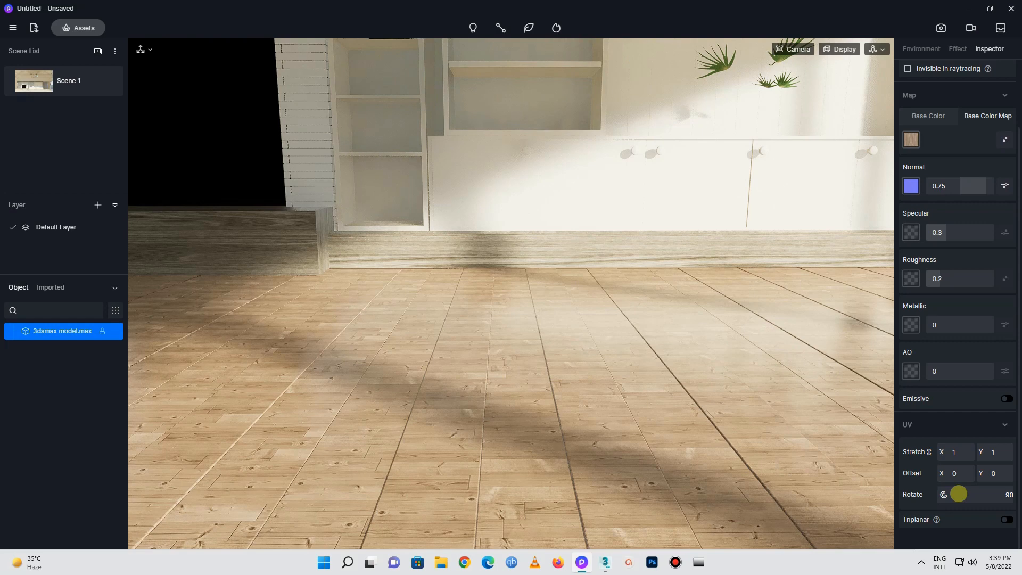
pyautogui.press('Return')
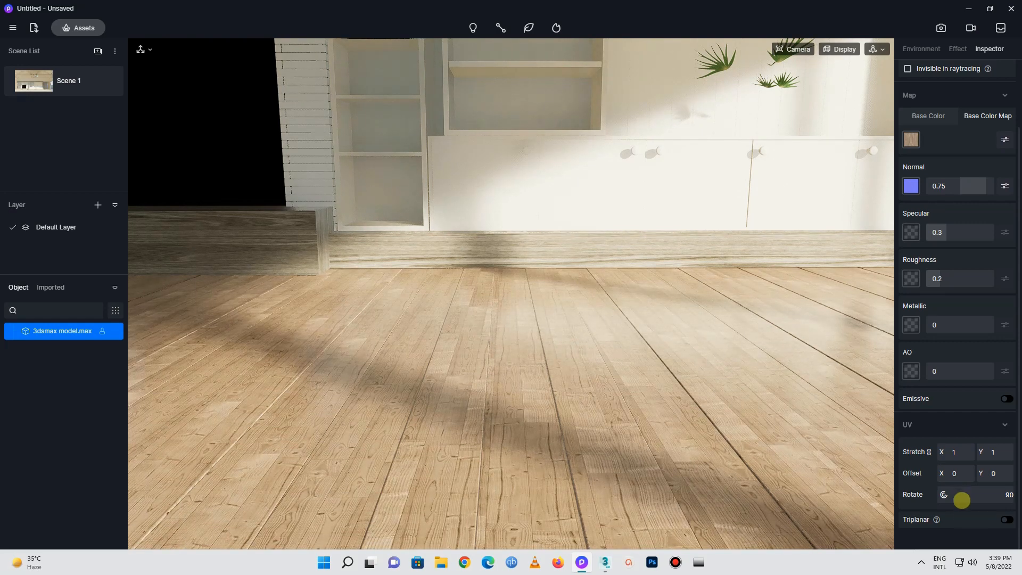
pyautogui.click(1008, 520)
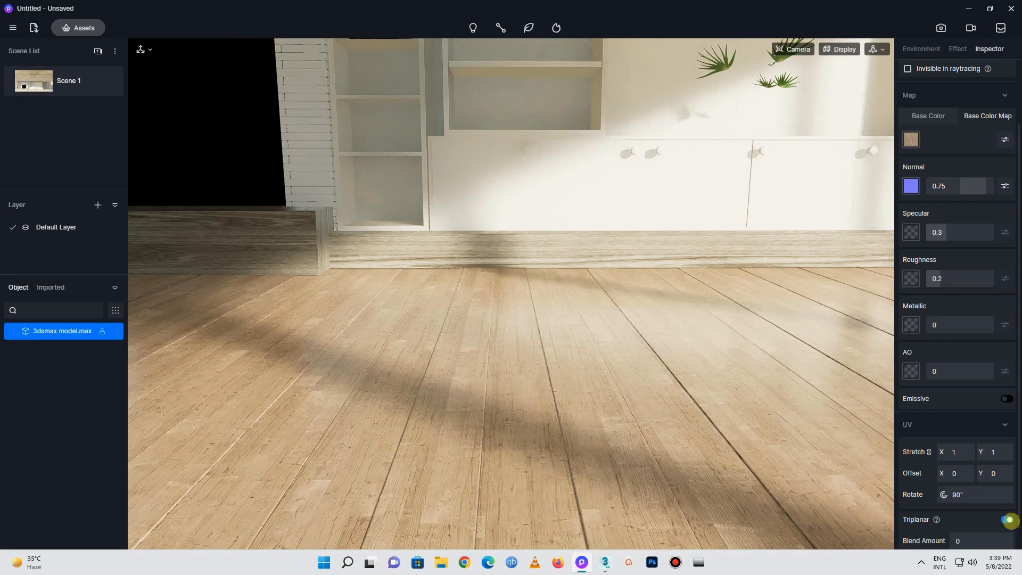
# Set the floor material's UV stretch to 0.581 in both X and Y
pyautogui.scroll(-3, 488, 335)
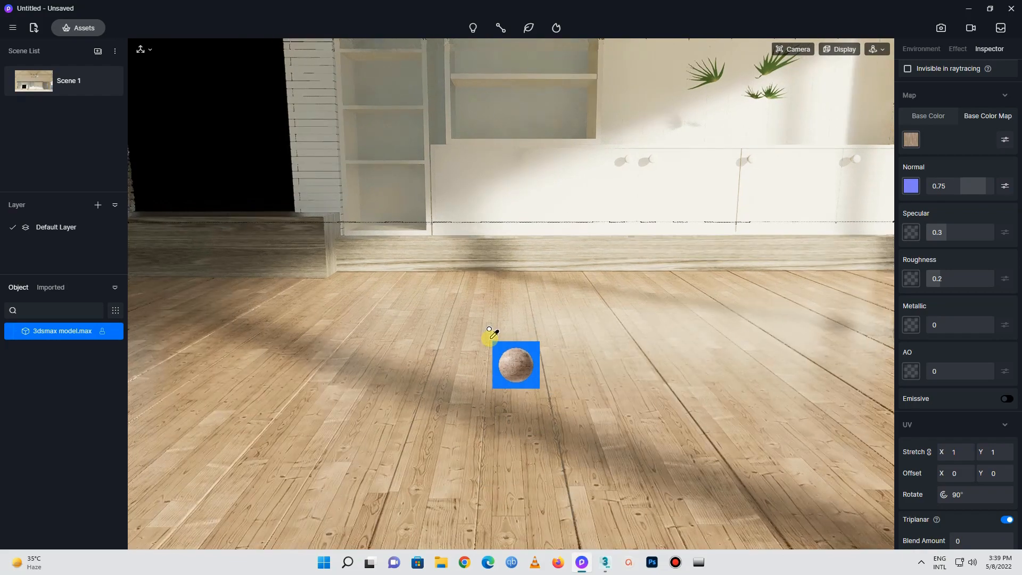
pyautogui.scroll(1, 706, 489)
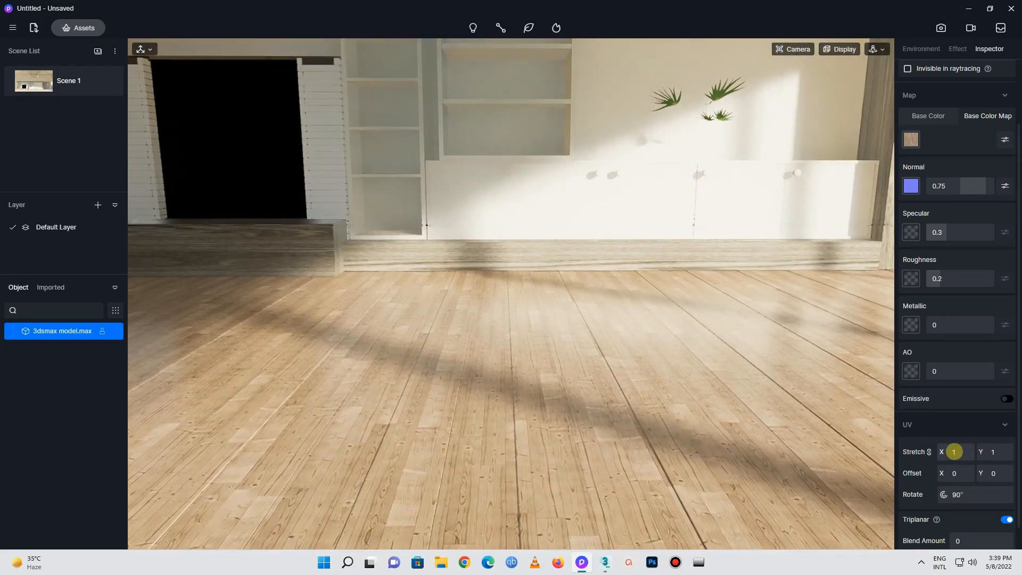
pyautogui.moveTo(956, 456); pyautogui.dragTo(874, 434)
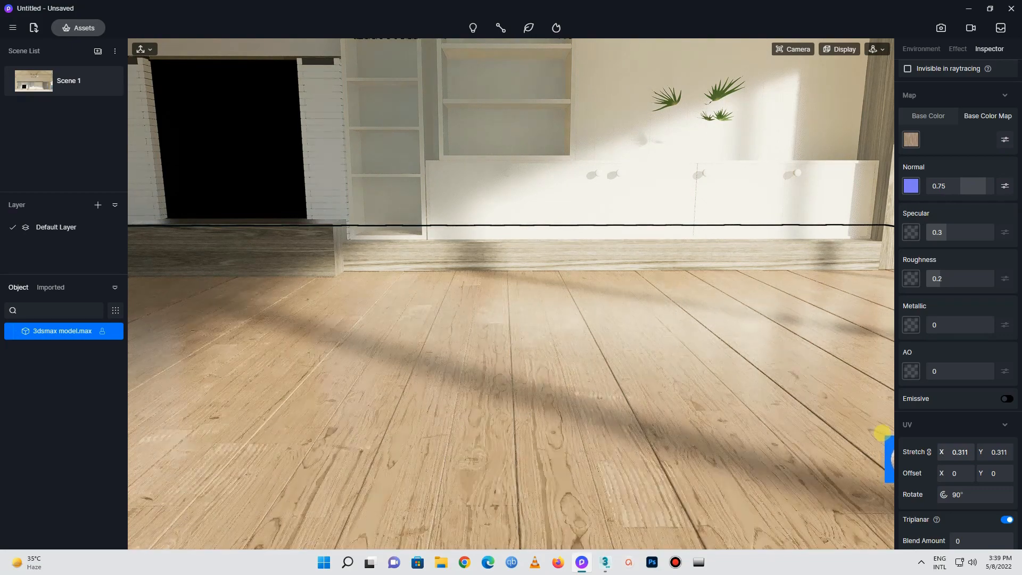
pyautogui.moveTo(893, 432); pyautogui.dragTo(899, 428)
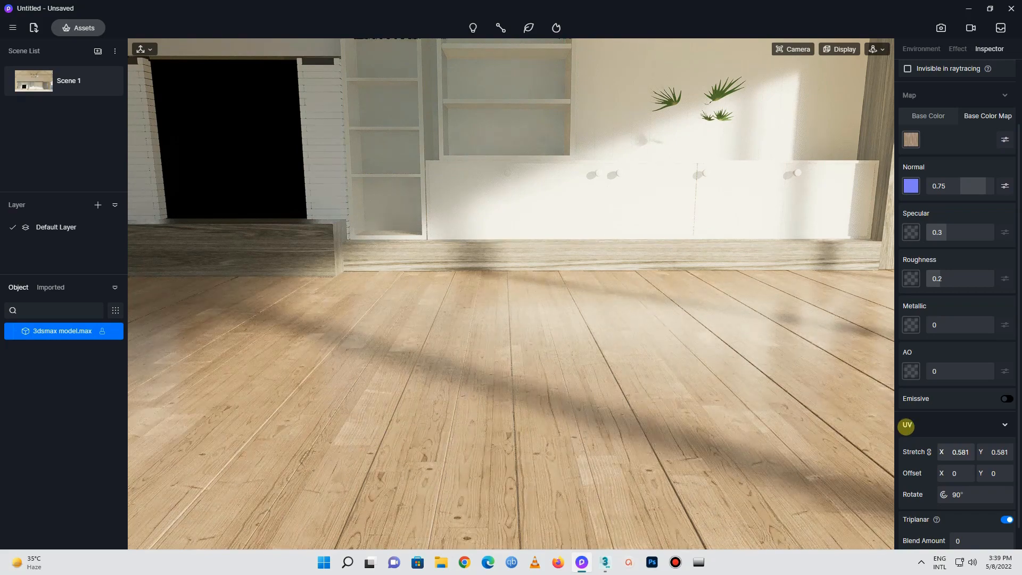
pyautogui.scroll(-7, 545, 419)
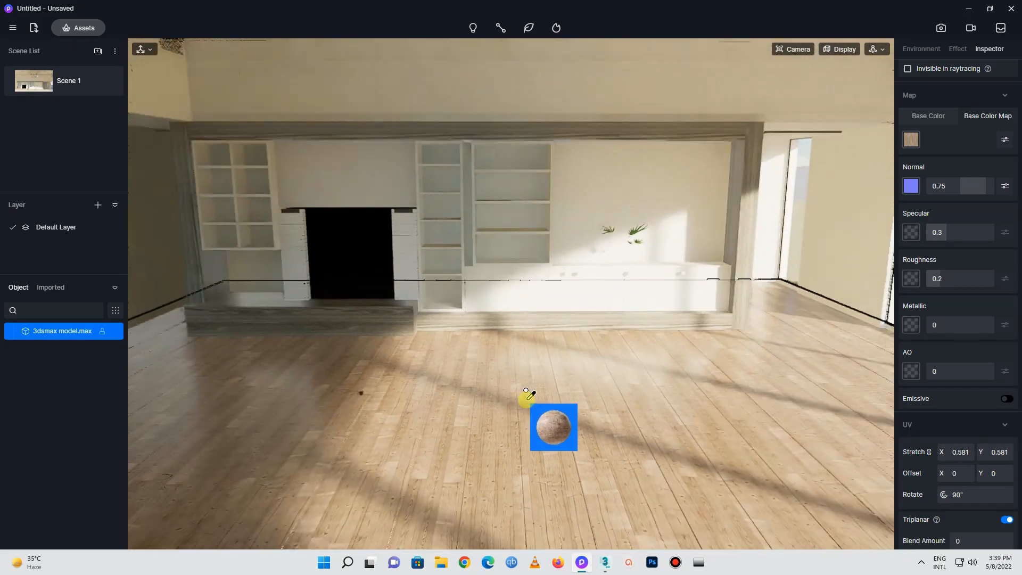
pyautogui.moveTo(497, 388); pyautogui.dragTo(409, 326, button='right')
pyautogui.moveTo(580, 400); pyautogui.dragTo(632, 361, button='right')
pyautogui.scroll(-4, 516, 431)
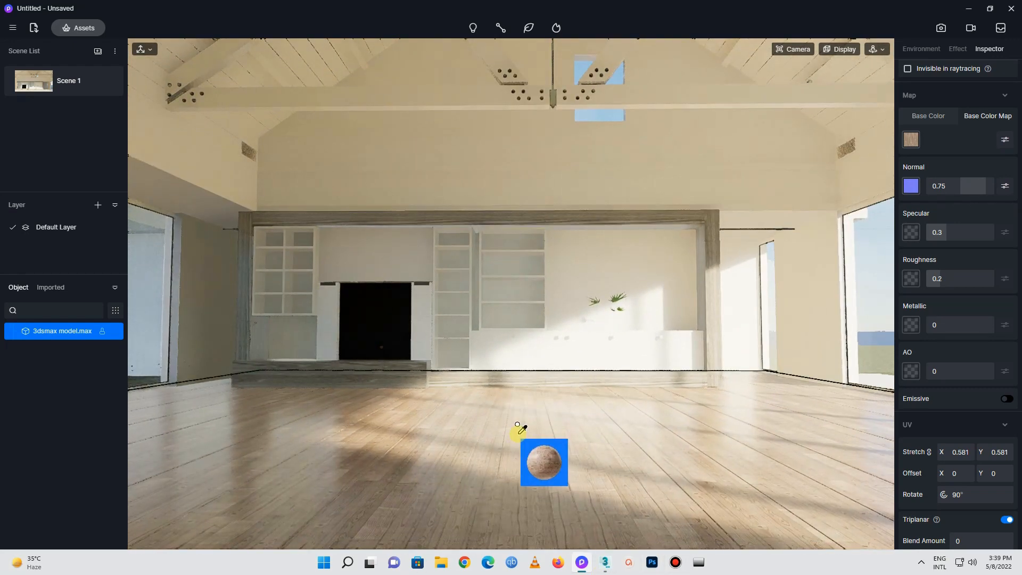
pyautogui.scroll(-4, 517, 421)
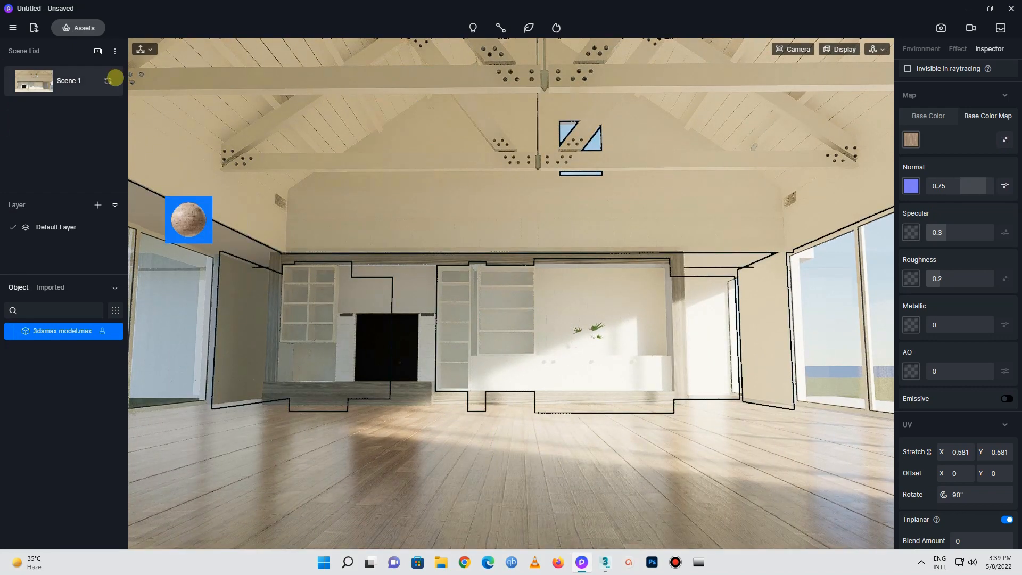
# Reopen the online asset library and list the Grain materials in the Wood category
pyautogui.click(65, 29)
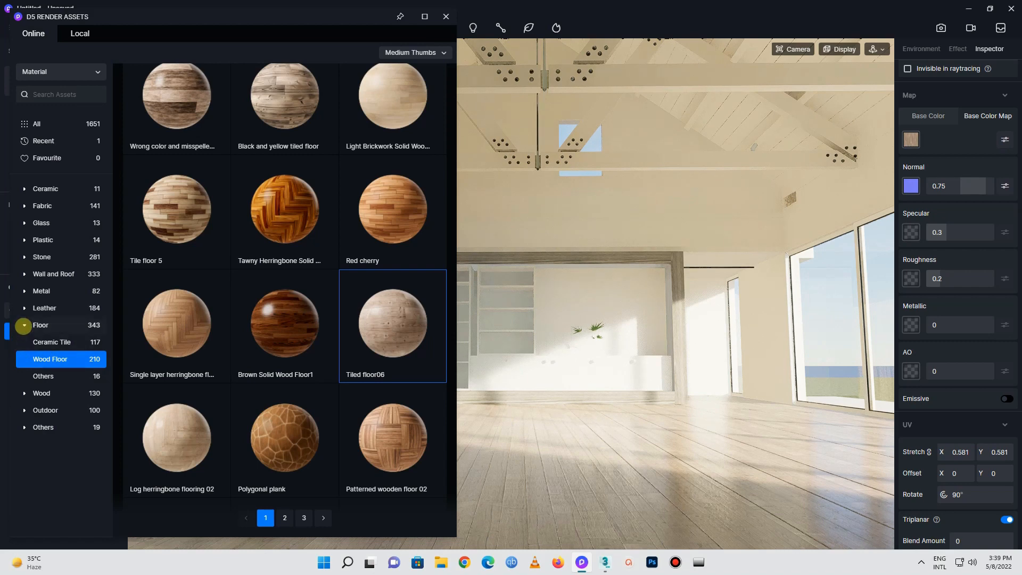
pyautogui.click(23, 325)
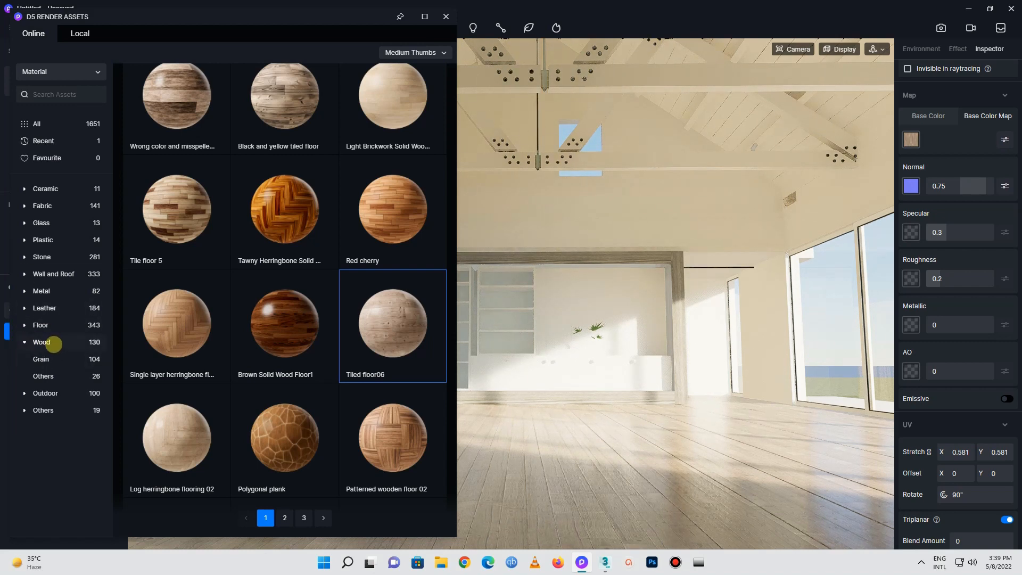
pyautogui.click(53, 344)
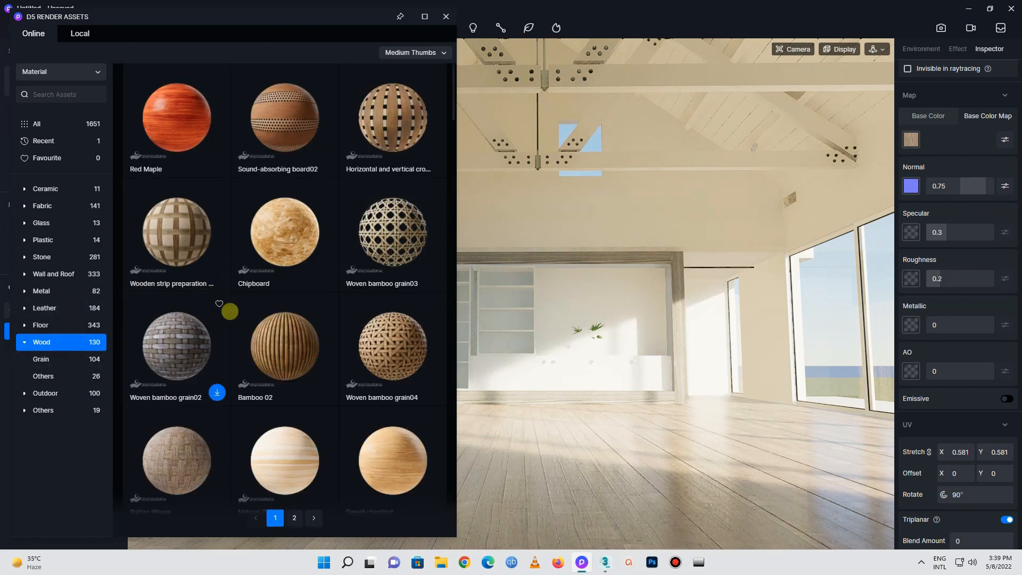
pyautogui.click(52, 358)
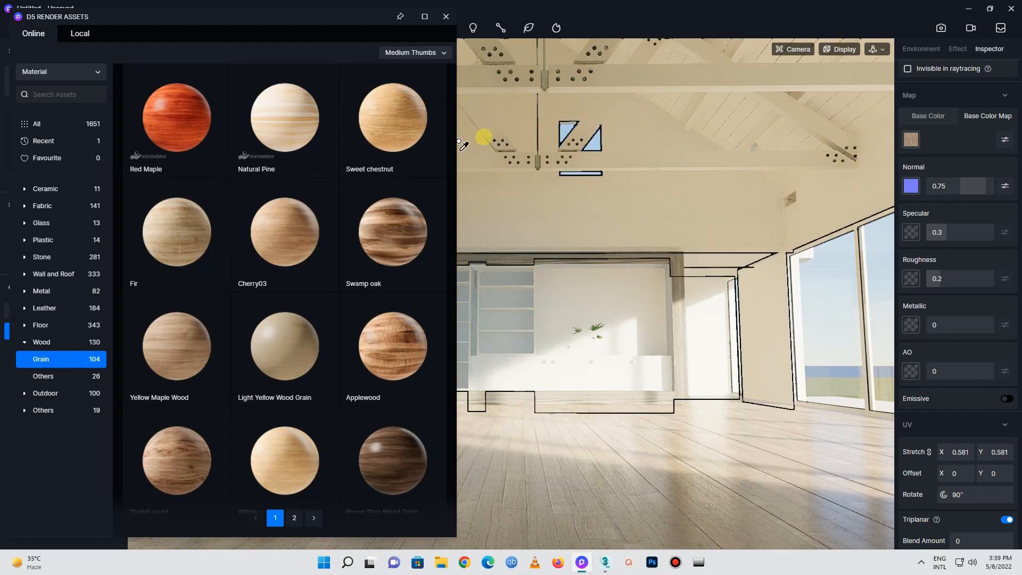
# Apply the White Birch grain material from the Wood assets to the room's walls and ceiling and close the asset library
pyautogui.scroll(-3, 275, 288)
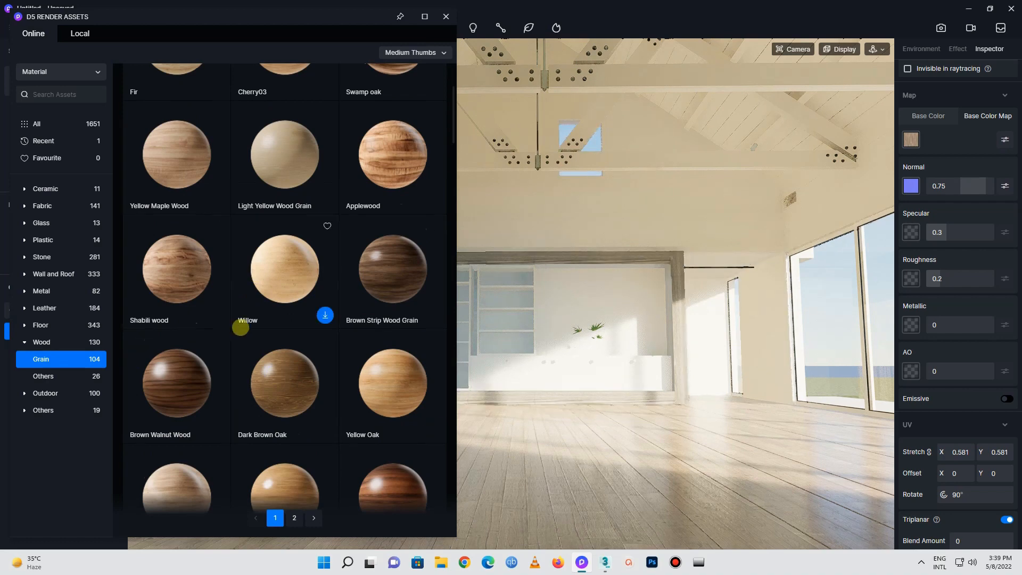
pyautogui.scroll(-3, 241, 328)
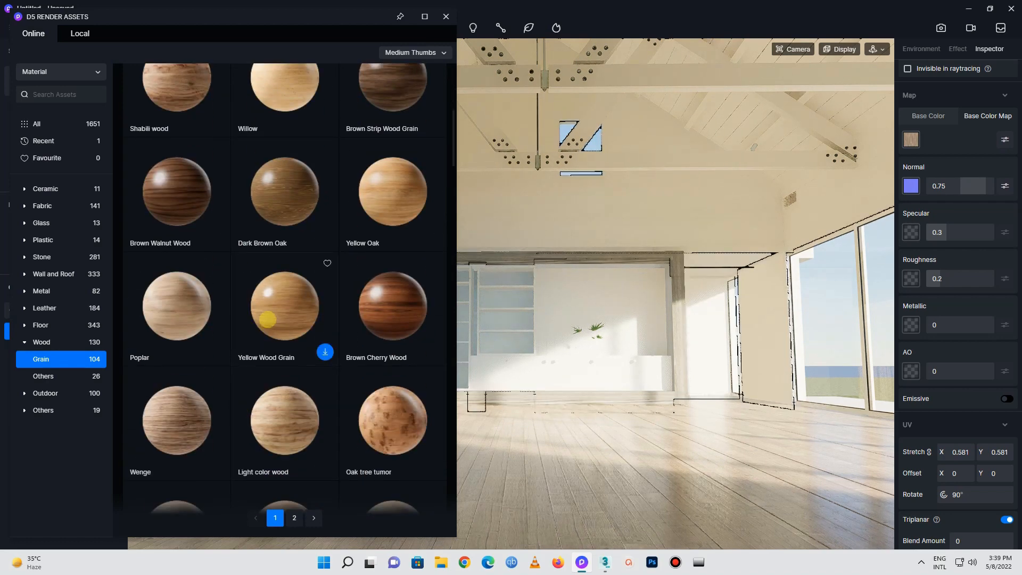
pyautogui.scroll(-3, 267, 319)
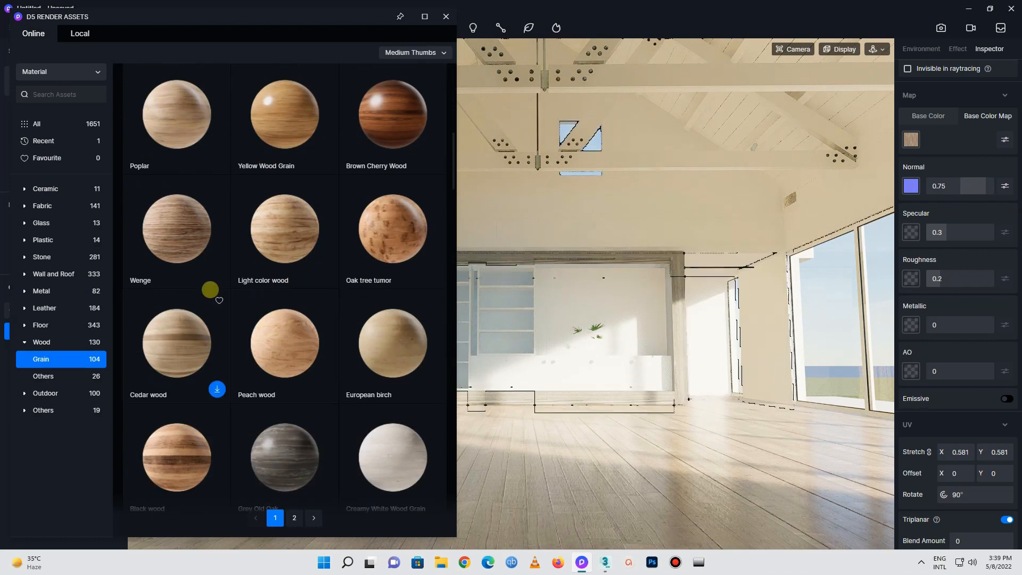
pyautogui.scroll(-1, 378, 417)
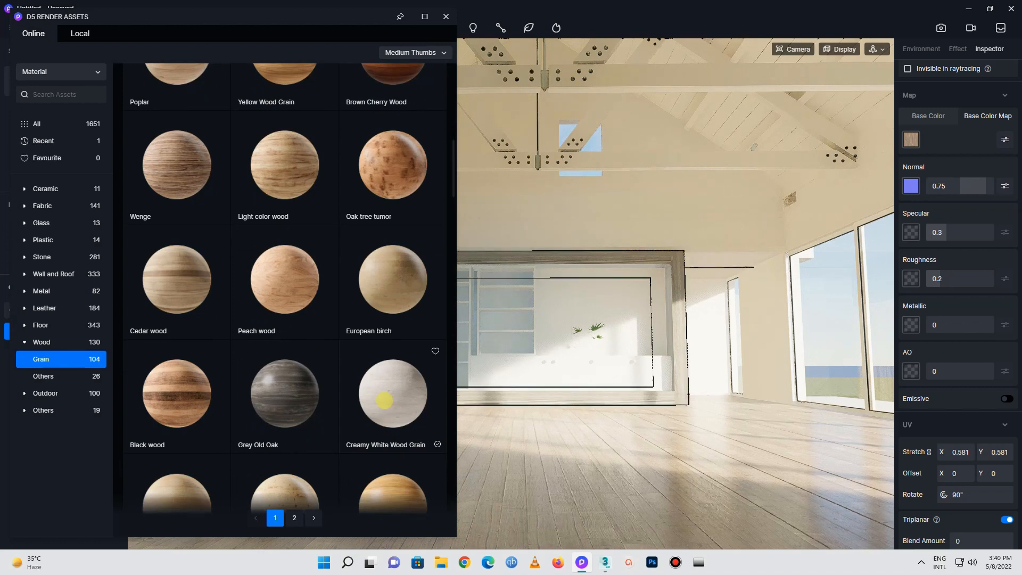
pyautogui.scroll(-3, 379, 392)
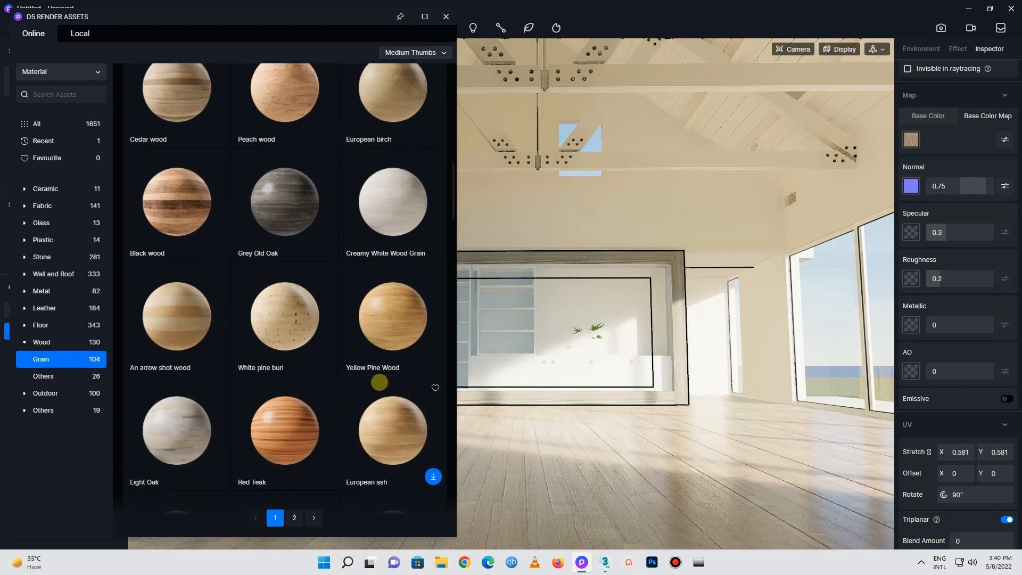
pyautogui.scroll(-5, 308, 378)
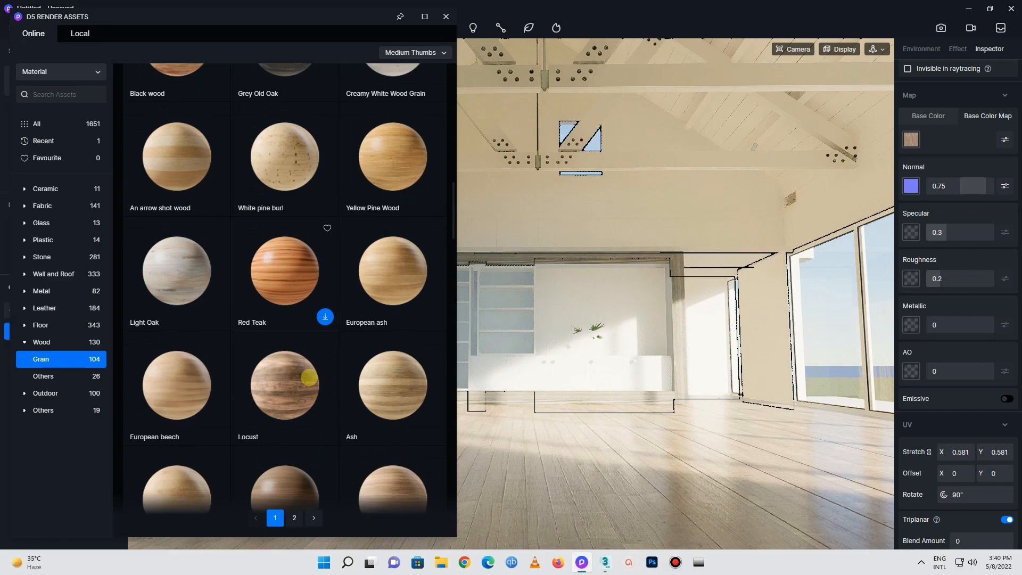
pyautogui.scroll(-8, 306, 379)
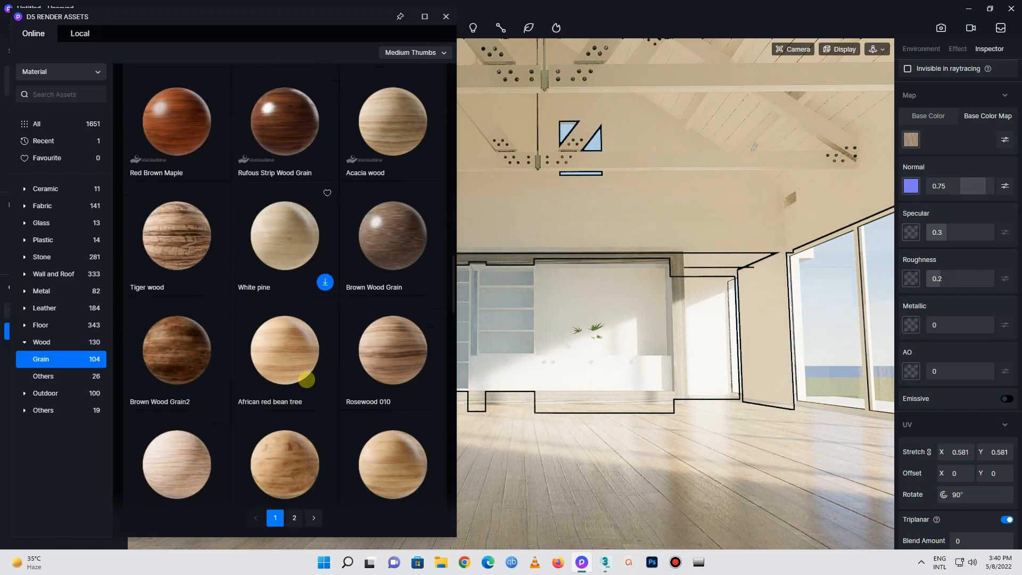
pyautogui.scroll(-8, 307, 379)
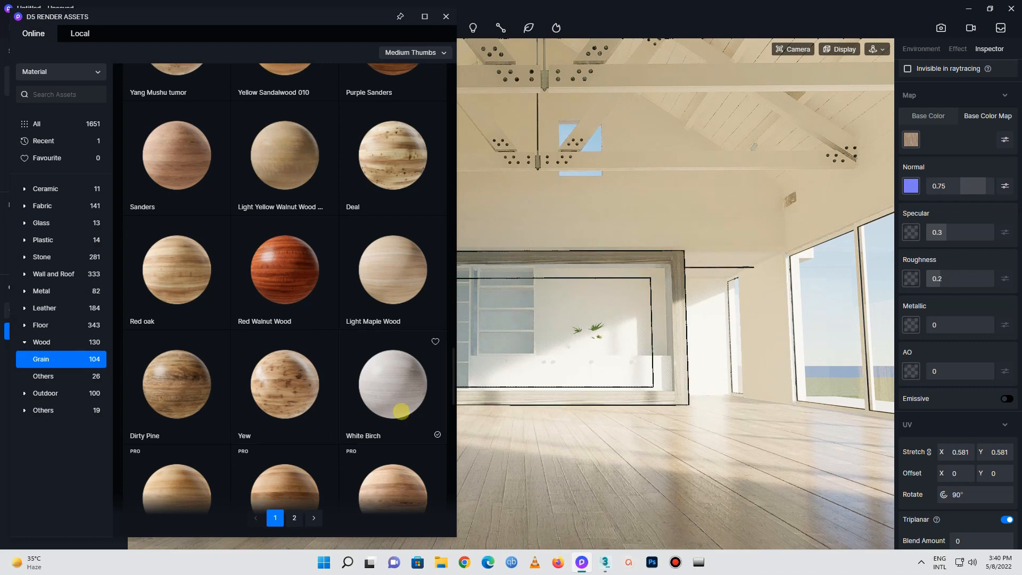
pyautogui.moveTo(396, 384); pyautogui.dragTo(634, 152)
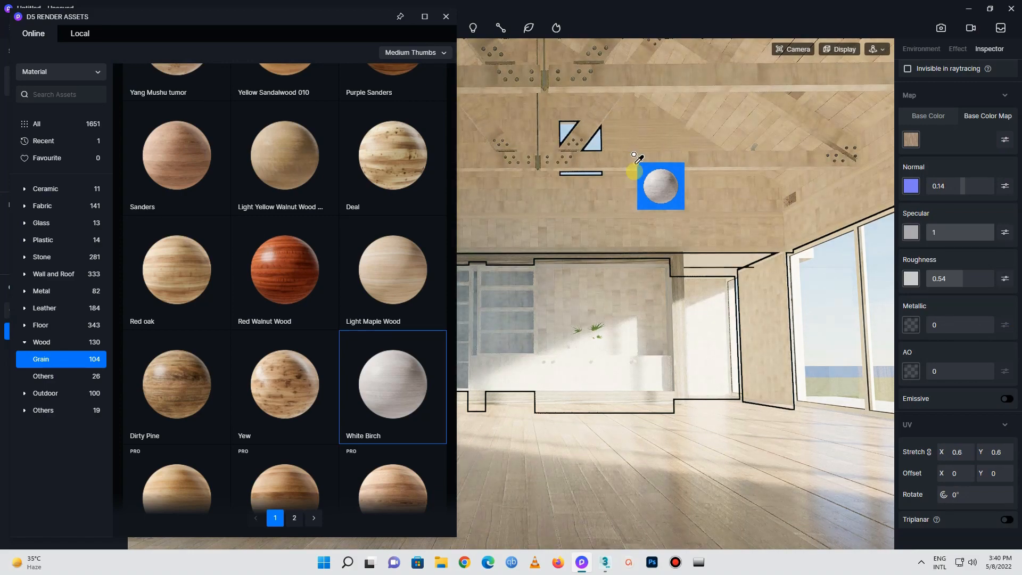
pyautogui.scroll(5, 572, 200)
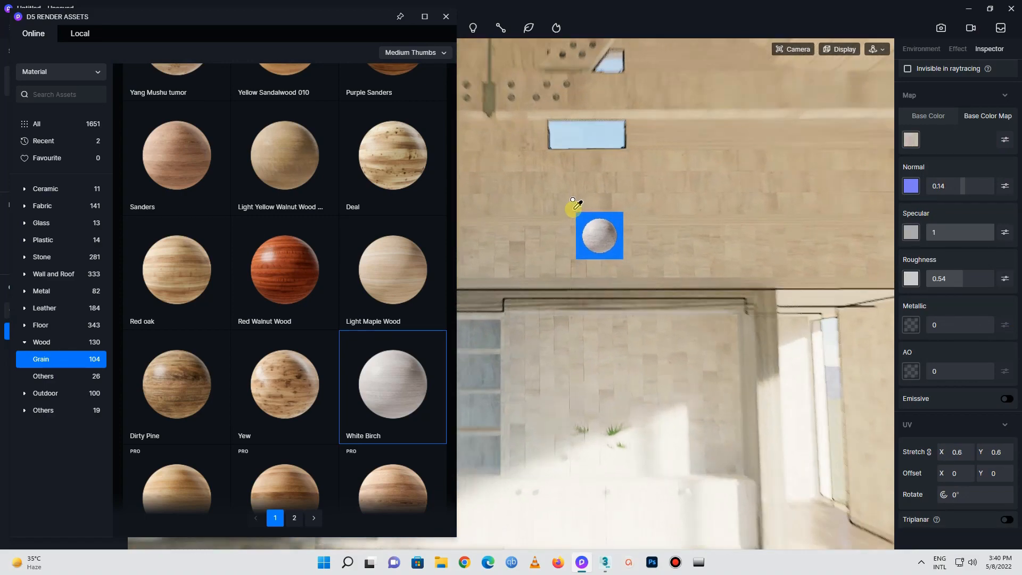
pyautogui.scroll(5, 573, 200)
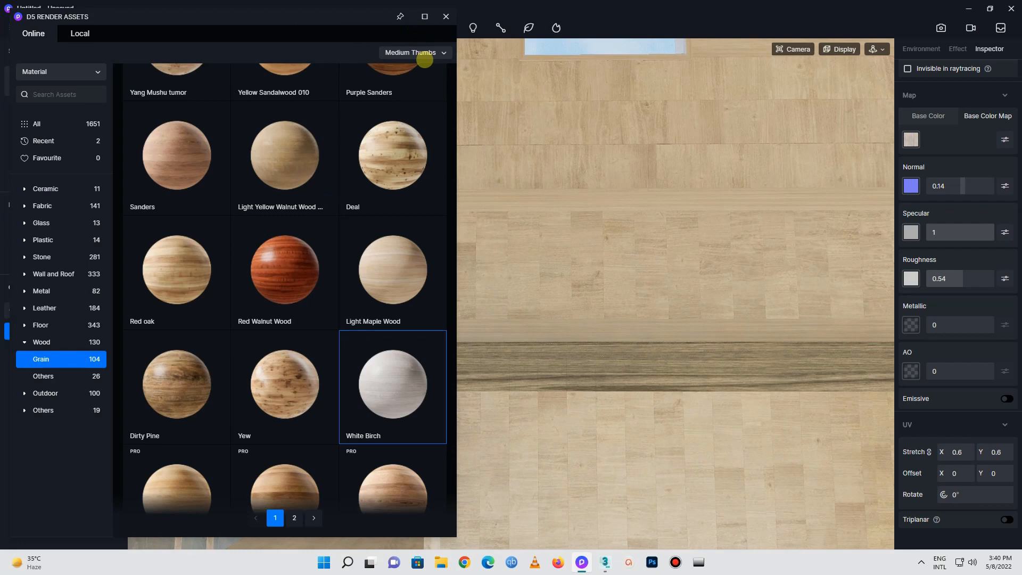
pyautogui.click(446, 17)
# Rotate the White Birch material's UV mapping to 90° on the walls and ceiling
pyautogui.scroll(-3, 519, 343)
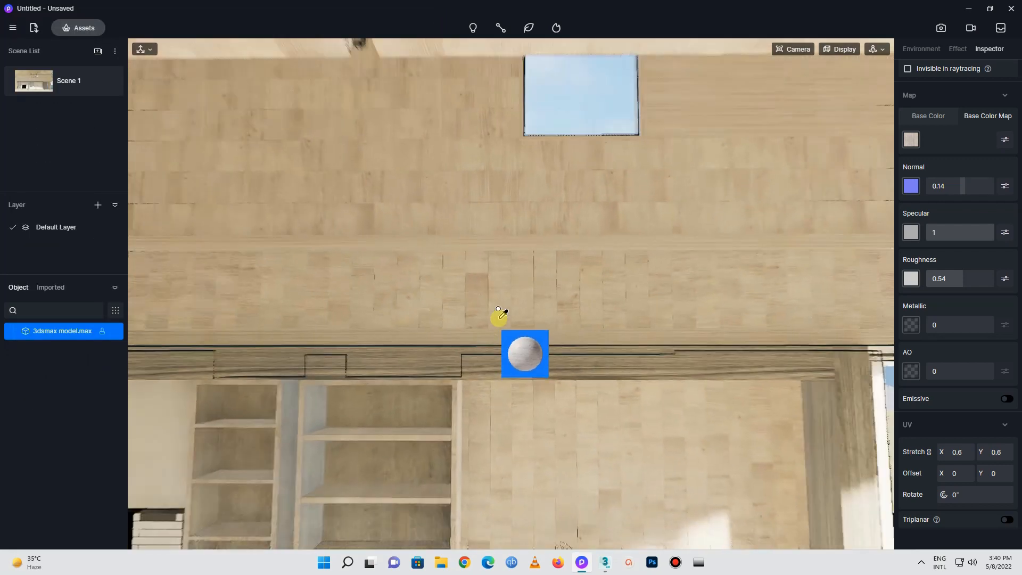
pyautogui.scroll(-3, 500, 314)
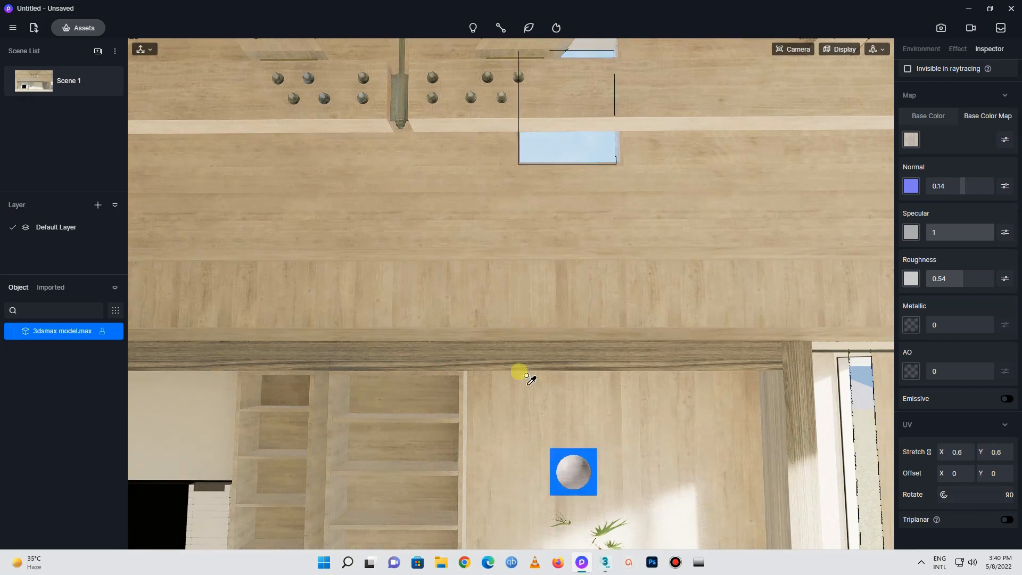
pyautogui.scroll(-4, 407, 236)
pyautogui.scroll(-6, 407, 234)
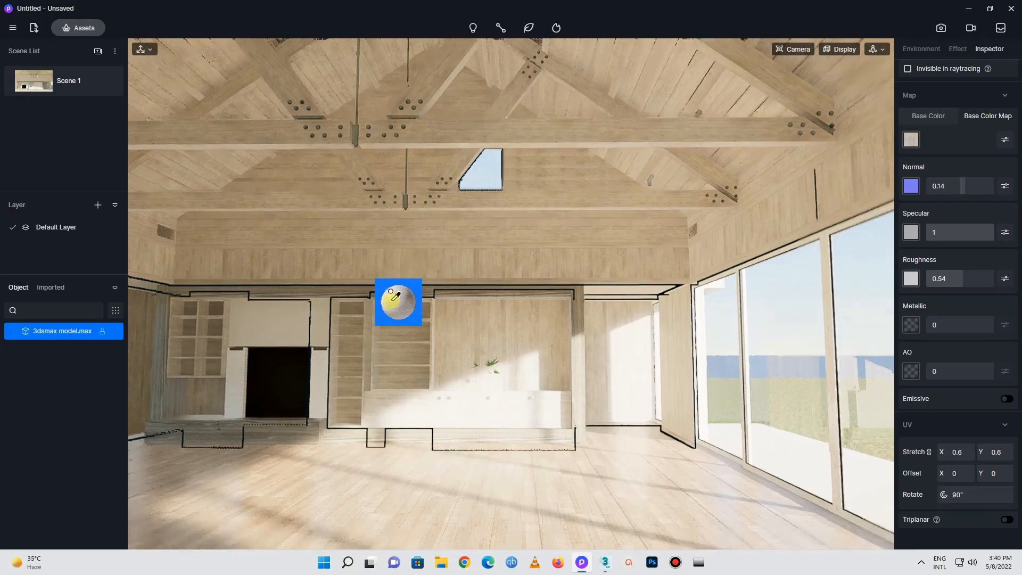
pyautogui.moveTo(391, 302); pyautogui.dragTo(433, 282, button='right')
pyautogui.scroll(-2, 605, 237)
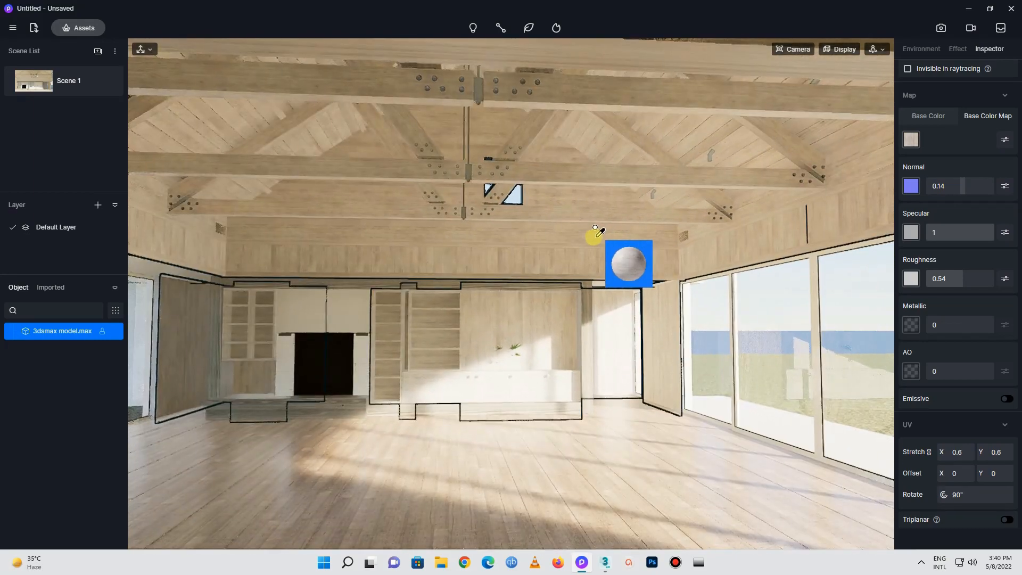
pyautogui.scroll(-1, 439, 256)
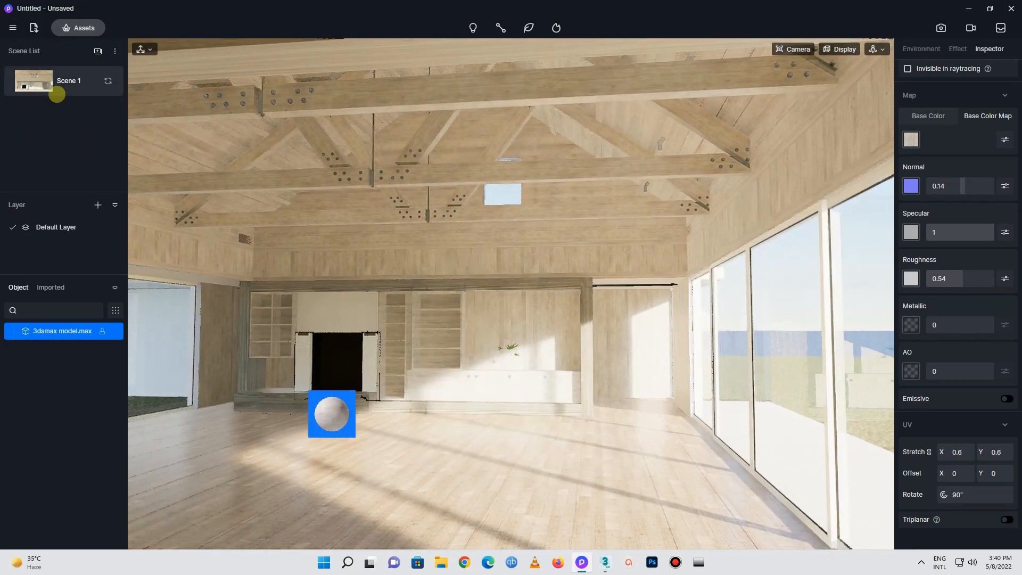
# Reopen the asset library and download the Ebony01 material from the Wood Grain assets
pyautogui.click(68, 25)
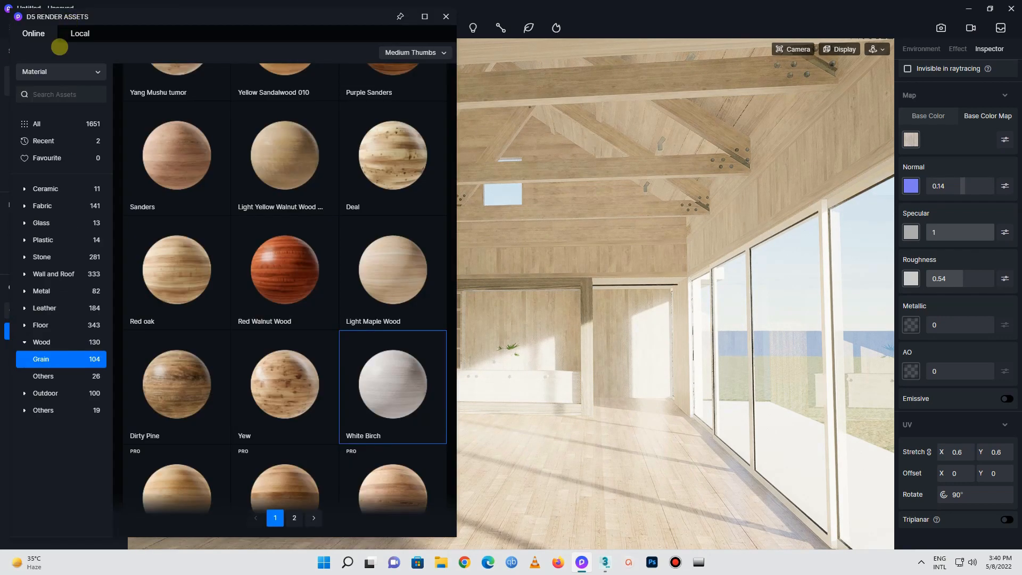
pyautogui.scroll(-1, 218, 380)
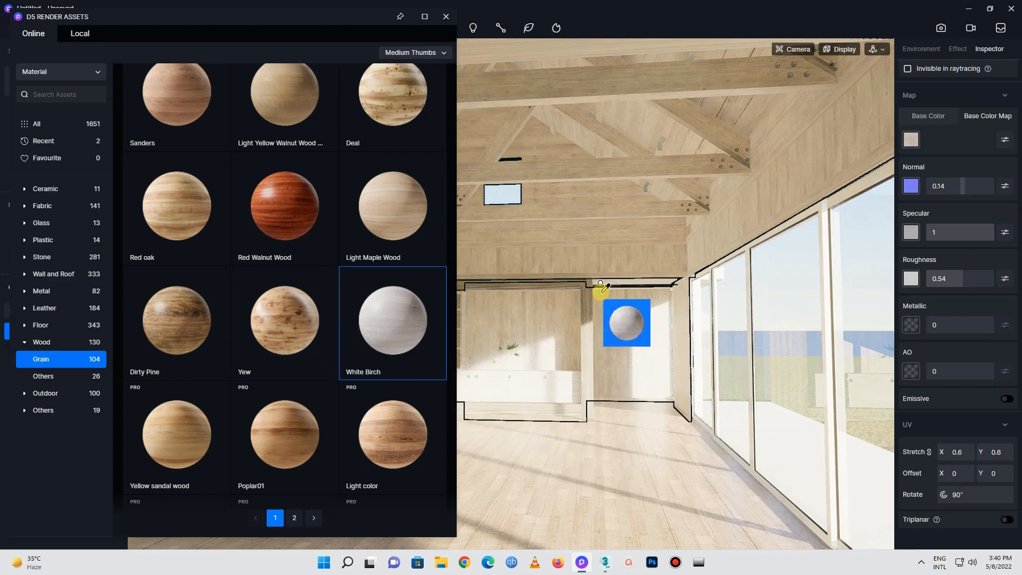
pyautogui.scroll(-5, 168, 313)
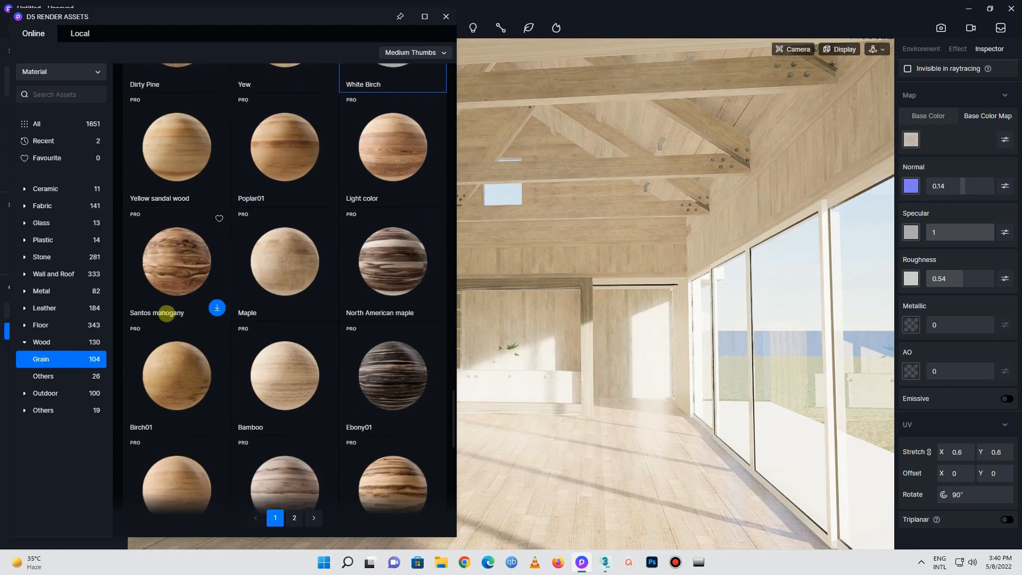
pyautogui.scroll(-2, 167, 313)
pyautogui.scroll(-1, 167, 315)
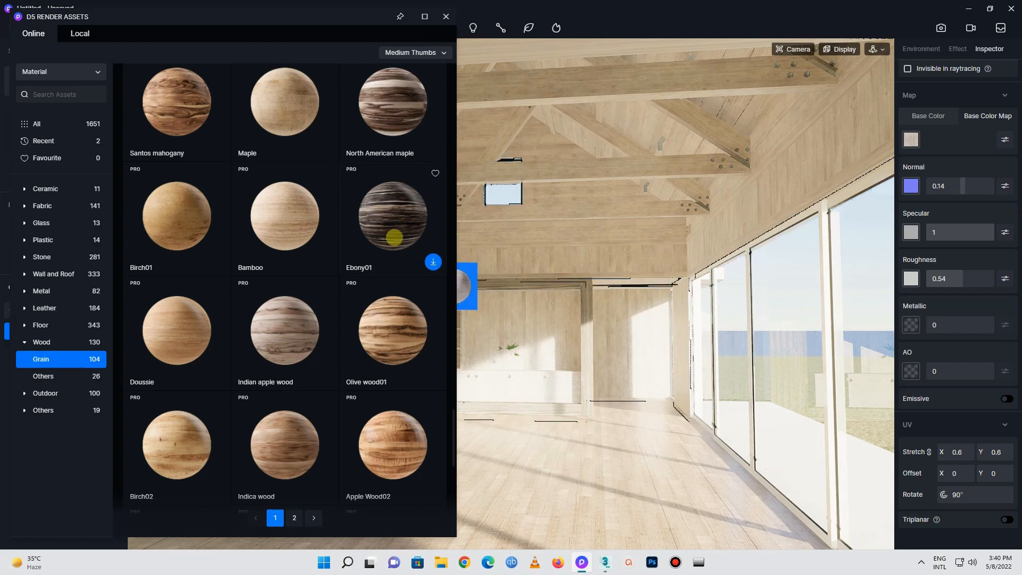
pyautogui.click(432, 262)
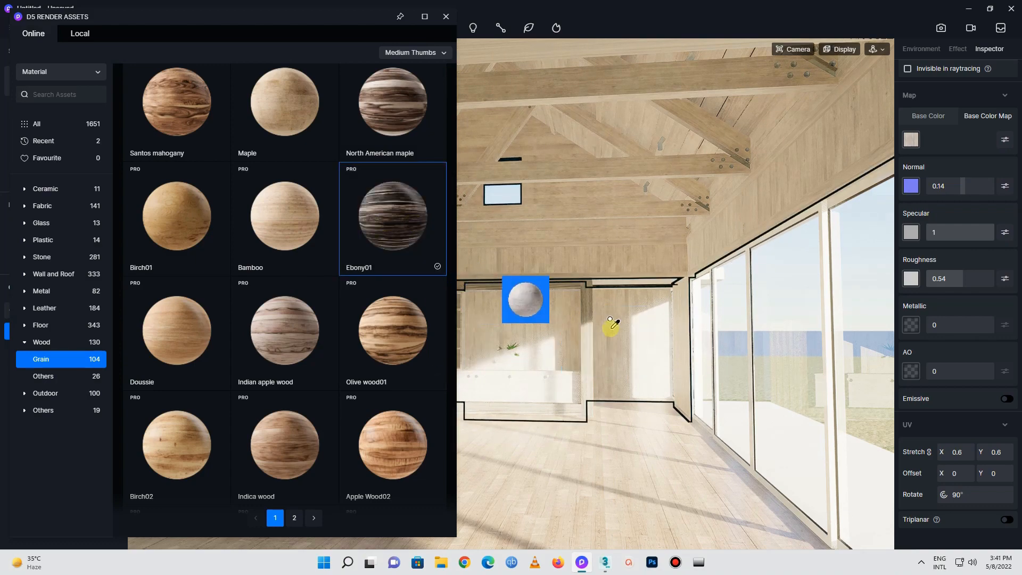
# Apply the Ebony01 material to the frame around the fireplace and built-in shelving wall, with the asset library closed
pyautogui.press('Escape')
pyautogui.scroll(3, 562, 319)
pyautogui.click(450, 11)
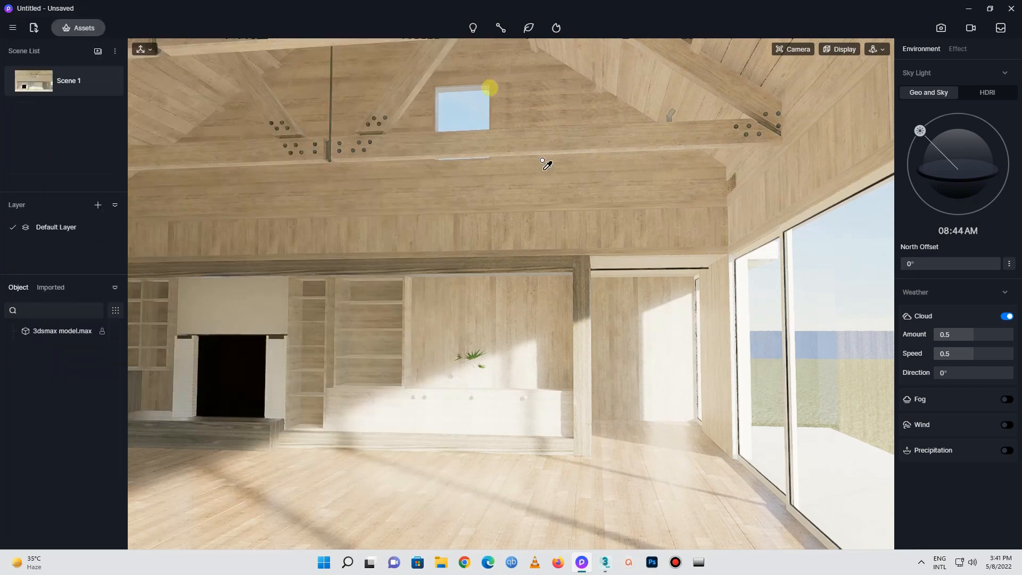
pyautogui.click(584, 285)
pyautogui.scroll(3, 404, 274)
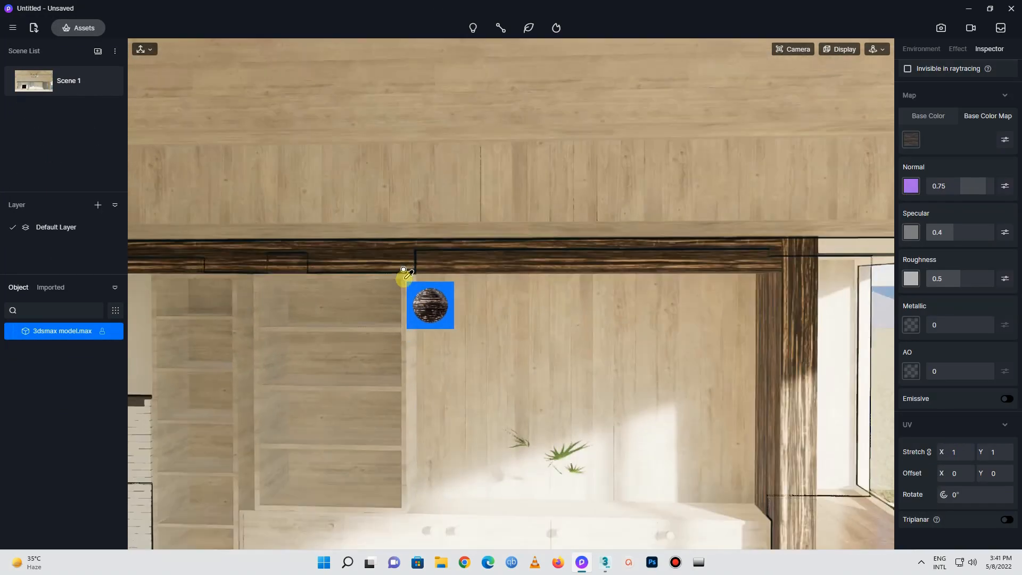
pyautogui.scroll(-4, 520, 166)
pyautogui.scroll(-3, 846, 329)
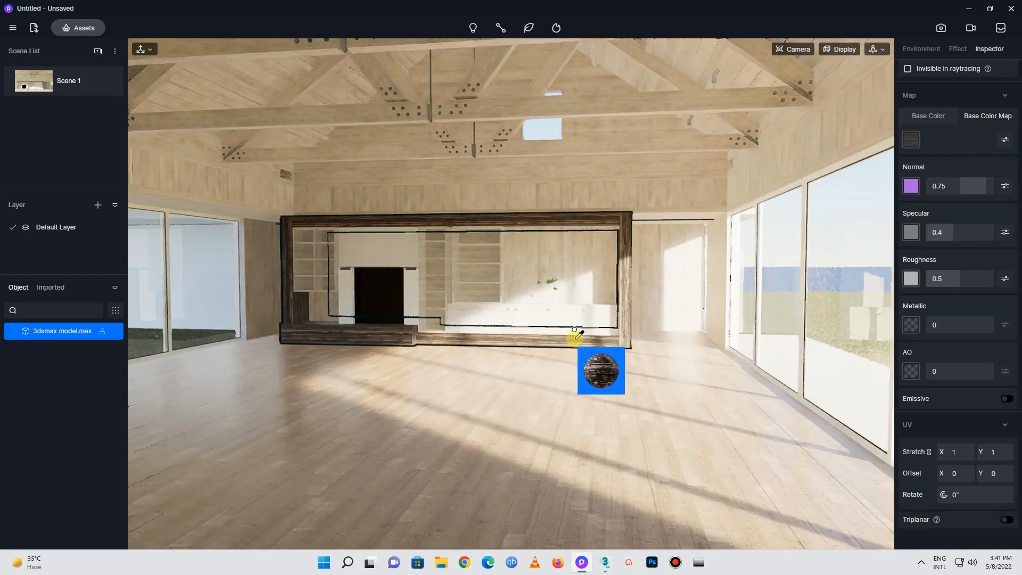
# Bring the outdoor plank deck beyond the large windows into close view
pyautogui.scroll(3, 871, 381)
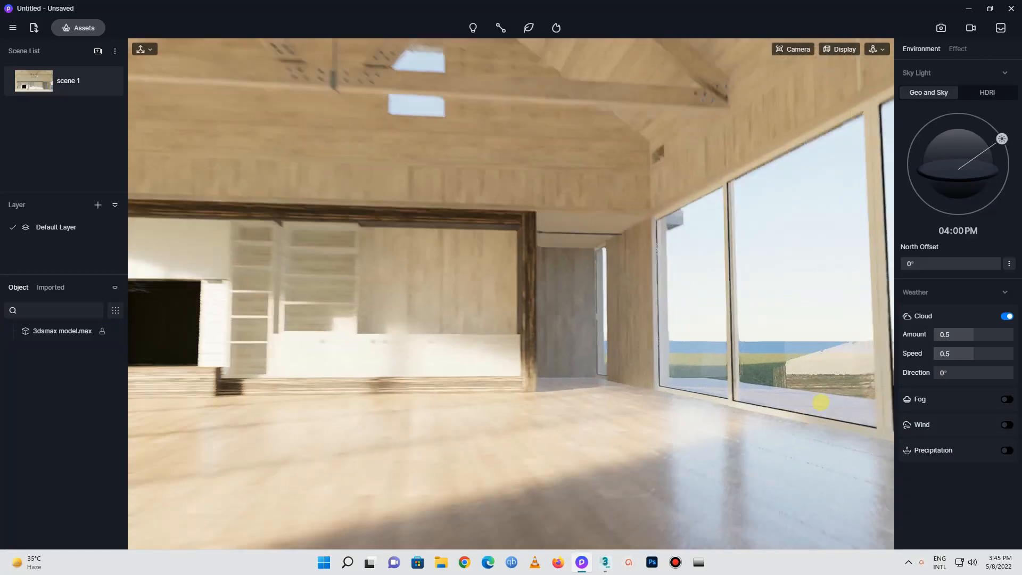
pyautogui.scroll(5, 857, 390)
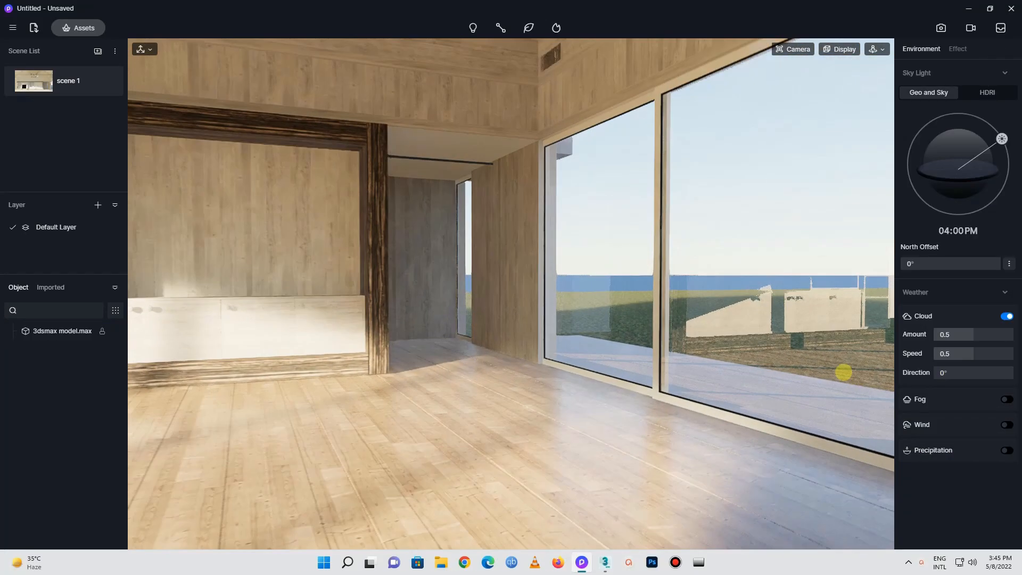
pyautogui.scroll(5, 828, 392)
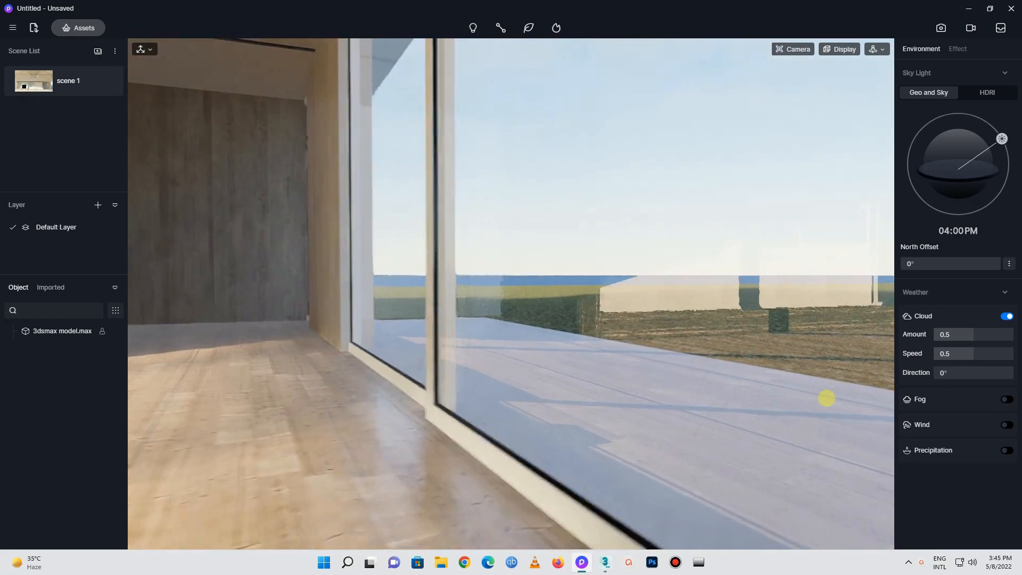
pyautogui.scroll(3, 789, 413)
pyautogui.moveTo(768, 422); pyautogui.dragTo(488, 479, button='right')
pyautogui.click(75, 27)
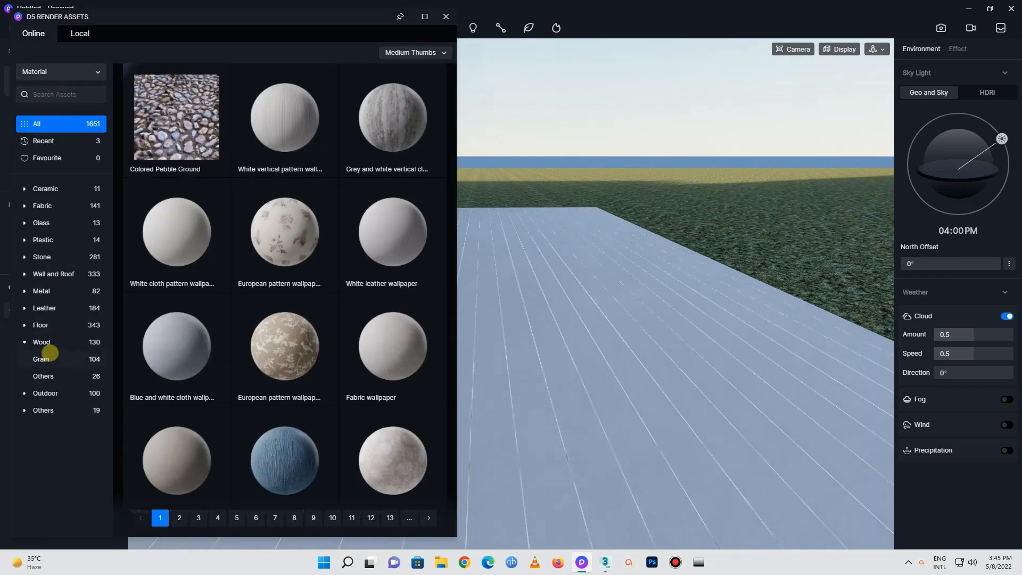
pyautogui.click(47, 342)
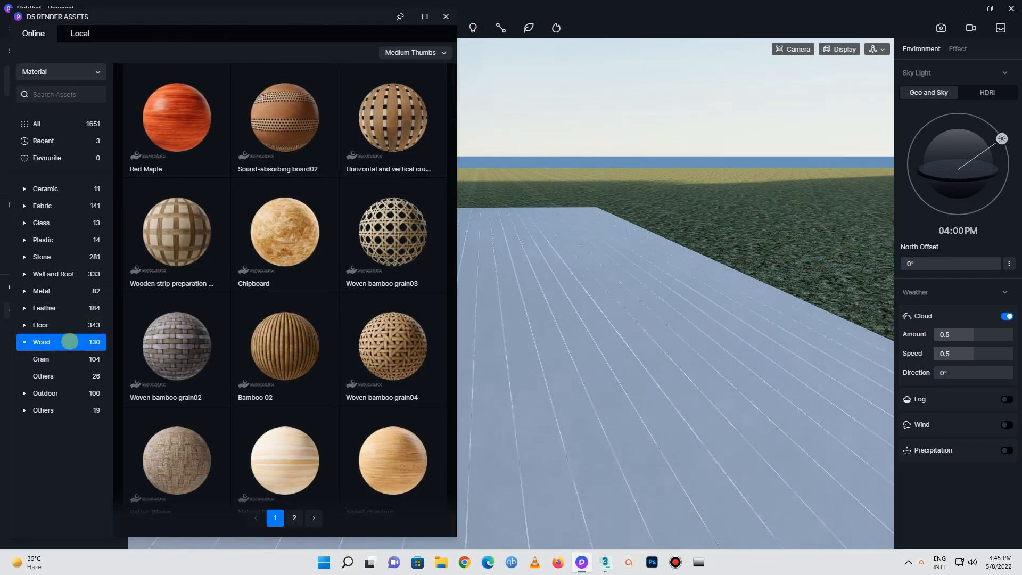
pyautogui.click(41, 358)
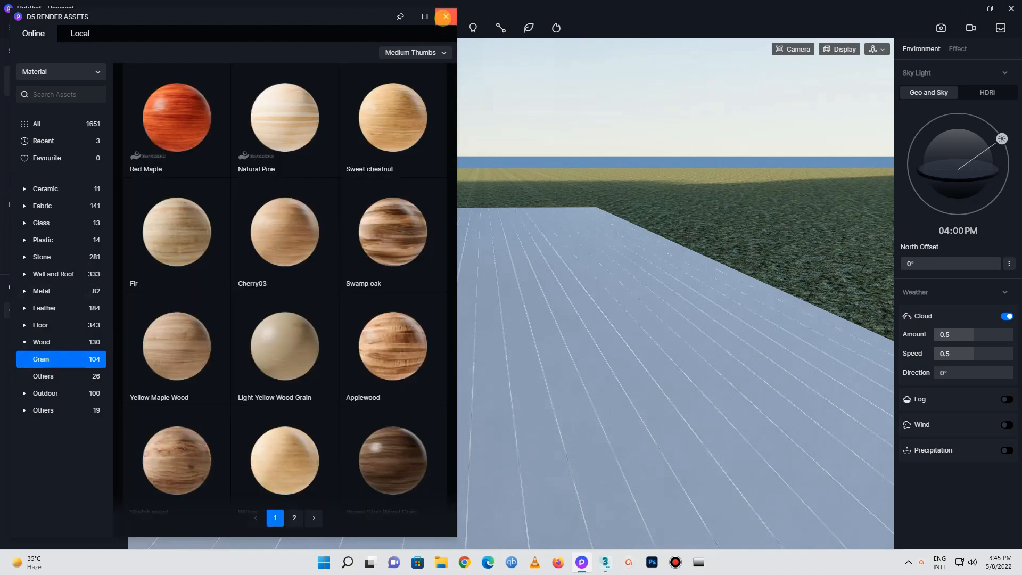
pyautogui.click(445, 17)
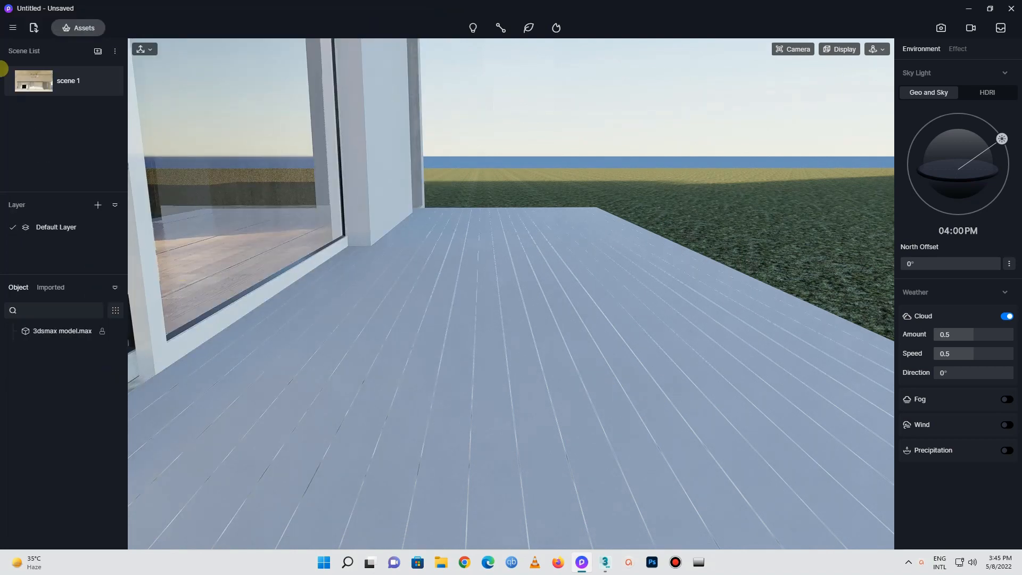
# Apply the Tiled floor06 material from the library's Wood Floor assets to the outdoor deck
pyautogui.click(84, 28)
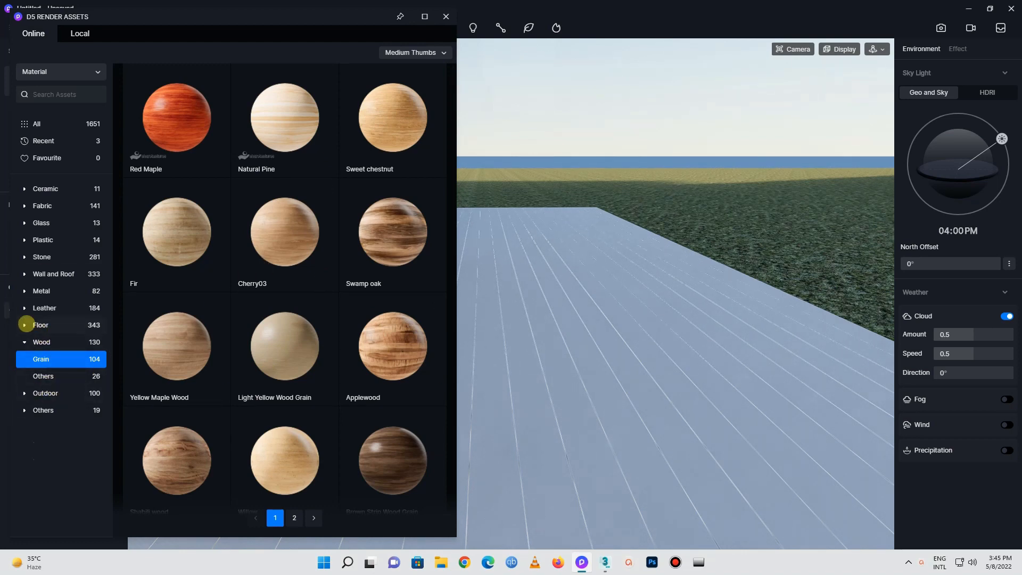
pyautogui.click(25, 324)
pyautogui.click(48, 358)
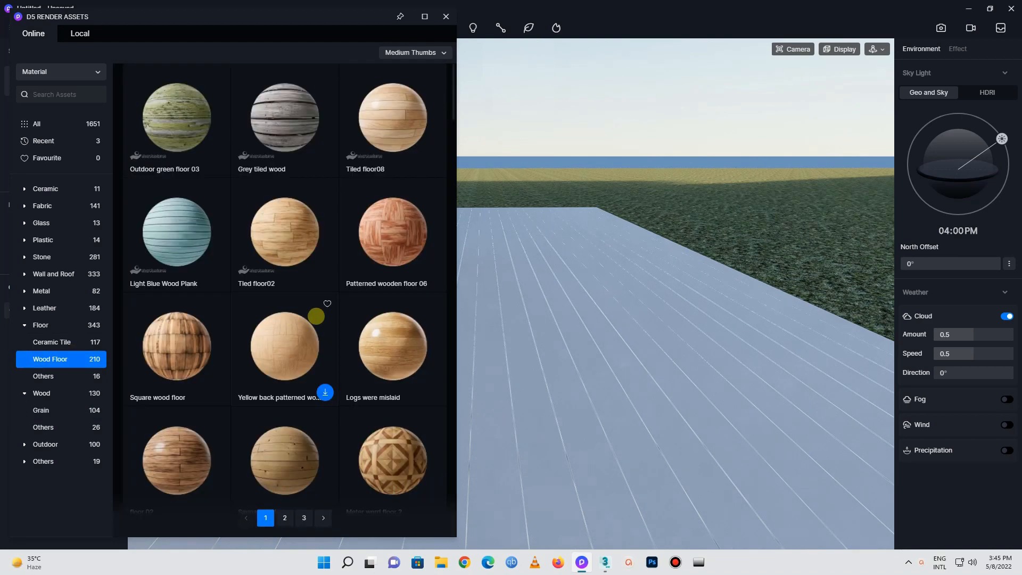
pyautogui.scroll(-5, 286, 315)
pyautogui.scroll(-10, 287, 315)
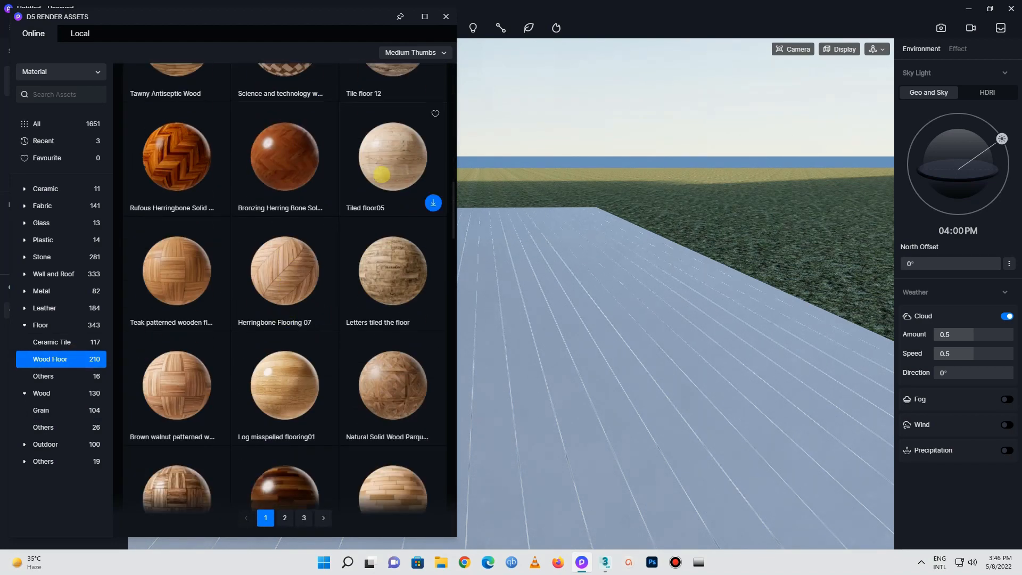
pyautogui.scroll(-10, 381, 174)
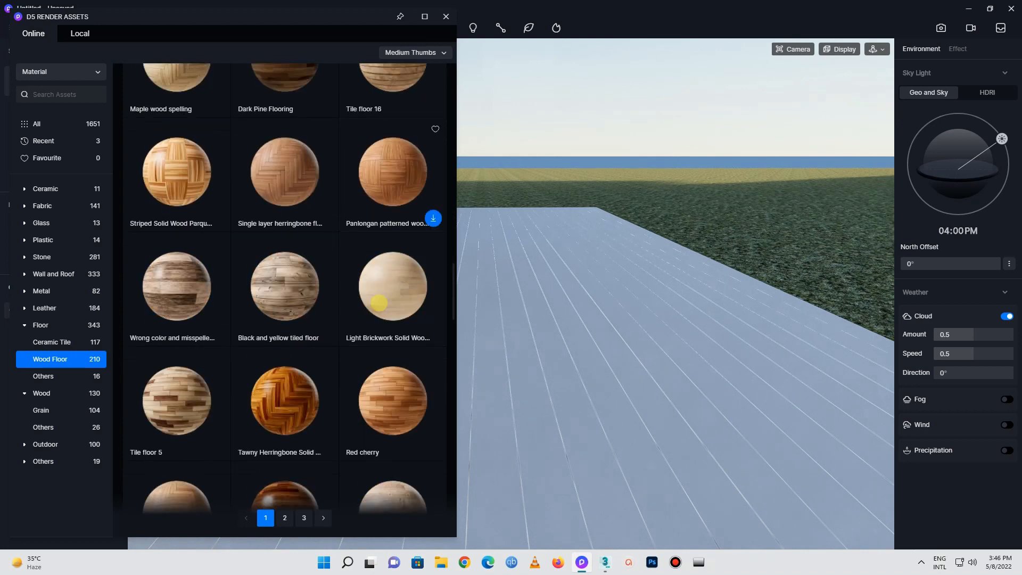
pyautogui.scroll(-4, 378, 302)
pyautogui.moveTo(383, 269); pyautogui.dragTo(607, 347)
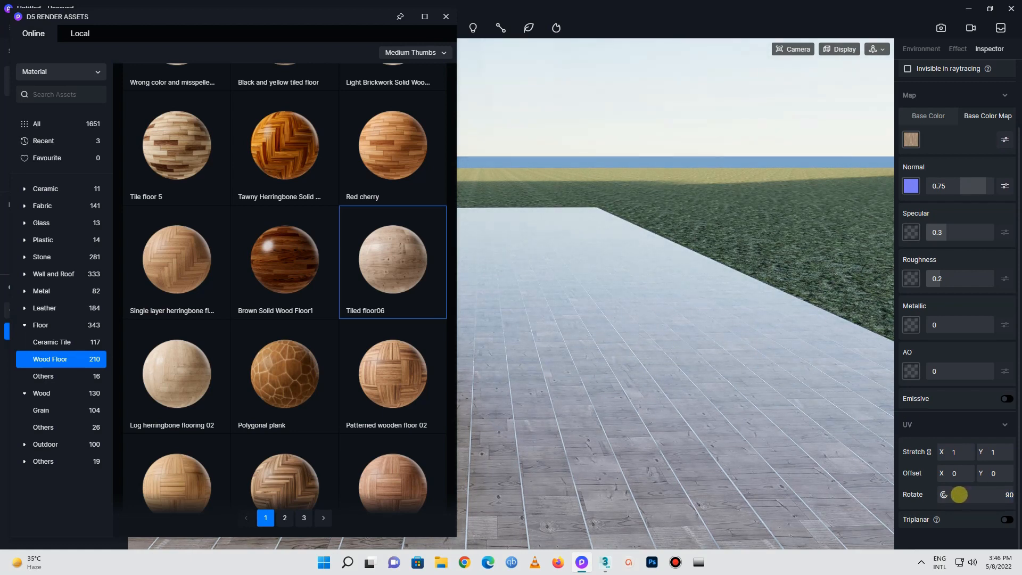
# Scale the deck material's UV stretch to 0.311 in X and Y, and close the asset library
pyautogui.moveTo(962, 449); pyautogui.dragTo(870, 431)
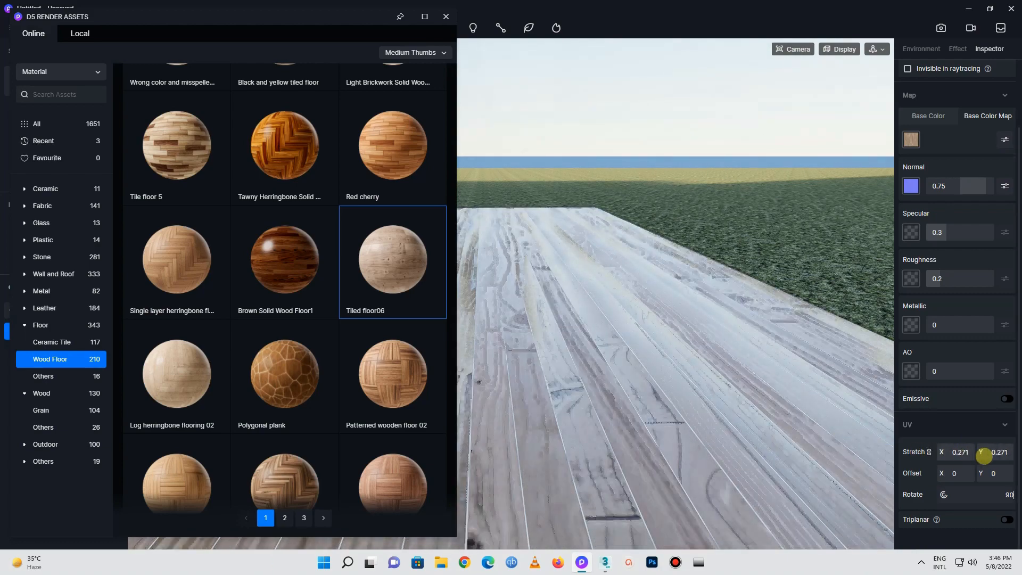
pyautogui.moveTo(988, 459); pyautogui.dragTo(993, 459)
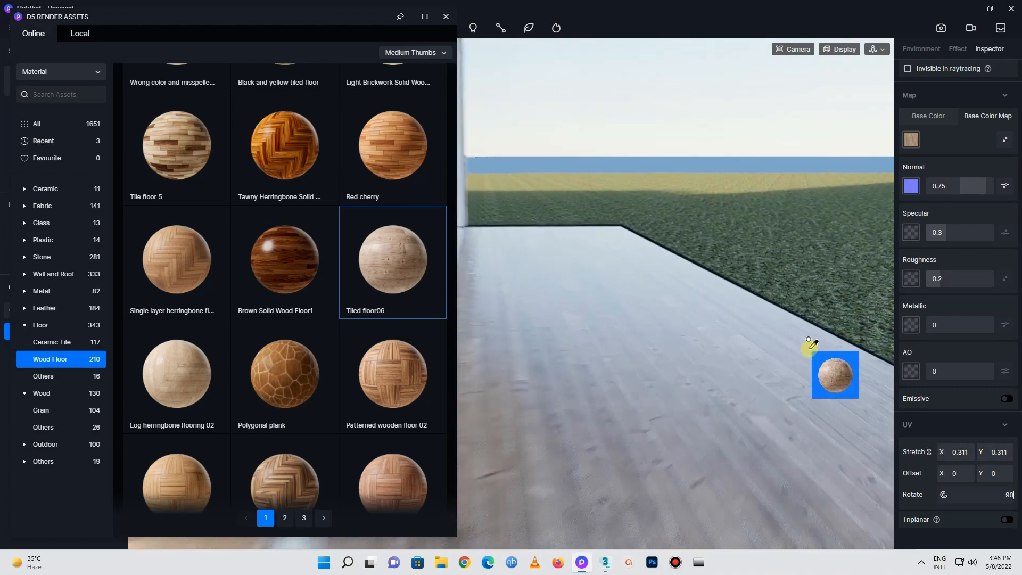
pyautogui.press('a')
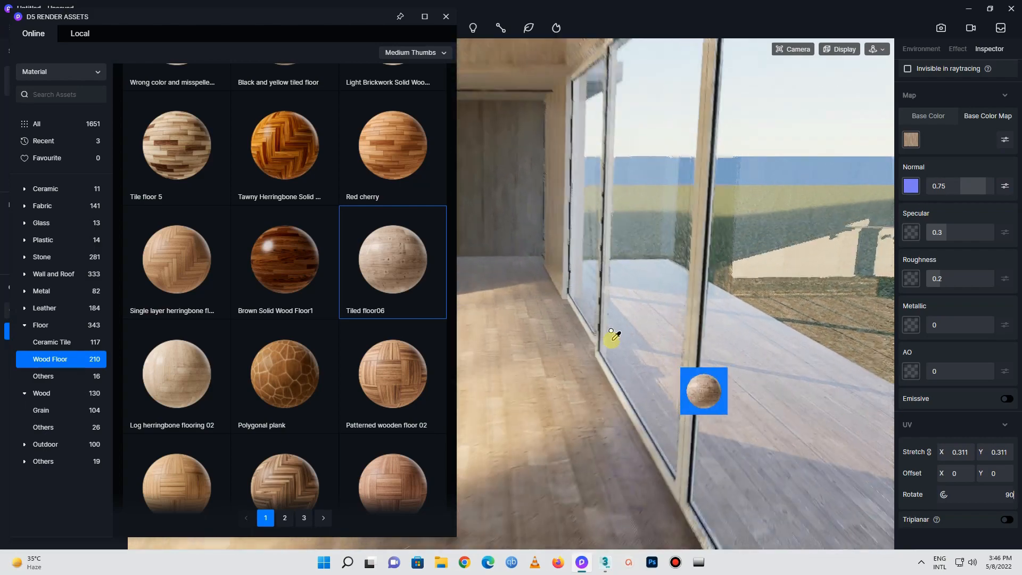
pyautogui.scroll(-3, 636, 346)
pyautogui.click(446, 16)
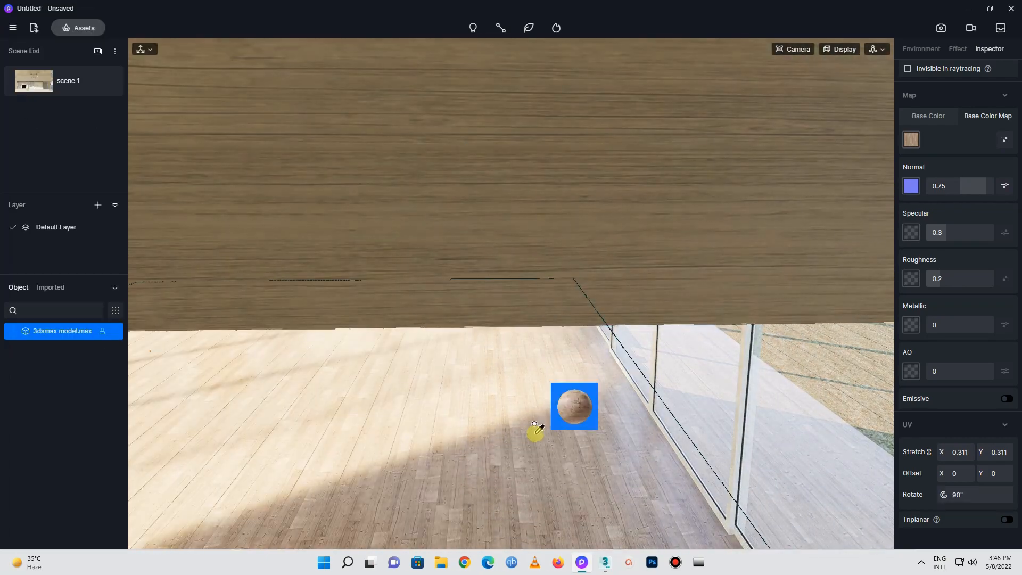
# Examine the room from the floor and fireplace wall up to the bolted joints of the ceiling trusses
pyautogui.moveTo(536, 434); pyautogui.dragTo(366, 414, button='right')
pyautogui.scroll(5, 304, 446)
pyautogui.moveTo(262, 358); pyautogui.dragTo(466, 326, button='right')
pyautogui.scroll(-5, 616, 456)
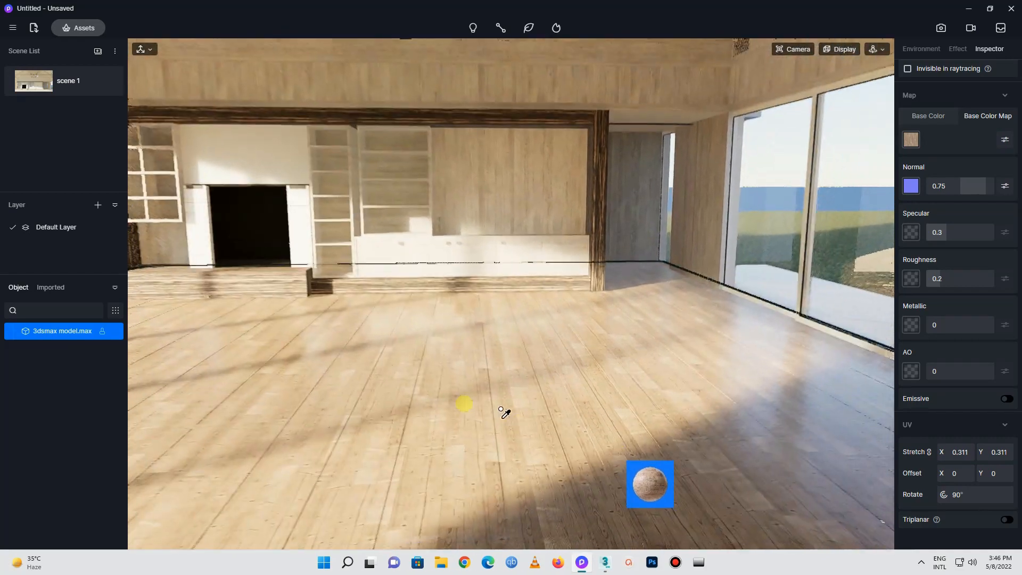
pyautogui.moveTo(160, 498); pyautogui.dragTo(395, 524, button='right')
pyautogui.scroll(-5, 395, 525)
pyautogui.scroll(5, 391, 174)
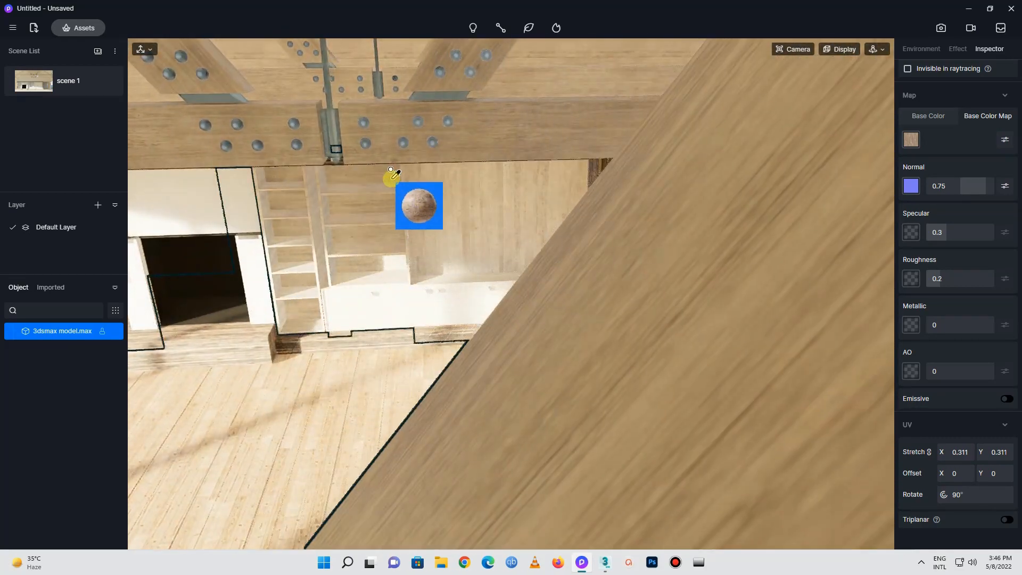
pyautogui.scroll(-2, 395, 179)
pyautogui.moveTo(399, 182); pyautogui.dragTo(503, 261)
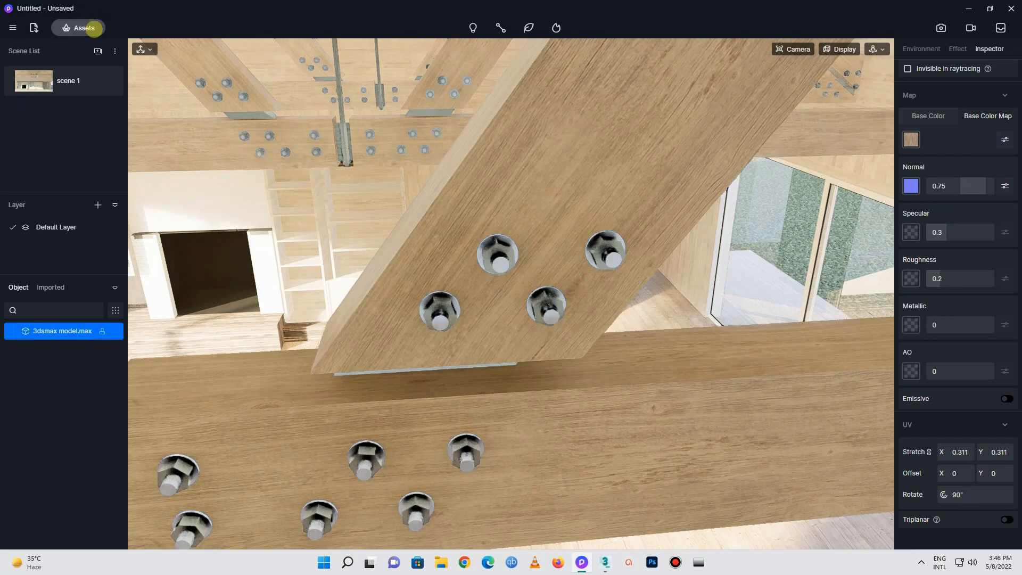
# Download the Brushed Metal material from the library's Brushed Metal assets and apply it to the truss bolts
pyautogui.click(78, 28)
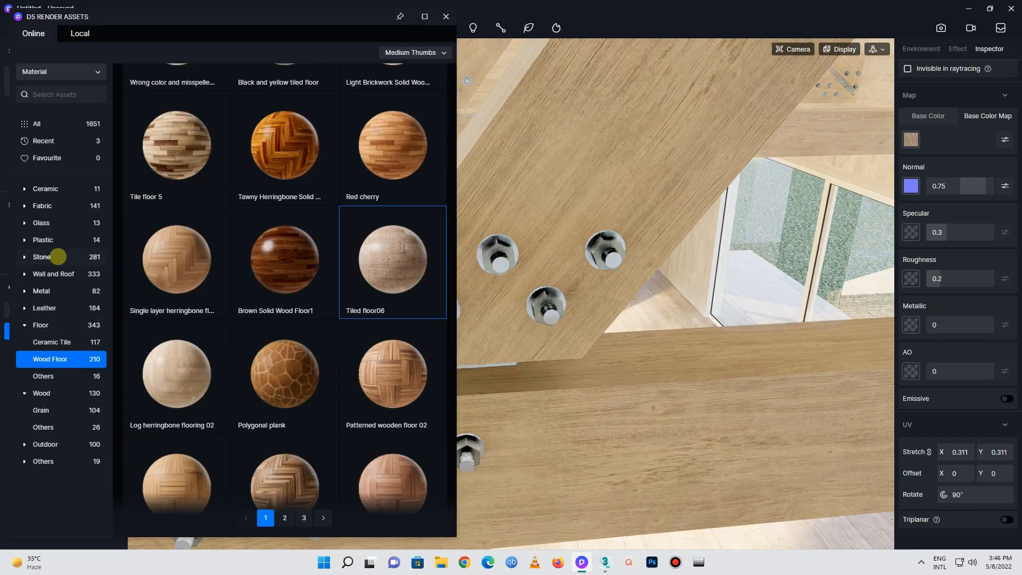
pyautogui.click(47, 290)
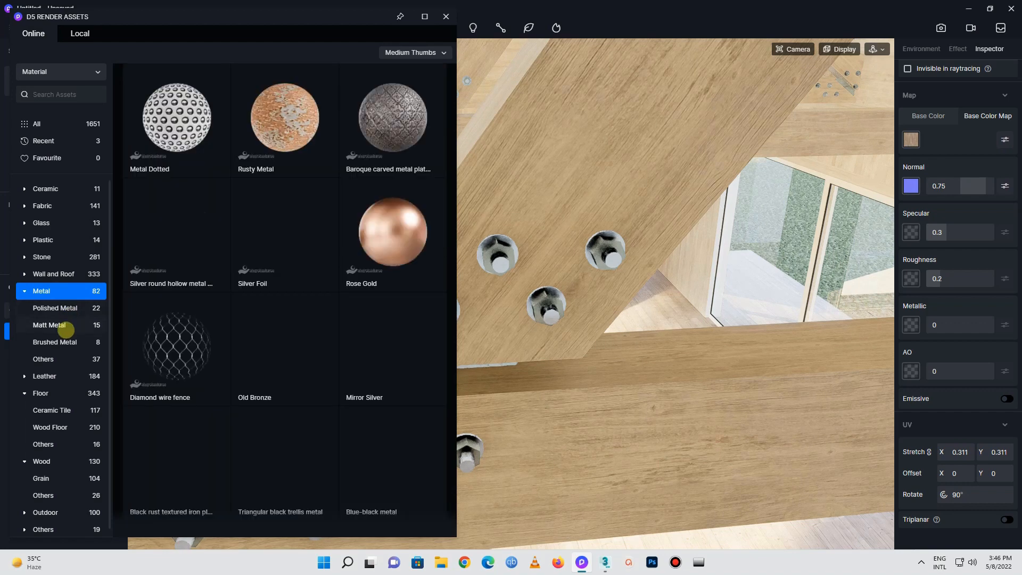
pyautogui.click(67, 342)
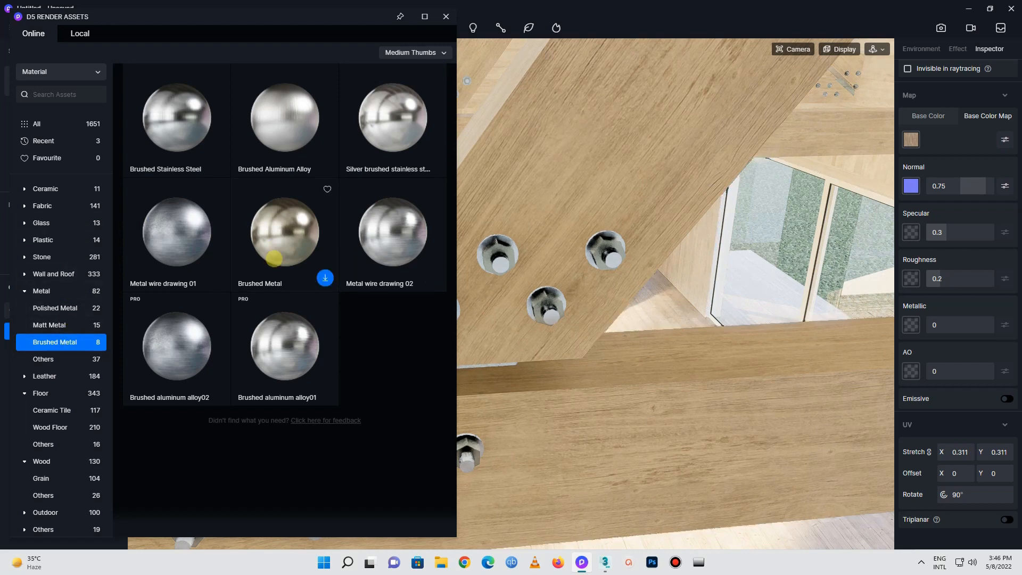
pyautogui.click(323, 277)
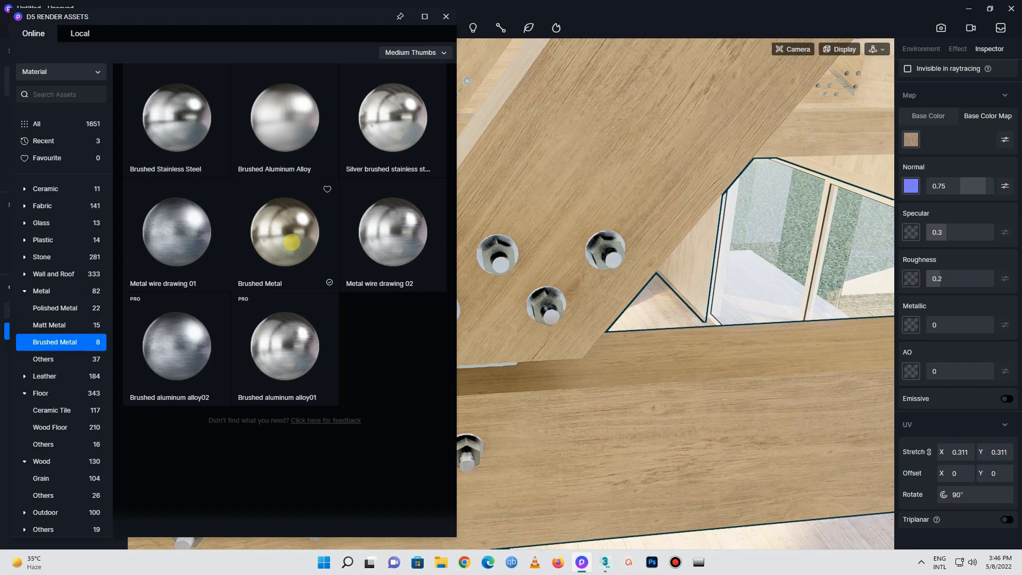
pyautogui.click(291, 243)
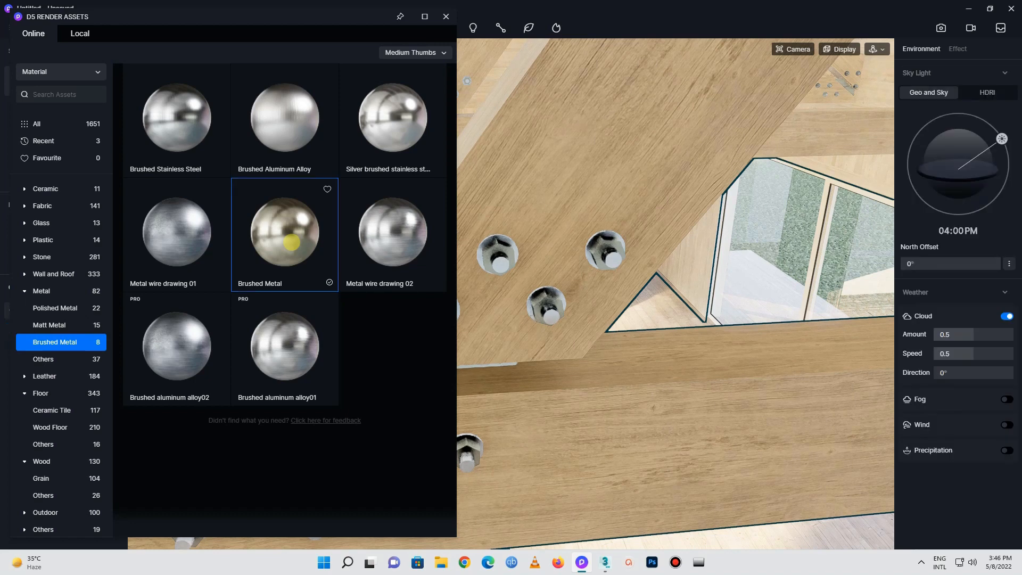
pyautogui.click(503, 254)
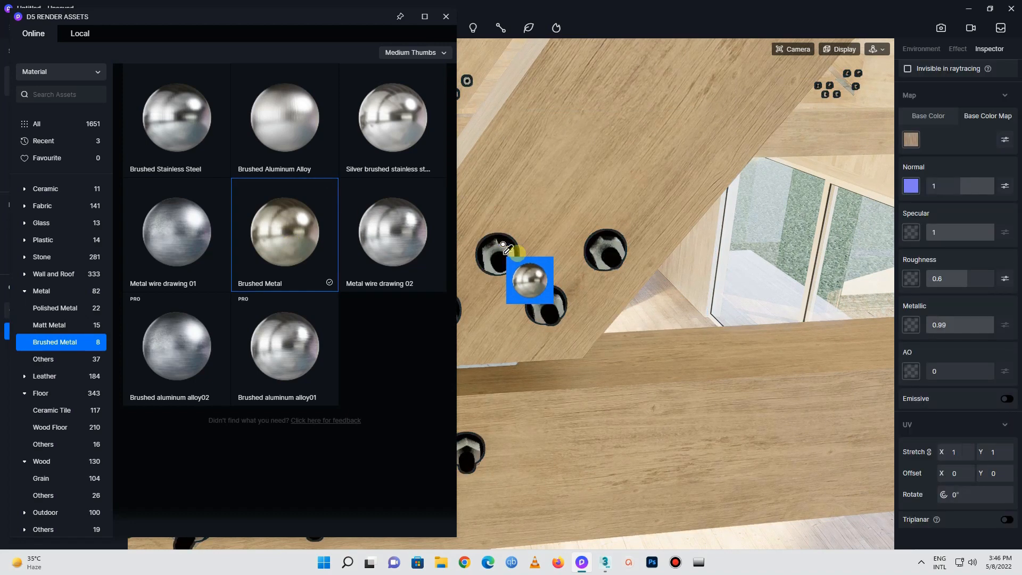
# Apply the Black metal material from the Polished Metal assets to the truss hardware, and close the asset library
pyautogui.scroll(-3, 713, 269)
pyautogui.moveTo(699, 269)
pyautogui.mouseDown(button='middle')
pyautogui.moveTo(691, 274)
pyautogui.moveTo(790, 263)
pyautogui.moveTo(779, 266)
pyautogui.mouseUp(button='middle')
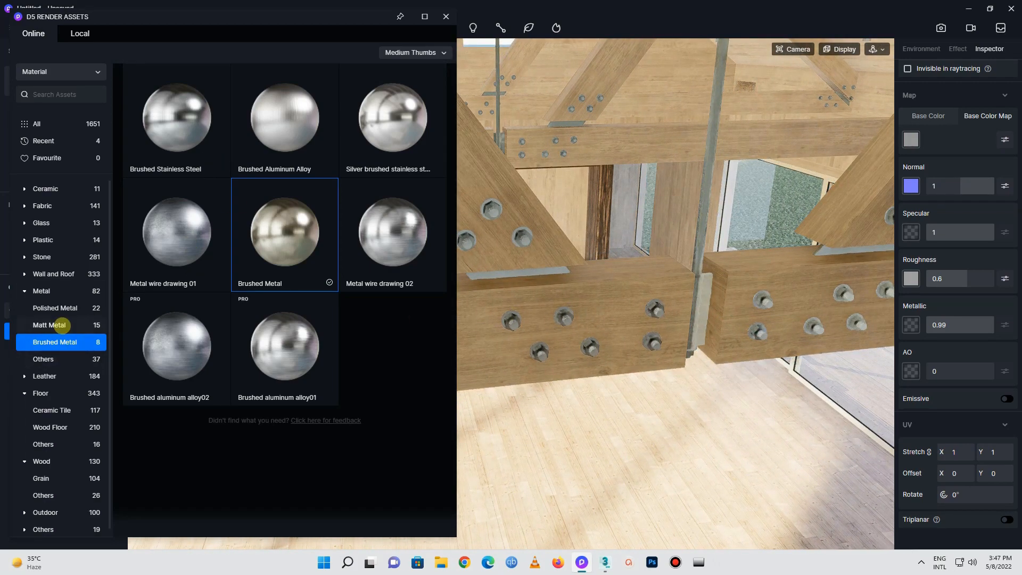
pyautogui.click(59, 308)
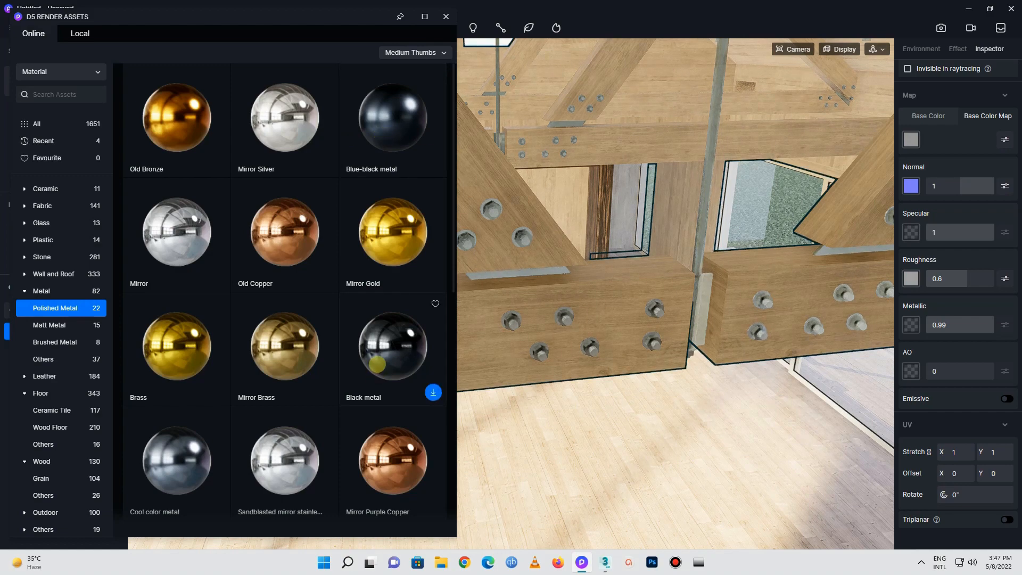
pyautogui.moveTo(382, 369); pyautogui.dragTo(799, 283)
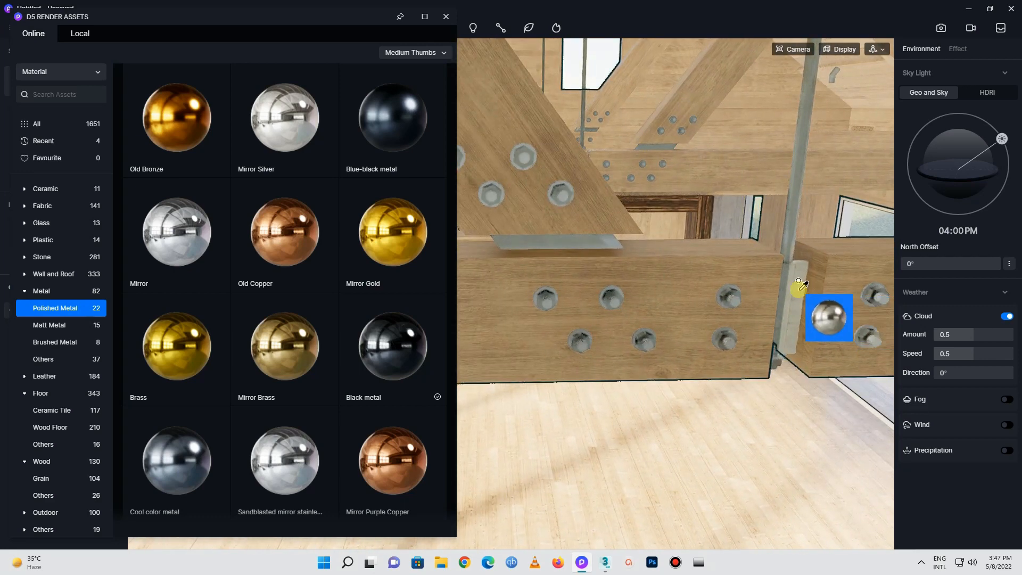
pyautogui.click(789, 228)
pyautogui.click(392, 346)
pyautogui.click(795, 190)
pyautogui.scroll(4, 681, 403)
pyautogui.scroll(-3, 681, 403)
pyautogui.click(445, 16)
pyautogui.scroll(3, 440, 257)
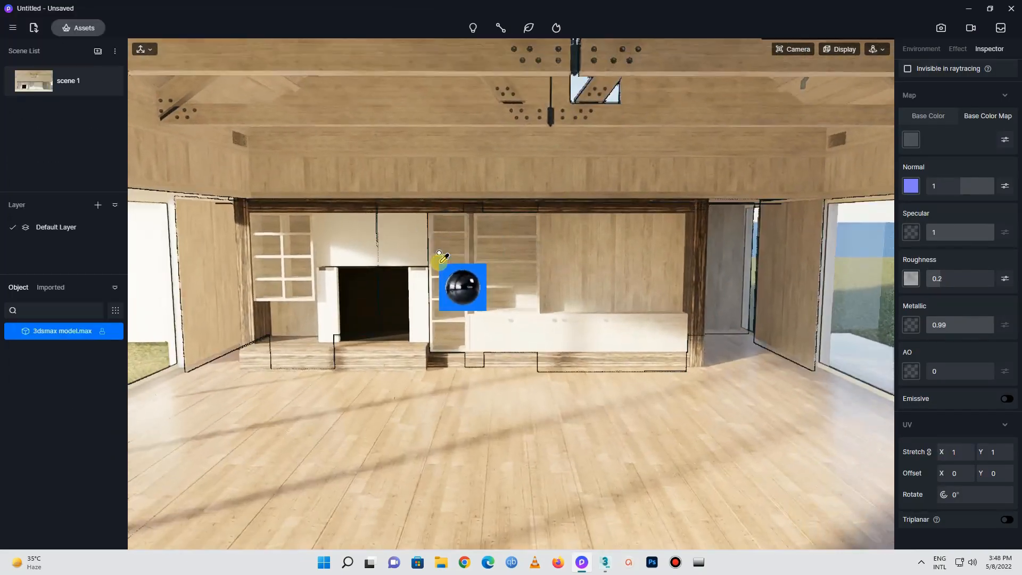
# Inspect the black metal on the window frames and truss hardware, and the wood finish around the upper wall vent
pyautogui.moveTo(440, 258); pyautogui.dragTo(826, 333, button='right')
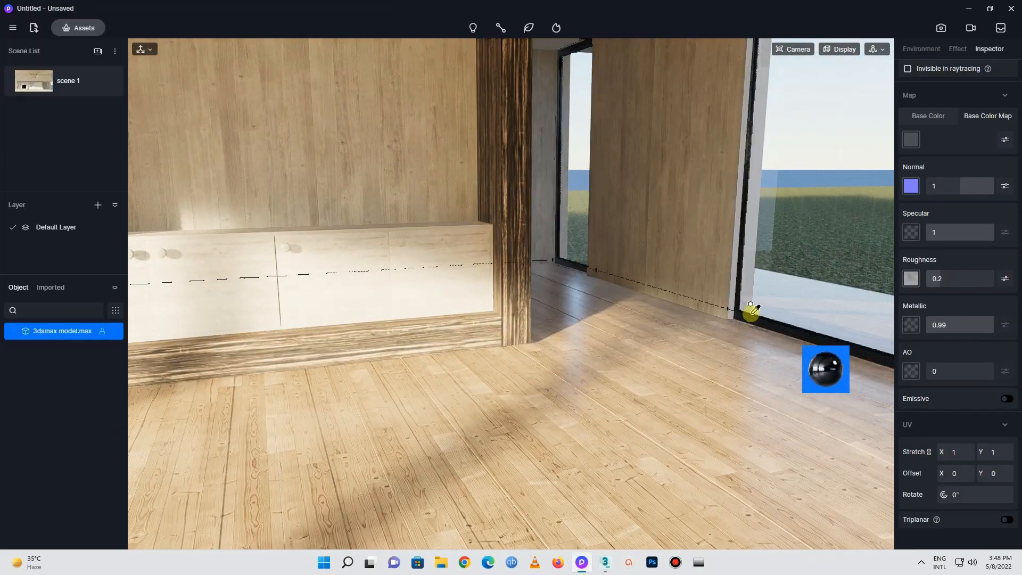
pyautogui.scroll(5, 745, 306)
pyautogui.scroll(-1, 772, 363)
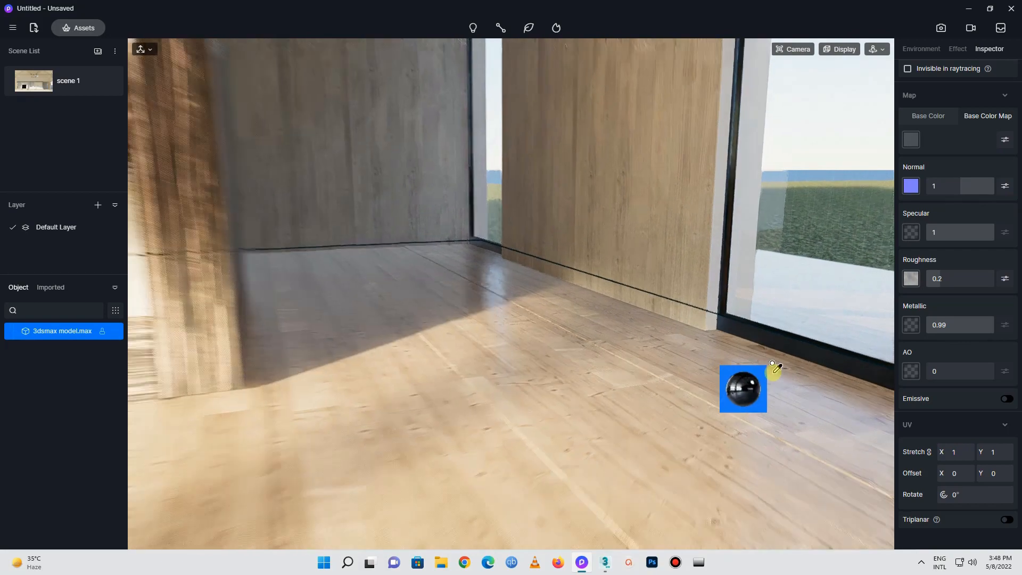
pyautogui.scroll(-4, 772, 363)
pyautogui.scroll(-4, 630, 366)
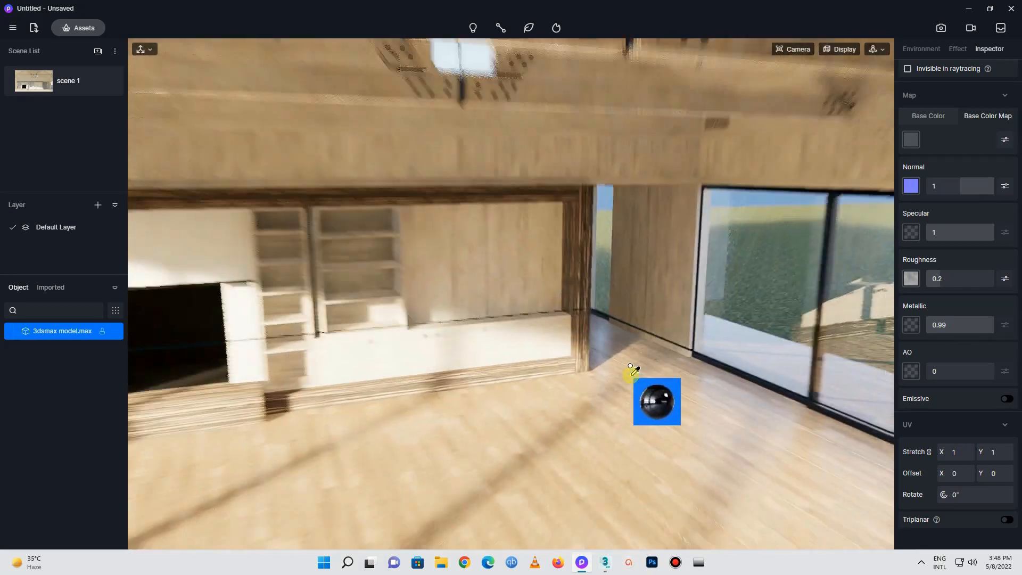
pyautogui.scroll(-2, 630, 366)
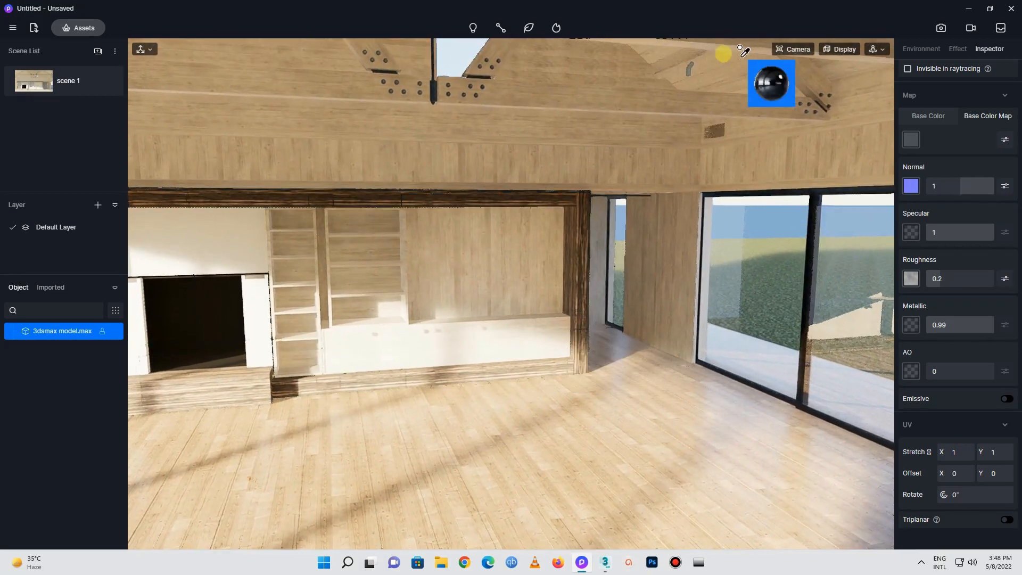
pyautogui.scroll(2, 708, 63)
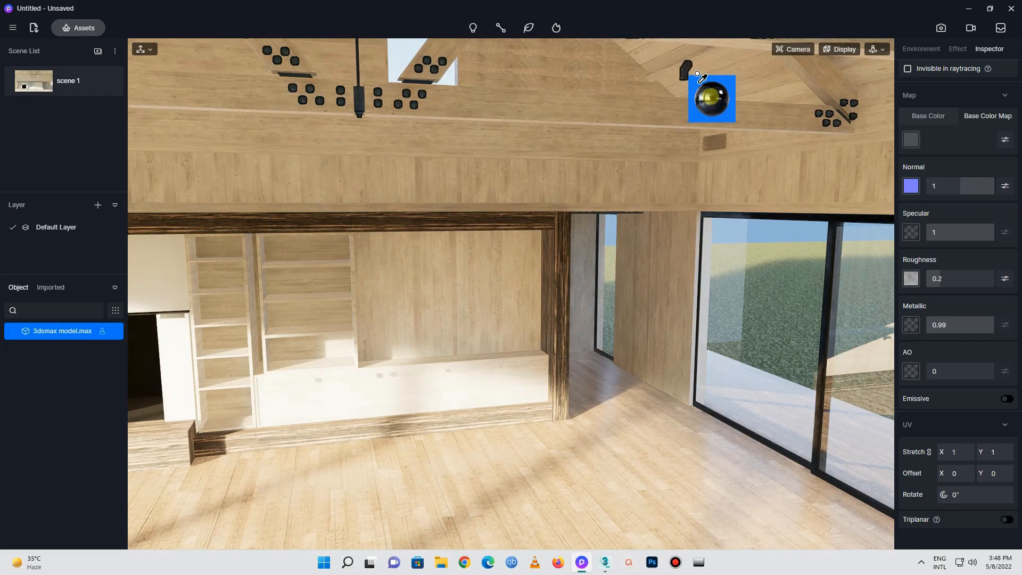
pyautogui.scroll(5, 729, 140)
pyautogui.scroll(5, 739, 128)
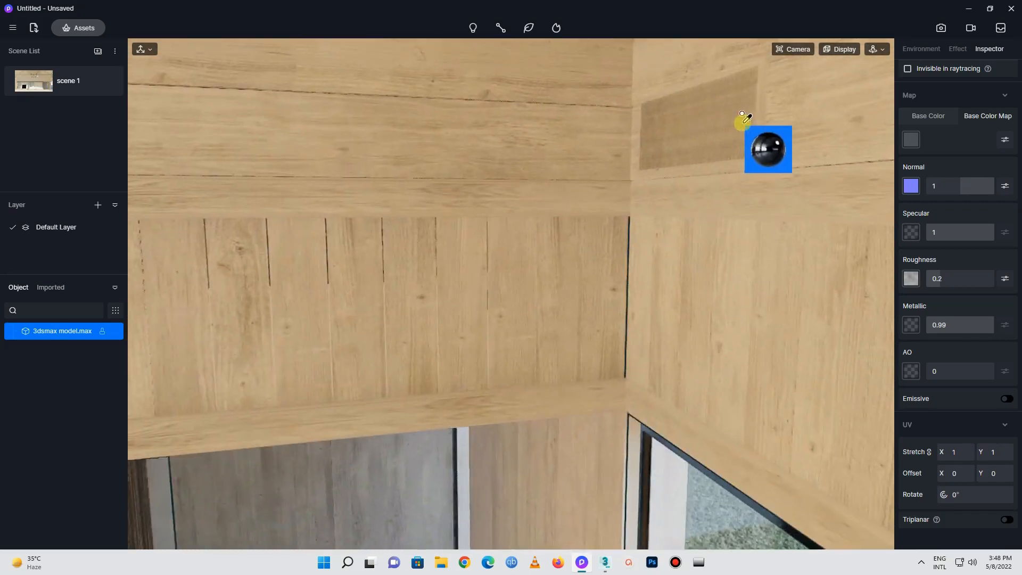
pyautogui.scroll(-3, 713, 167)
pyautogui.scroll(-6, 656, 189)
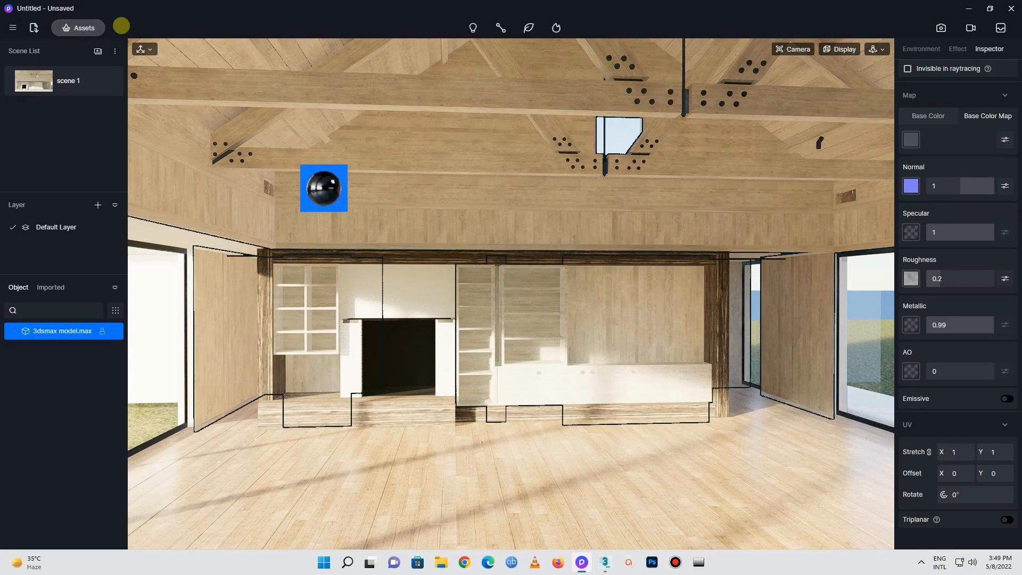
# Open the asset library's online models and show the Sofa category under Furniture
pyautogui.click(98, 29)
pyautogui.click(24, 73)
pyautogui.click(45, 94)
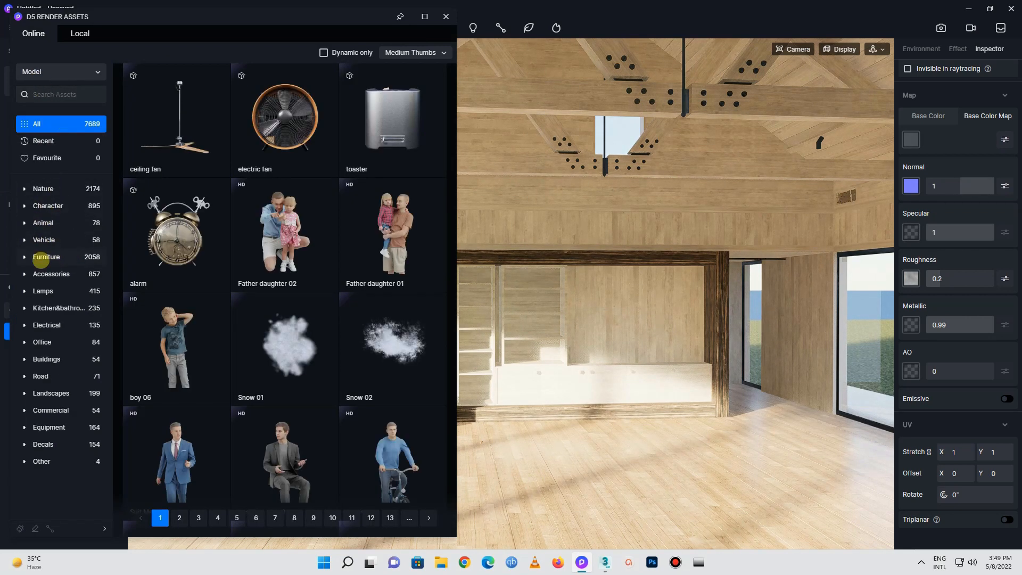
pyautogui.click(23, 258)
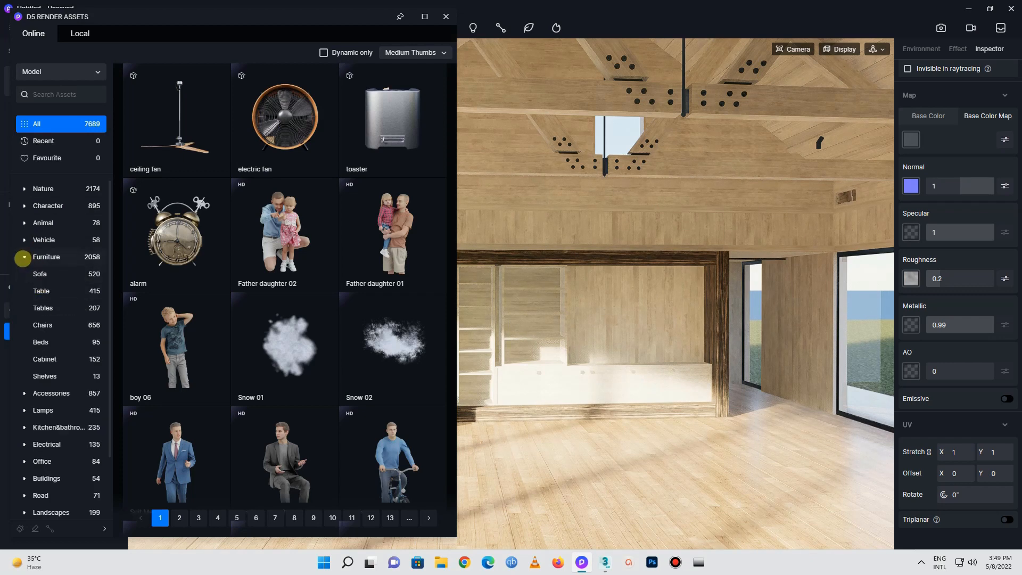
pyautogui.click(40, 274)
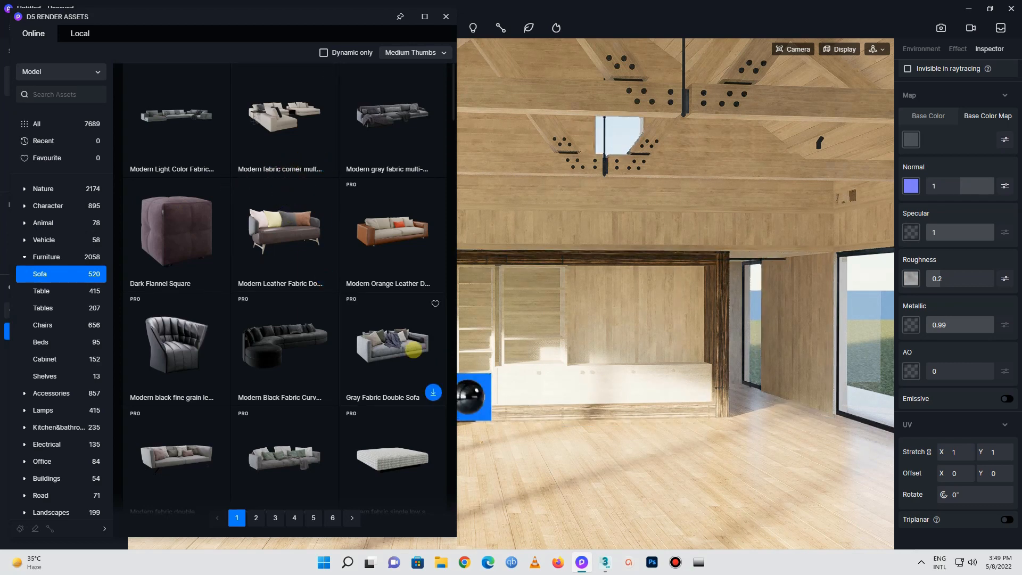
# Download the Modern grey leisure fabric sofa from the Sofa models and place it on the floor facing the fireplace wall
pyautogui.scroll(-3, 388, 347)
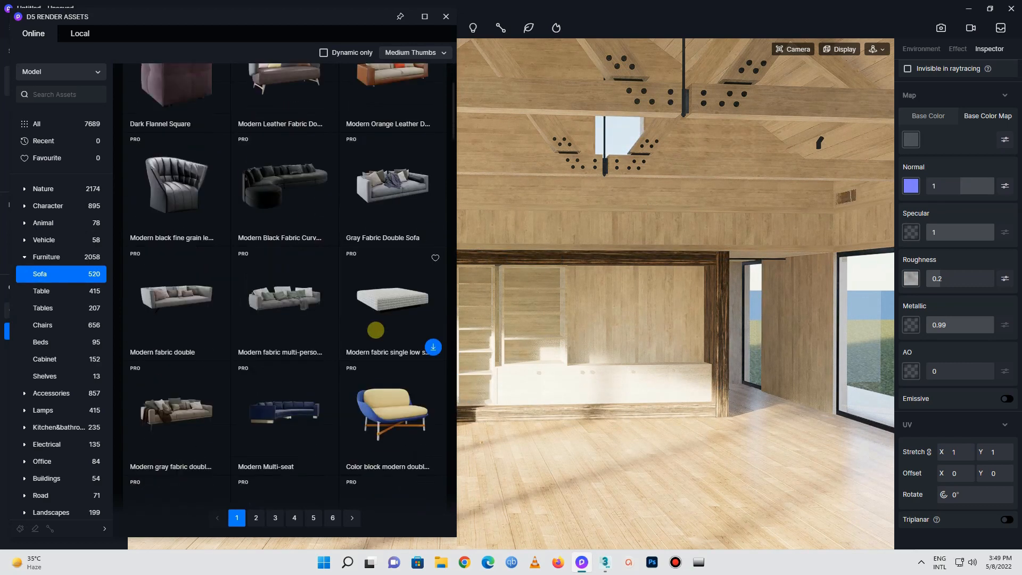
pyautogui.scroll(-3, 375, 330)
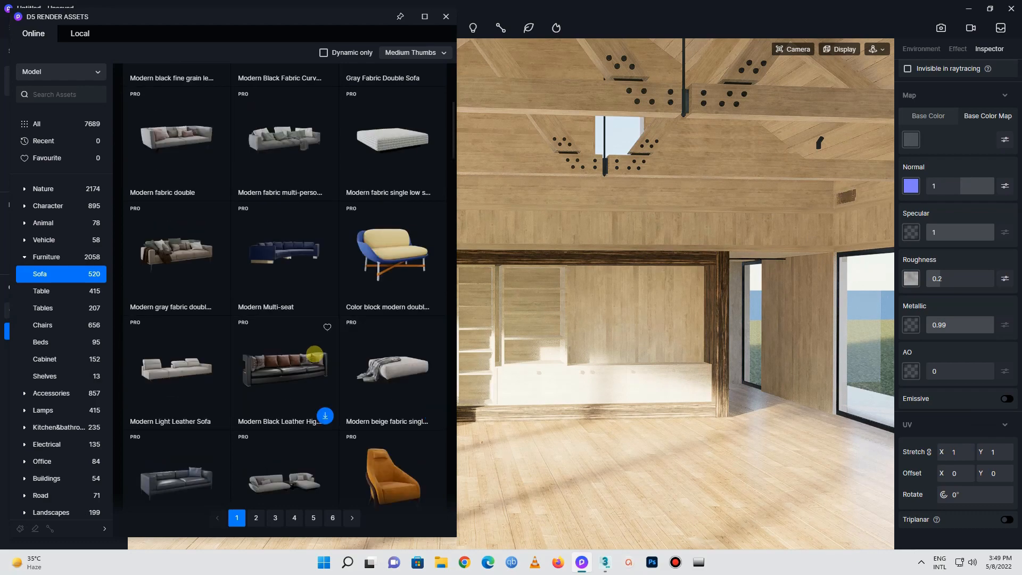
pyautogui.scroll(-3, 301, 320)
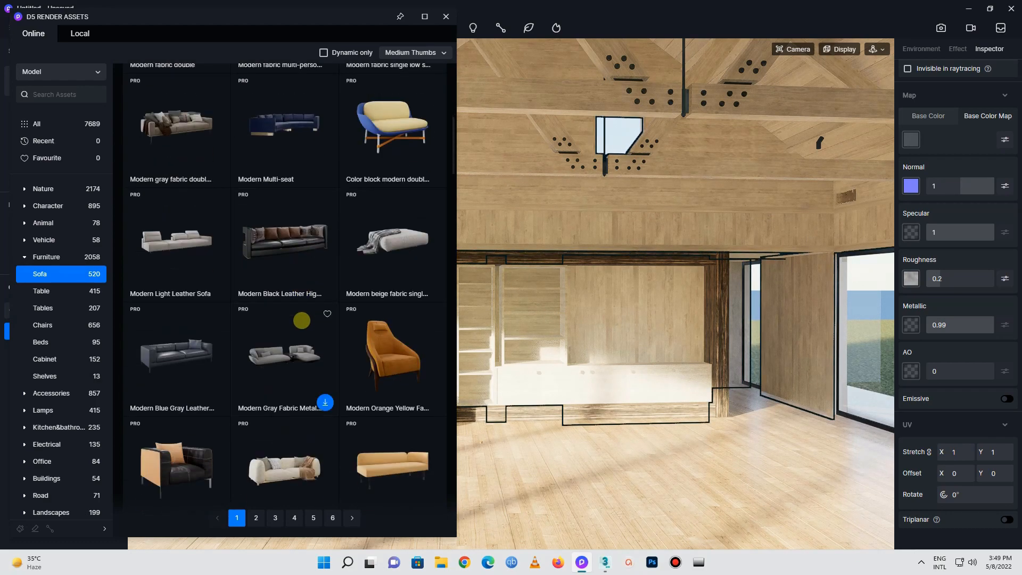
pyautogui.scroll(-3, 301, 319)
pyautogui.scroll(-2, 301, 320)
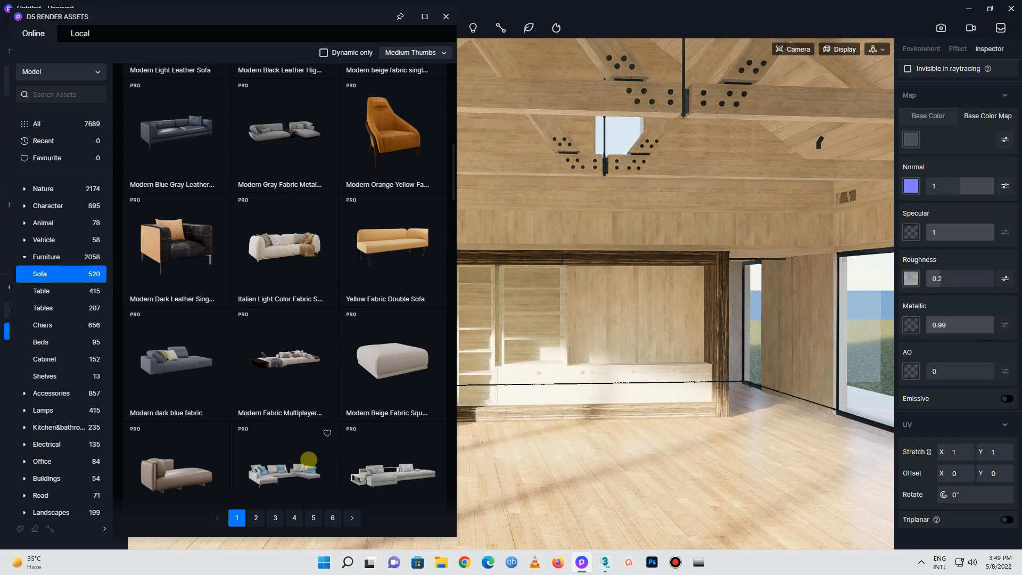
pyautogui.scroll(-2, 292, 449)
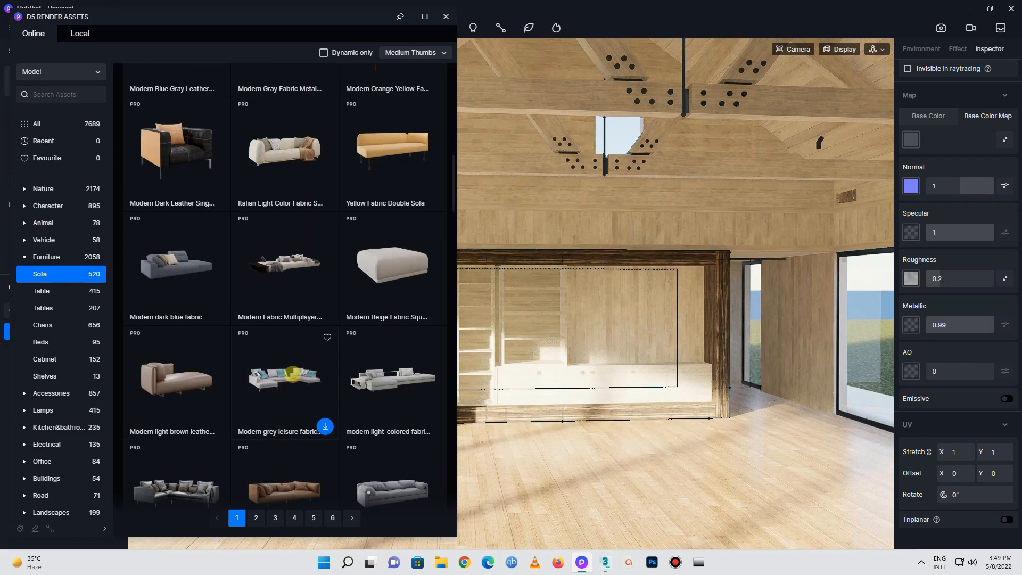
pyautogui.scroll(-2, 282, 383)
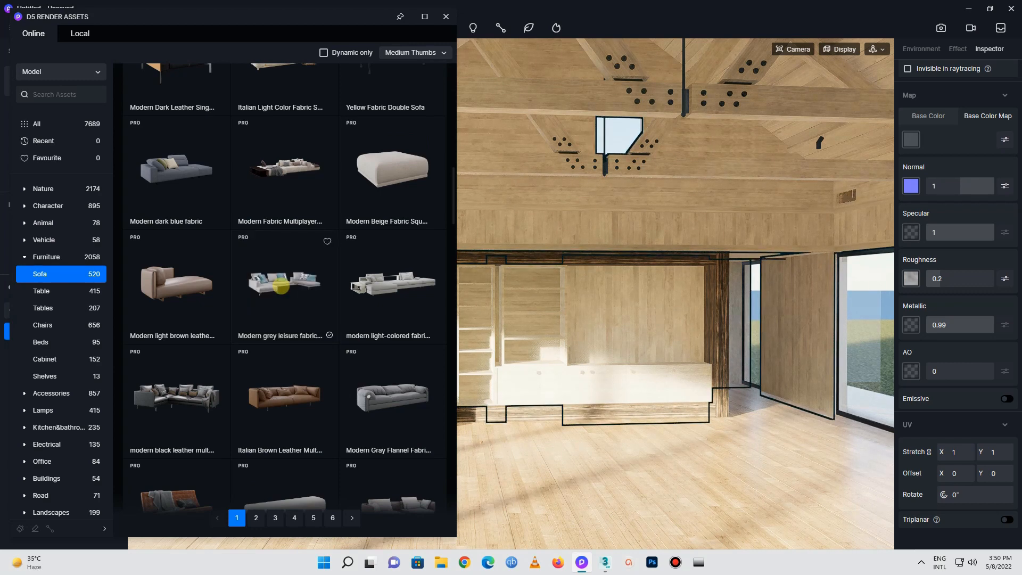
pyautogui.click(291, 289)
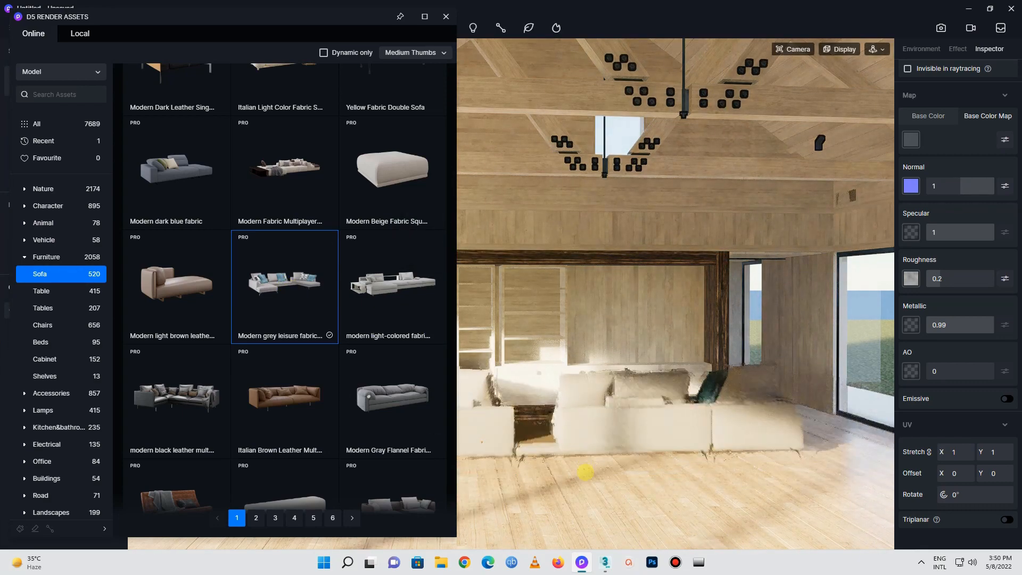
pyautogui.click(461, 497)
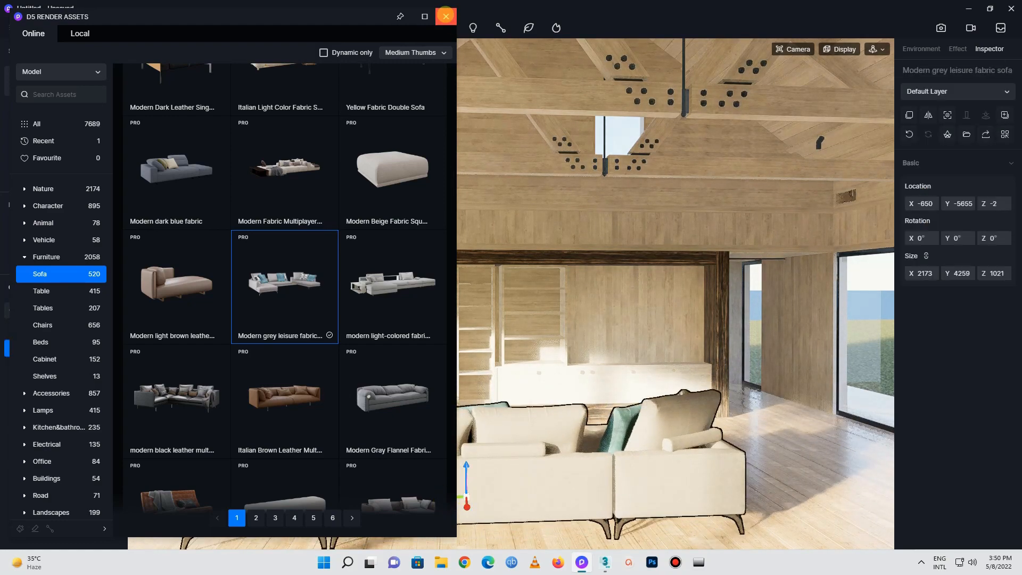
# Close the asset library and reposition the sofa in front of the fireplace at about X -649, Y -5837
pyautogui.scroll(-3, 643, 307)
pyautogui.moveTo(673, 395); pyautogui.dragTo(615, 386, button='middle')
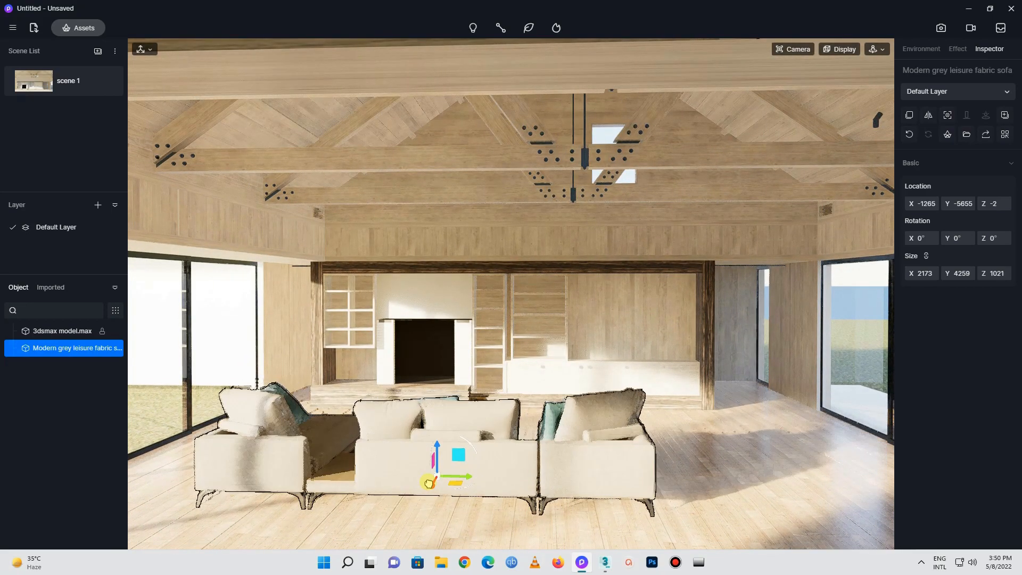
pyautogui.moveTo(436, 467); pyautogui.dragTo(438, 463)
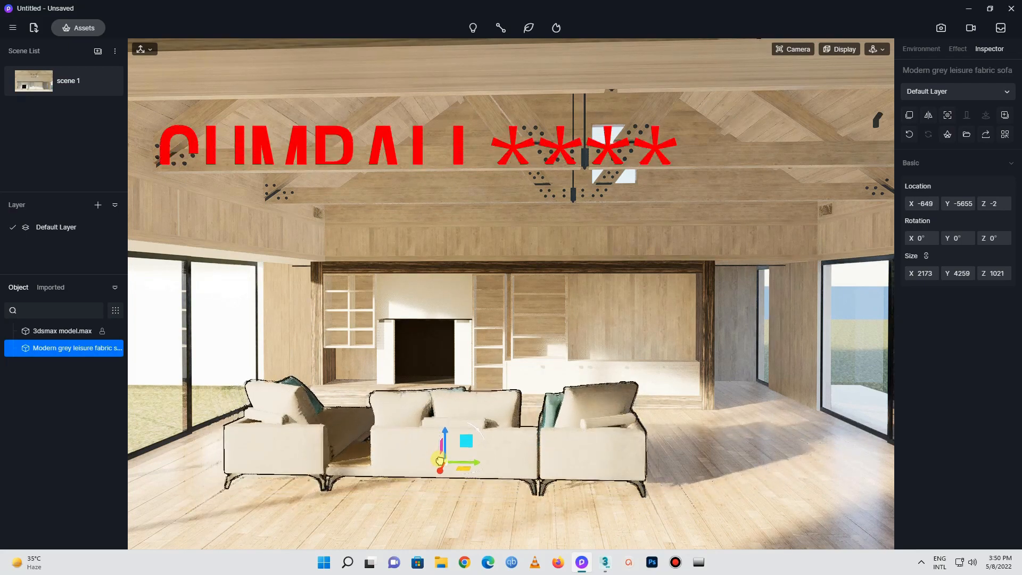
pyautogui.moveTo(681, 346); pyautogui.dragTo(477, 346, button='right')
pyautogui.moveTo(331, 338); pyautogui.dragTo(338, 351, button='right')
pyautogui.moveTo(402, 399)
pyautogui.mouseDown(button='right')
pyautogui.moveTo(296, 415)
pyautogui.moveTo(461, 440)
pyautogui.moveTo(426, 410)
pyautogui.moveTo(575, 402)
pyautogui.mouseUp(button='right')
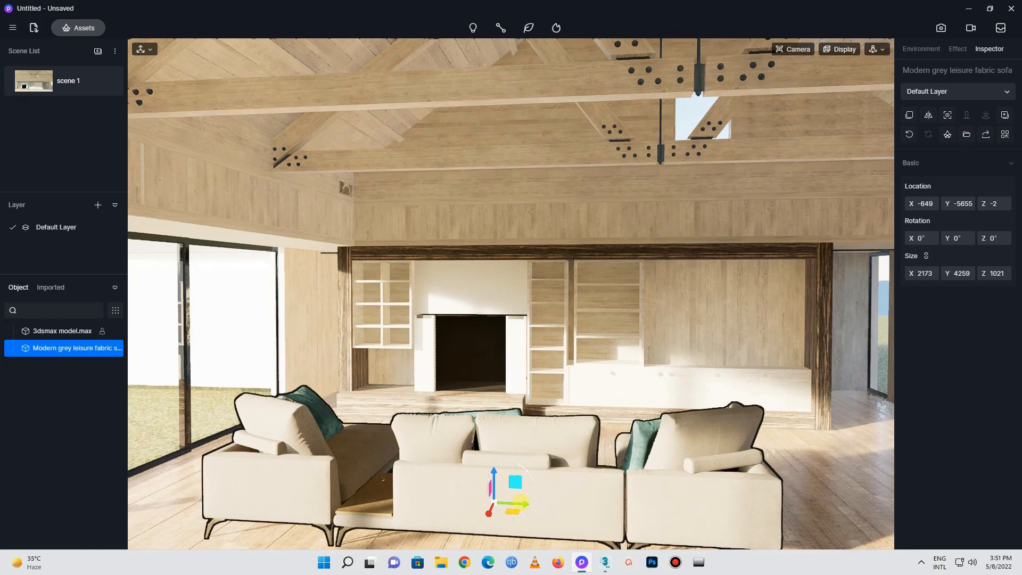
pyautogui.moveTo(511, 506); pyautogui.dragTo(480, 504)
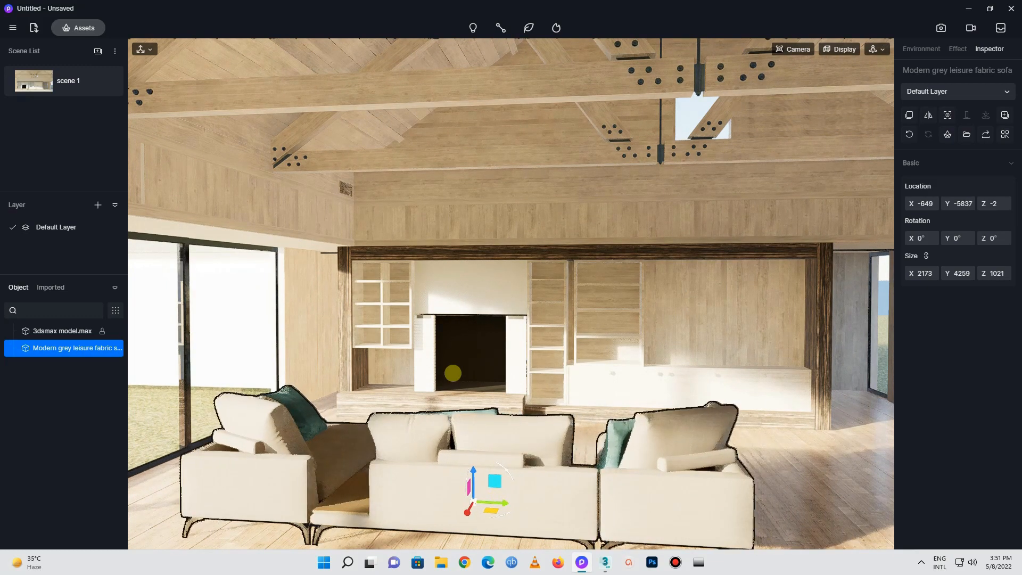
# Reopen the asset library and show the Table category of the Furniture models
pyautogui.scroll(-5, 453, 372)
pyautogui.moveTo(560, 395); pyautogui.dragTo(499, 469, button='right')
pyautogui.scroll(5, 760, 375)
pyautogui.scroll(-5, 400, 306)
pyautogui.scroll(-2, 405, 315)
pyautogui.moveTo(627, 390); pyautogui.dragTo(565, 303, button='right')
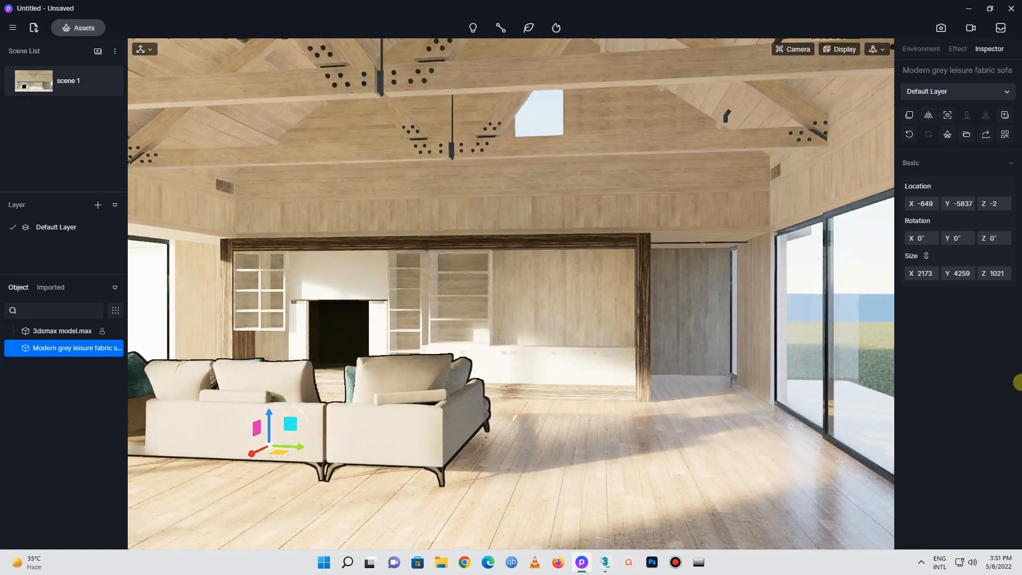
pyautogui.click(63, 33)
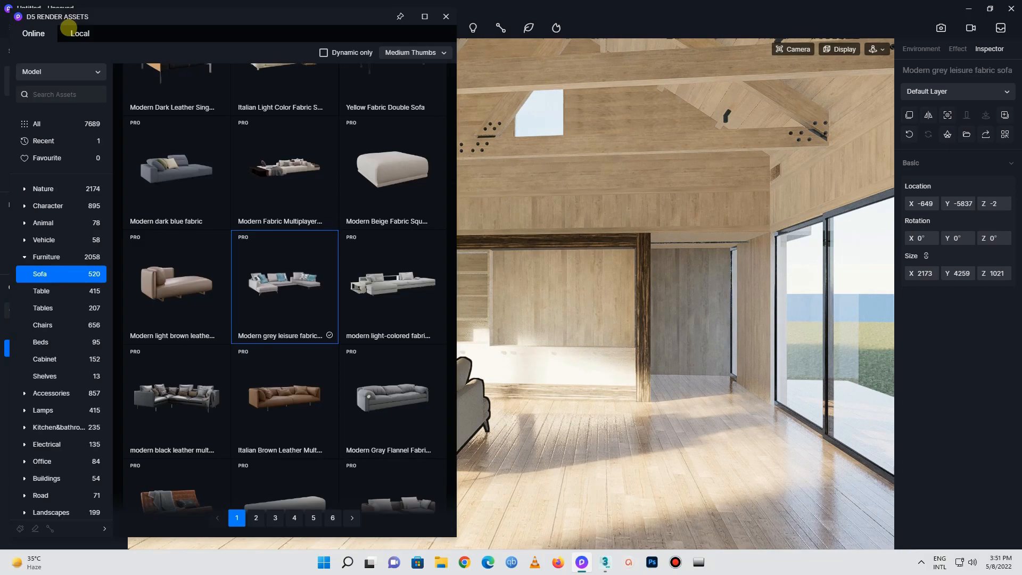
pyautogui.click(52, 289)
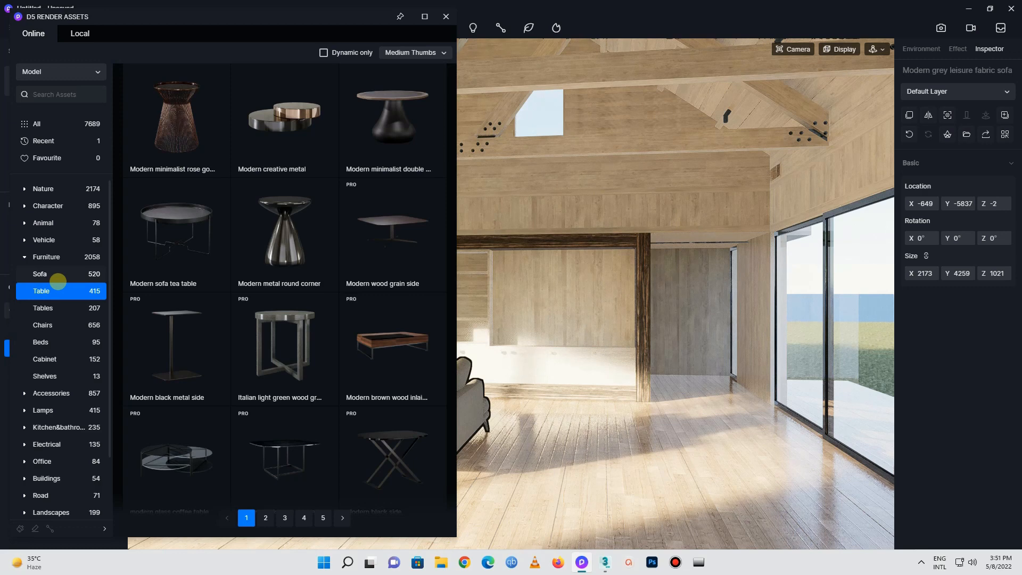
# Find the square Modern Black Metal White coffee table among the Table models and download it
pyautogui.scroll(-4, 187, 263)
pyautogui.scroll(-7, 188, 263)
pyautogui.scroll(-5, 187, 262)
pyautogui.scroll(-9, 187, 262)
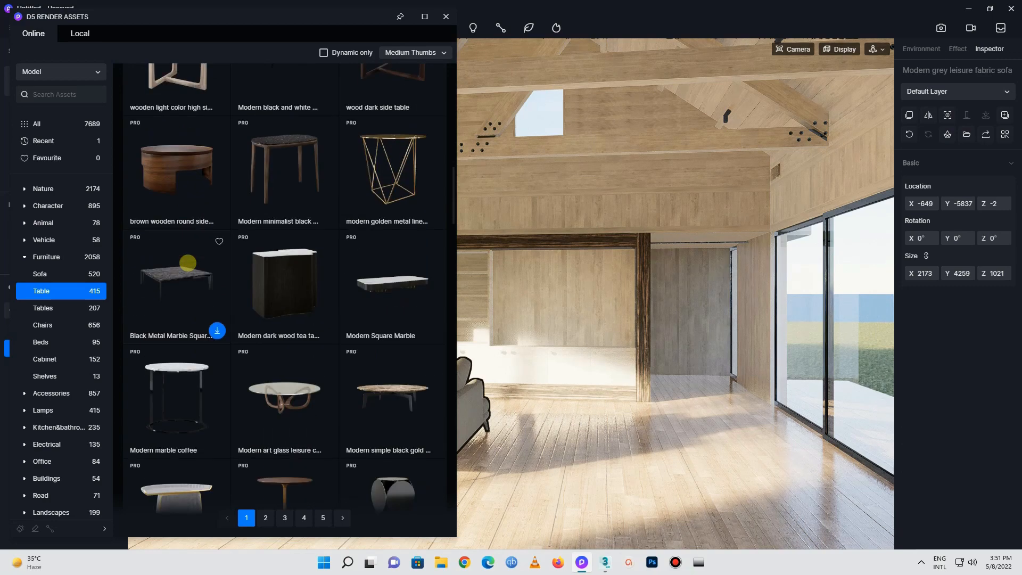
pyautogui.scroll(-1, 188, 262)
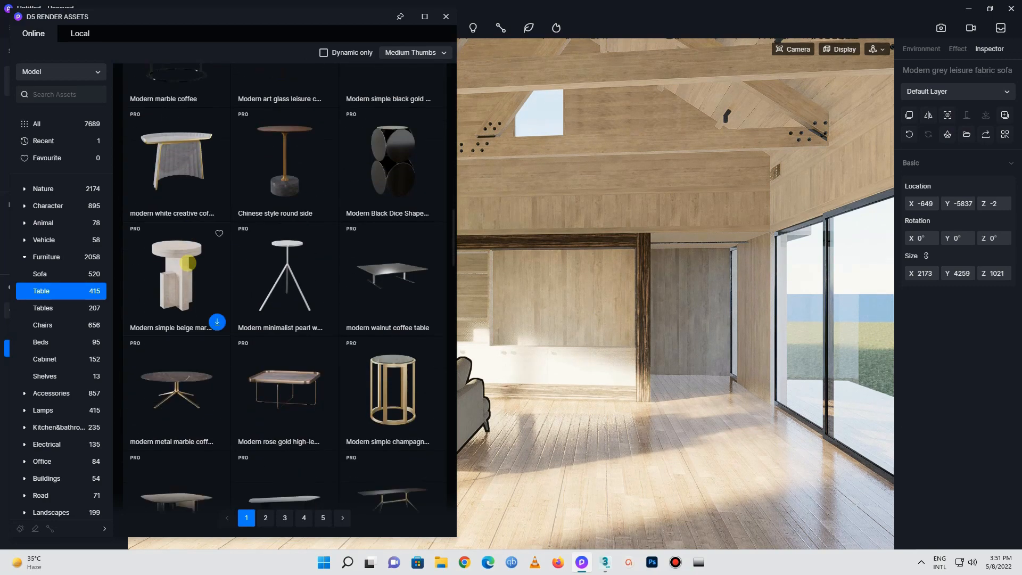
pyautogui.scroll(-8, 255, 337)
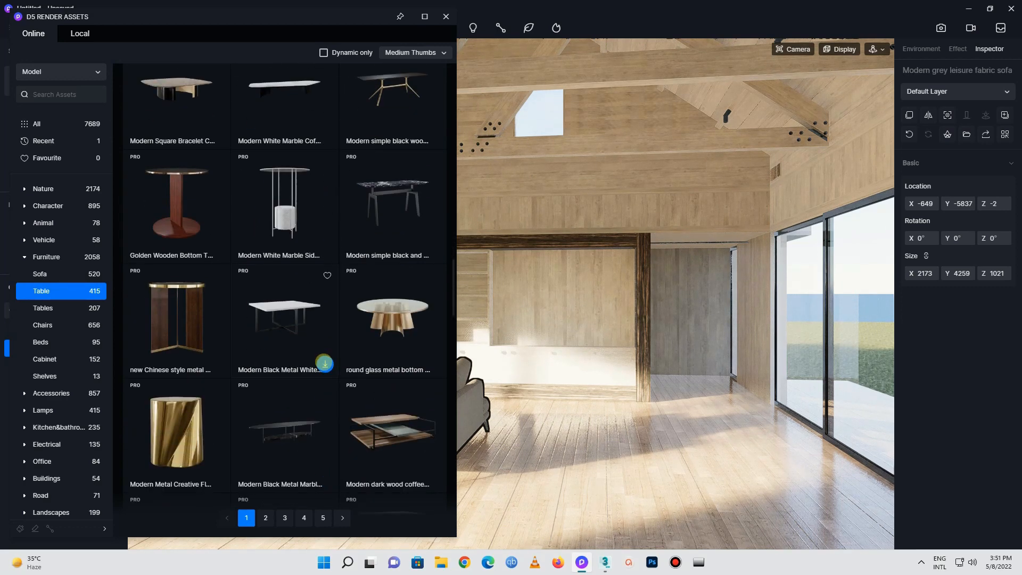
pyautogui.click(324, 364)
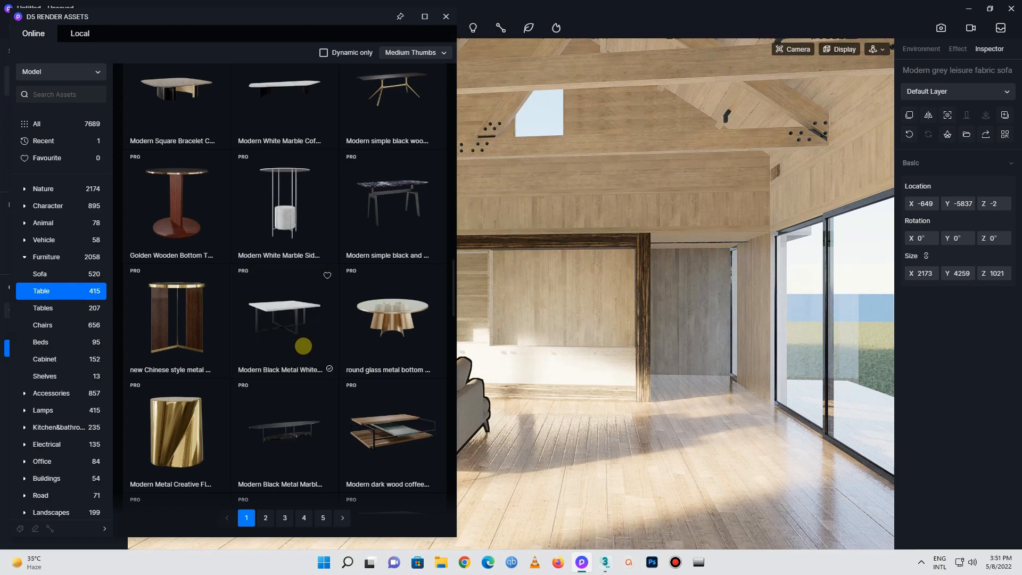
# Place the downloaded coffee table on the floor between the sofa and the fireplace, at about X 316, Y -5814
pyautogui.click(306, 344)
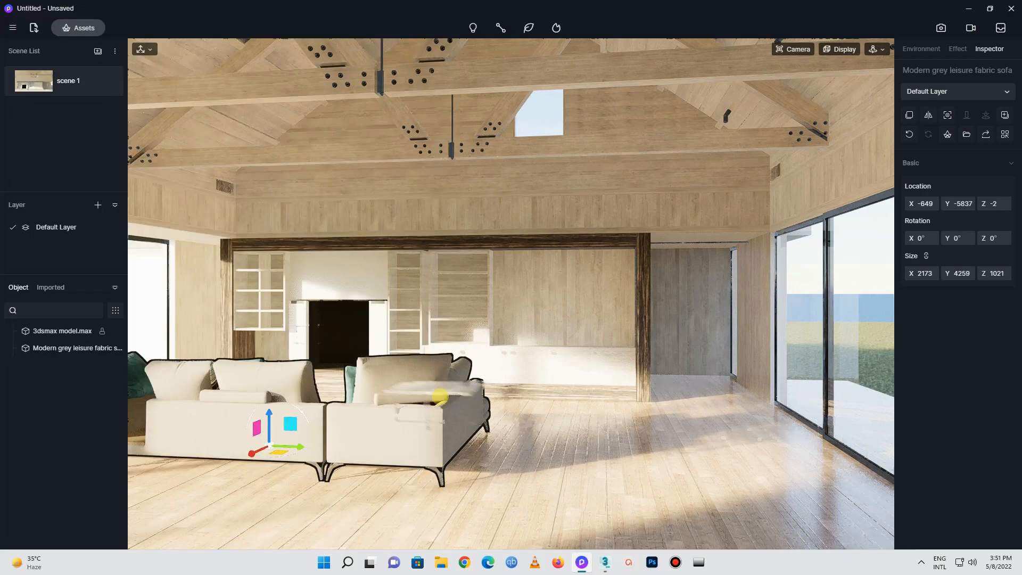
pyautogui.moveTo(317, 369); pyautogui.dragTo(314, 428, button='middle')
pyautogui.scroll(-3, 313, 431)
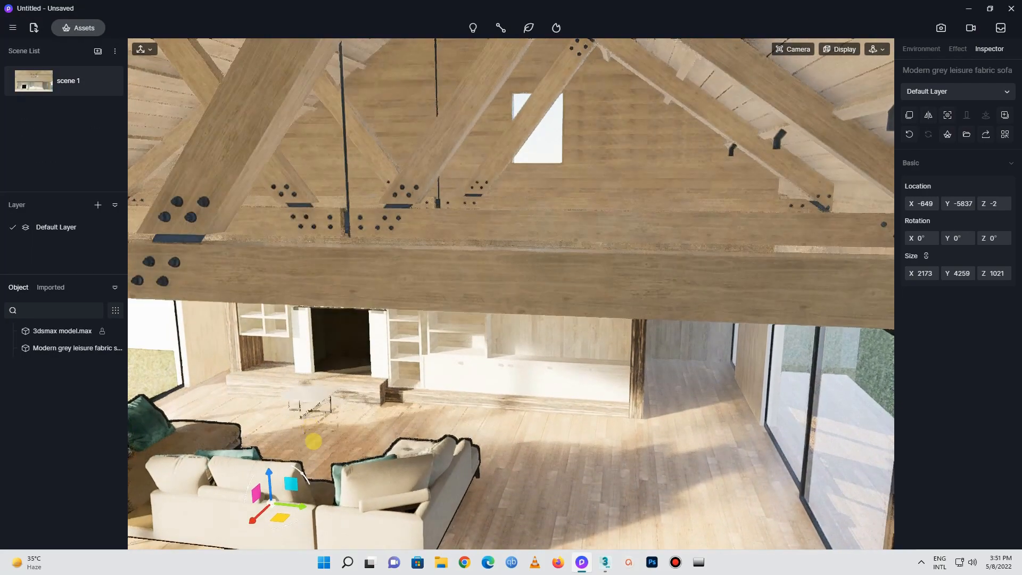
pyautogui.scroll(7, 314, 445)
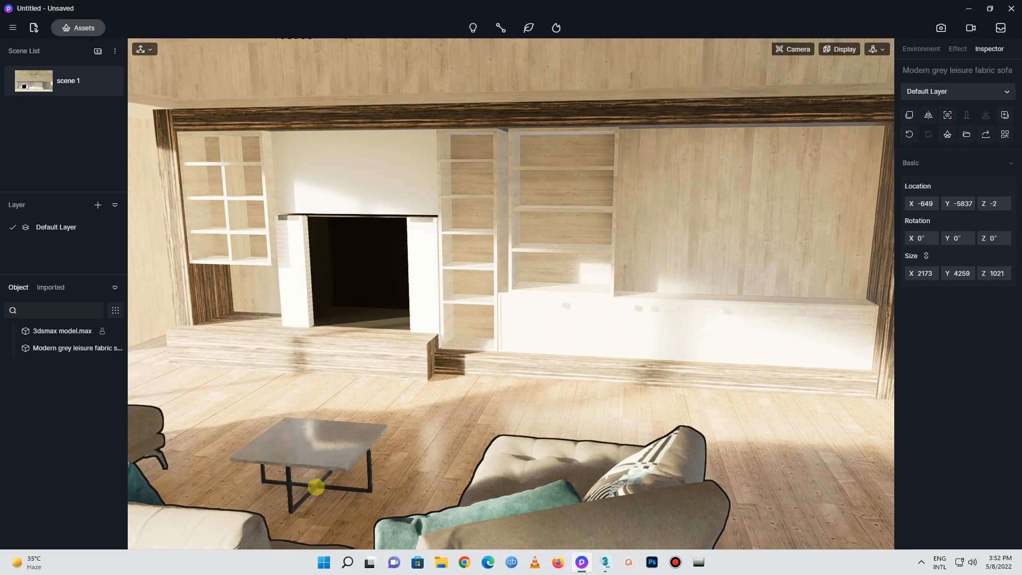
pyautogui.click(317, 486)
# Select the grey sofa and shift it slightly away from the coffee table, to about X -758
pyautogui.scroll(-5, 339, 253)
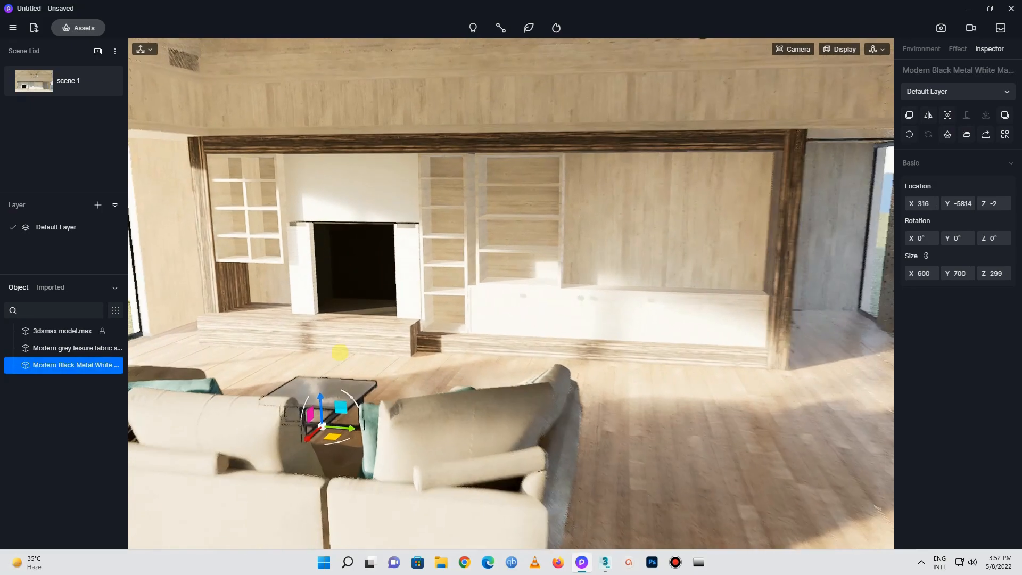
pyautogui.moveTo(401, 383); pyautogui.dragTo(390, 334, button='middle')
pyautogui.scroll(-3, 392, 339)
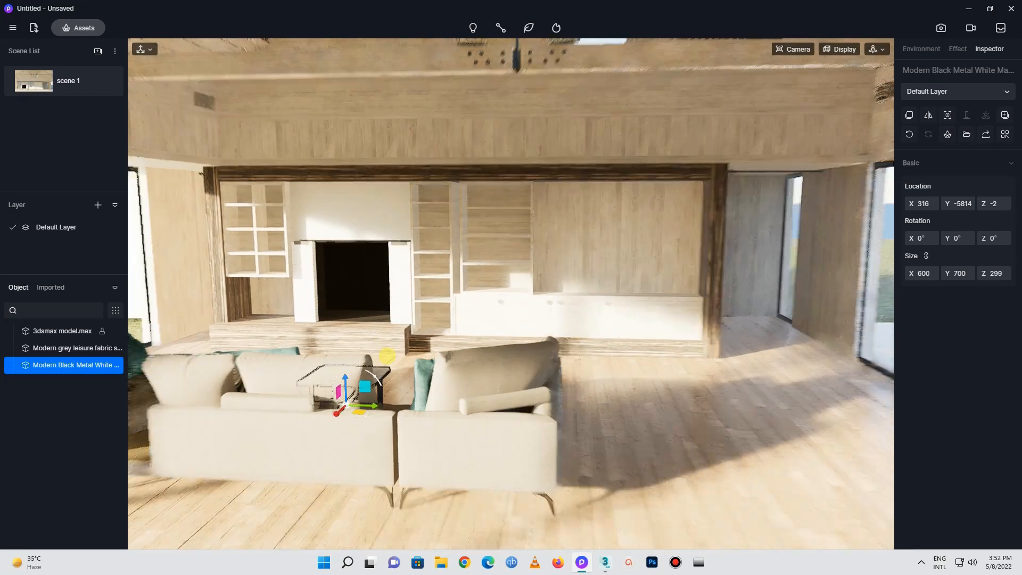
pyautogui.scroll(-1, 392, 341)
pyautogui.moveTo(405, 343); pyautogui.dragTo(773, 472, button='right')
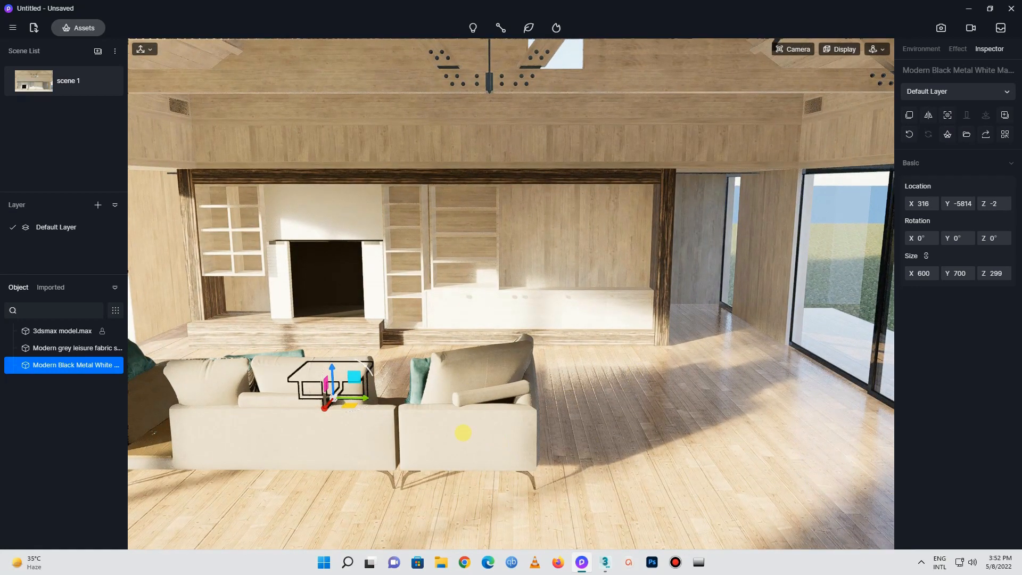
pyautogui.click(463, 432)
pyautogui.moveTo(290, 446); pyautogui.dragTo(285, 452)
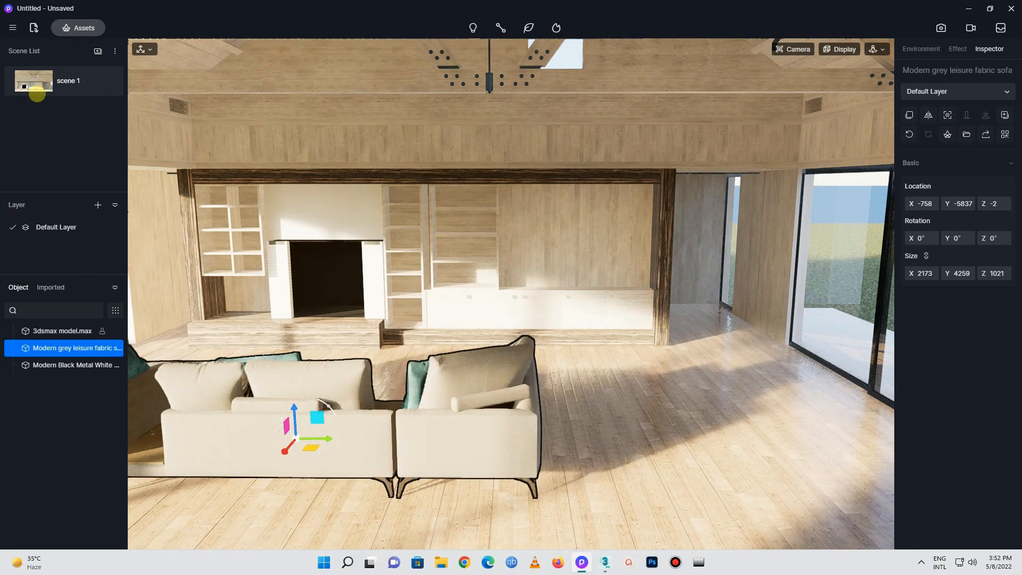
# Open the asset library and look through the three pages of Furniture Tables models for a long dining table
pyautogui.click(60, 34)
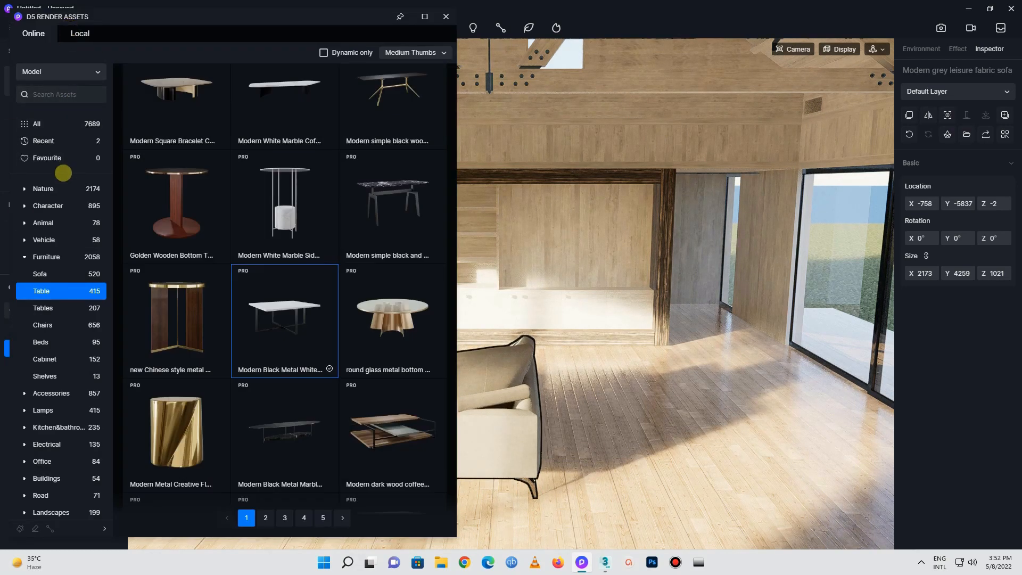
pyautogui.click(69, 307)
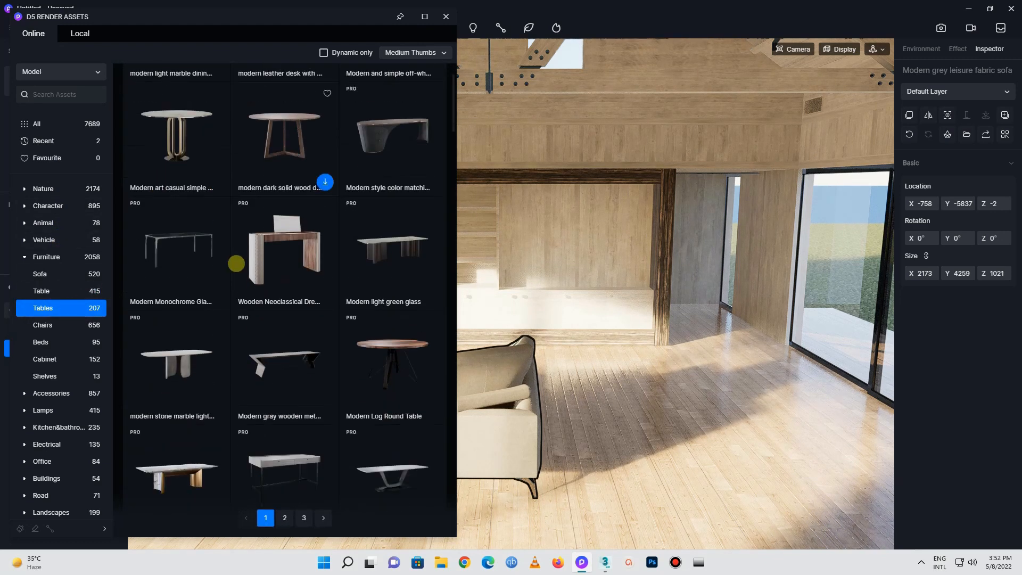
pyautogui.scroll(-1, 235, 262)
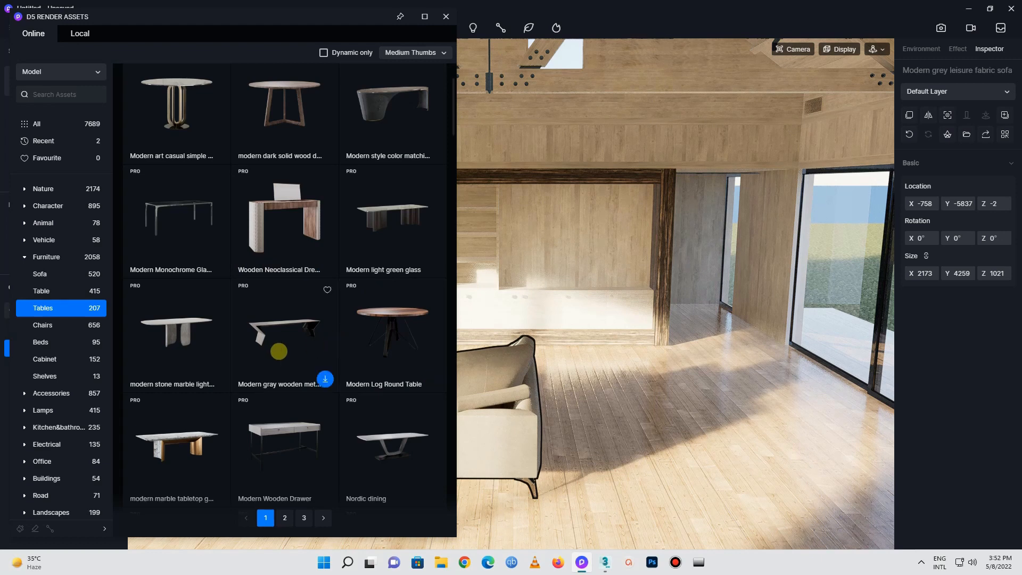
pyautogui.scroll(-6, 253, 296)
pyautogui.scroll(-2, 254, 296)
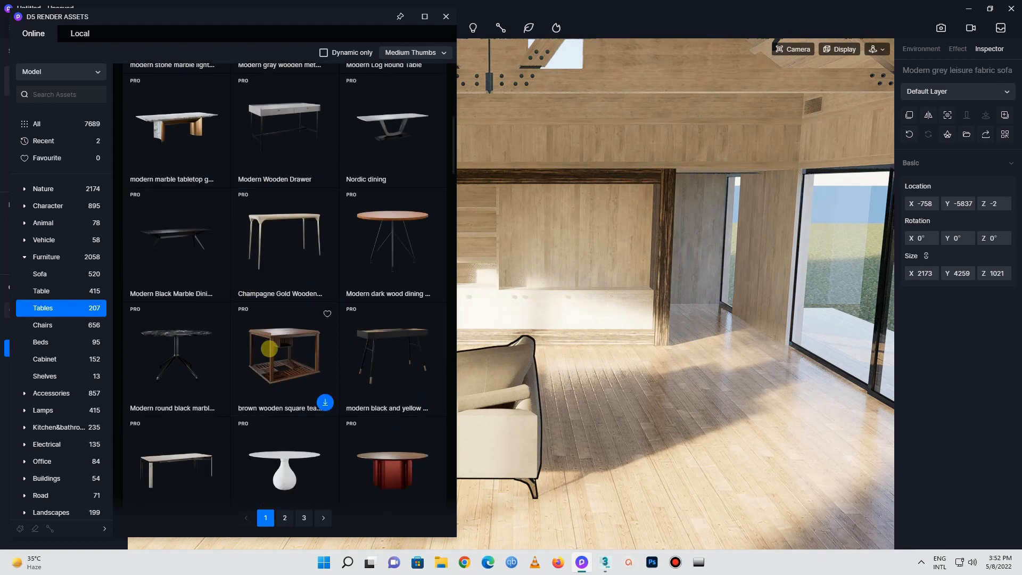
pyautogui.scroll(-18, 274, 350)
pyautogui.scroll(-16, 266, 346)
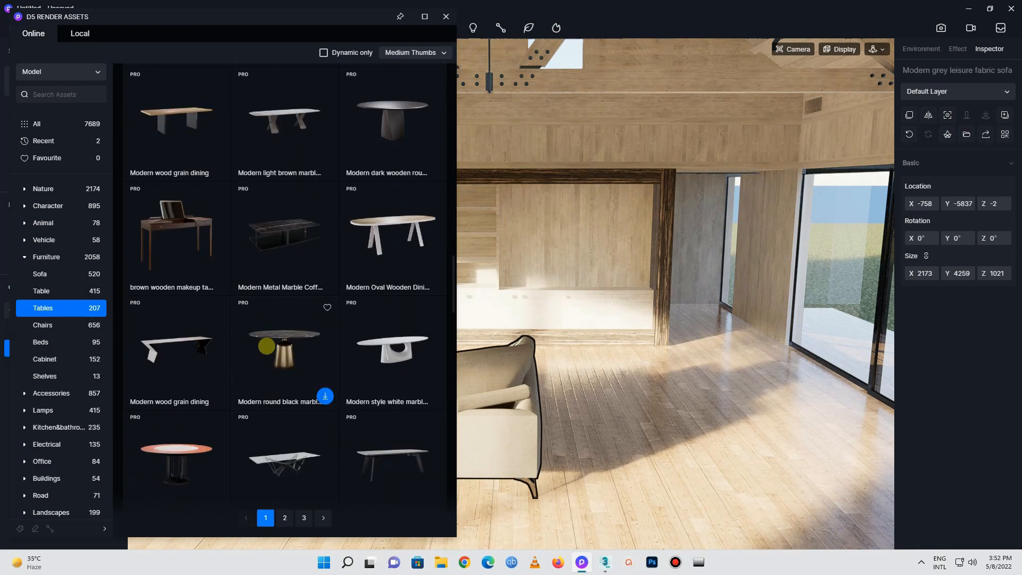
pyautogui.scroll(-4, 266, 345)
pyautogui.scroll(-12, 266, 346)
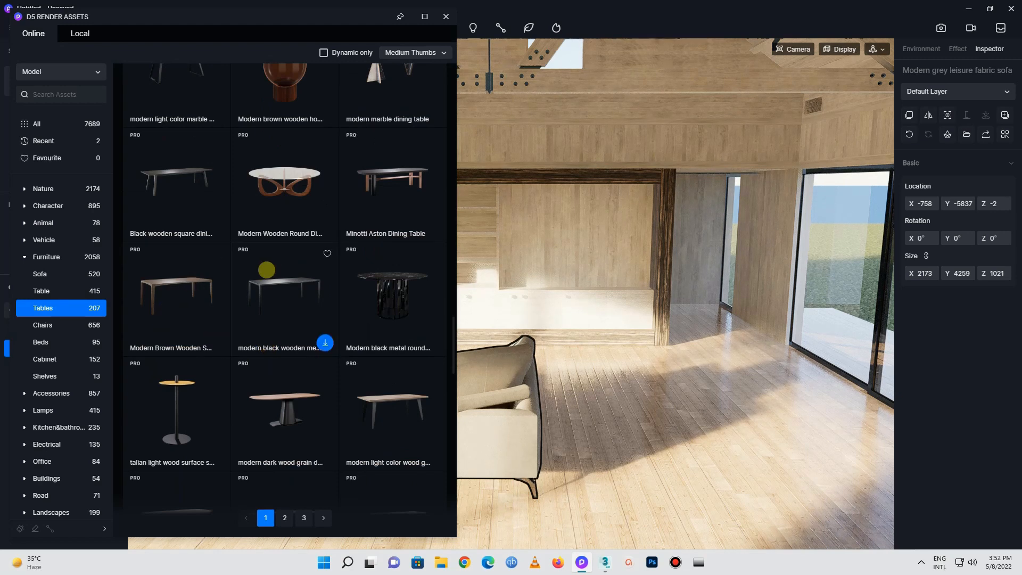
pyautogui.scroll(-14, 245, 319)
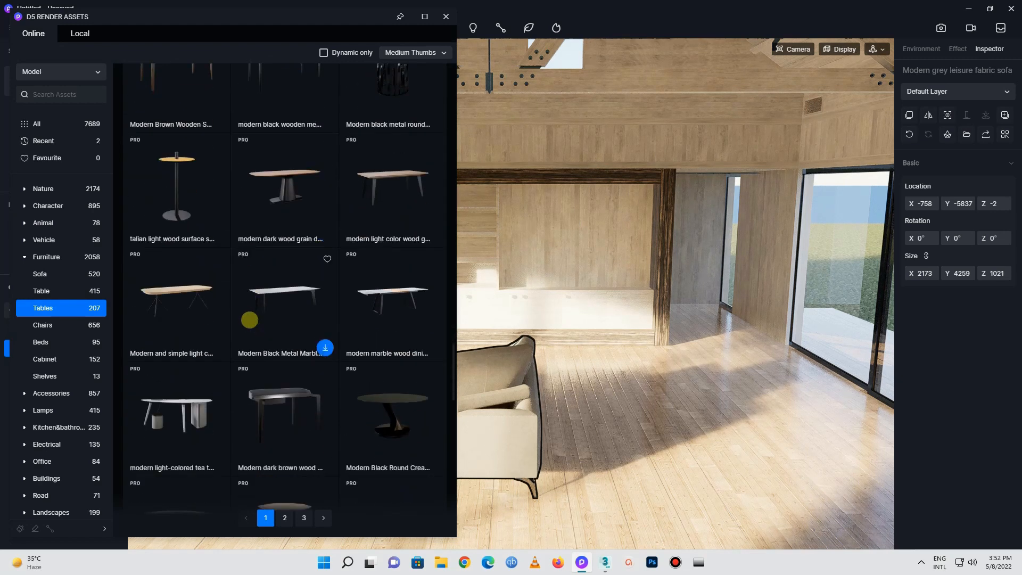
pyautogui.scroll(-3, 250, 320)
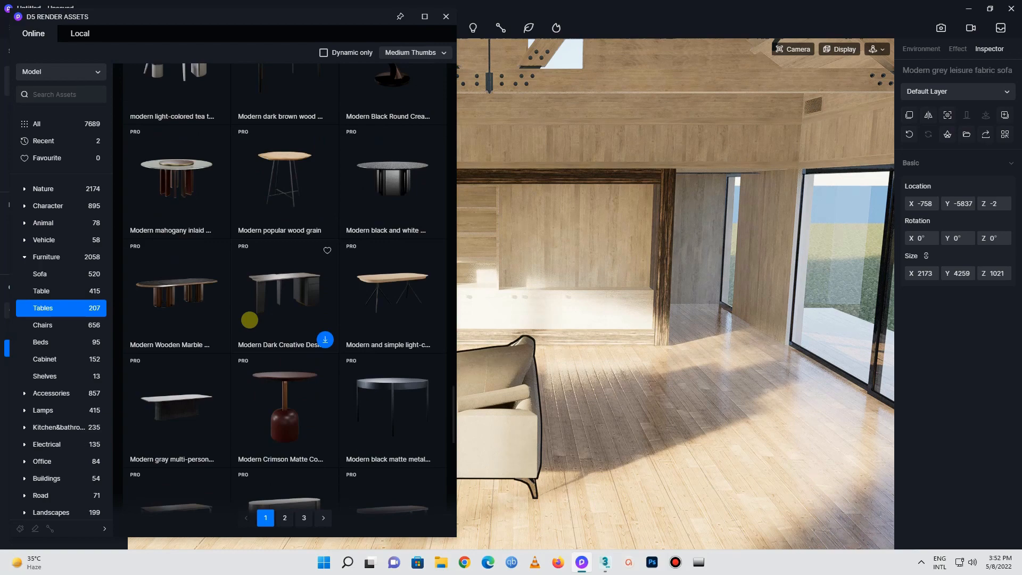
pyautogui.scroll(-13, 249, 320)
pyautogui.scroll(-10, 250, 320)
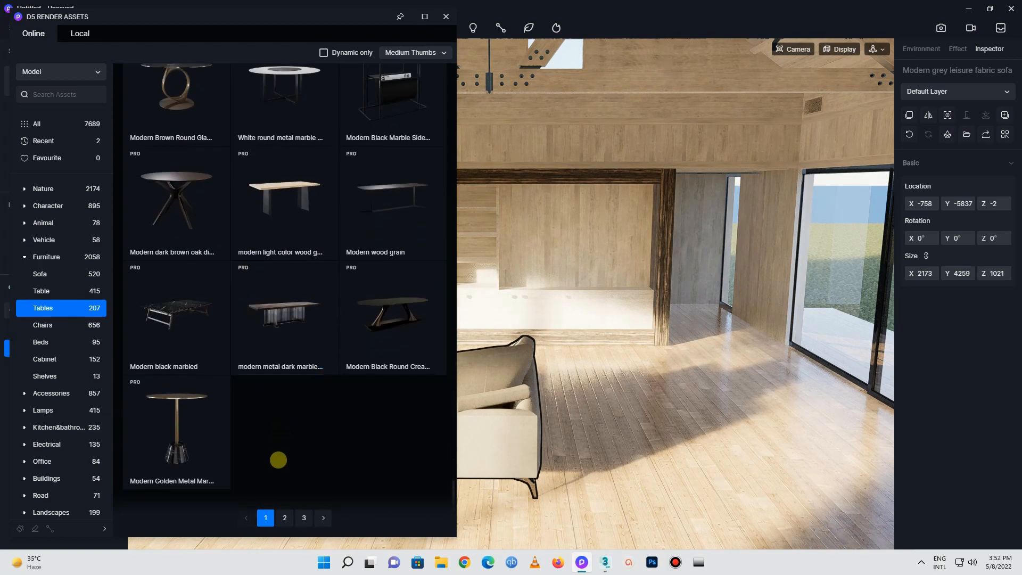
pyautogui.click(285, 516)
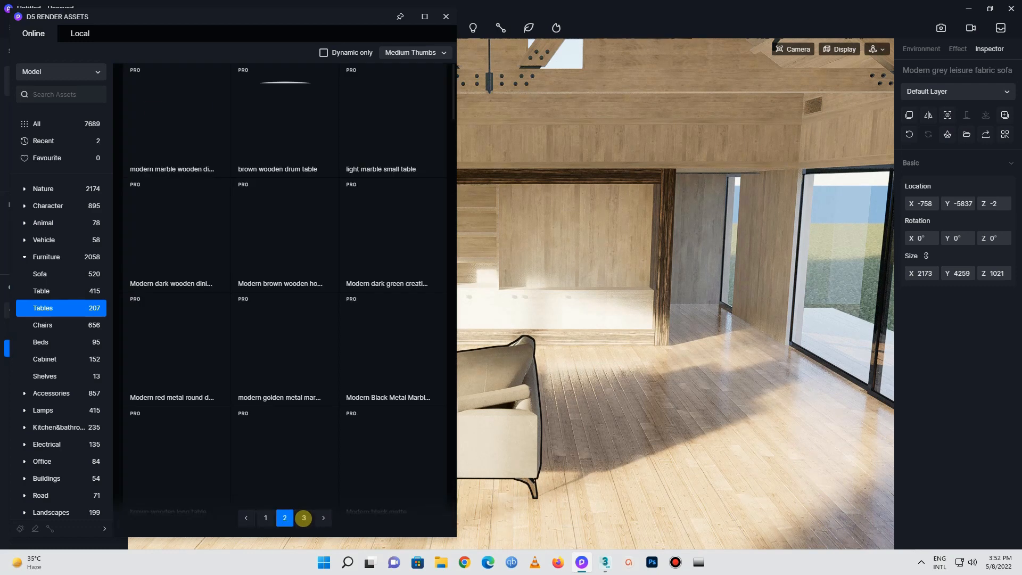
pyautogui.scroll(-2, 298, 423)
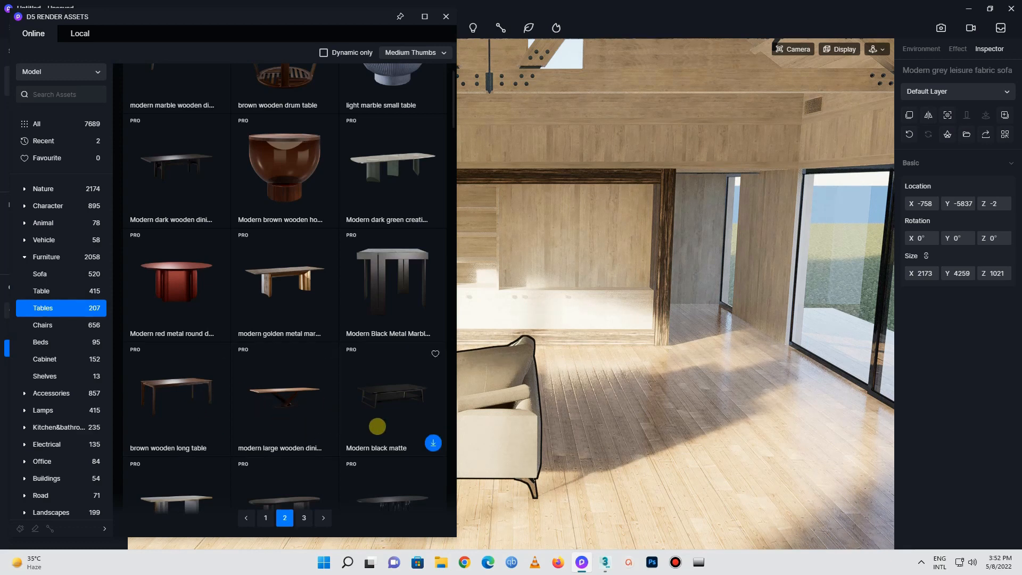
pyautogui.click(302, 517)
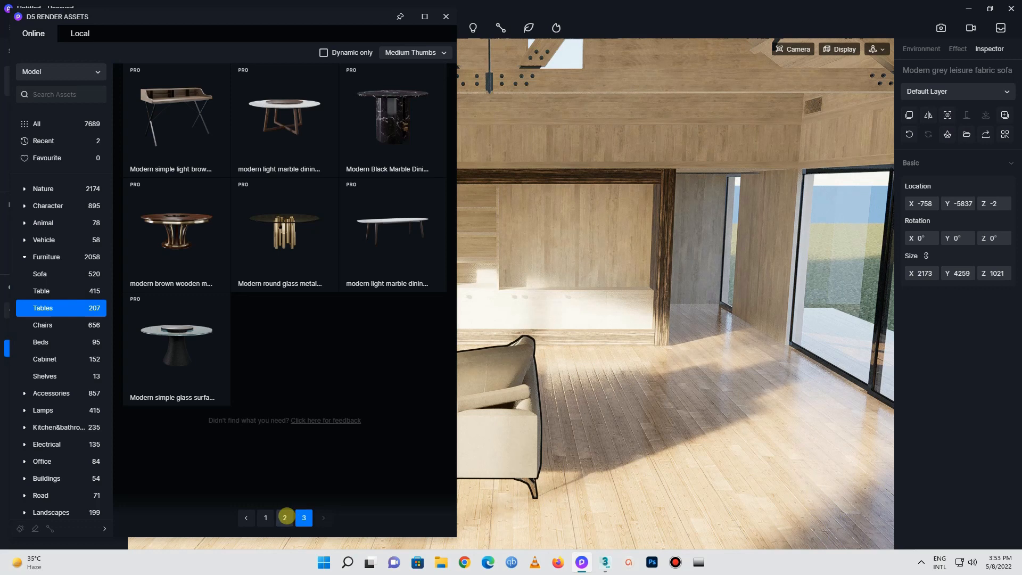
pyautogui.click(285, 517)
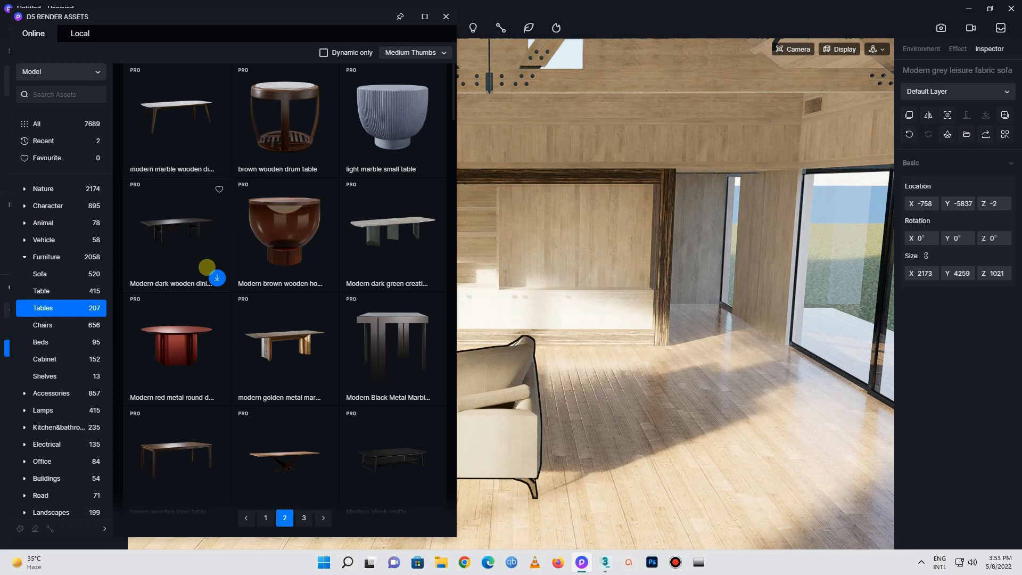
# Download the Modern dark wooden dining table and place it on the floor beside the sofa, at about X -535, Y -2113
pyautogui.click(187, 245)
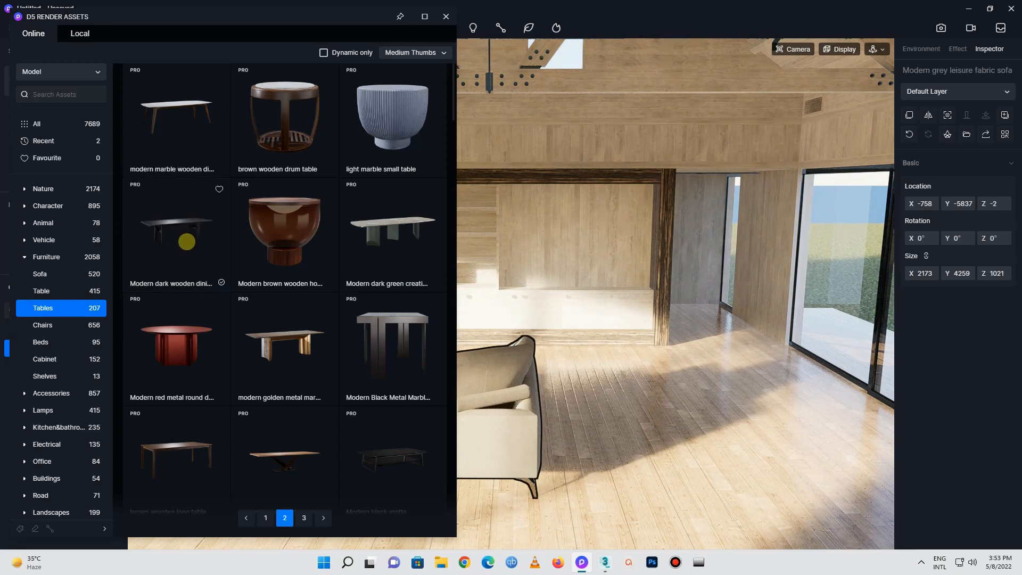
pyautogui.click(186, 241)
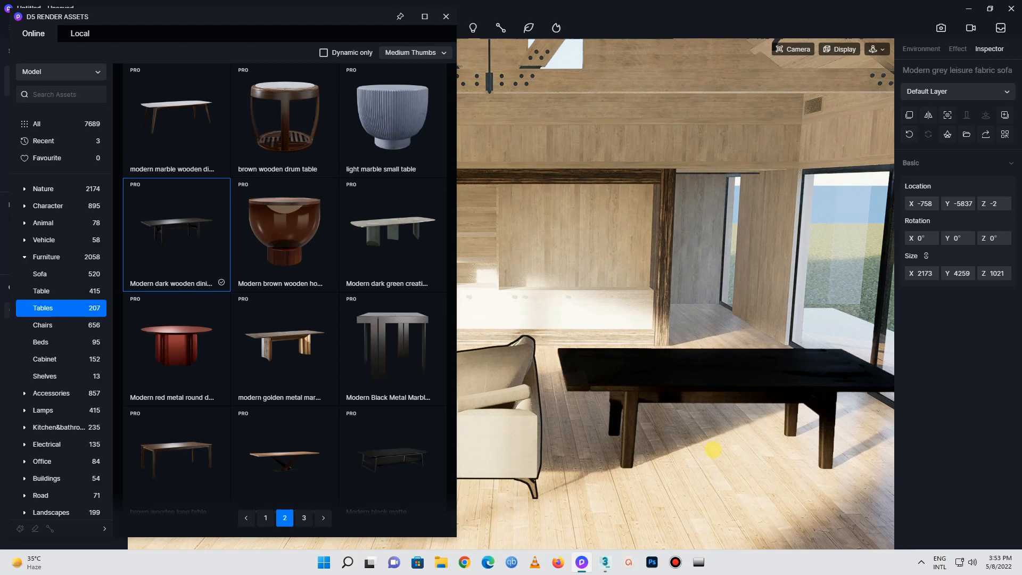
pyautogui.click(714, 430)
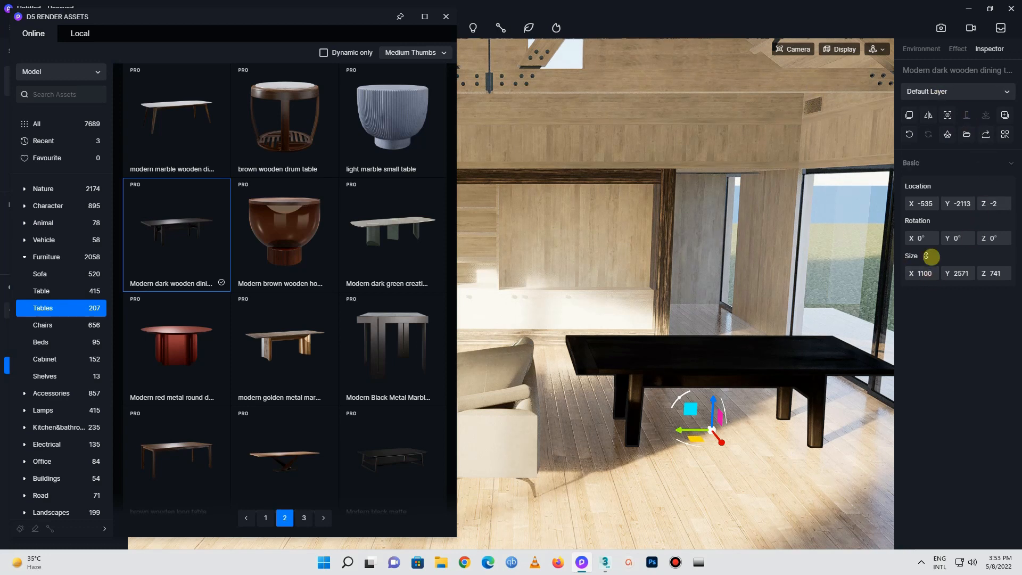
# Rotate the dark wooden dining table 90° about Z and move it away from the fireplace wall to about X -1094
pyautogui.moveTo(988, 239); pyautogui.dragTo(1009, 239)
pyautogui.click(994, 238)
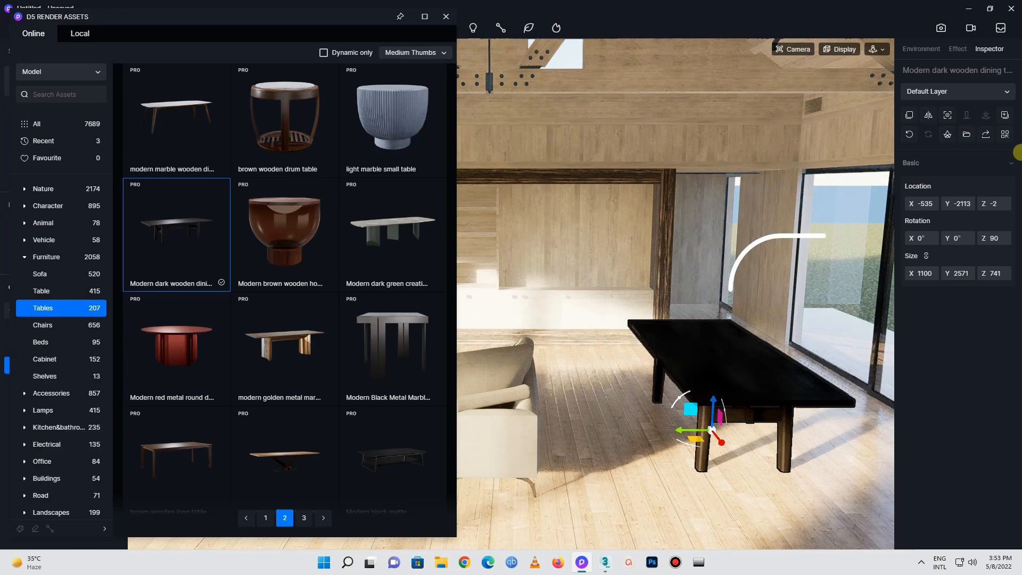
pyautogui.moveTo(728, 452)
pyautogui.mouseDown()
pyautogui.moveTo(735, 474)
pyautogui.moveTo(727, 469)
pyautogui.mouseUp()
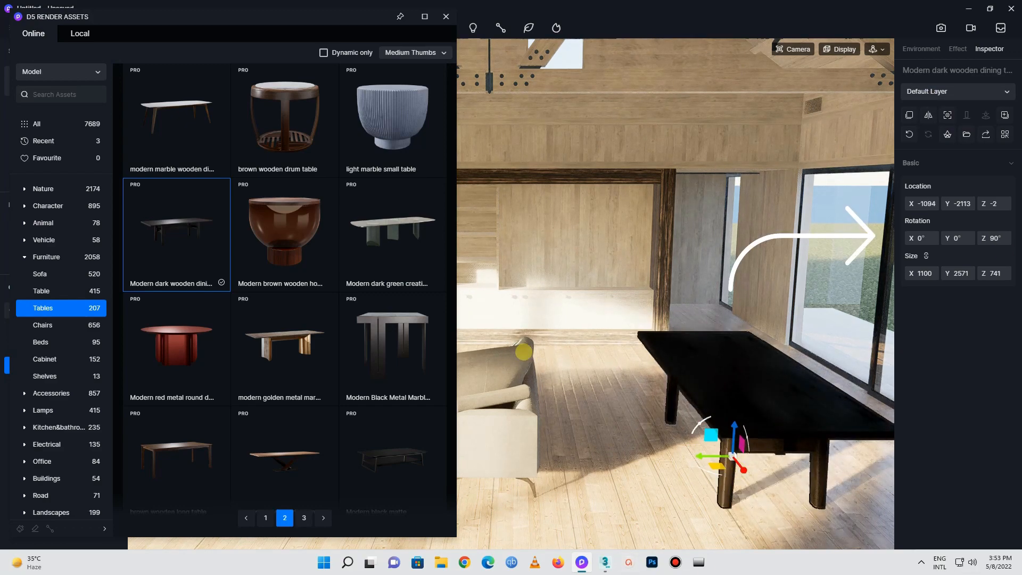
# Delete the dark wooden dining table from the scene
pyautogui.scroll(-2, 576, 378)
pyautogui.scroll(2, 758, 506)
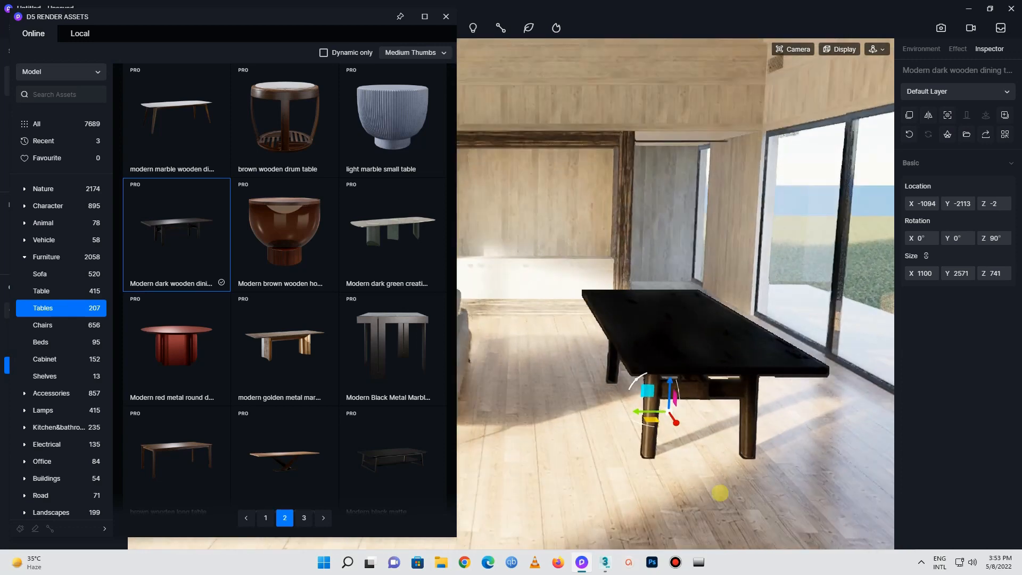
pyautogui.moveTo(720, 493); pyautogui.dragTo(811, 478, button='middle')
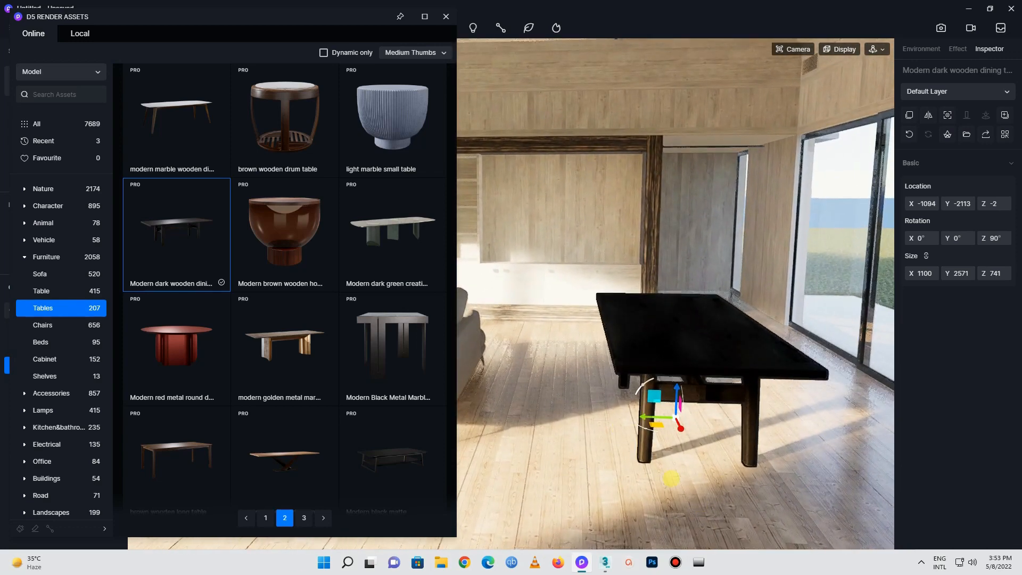
pyautogui.moveTo(193, 454)
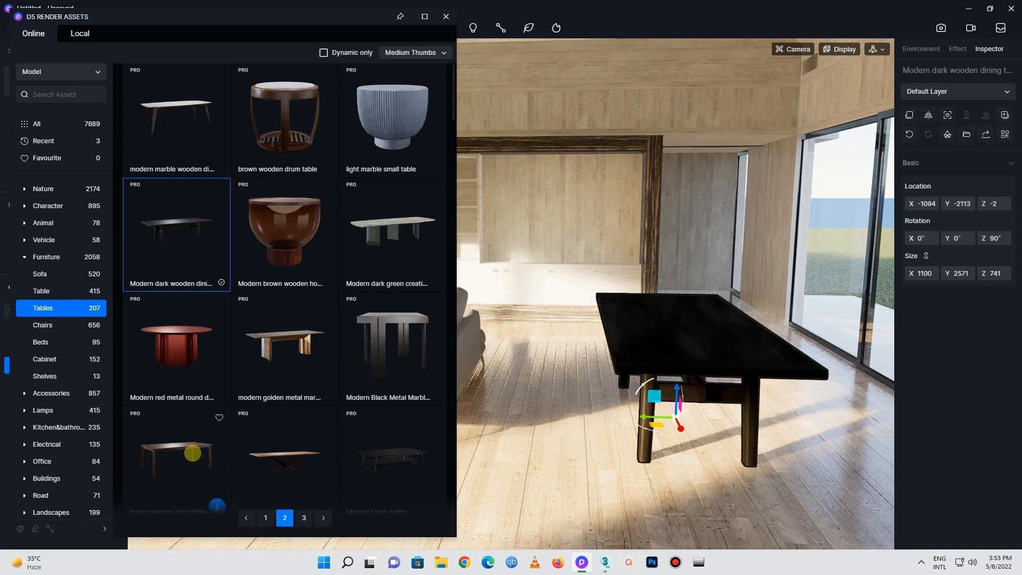
pyautogui.press('Escape')
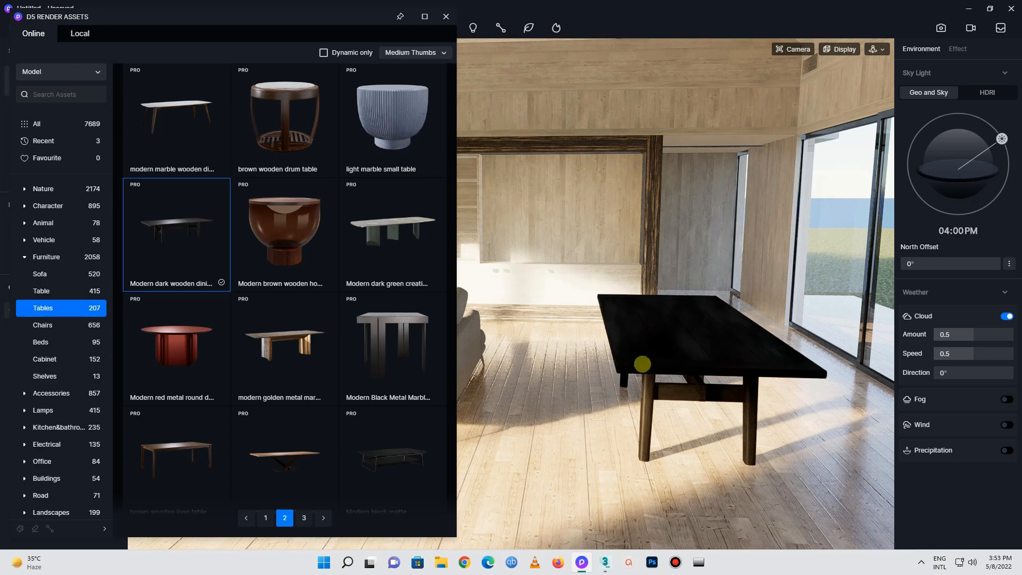
pyautogui.click(701, 336)
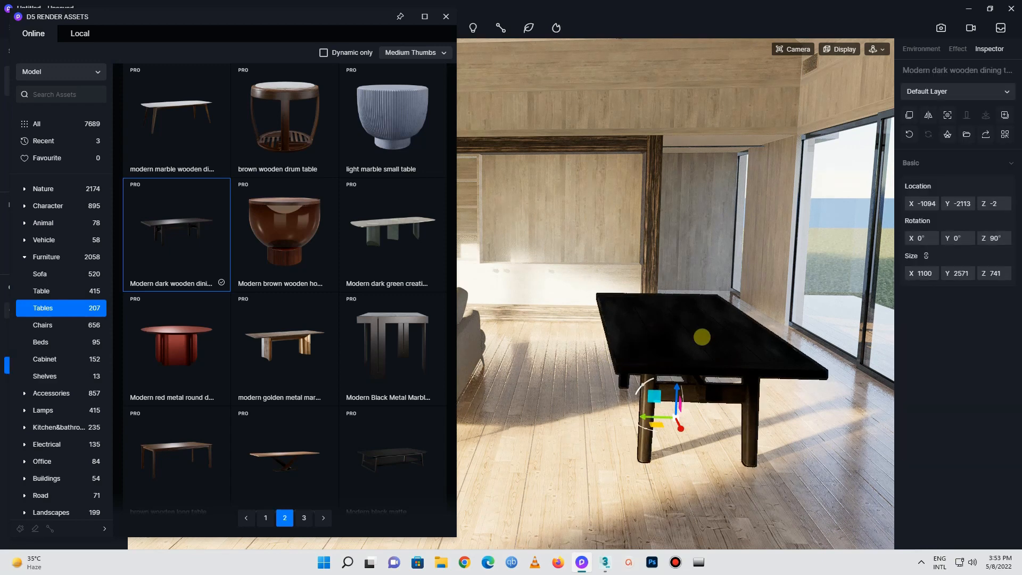
pyautogui.press('Delete')
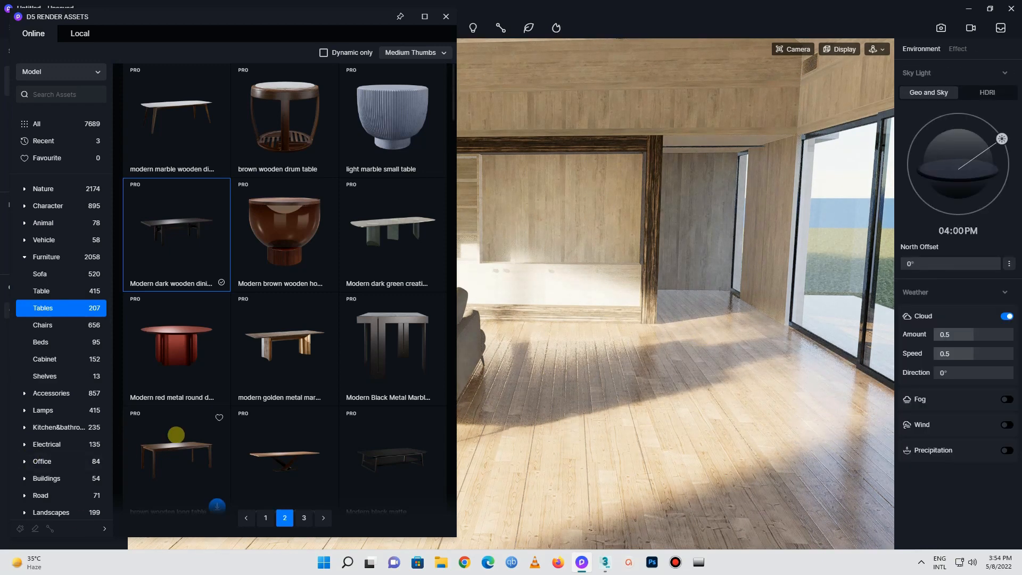
# Place the brown wooden long table on the floor near the glass doors, rotated 90° about Z, at about X -1338, Y -2114
pyautogui.scroll(-1, 212, 484)
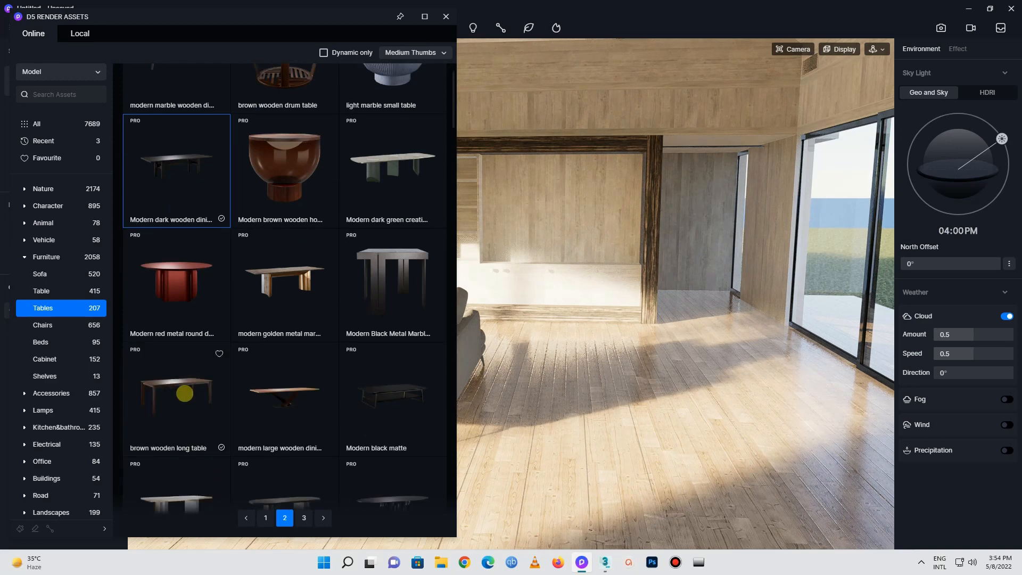
pyautogui.click(184, 393)
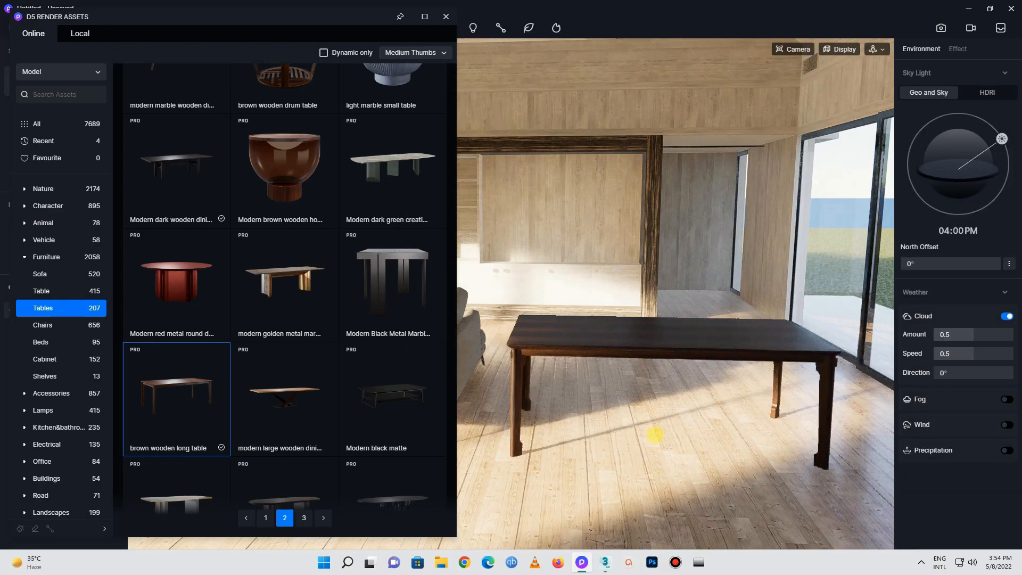
pyautogui.click(655, 435)
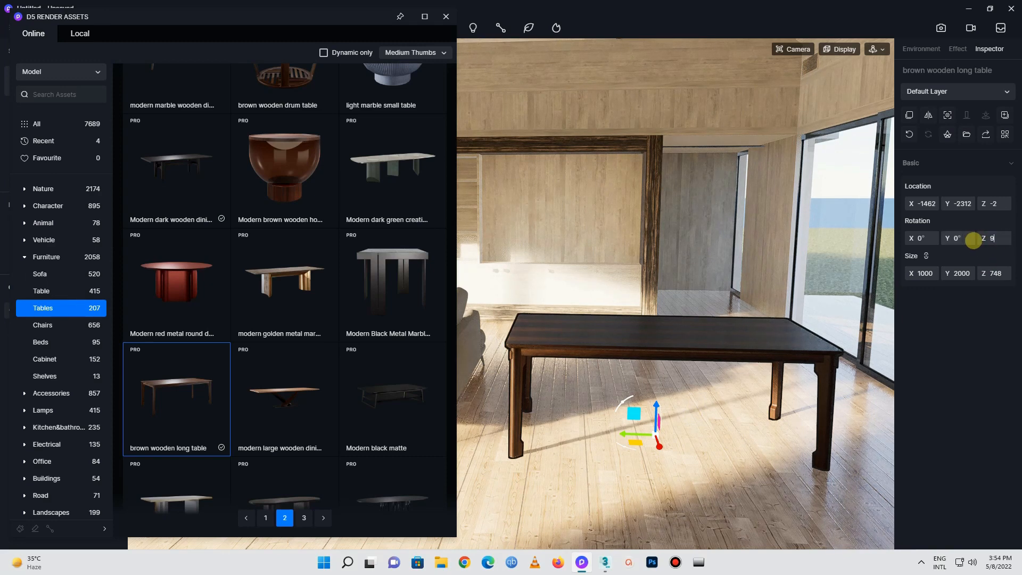
pyautogui.press('Return')
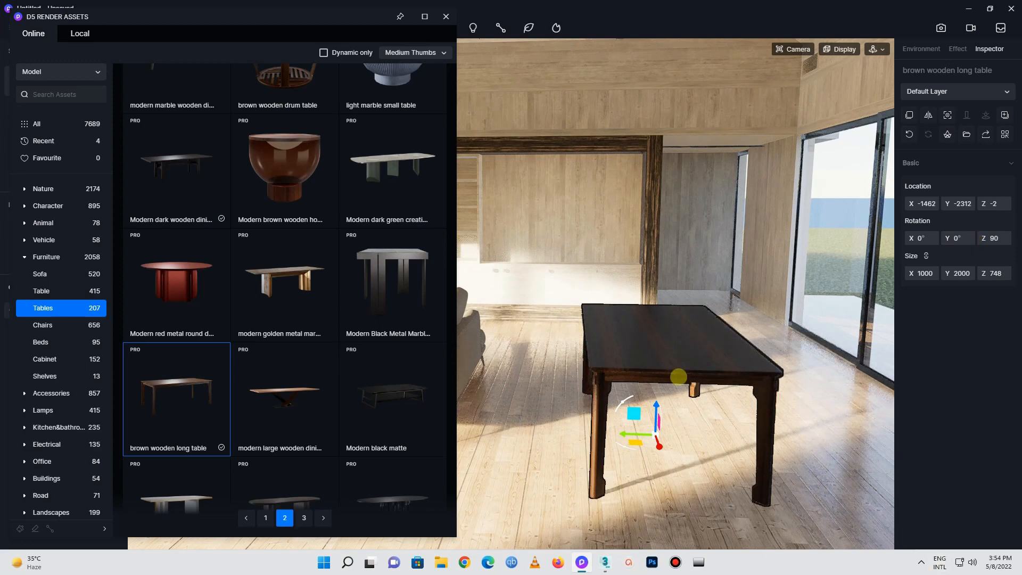
pyautogui.moveTo(620, 433); pyautogui.dragTo(685, 441)
# Browse the first two pages of the library's Chairs category for a dining chair that suits the wooden table
pyautogui.click(48, 325)
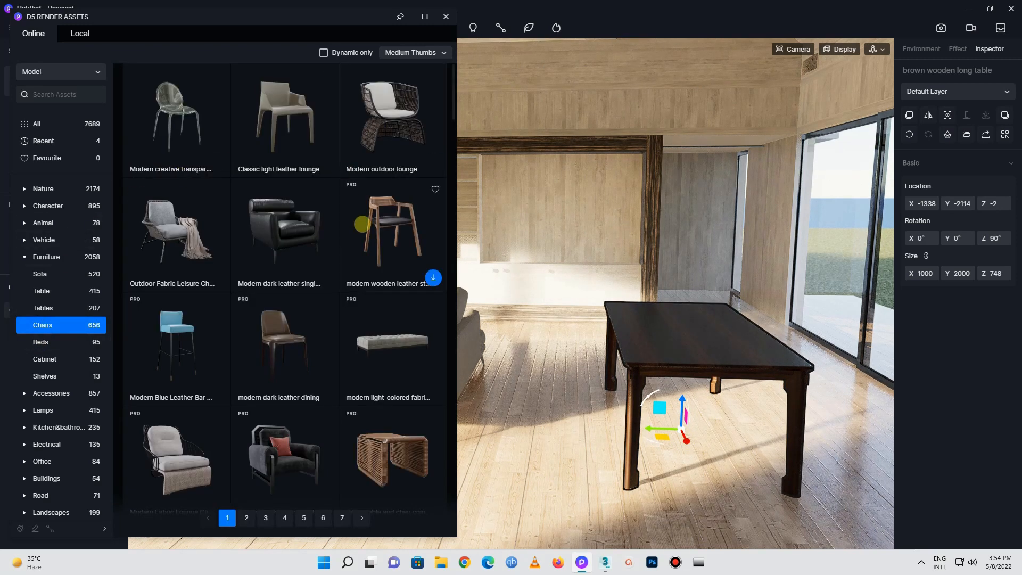
pyautogui.scroll(-1, 267, 233)
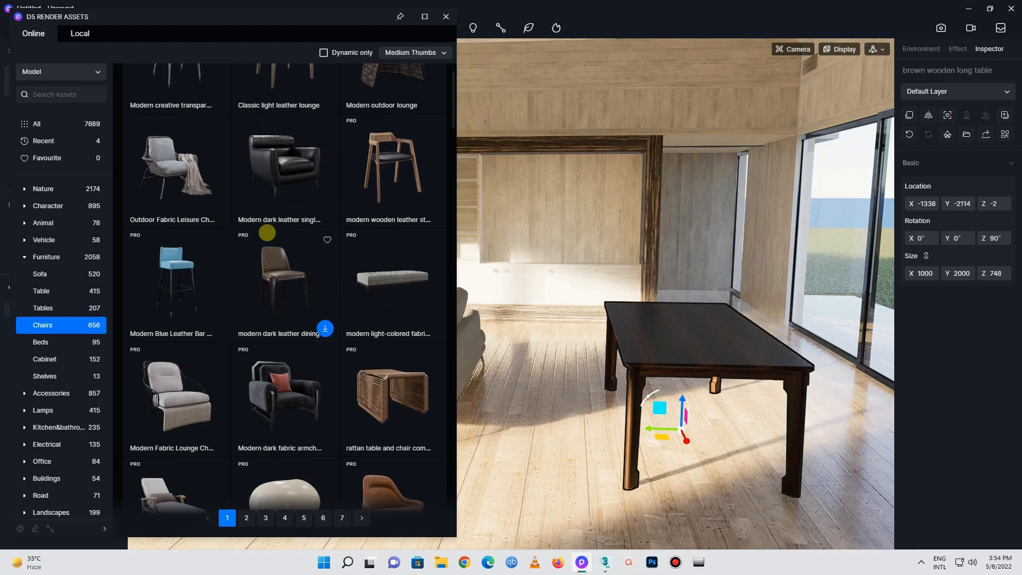
pyautogui.scroll(-5, 267, 232)
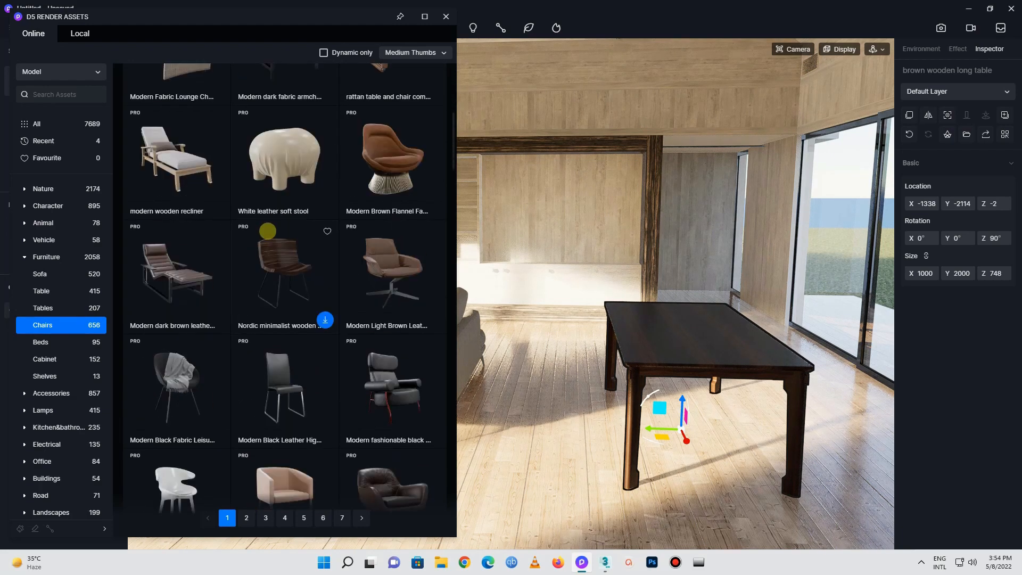
pyautogui.scroll(-5, 281, 252)
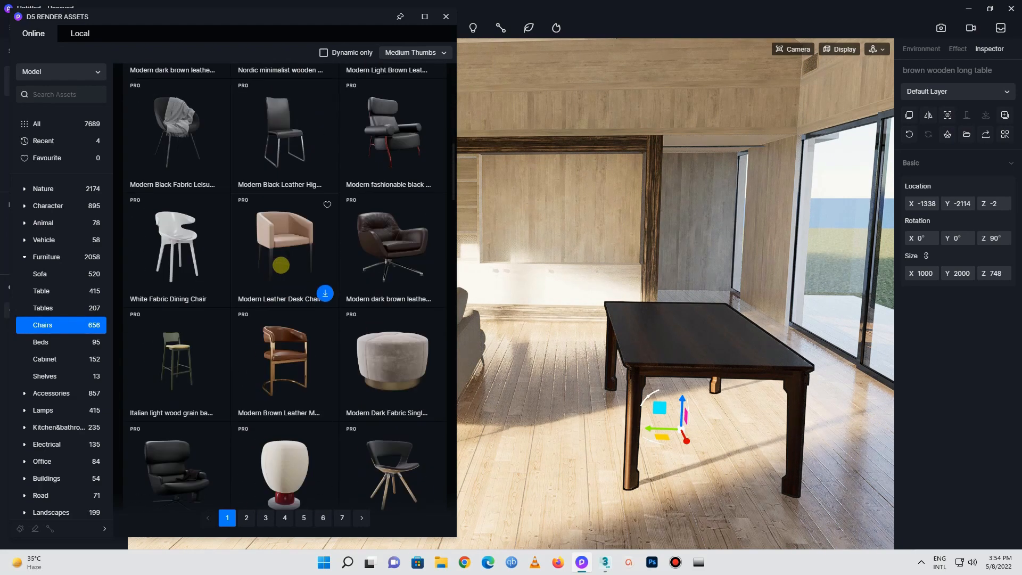
pyautogui.scroll(-4, 281, 265)
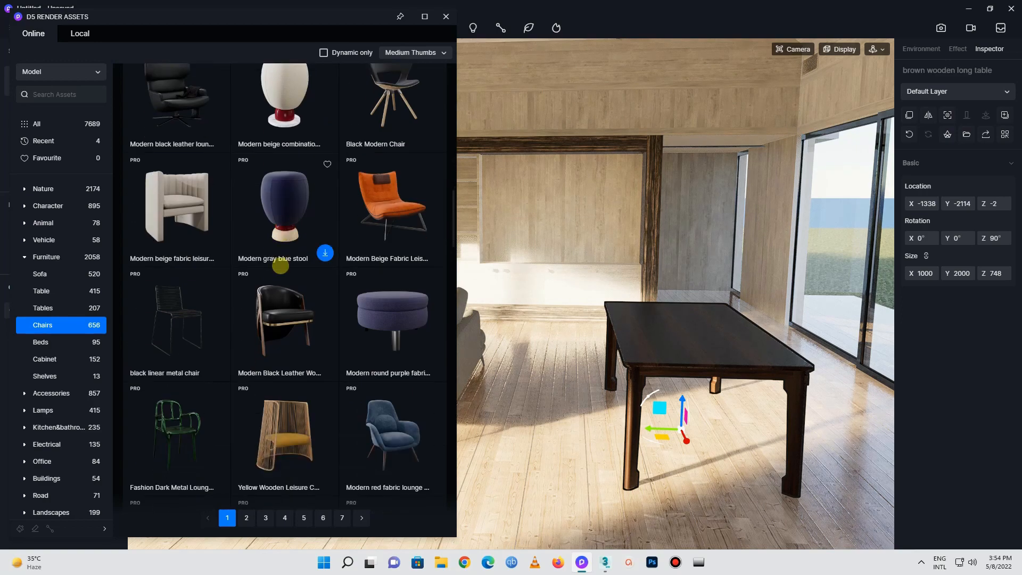
pyautogui.scroll(-6, 281, 265)
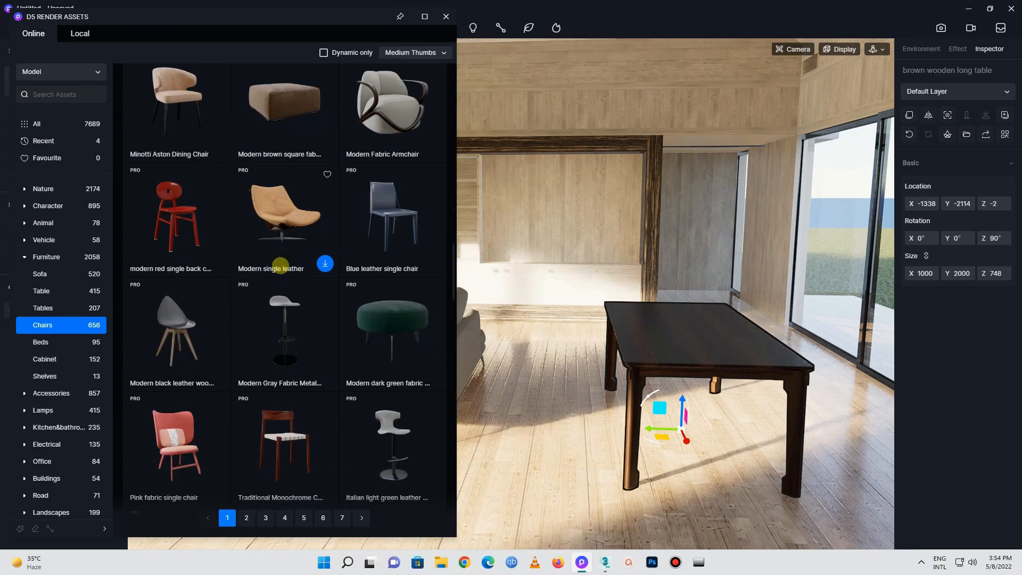
pyautogui.scroll(-11, 280, 263)
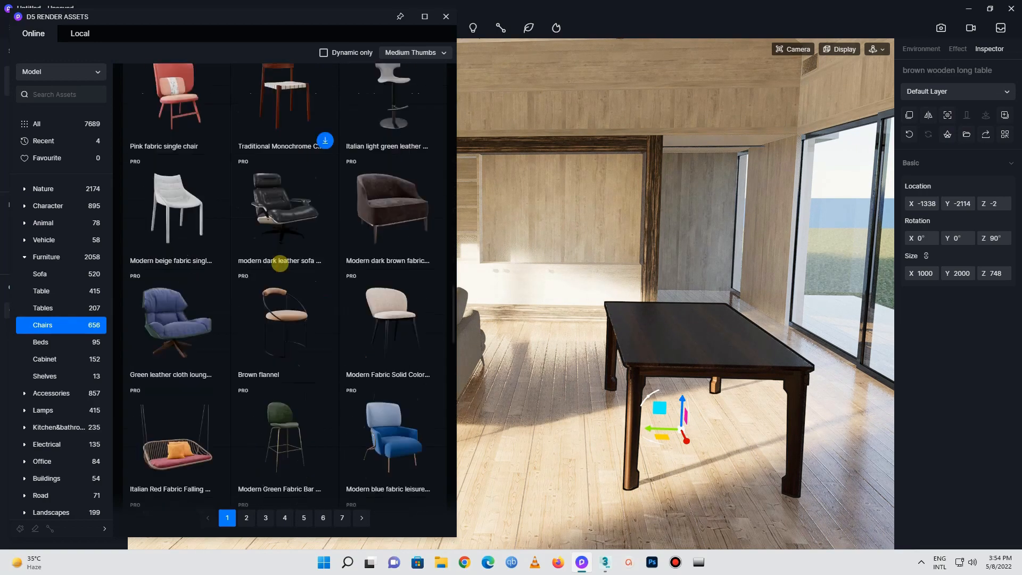
pyautogui.scroll(-6, 280, 263)
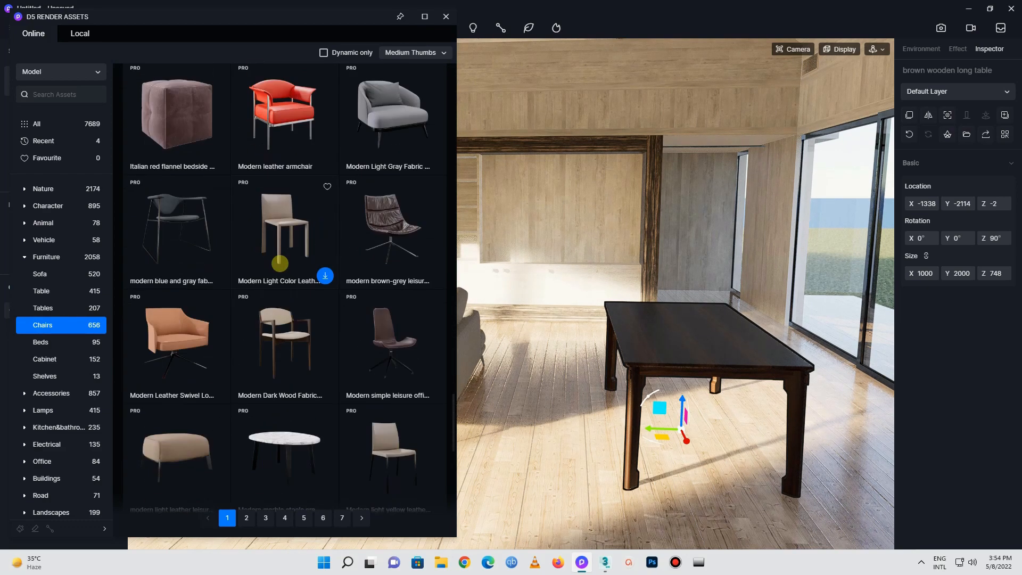
pyautogui.scroll(-2, 280, 263)
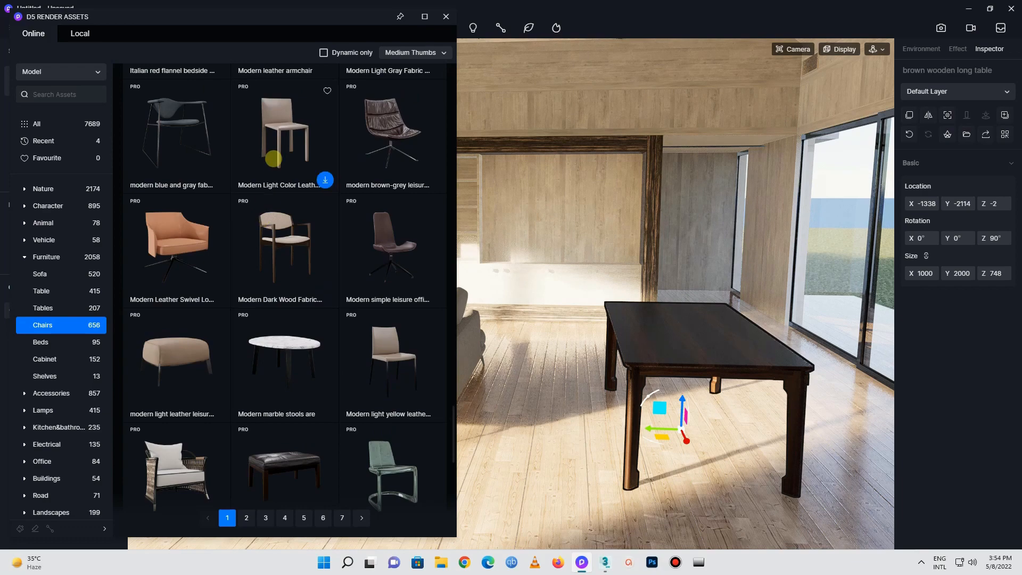
pyautogui.scroll(-7, 288, 284)
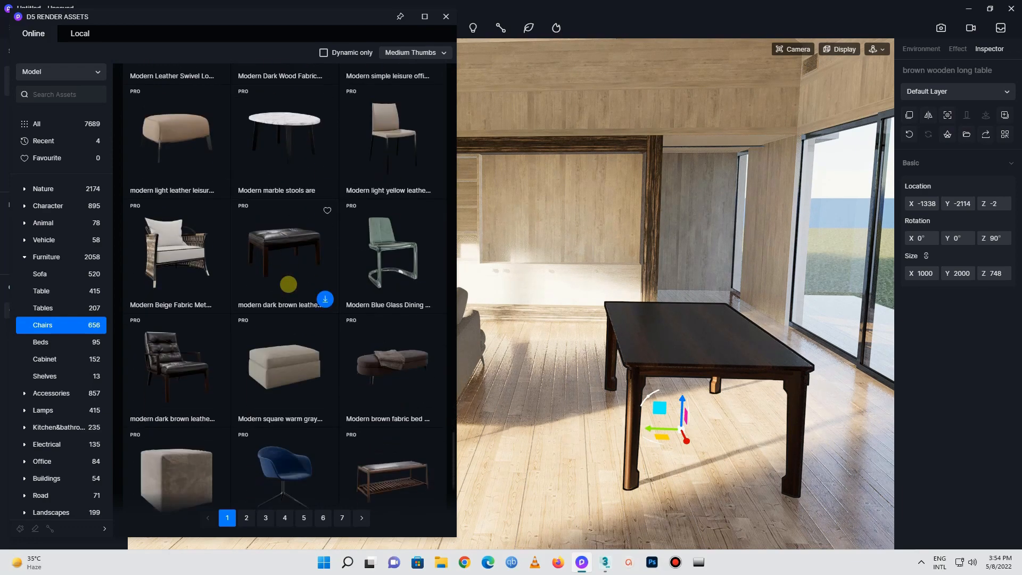
pyautogui.scroll(-5, 288, 284)
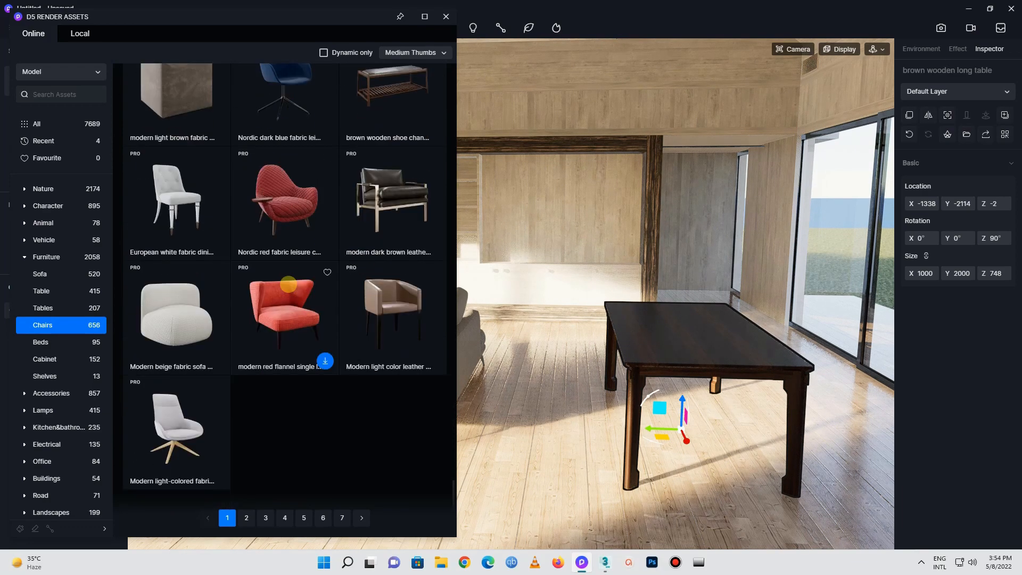
pyautogui.click(246, 514)
pyautogui.scroll(-8, 260, 383)
pyautogui.scroll(-16, 260, 384)
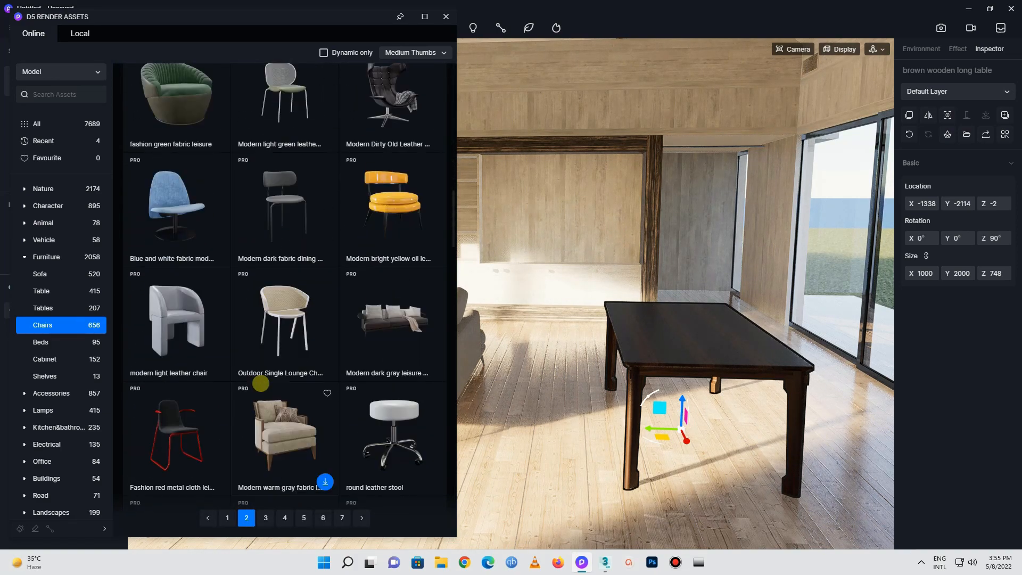
pyautogui.scroll(-7, 260, 383)
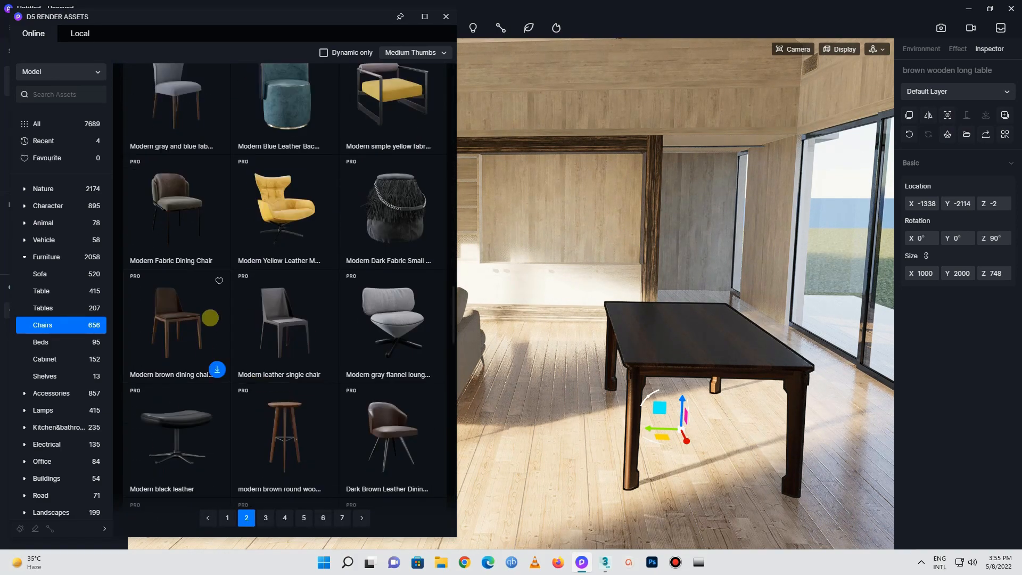
# Download the Modern brown dining chair and place two on the table's sofa side, at about X -952, Y -3016 and X -2038, Y -3036
pyautogui.click(217, 368)
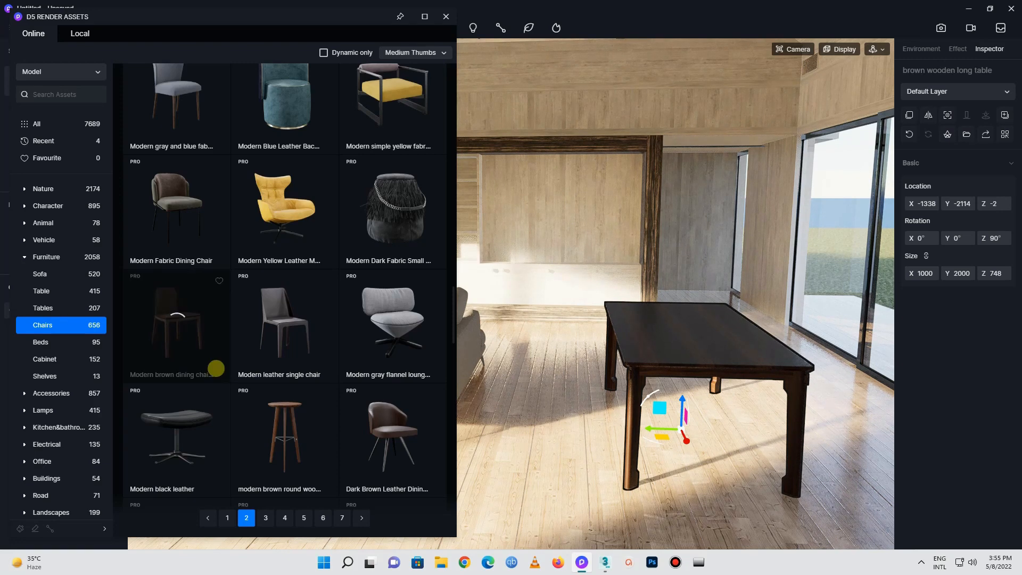
pyautogui.click(180, 321)
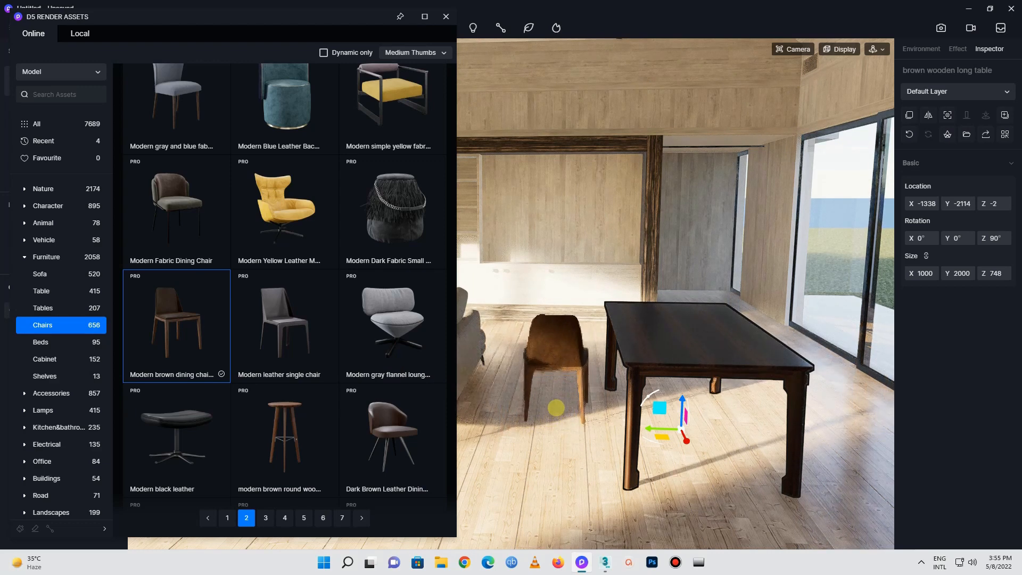
pyautogui.click(556, 407)
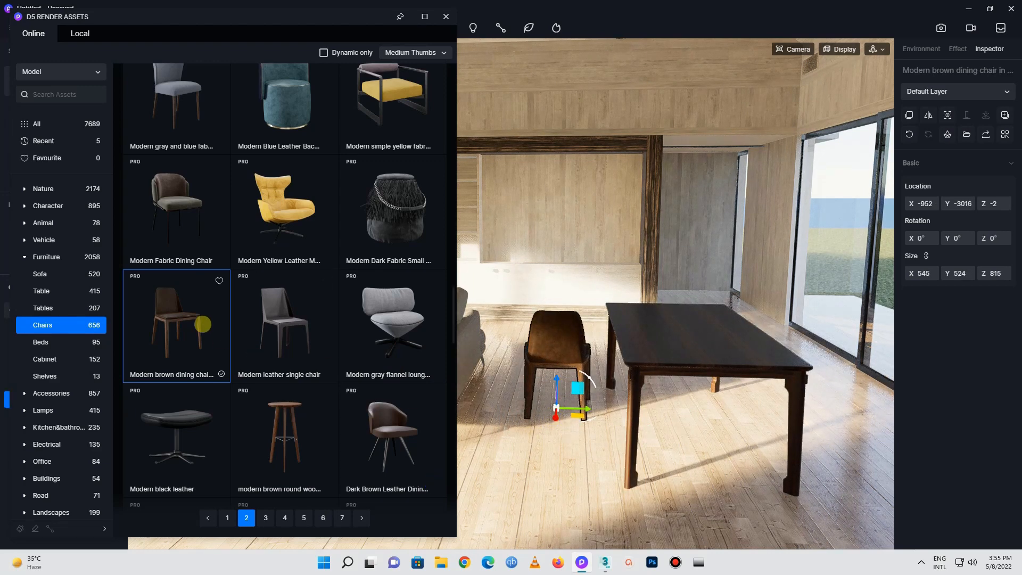
pyautogui.click(205, 324)
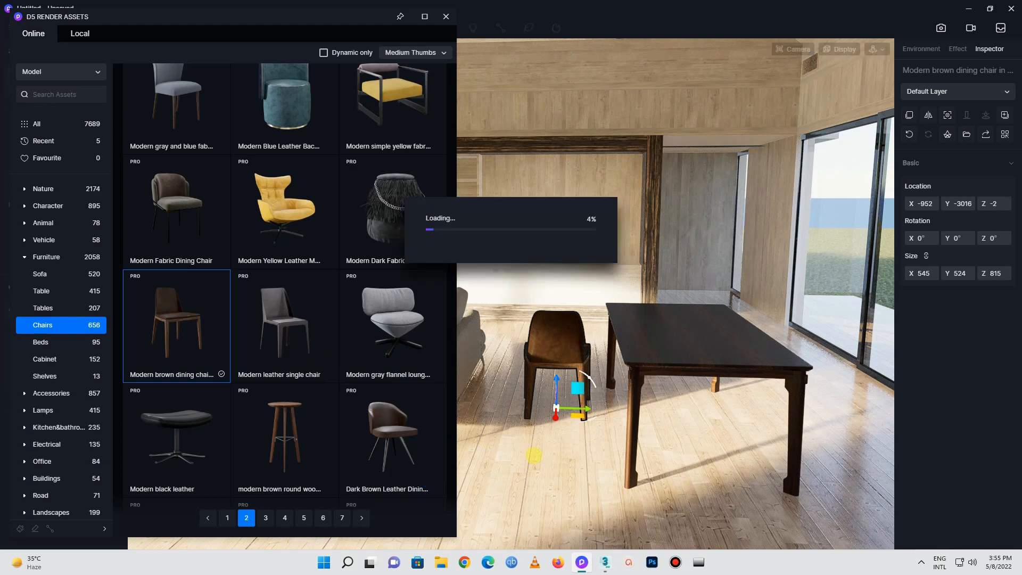
pyautogui.click(549, 467)
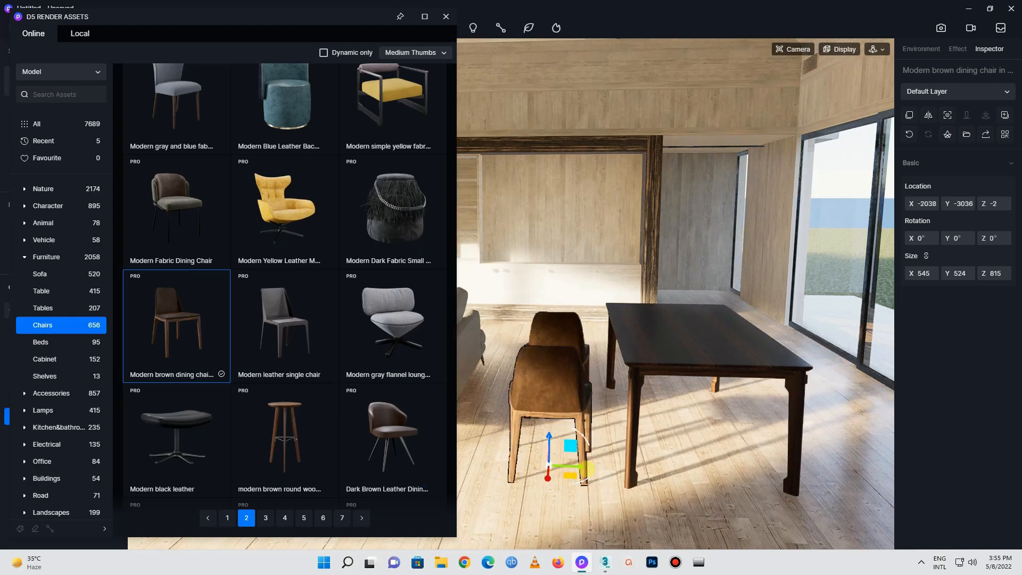
# Place four more Modern brown dining chairs, two on the table's window side and one at each end
pyautogui.click(198, 298)
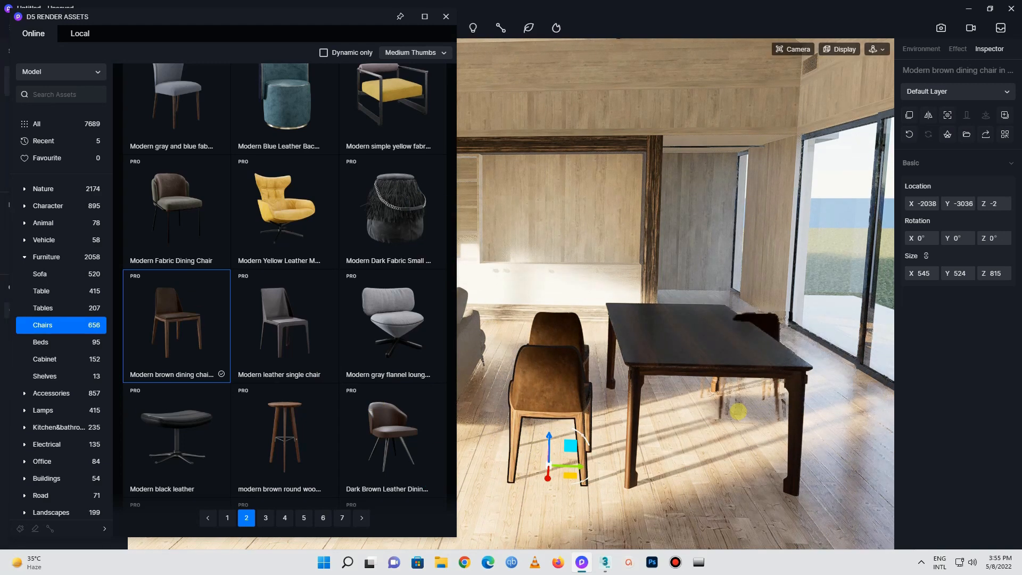
pyautogui.click(768, 411)
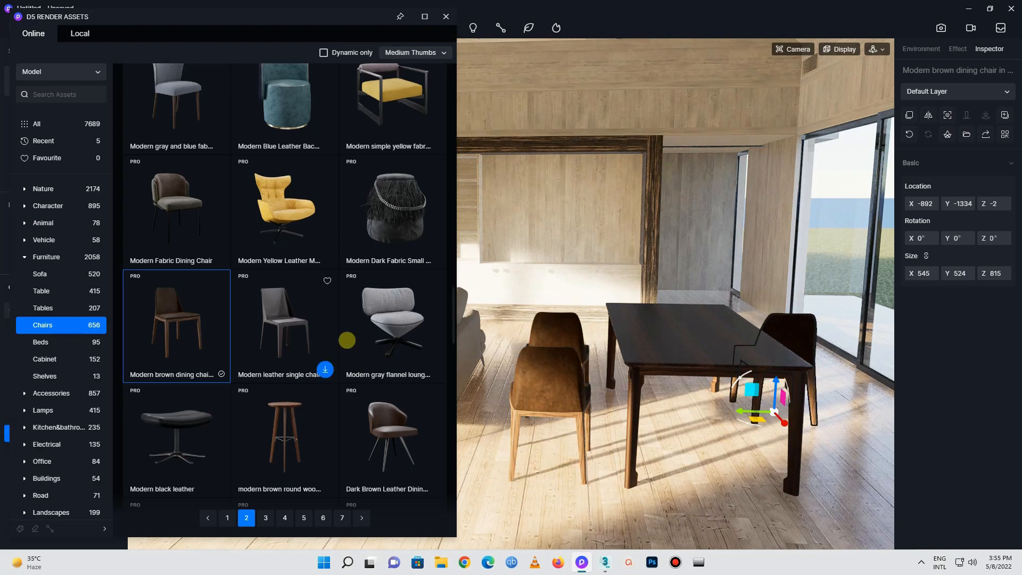
pyautogui.click(835, 471)
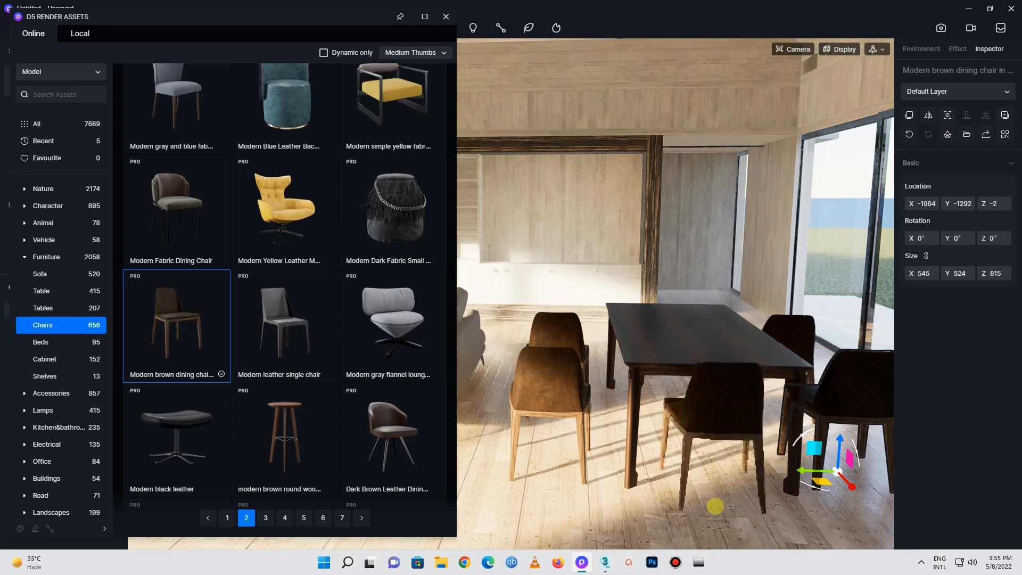
pyautogui.click(721, 504)
pyautogui.click(190, 318)
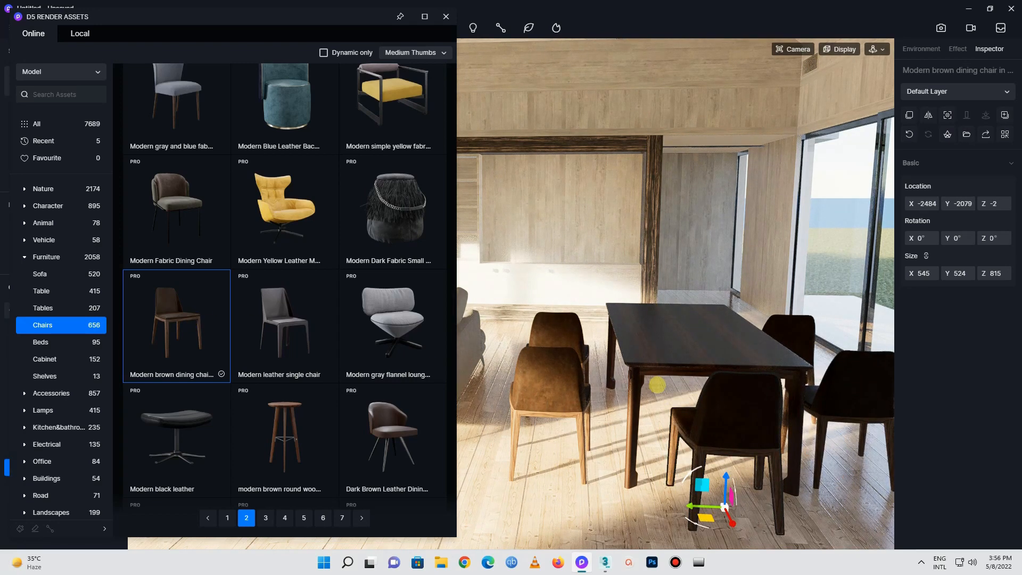
pyautogui.click(660, 382)
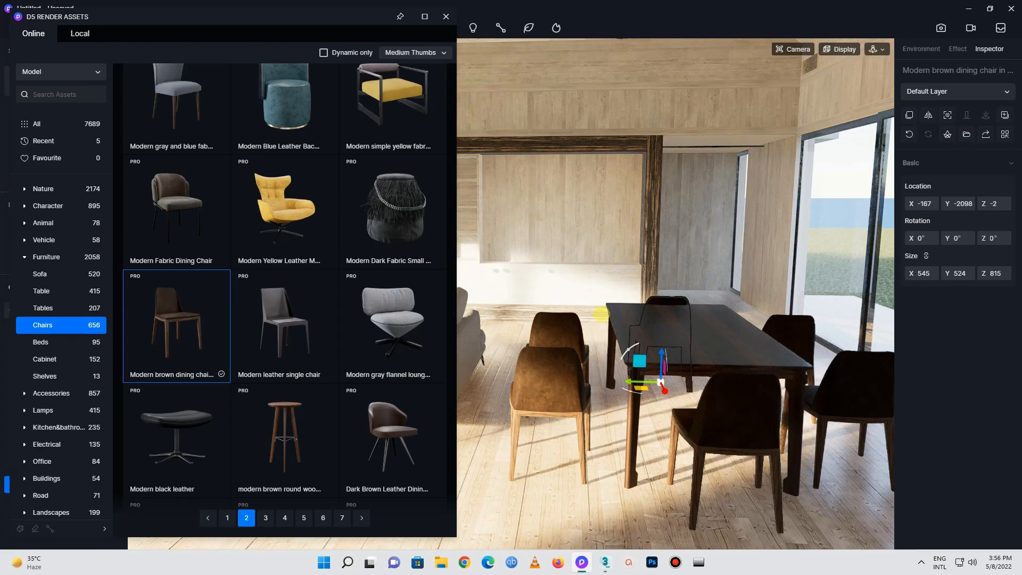
# Close the asset library, rotate the chair at the table's far end 180° about Z and adjust its distance from the table
pyautogui.click(445, 16)
pyautogui.moveTo(572, 369); pyautogui.dragTo(838, 543, button='right')
pyautogui.moveTo(476, 243); pyautogui.dragTo(690, 366, button='right')
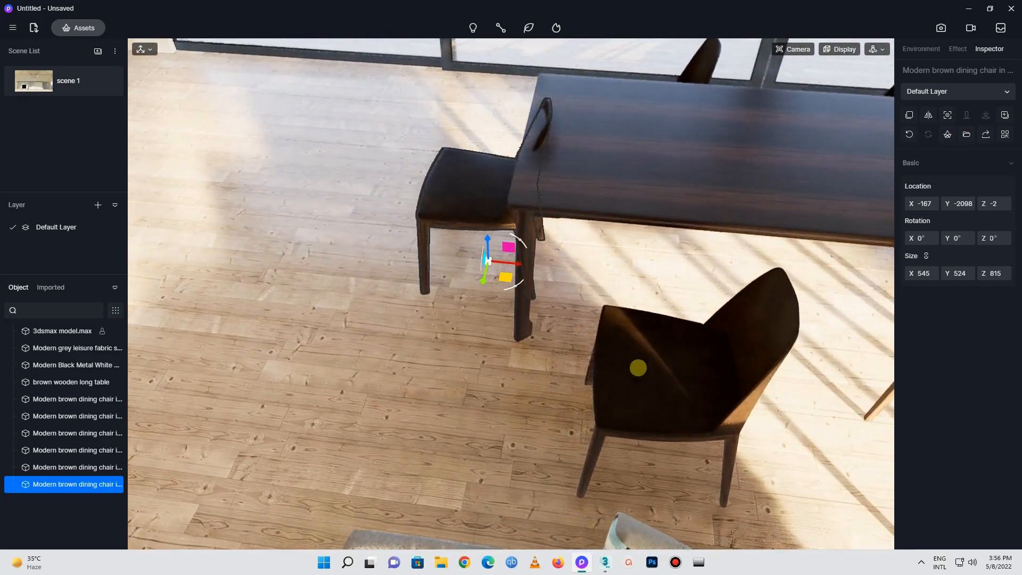
pyautogui.moveTo(508, 260); pyautogui.dragTo(487, 263)
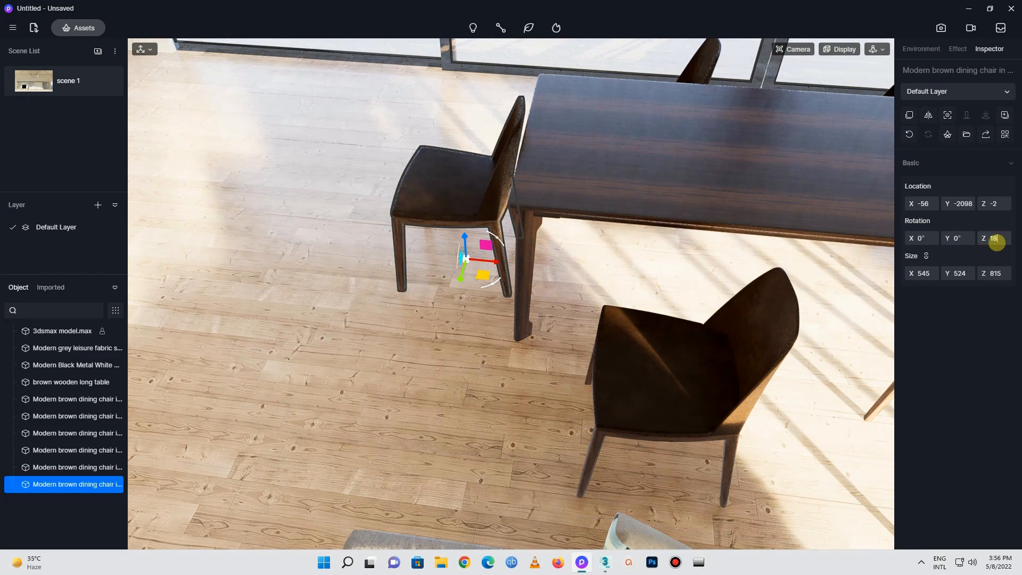
pyautogui.press('Return')
pyautogui.moveTo(487, 262); pyautogui.dragTo(513, 265)
# Rotate the far sofa-side dining chair 90° about Z and move it toward the table to about Y -2768
pyautogui.click(745, 330)
pyautogui.click(982, 238)
pyautogui.write('90')
pyautogui.press('Return')
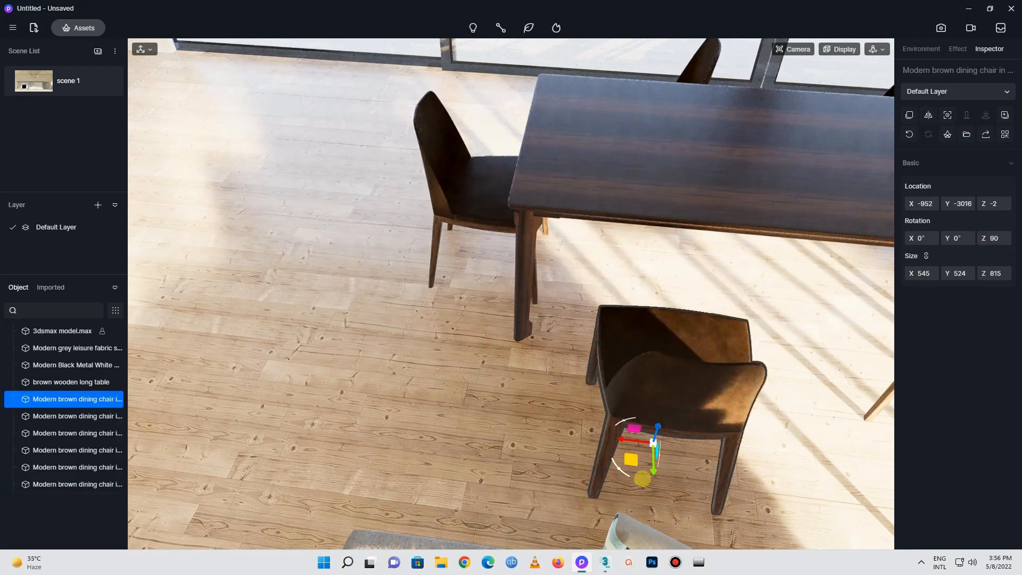
pyautogui.moveTo(653, 462); pyautogui.dragTo(652, 415)
# Rotate the other sofa-side dining chair 90° about Z and move it to about X -1886, Y -2851
pyautogui.scroll(-5, 570, 404)
pyautogui.moveTo(570, 404); pyautogui.dragTo(682, 345, button='right')
pyautogui.scroll(5, 682, 345)
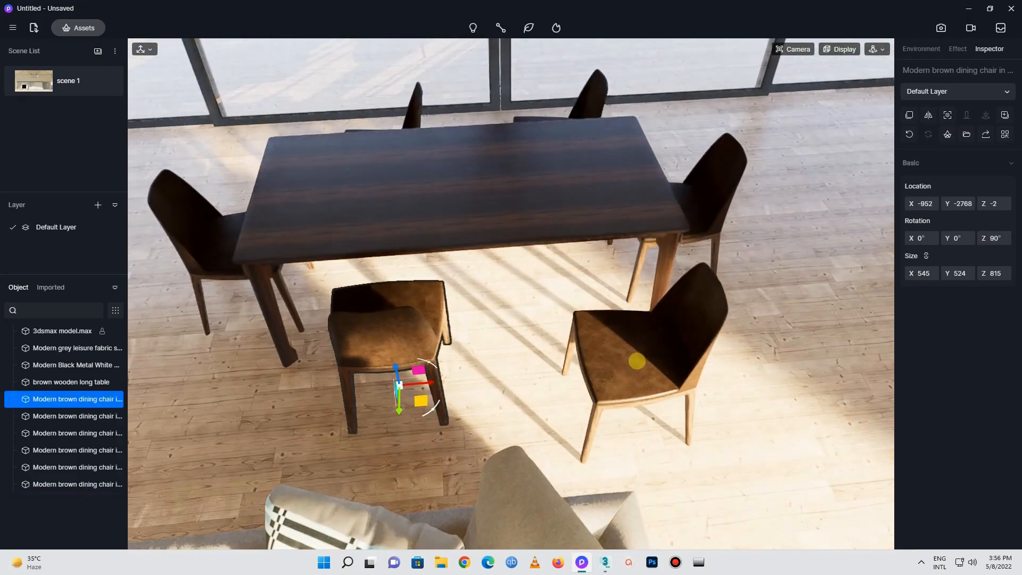
pyautogui.click(637, 360)
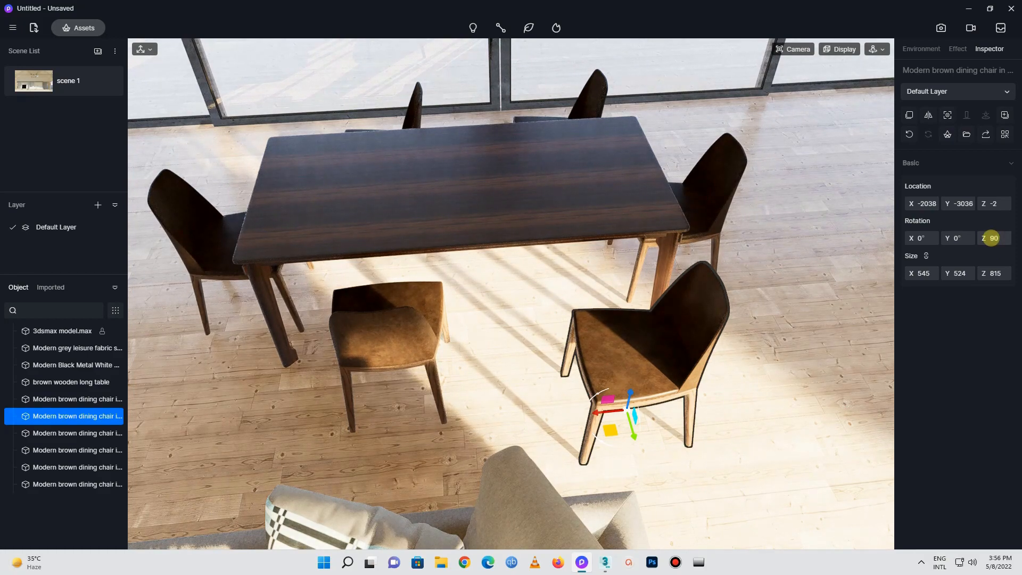
pyautogui.press('Return')
pyautogui.moveTo(633, 434); pyautogui.dragTo(558, 383)
# Rotate the near window-side dining chair to about 275° about Z and shift it along X beside the table
pyautogui.moveTo(773, 313); pyautogui.dragTo(559, 302, button='right')
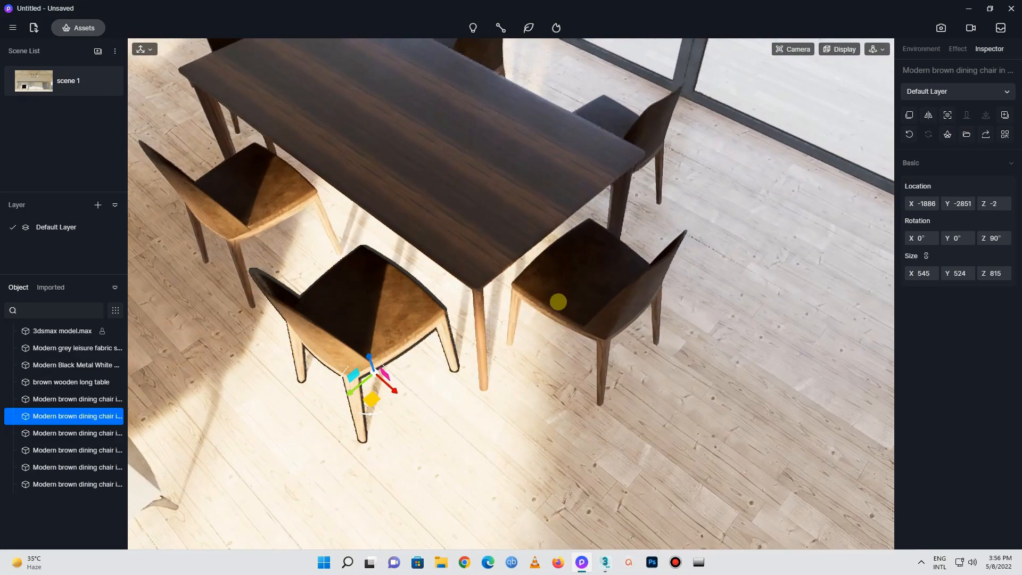
pyautogui.click(590, 356)
pyautogui.moveTo(476, 301); pyautogui.dragTo(552, 269, button='right')
pyautogui.click(558, 282)
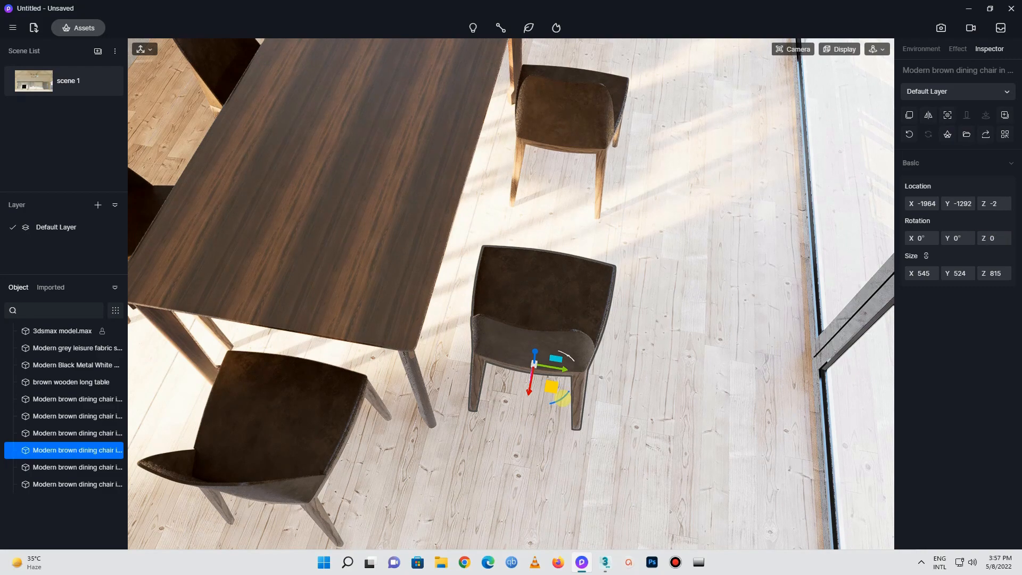
pyautogui.moveTo(561, 398); pyautogui.dragTo(544, 405)
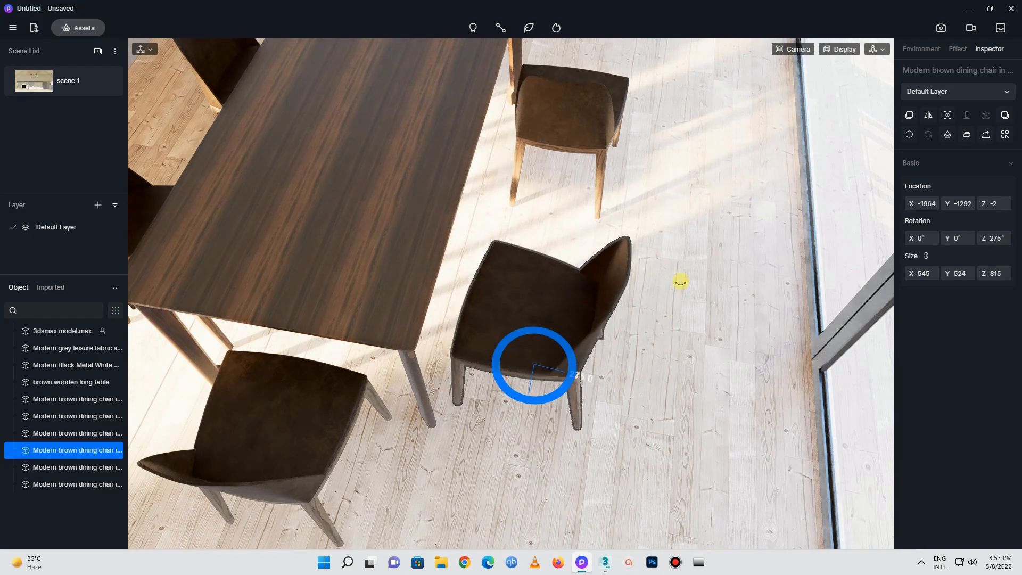
pyautogui.hotkey('ctrl', 'z')
pyautogui.click(528, 379)
pyautogui.scroll(5, 527, 393)
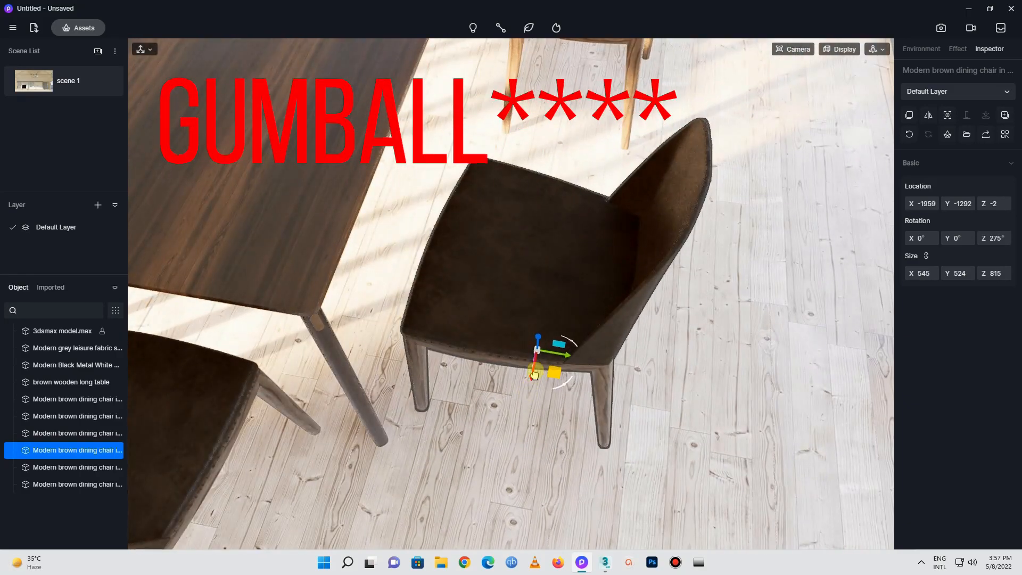
pyautogui.moveTo(534, 377); pyautogui.dragTo(547, 325)
# Rotate the far window-side dining chair to 270° about Z so it faces the table
pyautogui.scroll(-5, 491, 435)
pyautogui.scroll(-3, 491, 435)
pyautogui.click(563, 161)
pyautogui.scroll(5, 570, 183)
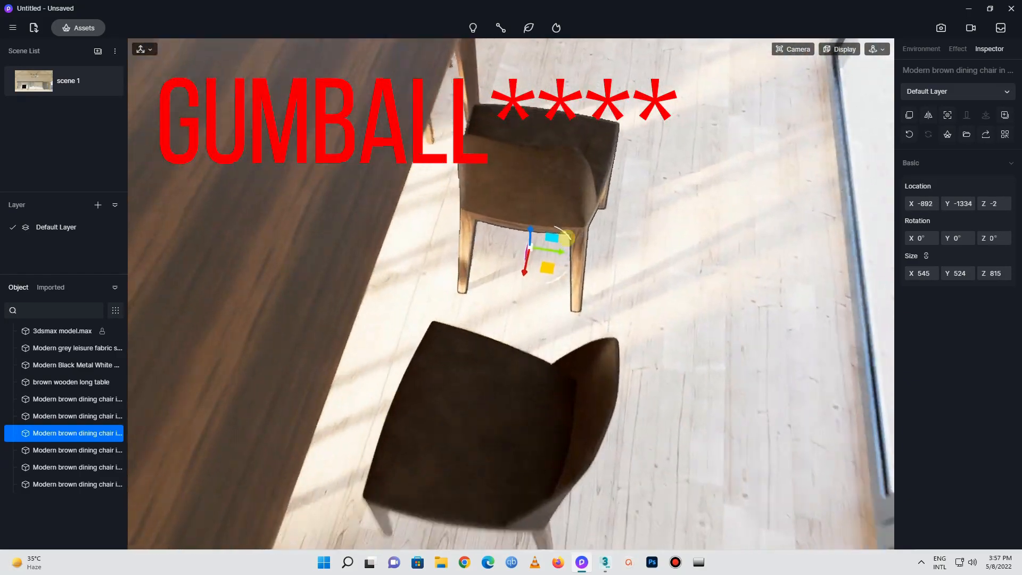
pyautogui.moveTo(549, 279); pyautogui.dragTo(775, 82)
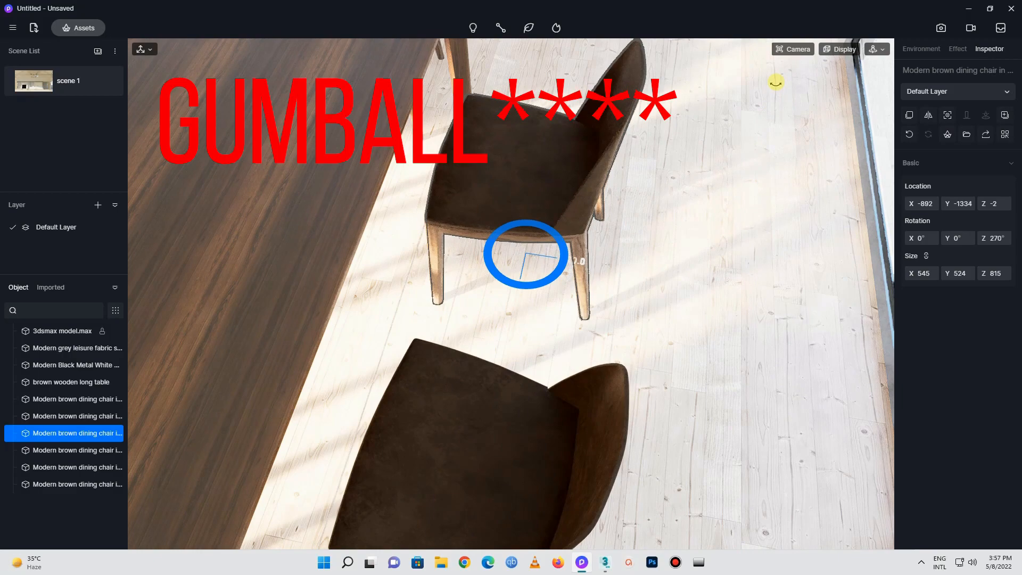
pyautogui.scroll(-5, 771, 234)
pyautogui.moveTo(545, 370); pyautogui.dragTo(668, 80, button='right')
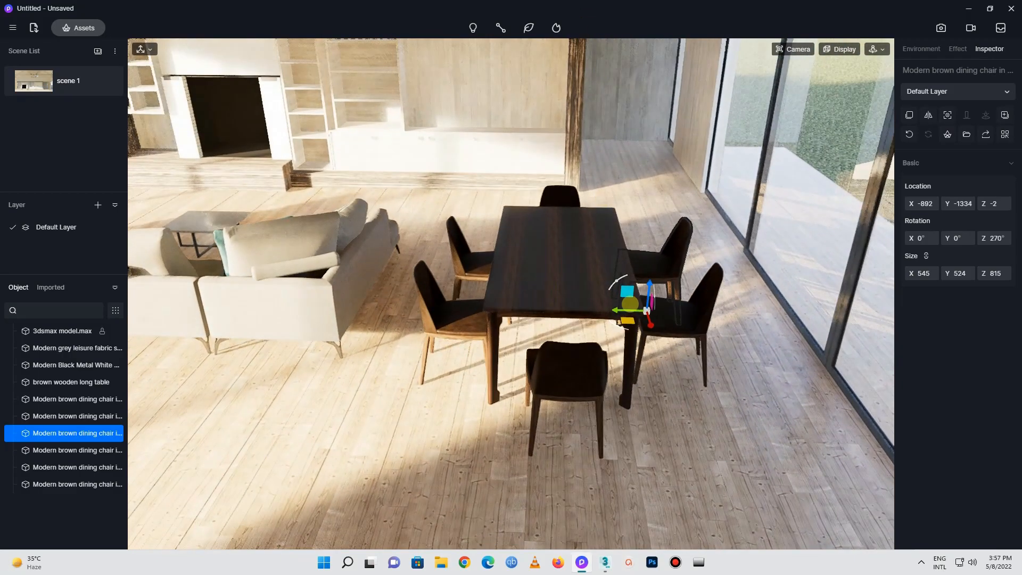
# Move the dining chair at the near end of the table to about X -2455, Y -2118
pyautogui.scroll(2, 558, 367)
pyautogui.click(552, 386)
pyautogui.moveTo(550, 467); pyautogui.dragTo(519, 438)
# Open the model asset library and display the Potted Greenery category under Accessories
pyautogui.moveTo(251, 231)
pyautogui.mouseDown(button='right')
pyautogui.moveTo(312, 103)
pyautogui.moveTo(271, 146)
pyautogui.moveTo(623, 285)
pyautogui.moveTo(433, 282)
pyautogui.moveTo(390, 329)
pyautogui.moveTo(417, 225)
pyautogui.moveTo(744, 306)
pyautogui.moveTo(314, 329)
pyautogui.moveTo(394, 198)
pyautogui.mouseUp(button='right')
pyautogui.scroll(4, 395, 198)
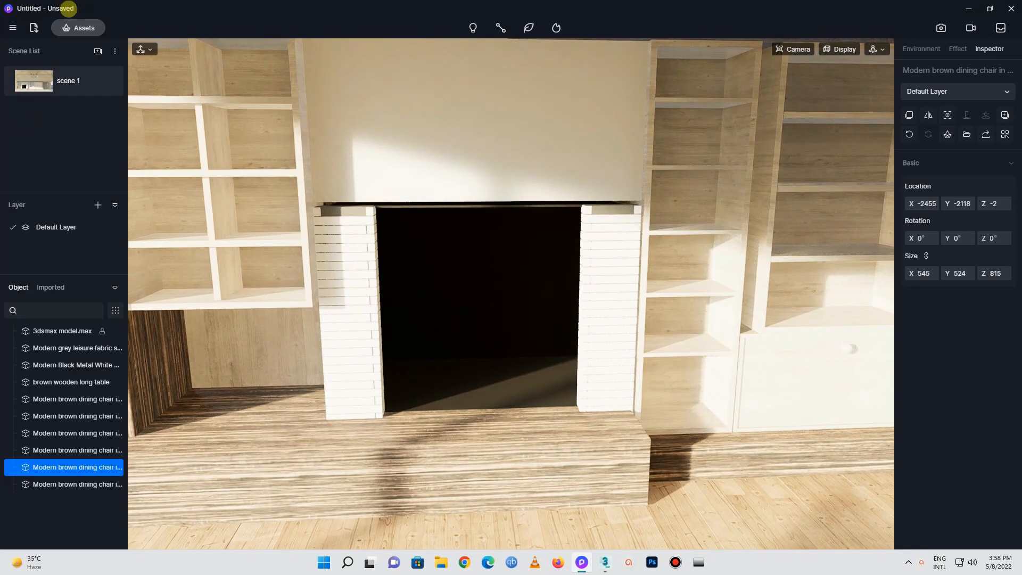
pyautogui.click(75, 26)
pyautogui.click(48, 74)
pyautogui.click(48, 74)
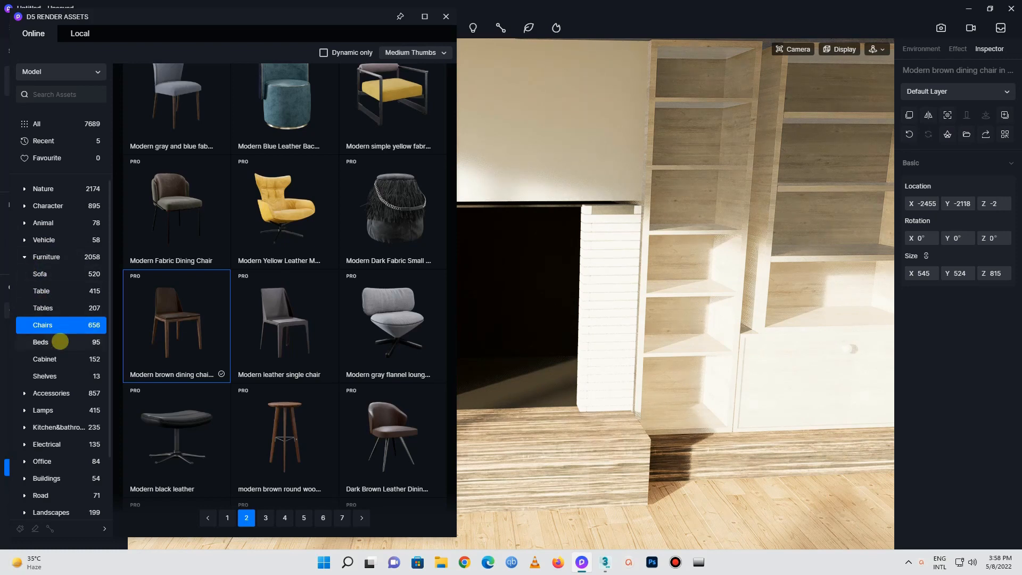
pyautogui.scroll(-2, 60, 341)
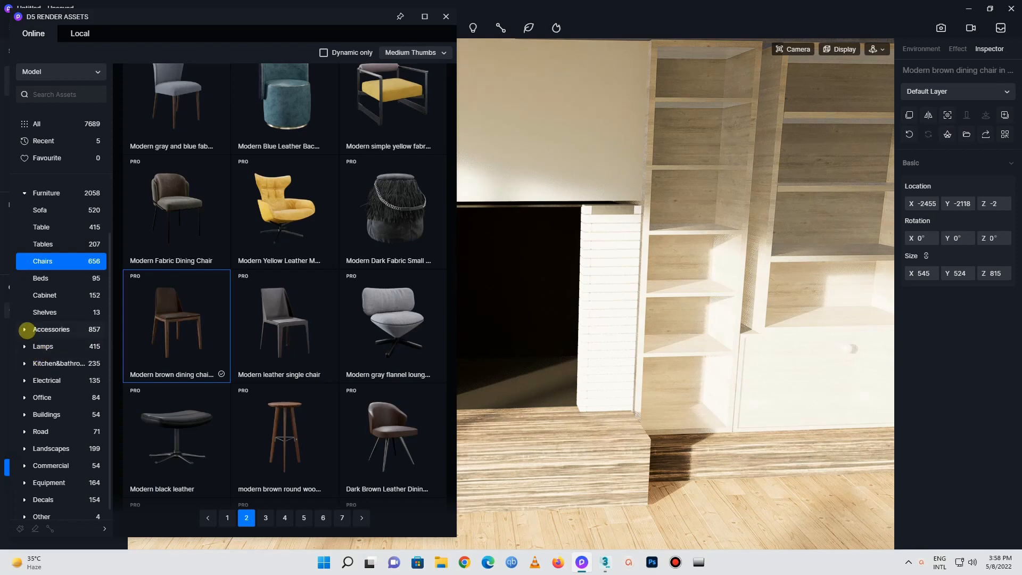
pyautogui.click(25, 329)
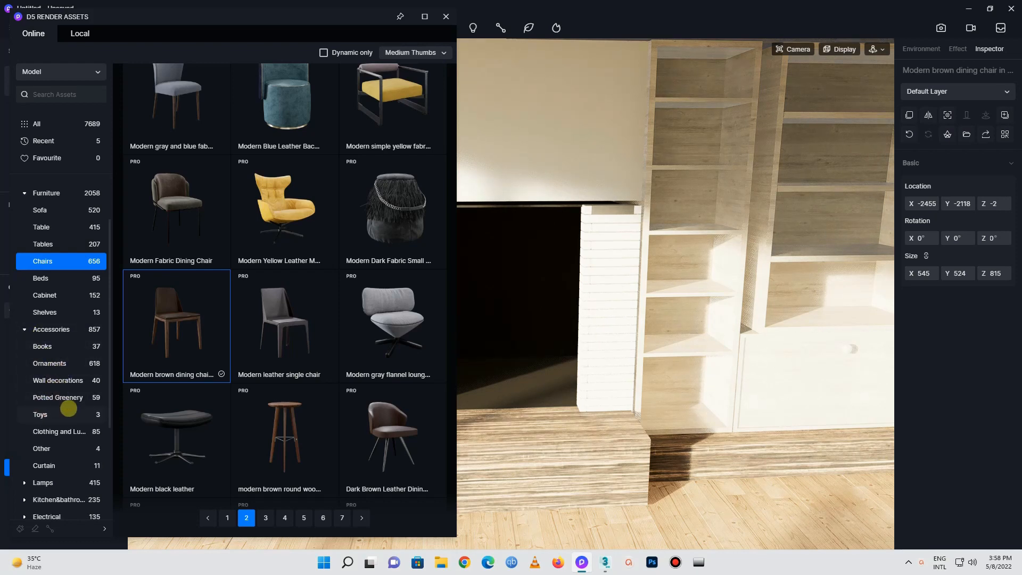
pyautogui.click(65, 397)
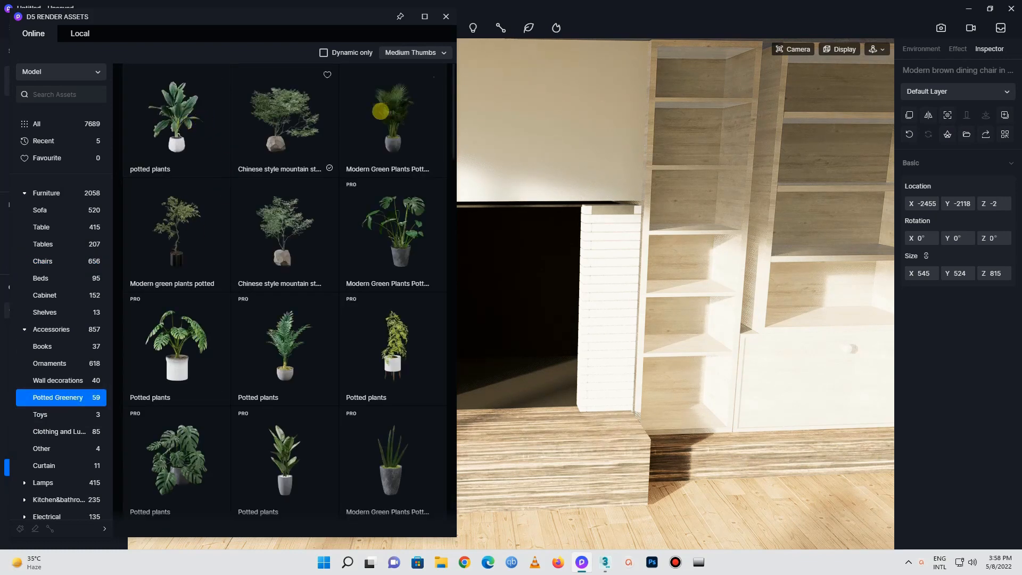
# Place the palm-like Modern Green Plants Potted model on the floor between the window and the sofa, and select it
pyautogui.click(388, 115)
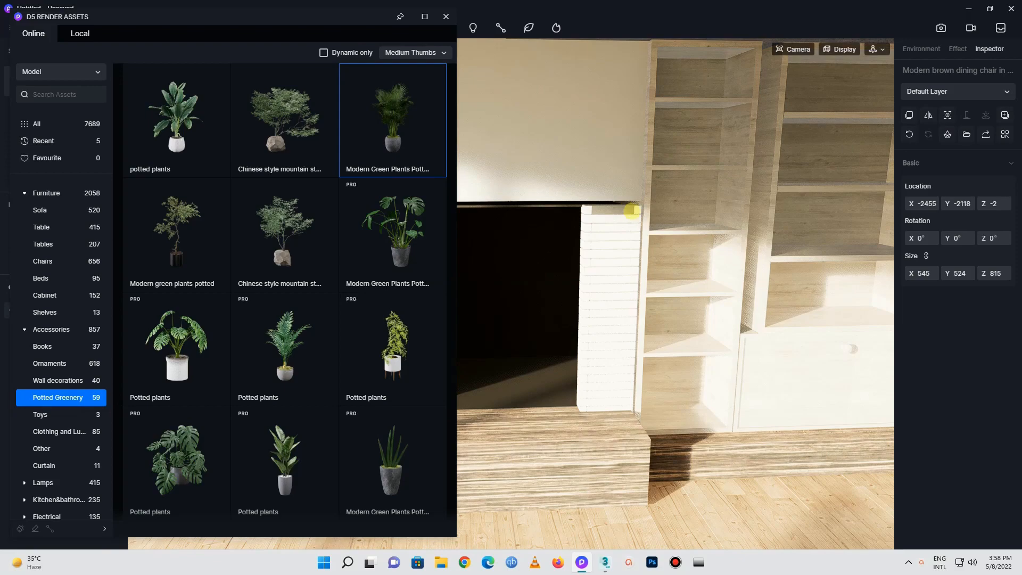
pyautogui.moveTo(552, 272); pyautogui.dragTo(420, 311, button='right')
pyautogui.scroll(-5, 771, 294)
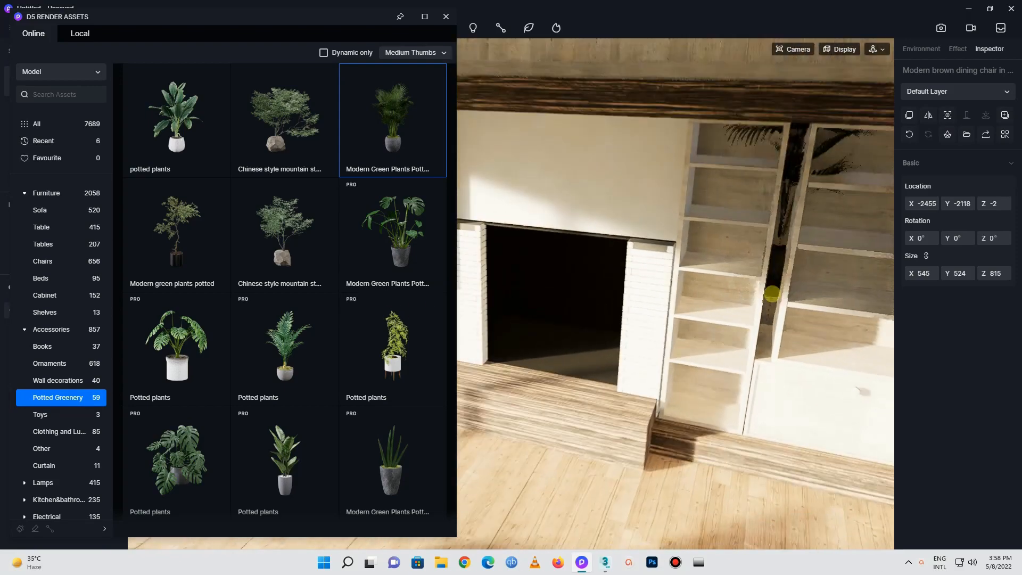
pyautogui.scroll(-6, 771, 292)
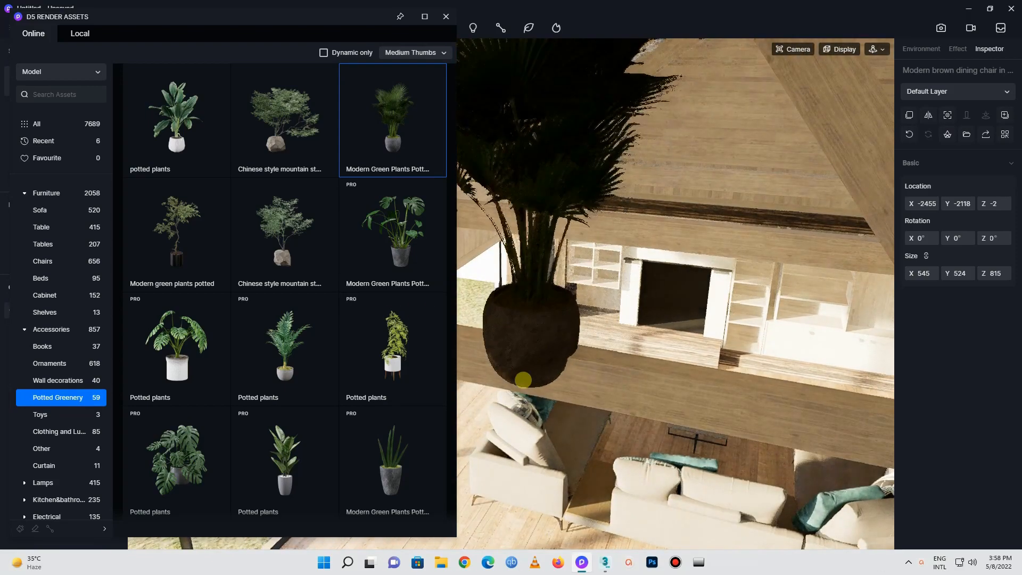
pyautogui.scroll(1, 497, 426)
pyautogui.scroll(4, 474, 461)
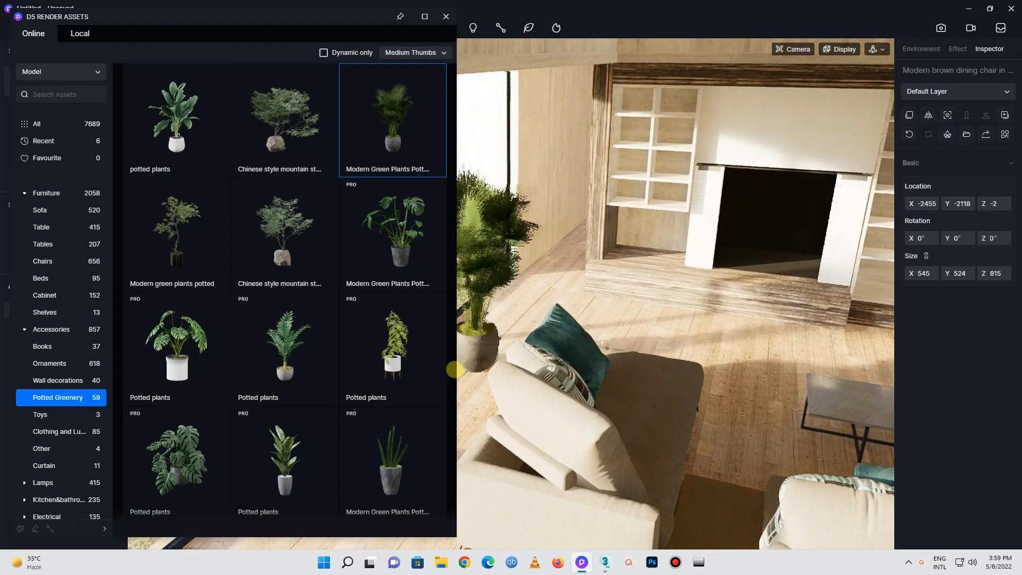
pyautogui.scroll(5, 472, 358)
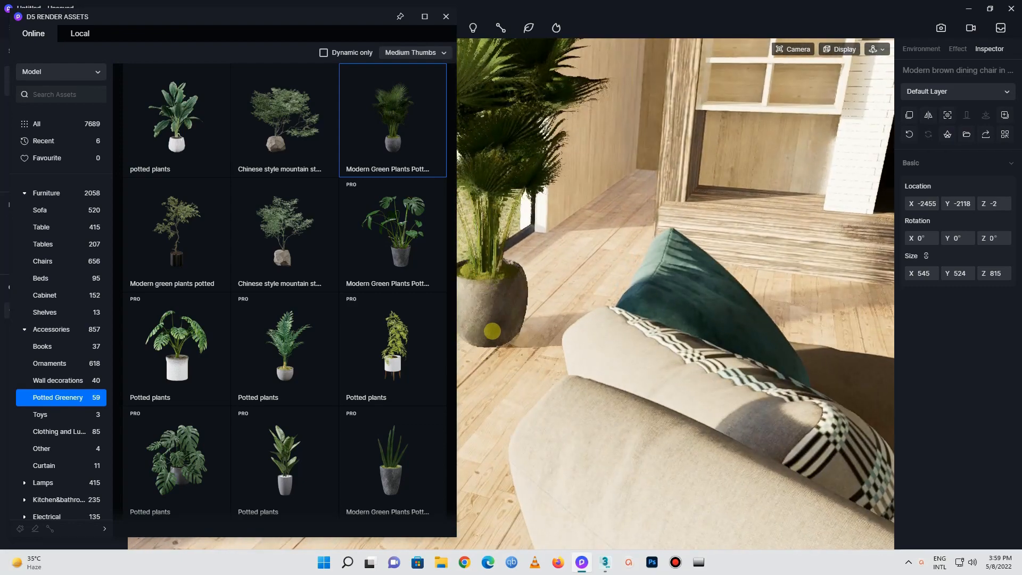
pyautogui.click(484, 334)
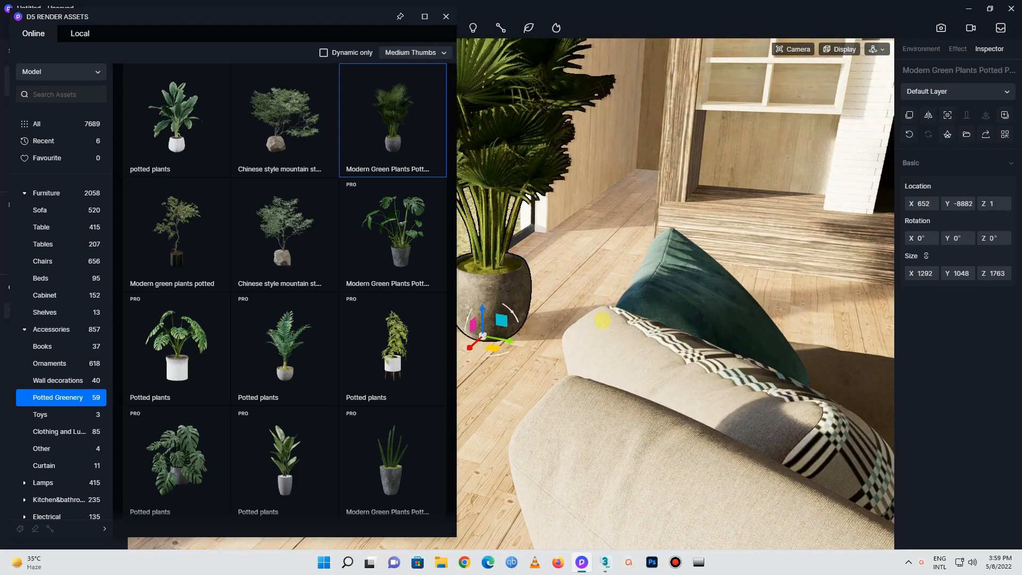
# Move the potted palm to about X 352, Y -8949 and scale it proportionally to 1040 × 844 × 1419
pyautogui.scroll(-3, 855, 299)
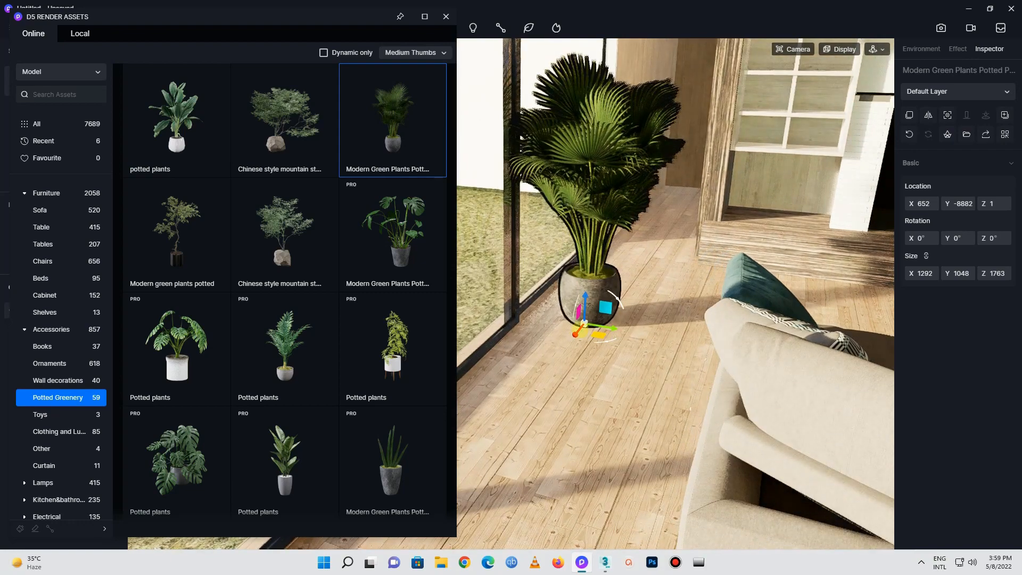
pyautogui.moveTo(568, 343)
pyautogui.mouseDown()
pyautogui.moveTo(562, 359)
pyautogui.moveTo(579, 345)
pyautogui.mouseUp()
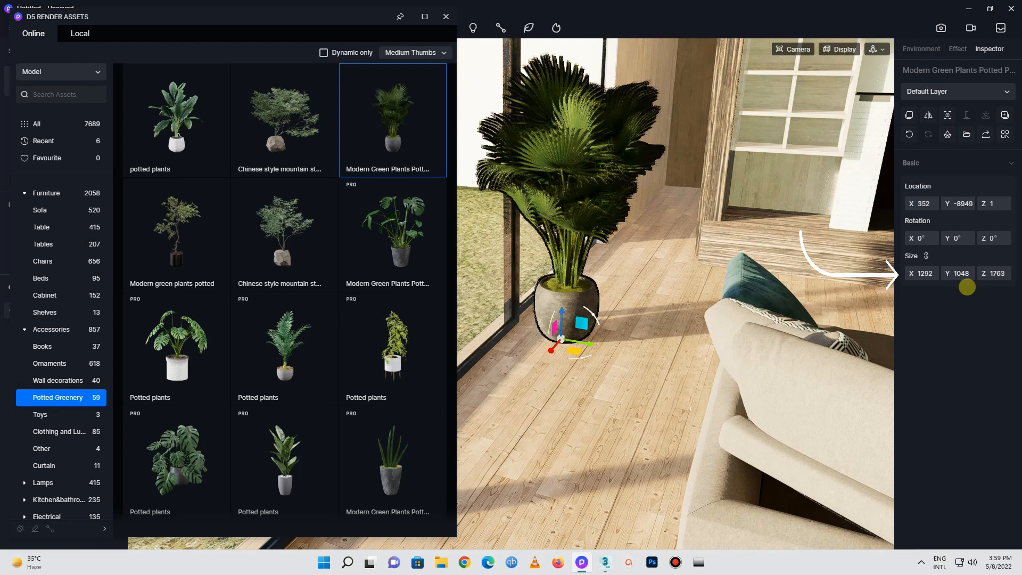
pyautogui.moveTo(889, 284); pyautogui.dragTo(669, 328)
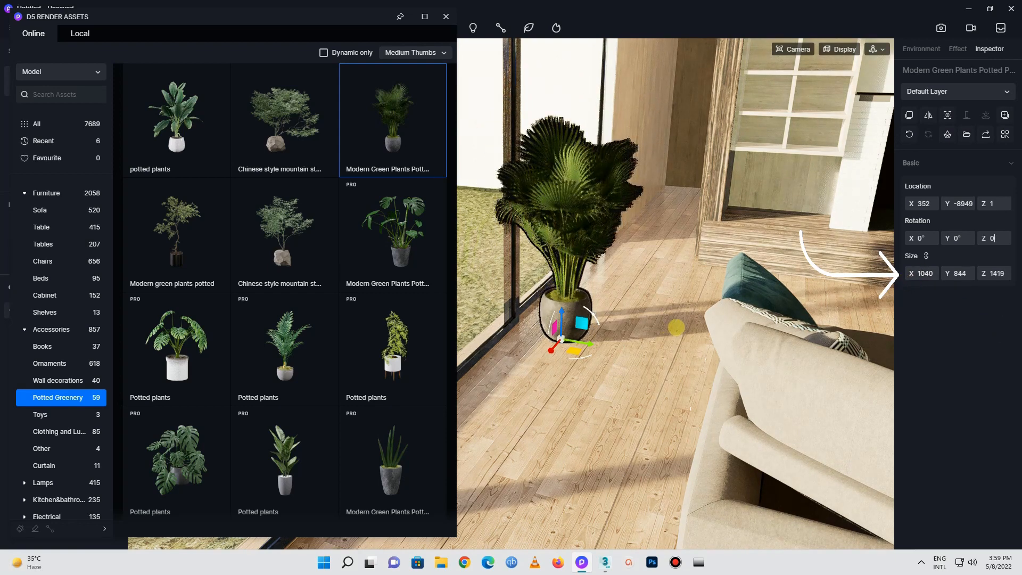
# Place the broad-leaved Modern Green Plants Potted model on the floor near the palm at about X -968, Y -8799
pyautogui.click(406, 234)
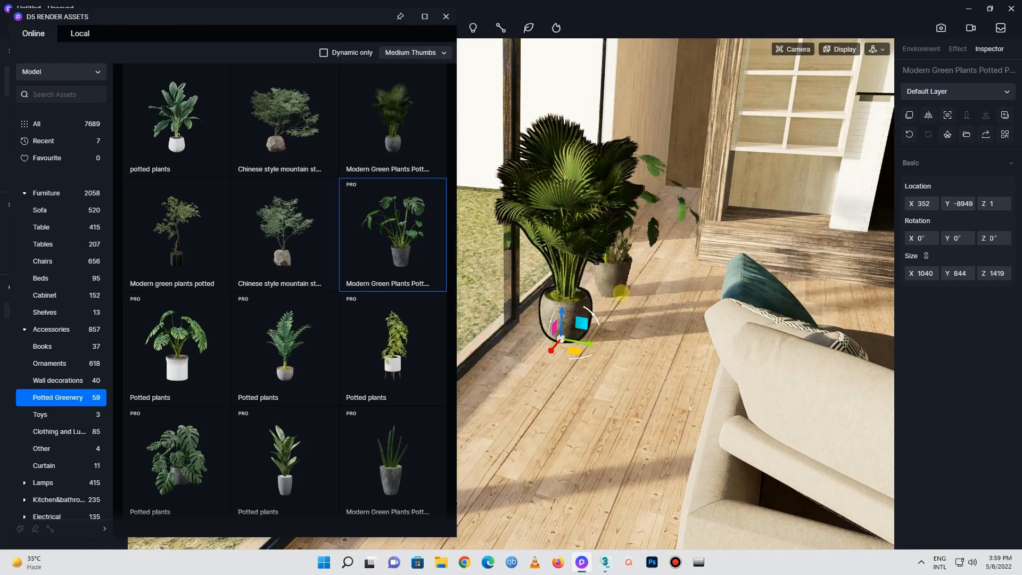
pyautogui.scroll(-1, 626, 274)
pyautogui.scroll(-3, 626, 274)
pyautogui.click(556, 392)
pyautogui.moveTo(579, 394); pyautogui.dragTo(570, 393)
# Place the white-pot Potted plants model on the long cabinet beside the shelves and scale it to 380 × 491 × 546
pyautogui.moveTo(748, 380); pyautogui.dragTo(896, 222, button='right')
pyautogui.scroll(4, 852, 213)
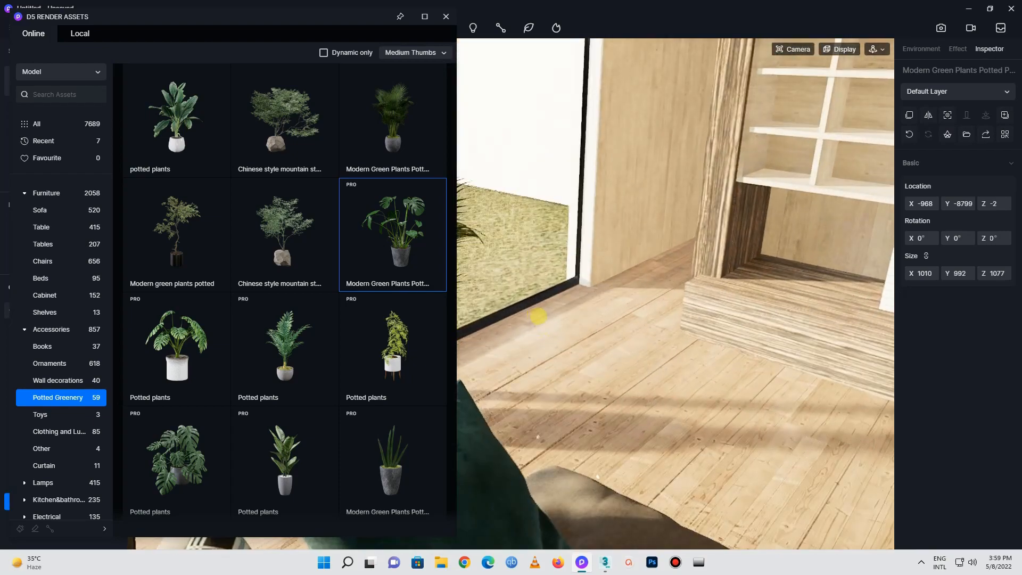
pyautogui.moveTo(534, 318); pyautogui.dragTo(955, 397, button='right')
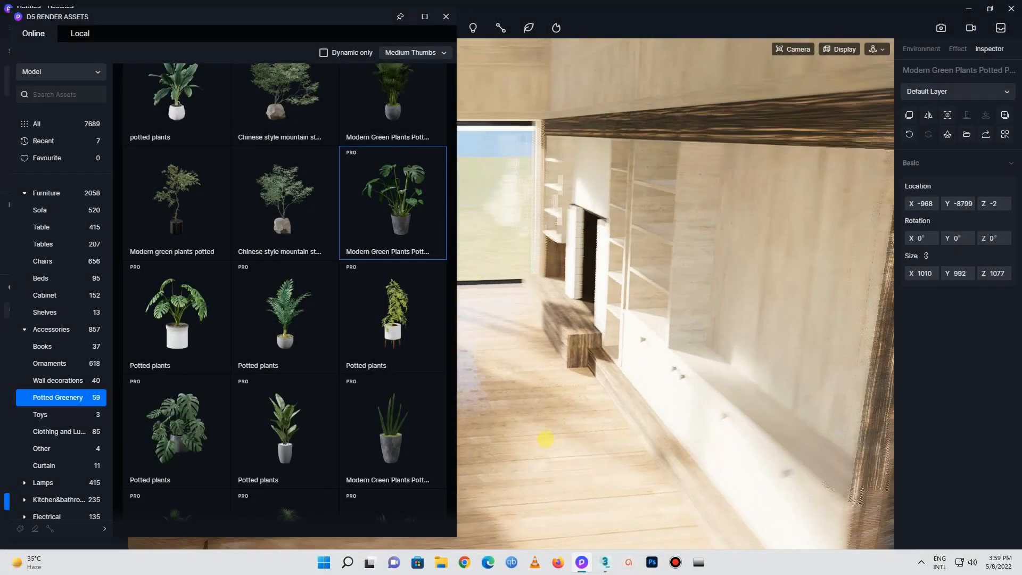
pyautogui.moveTo(545, 438); pyautogui.dragTo(654, 332, button='right')
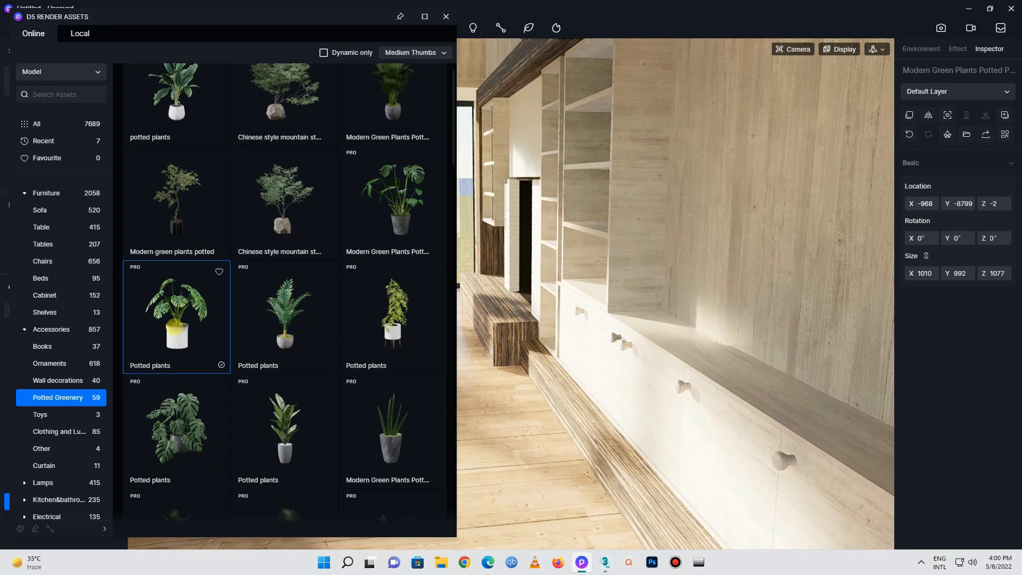
pyautogui.click(173, 323)
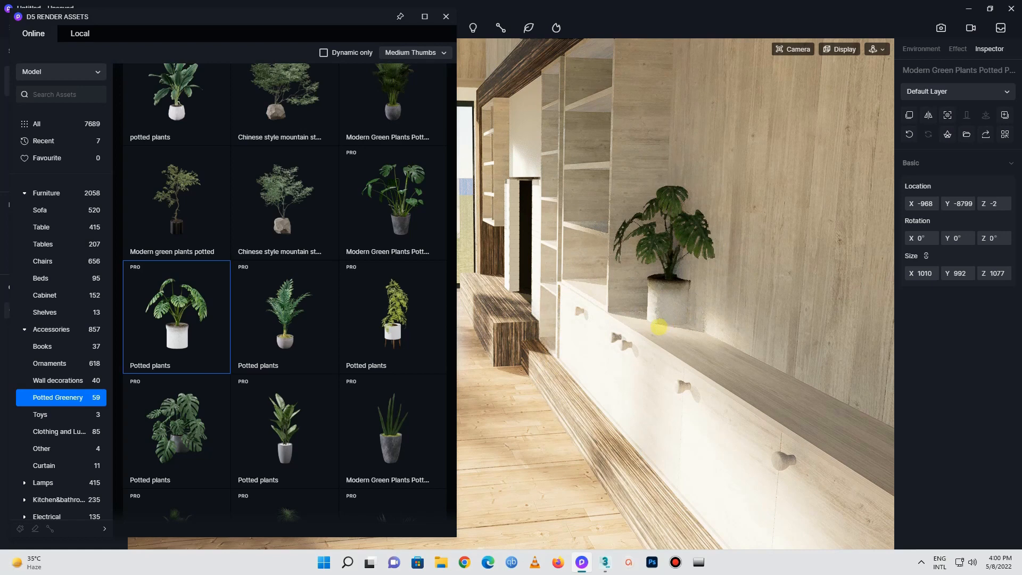
pyautogui.click(650, 325)
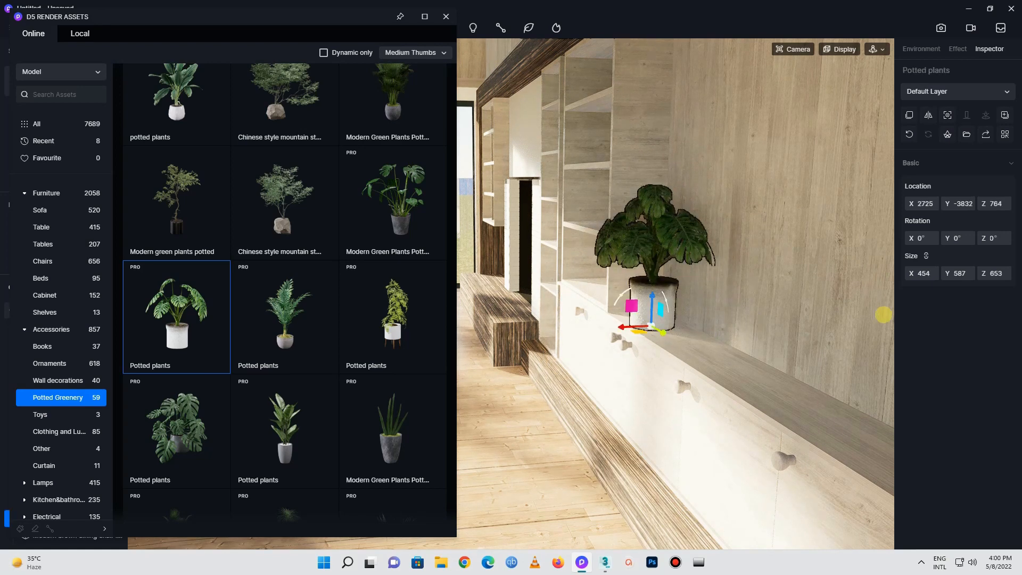
pyautogui.moveTo(912, 280); pyautogui.dragTo(869, 293)
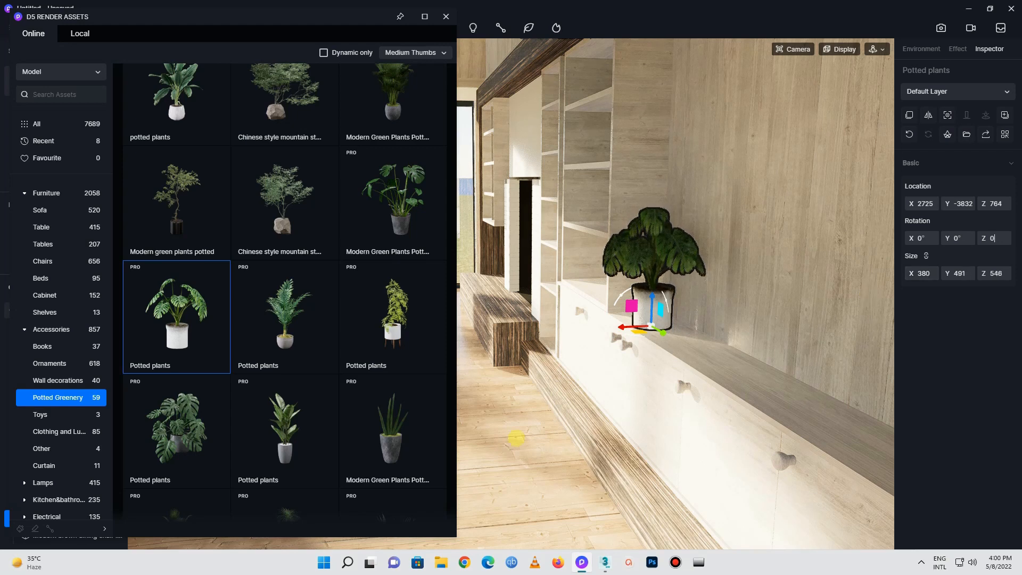
# Place the tall, upright-leaved Potted plants model beside the white-pot plant on the cabinet and scale it to 369 × 320 × 698
pyautogui.click(295, 427)
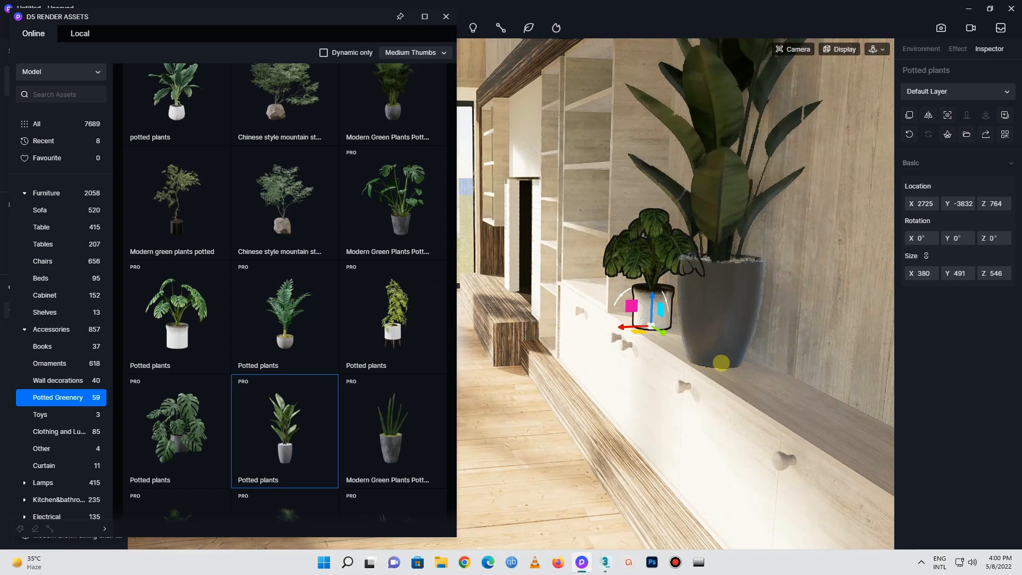
pyautogui.click(707, 352)
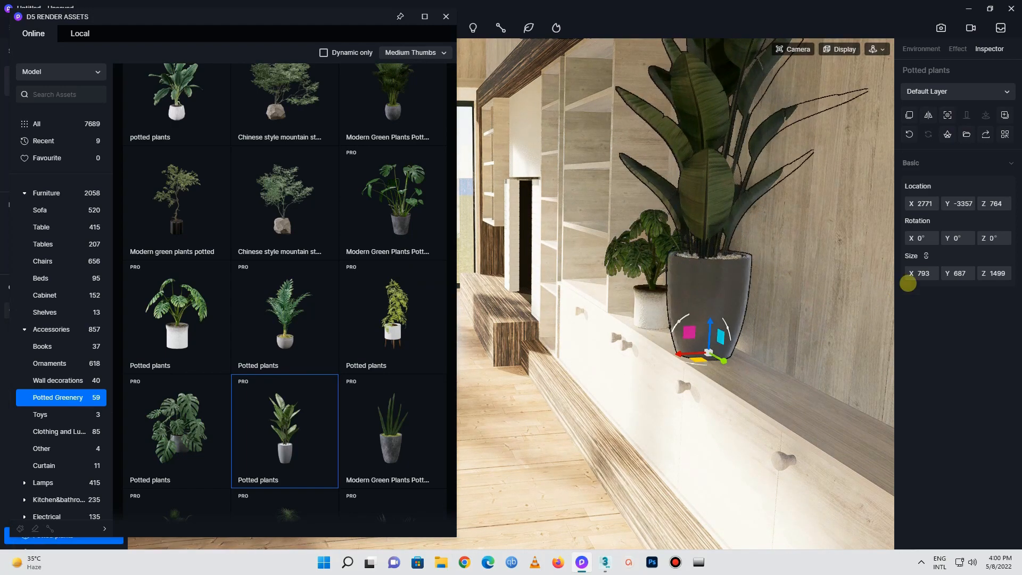
pyautogui.moveTo(914, 275); pyautogui.dragTo(506, 413)
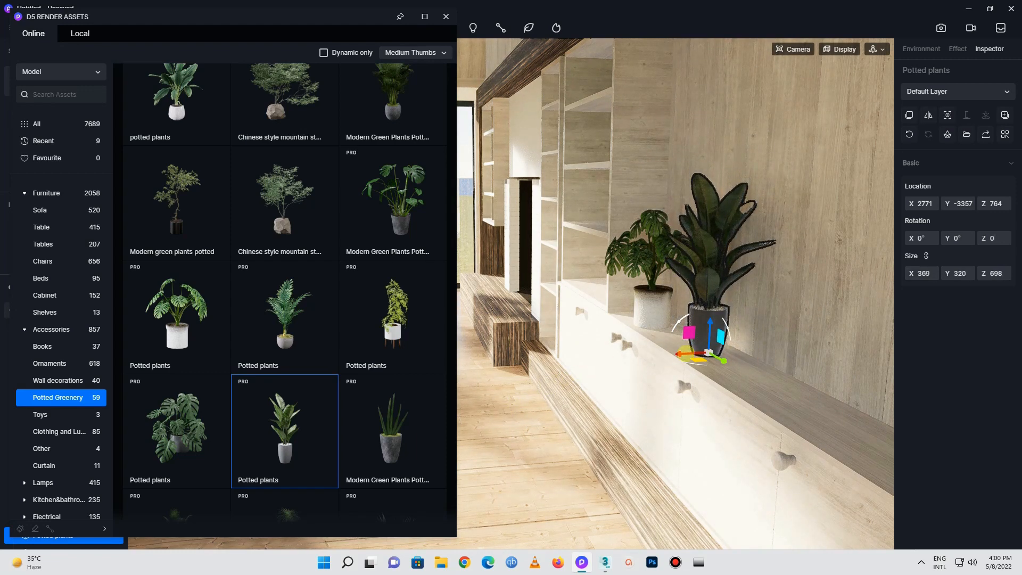
# Shift the tall plant along X to about 2732, roughly in line with the white-pot plant
pyautogui.moveTo(683, 356); pyautogui.dragTo(678, 358)
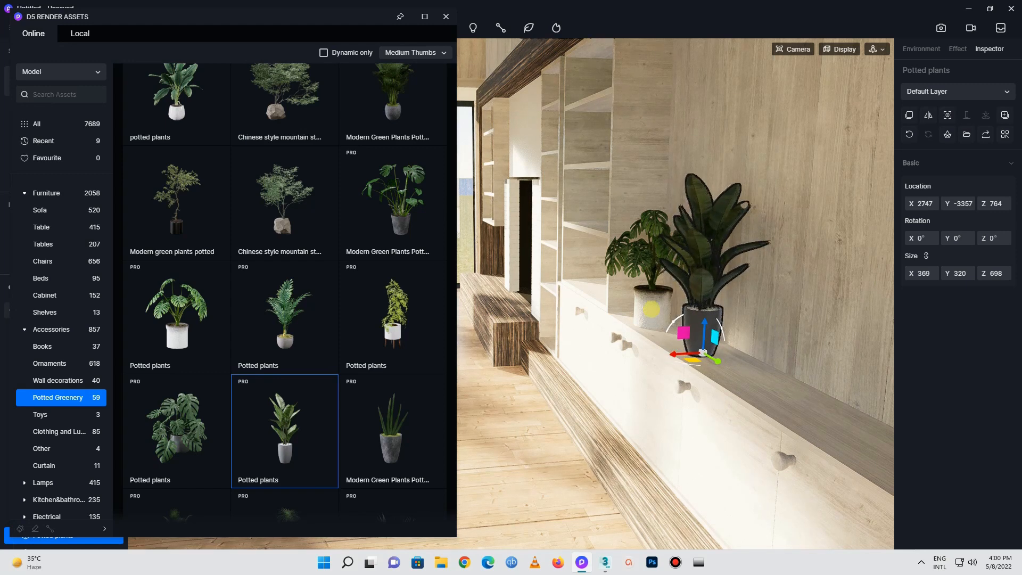
pyautogui.click(650, 310)
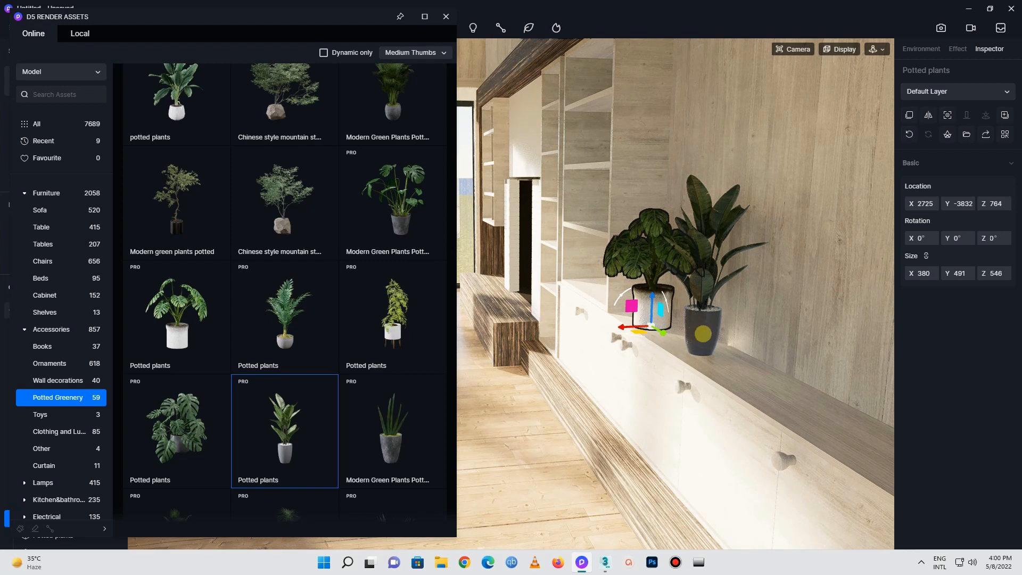
pyautogui.click(703, 334)
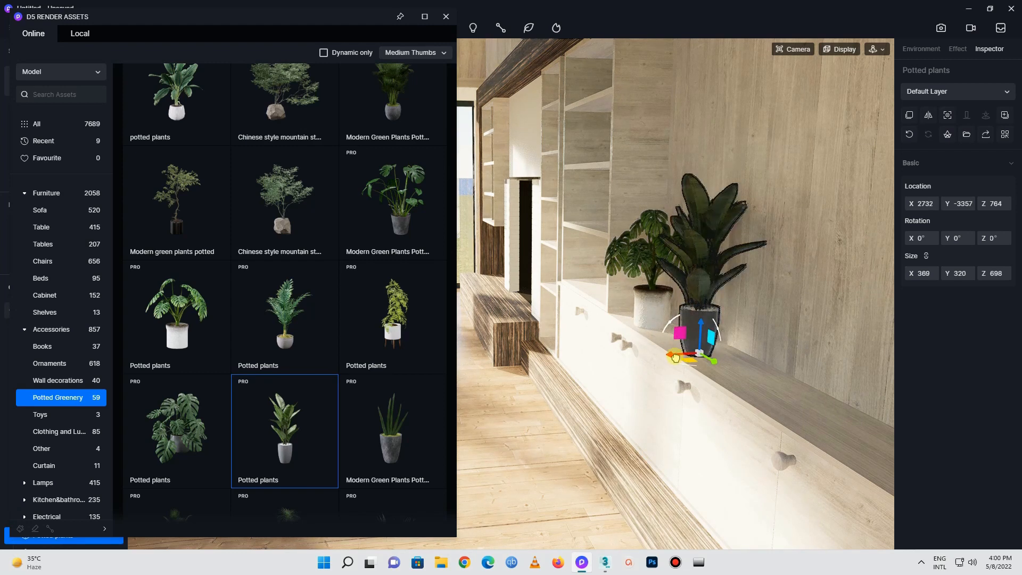
# Place the spiky-leaved Modern Green Plants Potted model on the cabinet at about X 2732, Y -2988, scaled to 186 × 252 × 579
pyautogui.click(394, 417)
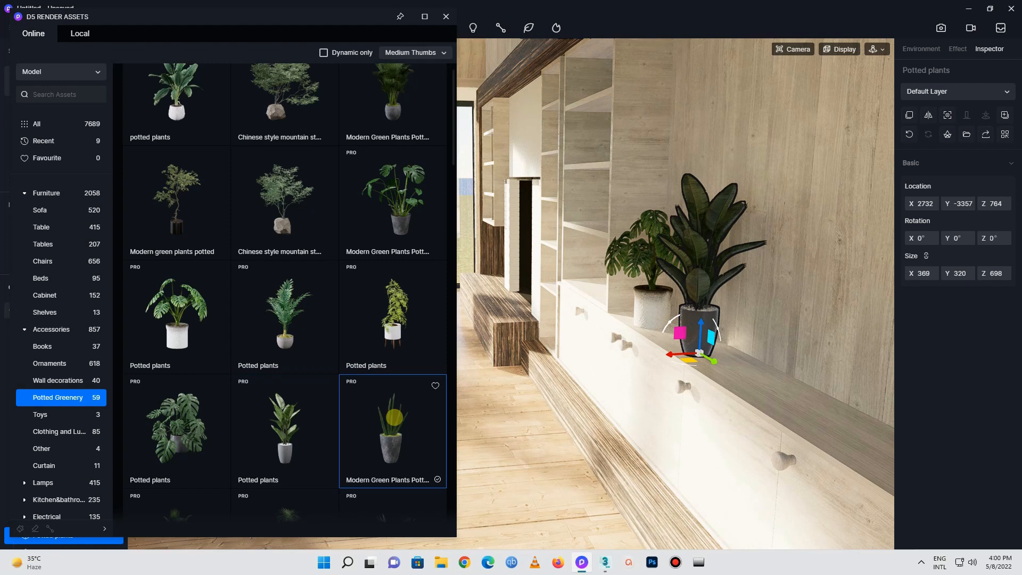
pyautogui.click(399, 425)
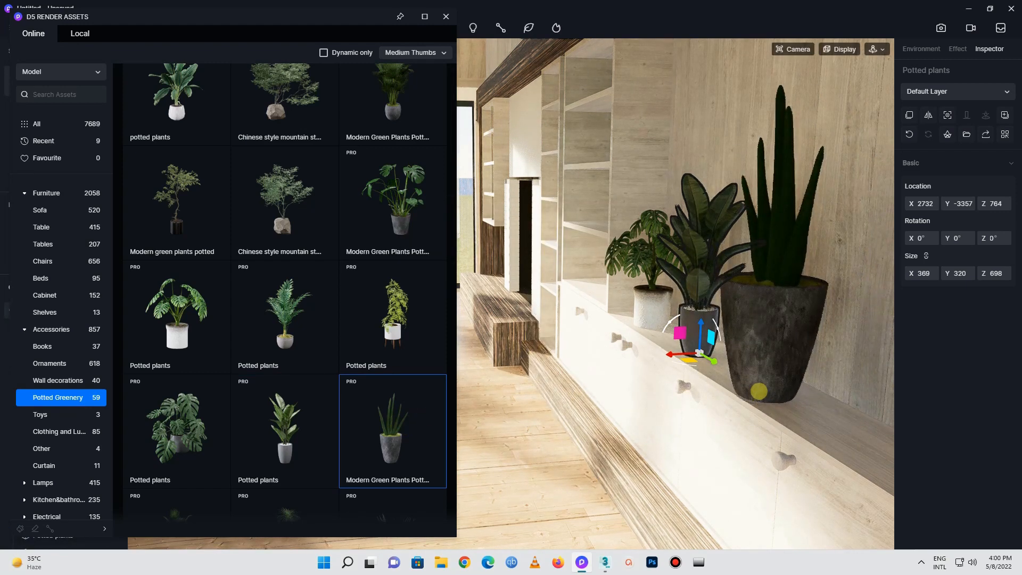
pyautogui.click(798, 357)
pyautogui.moveTo(907, 280); pyautogui.dragTo(733, 380)
# Place the bowl-shaped-pot Modern Green Plants Potted model on the cabinet at about X 2733, Y -2585, scaled to 318 × 306 × 484
pyautogui.moveTo(730, 414); pyautogui.dragTo(901, 400, button='right')
pyautogui.moveTo(745, 372); pyautogui.dragTo(618, 387, button='right')
pyautogui.scroll(-5, 618, 387)
pyautogui.moveTo(820, 424); pyautogui.dragTo(991, 407, button='right')
pyautogui.scroll(8, 555, 436)
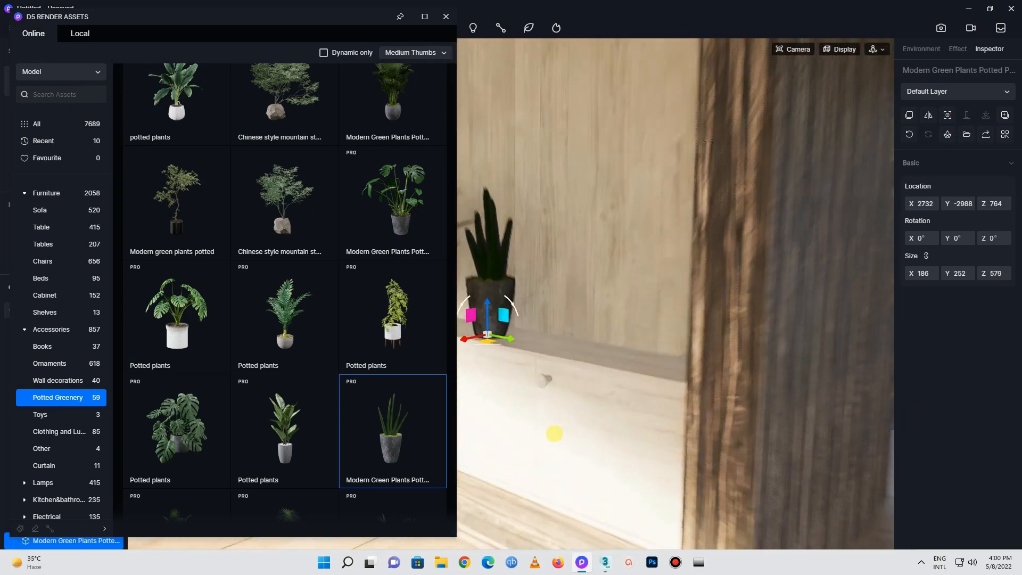
pyautogui.scroll(4, 554, 381)
pyautogui.scroll(-3, 772, 430)
pyautogui.scroll(-6, 200, 292)
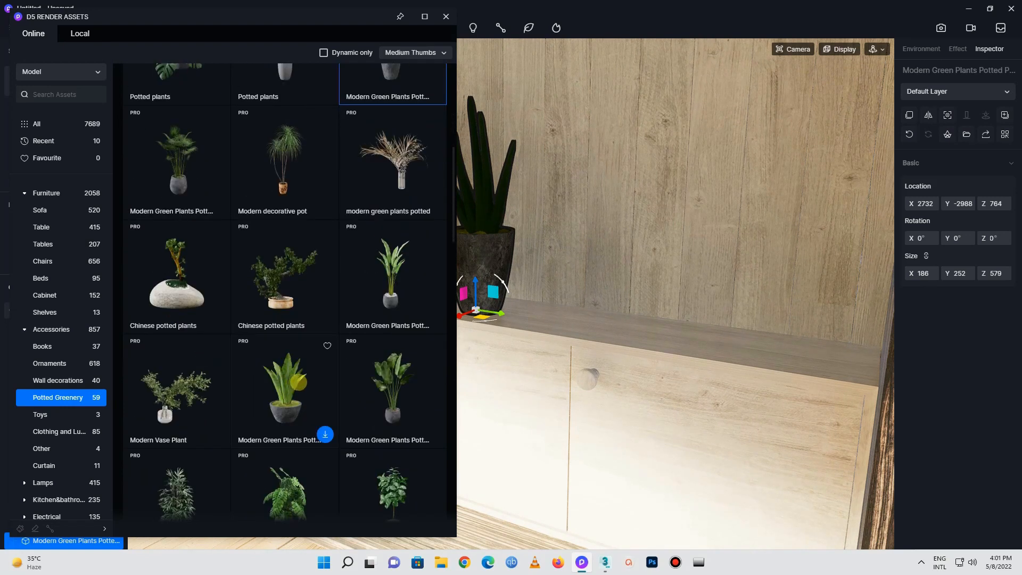
pyautogui.click(298, 382)
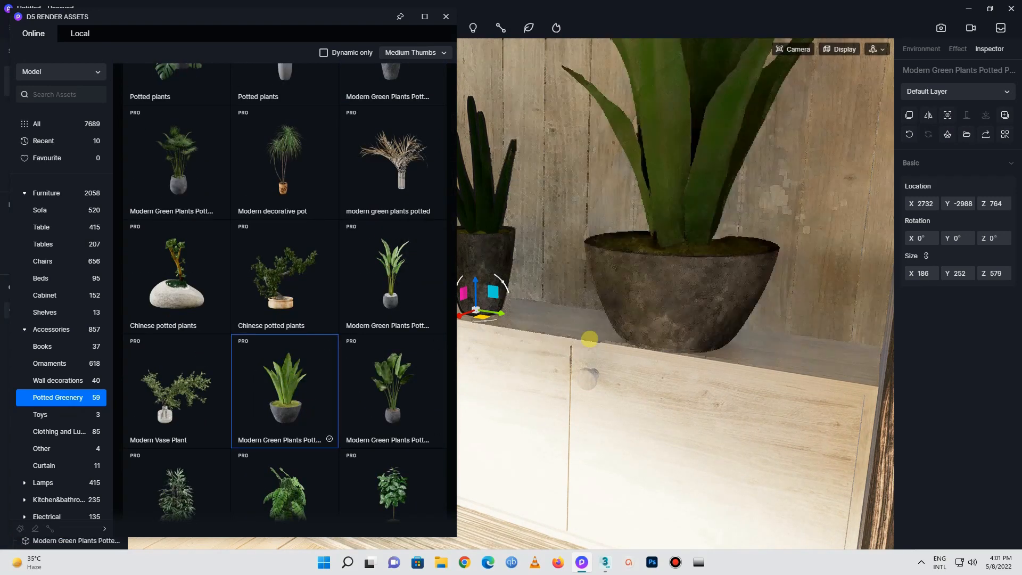
pyautogui.click(643, 333)
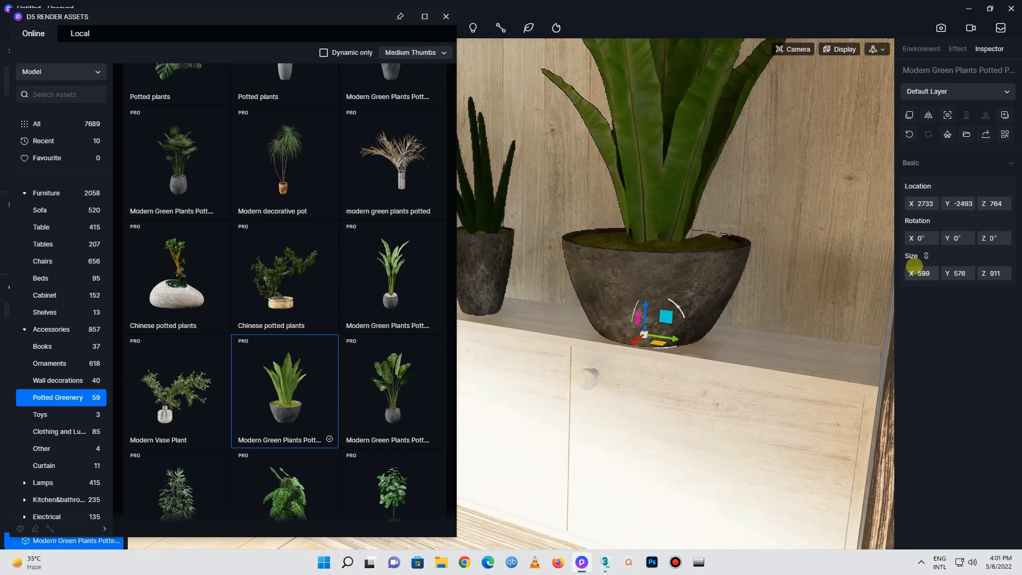
pyautogui.moveTo(904, 276); pyautogui.dragTo(640, 334)
# Download the glass Modern Vase Plant, place it at the end of the cabinet's plant row at about X 2804, Y -2285, and close the asset library
pyautogui.scroll(-2, 337, 353)
pyautogui.scroll(-6, 337, 353)
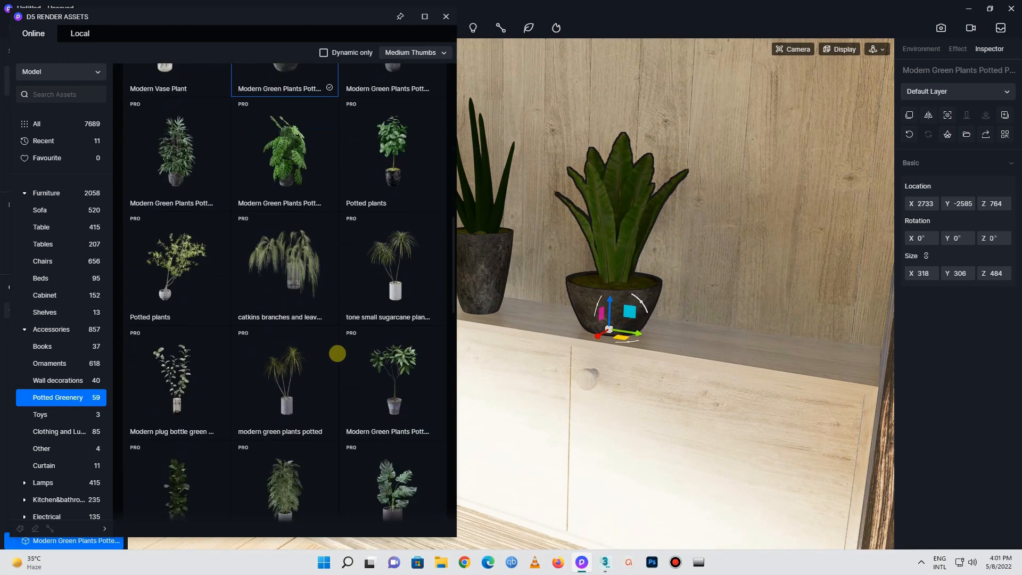
pyautogui.scroll(-1, 336, 354)
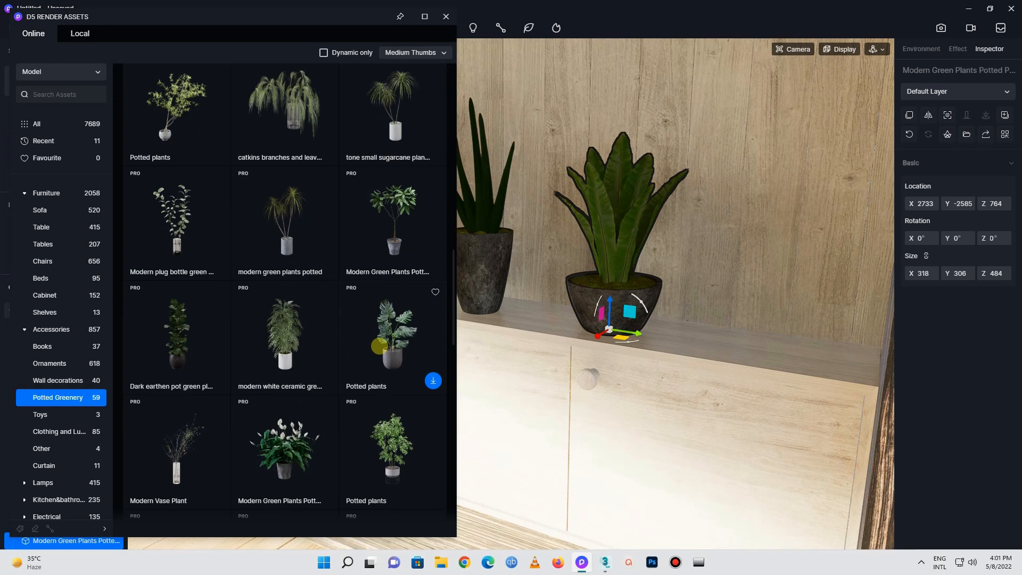
pyautogui.scroll(-1, 386, 344)
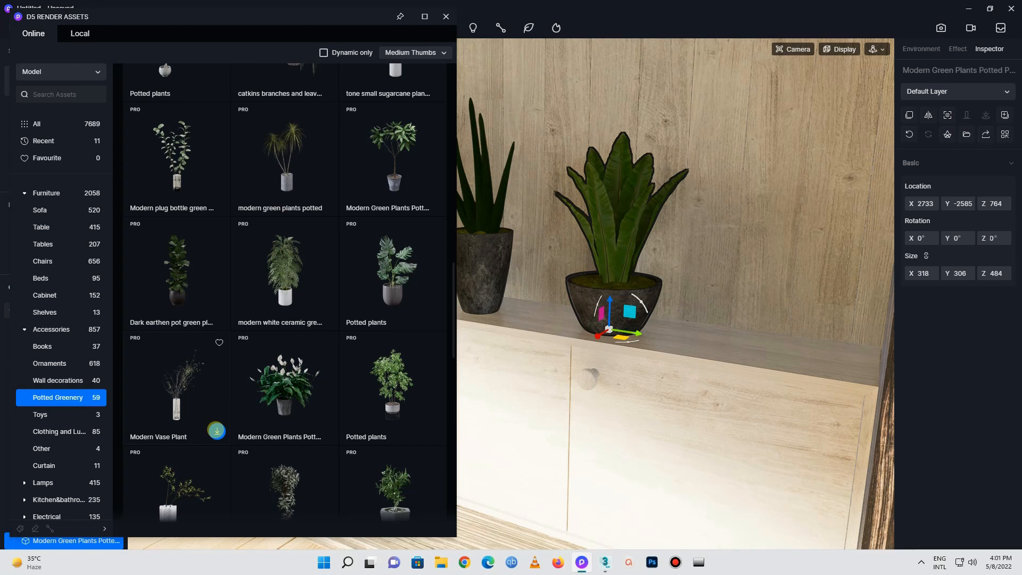
pyautogui.click(214, 434)
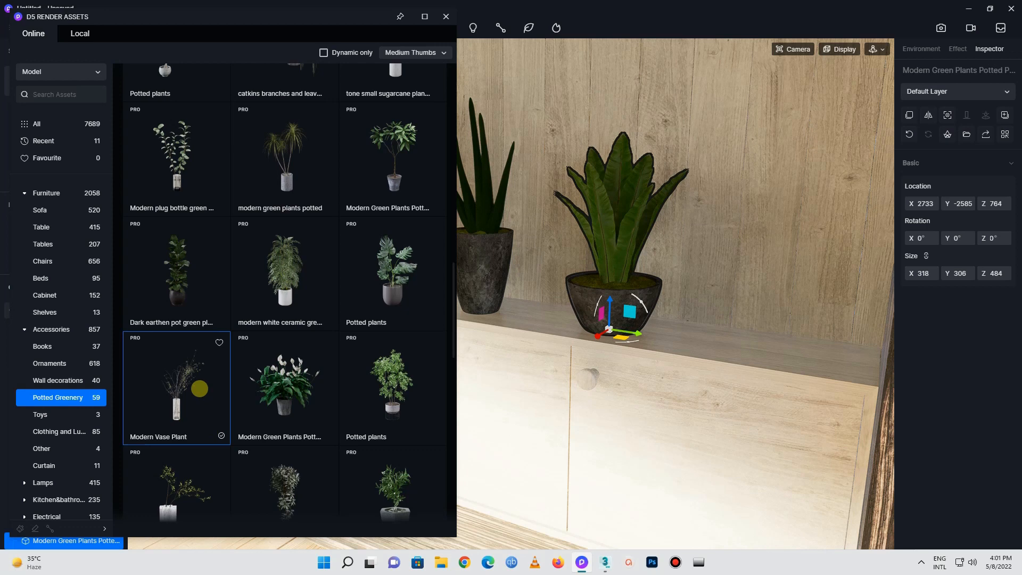
pyautogui.click(199, 388)
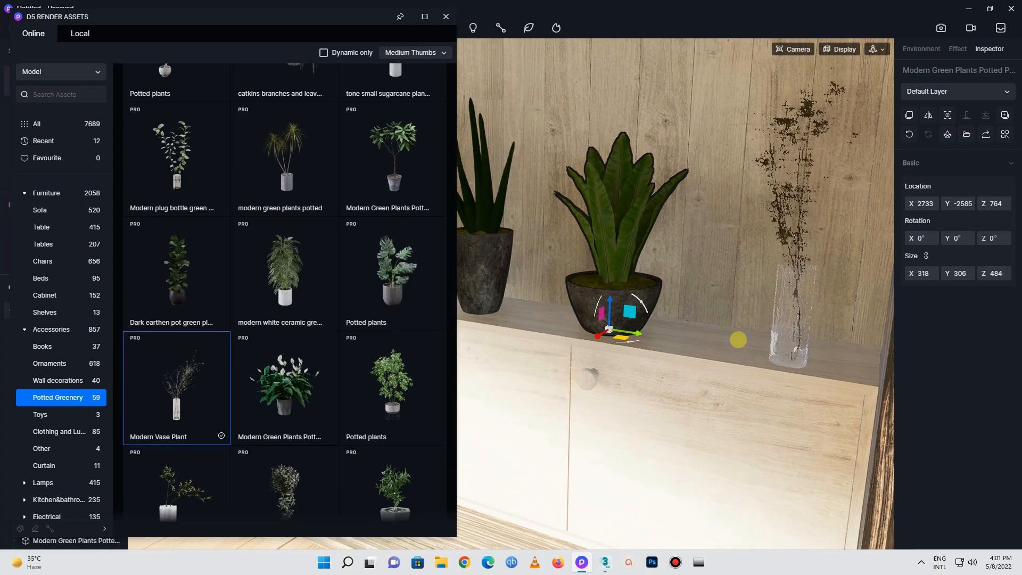
pyautogui.click(738, 340)
pyautogui.moveTo(729, 387); pyautogui.dragTo(882, 364, button='right')
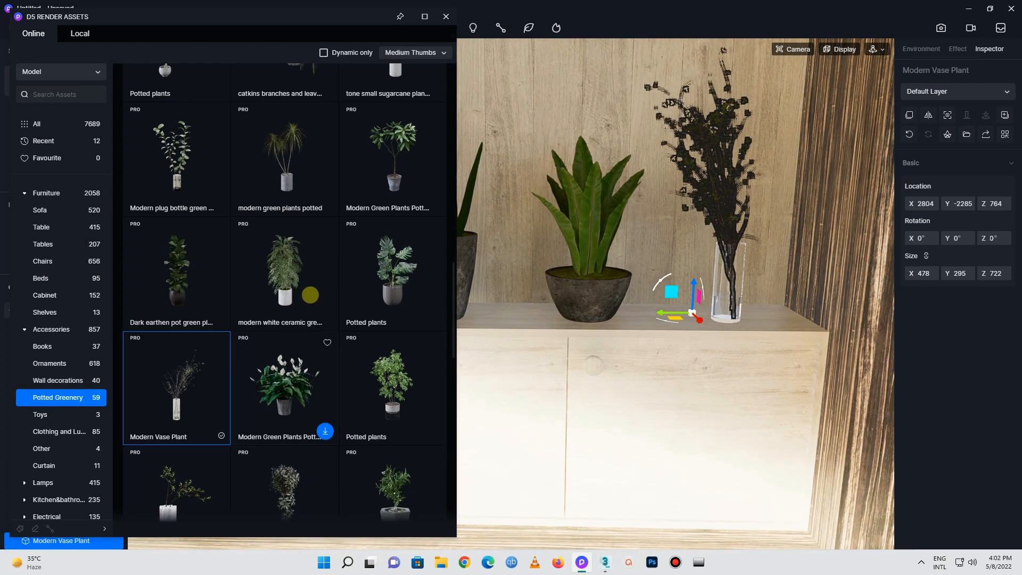
pyautogui.scroll(-3, 310, 294)
pyautogui.moveTo(804, 427); pyautogui.dragTo(907, 374, button='right')
pyautogui.scroll(-3, 908, 374)
pyautogui.moveTo(586, 346); pyautogui.dragTo(536, 333, button='right')
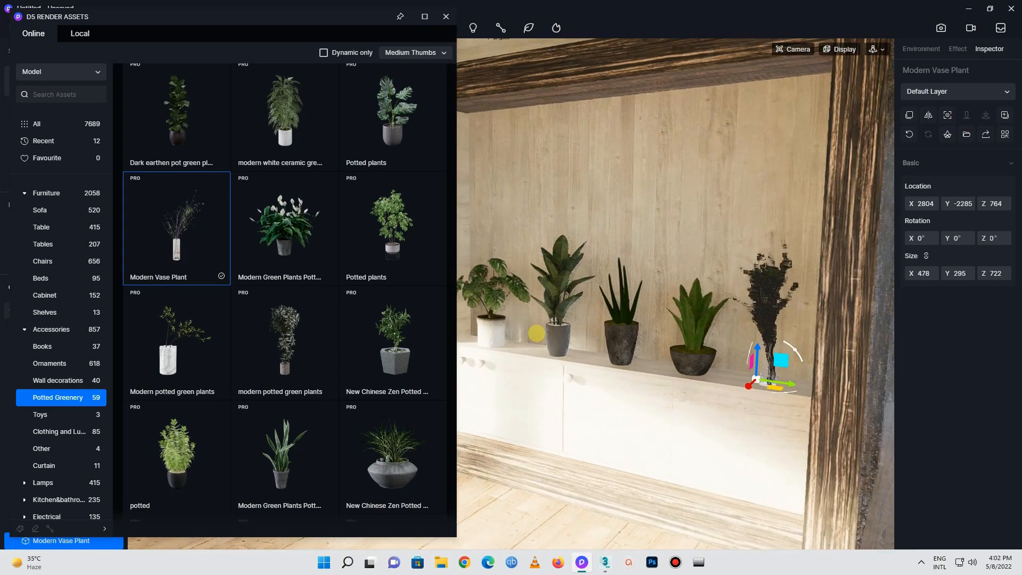
pyautogui.click(445, 17)
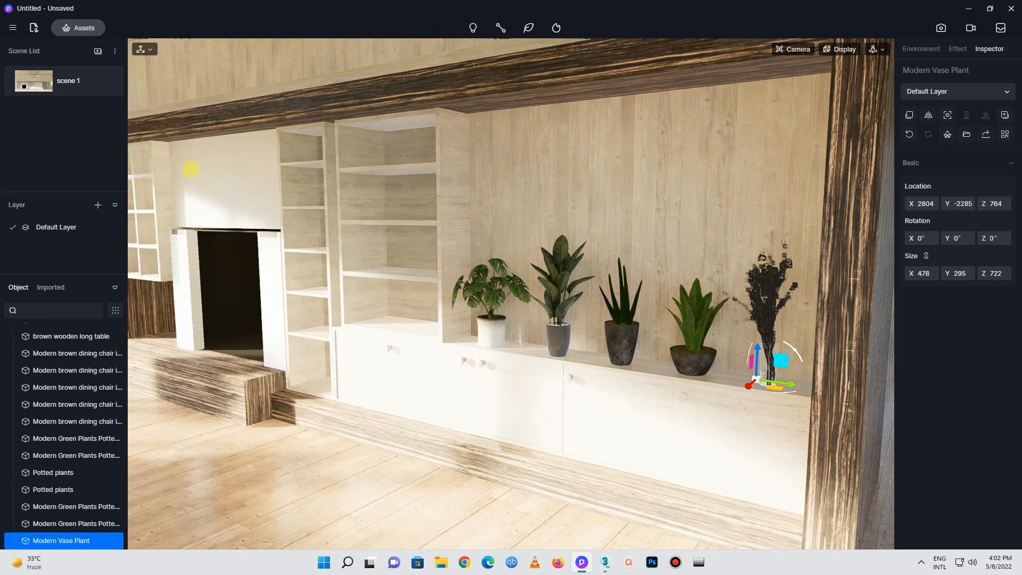
# Reopen the asset library facing the empty shelves and browse the Vine category of the Nature models
pyautogui.scroll(10, 186, 165)
pyautogui.moveTo(341, 261); pyautogui.dragTo(285, 256, button='right')
pyautogui.scroll(-5, 724, 386)
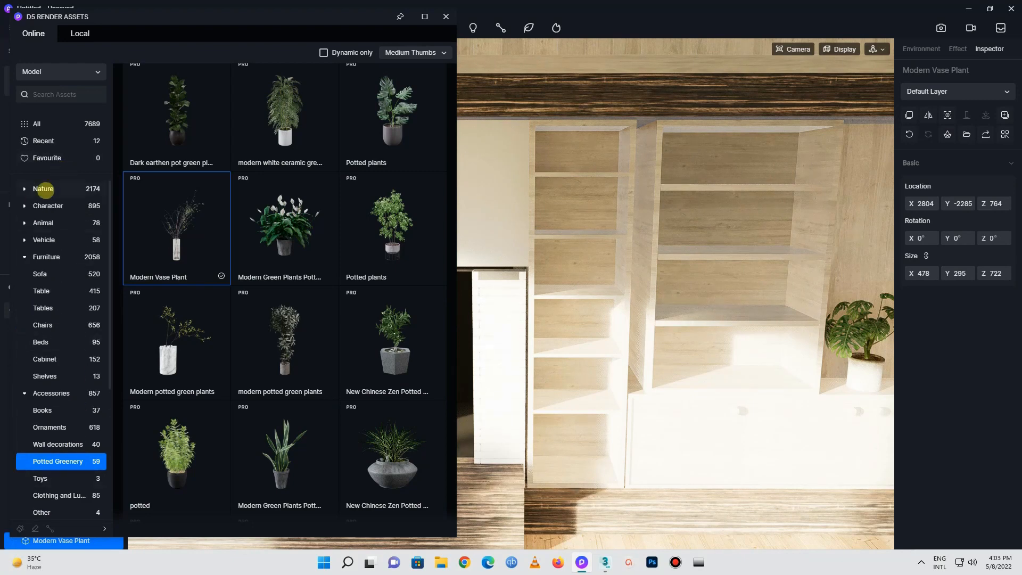
pyautogui.click(44, 189)
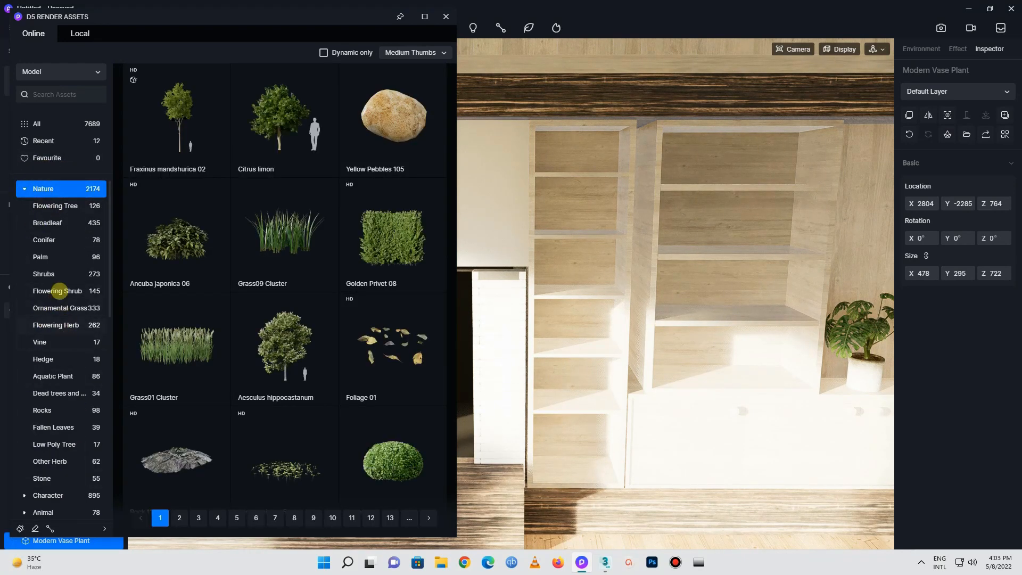
pyautogui.click(59, 341)
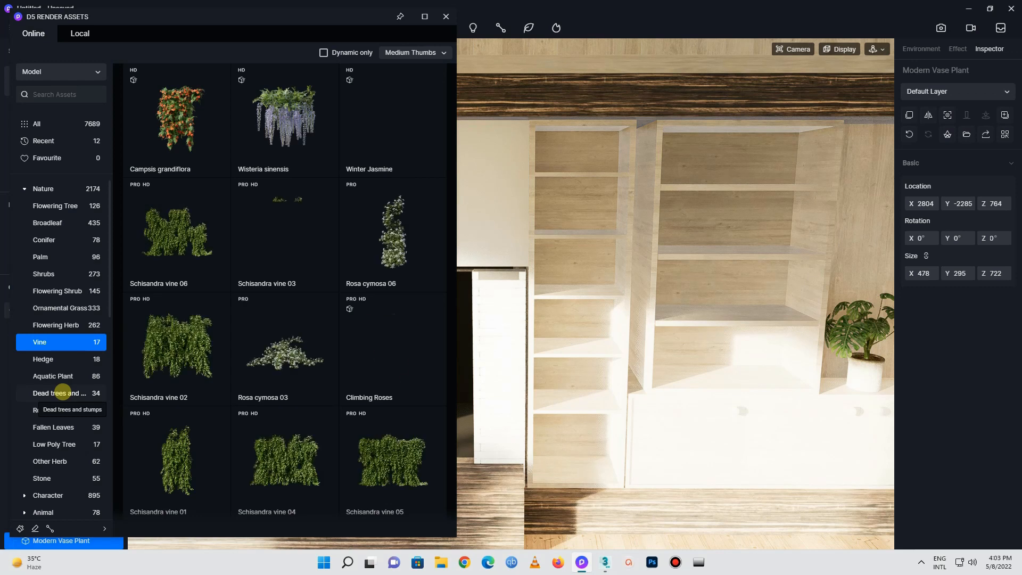
# Browse the dead trees and stumps models for logs that suit the fireplace
pyautogui.click(62, 393)
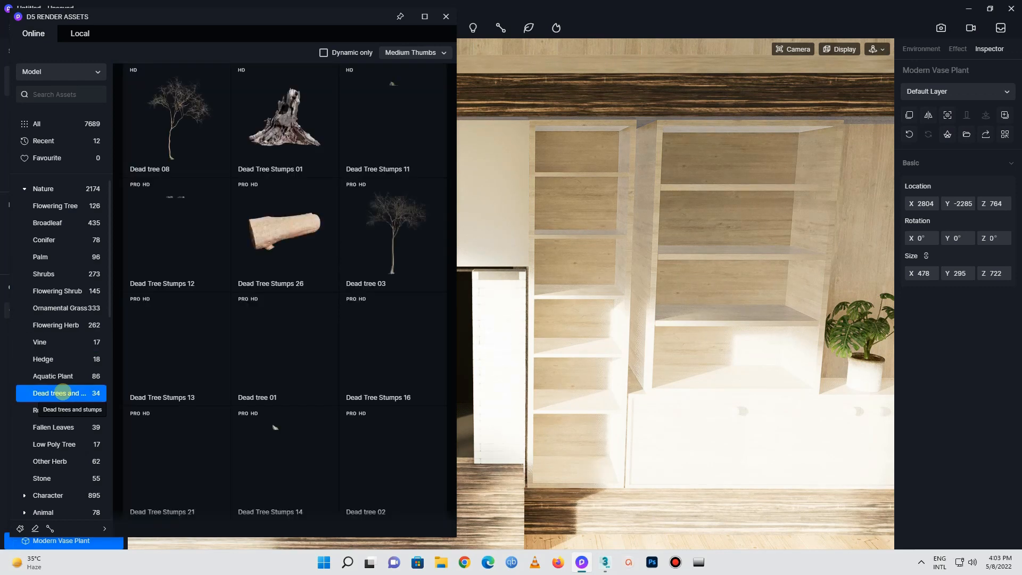
pyautogui.scroll(2, 759, 369)
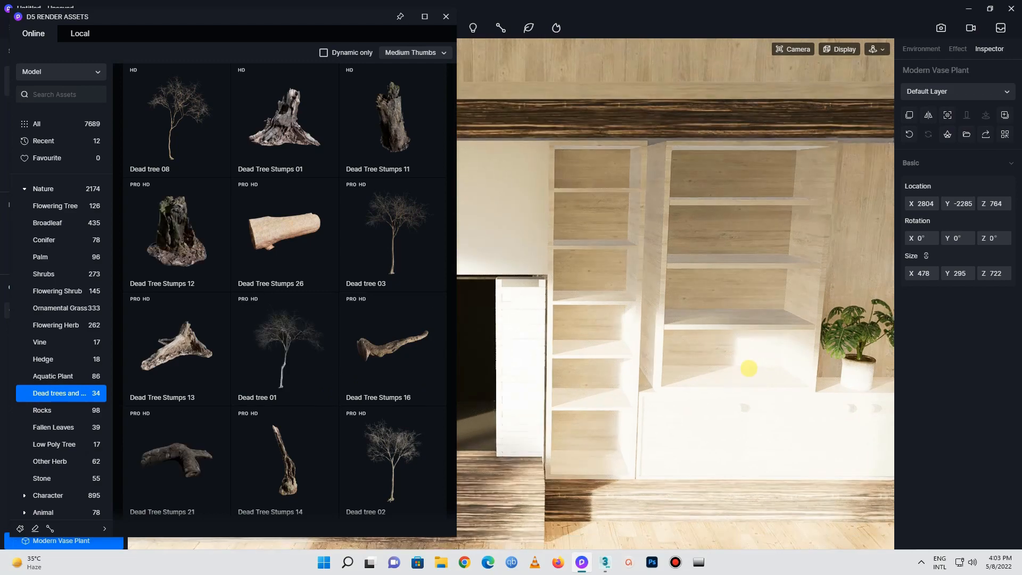
pyautogui.scroll(-2, 873, 347)
pyautogui.scroll(-3, 852, 348)
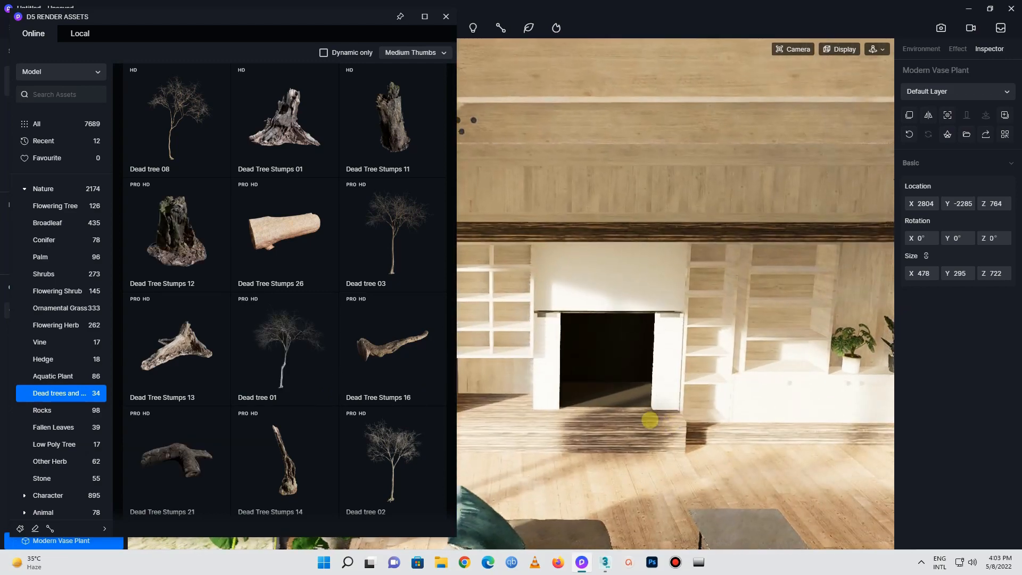
pyautogui.scroll(1, 587, 406)
pyautogui.scroll(2, 540, 449)
pyautogui.scroll(-3, 267, 327)
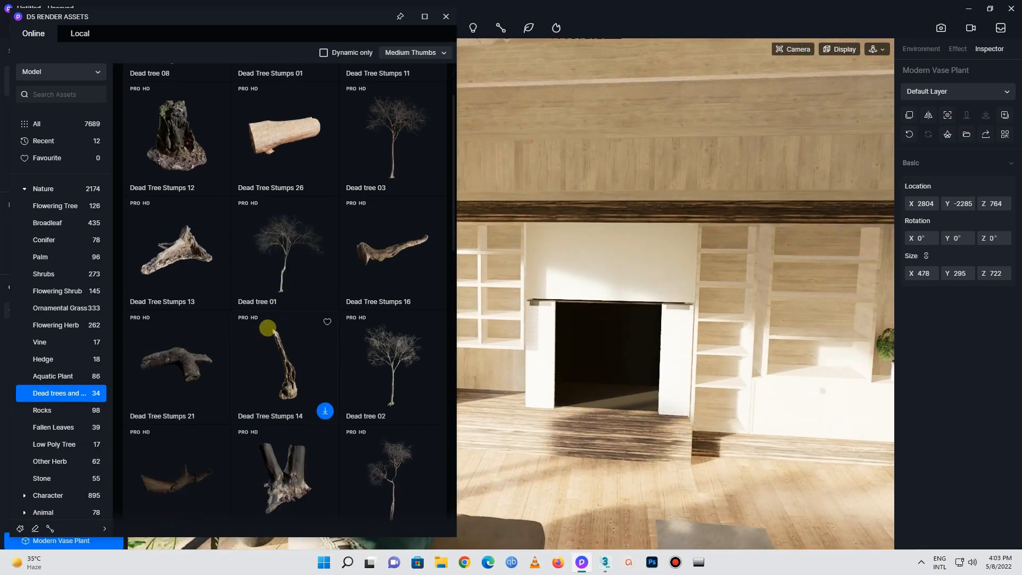
pyautogui.scroll(-5, 267, 327)
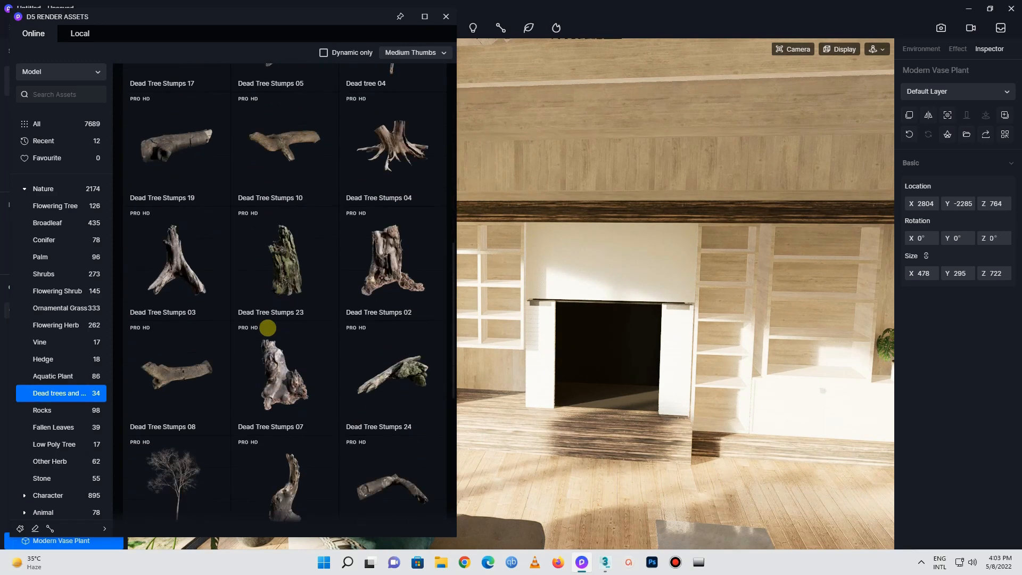
pyautogui.scroll(-2, 267, 326)
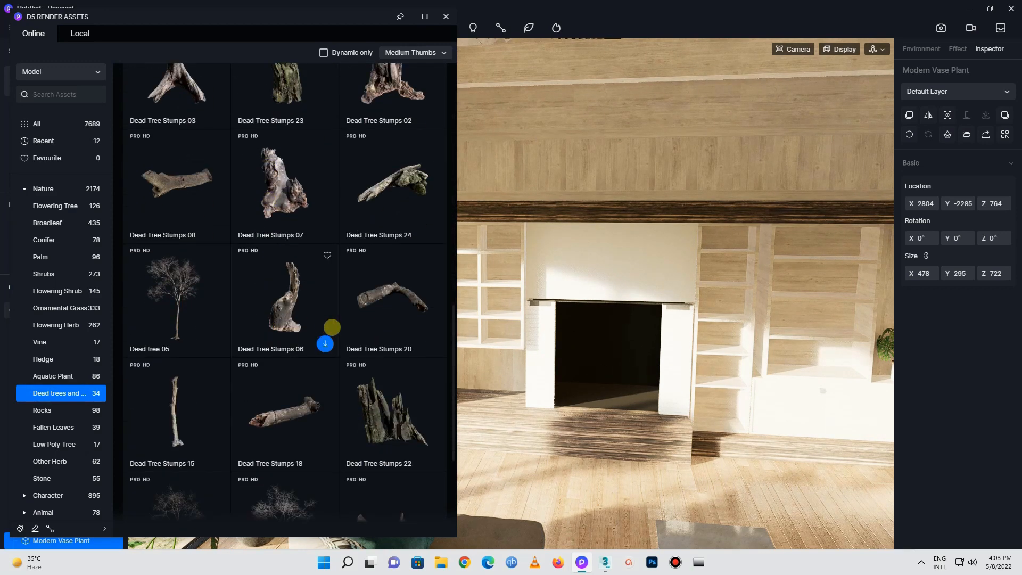
pyautogui.scroll(-2, 272, 402)
pyautogui.scroll(-3, 281, 367)
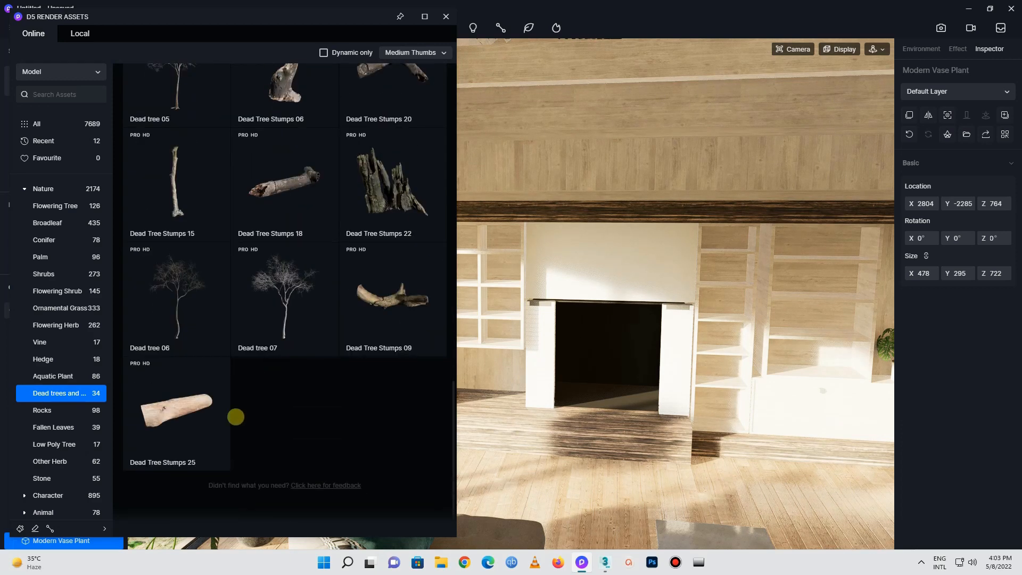
pyautogui.scroll(2, 346, 323)
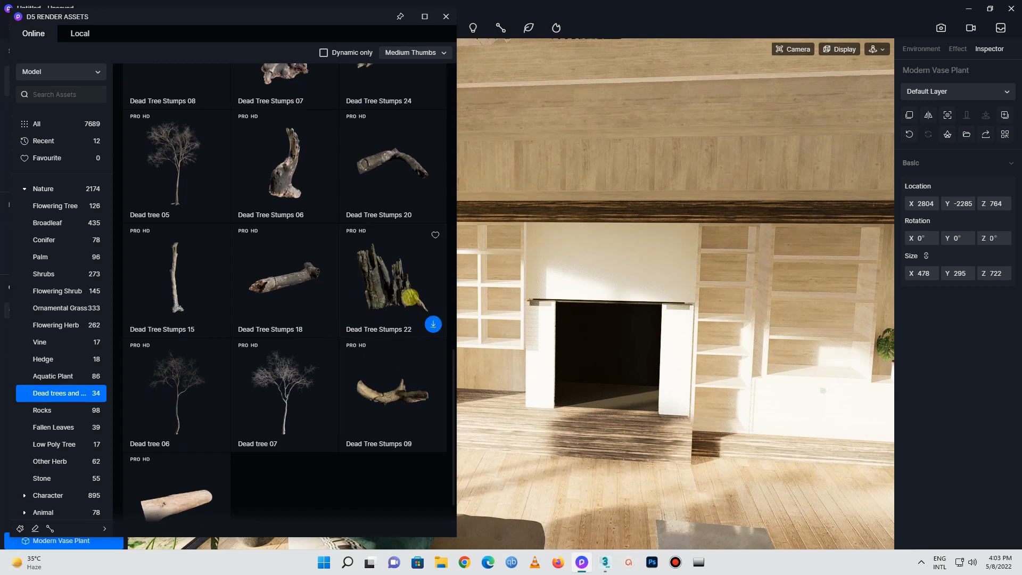
# Place three copies of Dead Tree Stumps 22 side by side at the fireplace opening
pyautogui.click(410, 297)
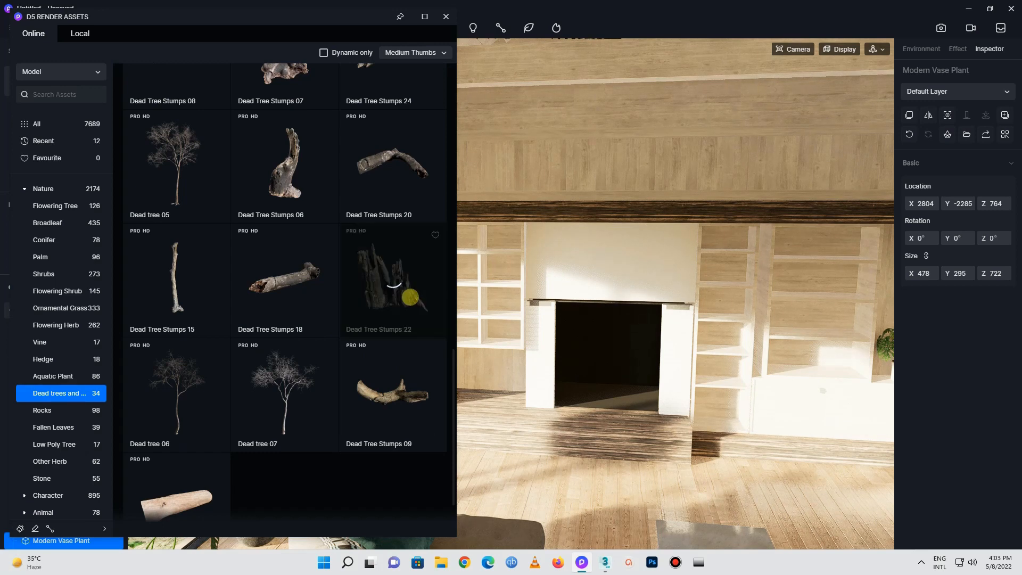
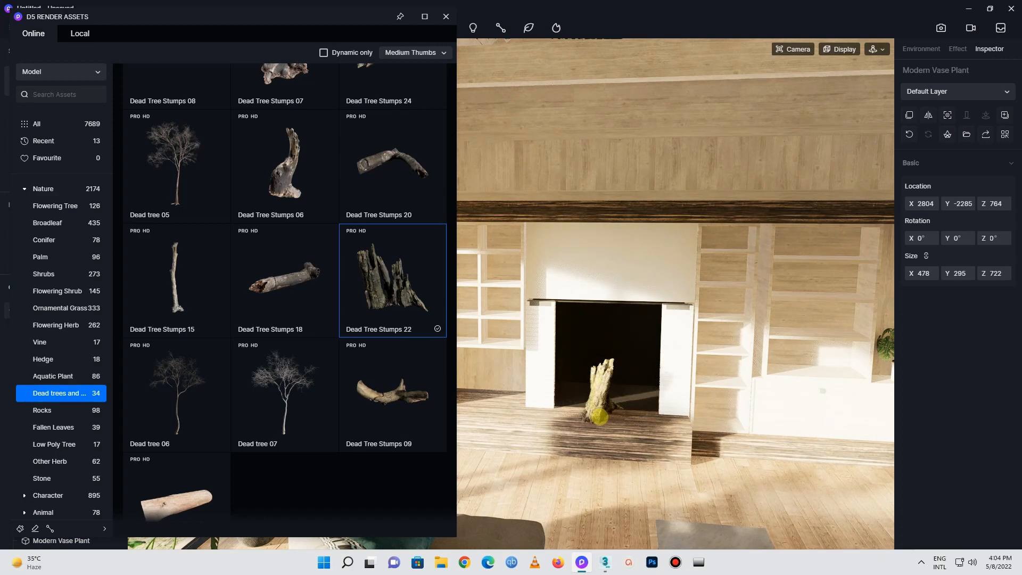
pyautogui.scroll(8, 607, 407)
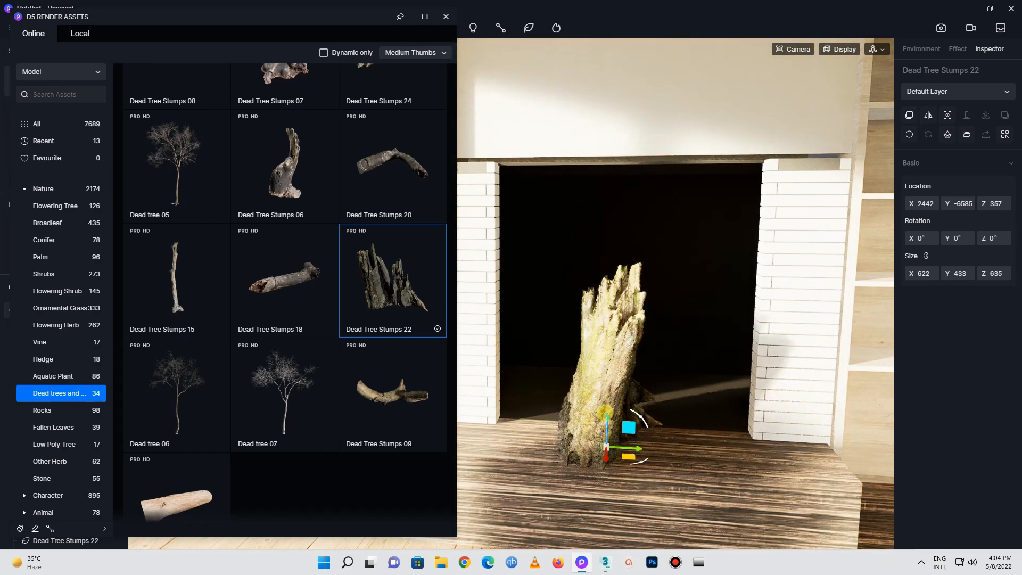
pyautogui.click(609, 463)
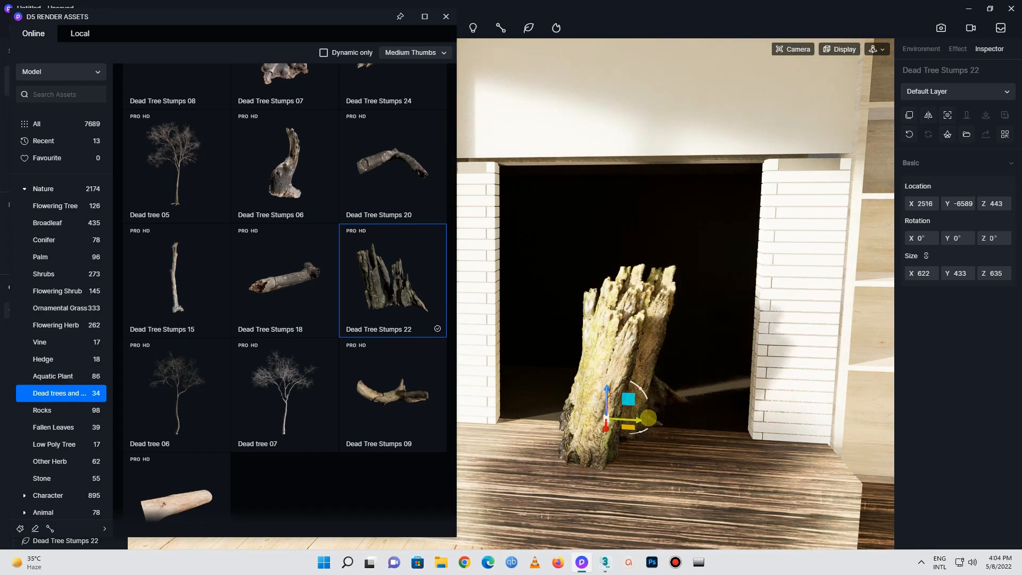
pyautogui.click(655, 417)
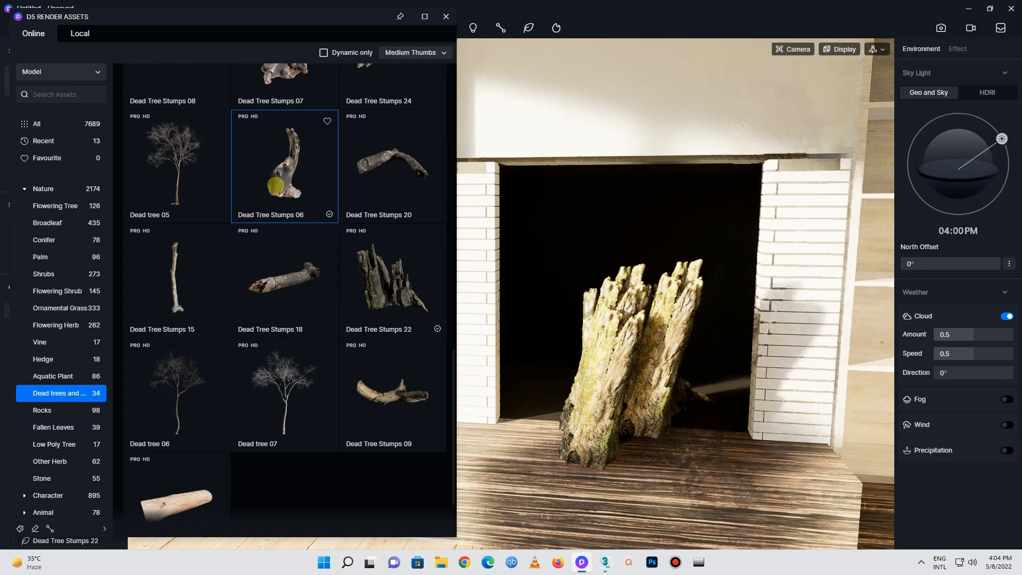
# Place Dead Tree Stumps 06 beside the other stumps and delete the rearmost copy of Dead Tree Stumps 22
pyautogui.click(649, 396)
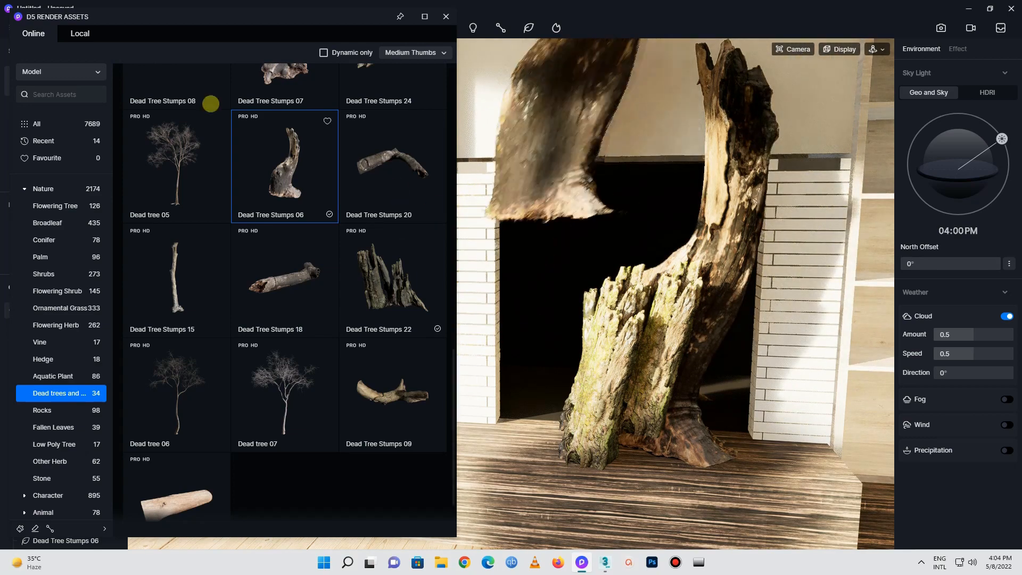
pyautogui.click(446, 17)
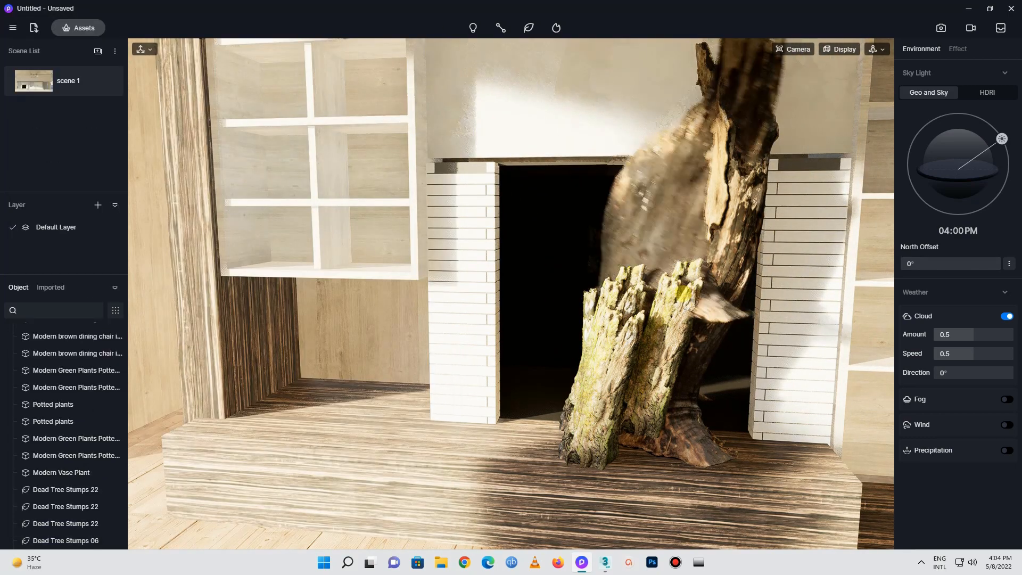
pyautogui.press('Escape')
pyautogui.click(680, 316)
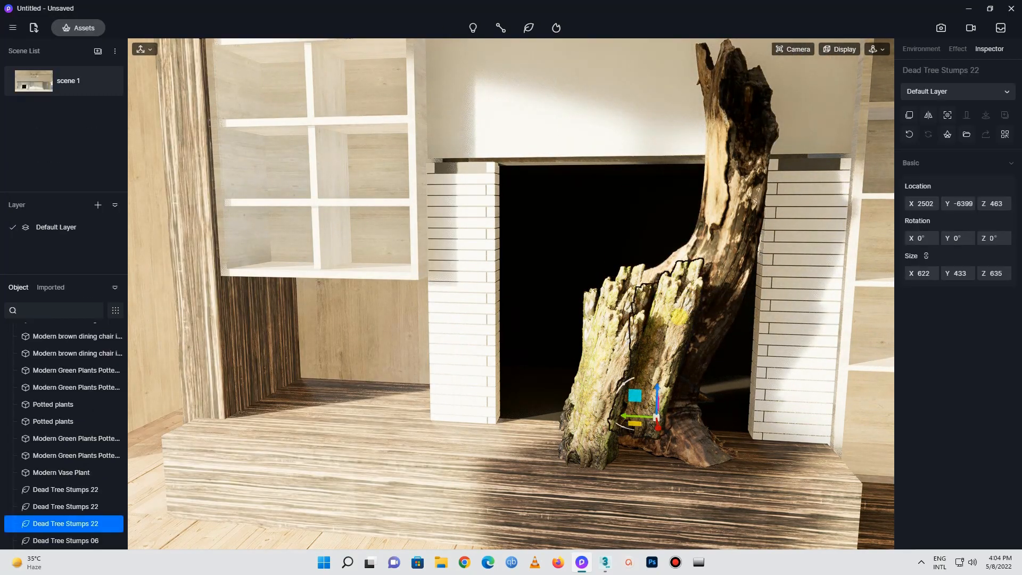
pyautogui.press('Delete')
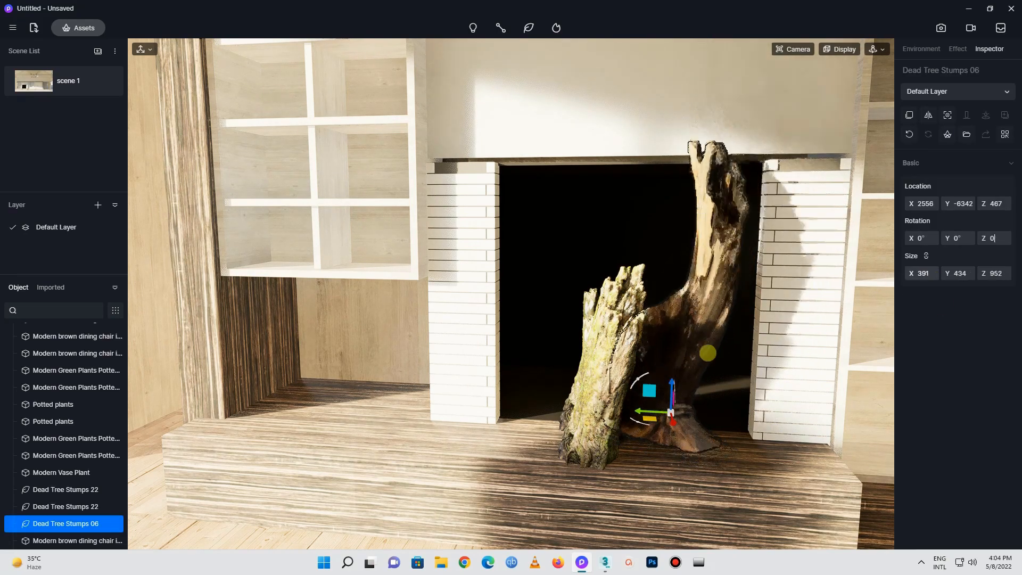
# Move the front Dead Tree Stumps 22 into the firebox and rotate it to about 325° around Z
pyautogui.click(606, 399)
pyautogui.moveTo(609, 452); pyautogui.dragTo(662, 486)
pyautogui.moveTo(745, 368); pyautogui.dragTo(837, 367, button='right')
pyautogui.click(612, 362)
pyautogui.click(994, 238)
pyautogui.moveTo(633, 405); pyautogui.dragTo(820, 422)
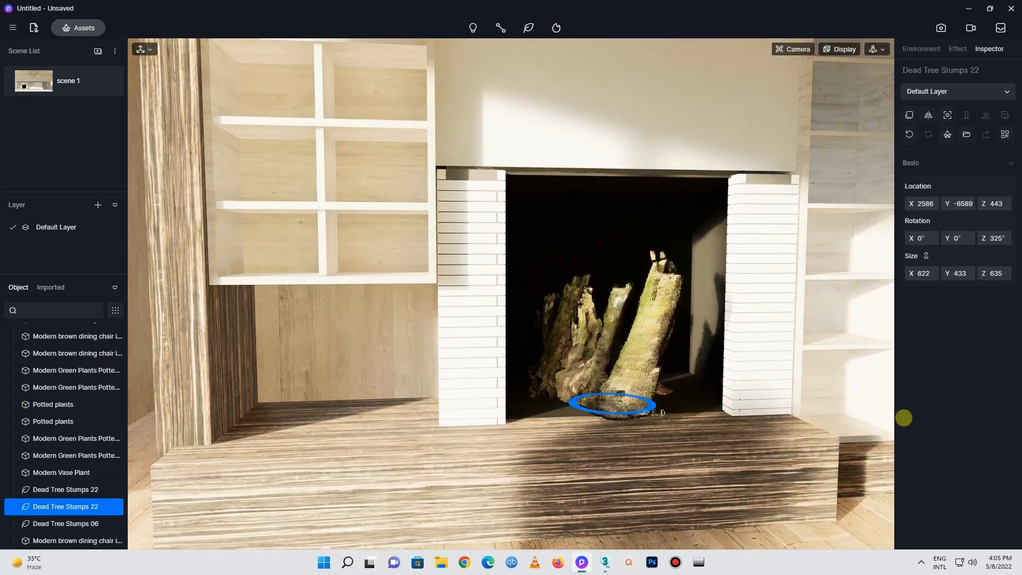
# Rotate and reposition the stumps into a tight upright cluster inside the fireplace
pyautogui.click(79, 28)
pyautogui.scroll(6, 221, 217)
pyautogui.click(221, 219)
pyautogui.click(176, 174)
pyautogui.click(612, 399)
pyautogui.click(994, 238)
pyautogui.moveTo(621, 372); pyautogui.dragTo(601, 303)
pyautogui.moveTo(601, 373); pyautogui.dragTo(532, 373, button='right')
# Place two Dead Tree Stumps 19 logs side by side in the niche under the shelves beside the fireplace
pyautogui.scroll(1, 176, 234)
pyautogui.click(176, 237)
pyautogui.scroll(3, 539, 384)
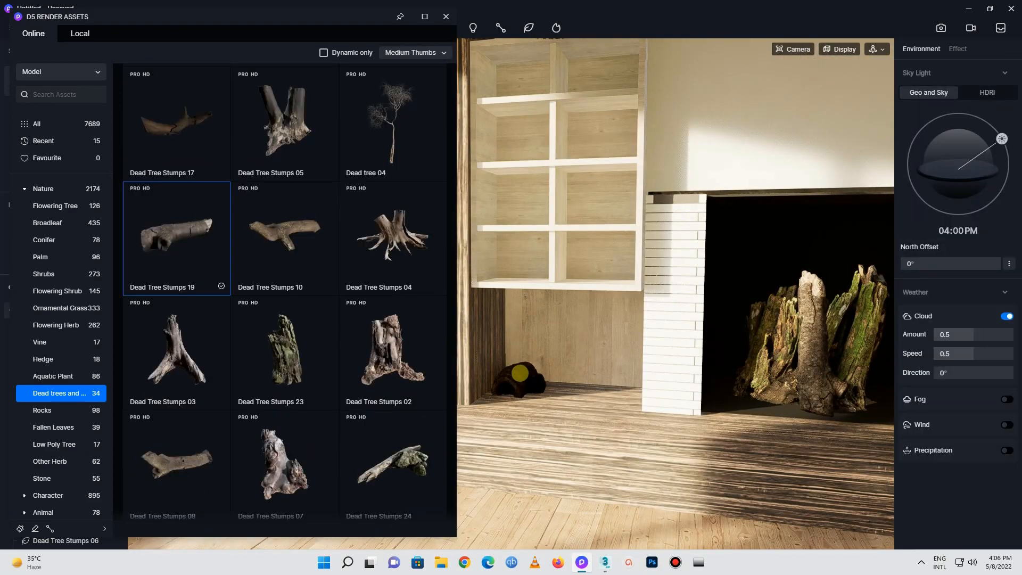
pyautogui.click(526, 364)
pyautogui.scroll(2, 523, 367)
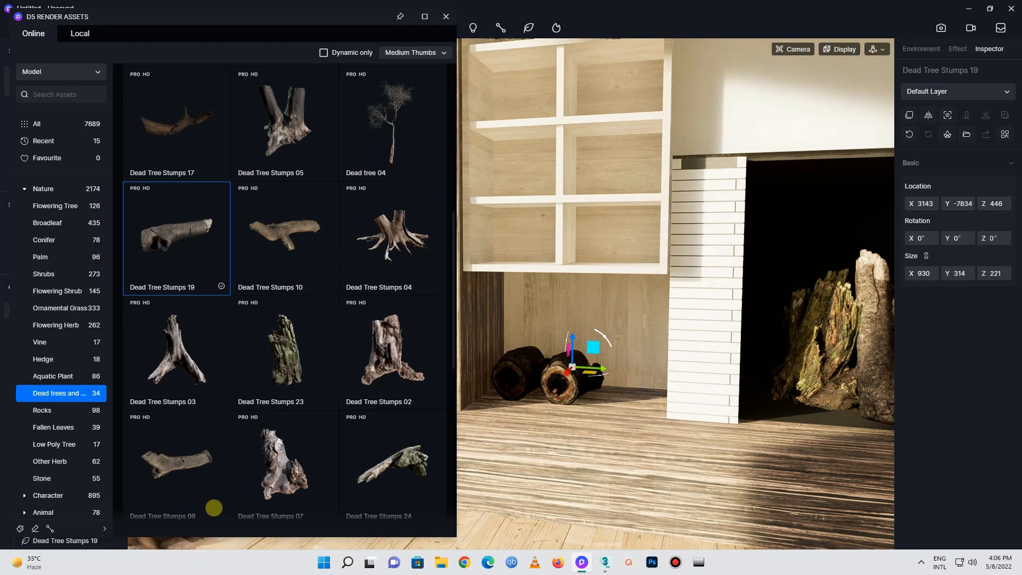
# Place two Dead Tree Stumps 08 pieces in front of the logs in the shelf niche
pyautogui.click(205, 468)
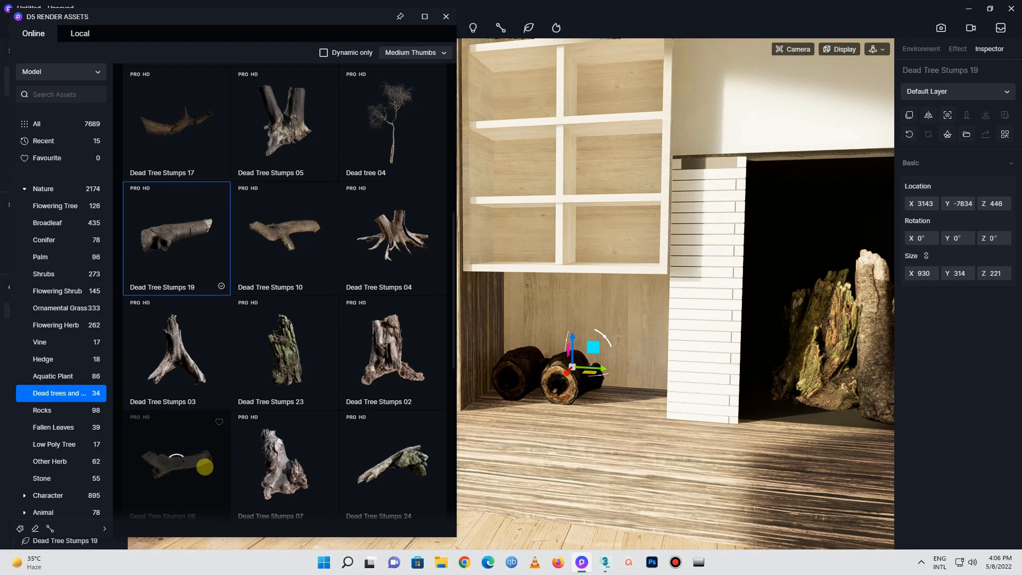
pyautogui.click(195, 465)
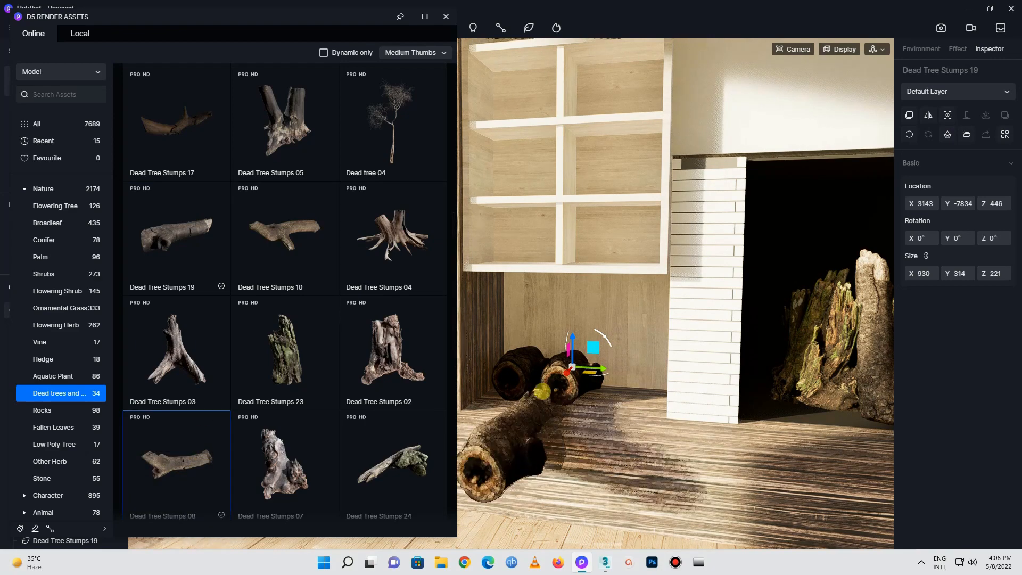
pyautogui.click(625, 403)
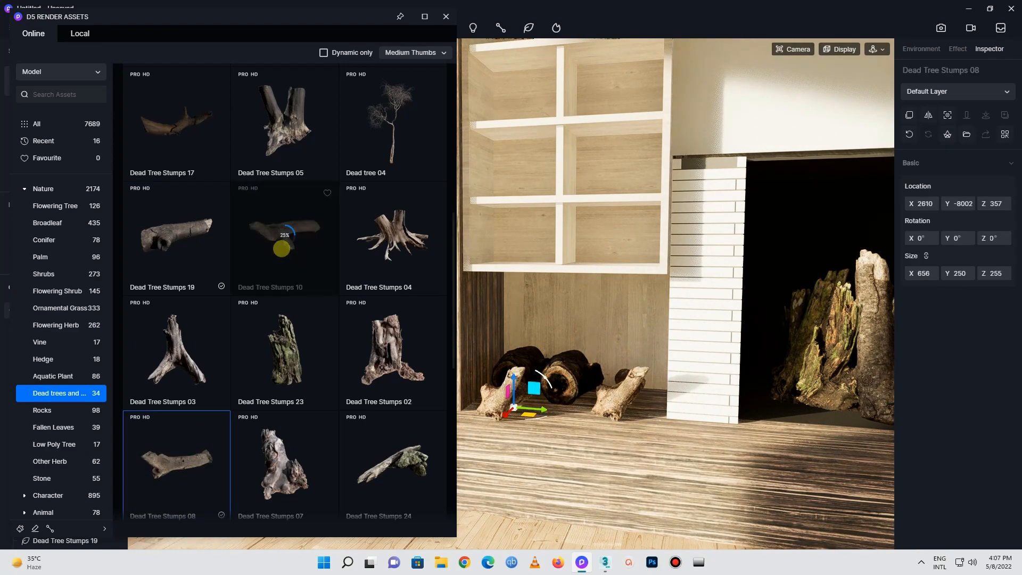
pyautogui.scroll(-5, 258, 130)
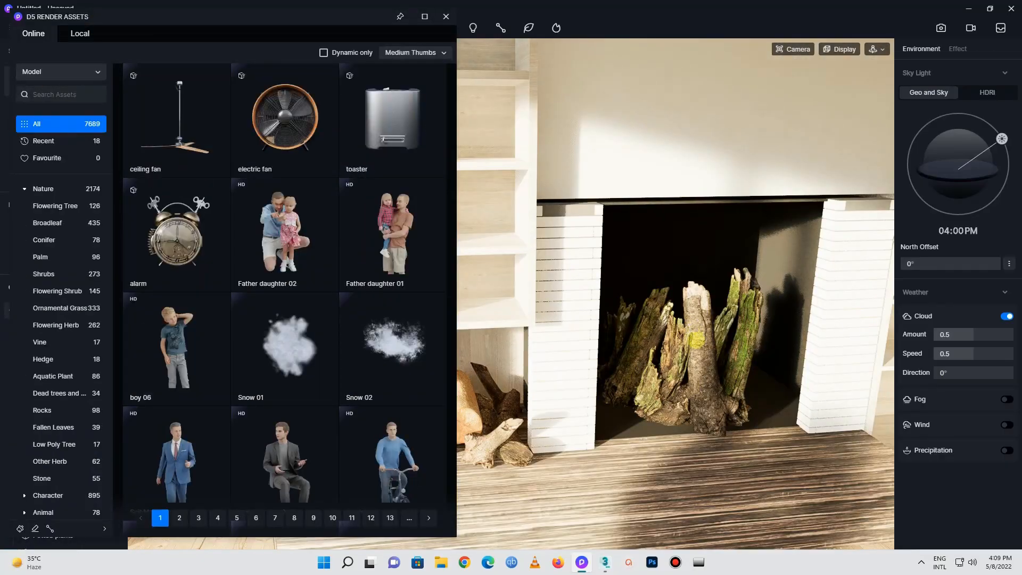
# Look over the fireplace, the seating area and the floor along the glass wall for a spot that needs plants
pyautogui.scroll(5, 695, 339)
pyautogui.moveTo(664, 312); pyautogui.dragTo(874, 201, button='right')
pyautogui.scroll(-5, 784, 401)
pyautogui.moveTo(785, 401); pyautogui.dragTo(819, 300, button='right')
pyautogui.scroll(-5, 818, 301)
pyautogui.scroll(5, 734, 349)
pyautogui.scroll(-10, 516, 282)
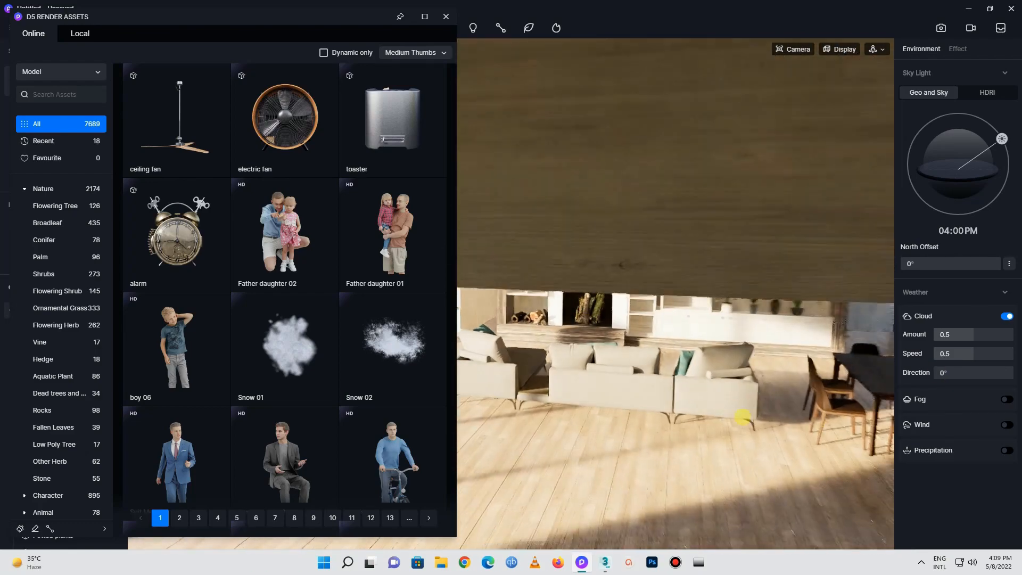
pyautogui.moveTo(742, 417); pyautogui.dragTo(828, 424, button='right')
pyautogui.scroll(5, 552, 401)
pyautogui.scroll(-5, 634, 388)
pyautogui.moveTo(633, 388); pyautogui.dragTo(1009, 463, button='right')
pyautogui.scroll(5, 719, 242)
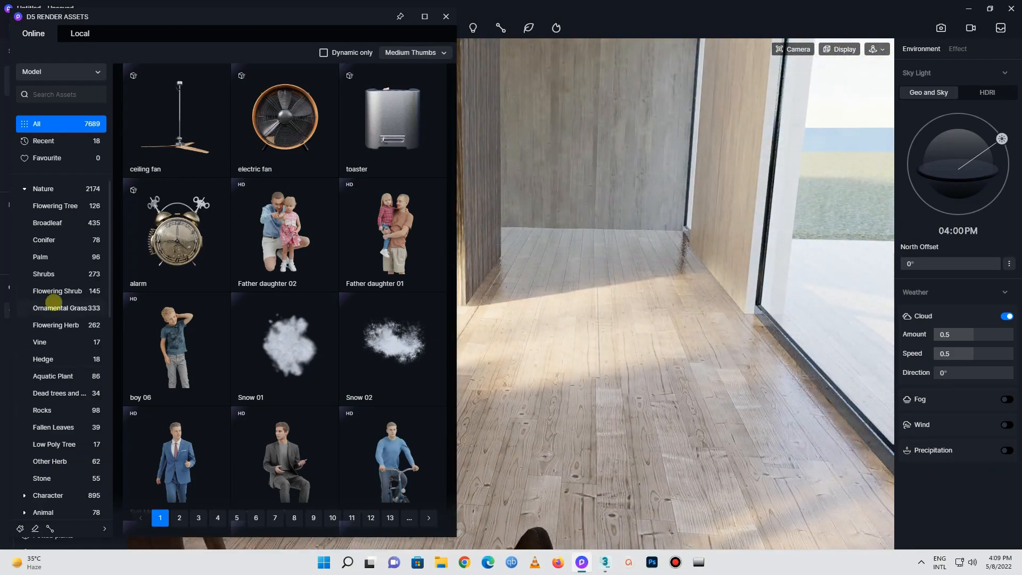
# Place the hanging-leaf monstera from the Potted Greenery models on the floor beside the glass wall
pyautogui.click(59, 204)
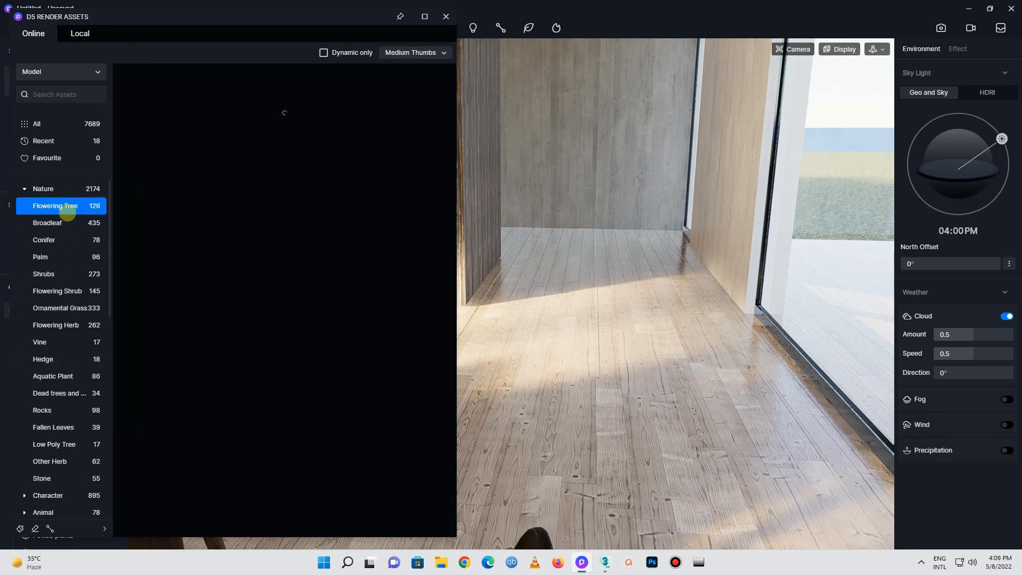
pyautogui.scroll(-10, 39, 336)
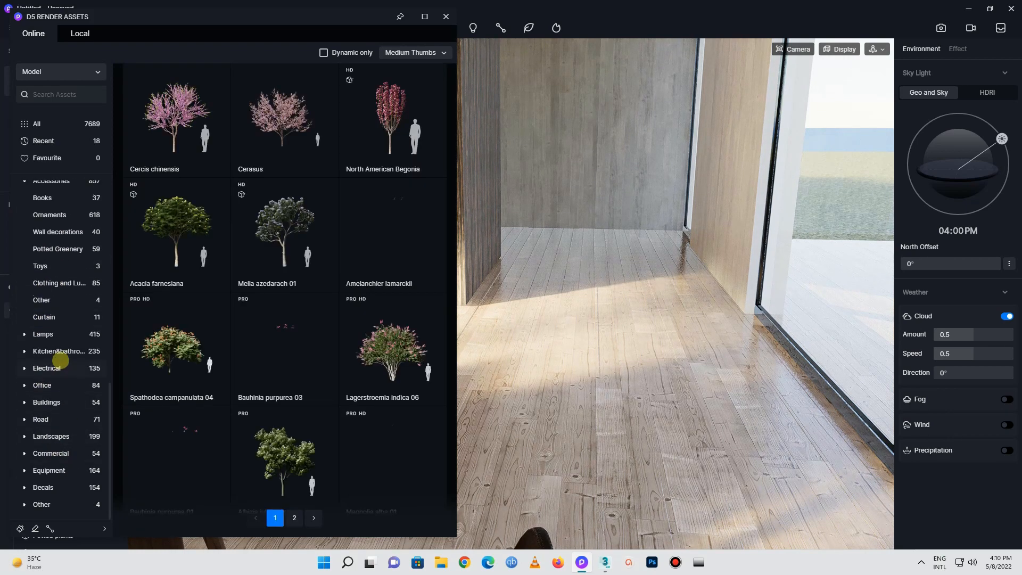
pyautogui.scroll(1, 74, 345)
pyautogui.click(59, 280)
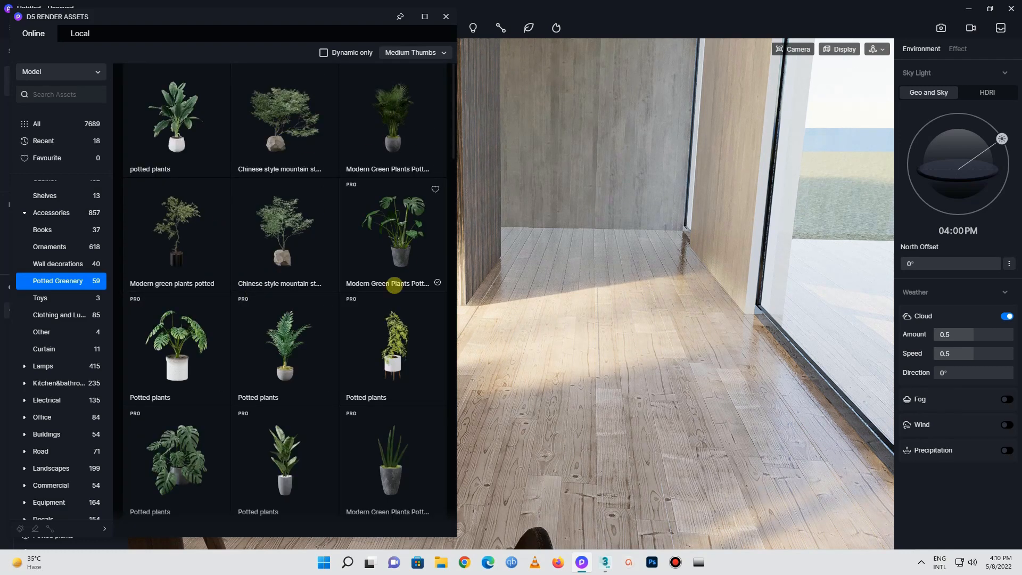
pyautogui.scroll(-1, 189, 434)
pyautogui.click(194, 429)
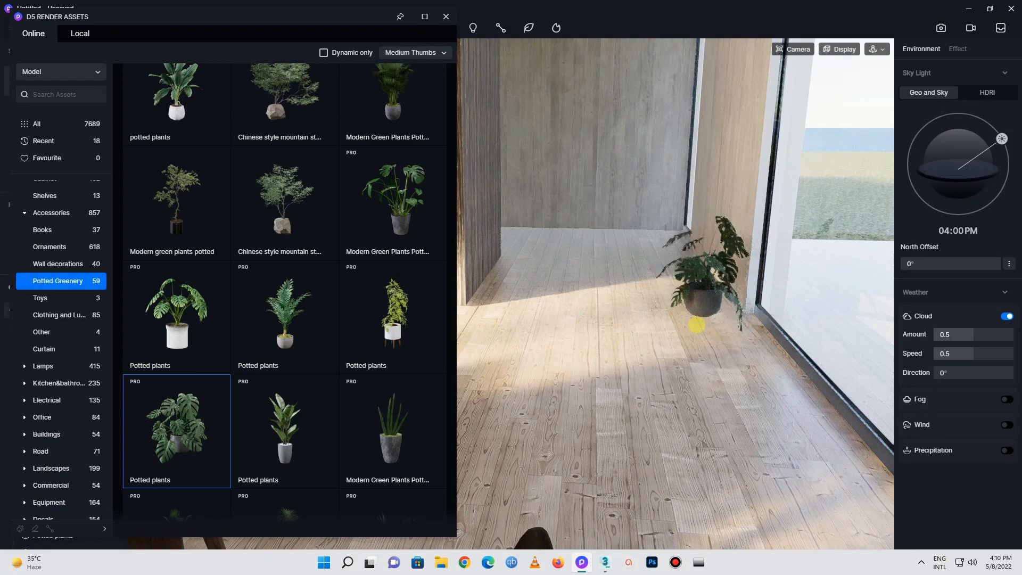
pyautogui.click(707, 321)
# Place the fan palm in a dark pot in front of the monstera, scaled to about 577 × 599 × 944
pyautogui.scroll(-4, 271, 441)
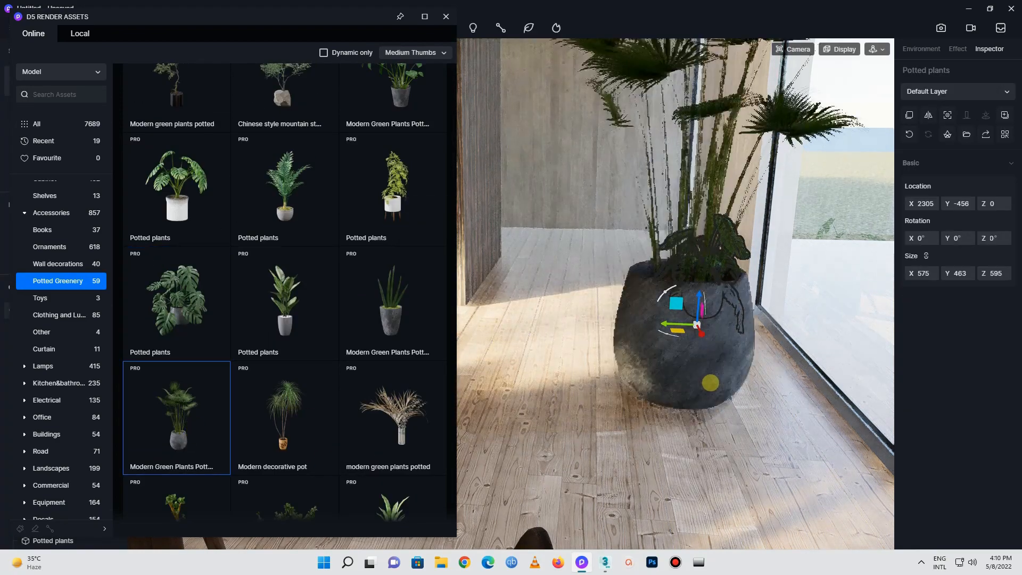
pyautogui.click(790, 353)
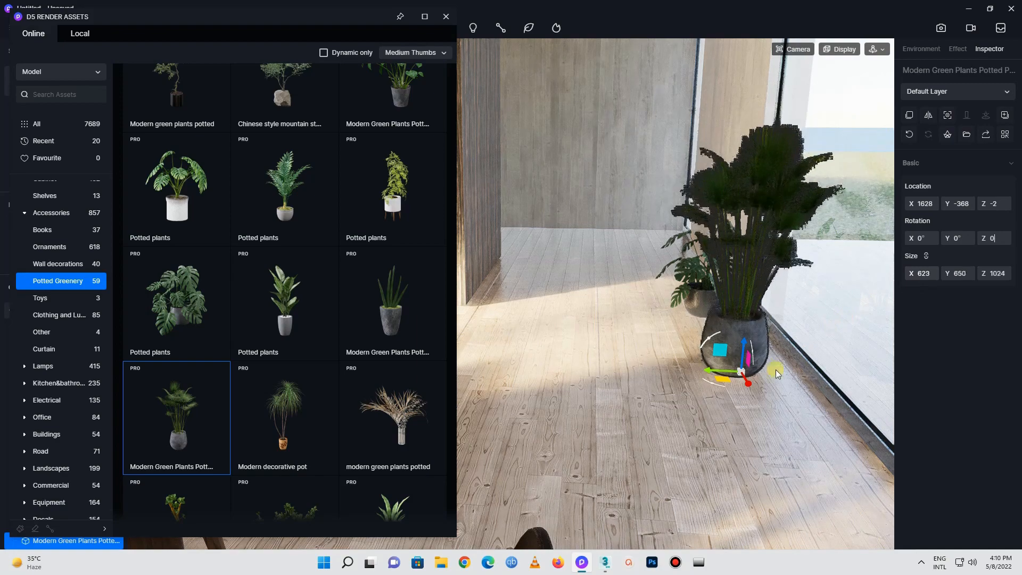
# Place the small broad-leaved potted tree with a dark pot beside the fan palm, next to the glass wall
pyautogui.scroll(-8, 304, 268)
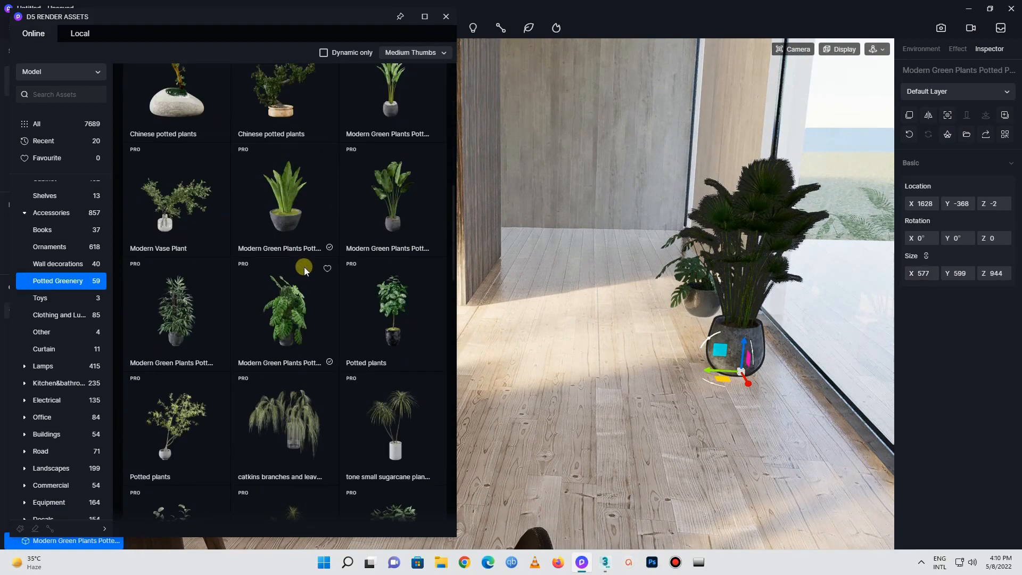
pyautogui.click(414, 328)
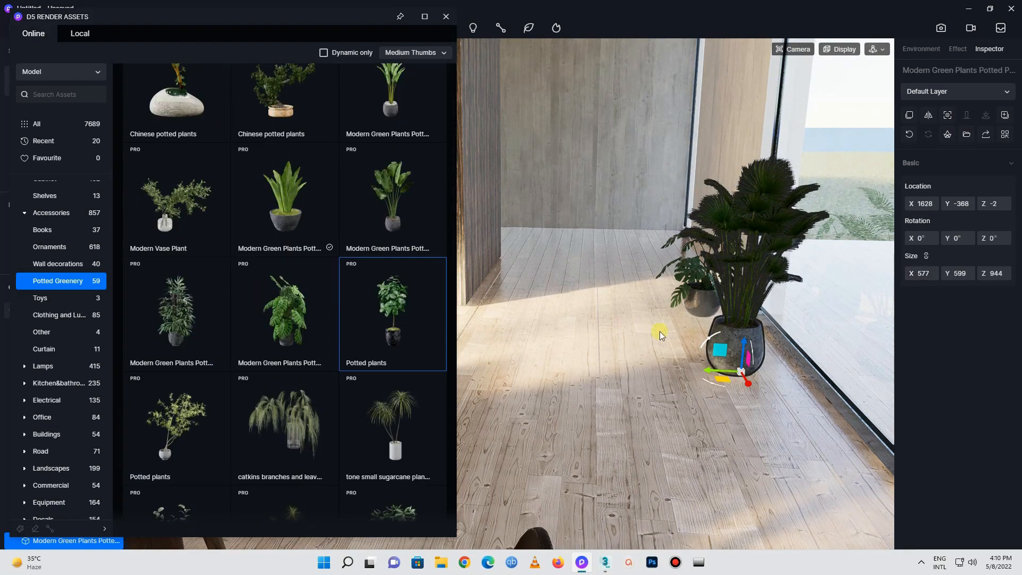
pyautogui.click(774, 405)
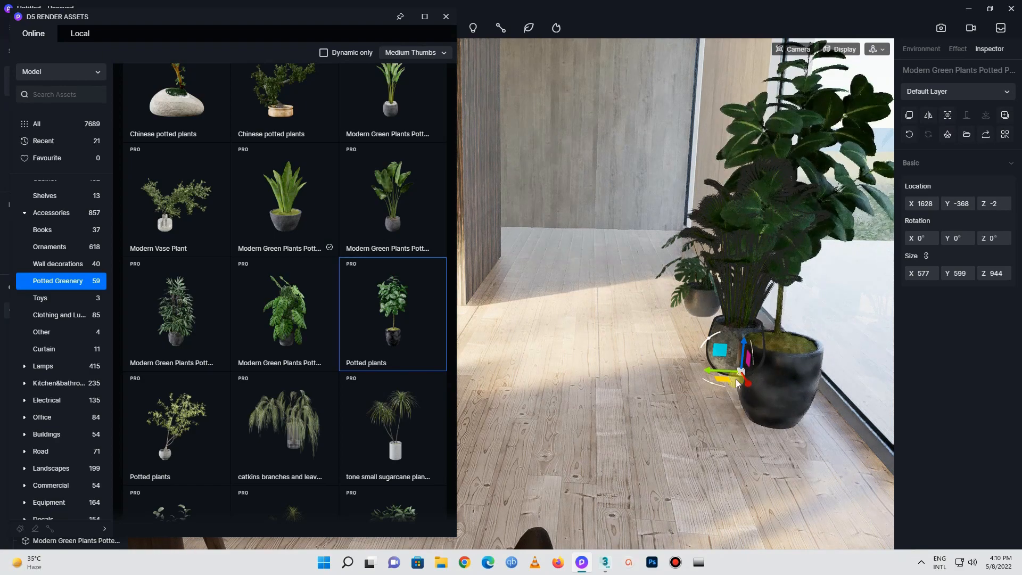
# Move the broad-leaved potted tree back to the far corner by the glass wall, scaled to about 469 × 456 × 1029
pyautogui.scroll(3, 701, 318)
pyautogui.moveTo(702, 319); pyautogui.dragTo(657, 345, button='right')
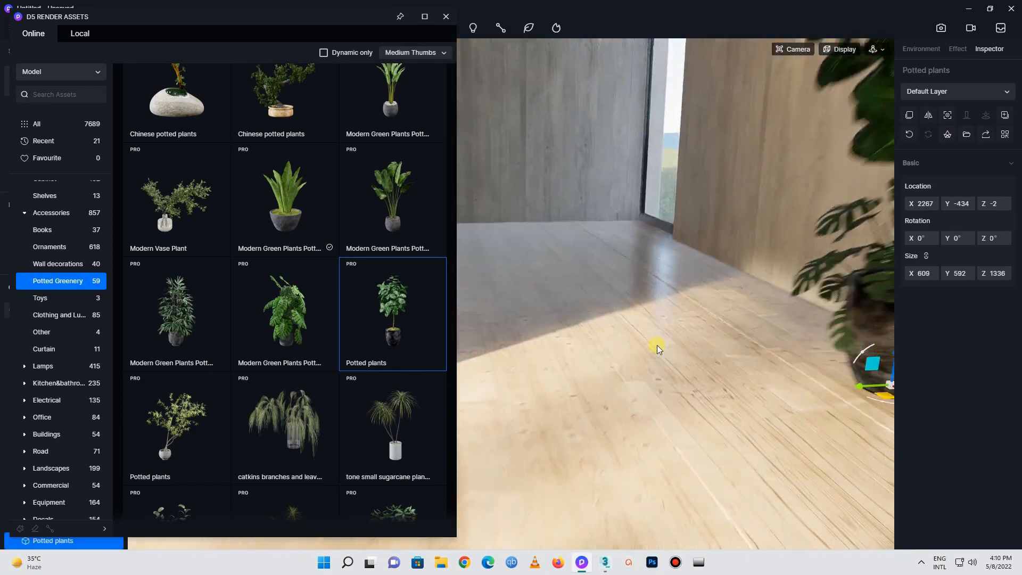
pyautogui.scroll(-3, 656, 344)
pyautogui.moveTo(829, 384); pyautogui.dragTo(778, 329)
pyautogui.moveTo(715, 321); pyautogui.dragTo(729, 321)
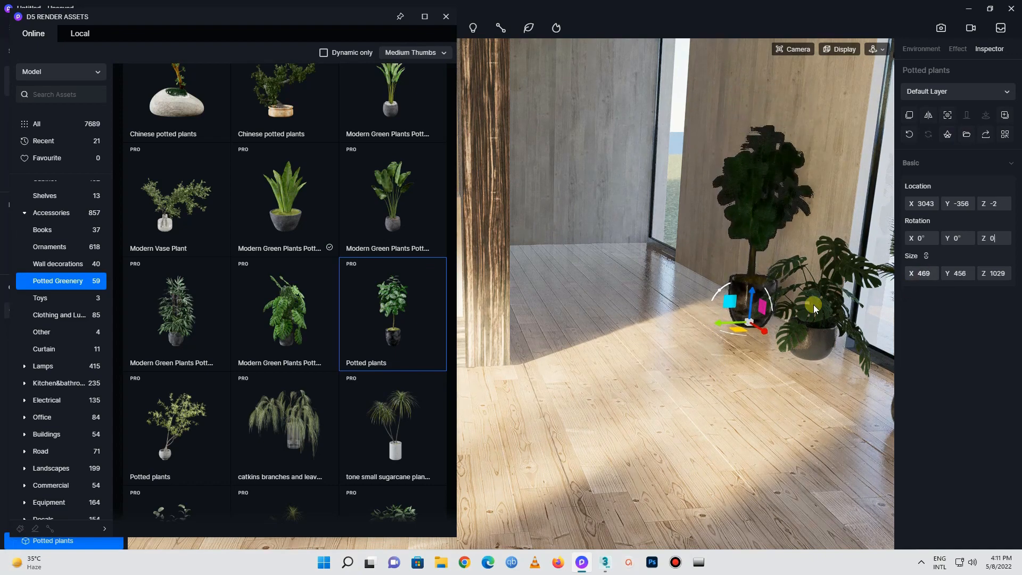
# Move the hanging-leaf monstera close in front of the broad-leaved potted tree in the far corner
pyautogui.scroll(-3, 744, 364)
pyautogui.moveTo(744, 364); pyautogui.dragTo(867, 375, button='right')
pyautogui.click(869, 393)
pyautogui.moveTo(870, 392); pyautogui.dragTo(695, 292)
pyautogui.click(728, 306)
pyautogui.click(762, 323)
pyautogui.moveTo(779, 349); pyautogui.dragTo(737, 322)
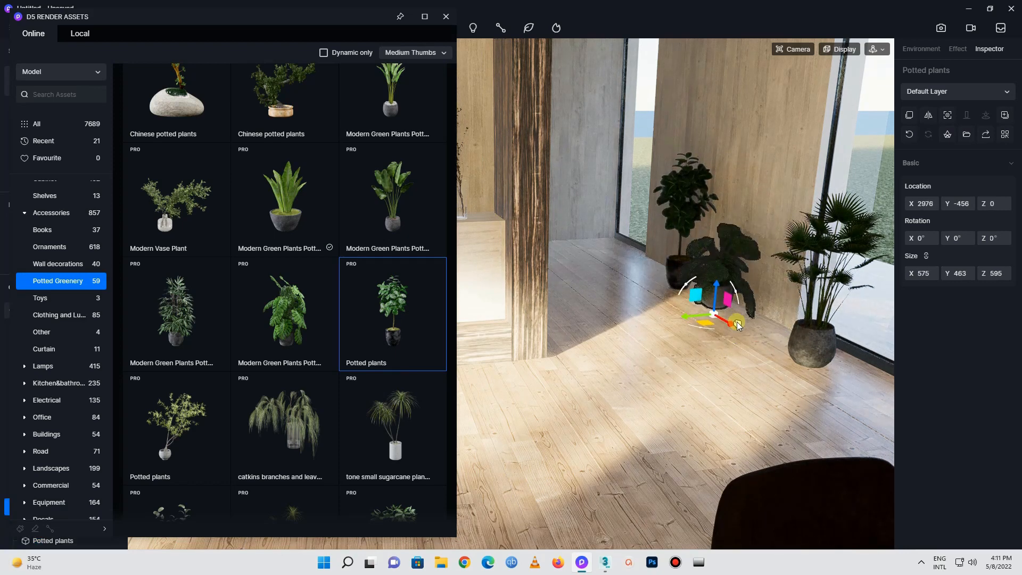
# Move the fan palm back beside the monstera, next to the glass wall
pyautogui.click(819, 346)
pyautogui.moveTo(837, 354); pyautogui.dragTo(790, 338)
pyautogui.click(790, 338)
# Scale the monstera in the corner plant group to about 602 × 484 × 621
pyautogui.click(752, 317)
pyautogui.click(729, 303)
pyautogui.moveTo(735, 327); pyautogui.dragTo(725, 319)
pyautogui.scroll(-1, 647, 350)
pyautogui.moveTo(924, 275); pyautogui.dragTo(940, 273)
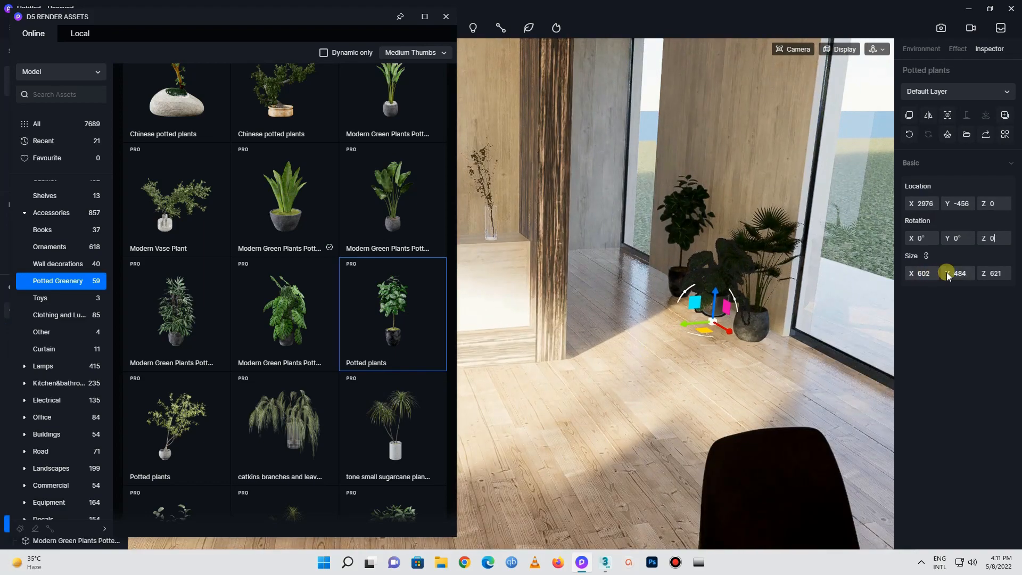
pyautogui.click(775, 376)
# Look over the corner plant group, the dining area, the built-in shelving and the fireplace wall for empty shelves that need decoration
pyautogui.scroll(-3, 656, 302)
pyautogui.moveTo(713, 333); pyautogui.dragTo(717, 298, button='right')
pyautogui.scroll(-2, 621, 354)
pyautogui.scroll(2, 722, 235)
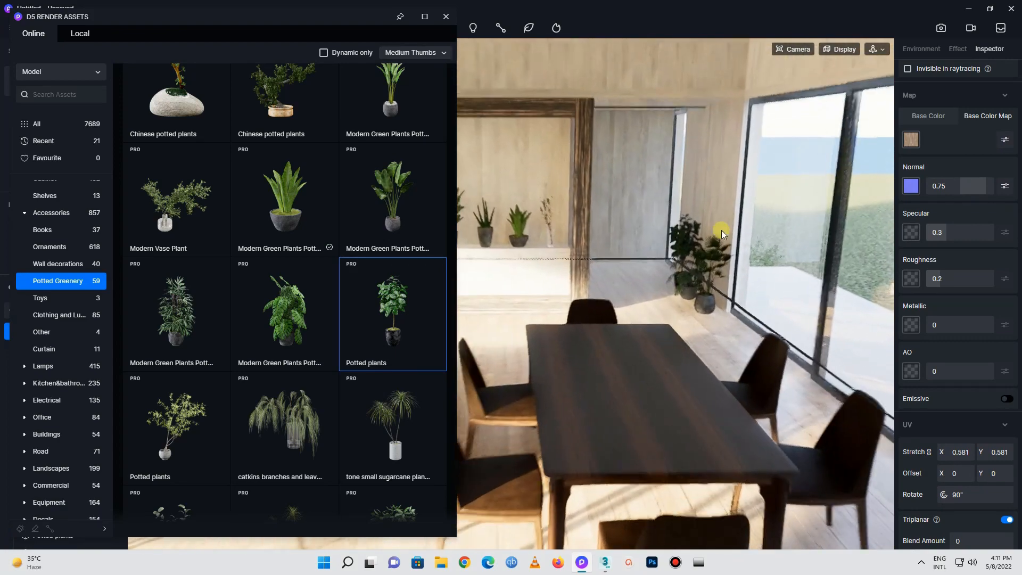
pyautogui.scroll(-2, 675, 336)
pyautogui.moveTo(675, 337); pyautogui.dragTo(498, 24, button='right')
pyautogui.scroll(2, 471, 180)
pyautogui.scroll(2, 471, 178)
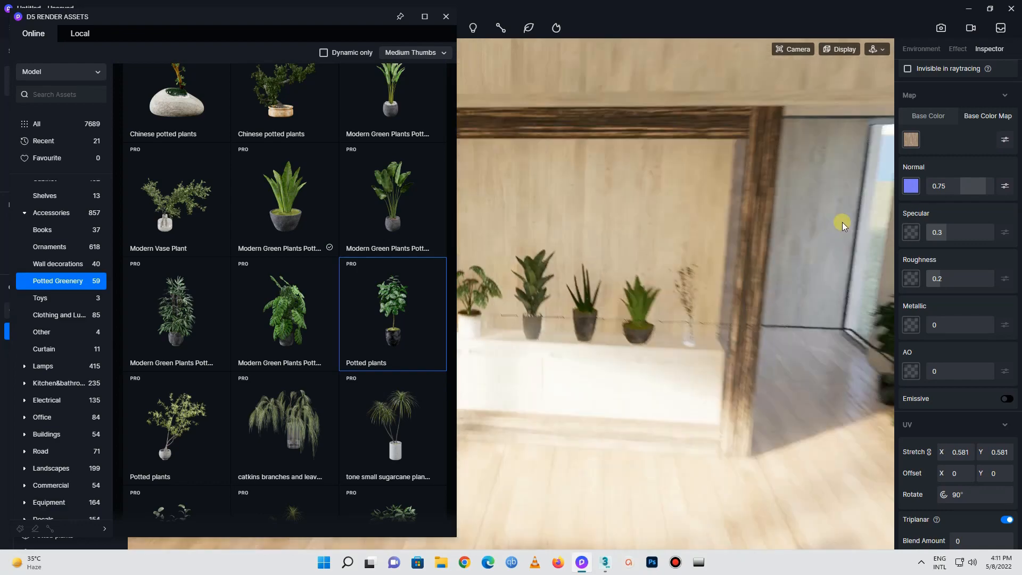
pyautogui.scroll(-2, 841, 222)
pyautogui.scroll(-1, 928, 211)
pyautogui.scroll(-2, 752, 238)
pyautogui.scroll(4, 541, 234)
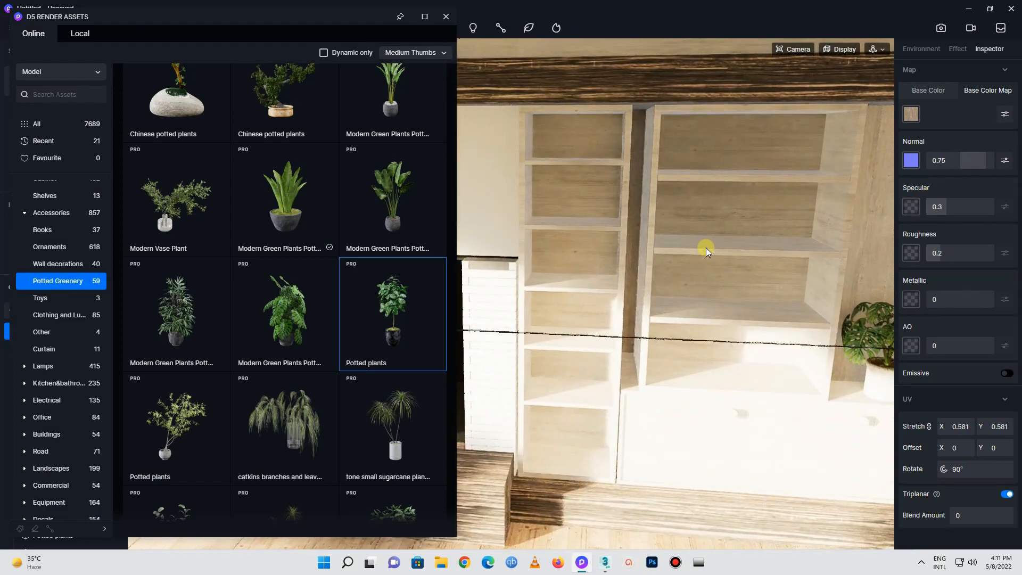
pyautogui.scroll(-3, 756, 237)
pyautogui.scroll(-2, 766, 234)
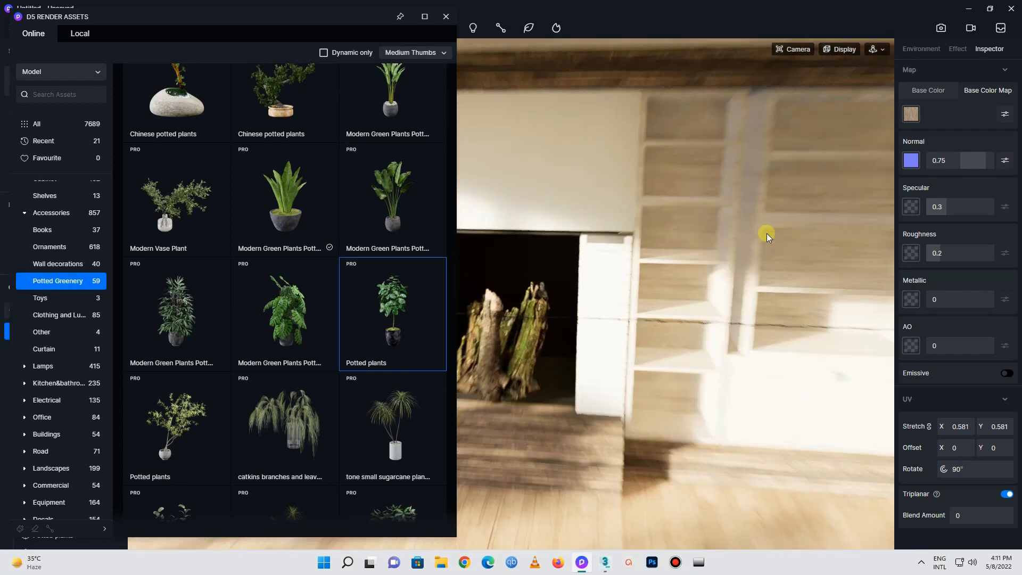
pyautogui.scroll(-2, 755, 225)
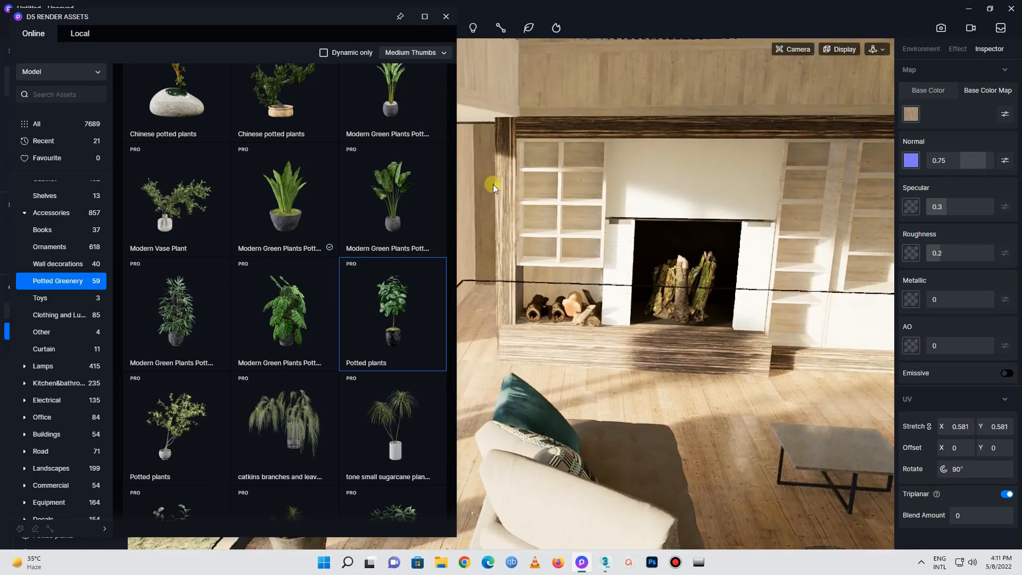
# Place the Nordic Dry Branch Flower basket in the second-row left compartment of the shelf above the firewood, scaled to about 265 × 269 × 292
pyautogui.scroll(5, 551, 135)
pyautogui.scroll(4, 649, 123)
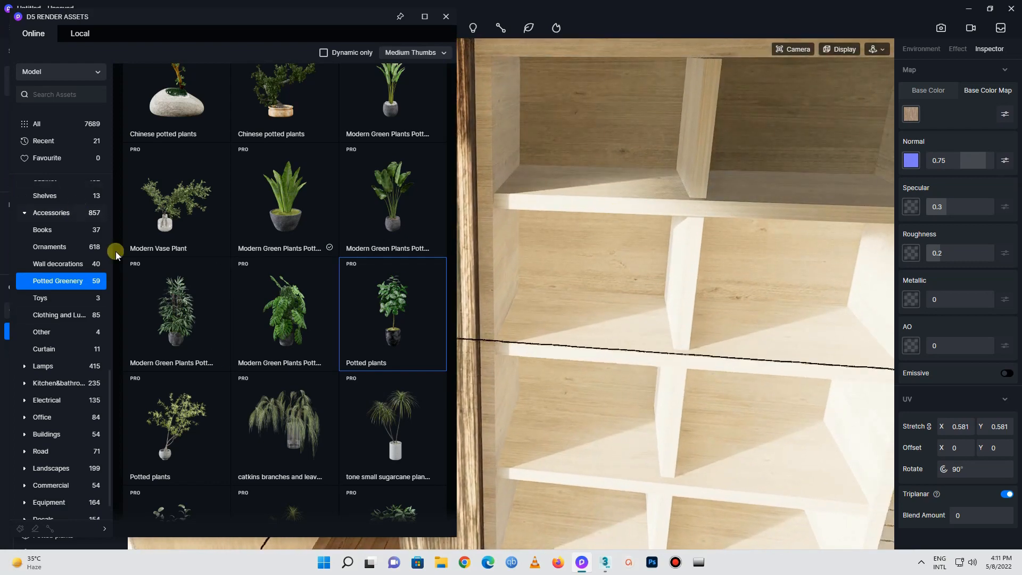
pyautogui.scroll(-10, 266, 340)
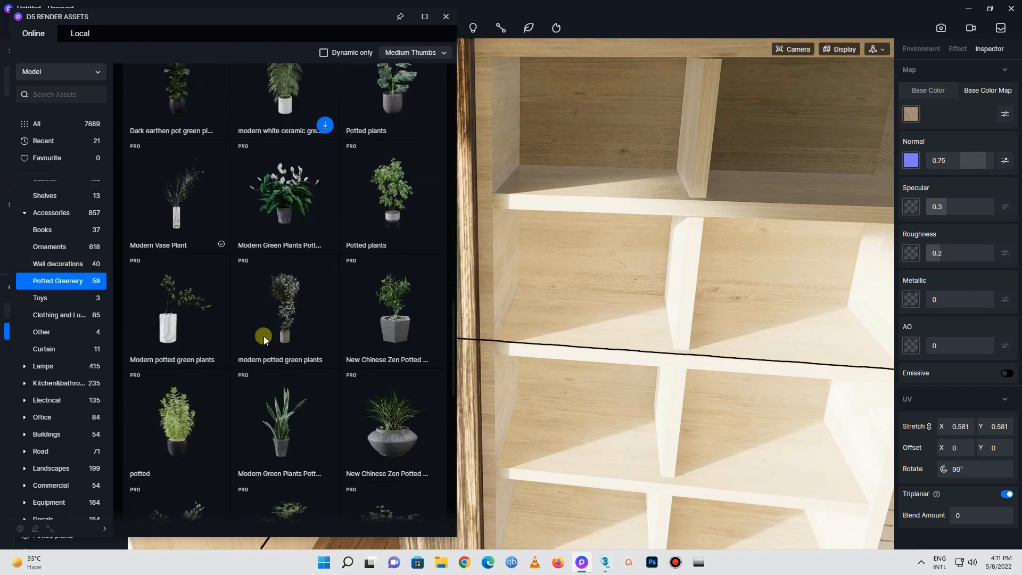
pyautogui.scroll(1, 263, 333)
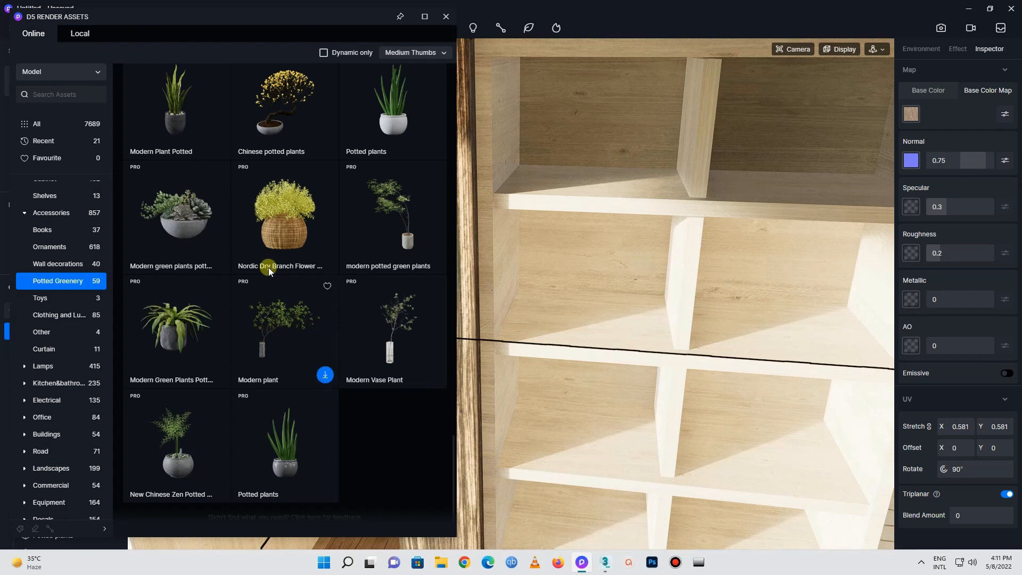
pyautogui.click(323, 261)
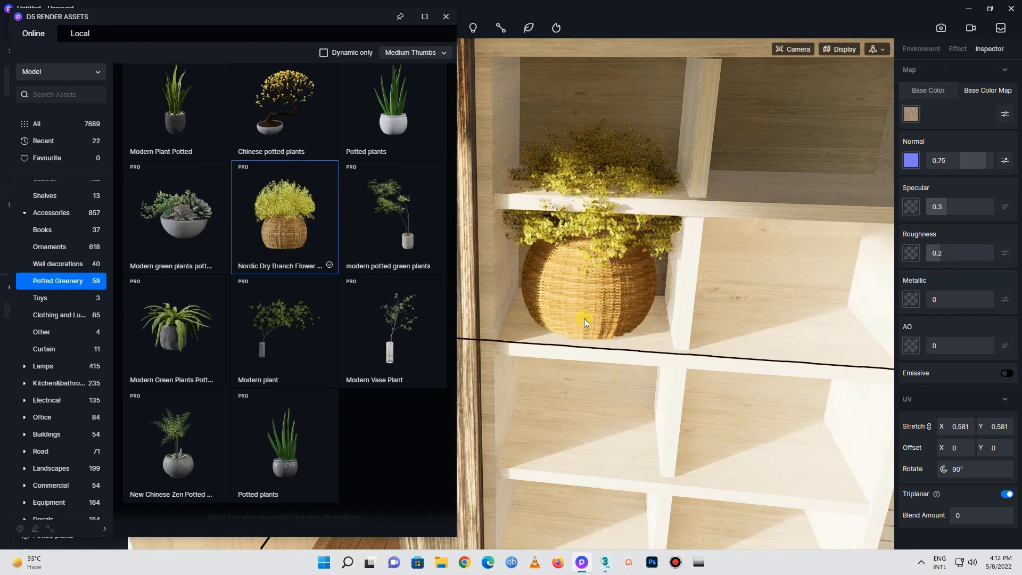
pyautogui.click(583, 319)
pyautogui.moveTo(928, 274); pyautogui.dragTo(787, 333)
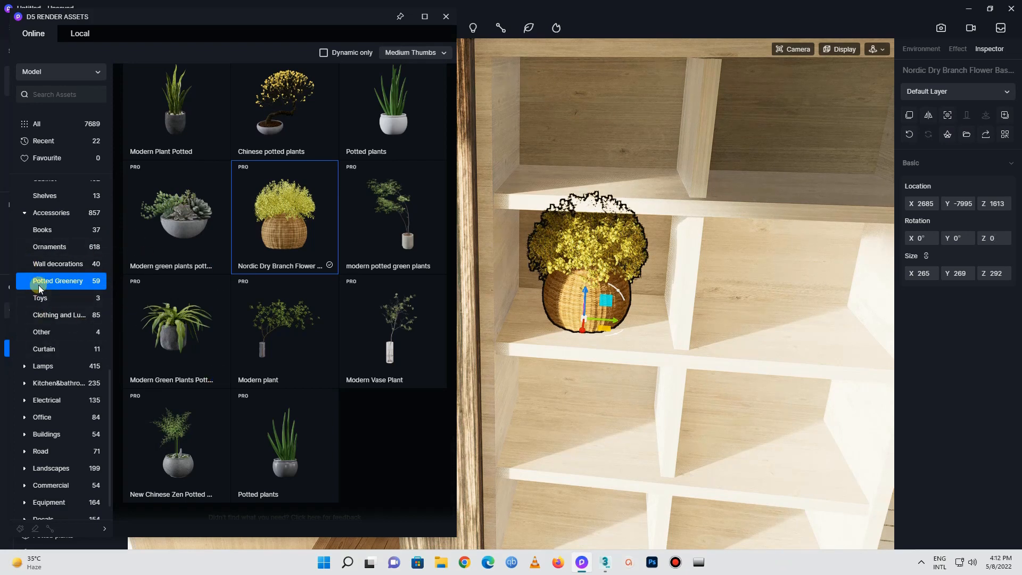
# Place the Modern Sculpture bust from the Ornaments models in the compartment beside the flower basket, rotated to 185° about Z
pyautogui.click(46, 247)
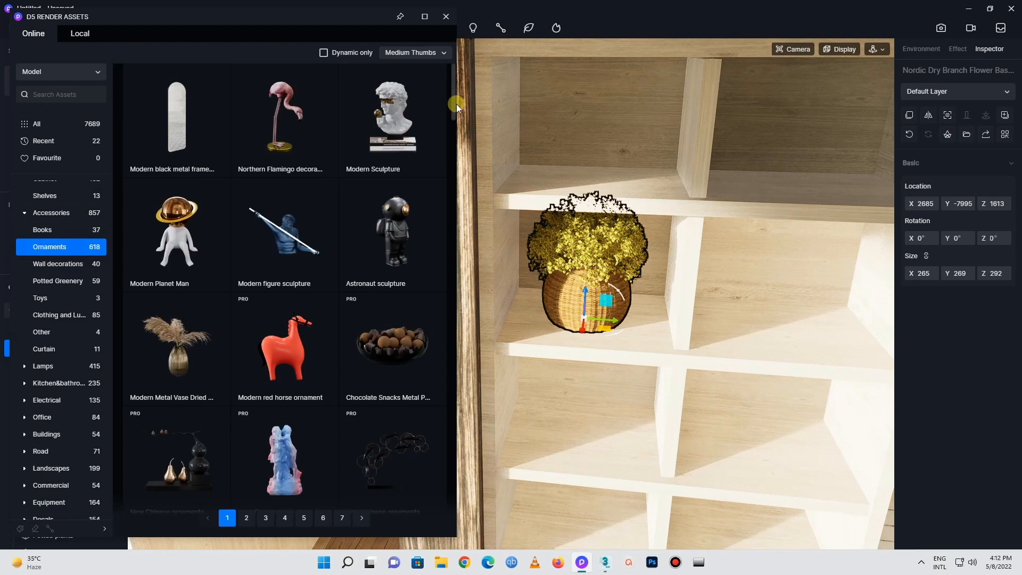
pyautogui.click(401, 111)
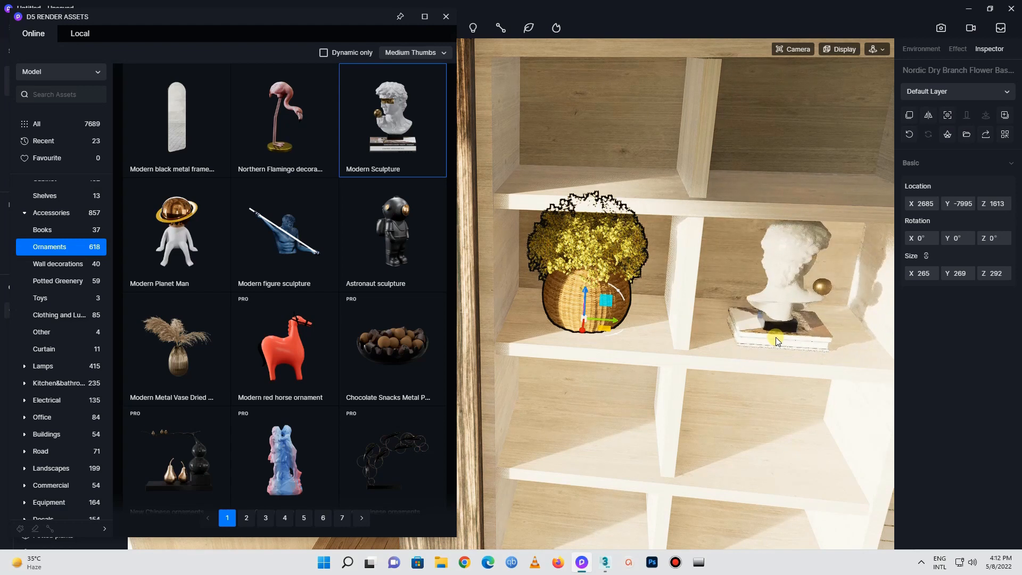
pyautogui.click(776, 339)
pyautogui.moveTo(754, 353); pyautogui.dragTo(468, 261)
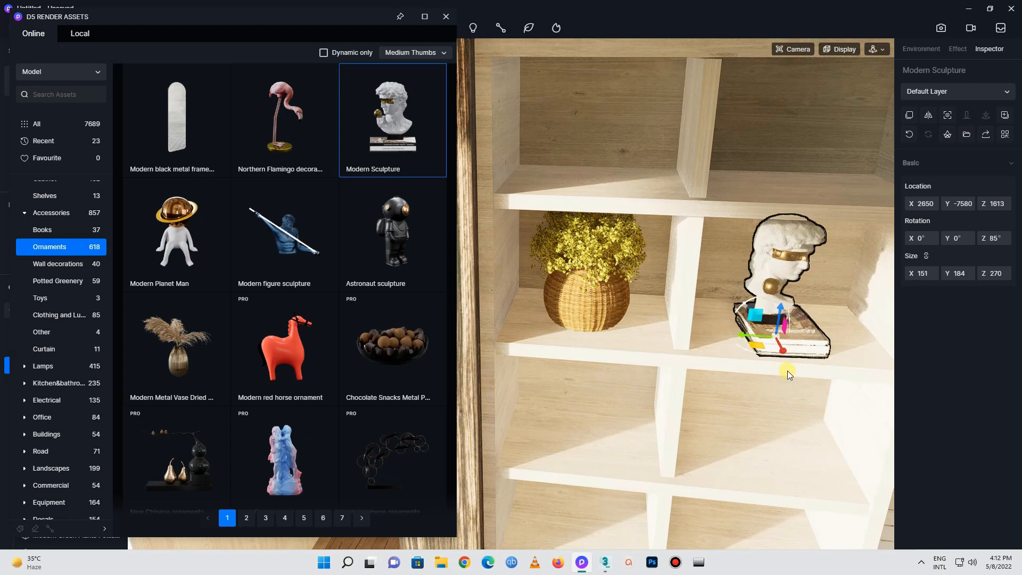
pyautogui.moveTo(755, 355); pyautogui.dragTo(612, 307)
pyautogui.moveTo(754, 345)
pyautogui.mouseDown()
pyautogui.moveTo(722, 342)
pyautogui.moveTo(738, 353)
pyautogui.mouseUp()
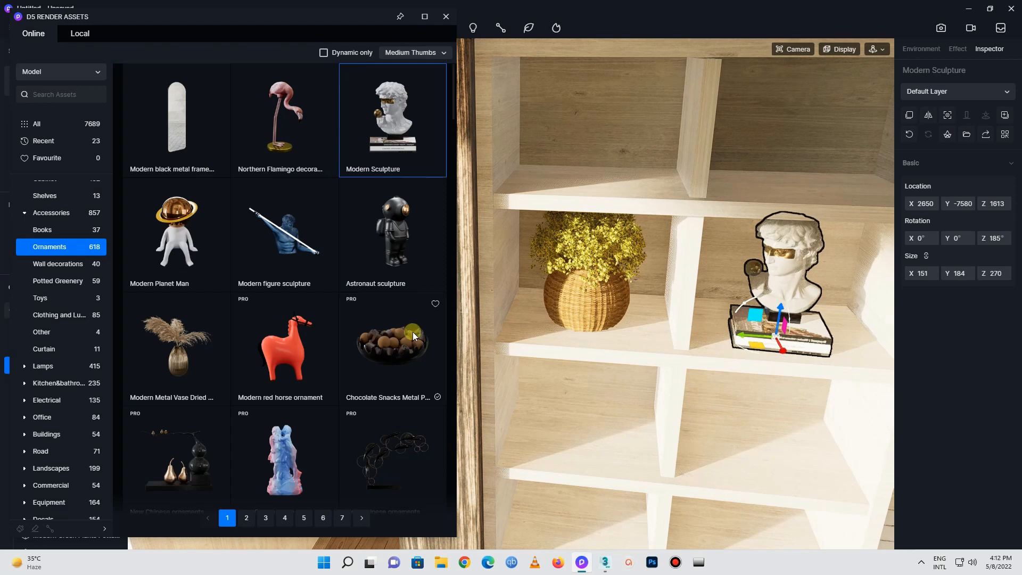
# Place the Chocolate Snacks Metal Plate in the compartment below the bust and shift it to about X 2700
pyautogui.click(398, 360)
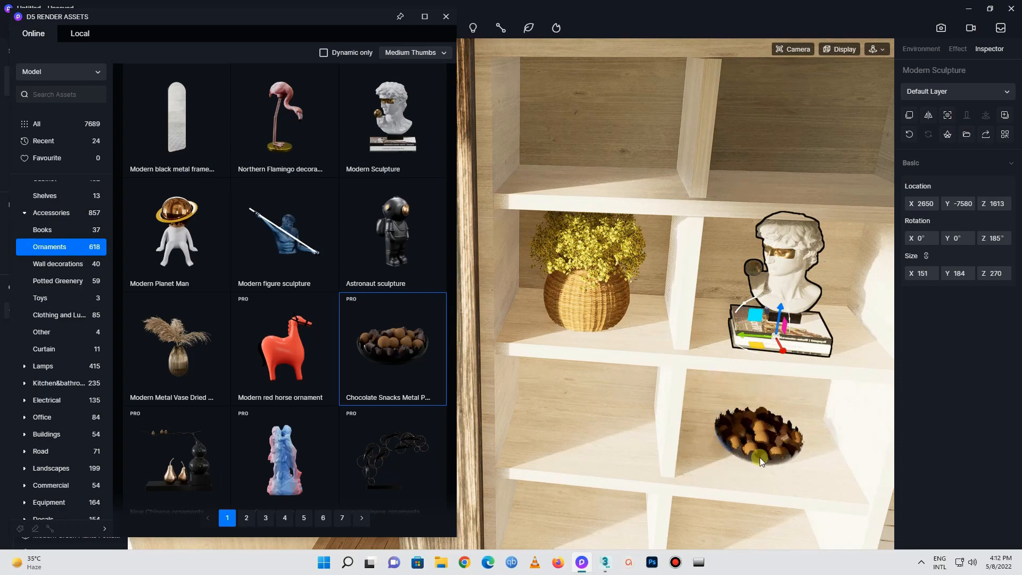
pyautogui.click(761, 461)
pyautogui.scroll(-2, 758, 457)
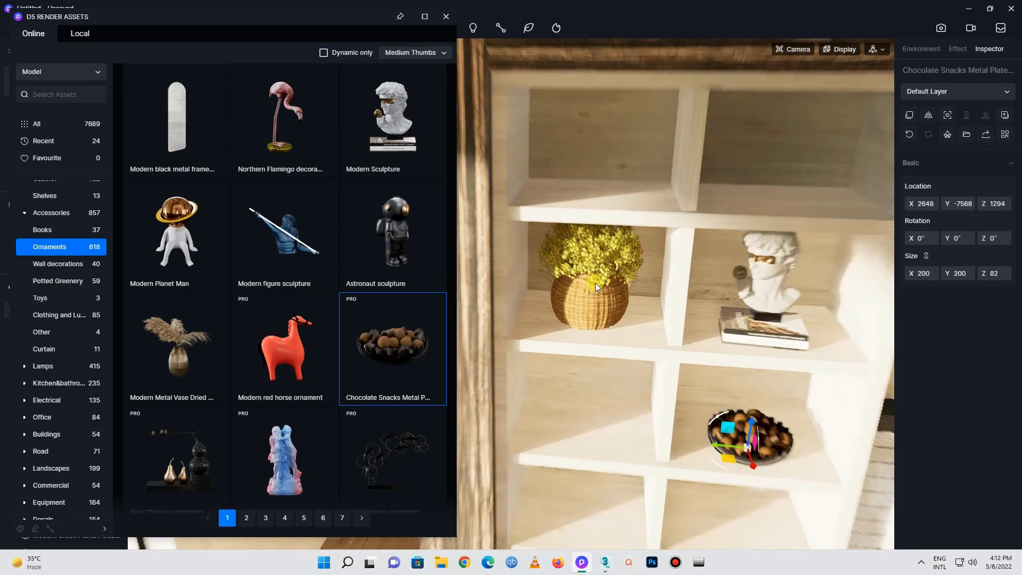
pyautogui.moveTo(685, 389); pyautogui.dragTo(633, 257, button='right')
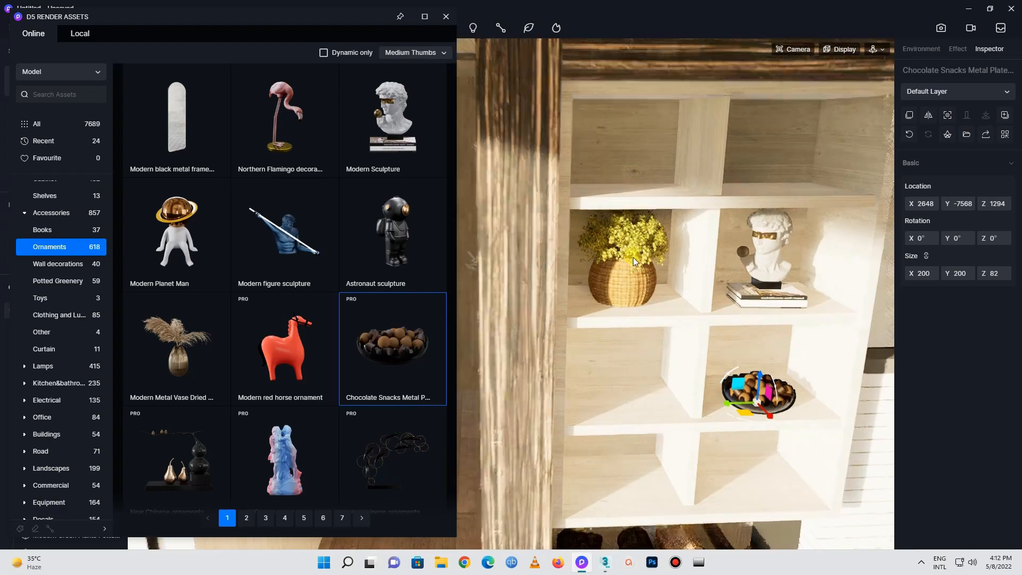
pyautogui.scroll(-3, 630, 253)
pyautogui.scroll(-2, 630, 253)
pyautogui.scroll(-1, 684, 368)
pyautogui.scroll(1, 614, 267)
pyautogui.scroll(5, 614, 267)
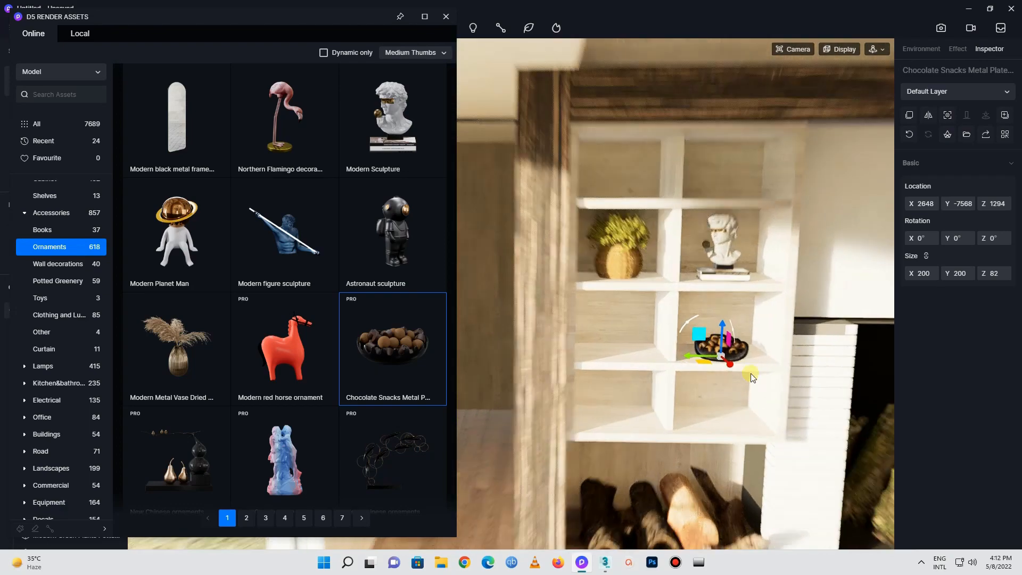
pyautogui.moveTo(722, 361); pyautogui.dragTo(723, 358)
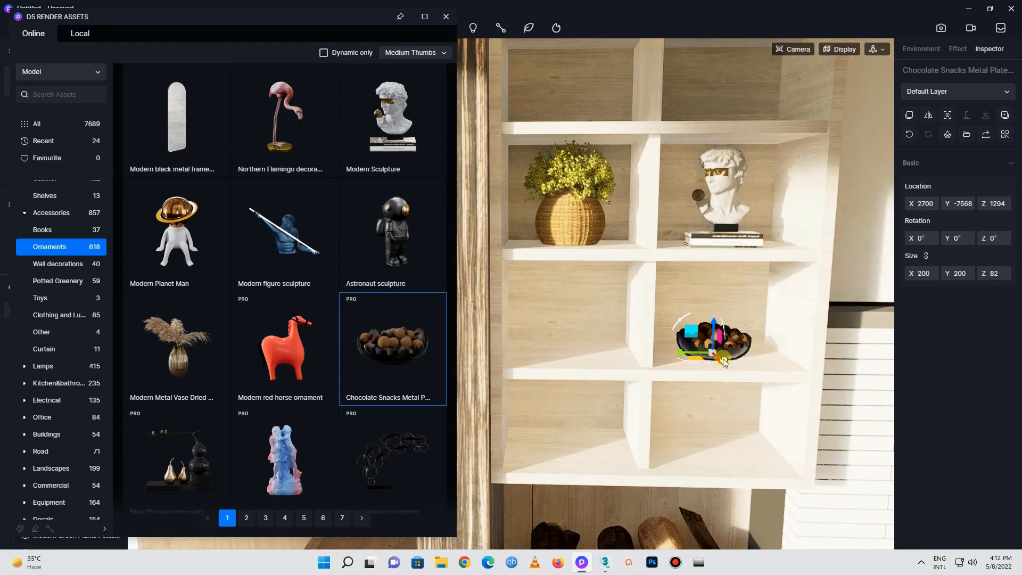
# Place the Modern White Vase ornament on a low shelf of the narrow bookcase on the other side of the fireplace
pyautogui.scroll(-5, 228, 337)
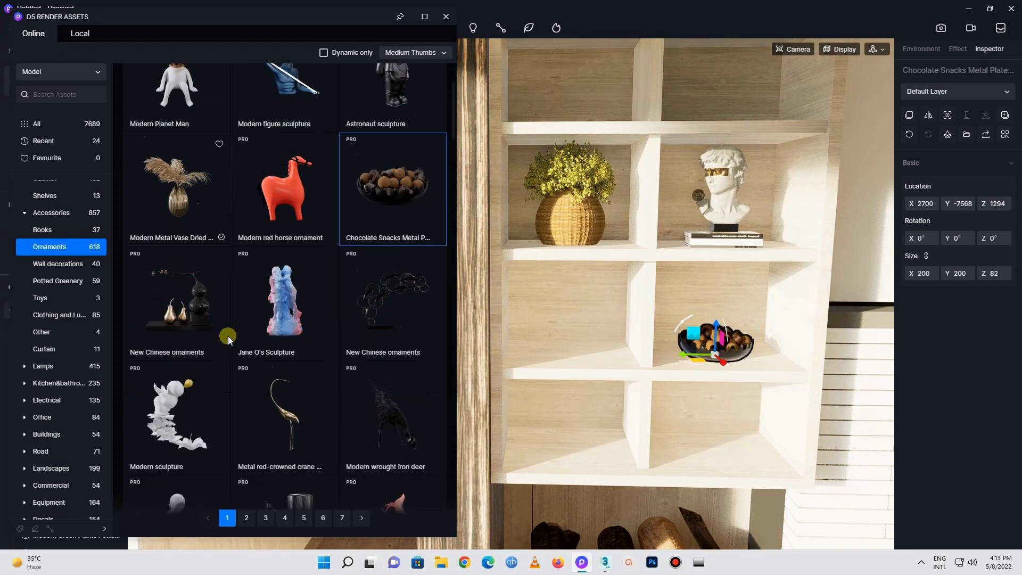
pyautogui.scroll(-10, 227, 336)
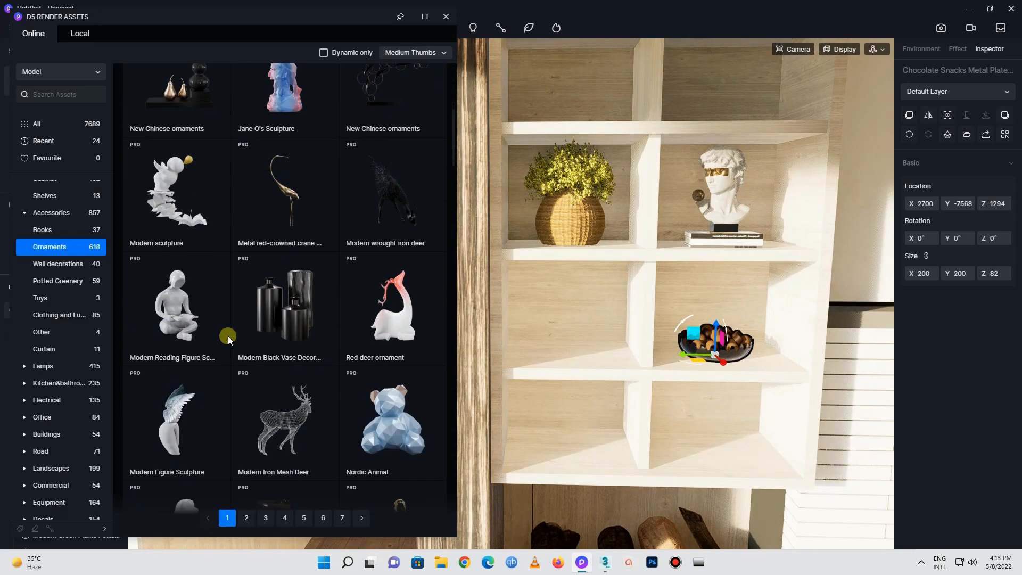
pyautogui.click(194, 314)
pyautogui.scroll(-5, 665, 383)
pyautogui.moveTo(666, 383); pyautogui.dragTo(728, 427, button='right')
pyautogui.scroll(-2, 727, 427)
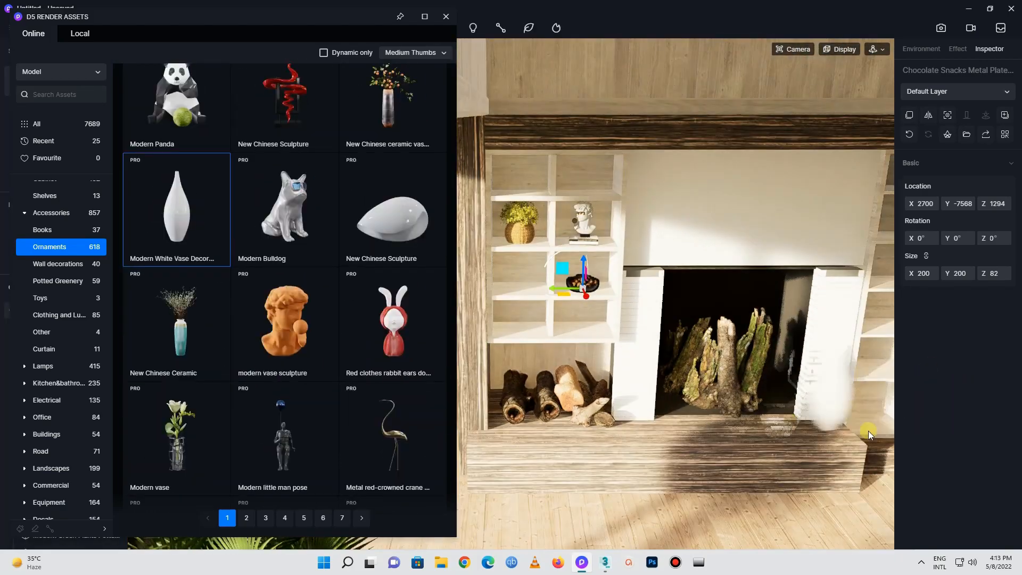
pyautogui.click(846, 425)
pyautogui.scroll(4, 852, 429)
pyautogui.moveTo(1001, 449); pyautogui.dragTo(823, 471, button='right')
pyautogui.moveTo(823, 468); pyautogui.dragTo(789, 464)
pyautogui.moveTo(788, 464); pyautogui.dragTo(634, 399, button='right')
pyautogui.scroll(-4, 634, 399)
pyautogui.moveTo(720, 441); pyautogui.dragTo(830, 234)
# Place the Chinese potted plant ornament on a shelf above the white vase and scale it down to fit
pyautogui.moveTo(830, 234); pyautogui.dragTo(707, 250, button='right')
pyautogui.scroll(-10, 403, 294)
pyautogui.click(404, 296)
pyautogui.click(807, 346)
pyautogui.scroll(5, 806, 343)
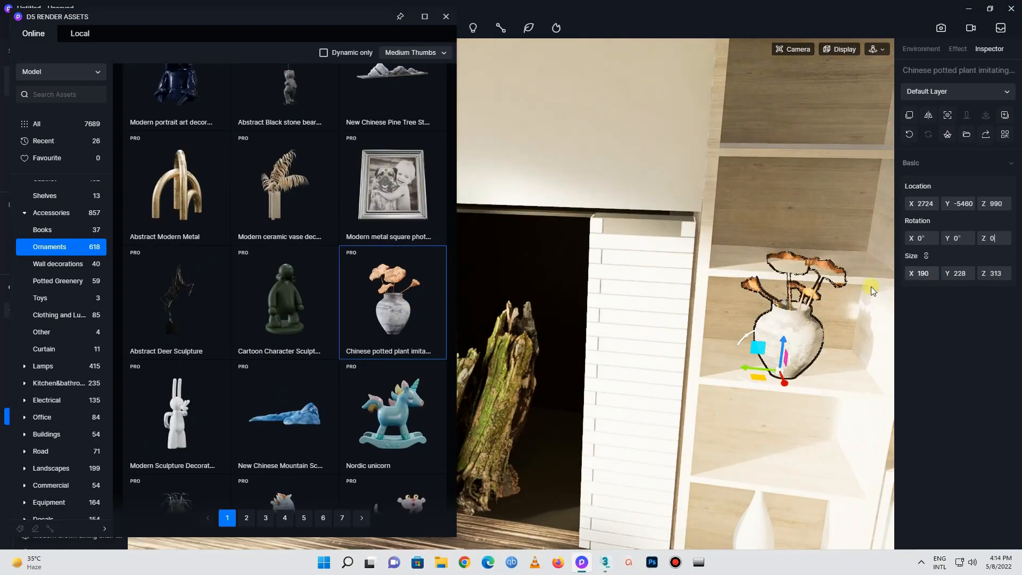
pyautogui.moveTo(909, 275); pyautogui.dragTo(873, 277)
# Place the teal figure ornament in the top compartment above the bust, and adjust its size and placement
pyautogui.scroll(-3, 298, 341)
pyautogui.click(284, 369)
pyautogui.scroll(-5, 789, 354)
pyautogui.moveTo(678, 286); pyautogui.dragTo(578, 436, button='right')
pyautogui.scroll(6, 844, 153)
pyautogui.scroll(-4, 617, 183)
pyautogui.moveTo(618, 184); pyautogui.dragTo(635, 221, button='right')
pyautogui.click(737, 167)
pyautogui.moveTo(911, 273)
pyautogui.mouseDown()
pyautogui.moveTo(742, 302)
pyautogui.moveTo(729, 173)
pyautogui.moveTo(782, 169)
pyautogui.mouseUp()
pyautogui.moveTo(716, 172); pyautogui.dragTo(728, 174)
# Place the mirrored ornament beside the chocolate plate and the New Chinese ceramic vase in the compartment above the flower basket
pyautogui.scroll(-10, 282, 341)
pyautogui.click(246, 518)
pyautogui.scroll(-3, 276, 340)
pyautogui.click(284, 324)
pyautogui.click(608, 339)
pyautogui.click(180, 356)
pyautogui.click(613, 156)
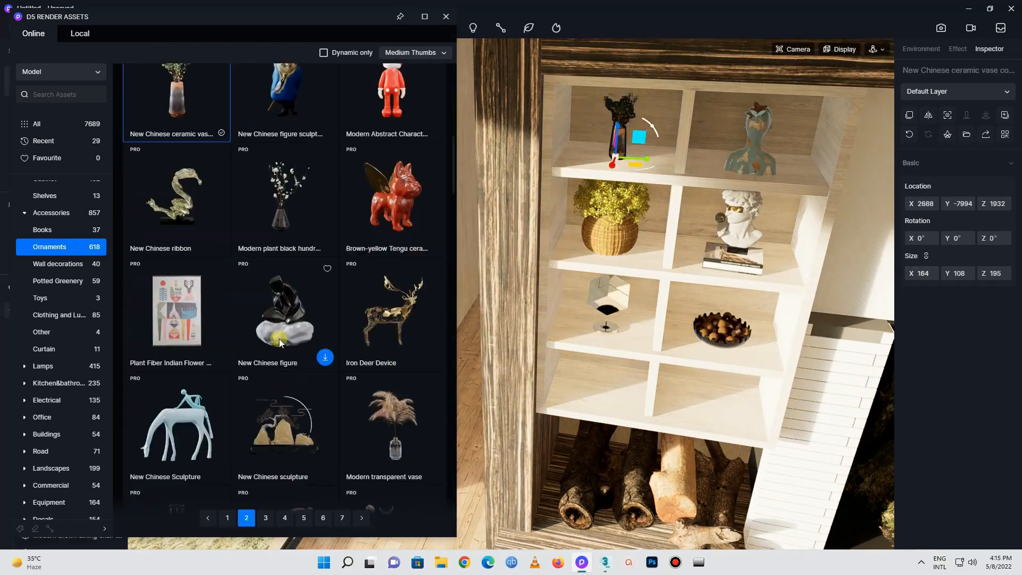
# Place the New Chinese figure and the Modern metal alarm clock in the bottom-row compartments above the firewood
pyautogui.click(285, 361)
pyautogui.click(594, 365)
pyautogui.scroll(-15, 214, 478)
pyautogui.click(215, 478)
# Place the Abstract modern plaster sculpture from page 3 of the Ornaments on the top shelf of the narrow bookcase
pyautogui.click(266, 518)
pyautogui.scroll(-5, 255, 341)
pyautogui.click(191, 278)
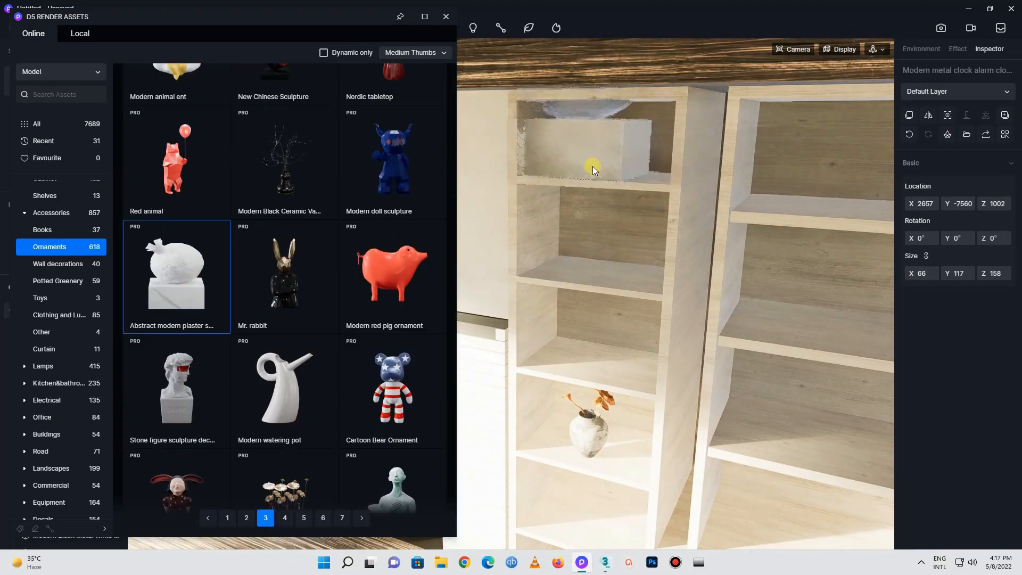
pyautogui.click(588, 165)
# Place the Stone figure sculpture on the shelf above the Chinese potted plant, rotated to 212° about Z
pyautogui.click(181, 391)
pyautogui.click(594, 343)
pyautogui.moveTo(599, 356); pyautogui.dragTo(461, 343)
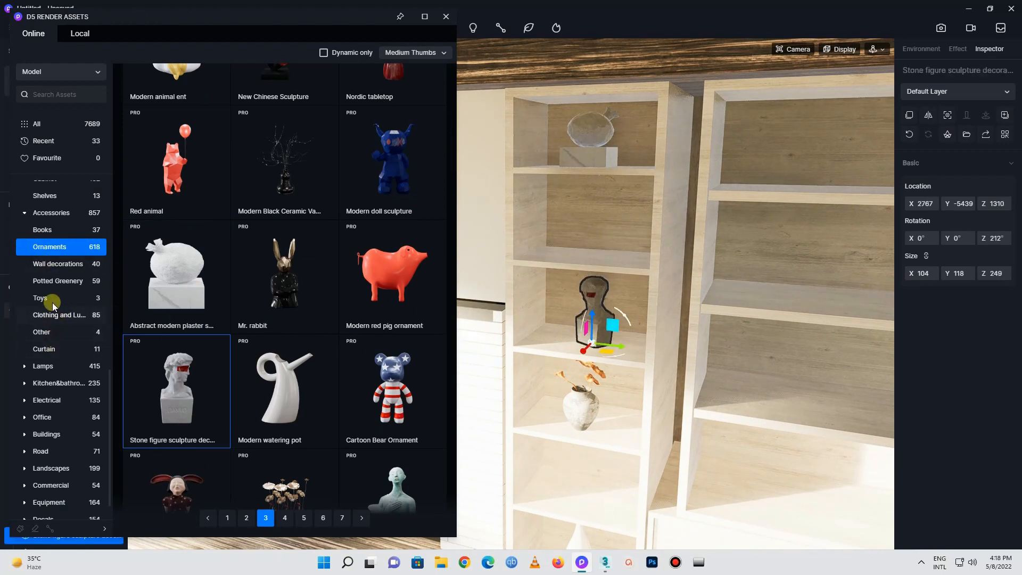
# Place the Retro Books stack from the Books models on the shelf above the stone figure, rotated to 191° about Z
pyautogui.click(56, 228)
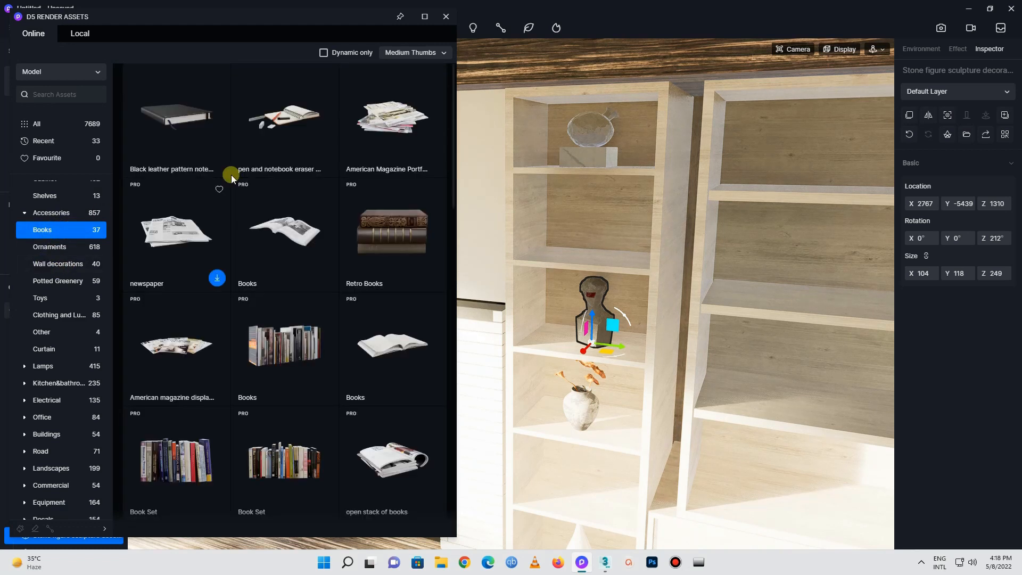
pyautogui.click(386, 219)
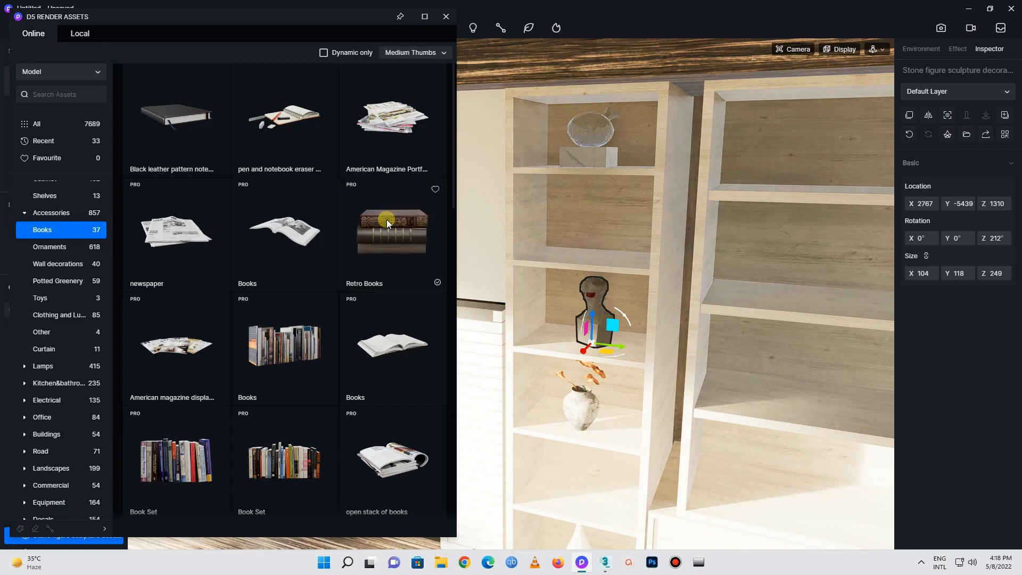
pyautogui.click(440, 260)
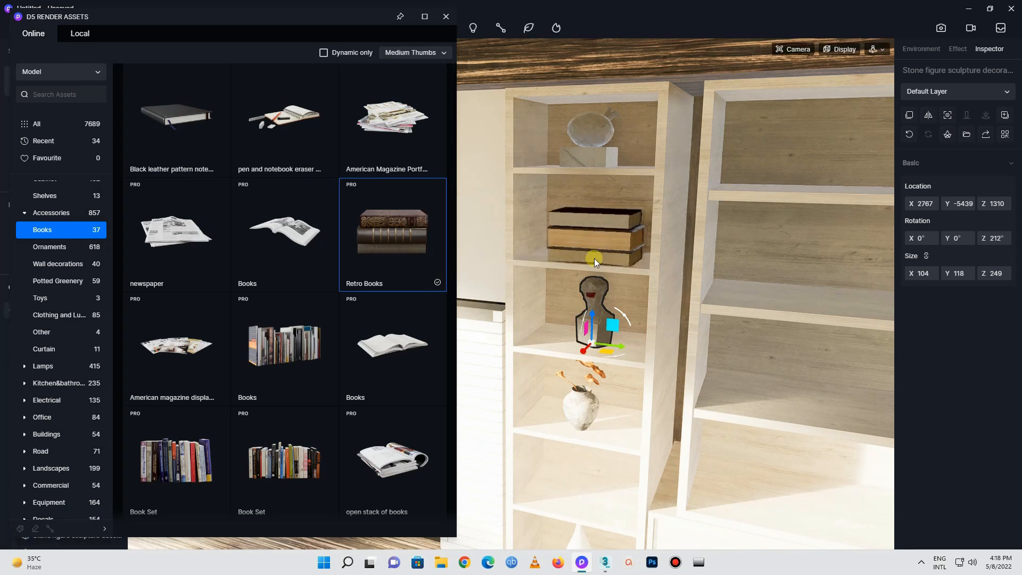
pyautogui.click(594, 258)
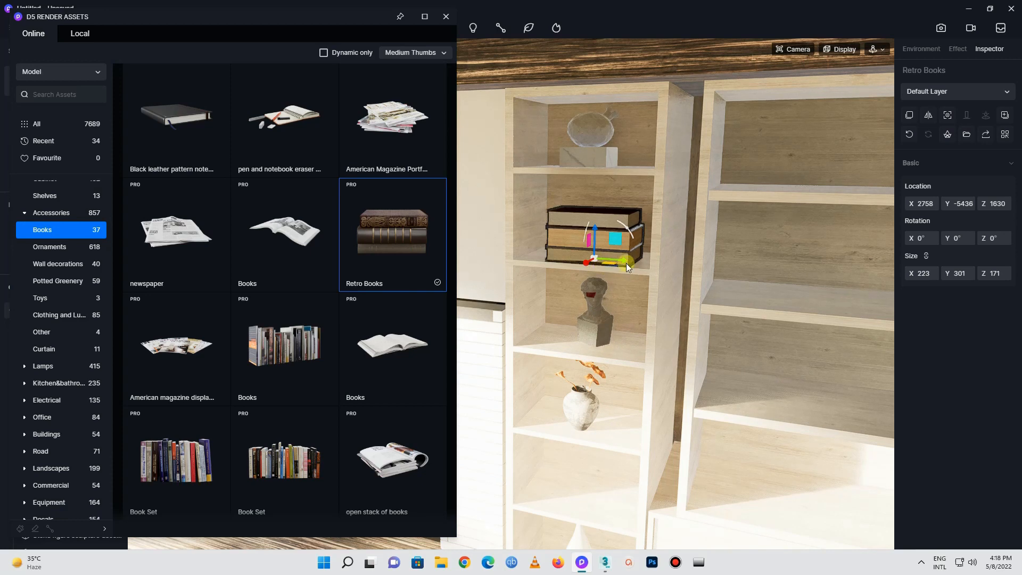
pyautogui.moveTo(614, 267); pyautogui.dragTo(558, 260)
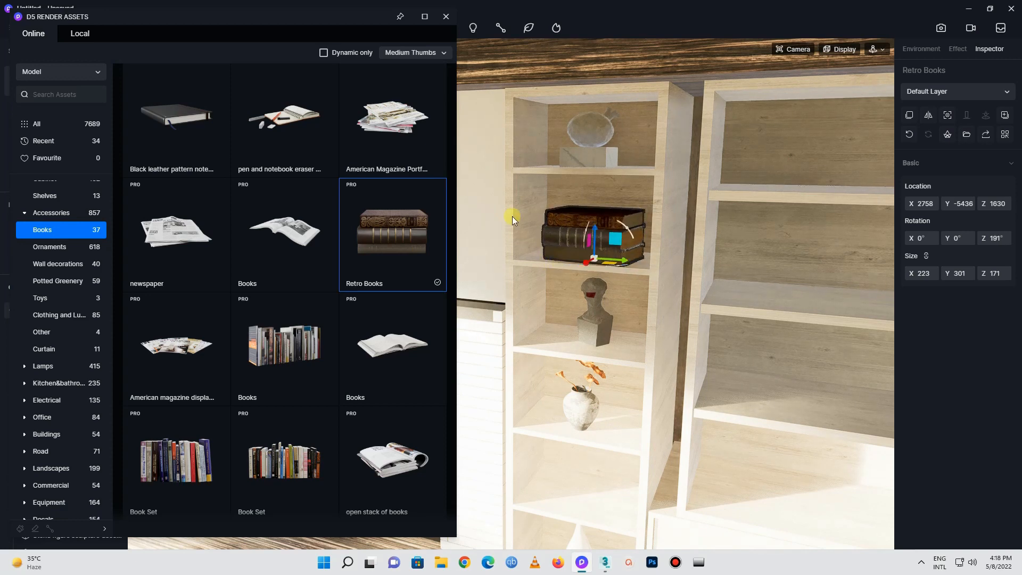
# Get the four-volume Retro Books stack from the Books models for the shelf above the white vase in the narrow bookcase
pyautogui.scroll(-3, 512, 216)
pyautogui.scroll(-1, 243, 361)
pyautogui.scroll(-2, 243, 361)
pyautogui.scroll(-3, 243, 360)
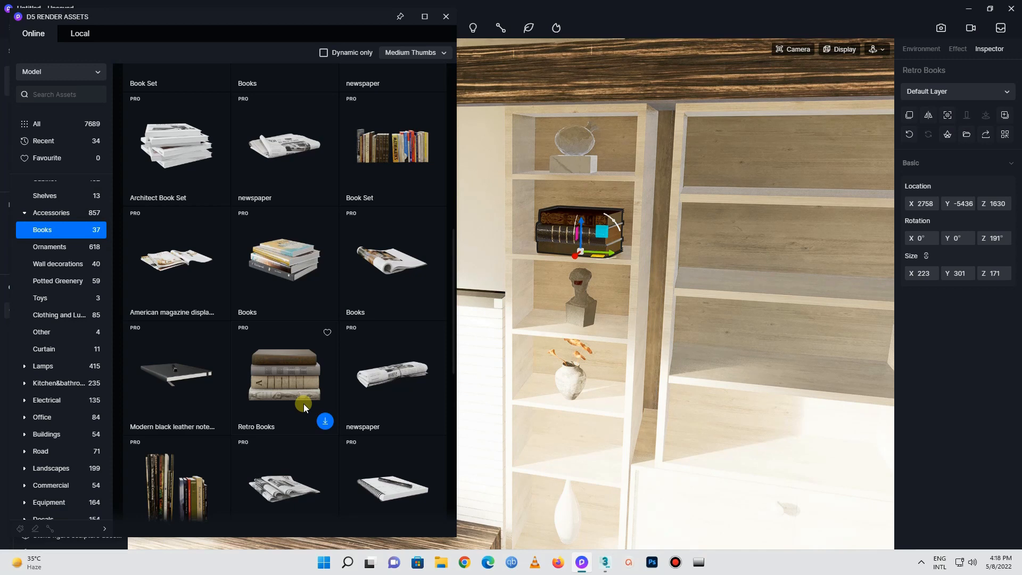
pyautogui.click(303, 403)
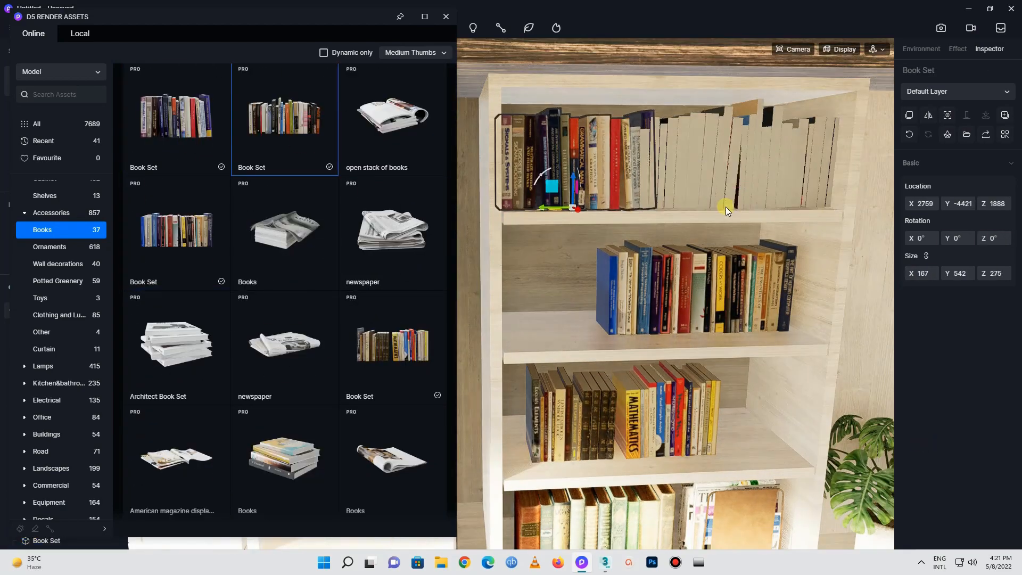
# Place a black-metal-framed black-and-white abstract picture from the Wall decorations behind the two leftmost cabinet plants, rotated to 180° about Z and moved against the wall
pyautogui.click(57, 263)
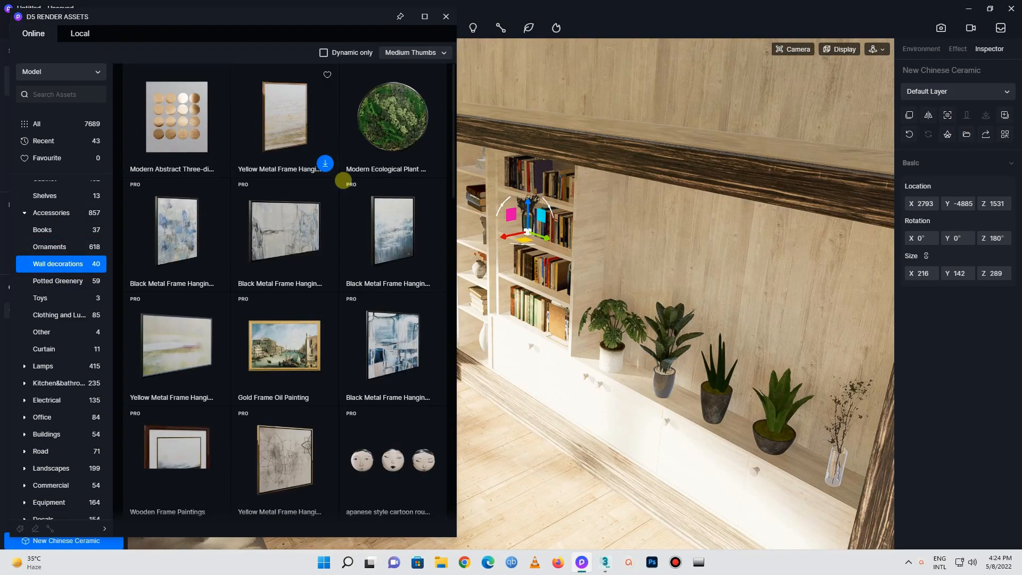
pyautogui.scroll(-6, 301, 266)
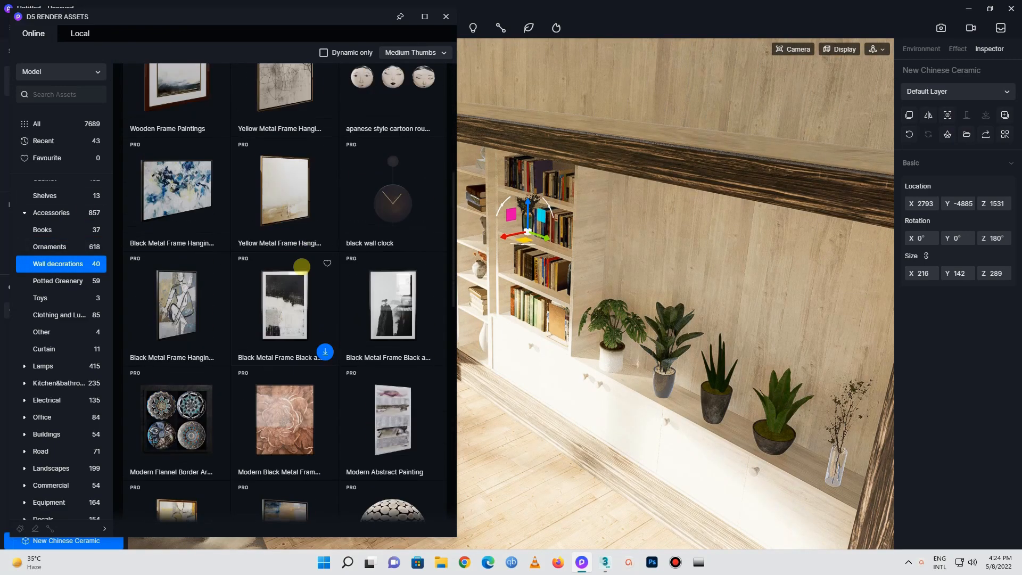
pyautogui.scroll(-2, 294, 315)
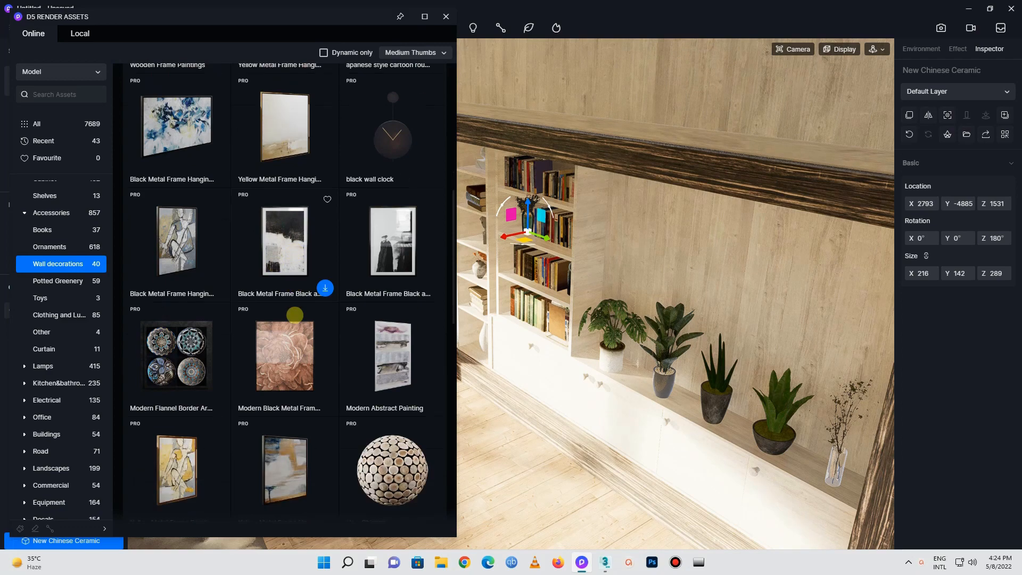
pyautogui.click(275, 222)
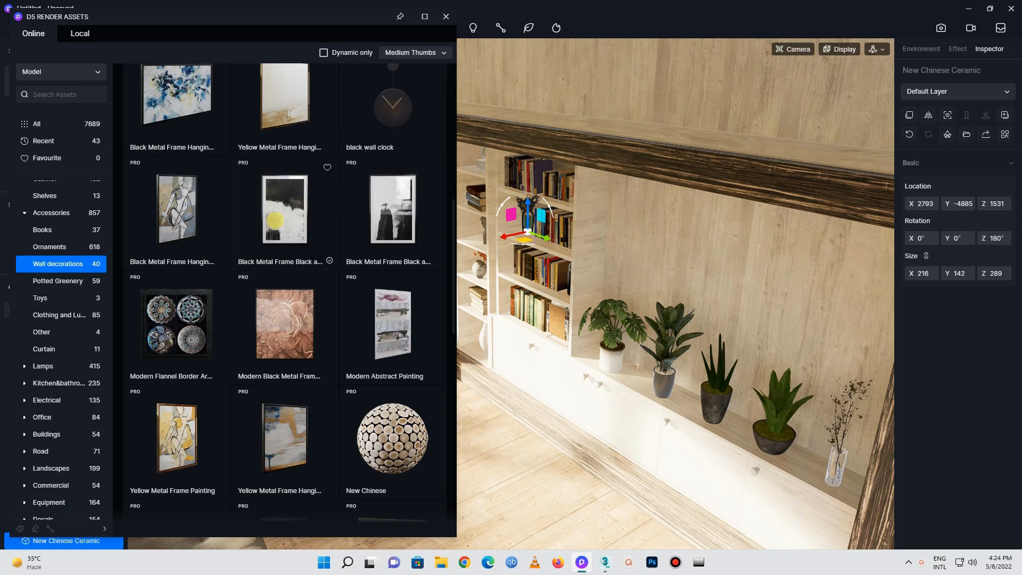
pyautogui.click(281, 218)
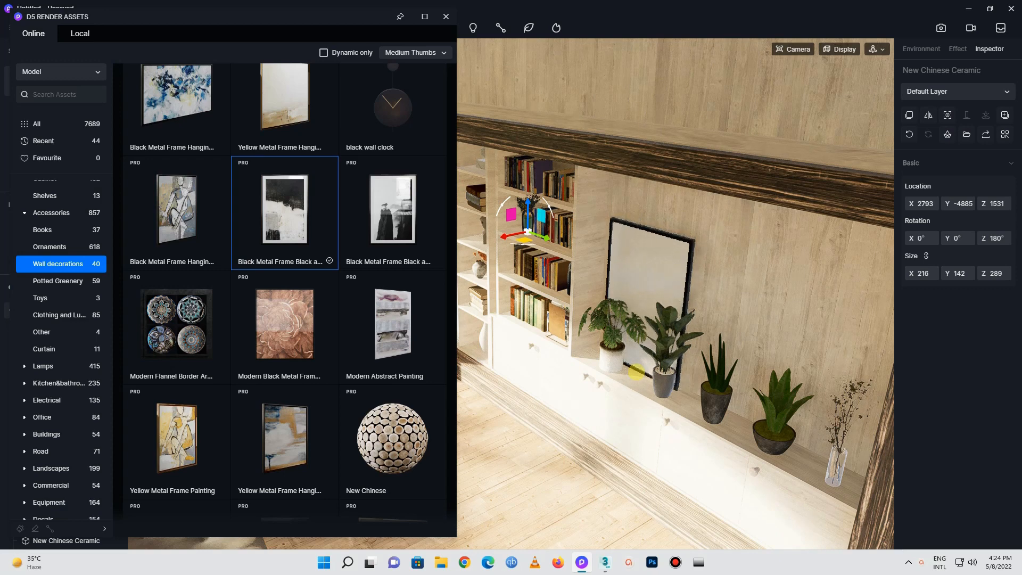
pyautogui.click(637, 371)
pyautogui.click(994, 238)
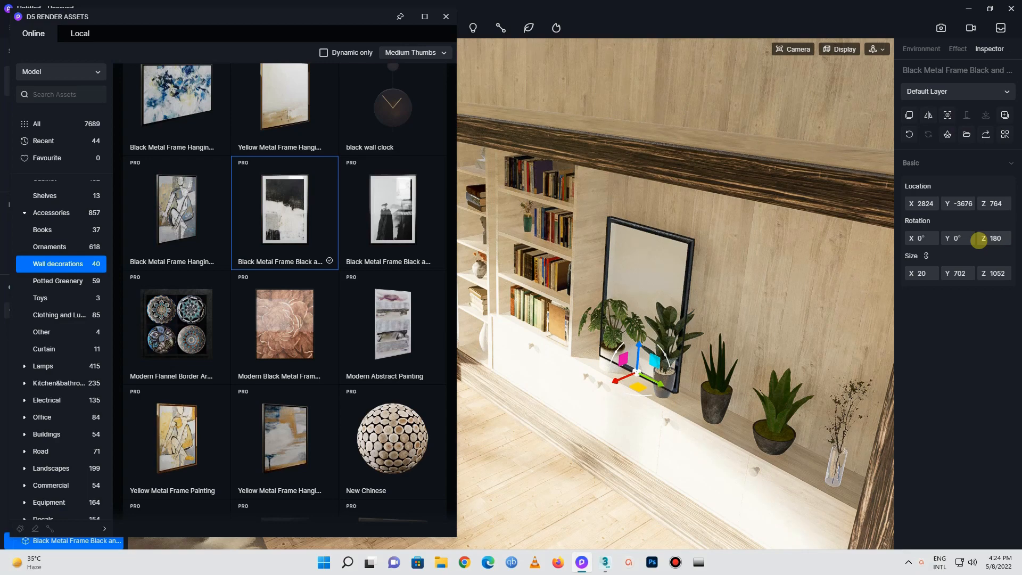
pyautogui.press('Return')
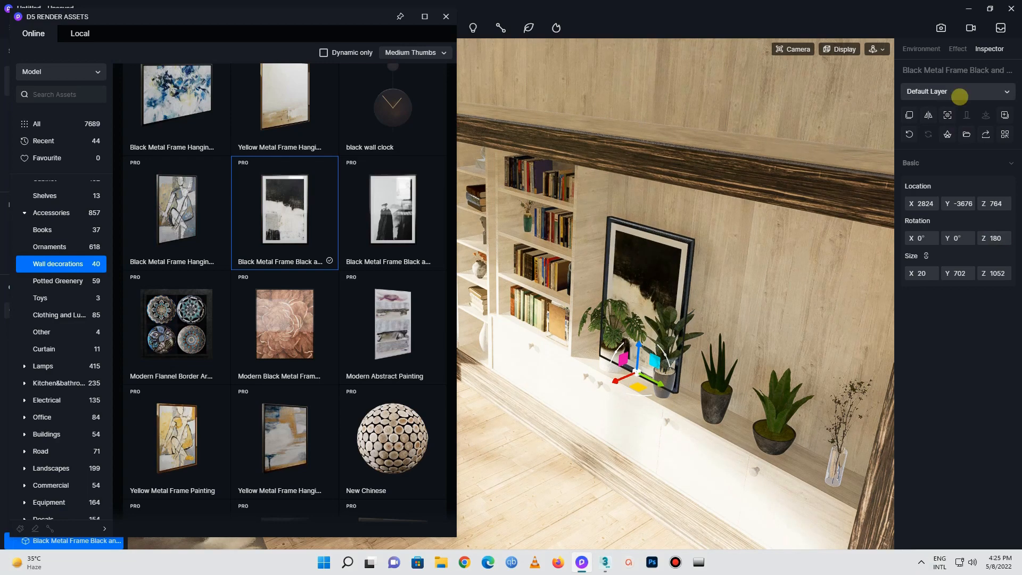
pyautogui.moveTo(624, 379); pyautogui.dragTo(627, 377)
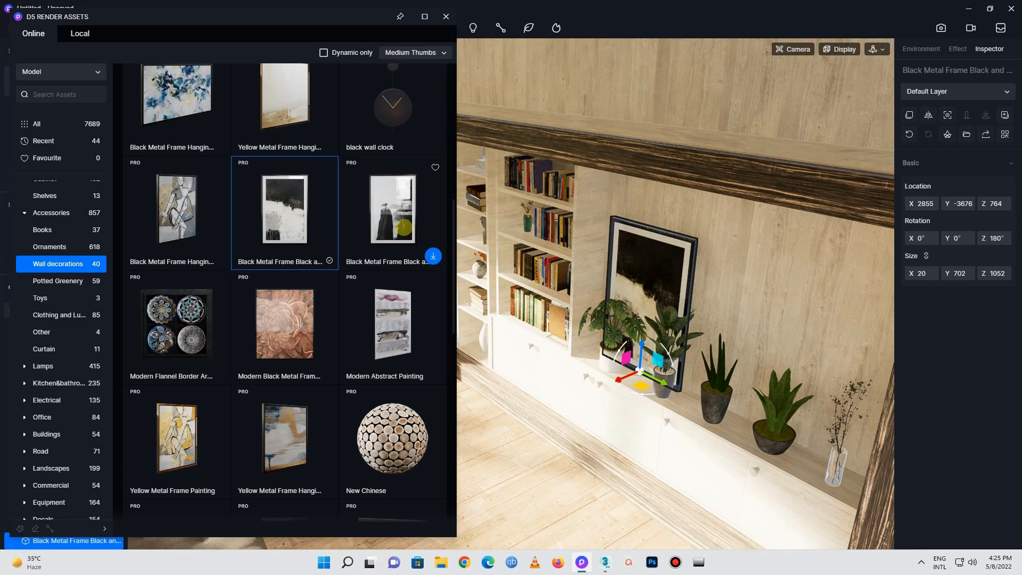
# Place the black-metal-framed landscape picture with the tree on the cabinet beside the first picture, rotated to 180° about Z
pyautogui.click(404, 228)
pyautogui.click(404, 228)
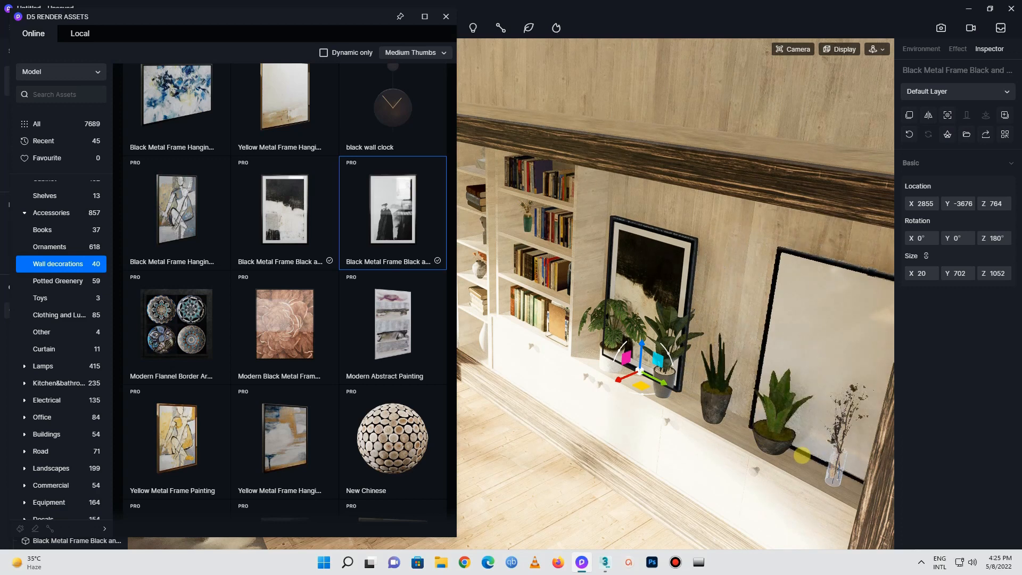
pyautogui.click(805, 462)
pyautogui.moveTo(819, 468); pyautogui.dragTo(783, 446)
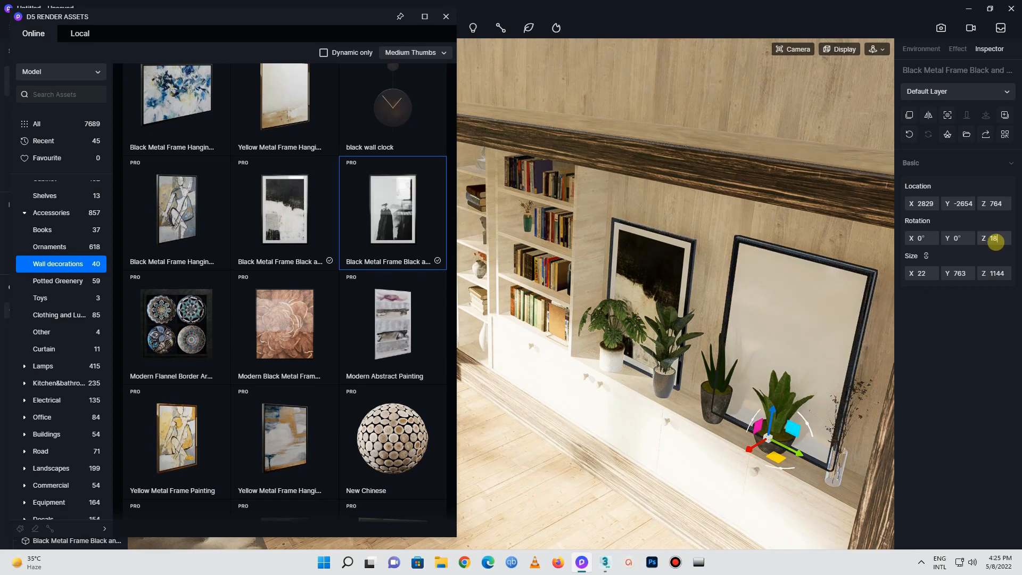
pyautogui.press('Return')
pyautogui.click(994, 241)
# Scale the tree landscape picture to an X size of 20 and shift it closer to the first picture
pyautogui.moveTo(723, 342); pyautogui.dragTo(914, 333, button='right')
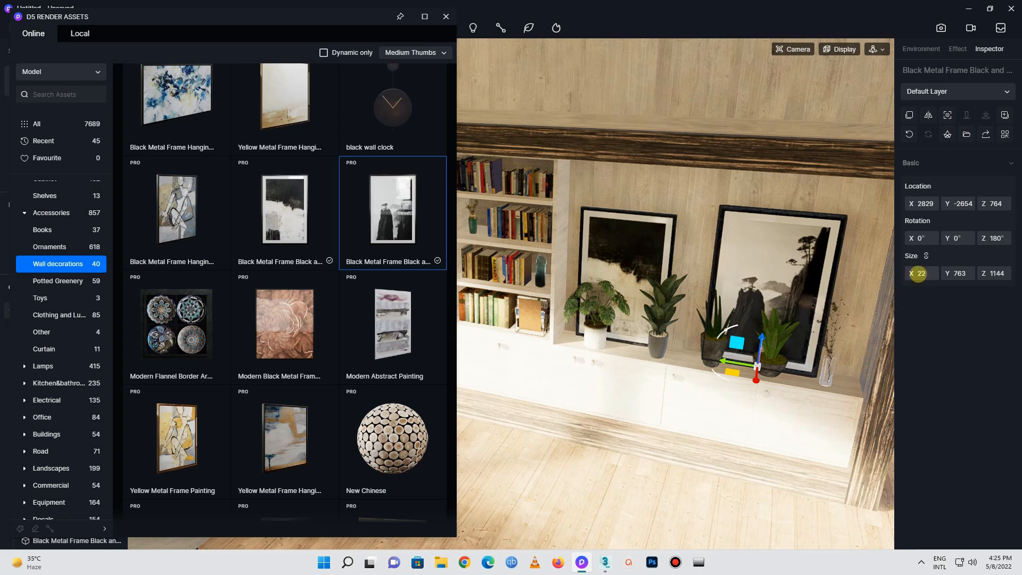
pyautogui.moveTo(916, 273); pyautogui.dragTo(924, 276)
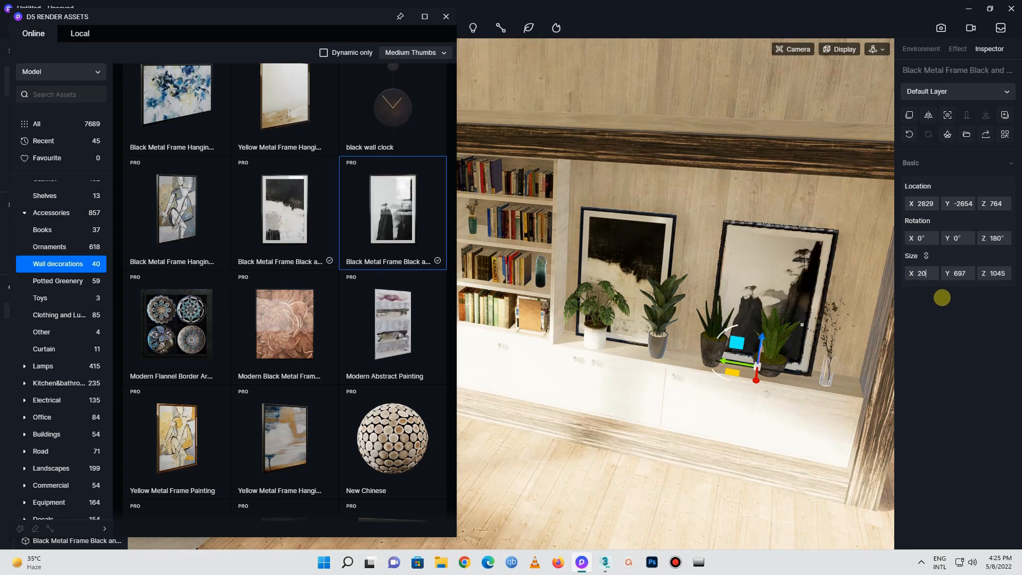
pyautogui.moveTo(740, 363); pyautogui.dragTo(706, 359)
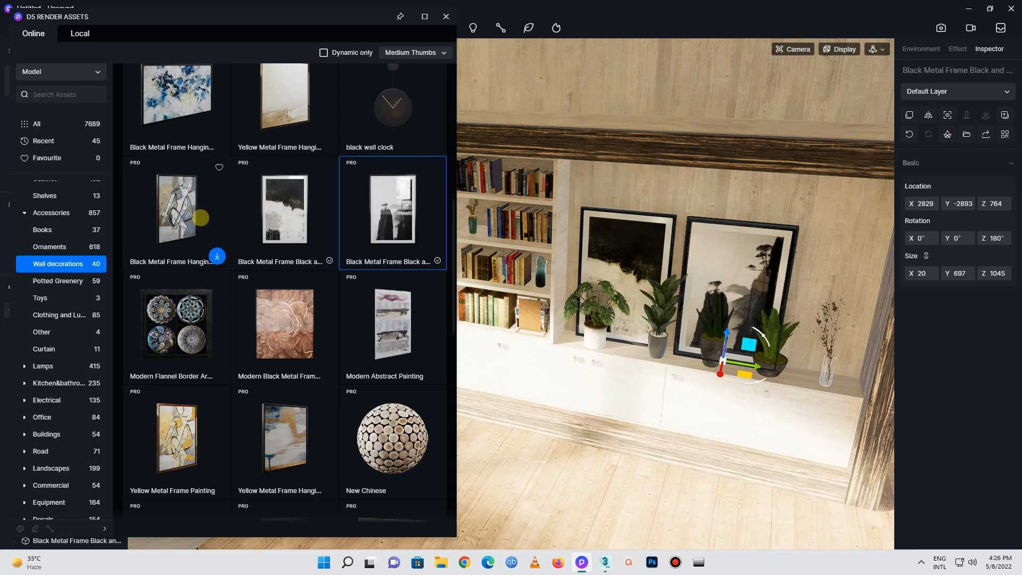
# Place the abstract Black Metal Frame Hanging picture behind the glass vase, X size 35 and rotated to 180° about Z, and nudge the middle picture toward the first
pyautogui.click(201, 216)
pyautogui.click(201, 216)
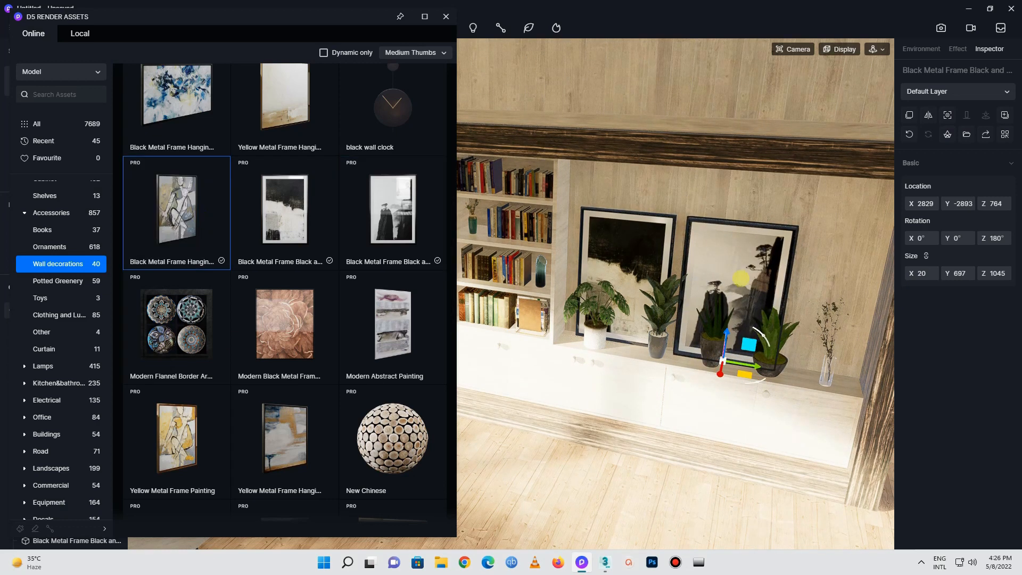
pyautogui.click(810, 375)
pyautogui.write('35')
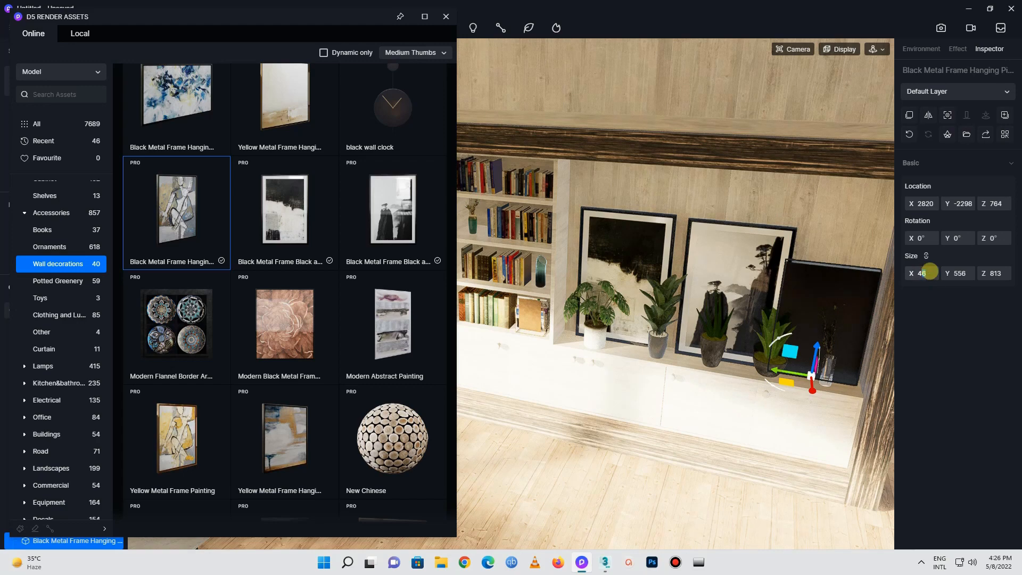
pyautogui.click(994, 238)
pyautogui.write('18')
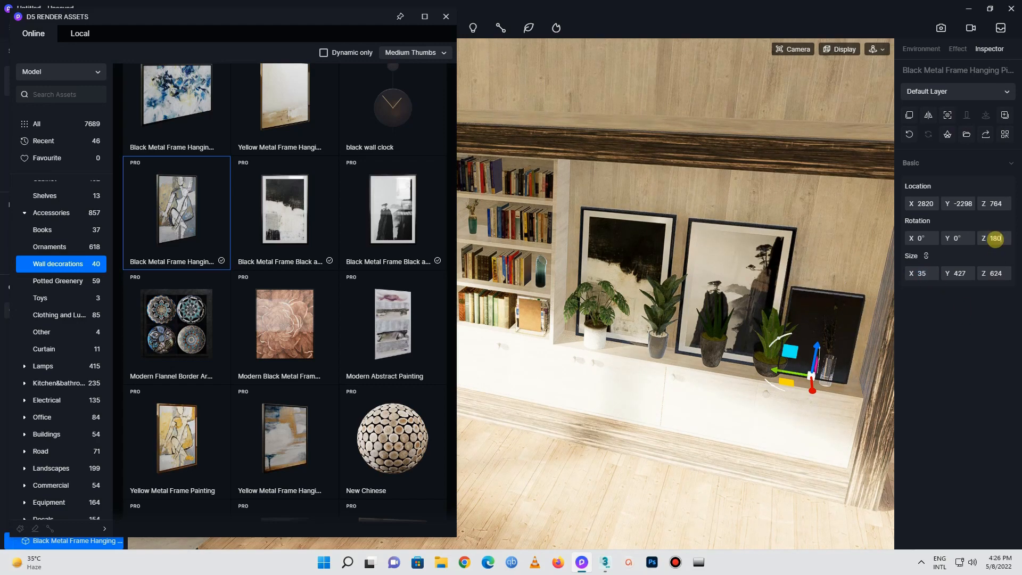
pyautogui.write('0')
pyautogui.moveTo(922, 276); pyautogui.dragTo(929, 276)
pyautogui.moveTo(830, 394); pyautogui.dragTo(798, 380, button='right')
pyautogui.click(745, 266)
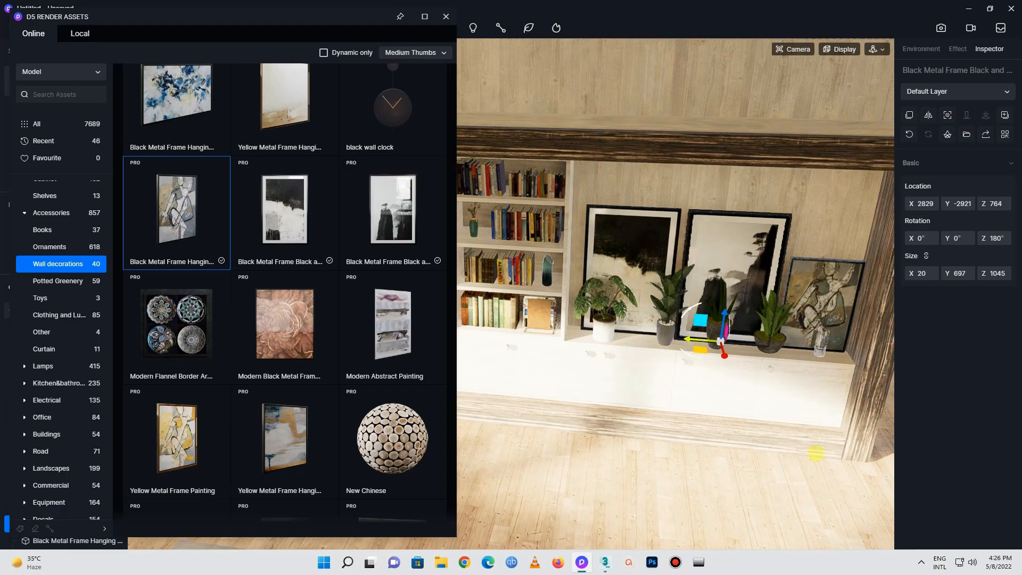
# Download the black wall clock from the Wall decorations and place it on the white wall above the fireplace
pyautogui.scroll(-5, 815, 454)
pyautogui.moveTo(600, 472); pyautogui.dragTo(814, 320, button='right')
pyautogui.click(445, 17)
pyautogui.moveTo(534, 182); pyautogui.dragTo(353, 200, button='right')
pyautogui.click(78, 28)
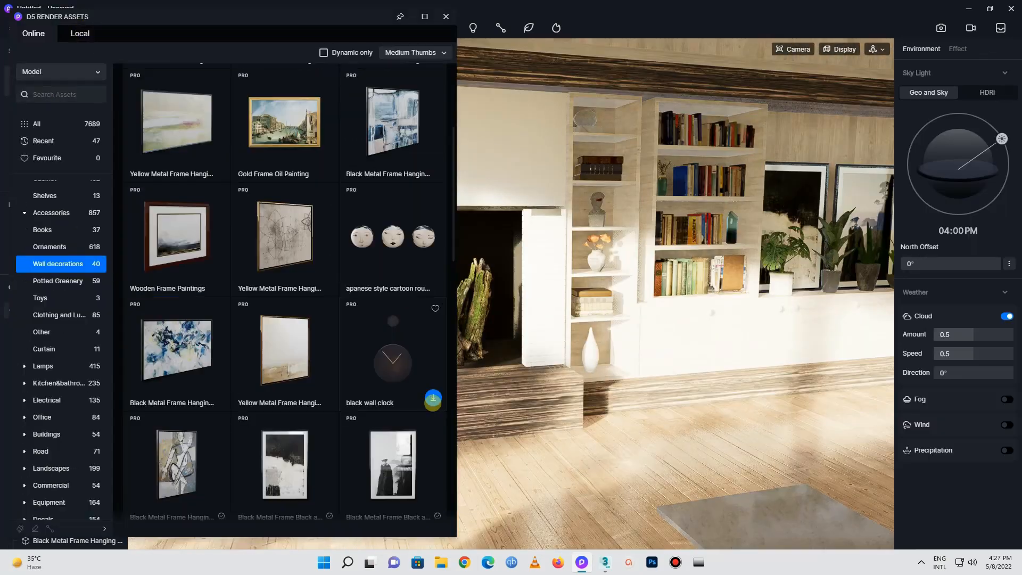
pyautogui.click(432, 399)
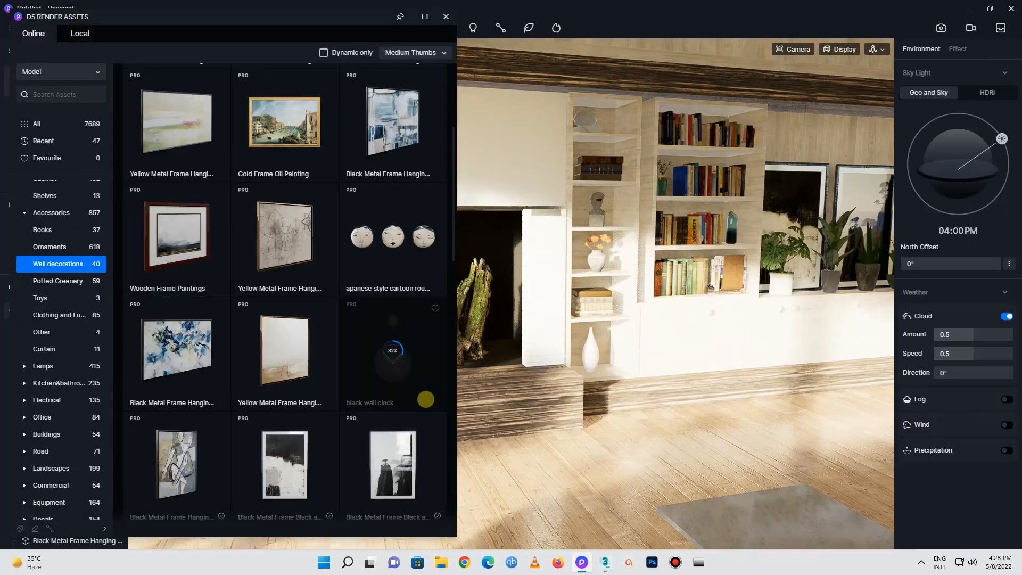
pyautogui.click(408, 382)
pyautogui.moveTo(553, 195); pyautogui.dragTo(483, 199, button='right')
pyautogui.click(476, 182)
pyautogui.click(446, 17)
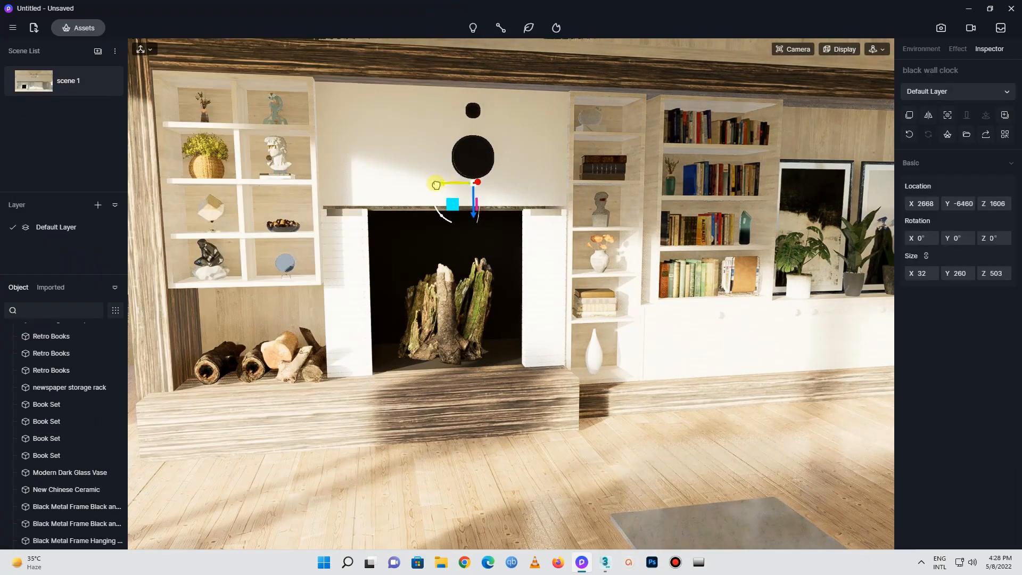
# Move the wall clock toward the ornament shelves, rotate it to 180° about Z and adjust its distance from the wall
pyautogui.moveTo(441, 183); pyautogui.dragTo(338, 182)
pyautogui.click(995, 242)
pyautogui.press('BackSpace')
pyautogui.write('180')
pyautogui.press('Return')
pyautogui.scroll(4, 372, 173)
pyautogui.moveTo(440, 323); pyautogui.dragTo(442, 326)
pyautogui.scroll(-1, 445, 330)
# Place the Japanese style cartoon round faces decoration on the wall above the fireplace beside the clock, and raise it
pyautogui.click(66, 28)
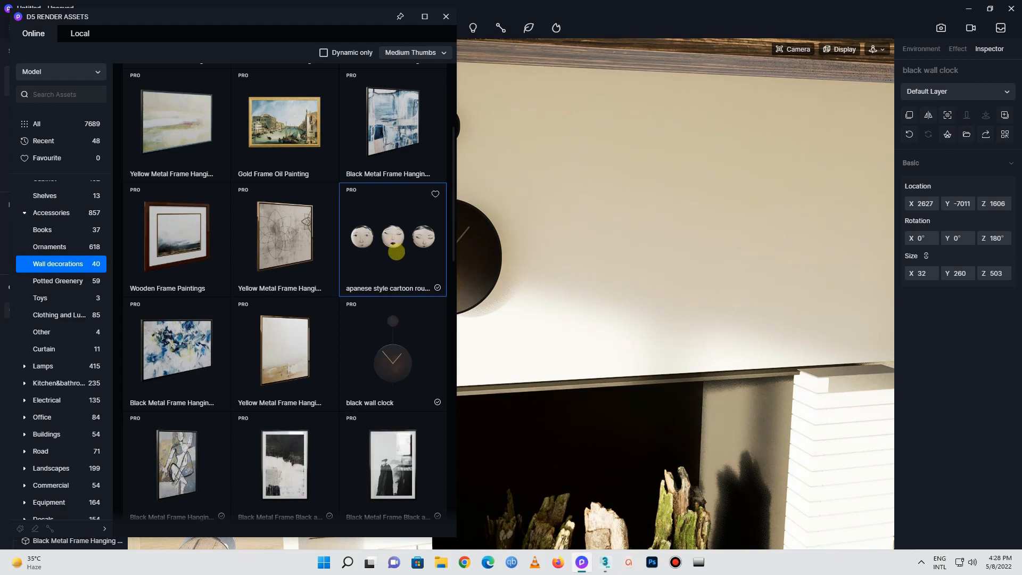
pyautogui.moveTo(479, 266); pyautogui.dragTo(612, 272, button='right')
pyautogui.click(612, 273)
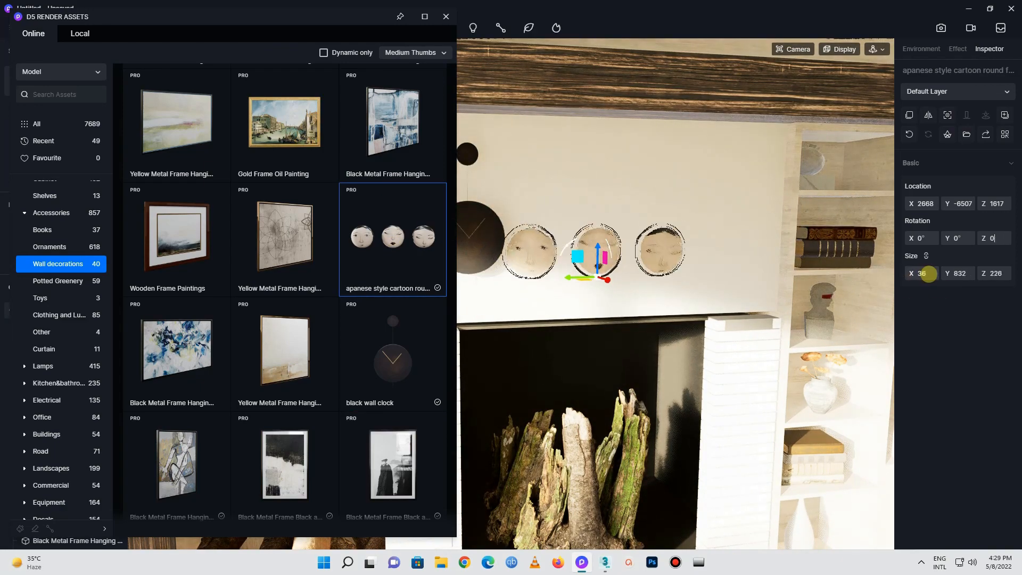
pyautogui.moveTo(628, 279); pyautogui.dragTo(637, 283)
pyautogui.scroll(2, 582, 227)
pyautogui.moveTo(620, 257); pyautogui.dragTo(619, 220)
# Place the Modern Black Metal Frame painting on the wall behind the potted plants by the glass wall
pyautogui.moveTo(619, 219)
pyautogui.mouseDown(button='right')
pyautogui.moveTo(657, 449)
pyautogui.moveTo(581, 294)
pyautogui.mouseUp(button='right')
pyautogui.scroll(-5, 325, 343)
pyautogui.click(852, 186)
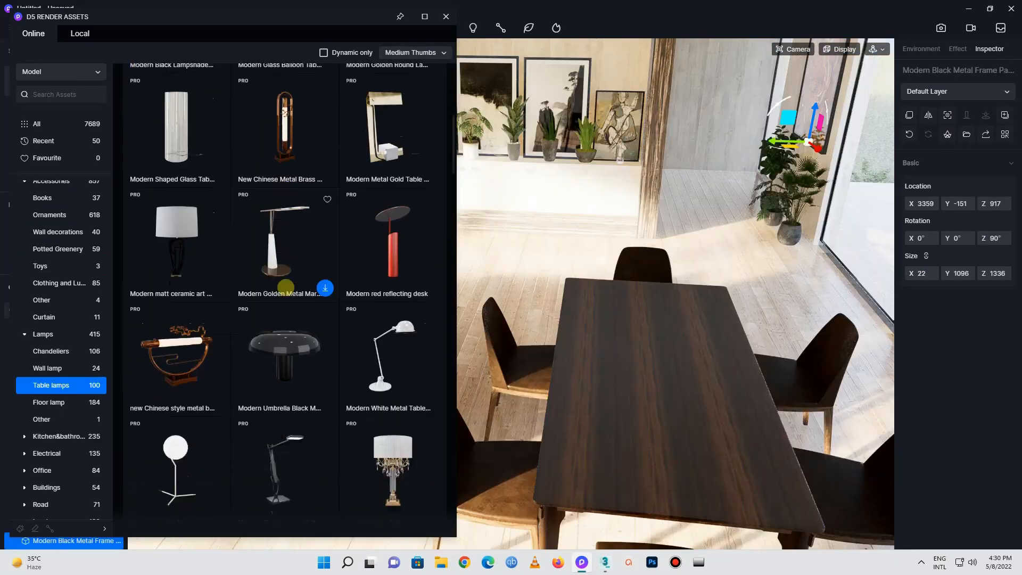
# Browse the Table lamps models for a piece suited to the dining table
pyautogui.scroll(-8, 286, 287)
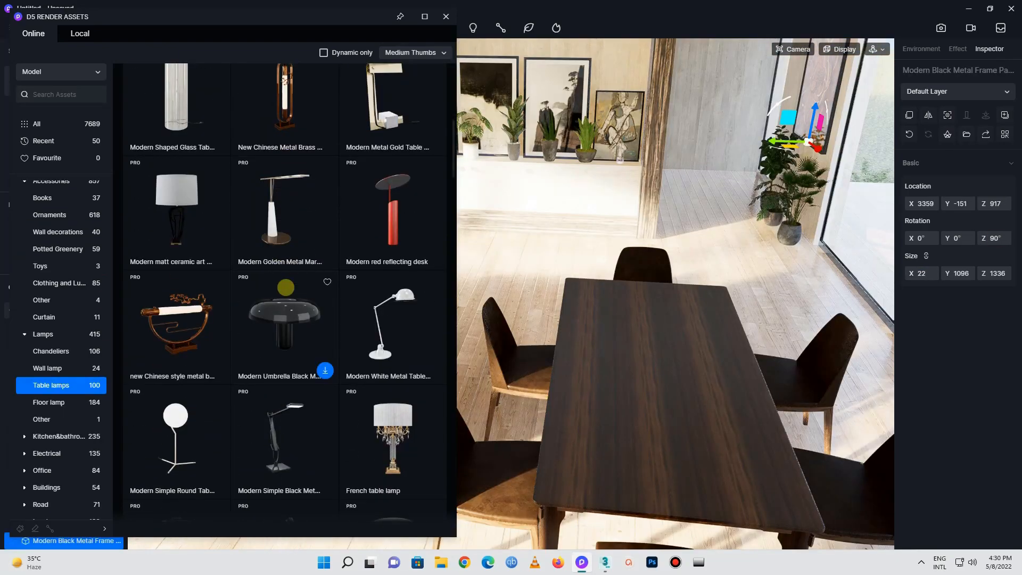
pyautogui.scroll(-10, 285, 288)
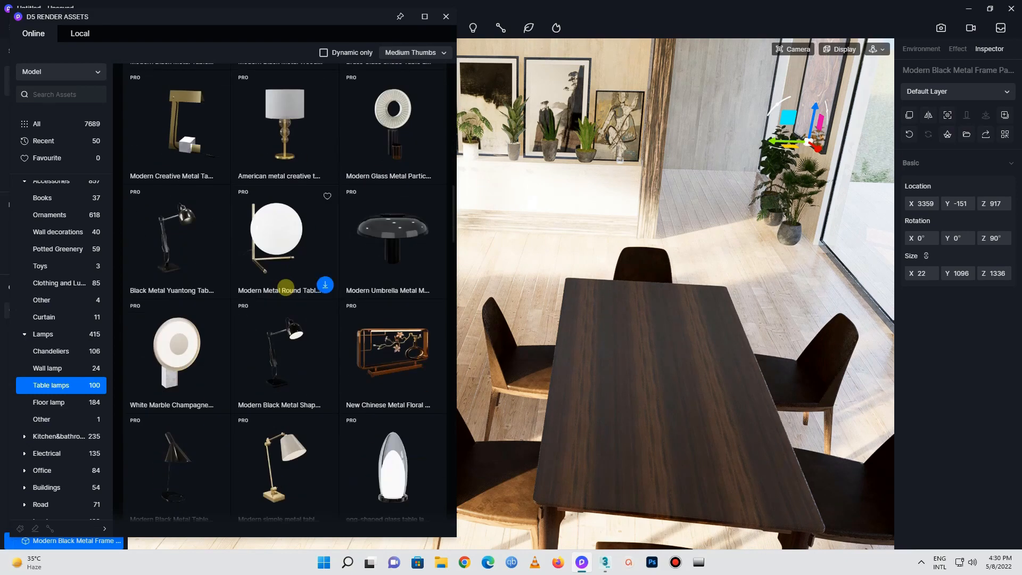
pyautogui.scroll(-8, 286, 287)
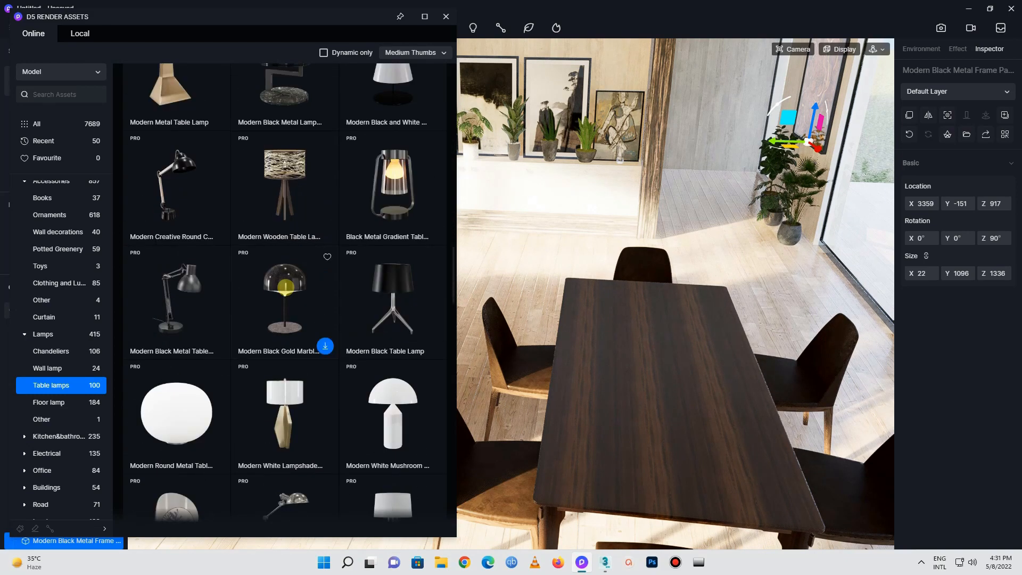
pyautogui.scroll(-8, 286, 288)
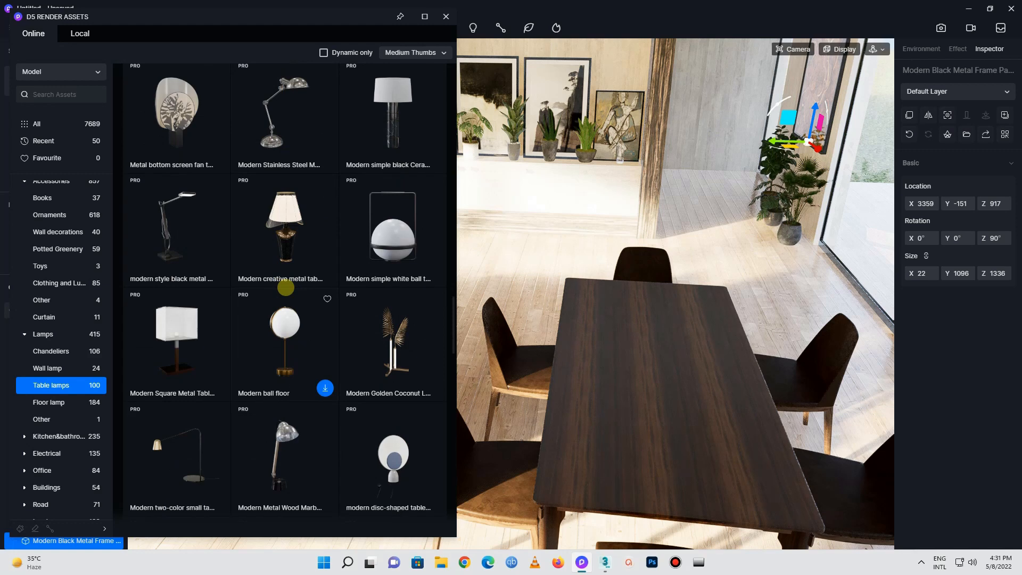
pyautogui.scroll(-9, 285, 287)
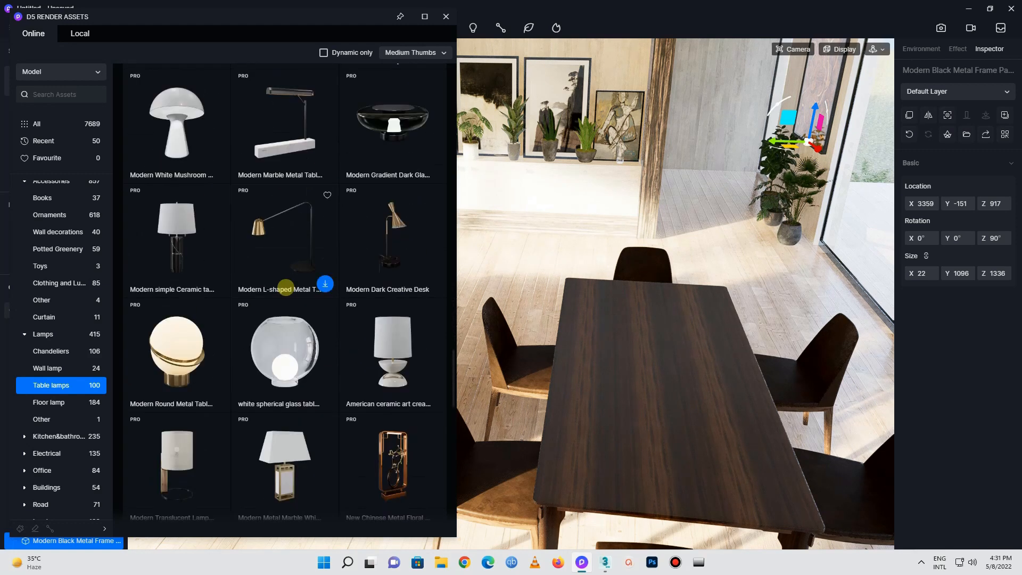
pyautogui.scroll(-7, 286, 288)
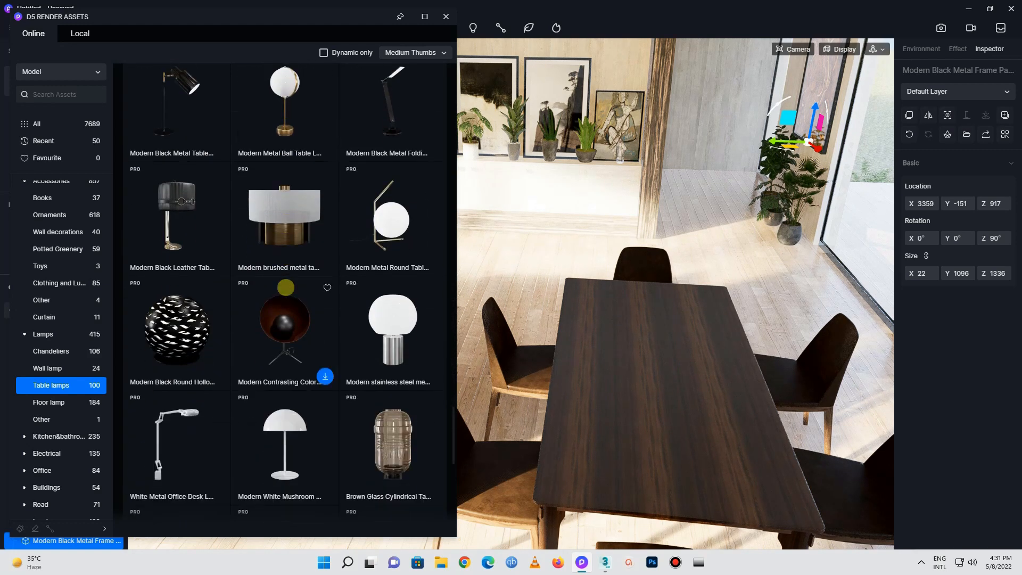
pyautogui.scroll(-6, 286, 287)
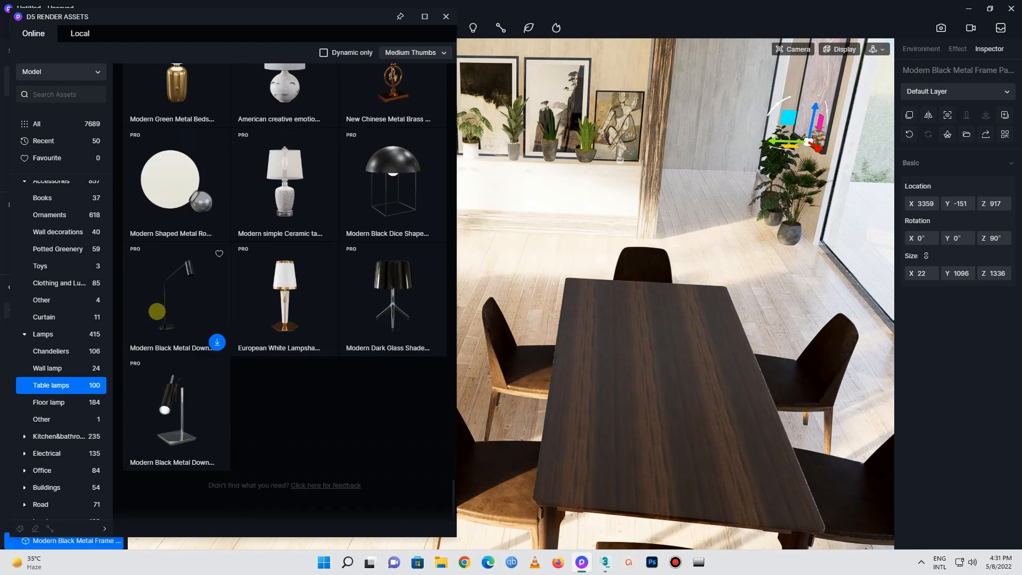
pyautogui.scroll(3, 282, 387)
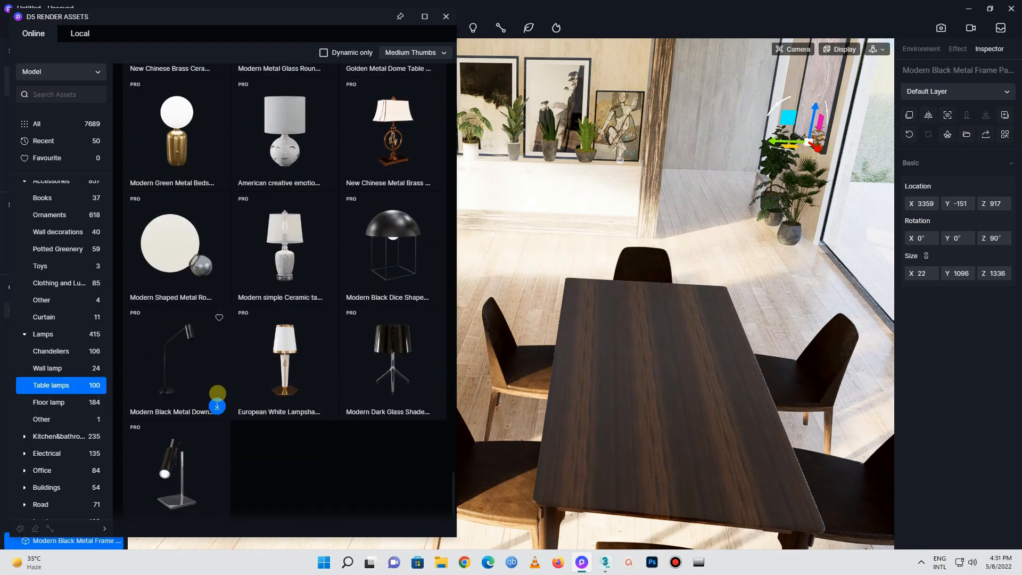
pyautogui.scroll(20, 287, 375)
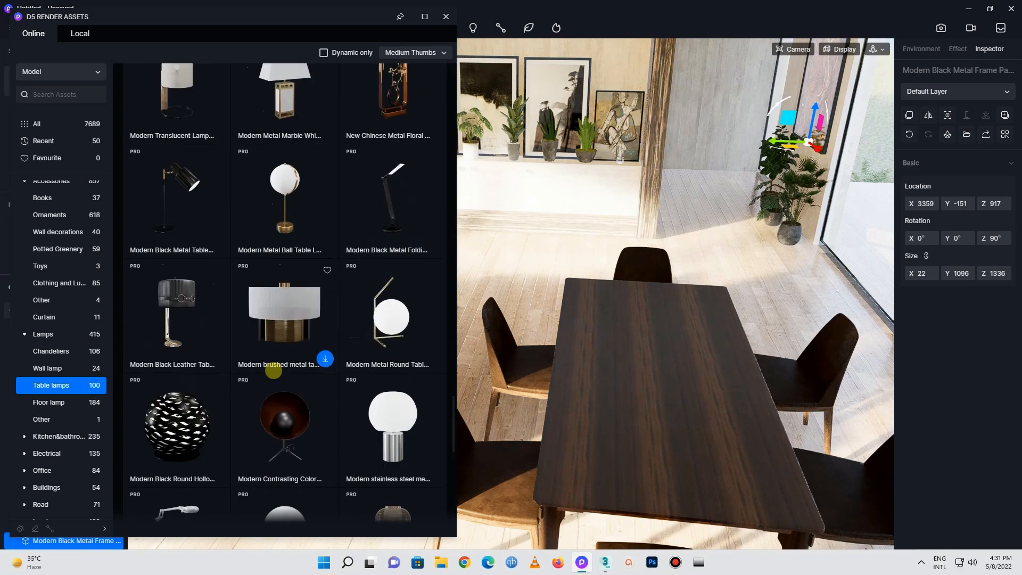
pyautogui.scroll(-10, 273, 369)
# Search the model library for candle and place the round glass light color candle holder at the middle of the dining table
pyautogui.click(58, 89)
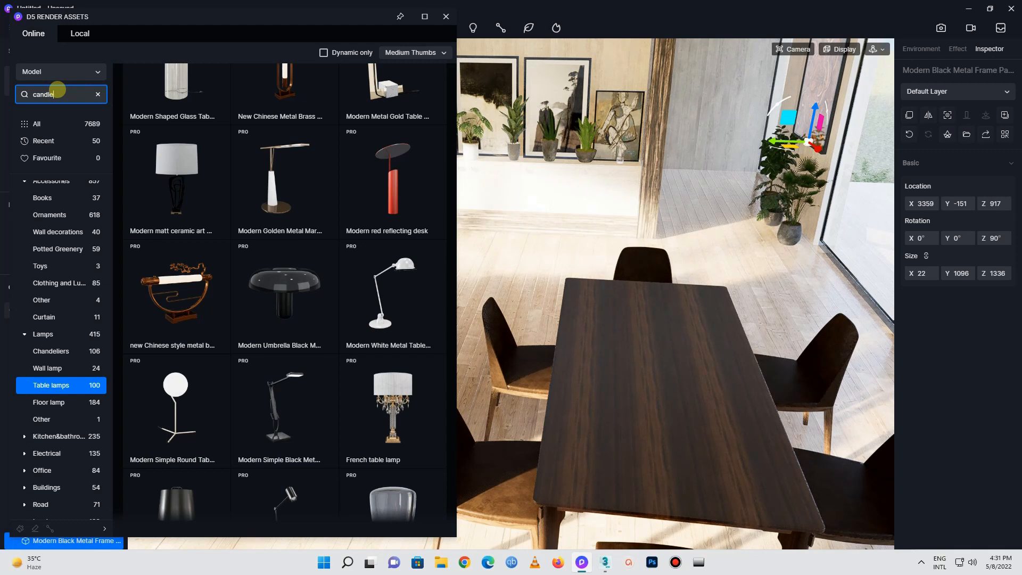
pyautogui.write('candle')
pyautogui.press('Return')
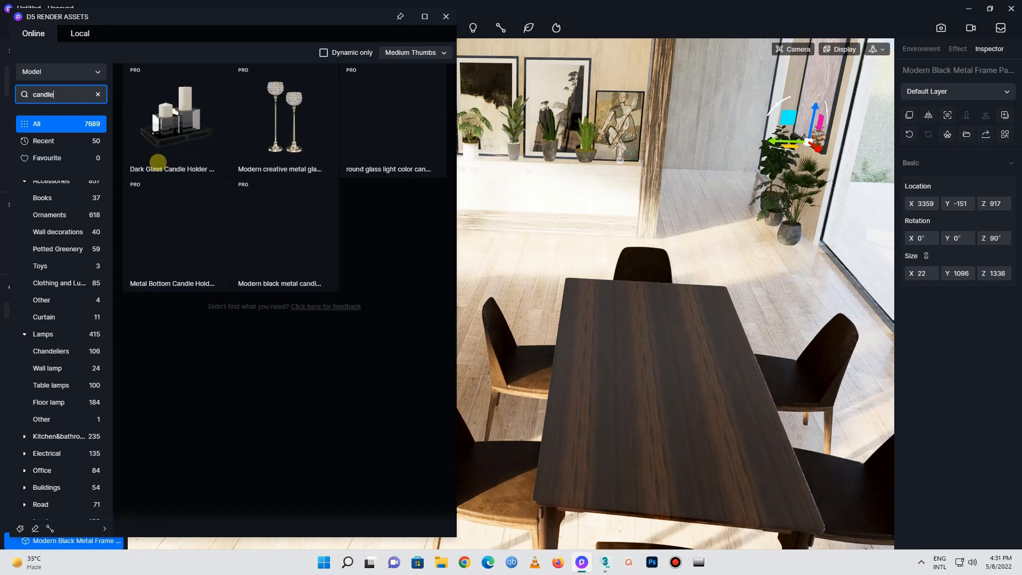
pyautogui.click(217, 277)
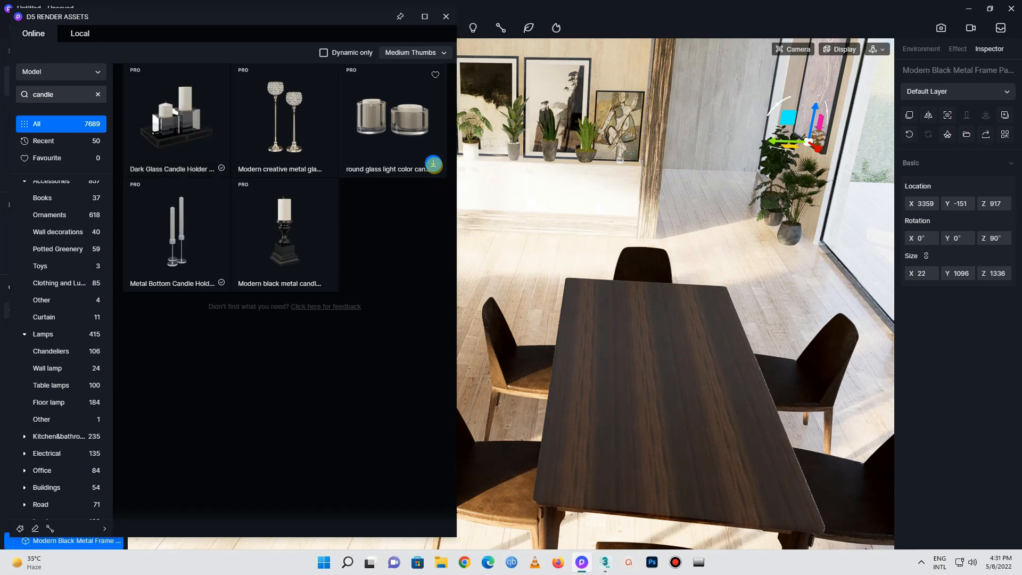
pyautogui.click(393, 129)
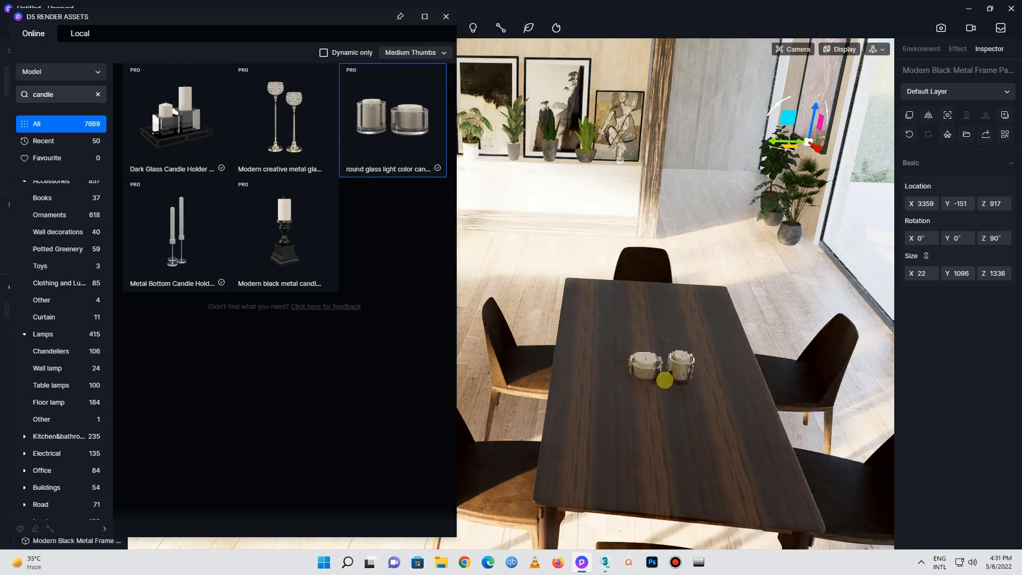
pyautogui.click(660, 372)
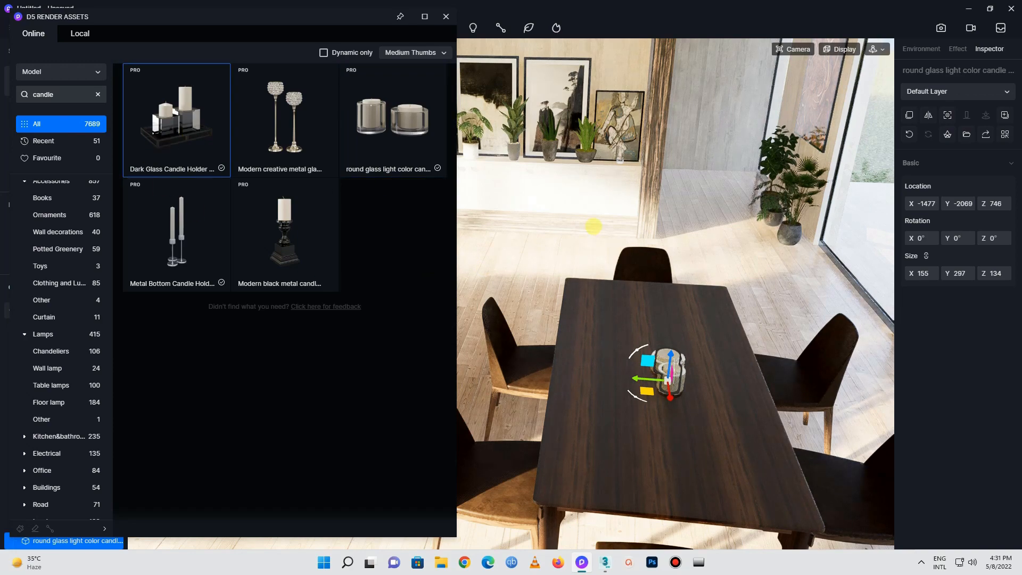
# Place the Dark Glass Candle Holder on the coffee table and rotate the dining table's candle holder to 90° about Z
pyautogui.moveTo(526, 239); pyautogui.dragTo(602, 351, button='right')
pyautogui.moveTo(760, 304); pyautogui.dragTo(506, 357, button='right')
pyautogui.moveTo(694, 362); pyautogui.dragTo(582, 429, button='right')
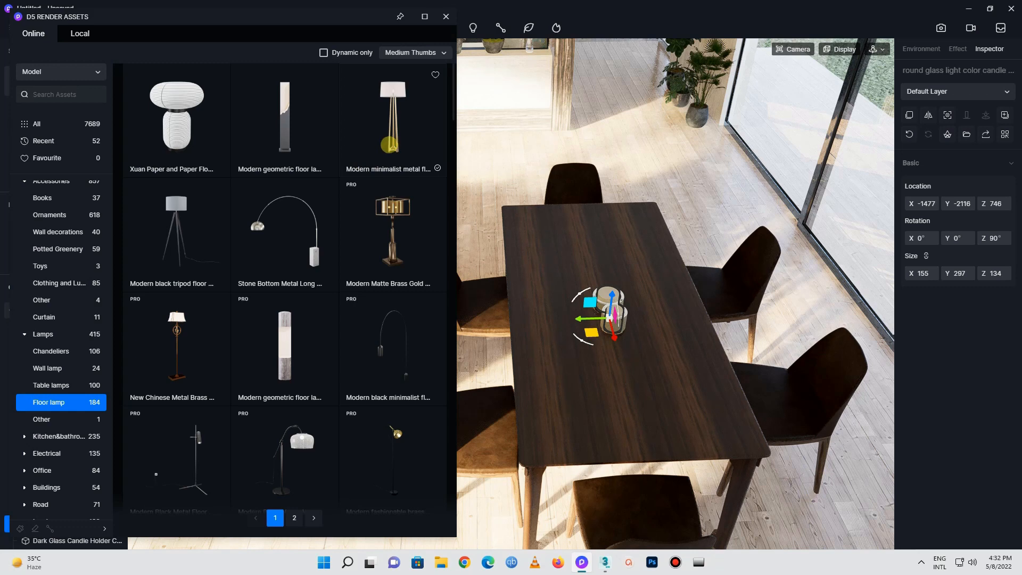
# Browse the Floor lamp models and download the Wooden Bamboo Art Tripod floor lamp
pyautogui.scroll(-10, 251, 285)
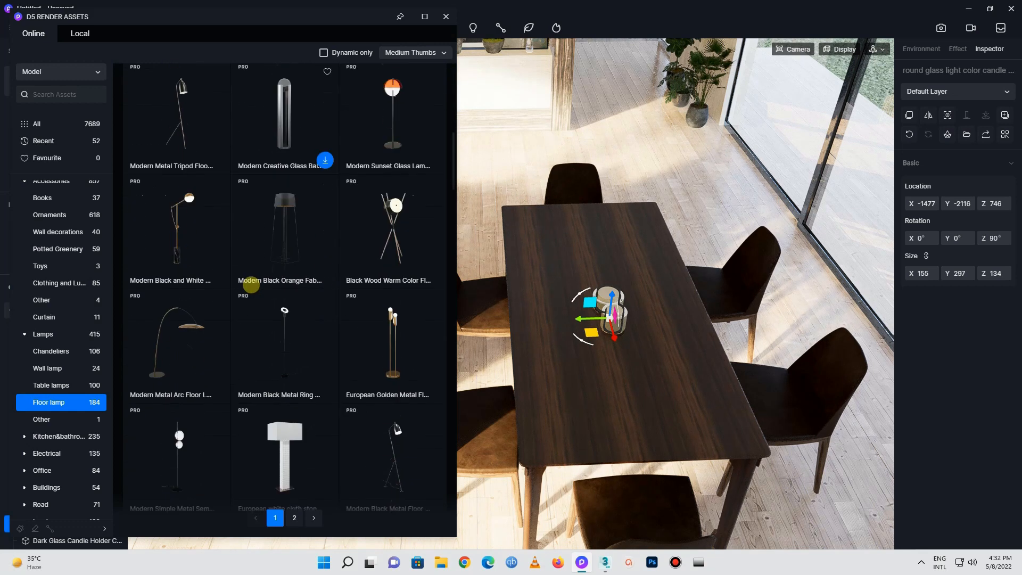
pyautogui.scroll(-6, 248, 250)
pyautogui.scroll(-10, 245, 213)
pyautogui.scroll(-7, 246, 212)
pyautogui.scroll(-2, 246, 213)
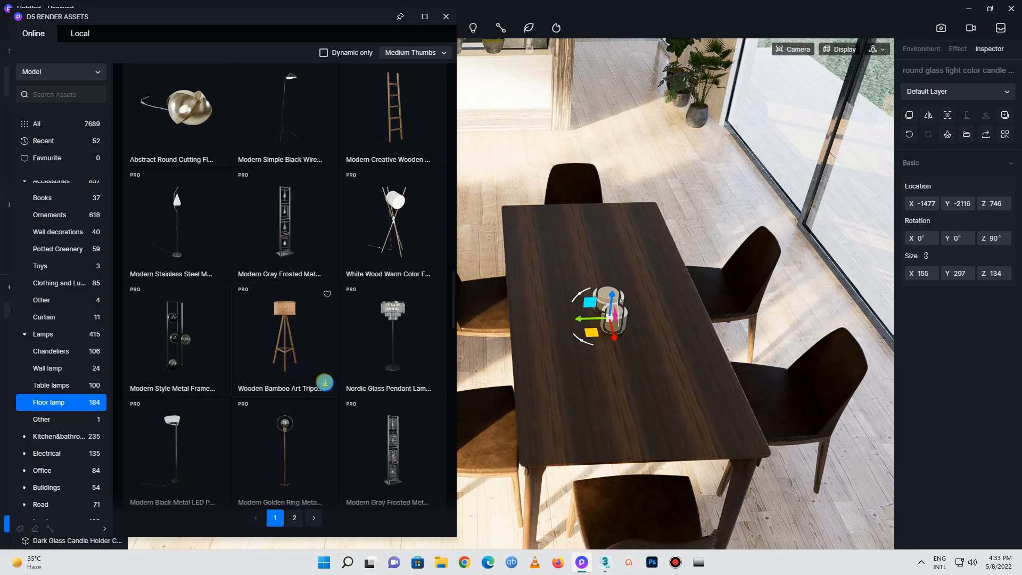
pyautogui.click(326, 349)
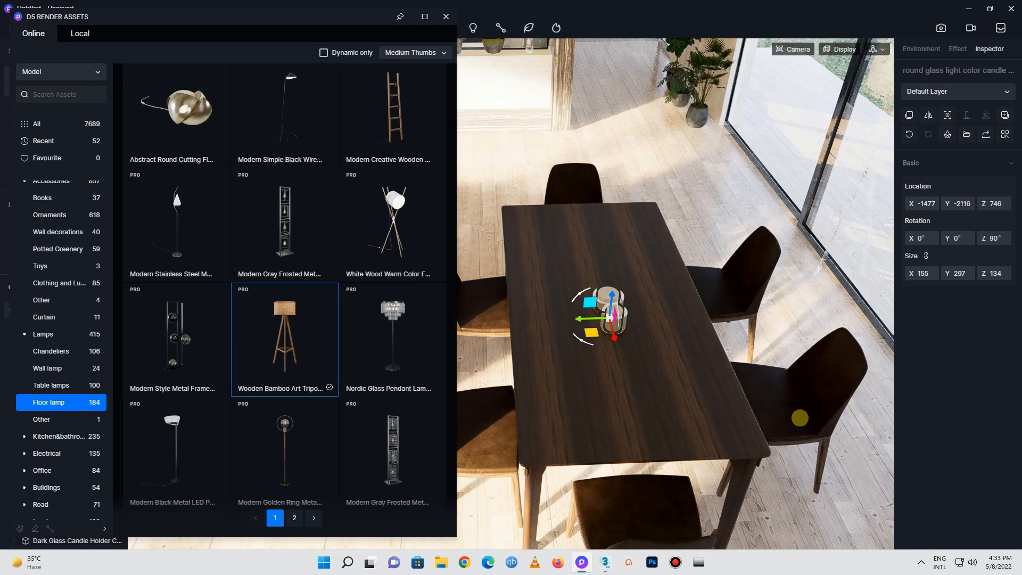
# Place the Wooden Bamboo Art Tripod floor lamp on the floor in front of the bookshelf and white cabinet
pyautogui.scroll(-5, 750, 402)
pyautogui.moveTo(631, 367); pyautogui.dragTo(482, 368, button='right')
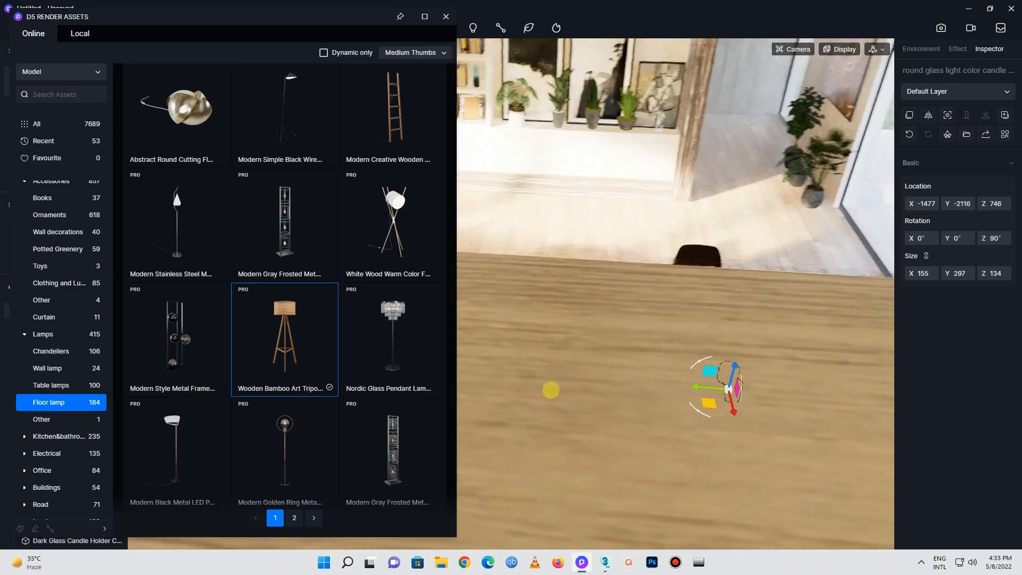
pyautogui.scroll(3, 536, 125)
pyautogui.scroll(2, 611, 212)
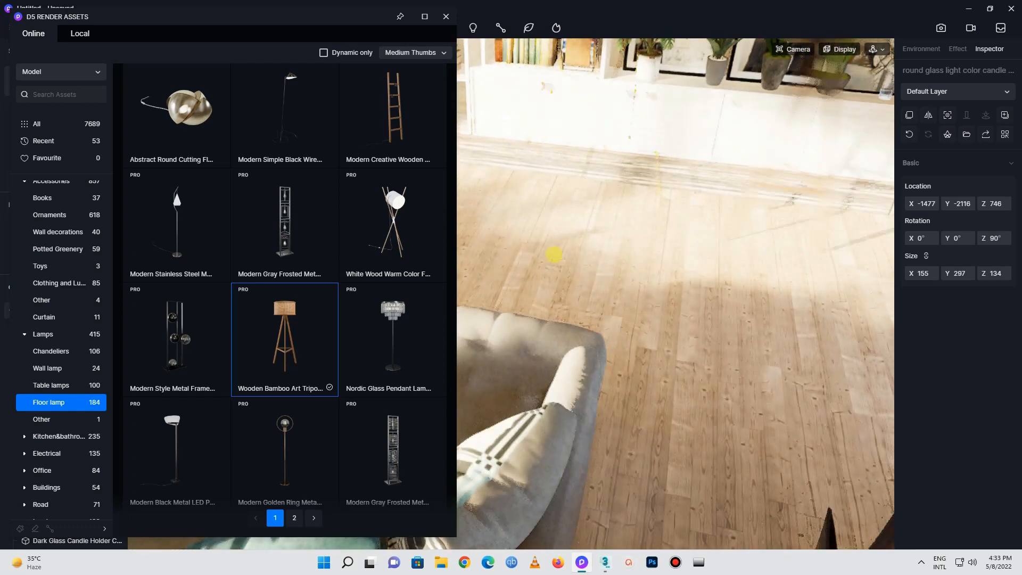
pyautogui.scroll(-3, 537, 278)
pyautogui.scroll(-1, 586, 246)
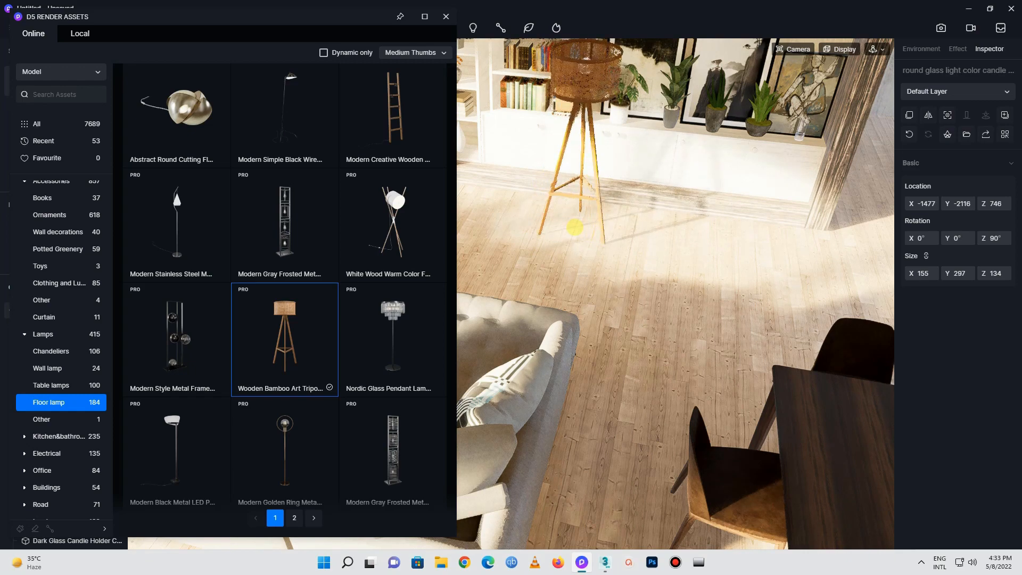
pyautogui.click(575, 227)
pyautogui.scroll(-1, 765, 347)
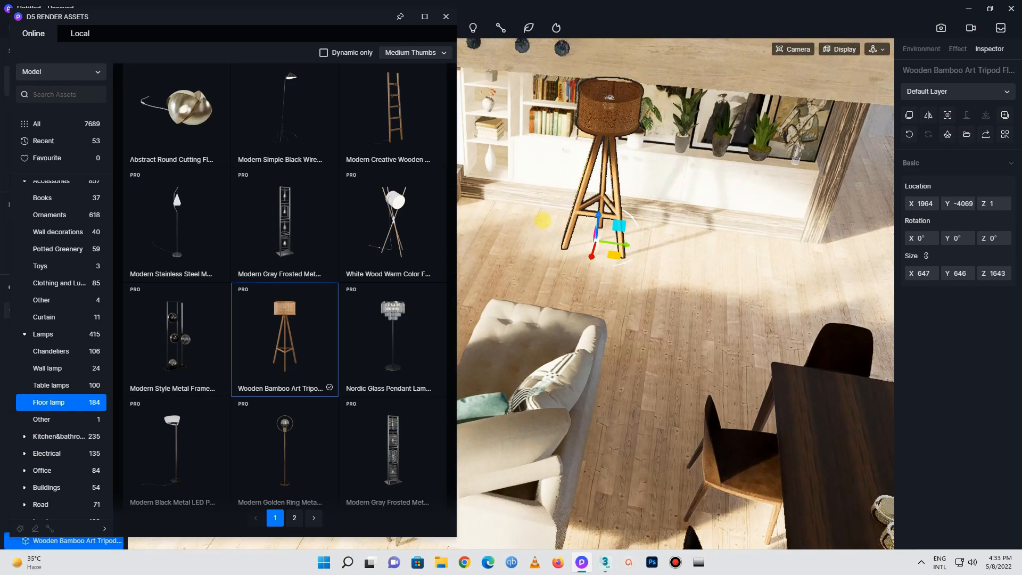
# Place the Outdoor Fabric Leisure Chair from the Chairs models between the coffee table and the floor lamp, and close the library
pyautogui.moveTo(528, 273); pyautogui.dragTo(507, 142, button='right')
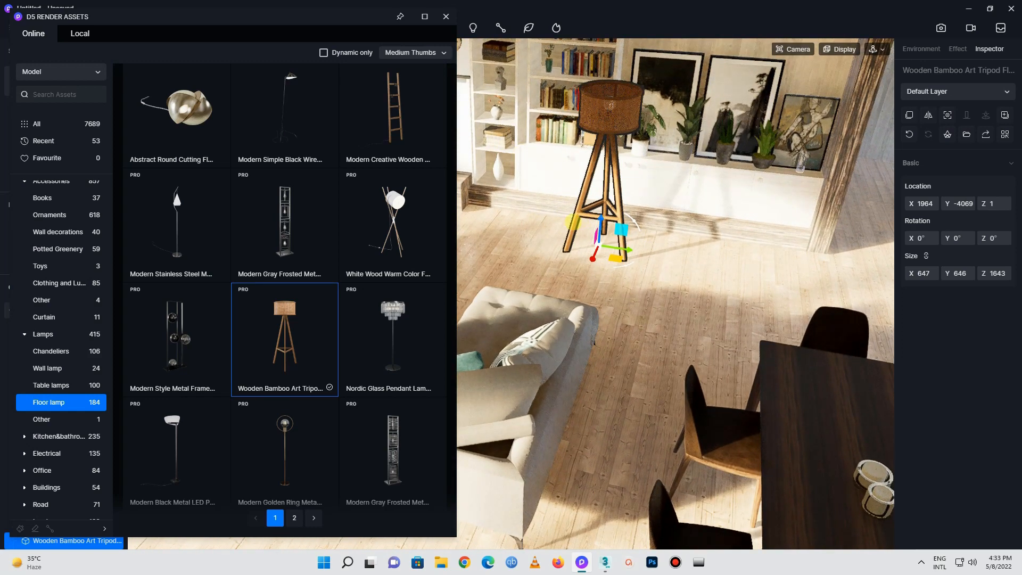
pyautogui.scroll(2, 58, 229)
pyautogui.scroll(3, 58, 229)
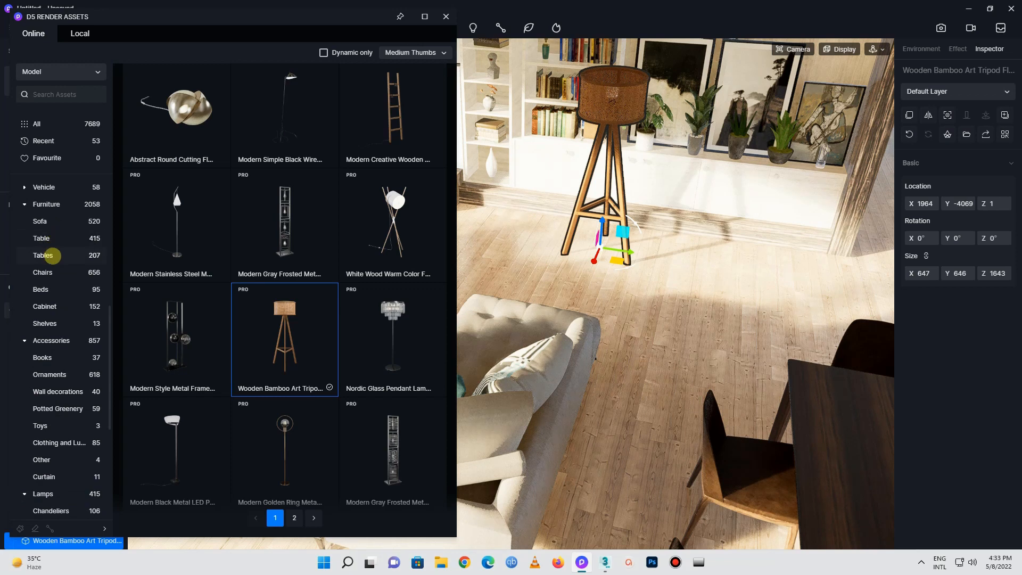
pyautogui.click(59, 271)
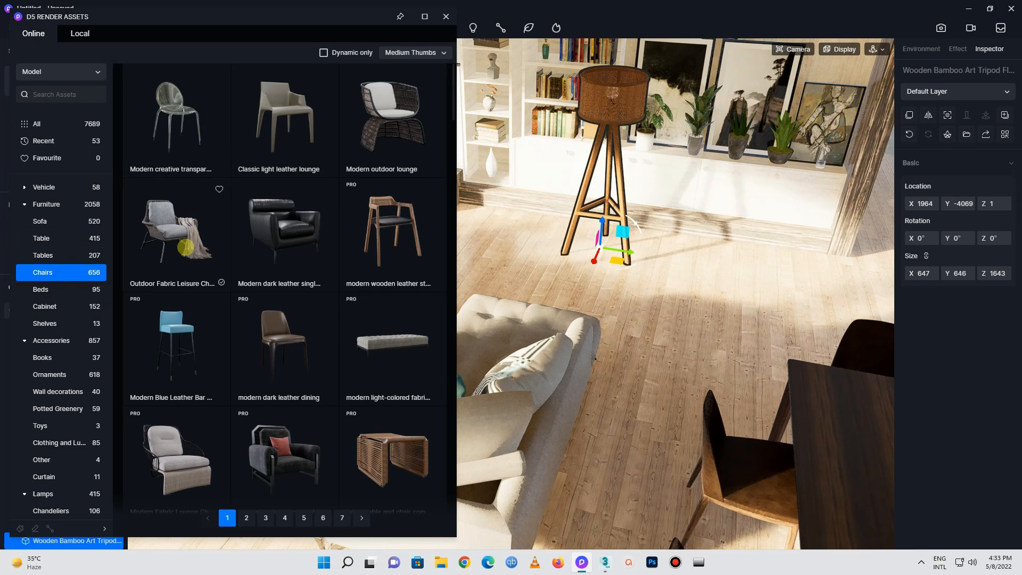
pyautogui.click(187, 246)
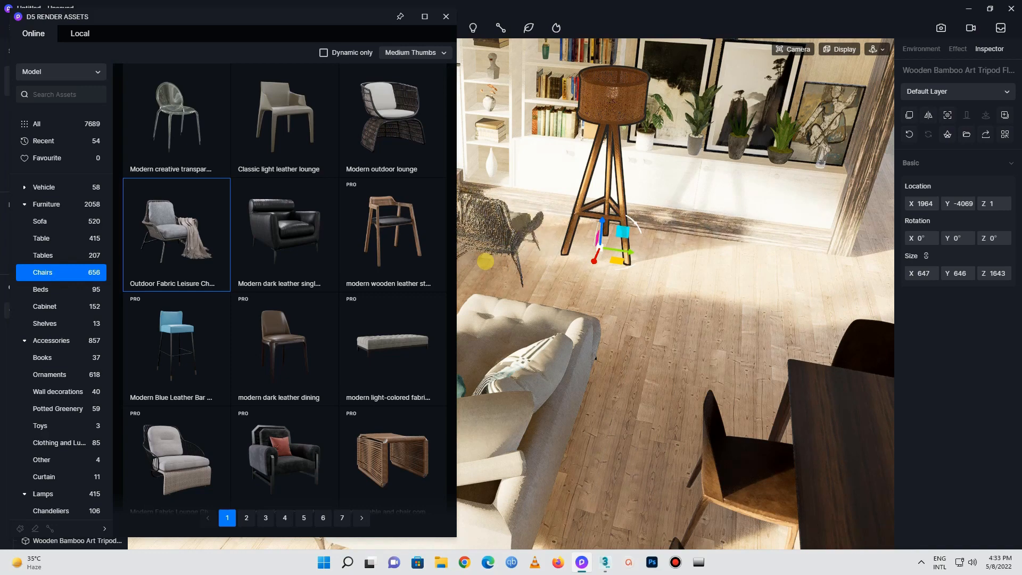
pyautogui.click(485, 260)
pyautogui.click(438, 16)
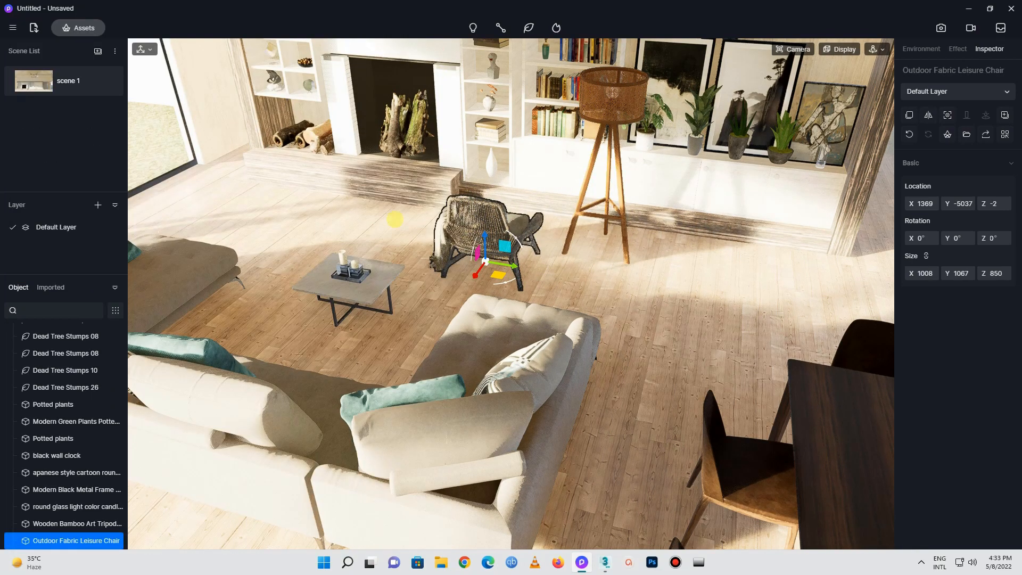
# Rotate the leisure chair to about 206° about Z and shift it along X to about 1248
pyautogui.scroll(4, 575, 318)
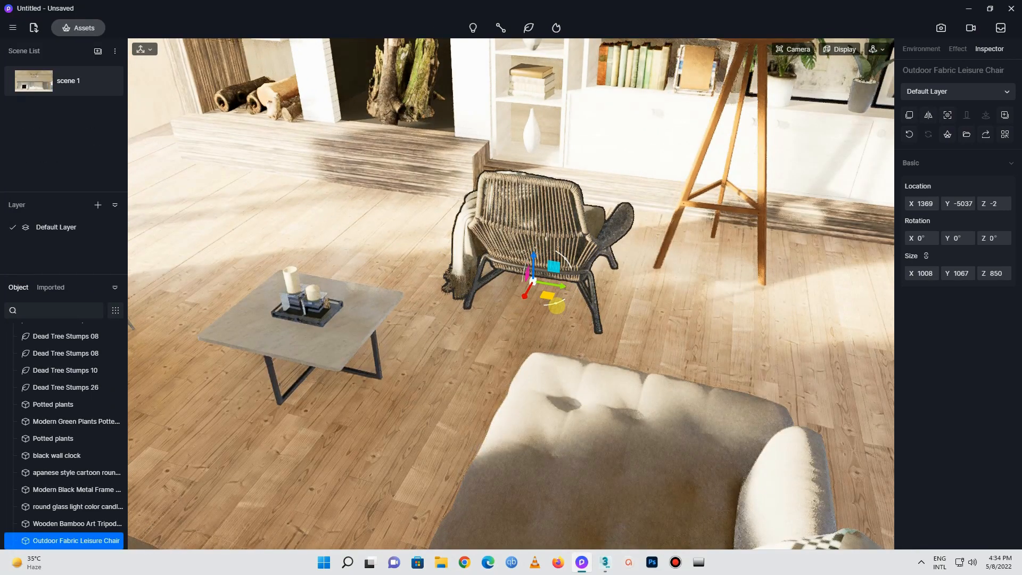
pyautogui.moveTo(554, 307); pyautogui.dragTo(211, 295)
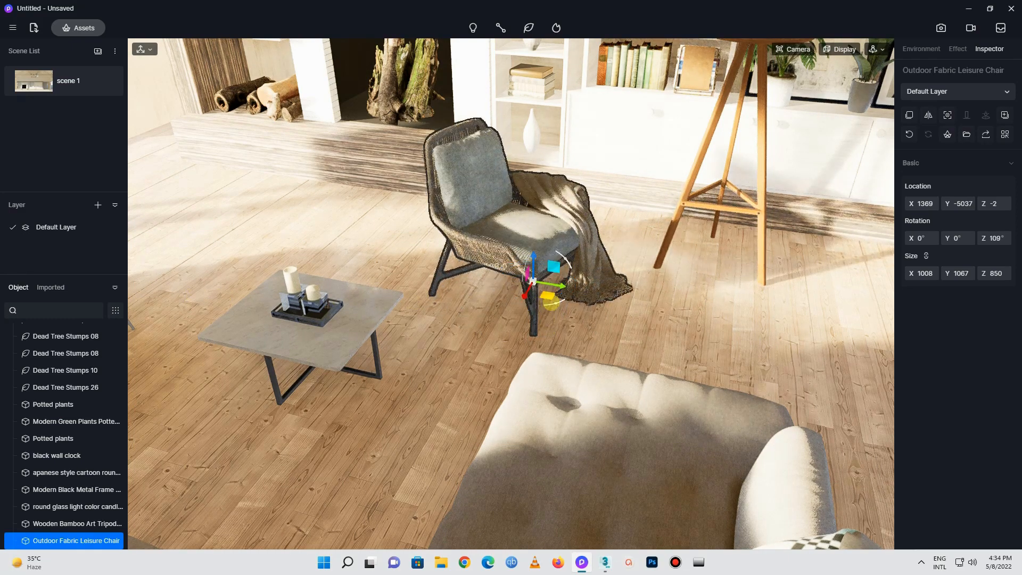
pyautogui.moveTo(552, 302); pyautogui.dragTo(399, 304)
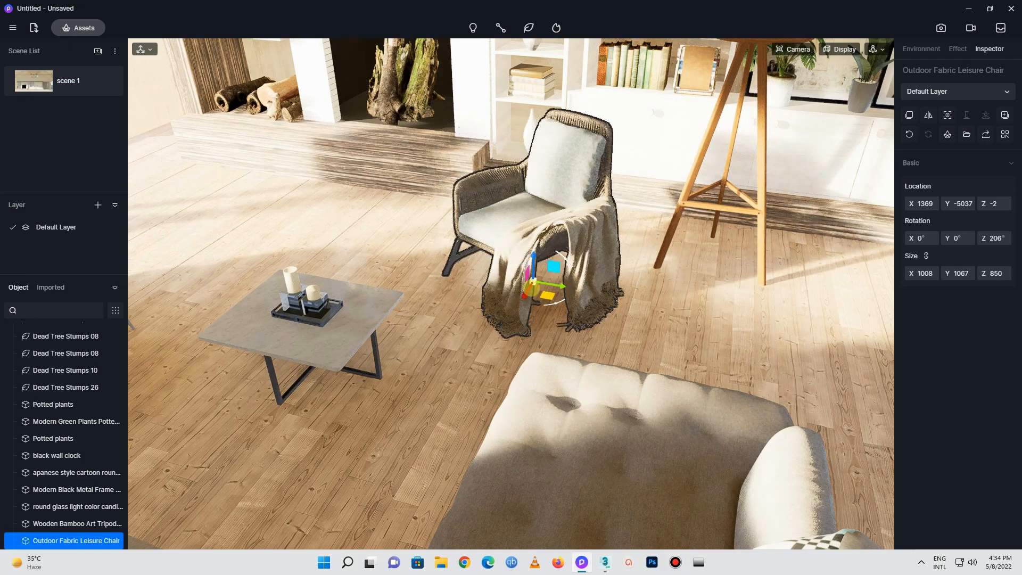
pyautogui.moveTo(526, 291); pyautogui.dragTo(519, 303)
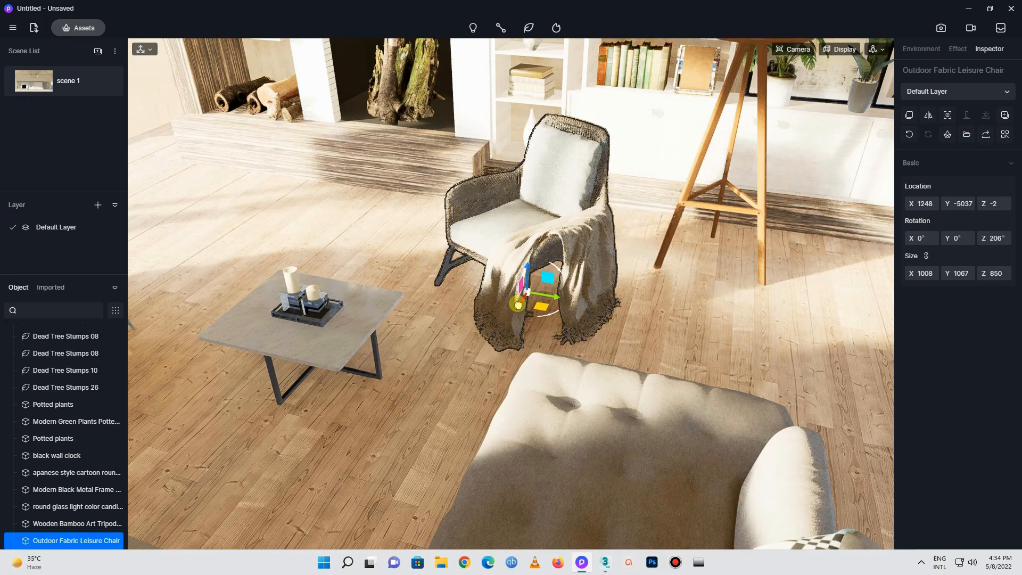
# Select the coffee table together with its candle holder, move both along X to about 105, and deselect them
pyautogui.click(315, 351)
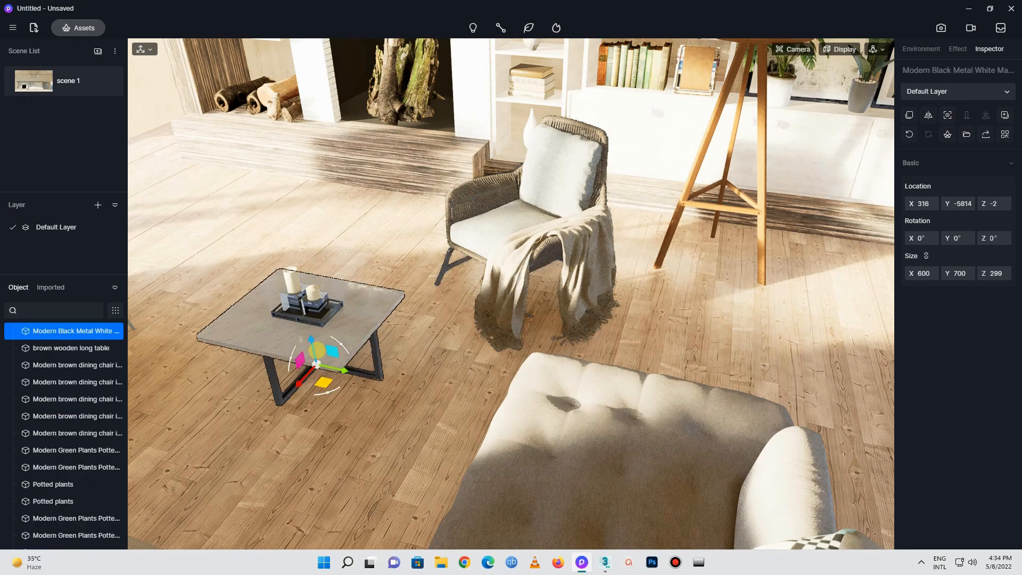
pyautogui.click(308, 308)
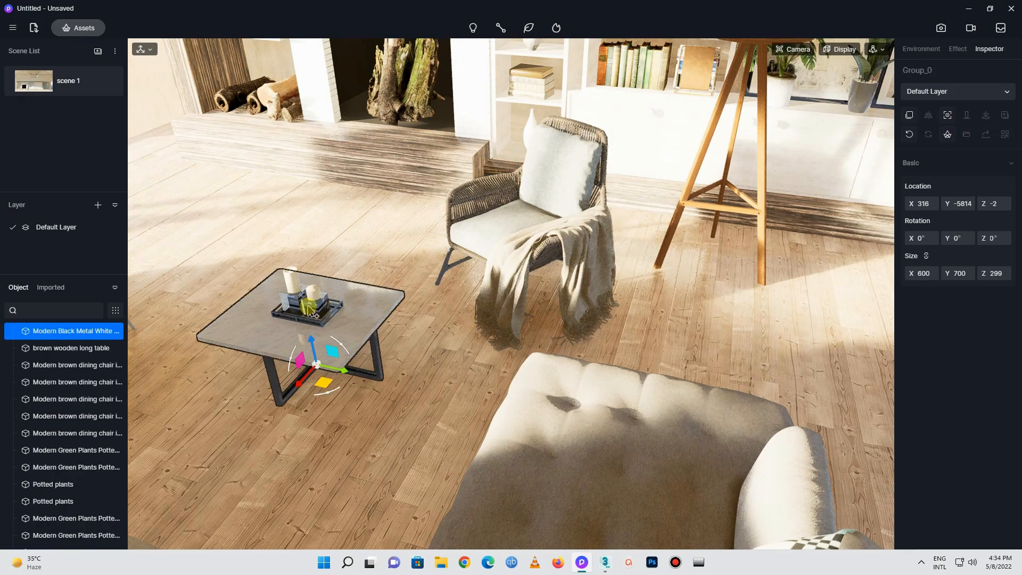
pyautogui.moveTo(284, 366); pyautogui.dragTo(269, 381)
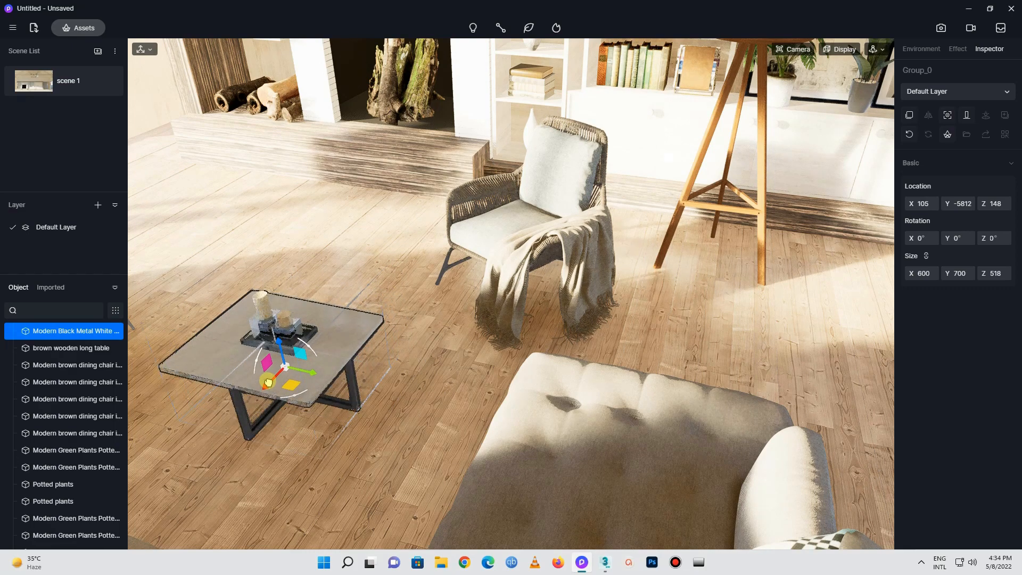
pyautogui.scroll(-3, 581, 296)
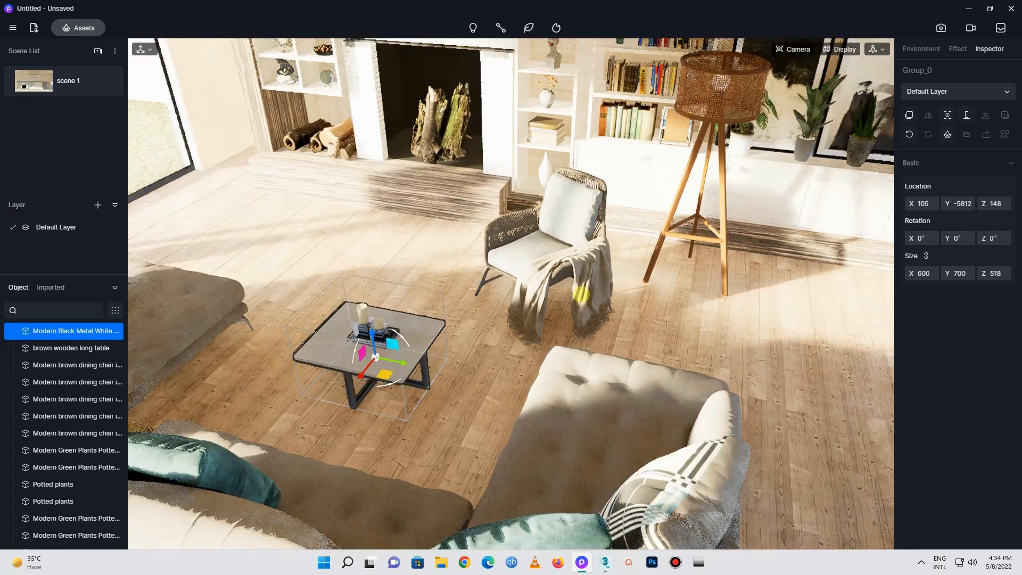
pyautogui.click(493, 369)
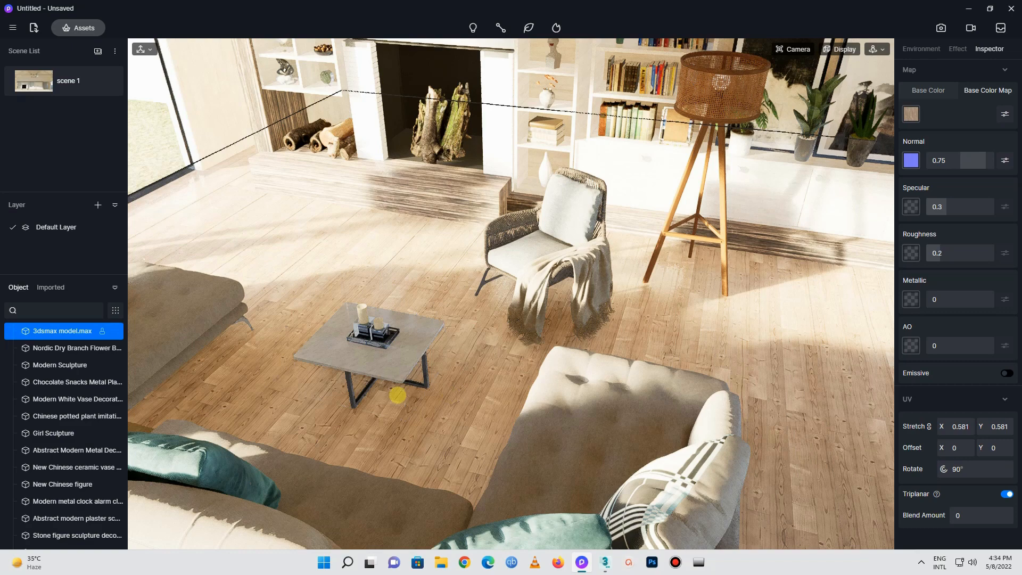
# Download the open stack of books from the Books models for the coffee table
pyautogui.click(67, 27)
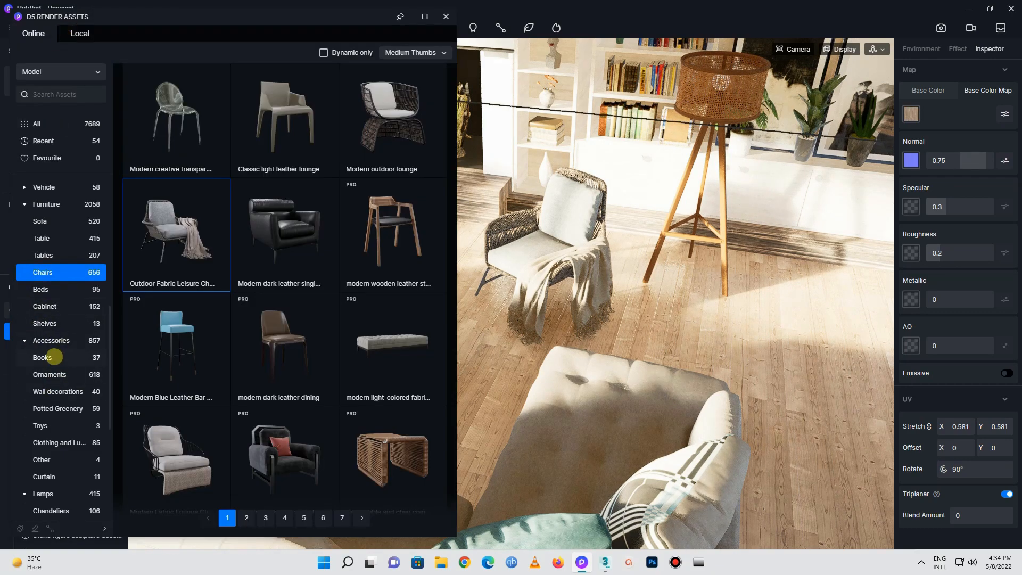
pyautogui.click(54, 357)
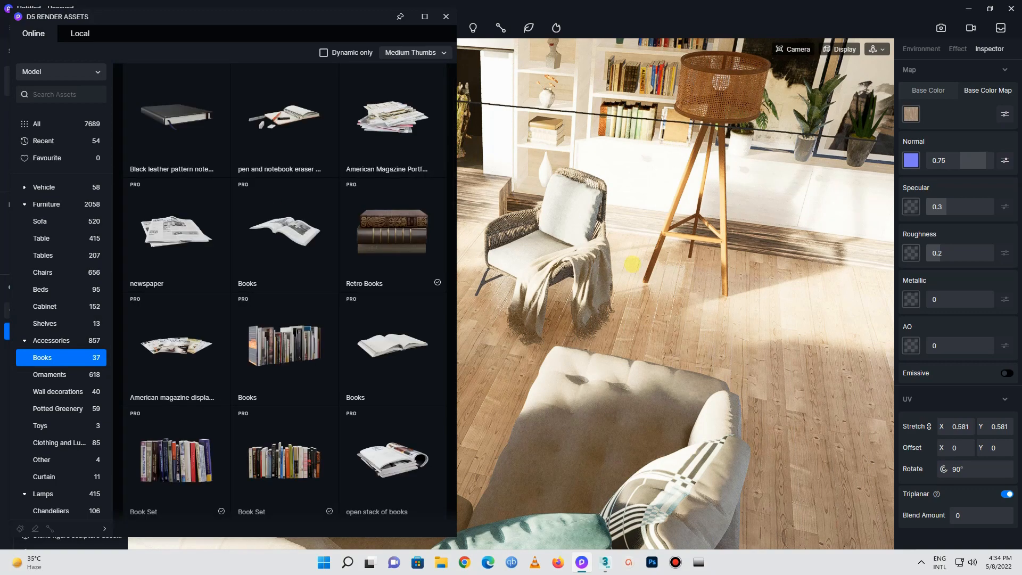
pyautogui.moveTo(509, 296); pyautogui.dragTo(511, 479, button='right')
pyautogui.moveTo(772, 270); pyautogui.dragTo(477, 409, button='right')
pyautogui.scroll(5, 467, 447)
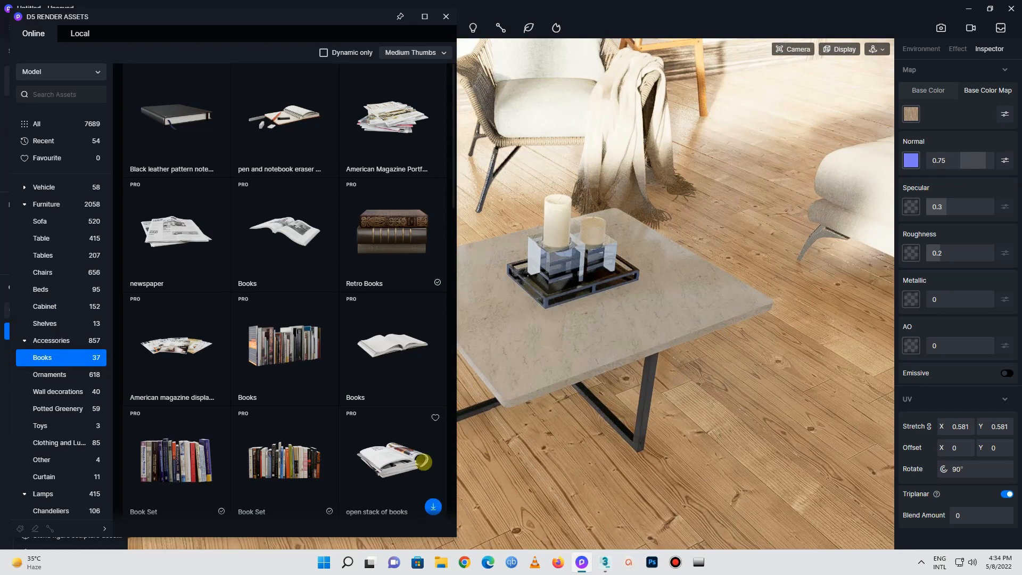
pyautogui.click(432, 504)
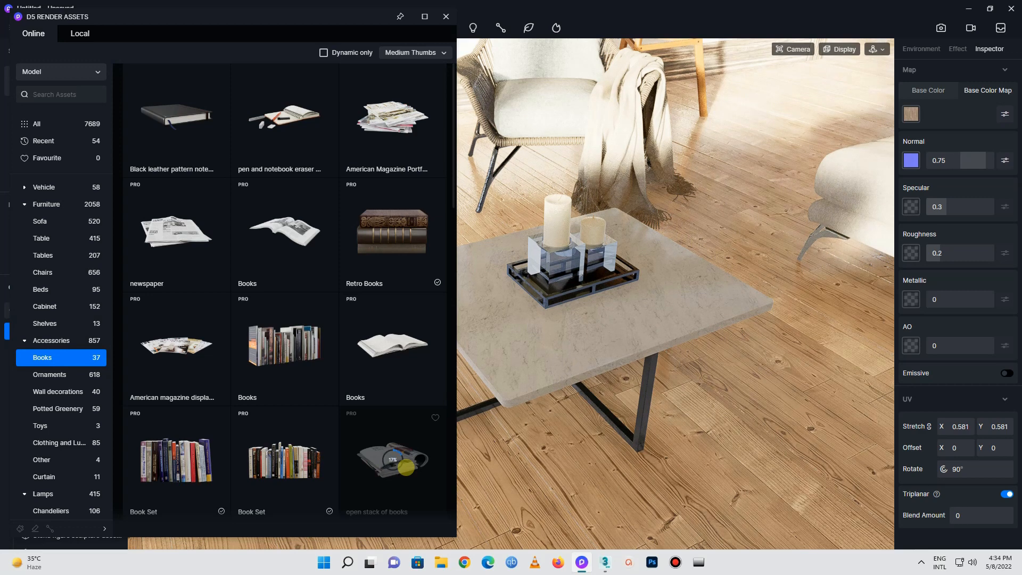
# Place the open stack of books on the coffee table in front of the candle holder
pyautogui.click(406, 466)
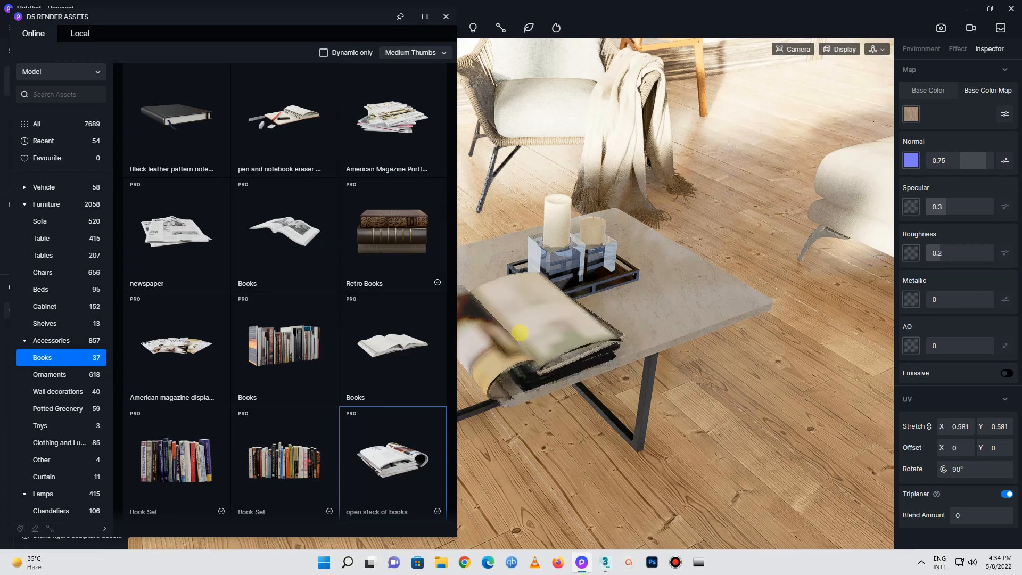
pyautogui.scroll(-2, 421, 345)
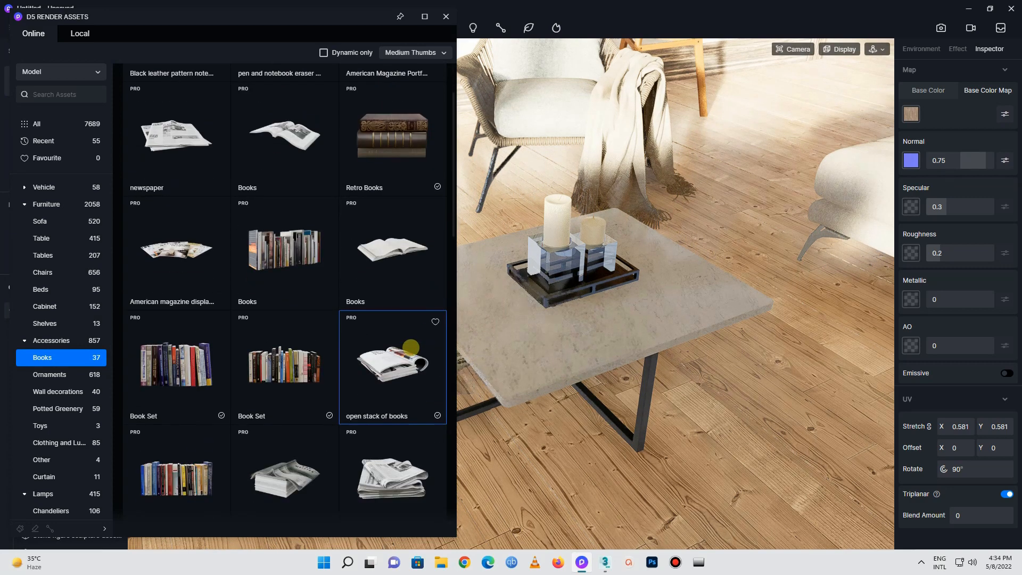
pyautogui.scroll(-1, 411, 347)
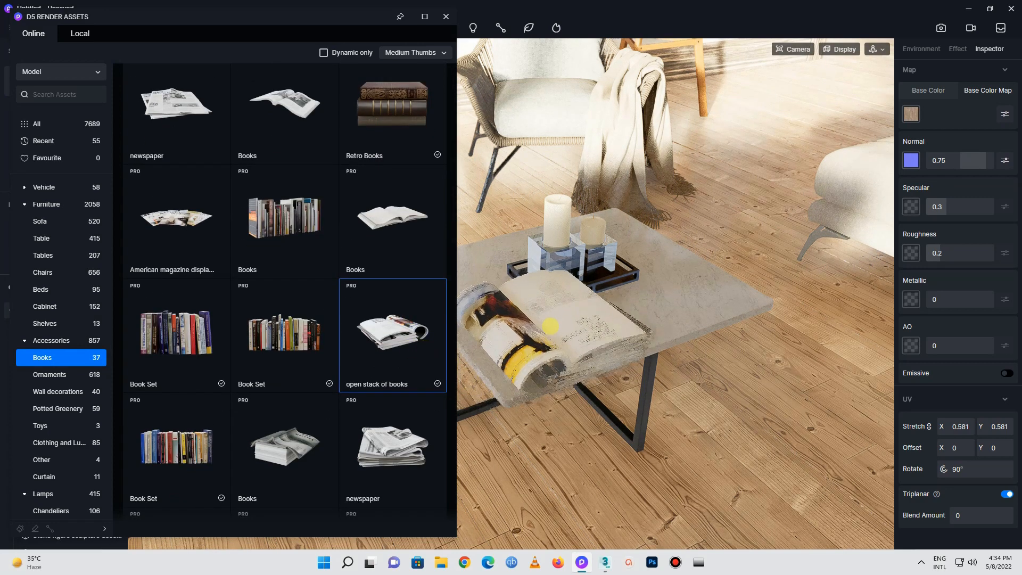
pyautogui.click(550, 325)
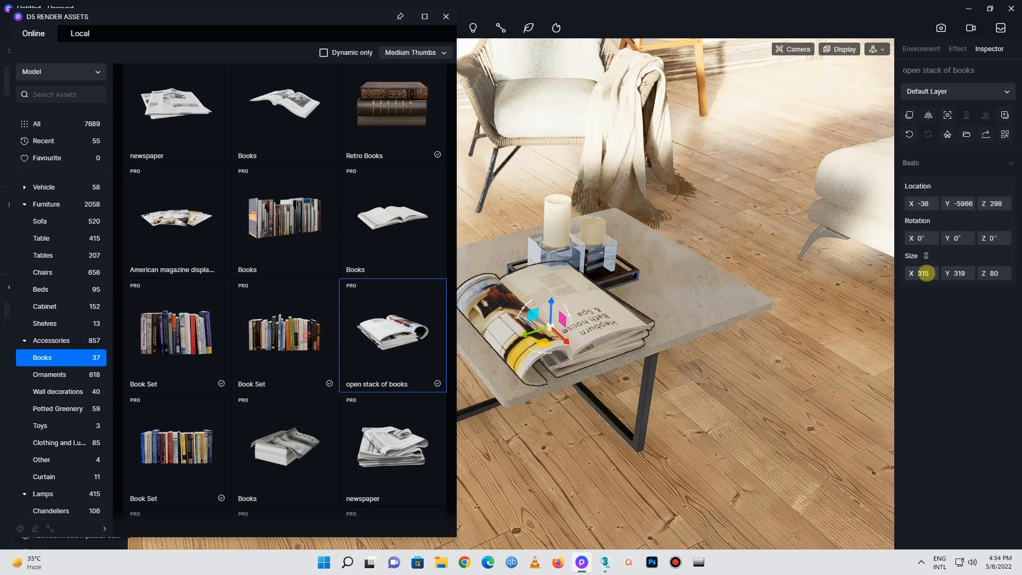
# Scale the open stack of books to 171 × 173 × 43 and shift it along Y to about -6054
pyautogui.moveTo(911, 283); pyautogui.dragTo(764, 351)
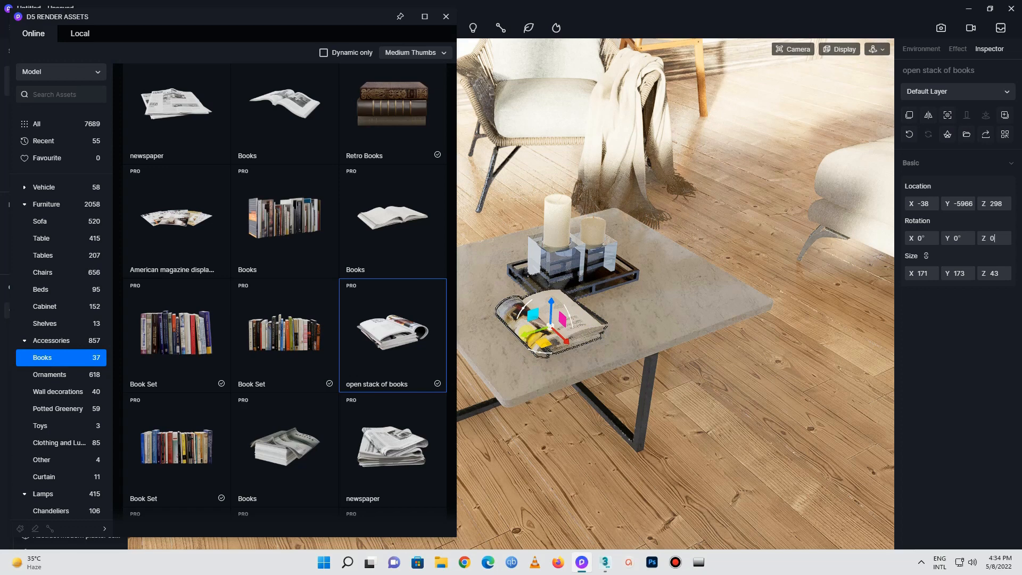
pyautogui.moveTo(501, 349); pyautogui.dragTo(464, 358)
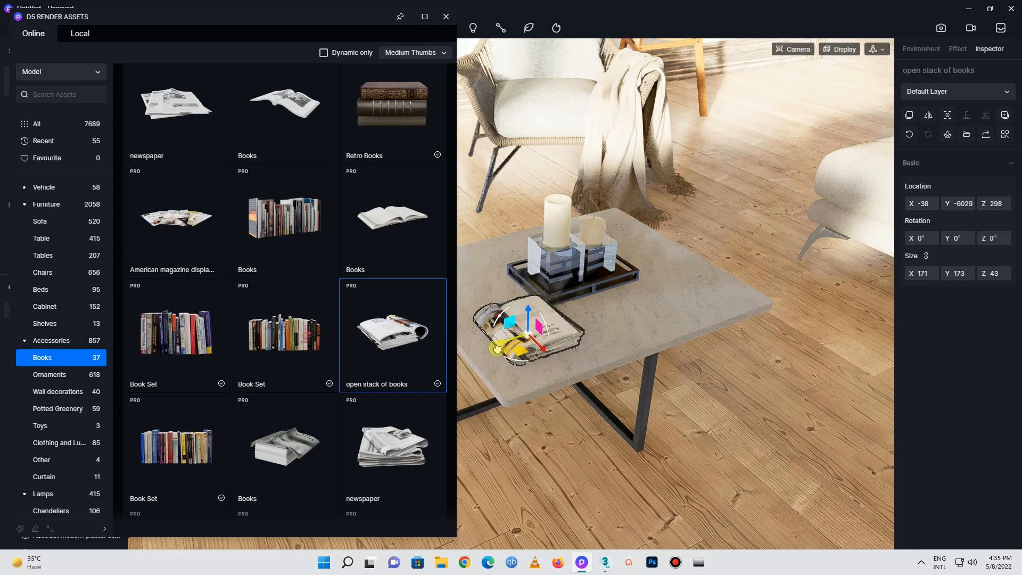
# Browse the Ornaments models and try to place the Modern Black Vase decoration on the coffee table
pyautogui.scroll(-3, 200, 311)
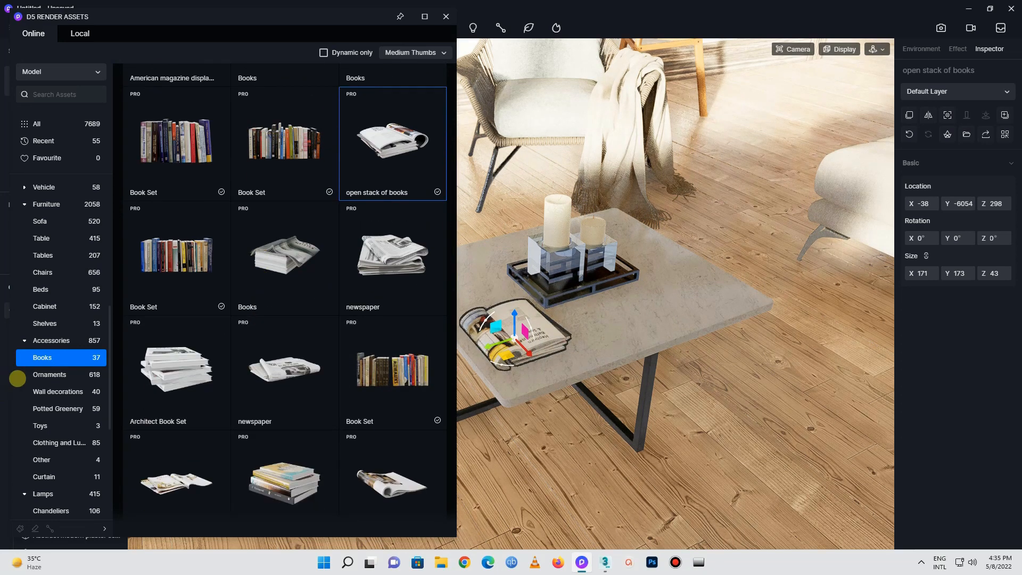
pyautogui.click(42, 375)
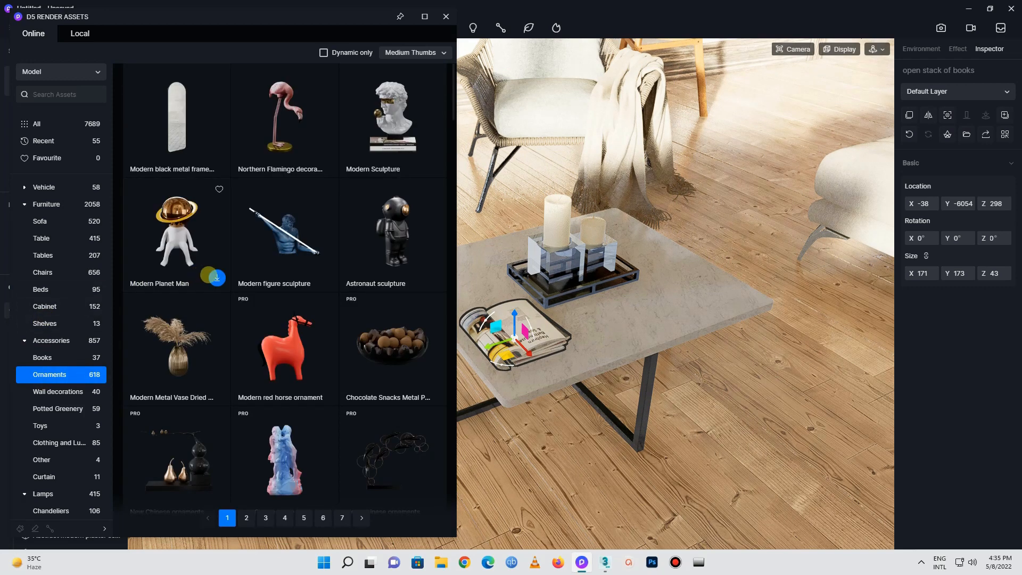
pyautogui.scroll(-2, 208, 275)
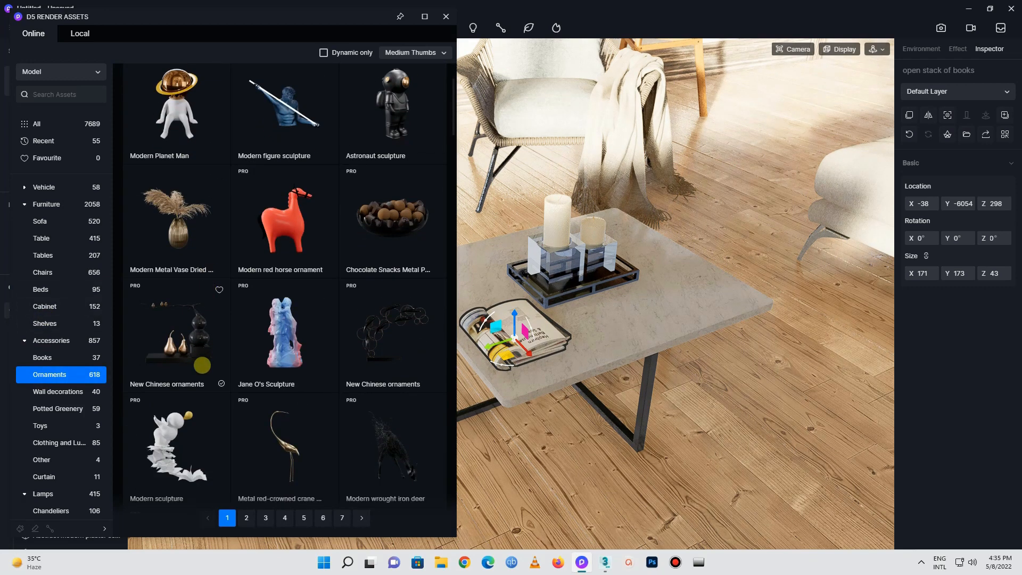
pyautogui.scroll(-4, 202, 343)
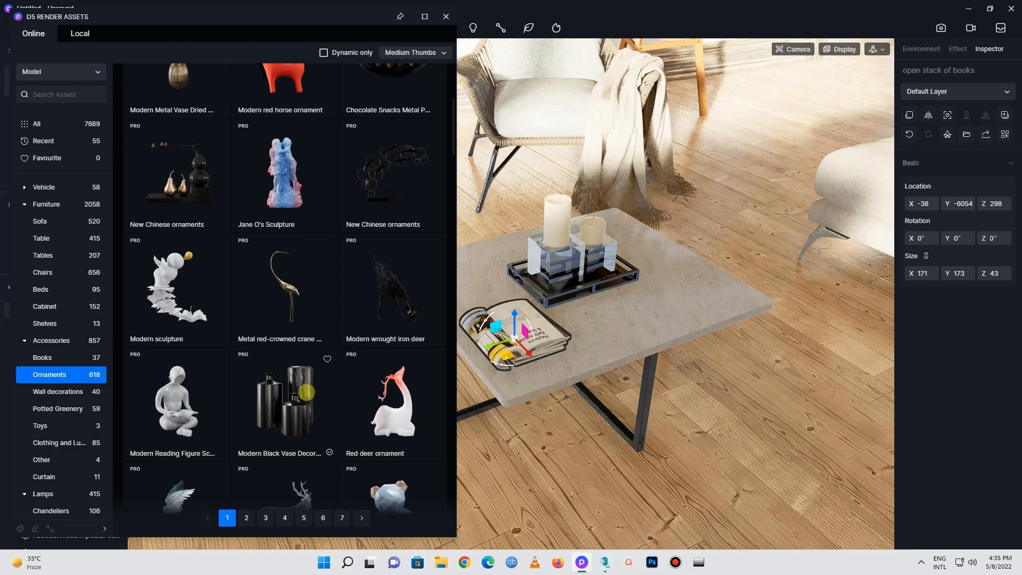
pyautogui.click(301, 397)
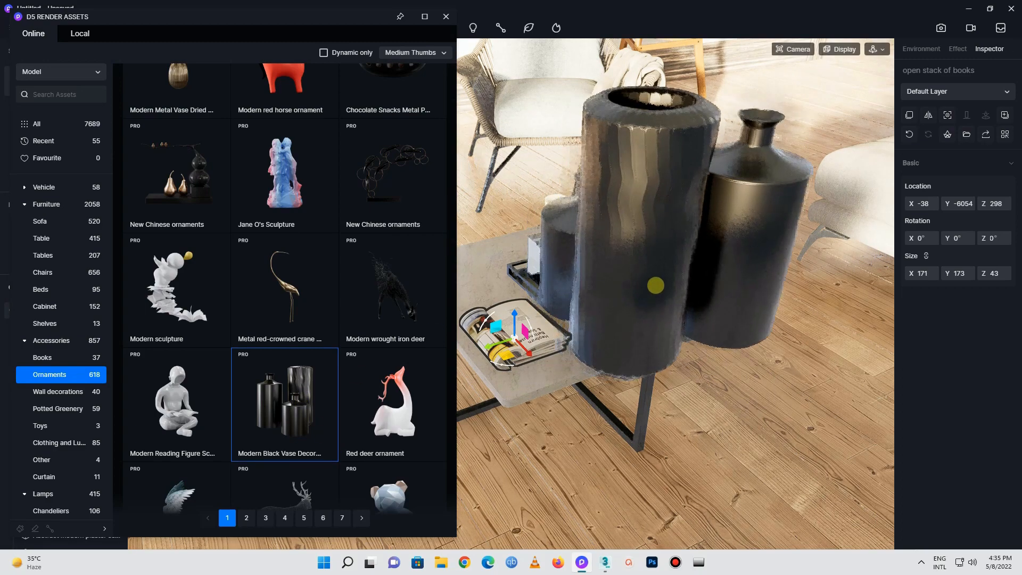
pyautogui.click(664, 255)
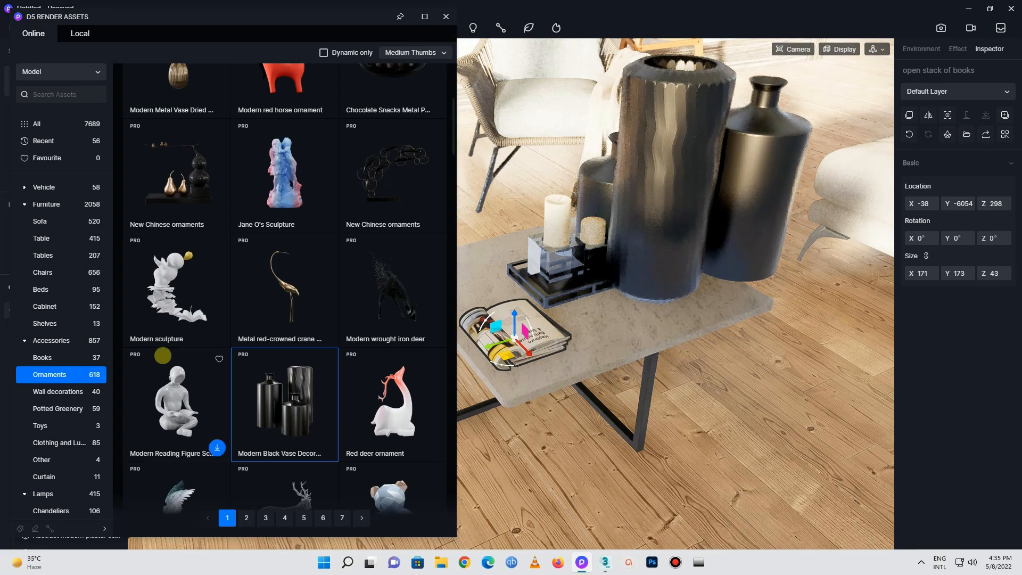
# Place the New Chinese ceramic vase with flowers from the Ornaments models on the coffee table
pyautogui.scroll(-6, 163, 356)
pyautogui.scroll(-6, 166, 351)
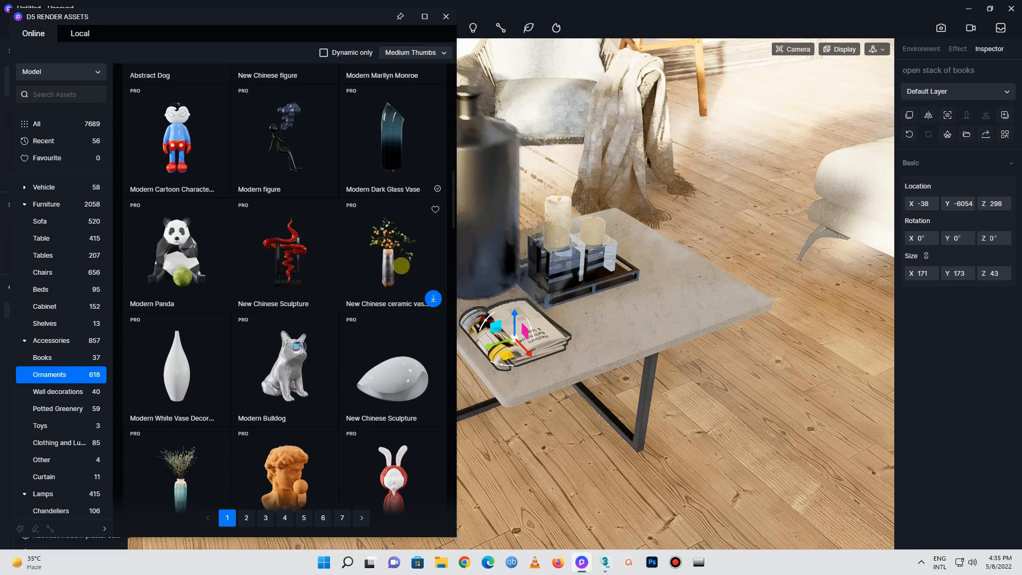
pyautogui.click(402, 265)
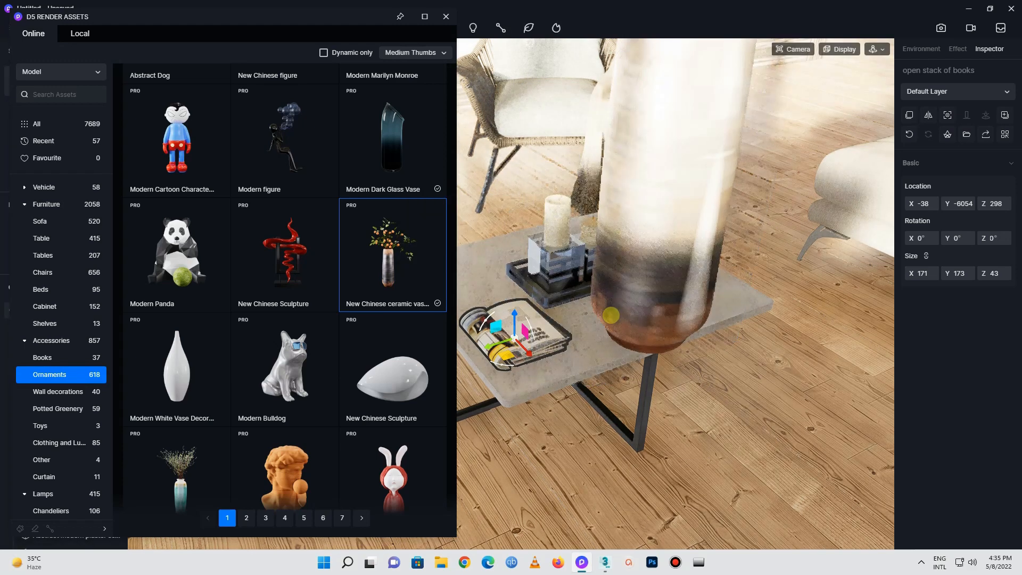
pyautogui.click(600, 307)
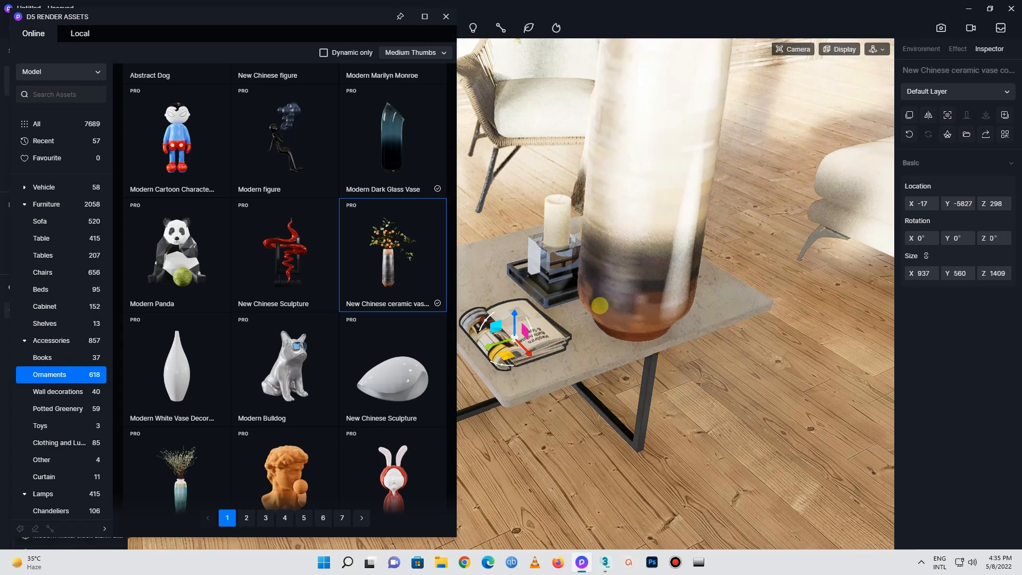
# Scale the ceramic vase to 291 × 174 × 438 at about Y -5633, and shift the candle holder along X to about 62
pyautogui.moveTo(894, 291); pyautogui.dragTo(506, 447)
pyautogui.moveTo(930, 278); pyautogui.dragTo(676, 355)
pyautogui.moveTo(597, 304); pyautogui.dragTo(664, 282)
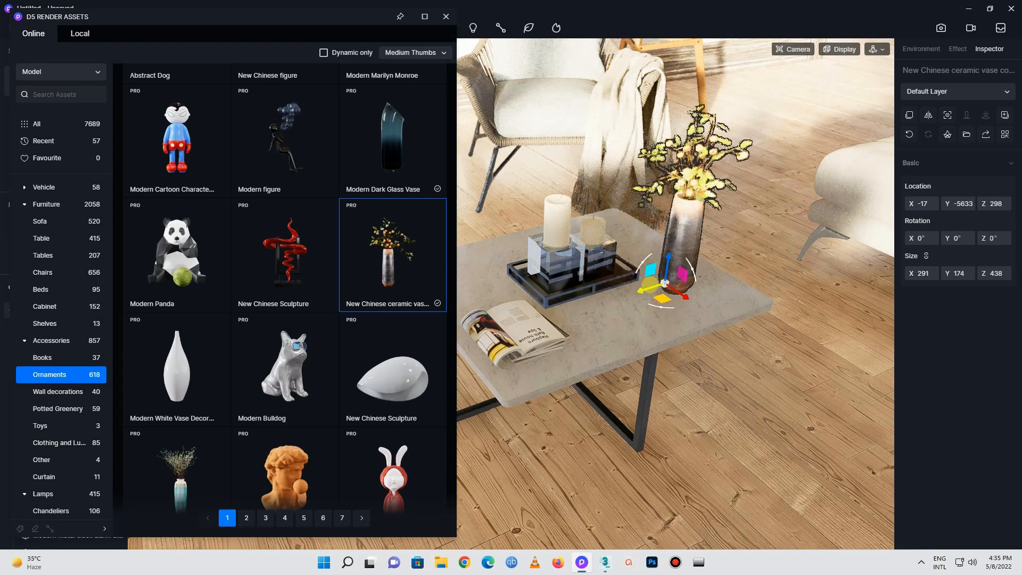
pyautogui.click(565, 274)
pyautogui.moveTo(584, 288); pyautogui.dragTo(597, 294)
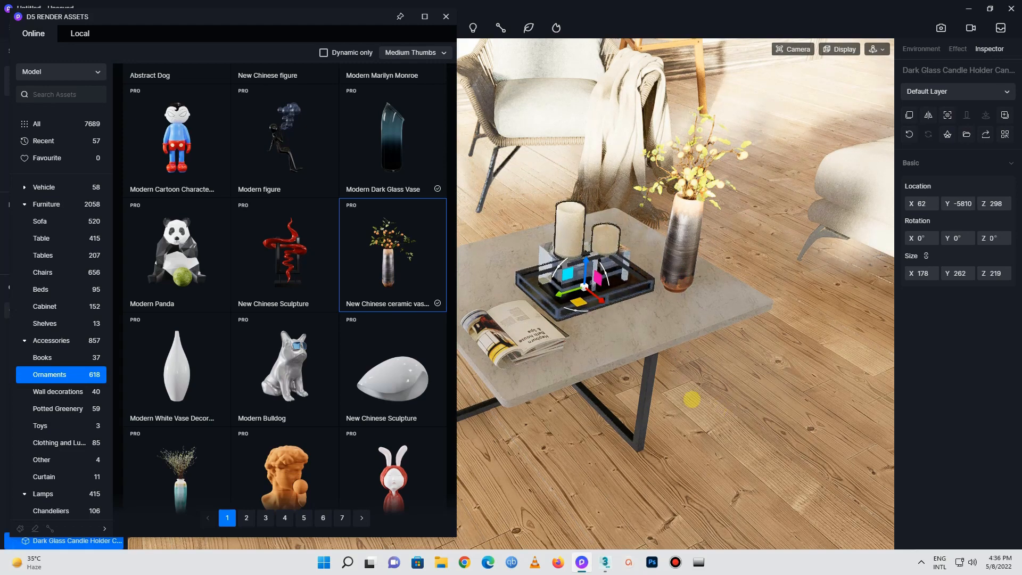
# Open the Animal models in the asset library to find a pet for the leisure chair
pyautogui.scroll(-3, 710, 404)
pyautogui.moveTo(634, 368); pyautogui.dragTo(724, 415, button='right')
pyautogui.scroll(5, 707, 290)
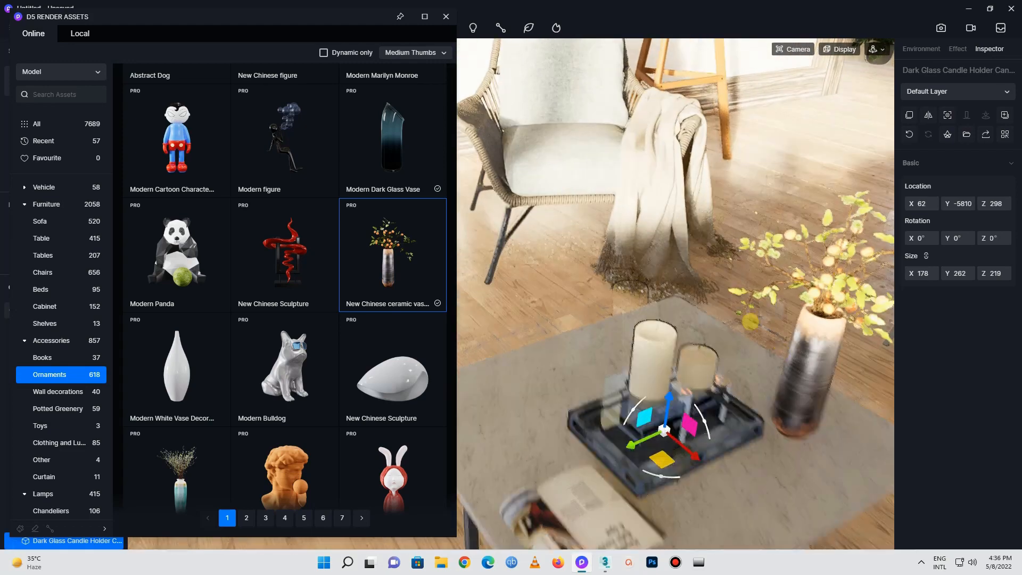
pyautogui.scroll(-3, 805, 429)
pyautogui.scroll(5, 529, 109)
pyautogui.scroll(-1, 539, 359)
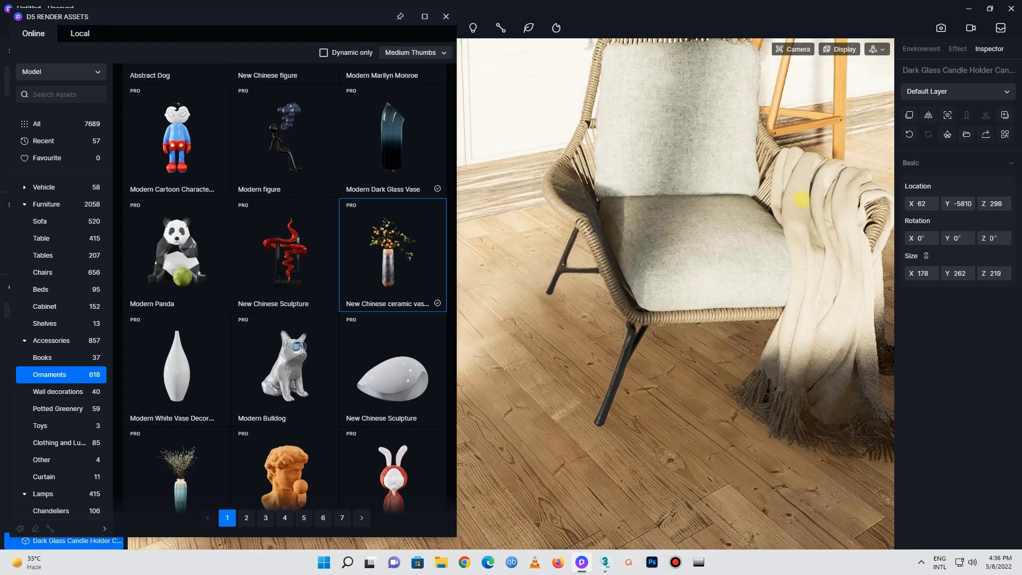
pyautogui.scroll(4, 611, 327)
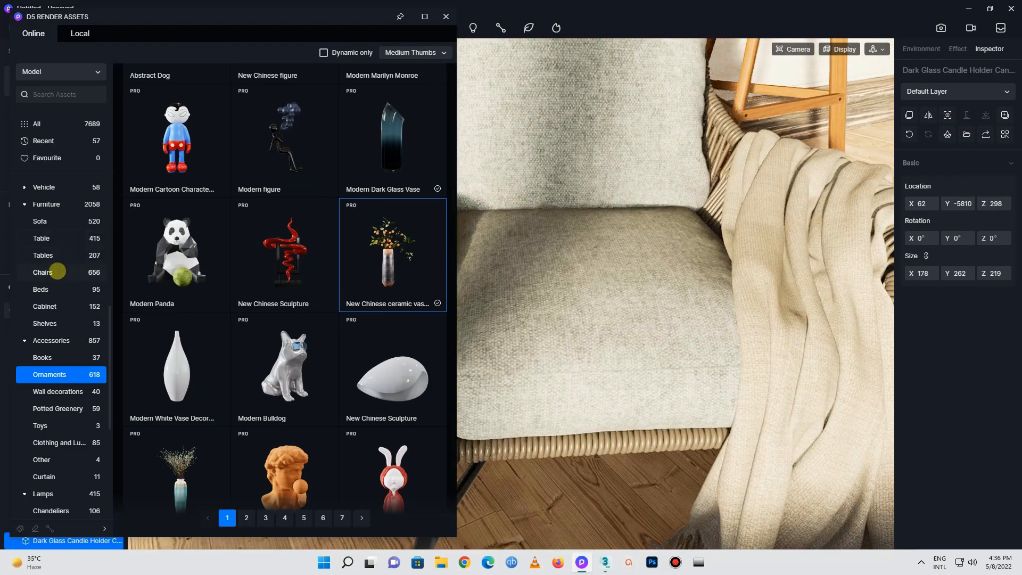
pyautogui.scroll(5, 58, 269)
pyautogui.scroll(1, 54, 219)
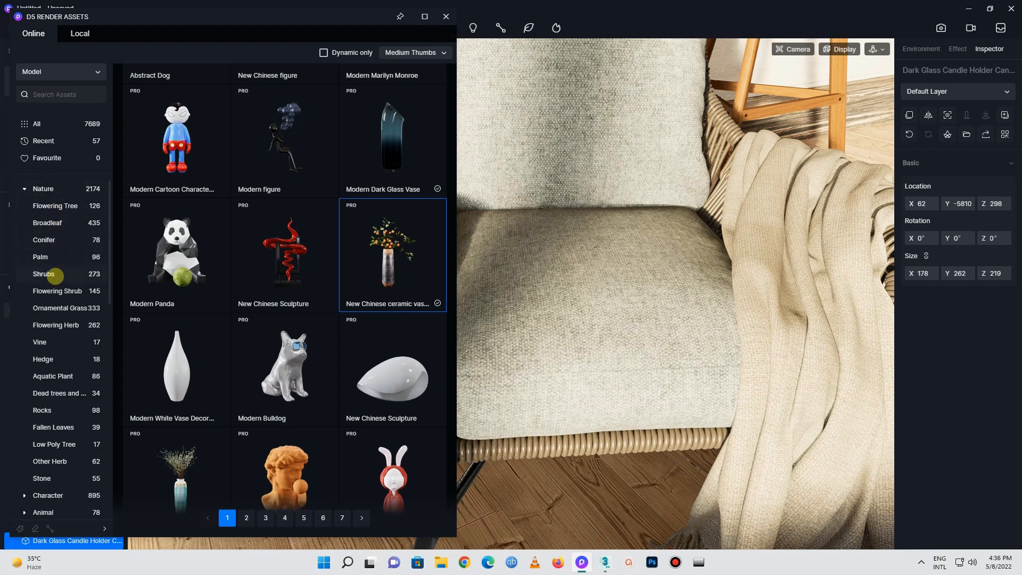
pyautogui.scroll(-1, 58, 314)
pyautogui.scroll(-1, 52, 308)
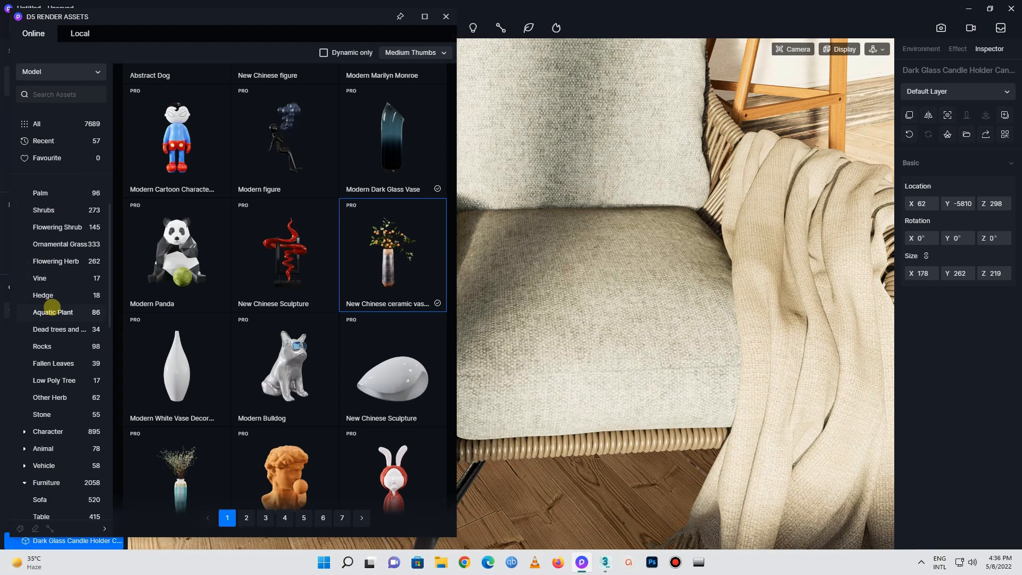
pyautogui.scroll(-1, 50, 336)
pyautogui.scroll(-2, 52, 372)
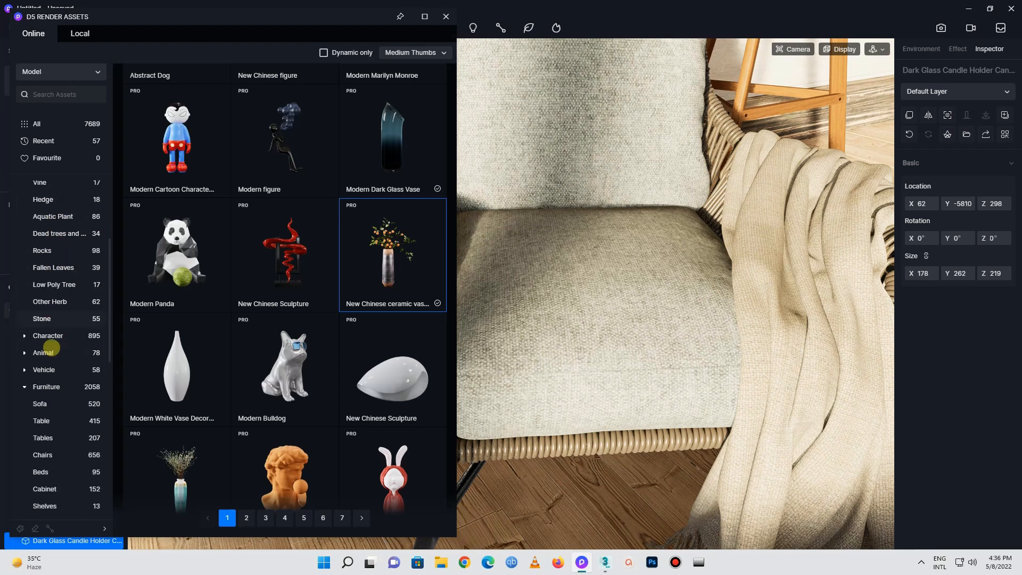
pyautogui.click(43, 351)
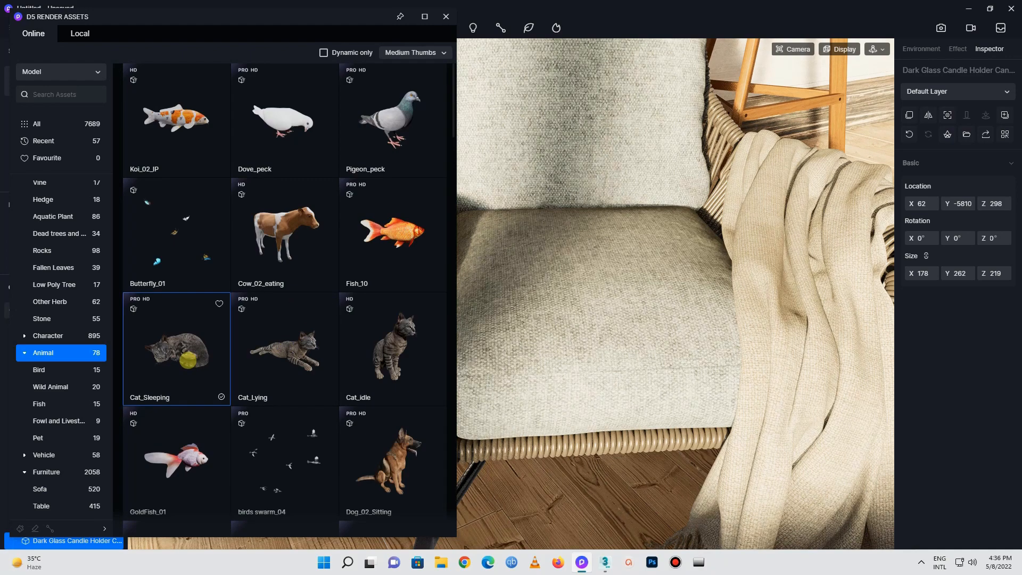
# Place the Cat_Sleeping model on the leisure chair's seat and close the asset library
pyautogui.click(187, 359)
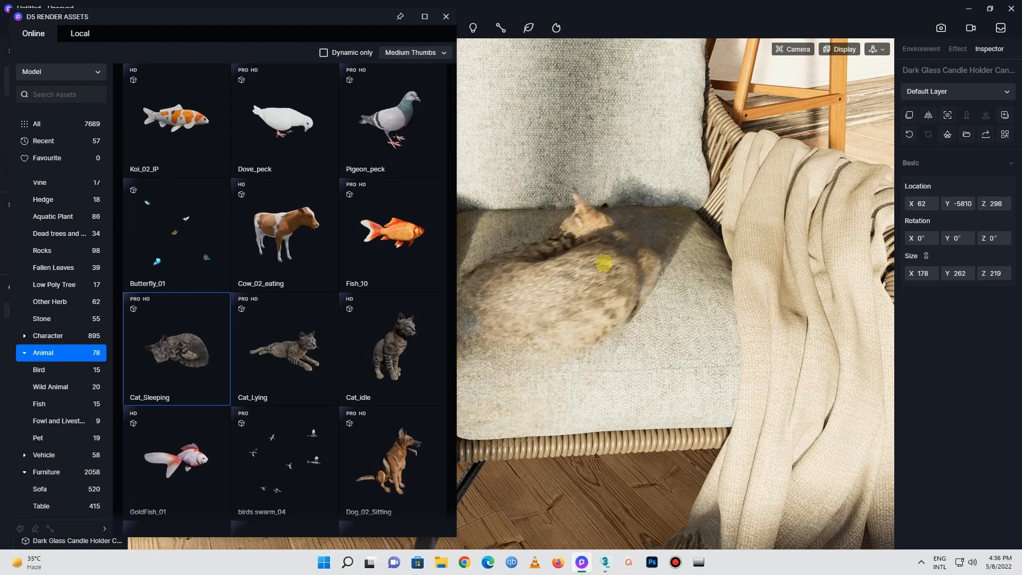
pyautogui.click(606, 263)
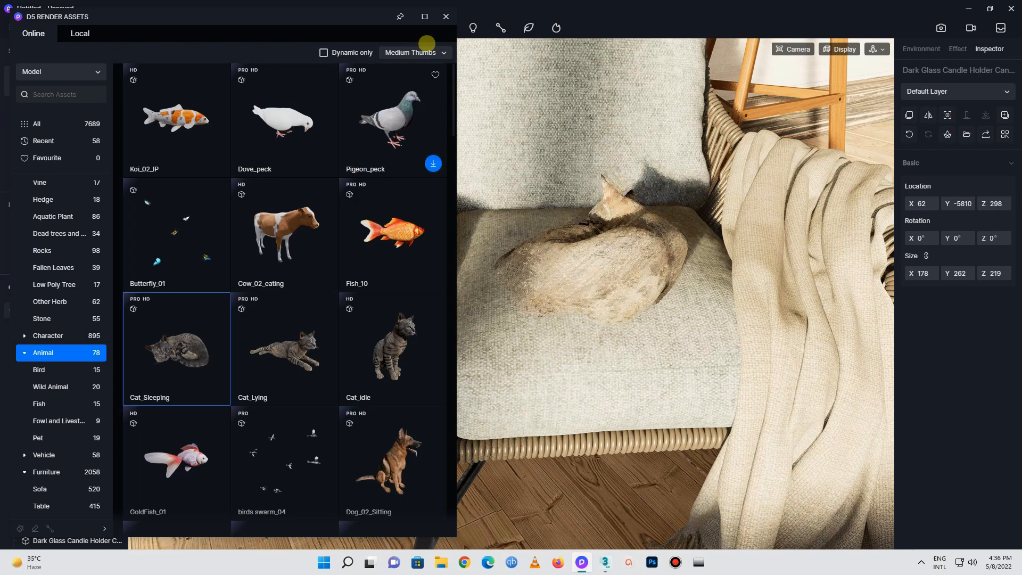
pyautogui.click(444, 24)
pyautogui.click(444, 17)
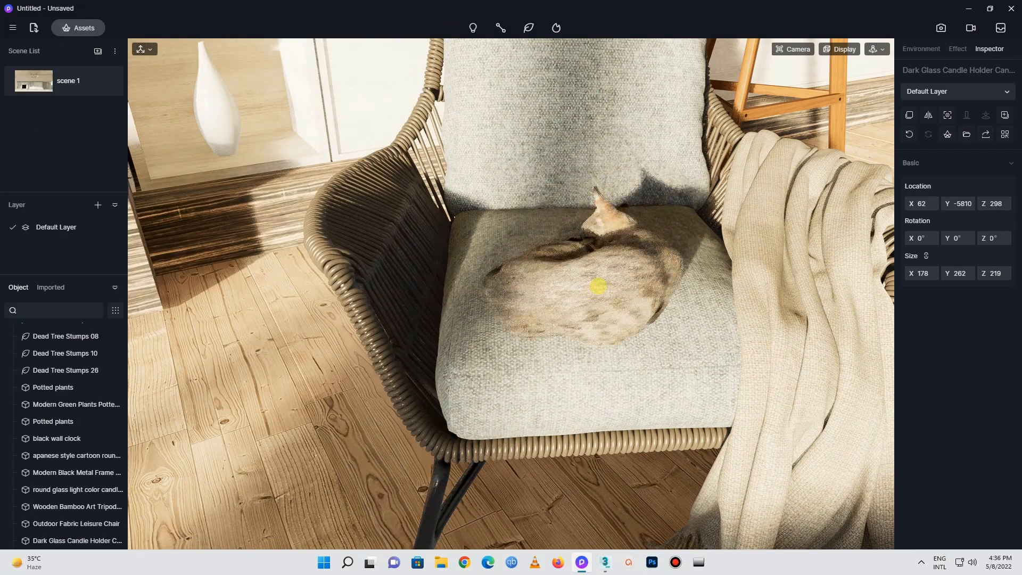
# Rotate the sleeping cat on the chair to 180° about Z and further to about 210°
pyautogui.click(597, 286)
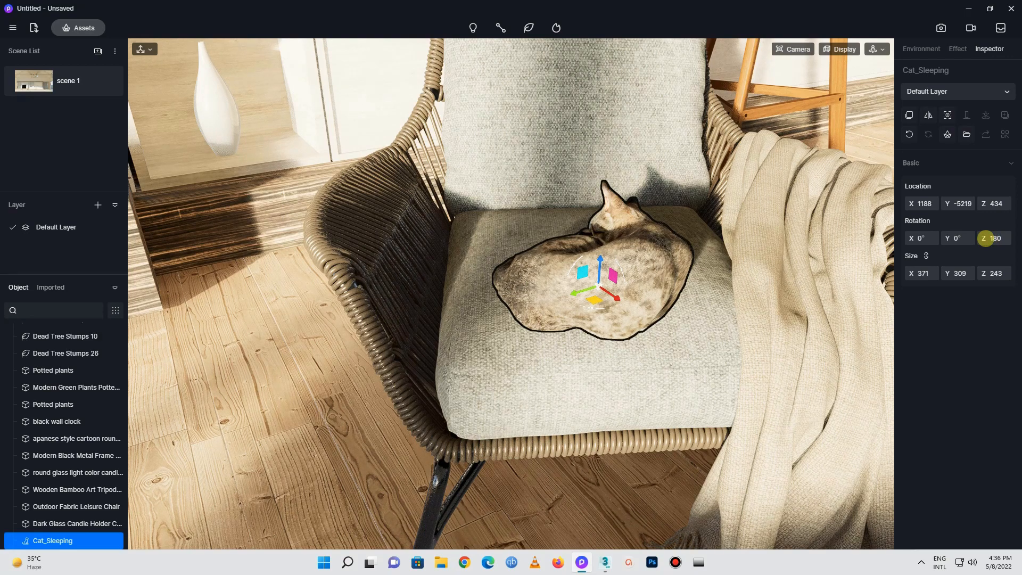
pyautogui.press('Return')
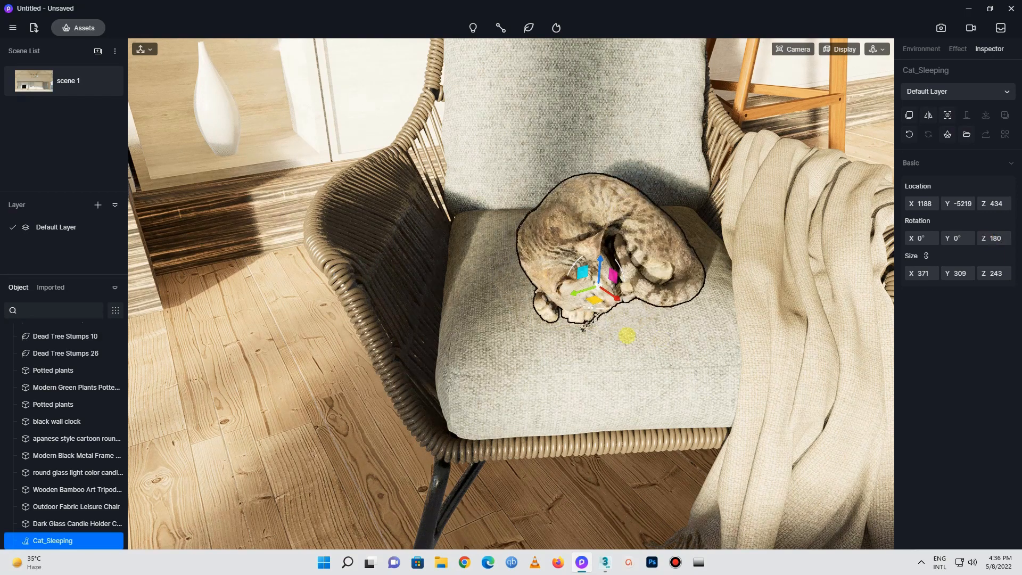
pyautogui.moveTo(568, 307); pyautogui.dragTo(564, 307)
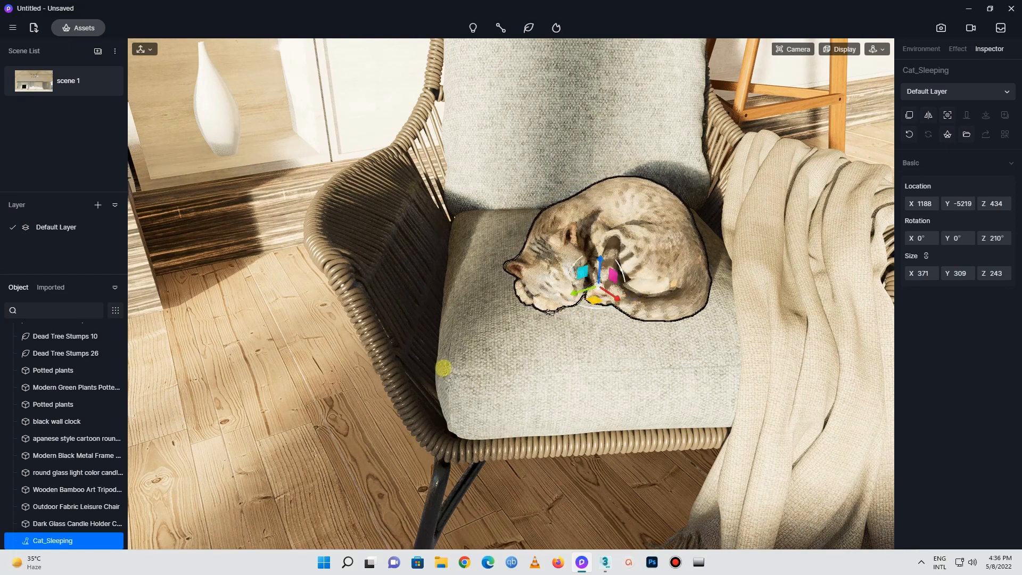
# Examine the furnished room from the leisure chair and coffee table across to the dining table and glass doors
pyautogui.scroll(-10, 466, 280)
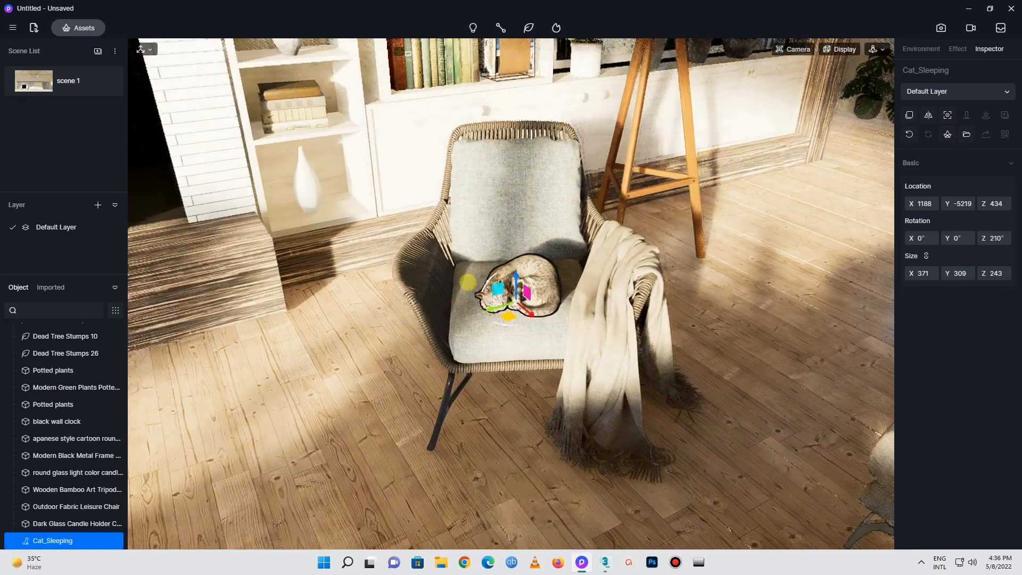
pyautogui.moveTo(509, 426); pyautogui.dragTo(456, 390, button='middle')
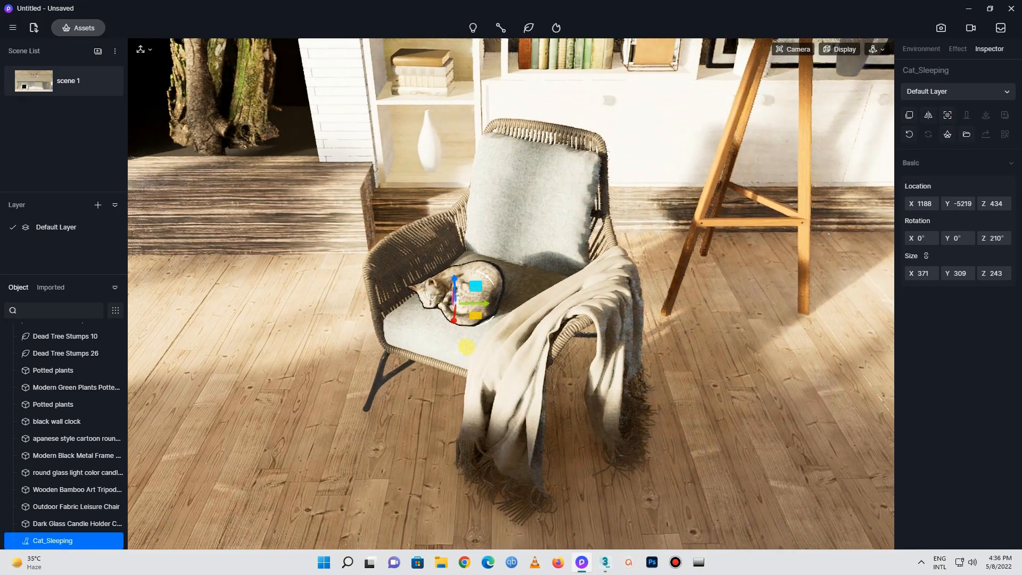
pyautogui.scroll(-2, 468, 399)
pyautogui.scroll(-10, 468, 399)
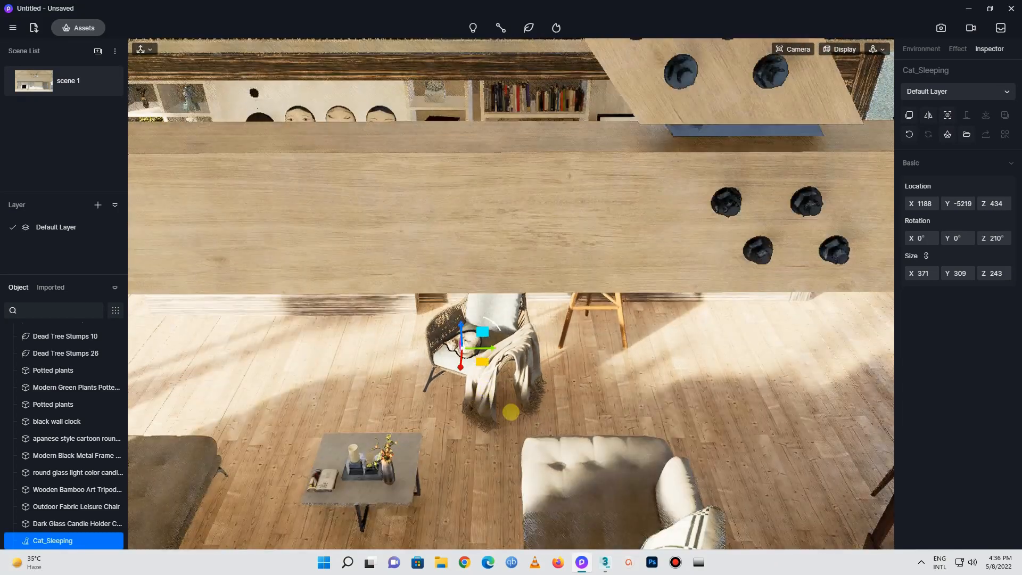
pyautogui.moveTo(430, 408); pyautogui.dragTo(383, 333, button='middle')
pyautogui.scroll(-4, 384, 334)
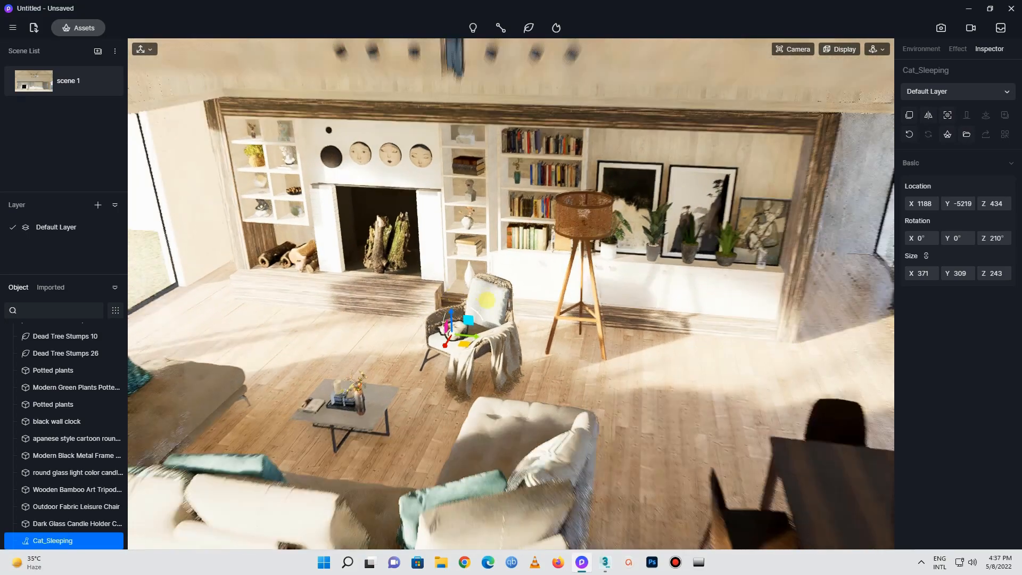
pyautogui.moveTo(640, 336); pyautogui.dragTo(341, 362, button='middle')
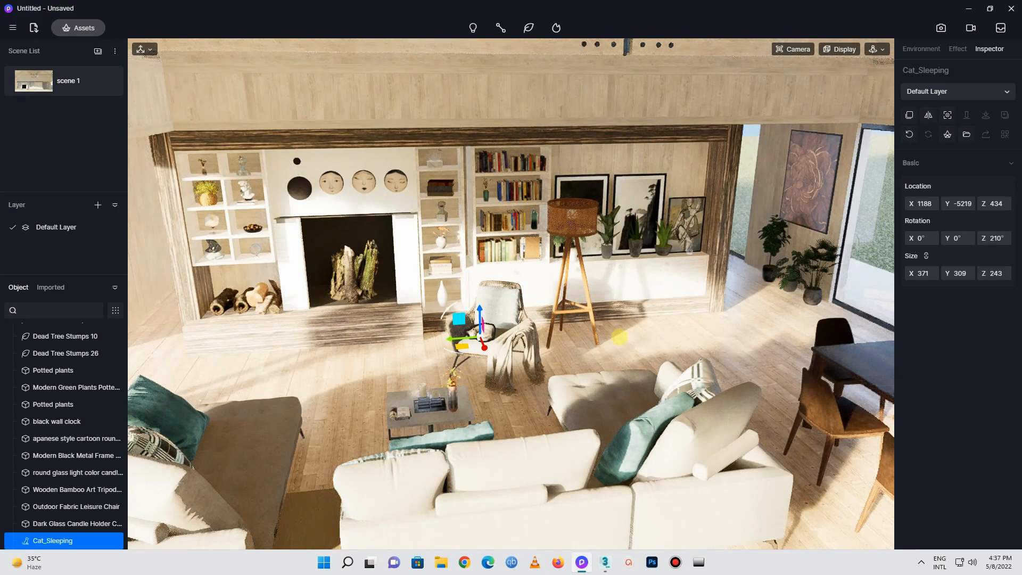
pyautogui.scroll(5, 855, 195)
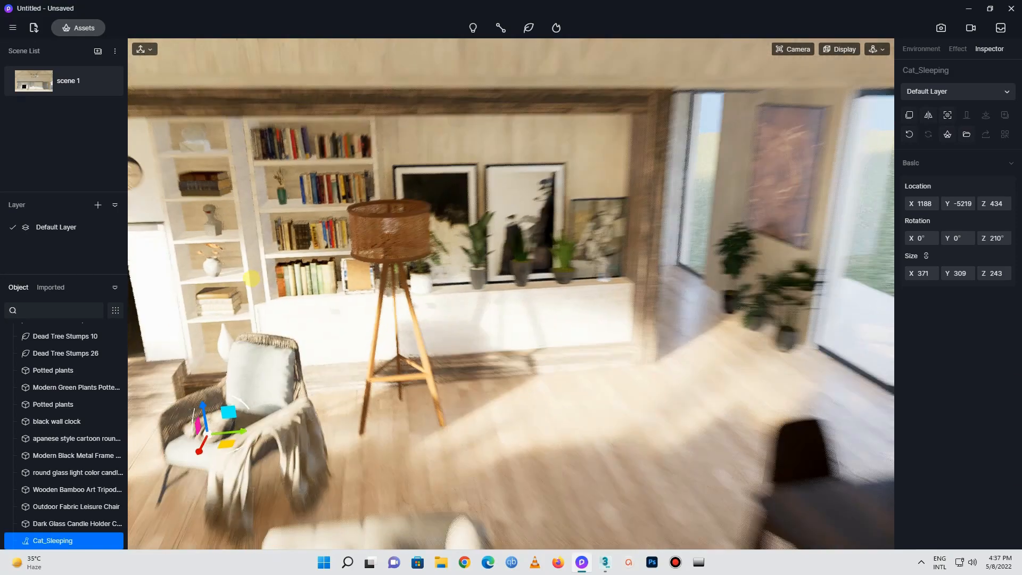
pyautogui.scroll(-3, 252, 278)
pyautogui.moveTo(744, 373); pyautogui.dragTo(723, 322, button='middle')
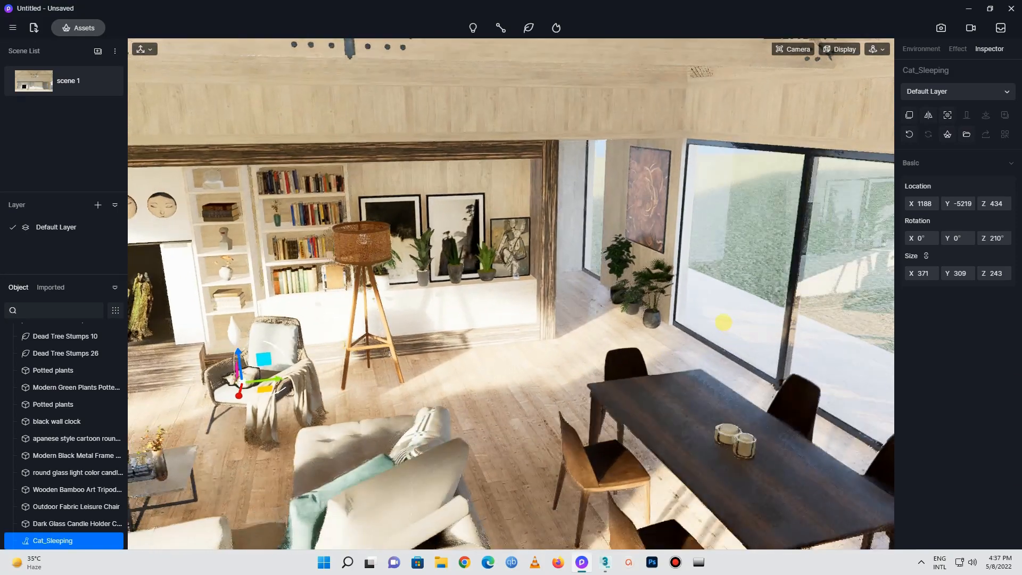
pyautogui.scroll(3, 841, 87)
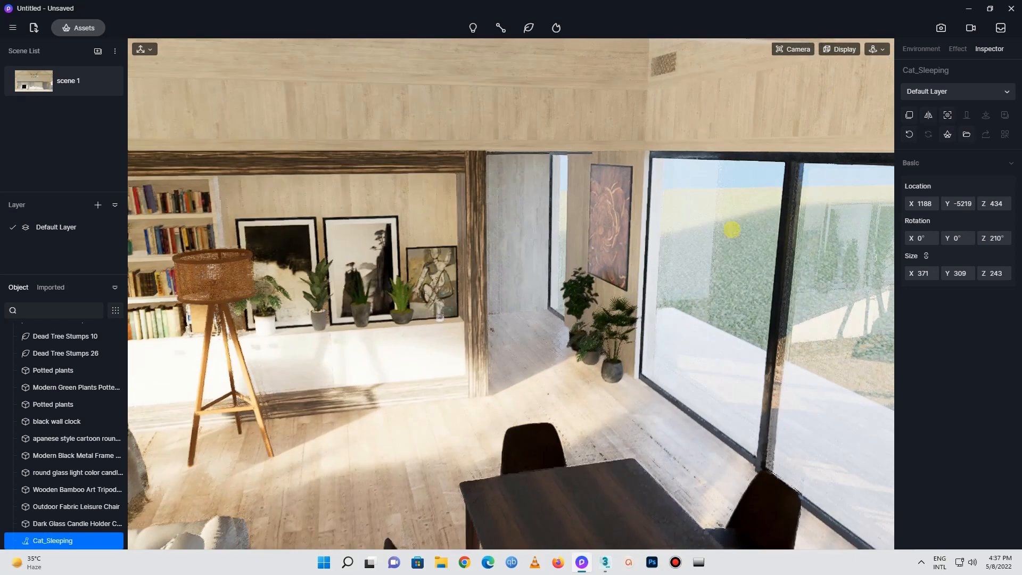
# Open the Curtain models in the asset library's Accessories category
pyautogui.click(62, 27)
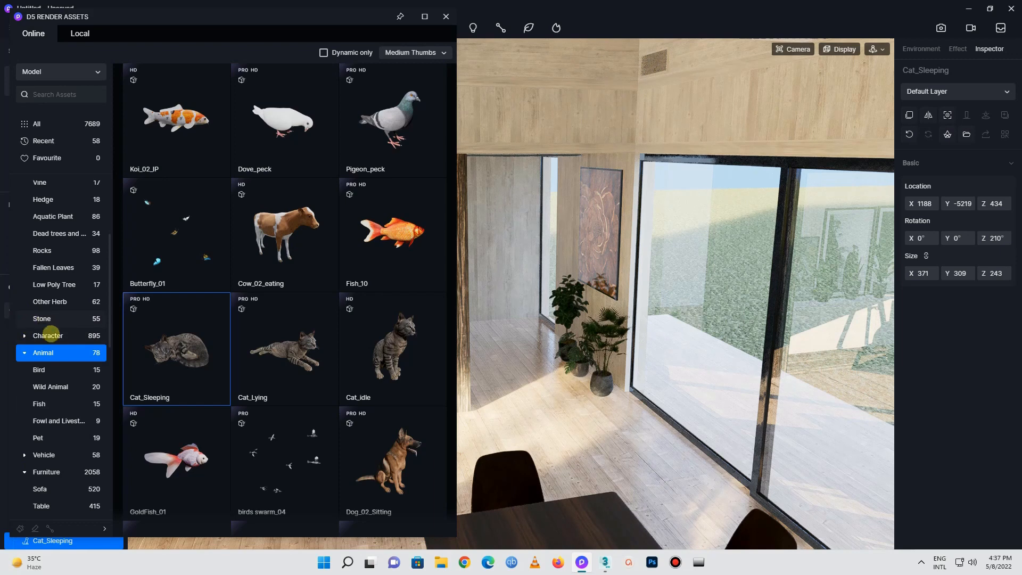
pyautogui.scroll(5, 48, 277)
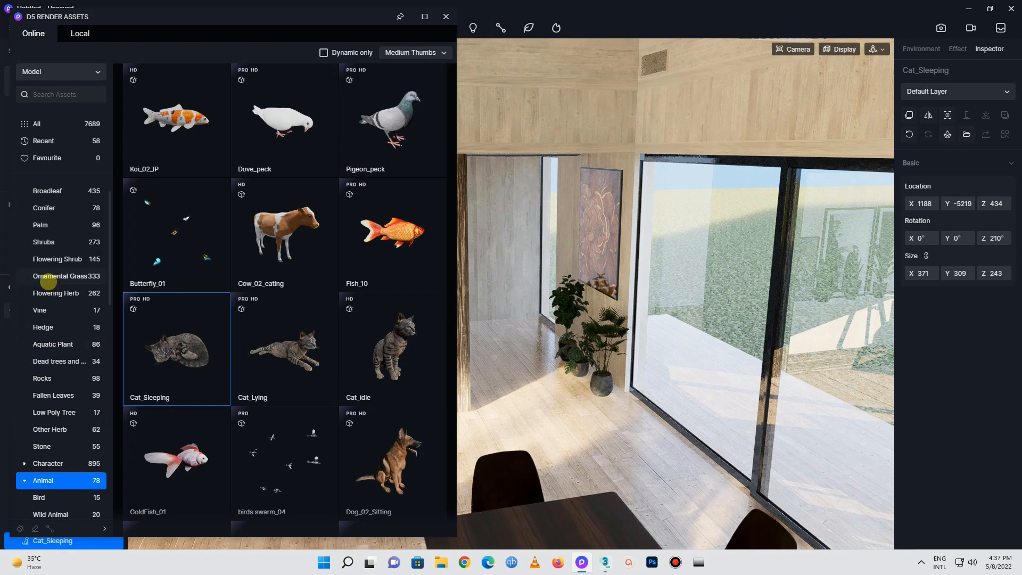
pyautogui.scroll(-10, 48, 279)
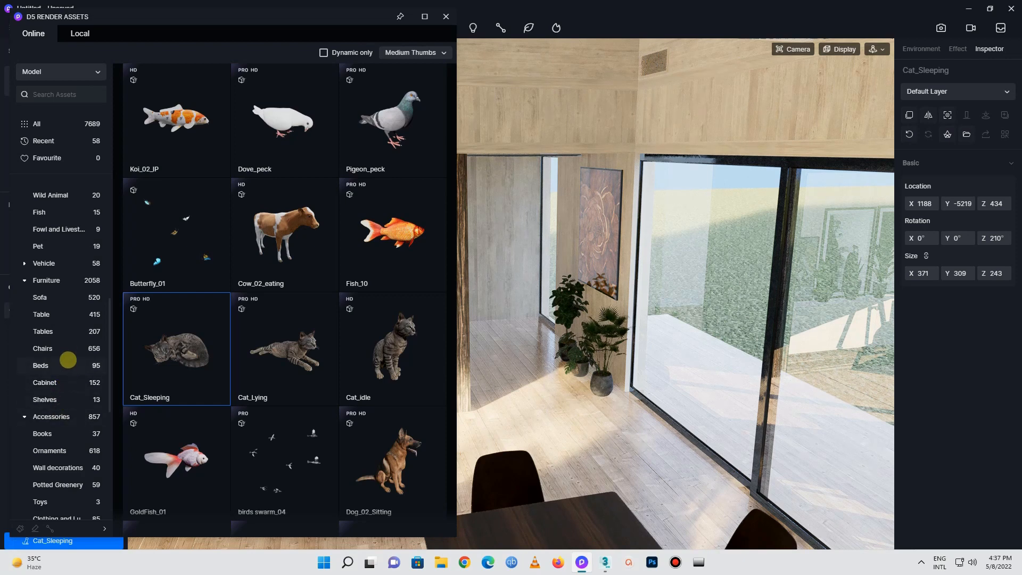
pyautogui.scroll(-3, 57, 309)
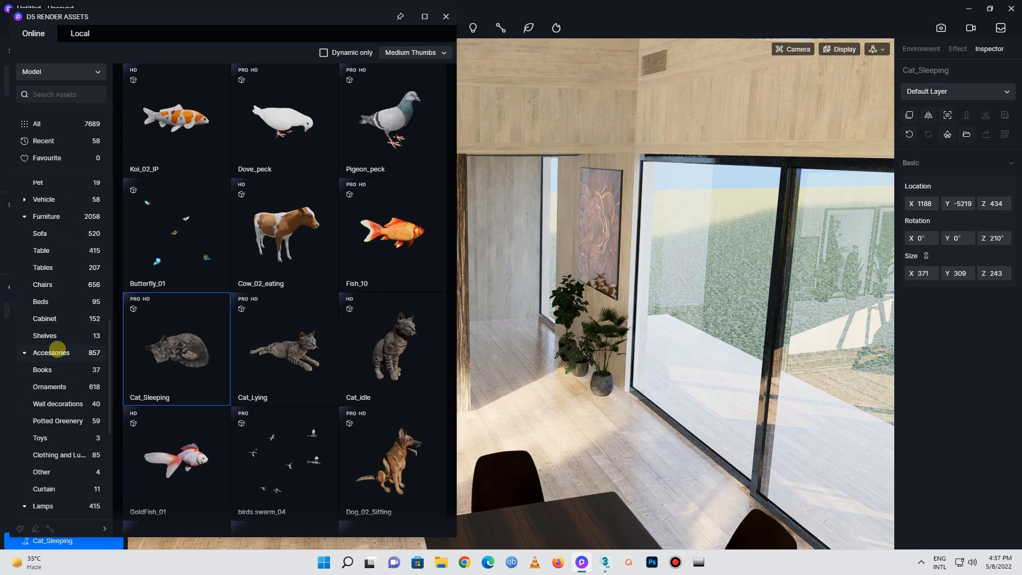
pyautogui.scroll(-1, 63, 389)
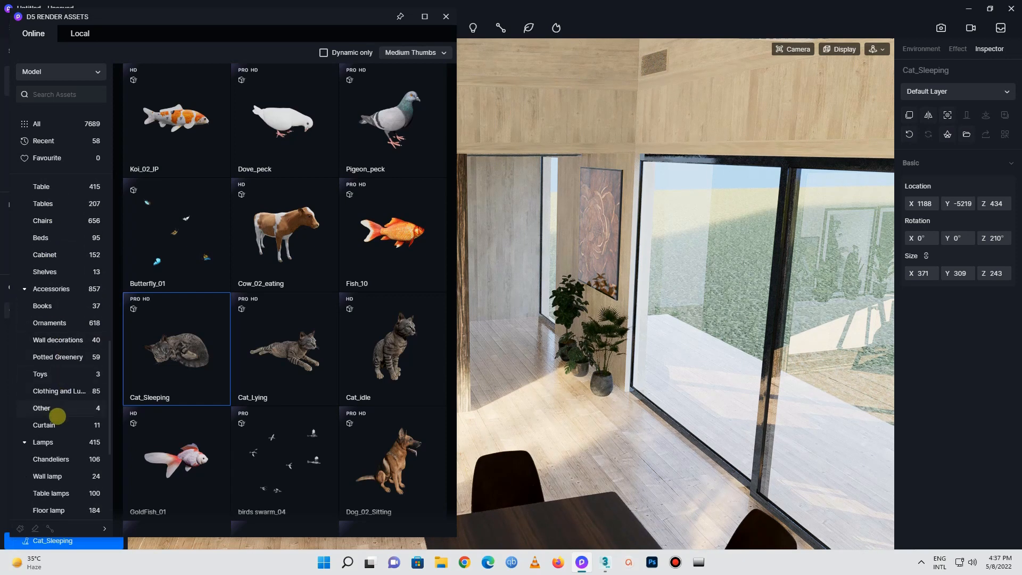
pyautogui.click(44, 425)
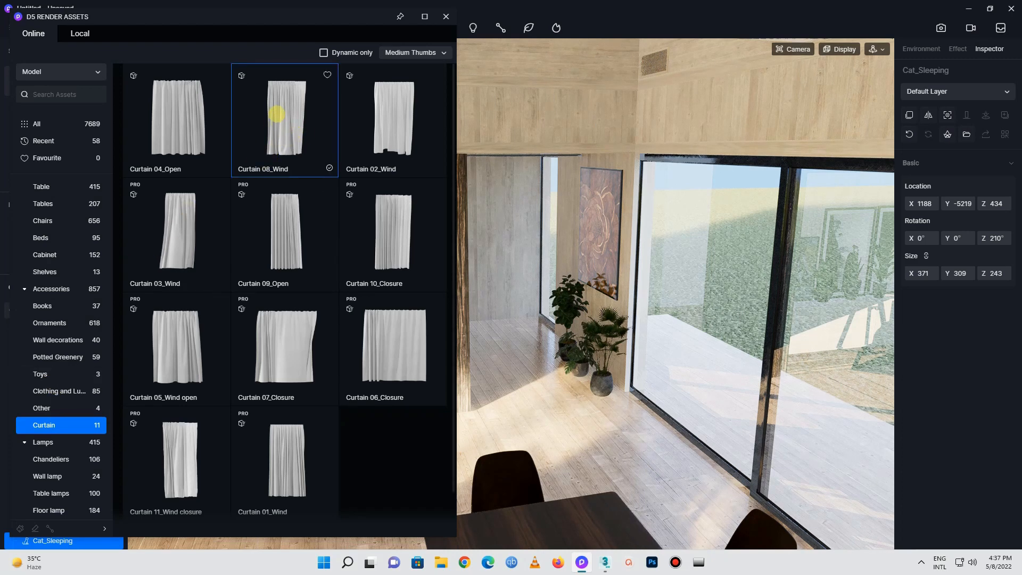
# Place the Curtain 08_Wind model at the upper frame of the glass door near the potted plants
pyautogui.click(277, 113)
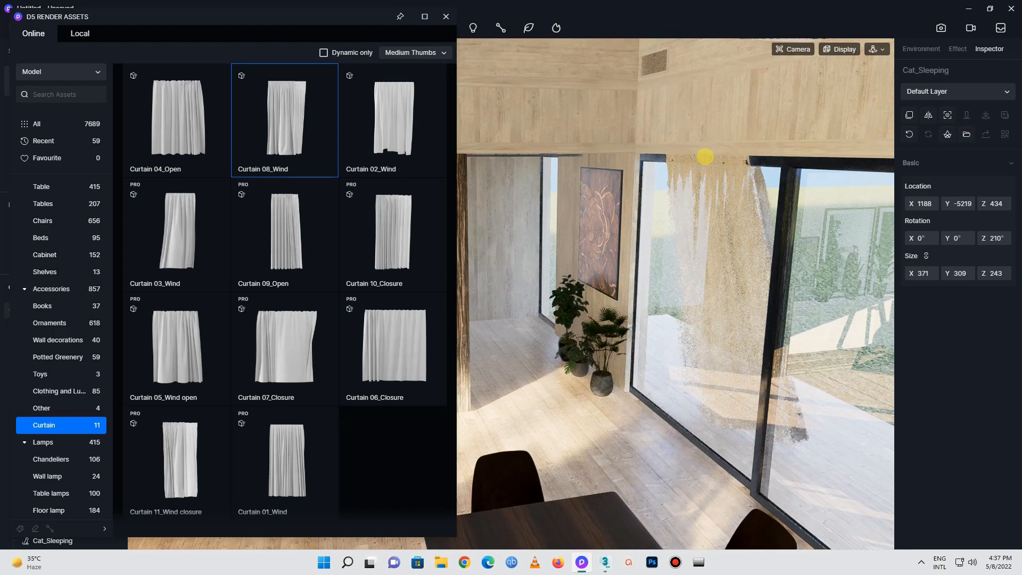
pyautogui.click(705, 157)
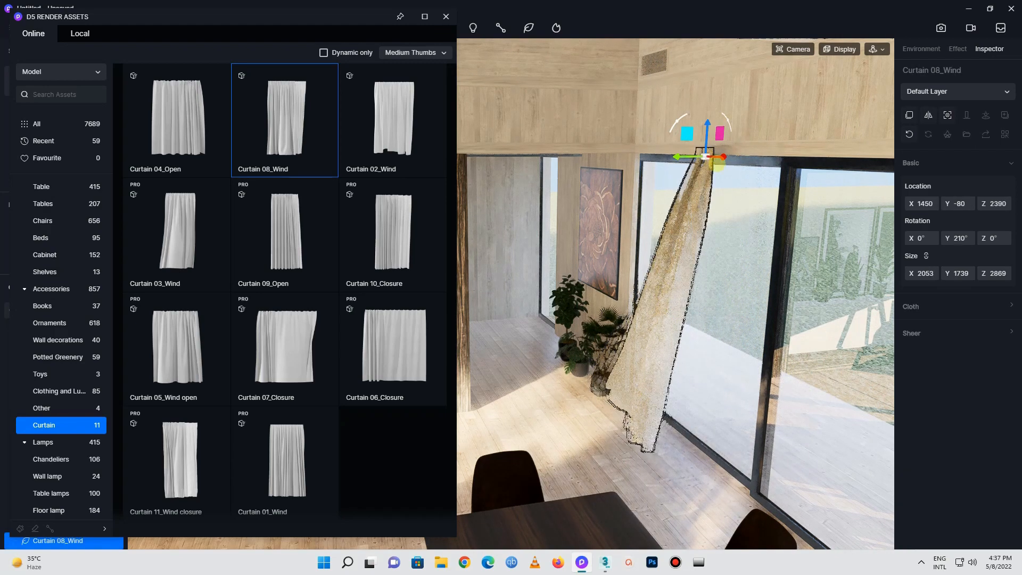
pyautogui.moveTo(820, 214); pyautogui.dragTo(798, 198, button='right')
pyautogui.moveTo(727, 166); pyautogui.dragTo(768, 174, button='right')
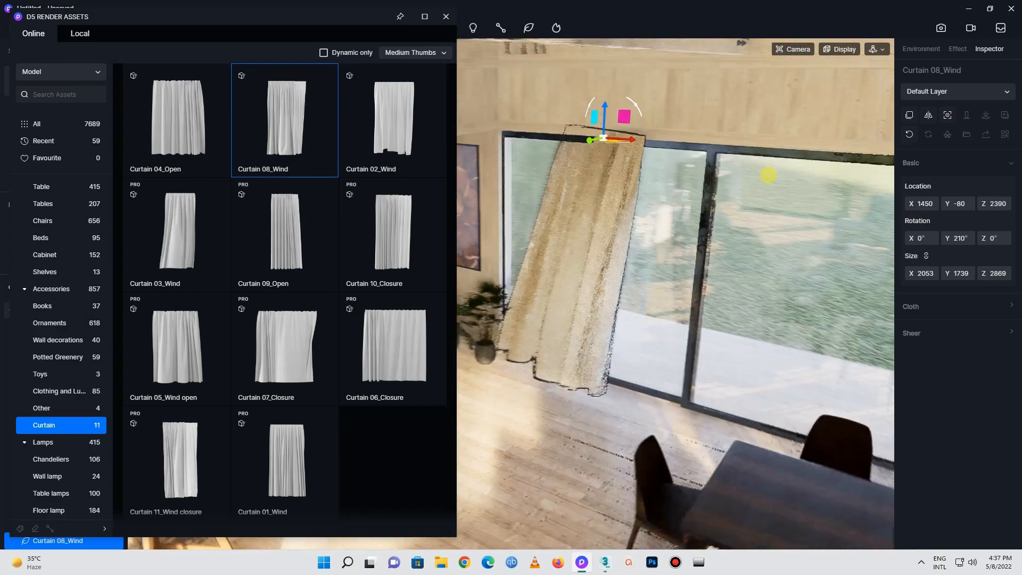
pyautogui.scroll(2, 542, 77)
pyautogui.moveTo(543, 77); pyautogui.dragTo(554, 151, button='right')
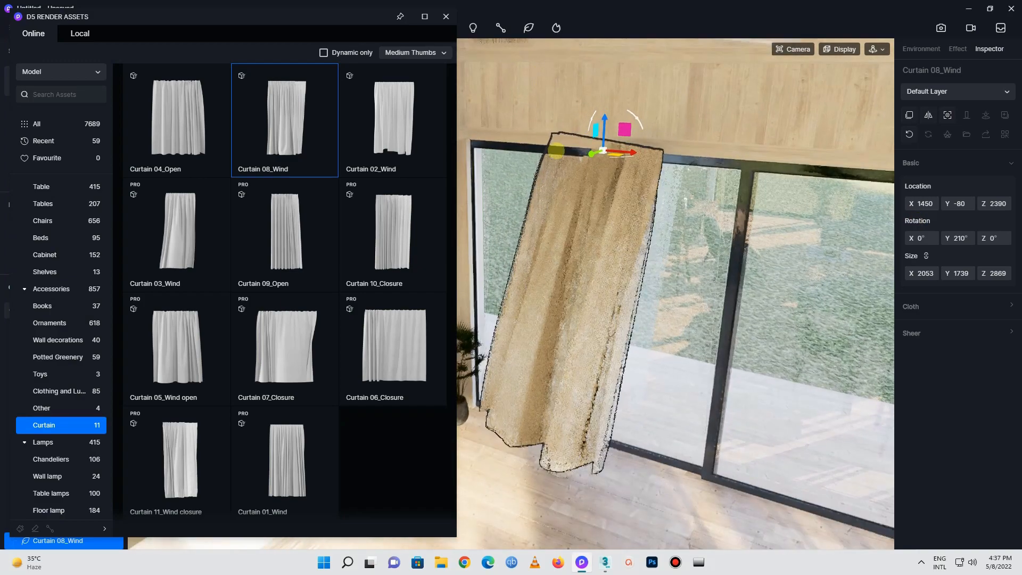
# Pull Curtain 08_Wind off the glass to about Y -255 and set its rotation to 180° about Z
pyautogui.moveTo(599, 221)
pyautogui.mouseDown(button='right')
pyautogui.moveTo(591, 212)
pyautogui.moveTo(462, 210)
pyautogui.moveTo(456, 234)
pyautogui.moveTo(285, 199)
pyautogui.moveTo(489, 229)
pyautogui.moveTo(406, 202)
pyautogui.moveTo(621, 173)
pyautogui.moveTo(664, 183)
pyautogui.mouseUp(button='right')
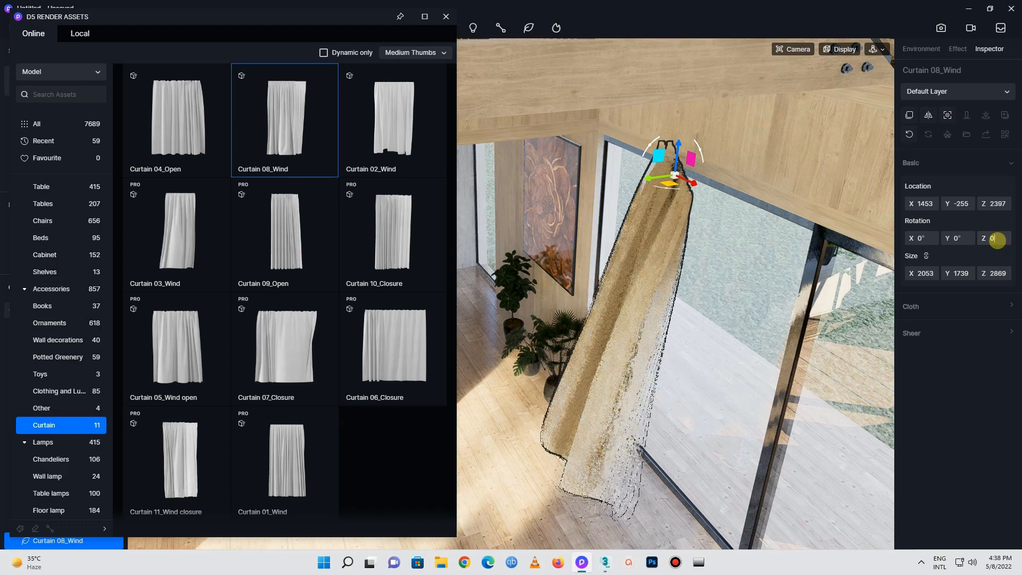
pyautogui.press('Return')
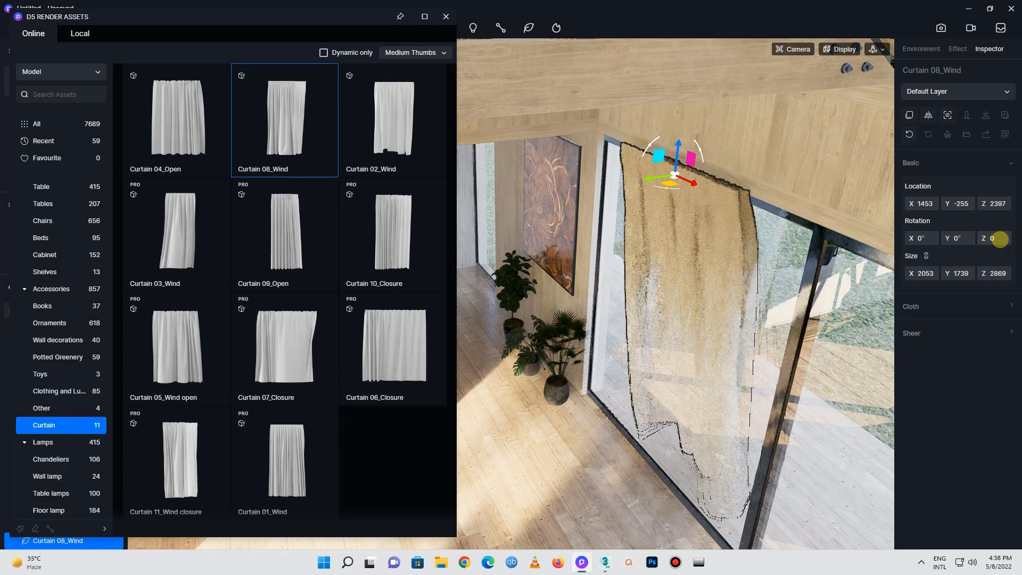
pyautogui.click(984, 239)
pyautogui.write('1')
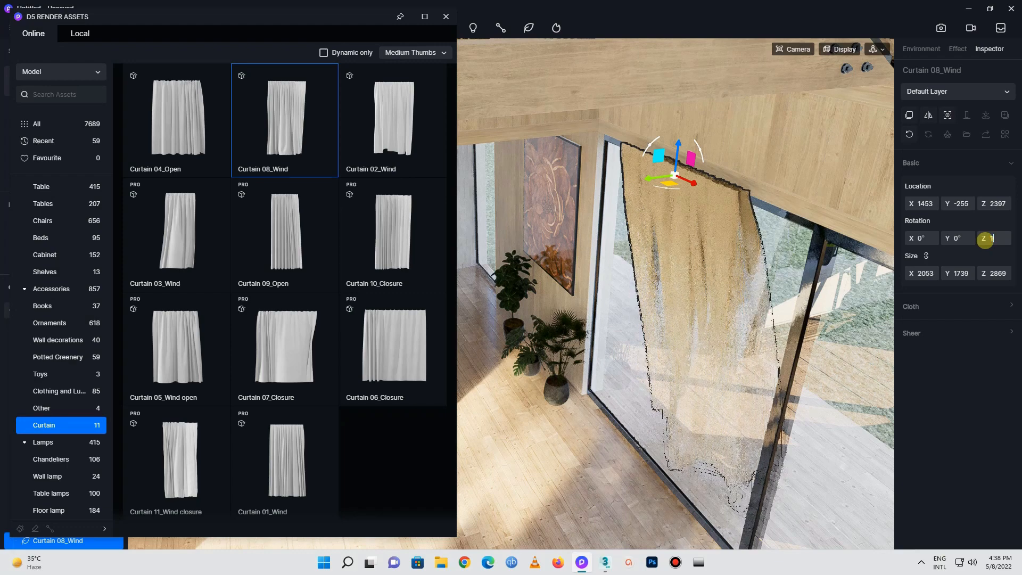
pyautogui.write('80')
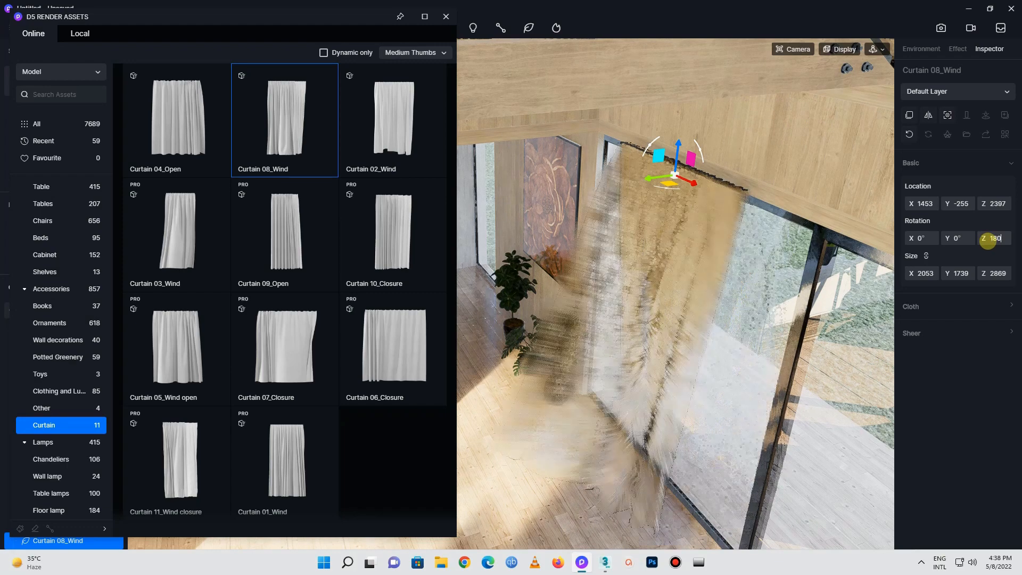
pyautogui.press('Return')
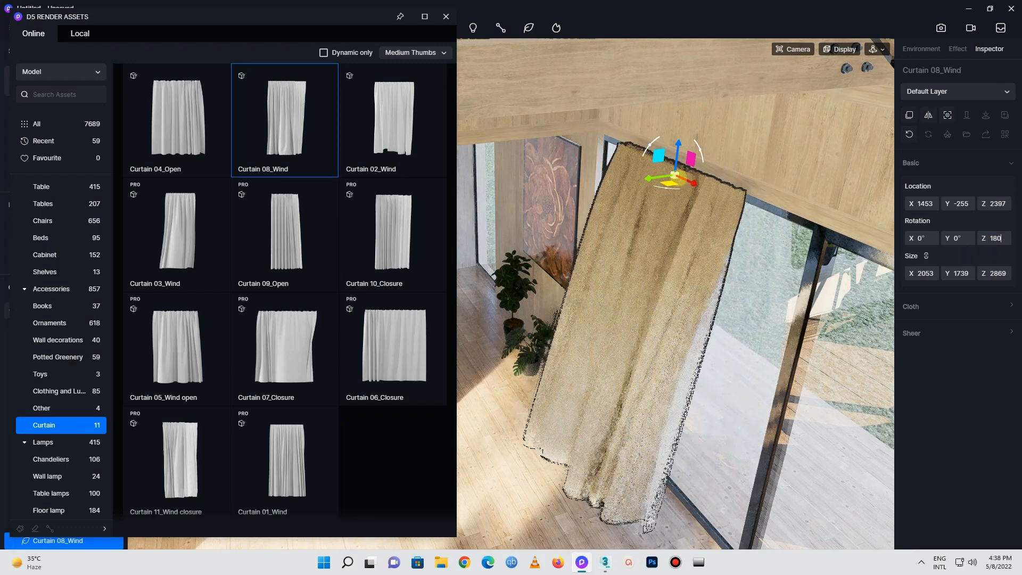
# Scale Curtain 08_Wind to about 1730 × 1466 × 2418 and slide it toward the room corner to about X 1852
pyautogui.moveTo(671, 173); pyautogui.dragTo(662, 167)
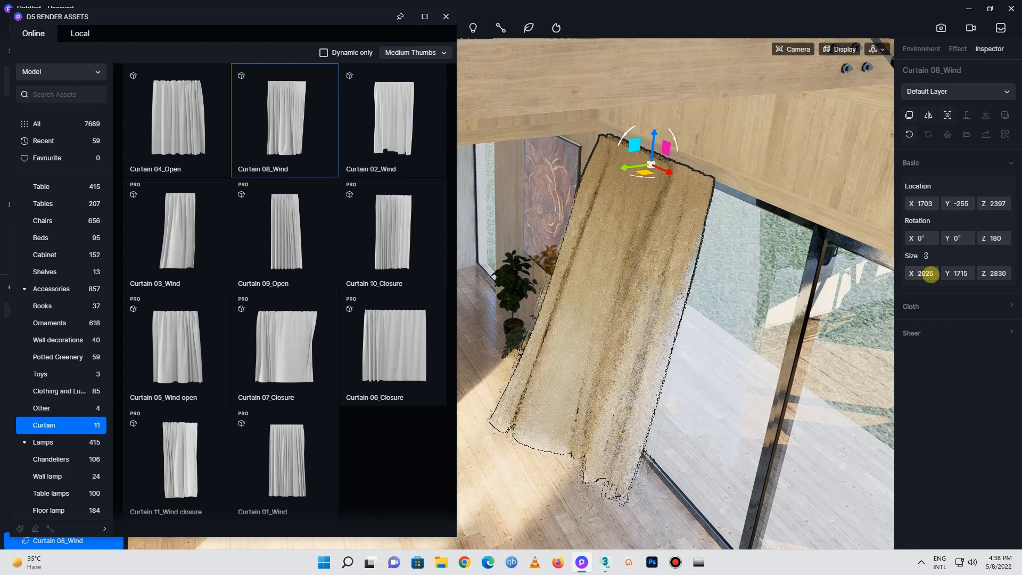
pyautogui.moveTo(917, 273); pyautogui.dragTo(899, 274)
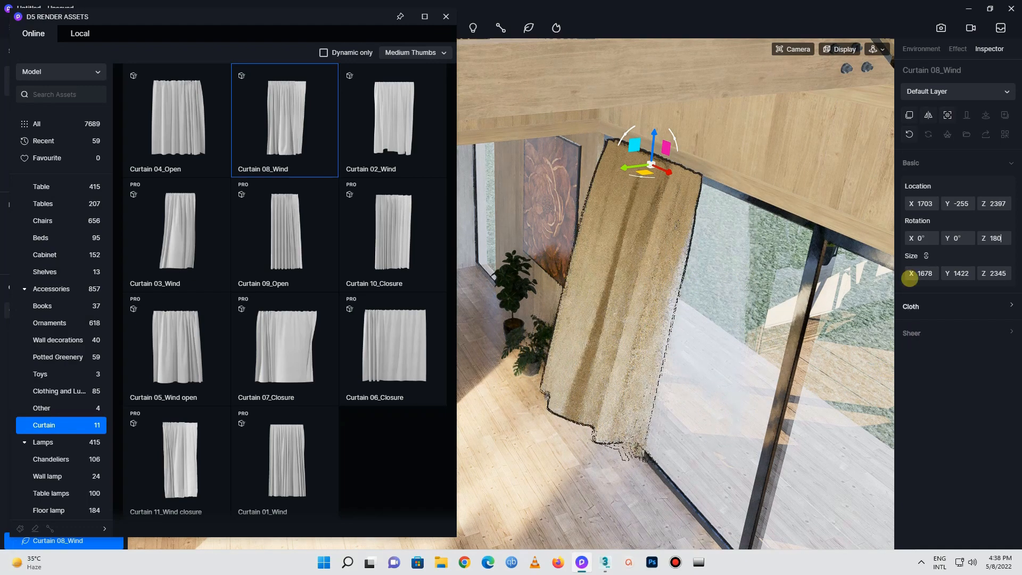
pyautogui.click(924, 274)
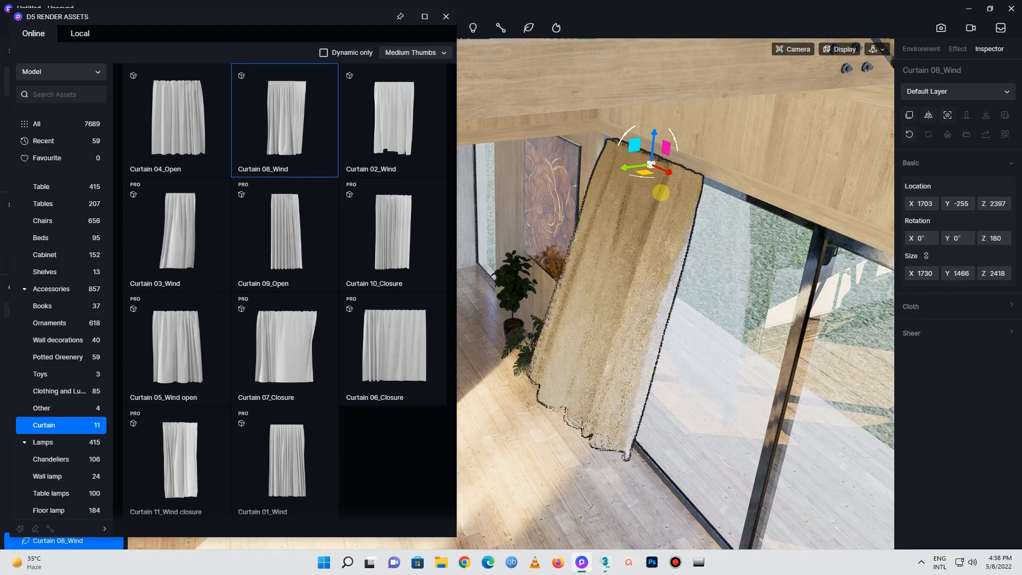
pyautogui.moveTo(676, 177); pyautogui.dragTo(638, 160)
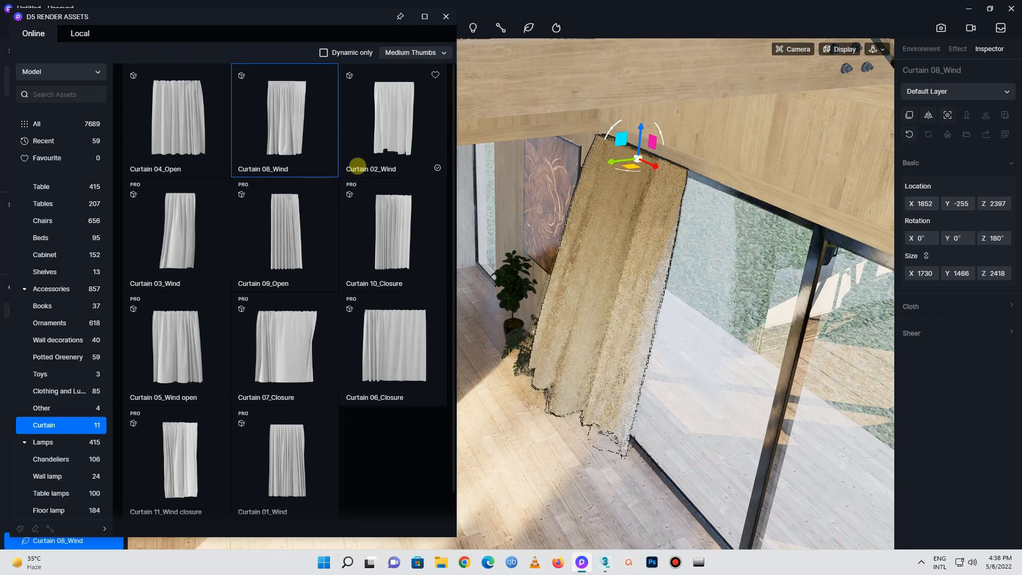
# Place the Curtain 02_Wind model beside the first curtain and scale it to about 1721 × 1021 × 2513
pyautogui.click(390, 123)
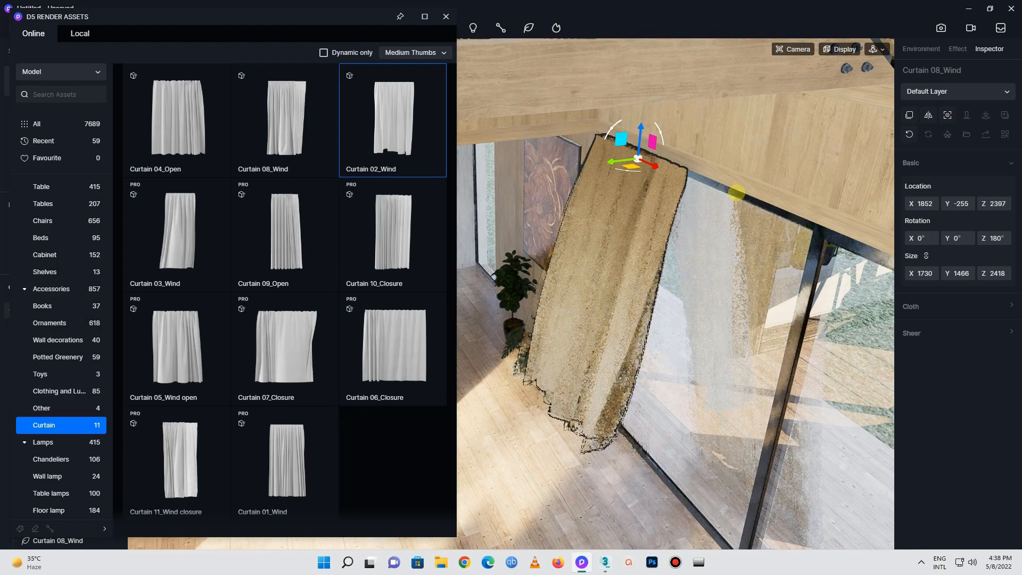
pyautogui.click(737, 191)
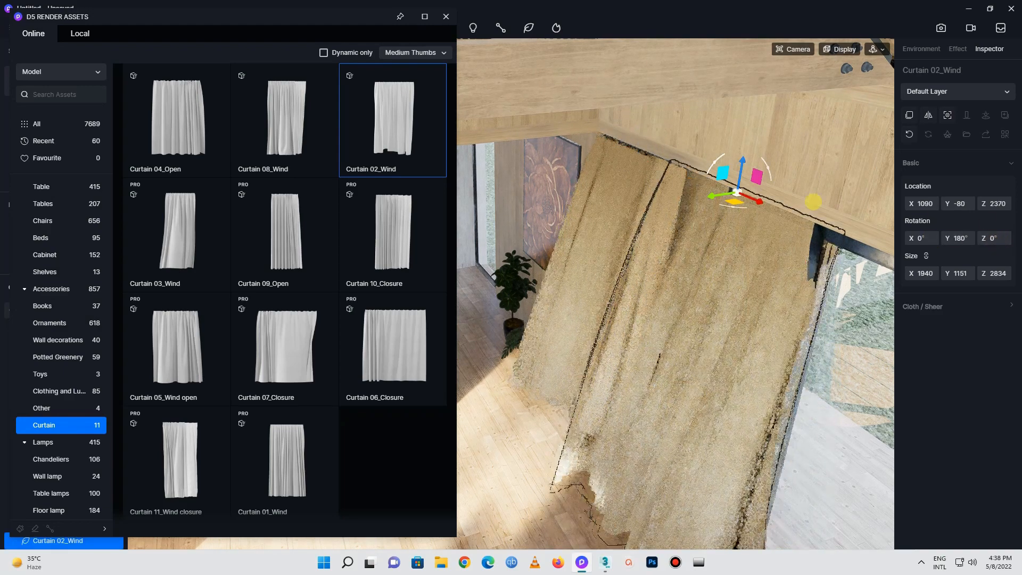
pyautogui.moveTo(927, 273); pyautogui.dragTo(852, 276)
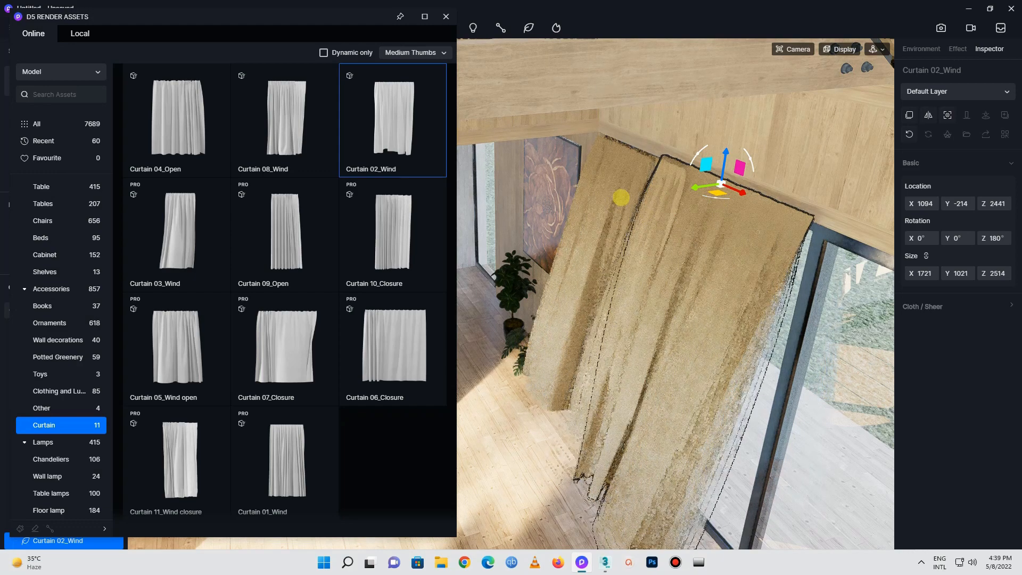
# Try to select the first curtain, Curtain 08_Wind, in the viewport
pyautogui.press('Escape')
pyautogui.click(618, 209)
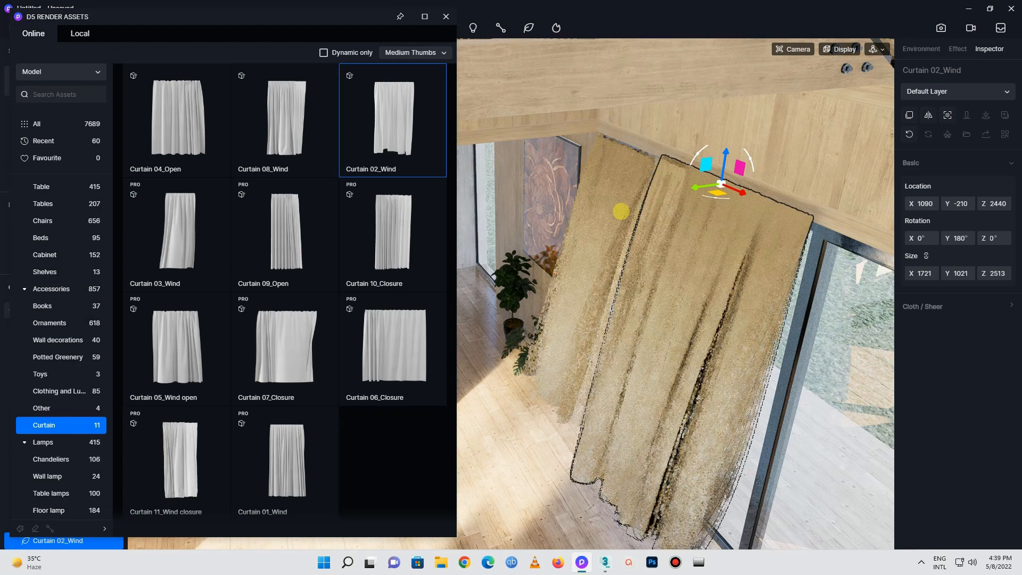
pyautogui.click(621, 211)
pyautogui.click(621, 211)
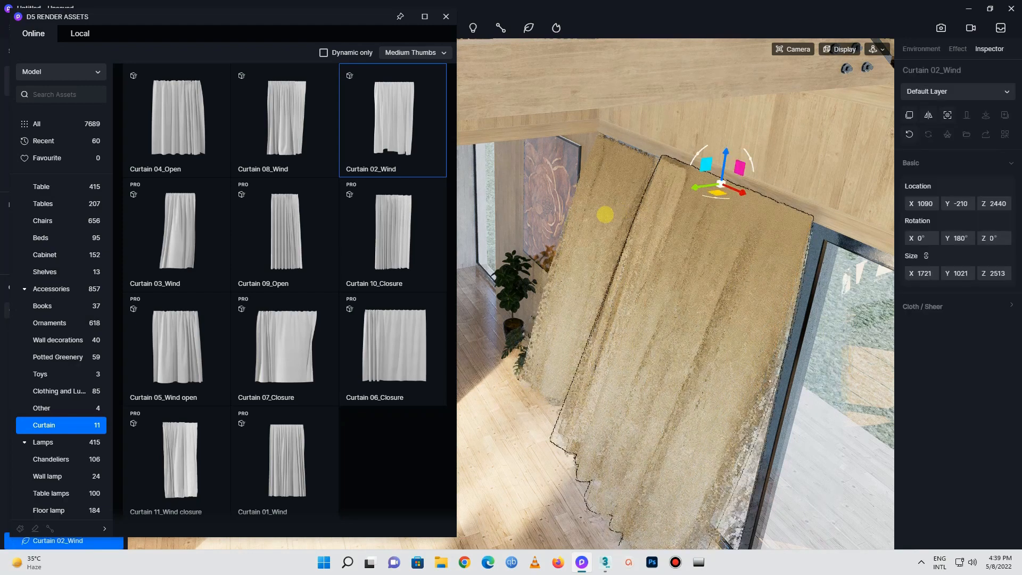
pyautogui.click(551, 379)
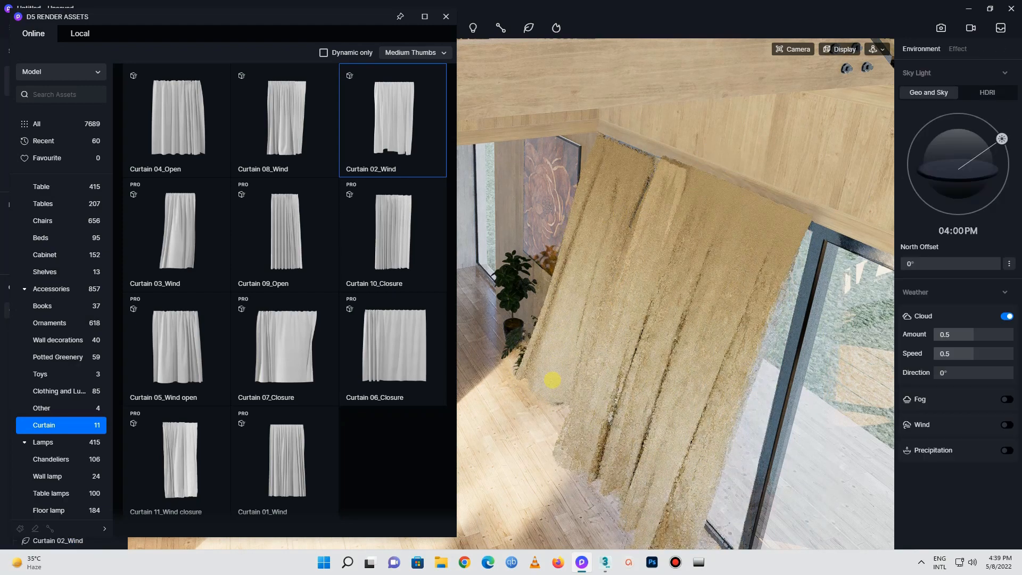
# Move Curtain 02_Wind farther from the glass to about Y -260 and close the asset library
pyautogui.click(548, 377)
pyautogui.scroll(4, 530, 321)
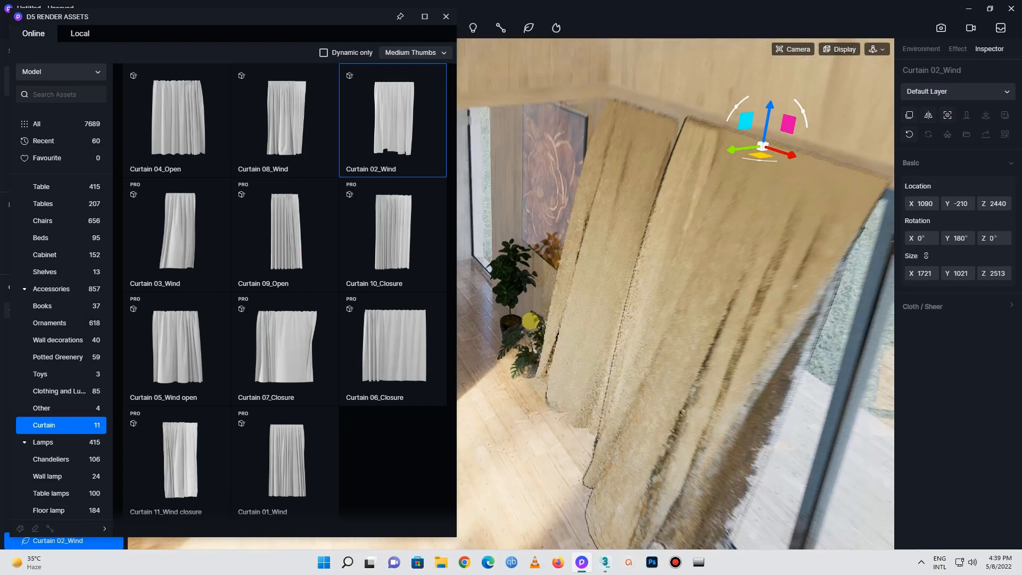
pyautogui.moveTo(678, 306); pyautogui.dragTo(747, 295, button='right')
pyautogui.scroll(-3, 747, 291)
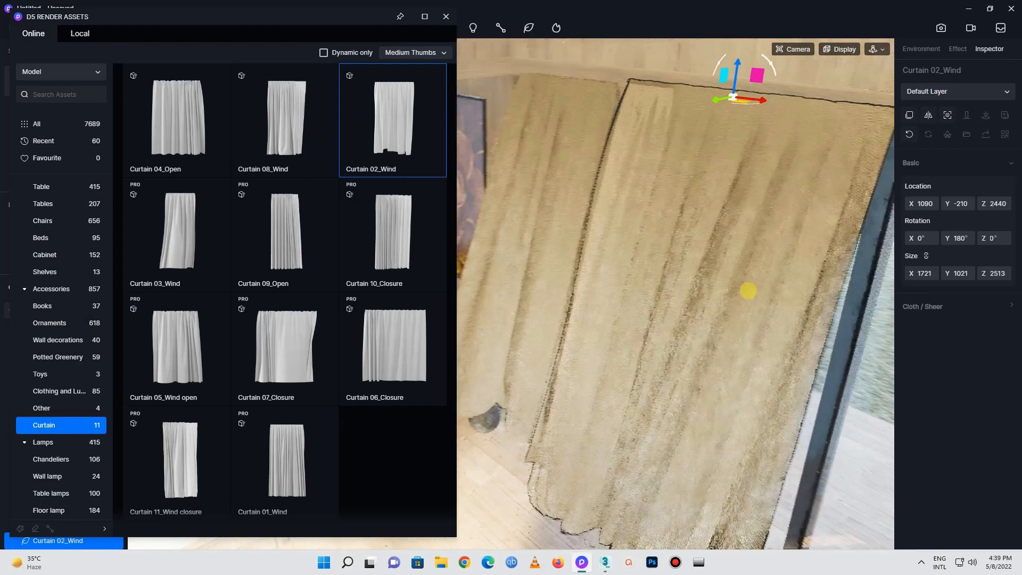
pyautogui.moveTo(694, 99); pyautogui.dragTo(684, 99)
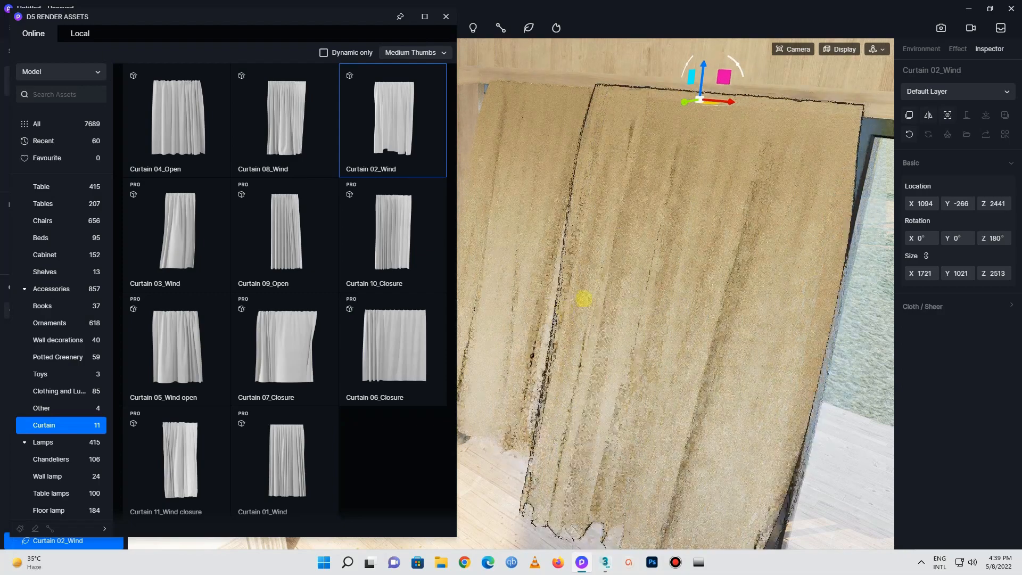
pyautogui.click(297, 104)
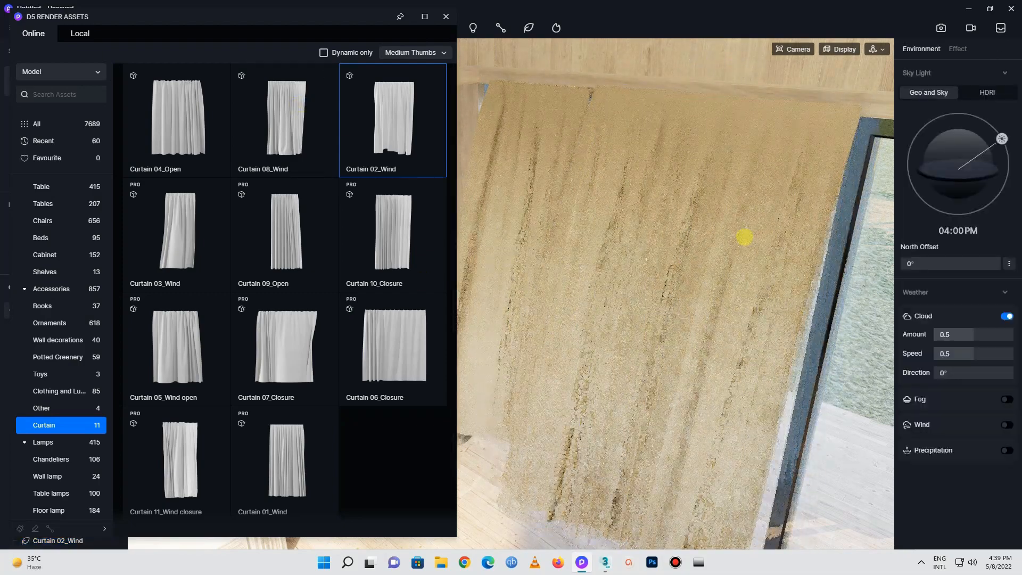
pyautogui.click(446, 17)
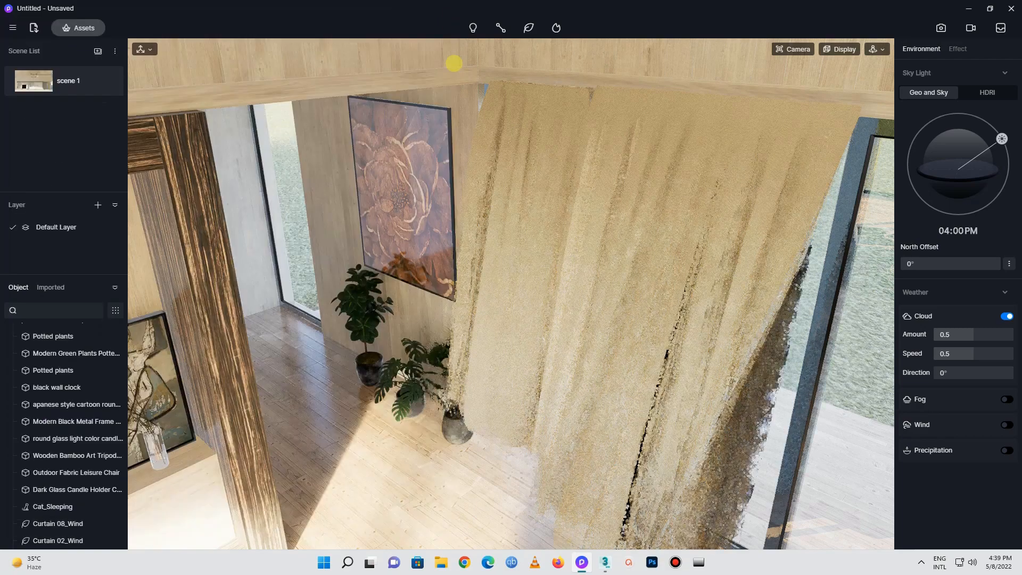
# Examine the two hanging curtains up close at the corner beside the flower artwork
pyautogui.moveTo(587, 200); pyautogui.dragTo(600, 186, button='right')
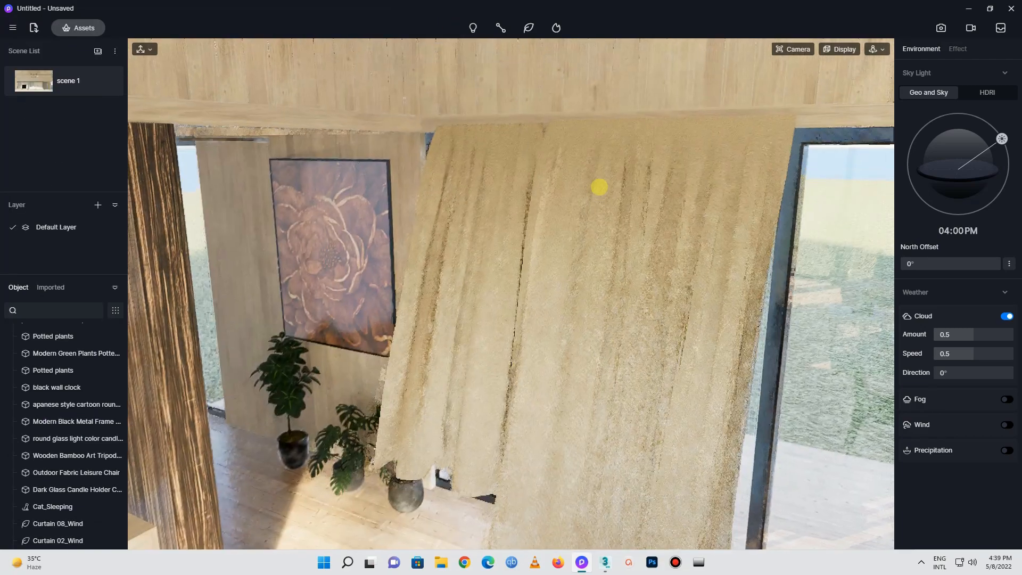
pyautogui.click(430, 423)
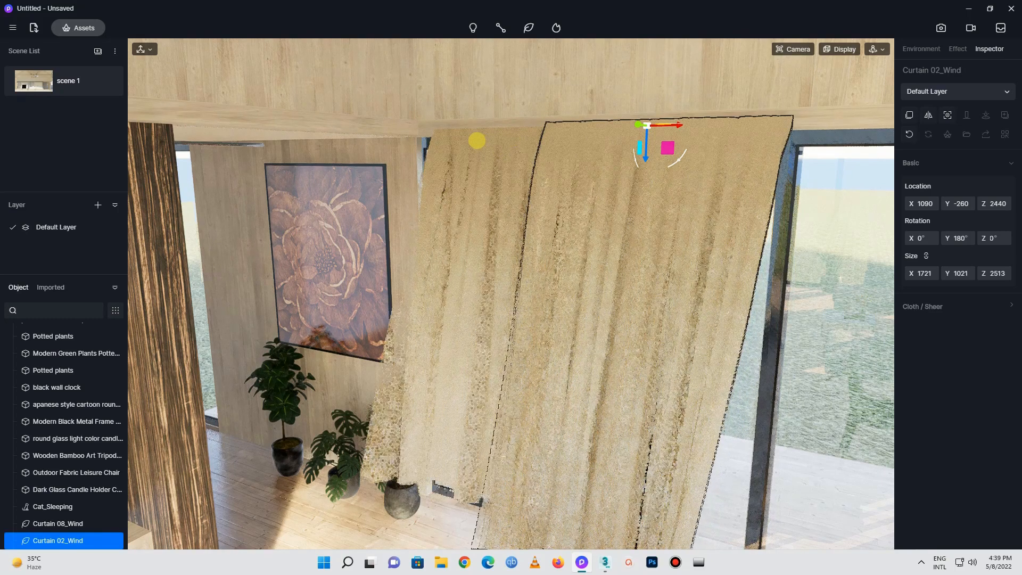
pyautogui.scroll(5, 477, 141)
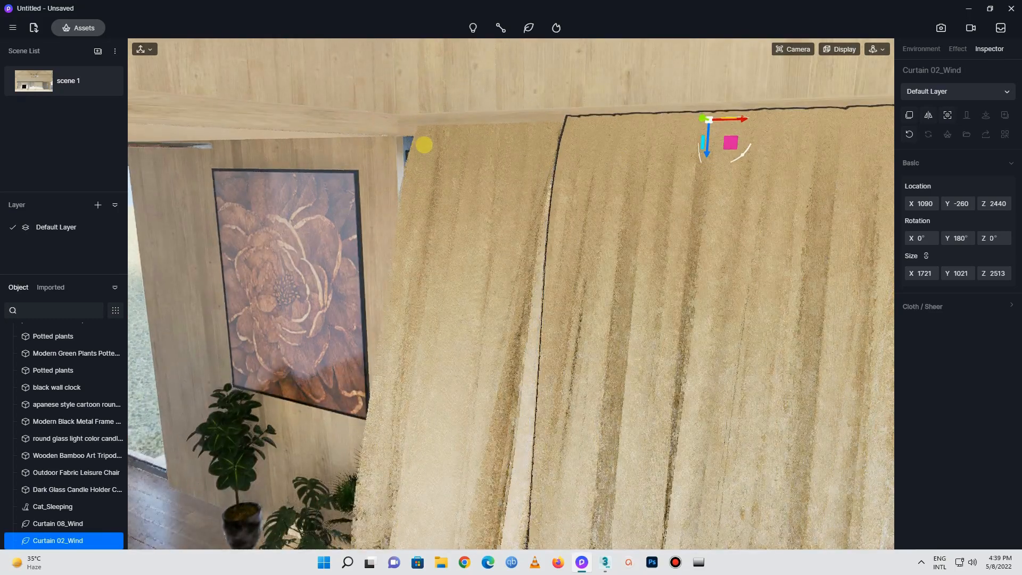
pyautogui.scroll(5, 442, 160)
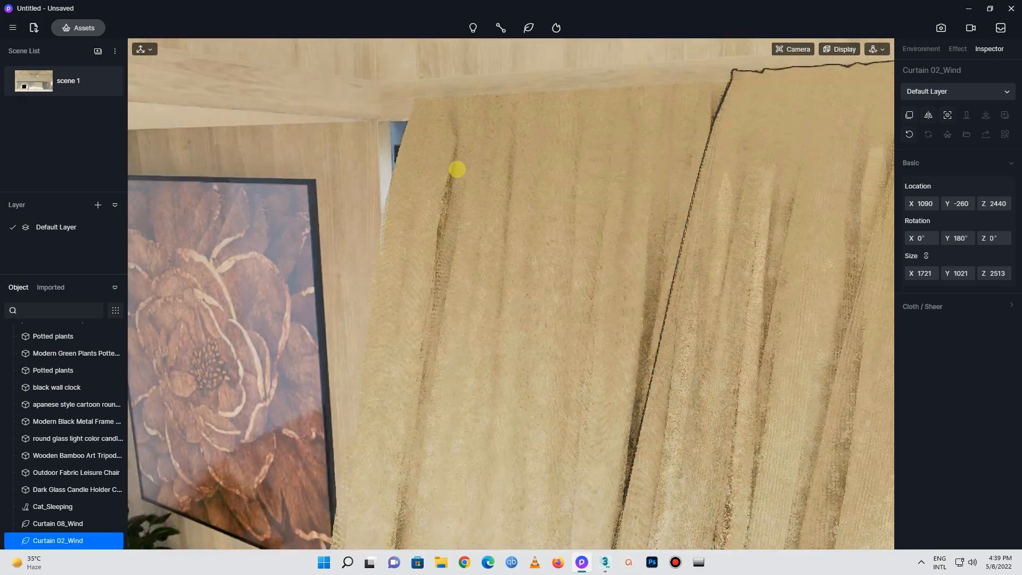
pyautogui.press('Escape')
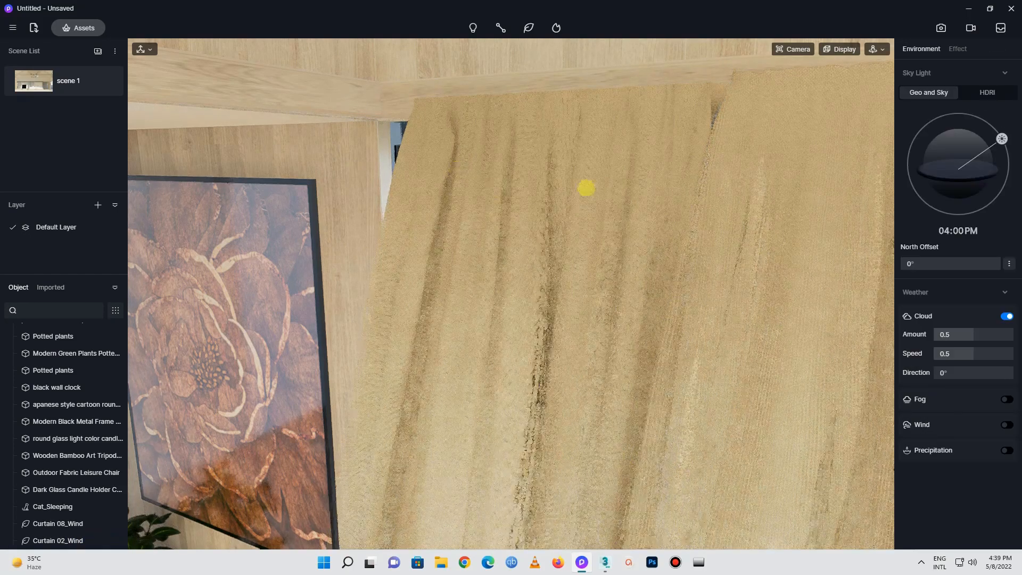
# Select Curtain 02_Wind from the scene's object list and move it to about Y -217
pyautogui.scroll(5, 724, 188)
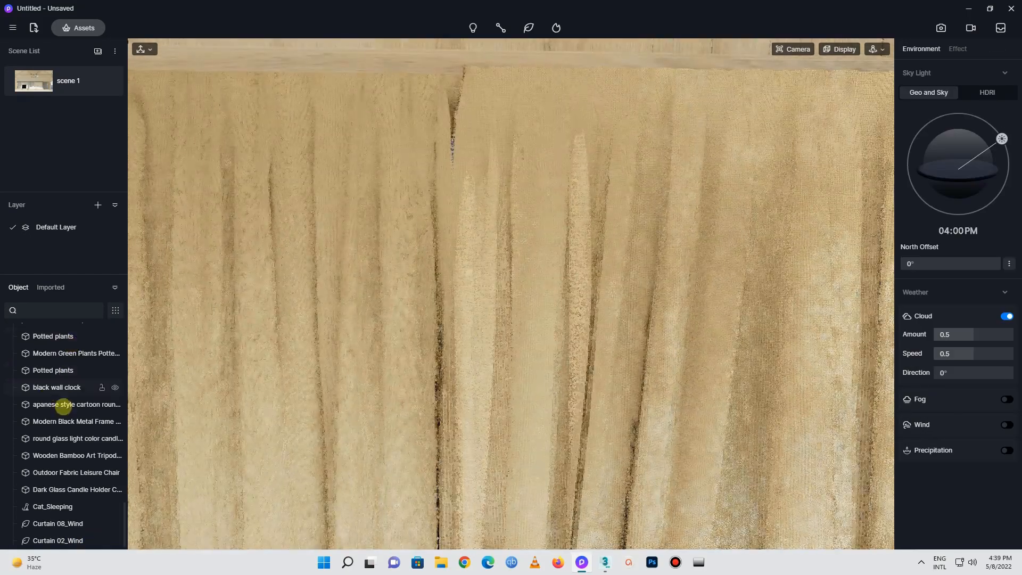
pyautogui.scroll(10, 67, 414)
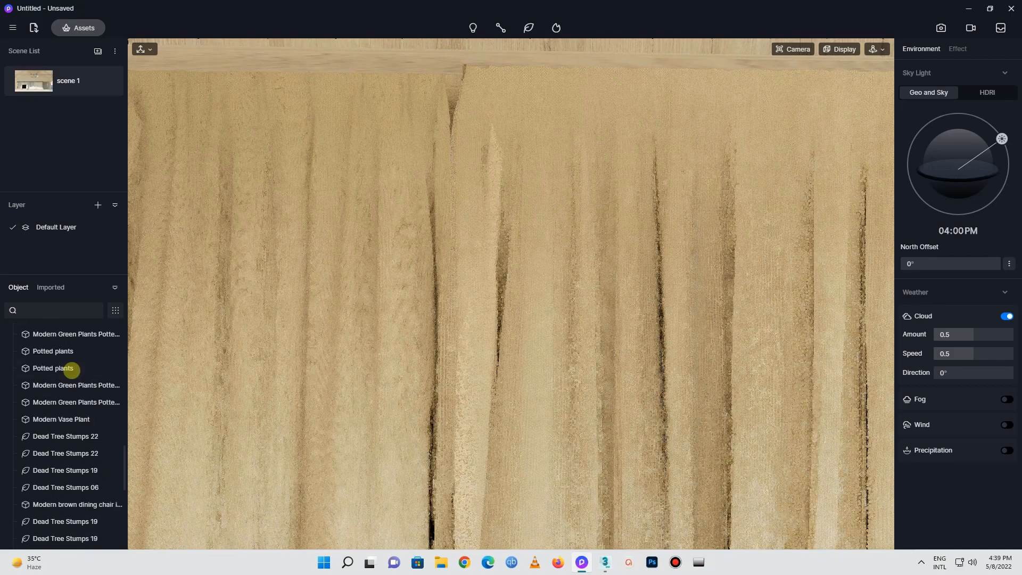
pyautogui.scroll(15, 72, 369)
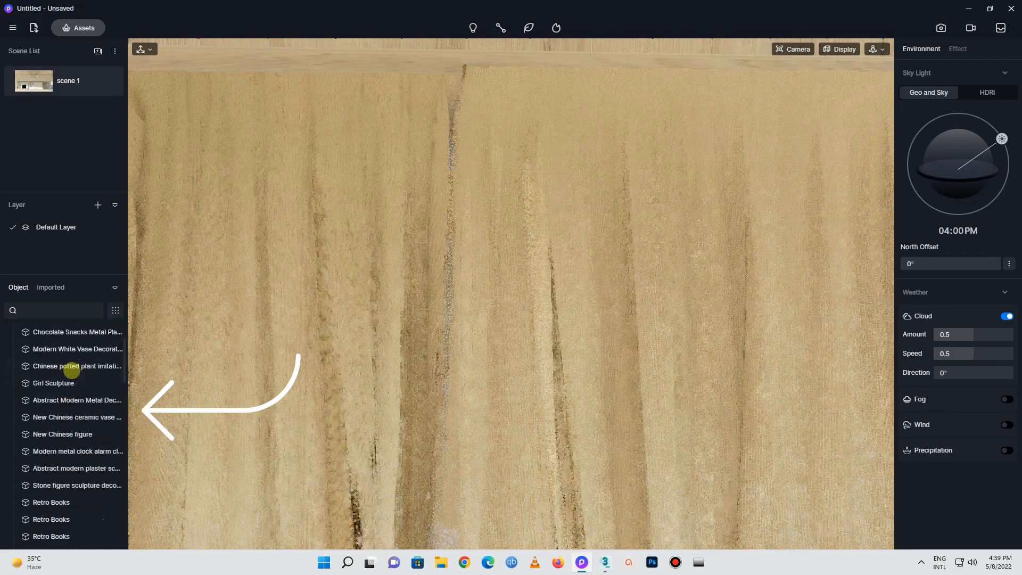
pyautogui.scroll(-15, 73, 394)
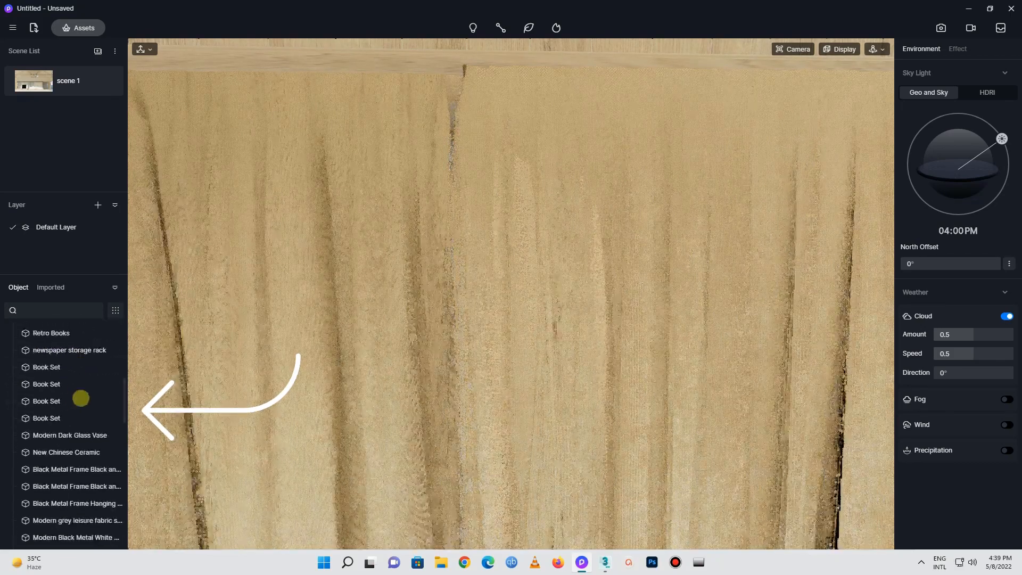
pyautogui.scroll(-6, 75, 403)
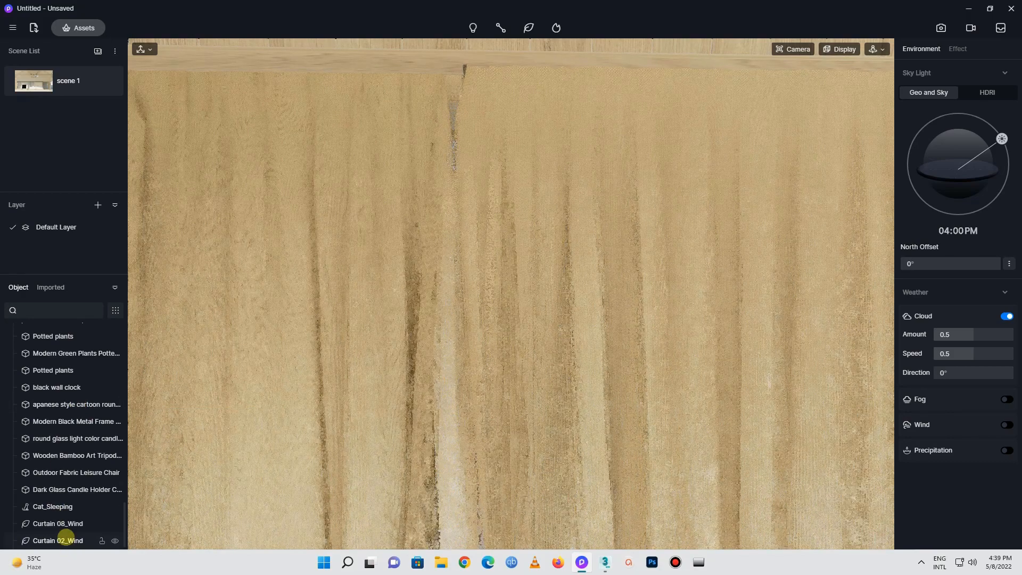
pyautogui.doubleClick(65, 539)
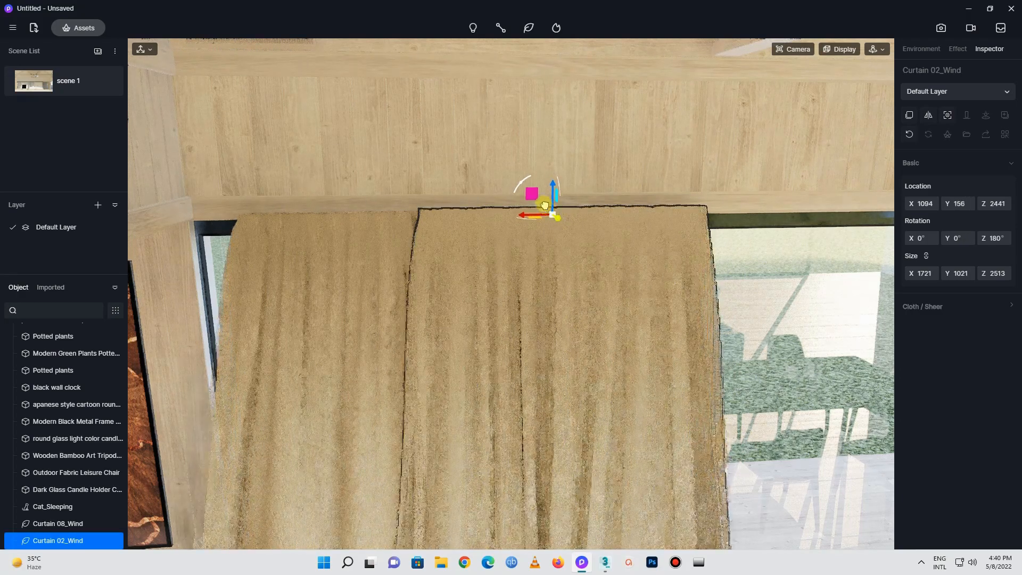
pyautogui.moveTo(544, 205); pyautogui.dragTo(542, 204)
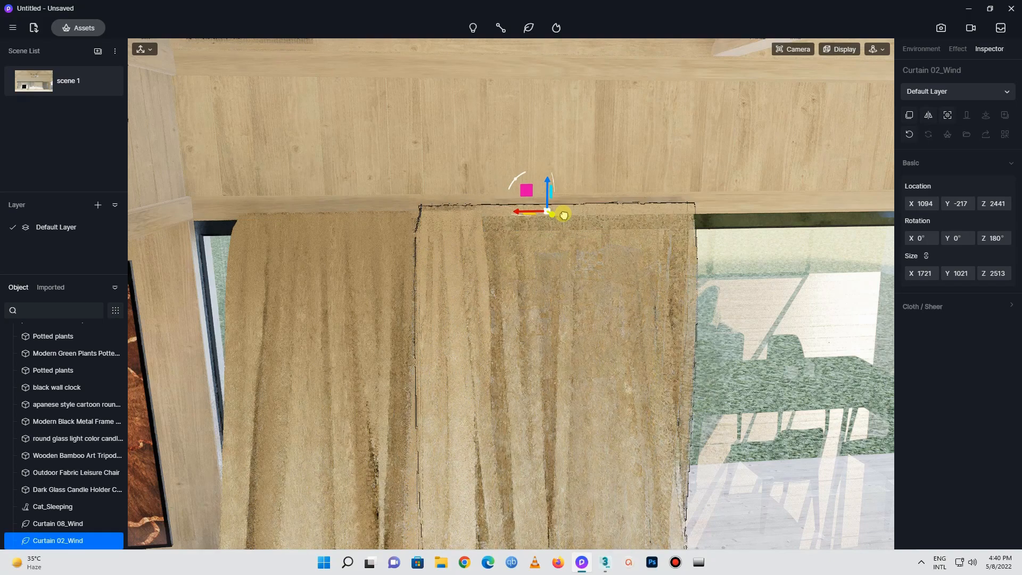
# Move Curtain 08_Wind to about Y -437 and raise it to about Z 2440
pyautogui.click(53, 523)
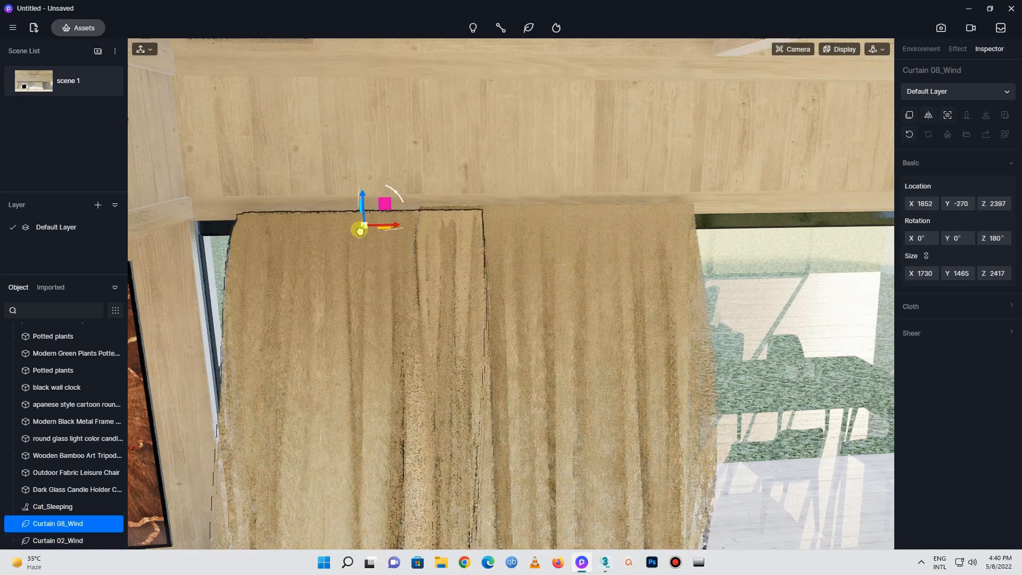
pyautogui.moveTo(356, 232); pyautogui.dragTo(355, 239)
pyautogui.moveTo(379, 266)
pyautogui.mouseDown(button='right')
pyautogui.moveTo(221, 241)
pyautogui.moveTo(415, 176)
pyautogui.moveTo(467, 213)
pyautogui.mouseUp(button='right')
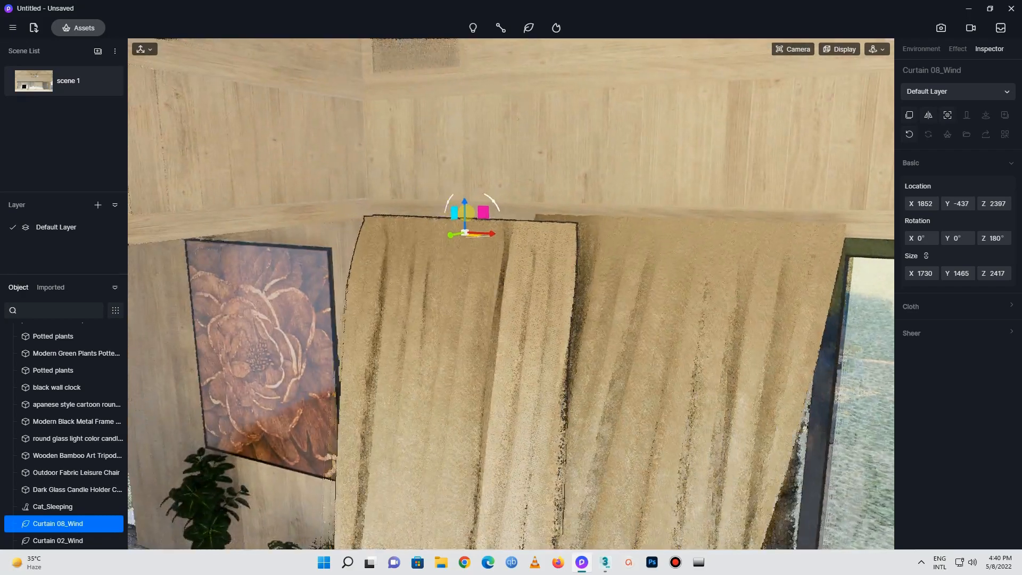
pyautogui.moveTo(467, 213); pyautogui.dragTo(467, 204)
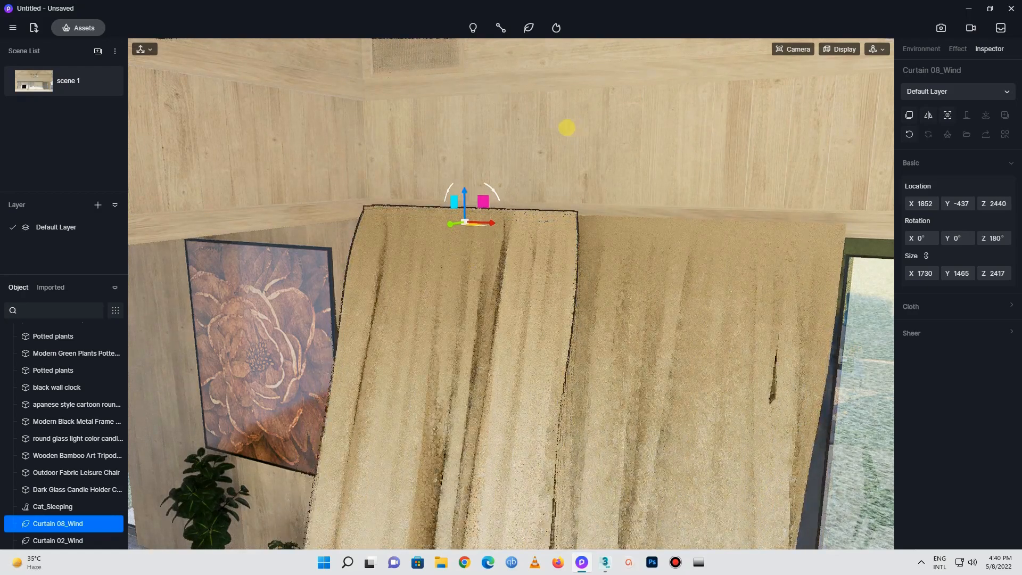
# Delete Curtain 08_Wind from the corner beside the glass doors
pyautogui.scroll(-3, 560, 129)
pyautogui.moveTo(559, 128); pyautogui.dragTo(250, 275, button='right')
pyautogui.moveTo(565, 426); pyautogui.dragTo(656, 306, button='right')
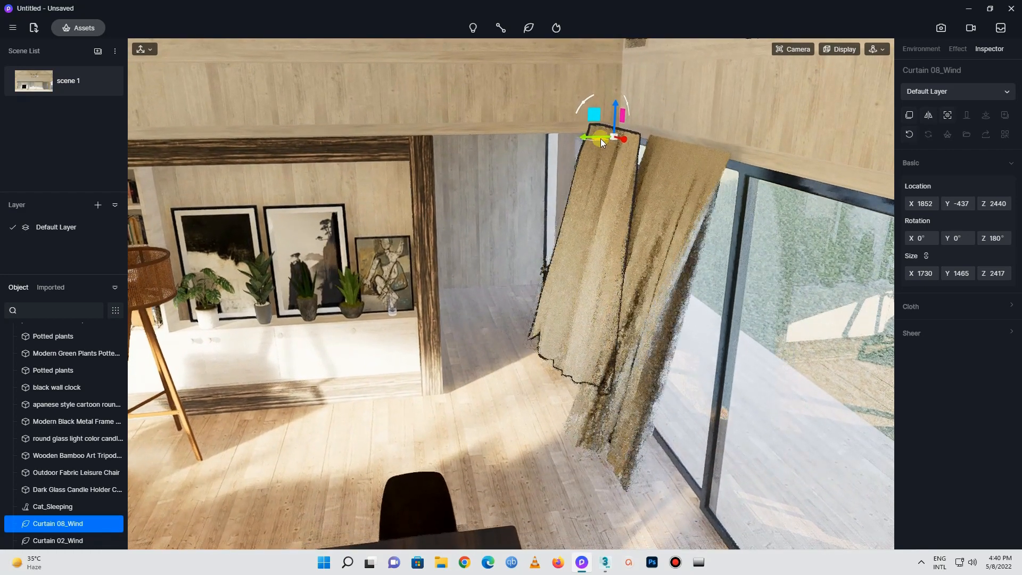
pyautogui.press('Delete')
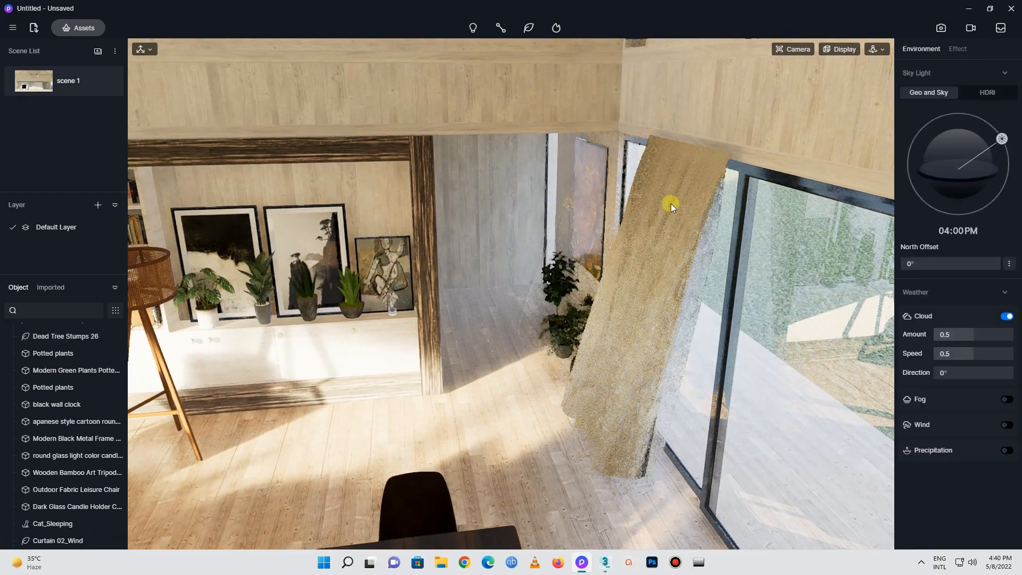
# Move Curtain 02_Wind along the glass doors into the corner, to about X 1785
pyautogui.click(676, 212)
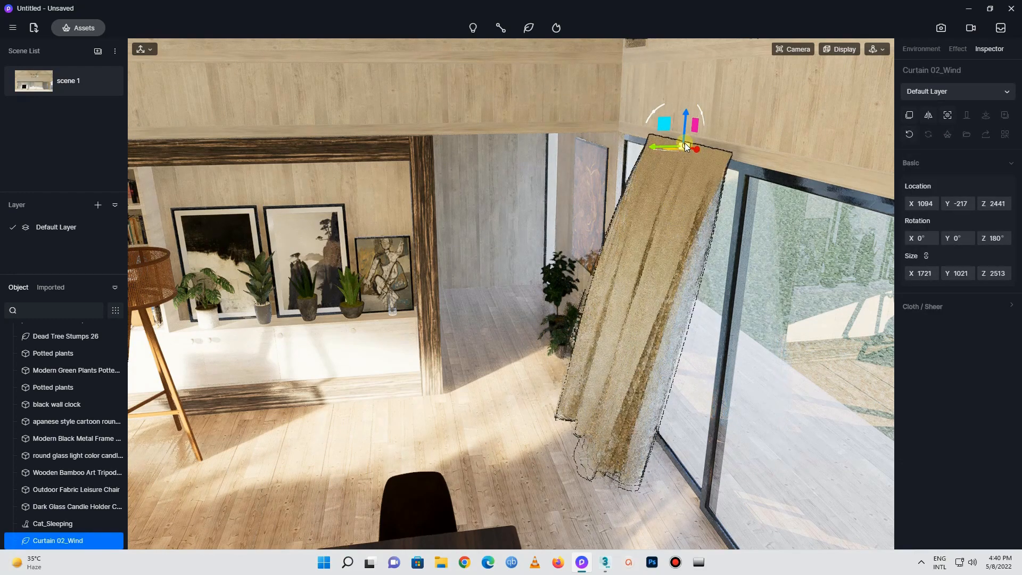
pyautogui.moveTo(680, 141); pyautogui.dragTo(673, 136)
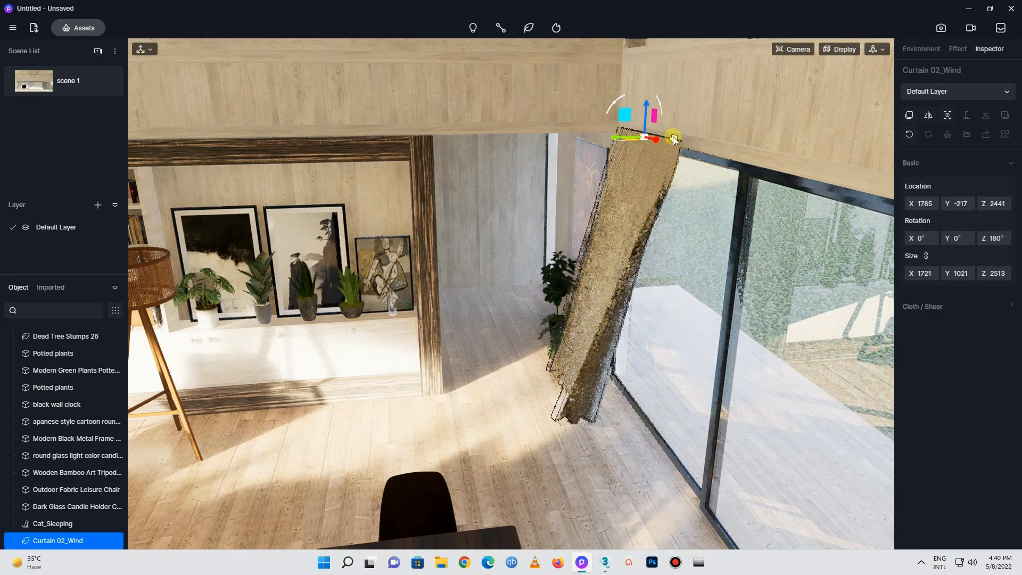
pyautogui.moveTo(710, 194); pyautogui.dragTo(720, 200, button='right')
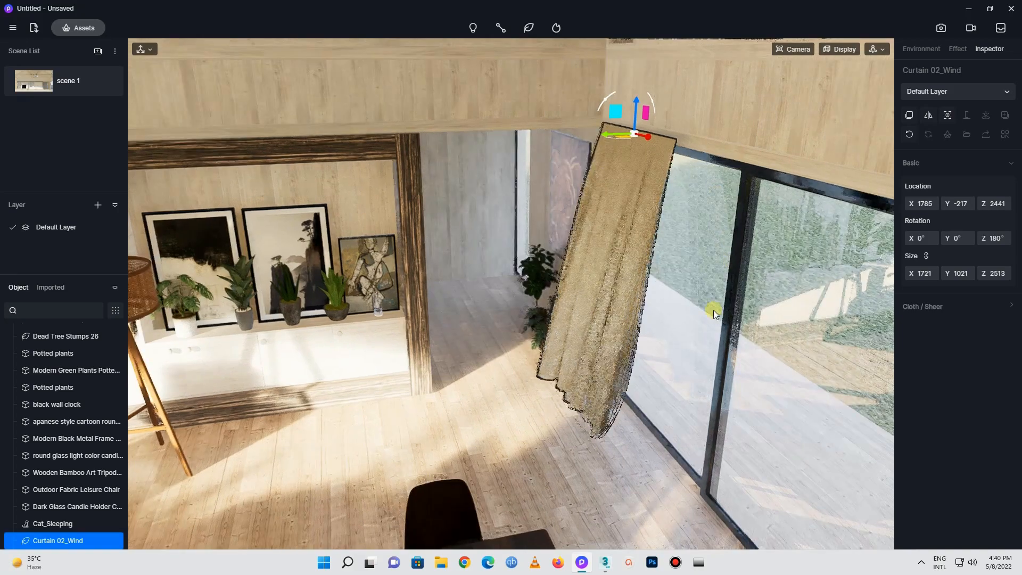
pyautogui.scroll(1, 664, 428)
pyautogui.scroll(2, 677, 350)
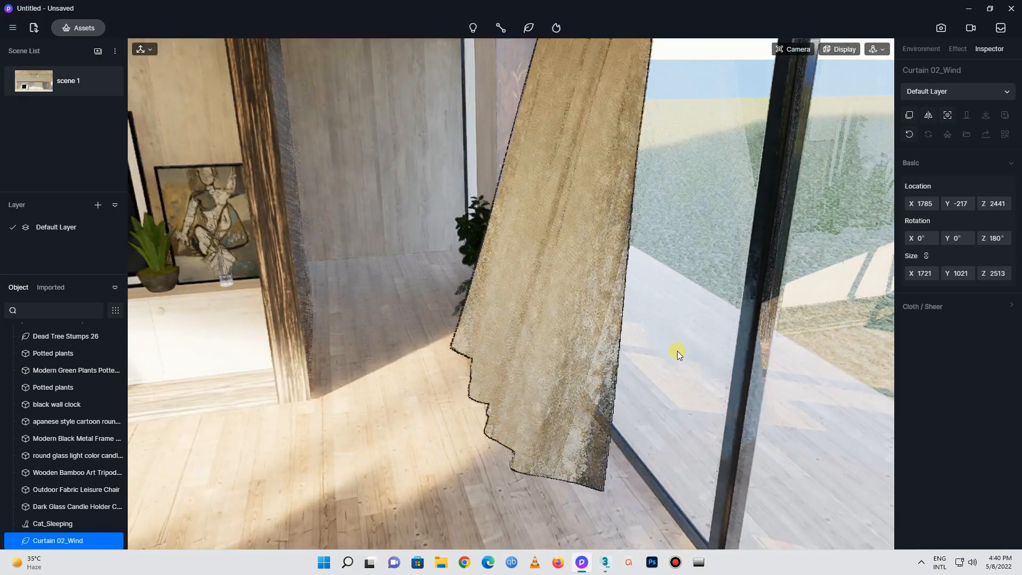
pyautogui.click(633, 449)
pyautogui.click(634, 358)
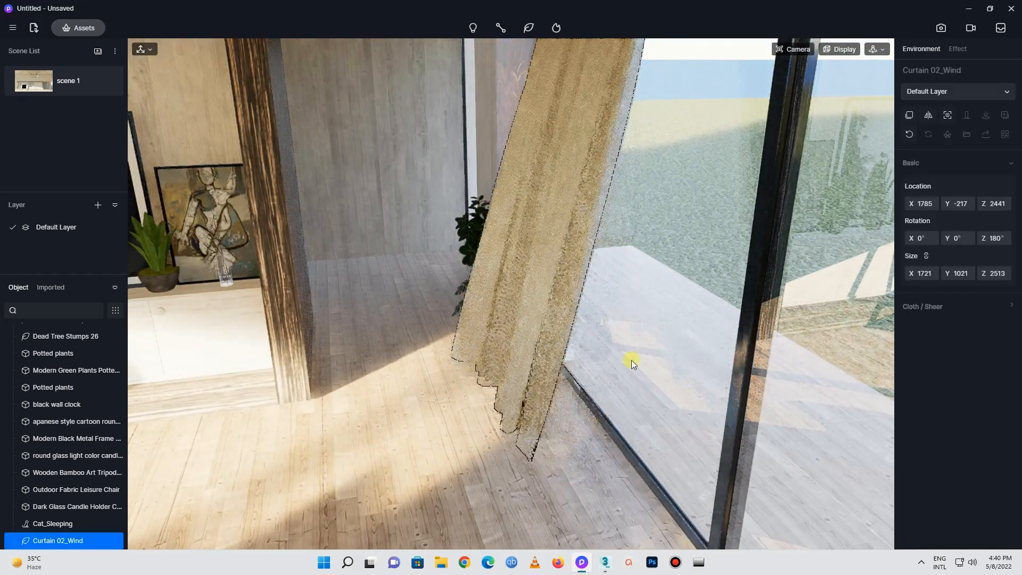
pyautogui.scroll(-2, 631, 360)
pyautogui.scroll(-1, 630, 361)
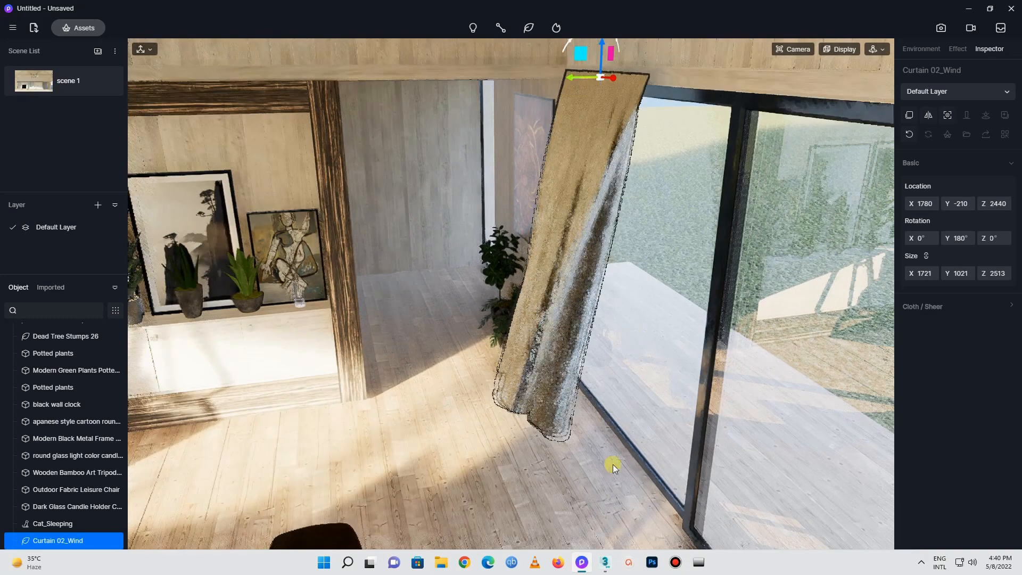
# Switch to 3ds Max, slide the glass door panel nearest the corner to about Y -13.385 cm, and sync the change to D5 Render
pyautogui.click(605, 562)
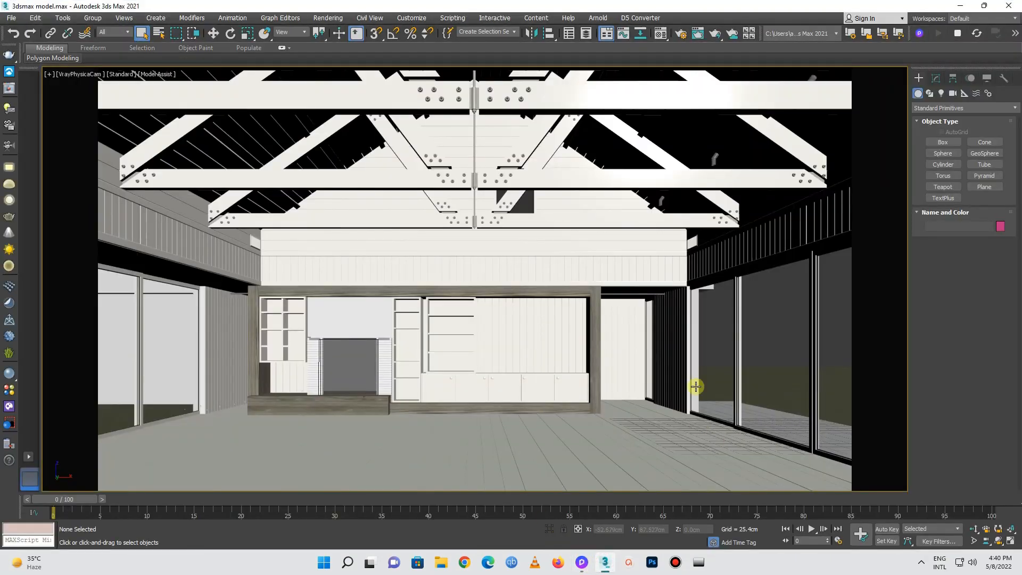
pyautogui.click(705, 351)
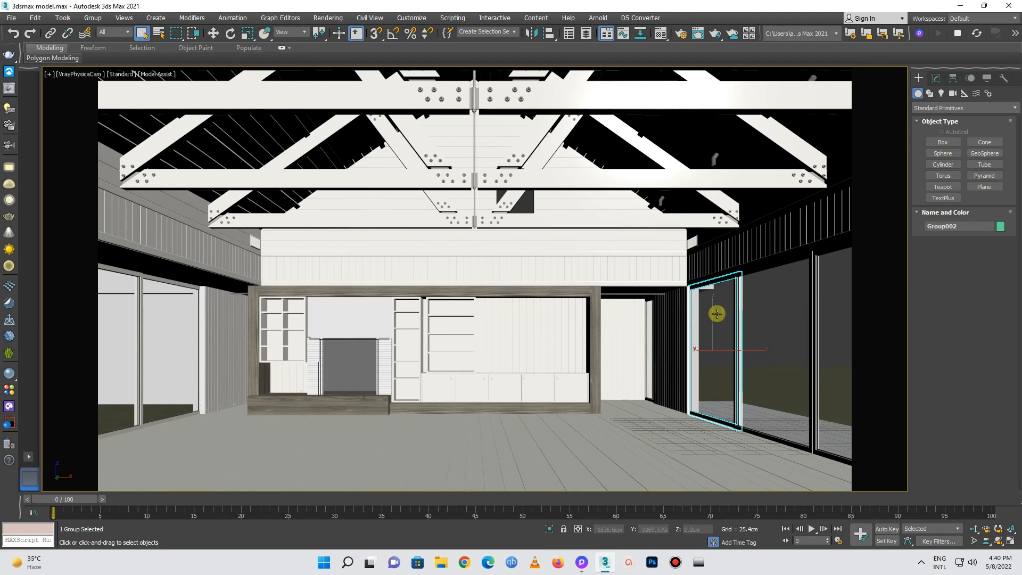
pyautogui.click(217, 33)
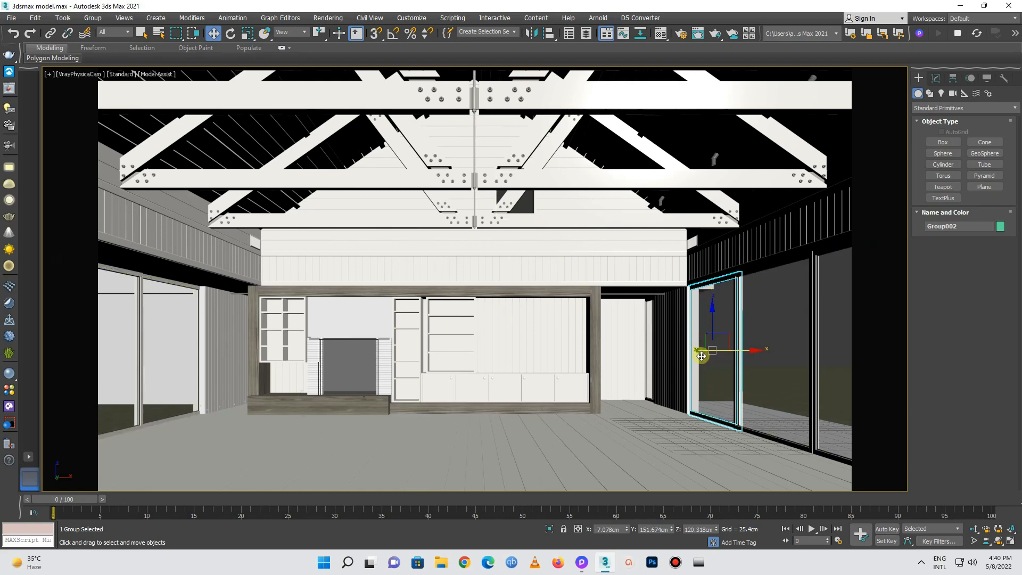
pyautogui.moveTo(701, 350); pyautogui.dragTo(744, 364)
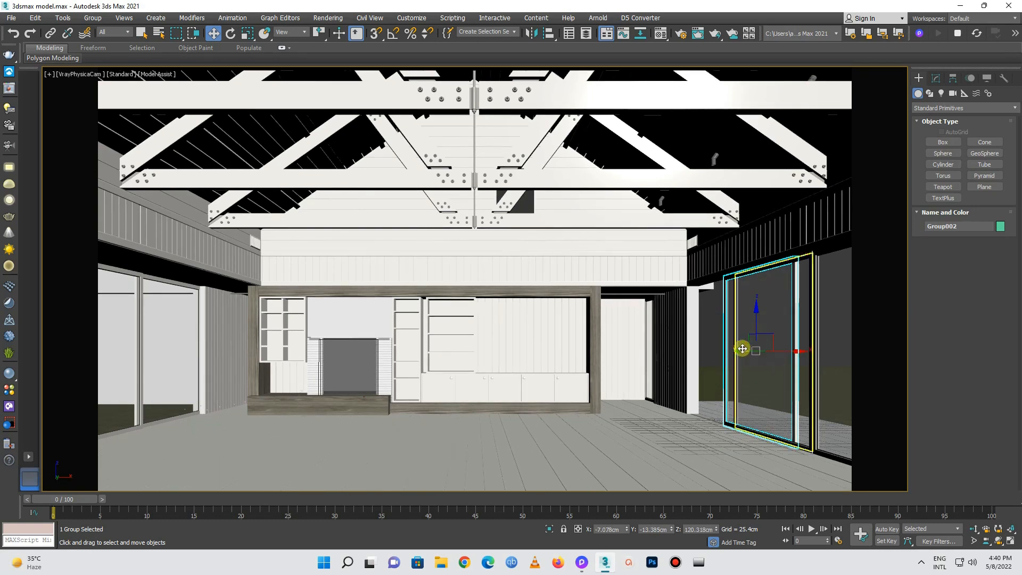
pyautogui.click(978, 34)
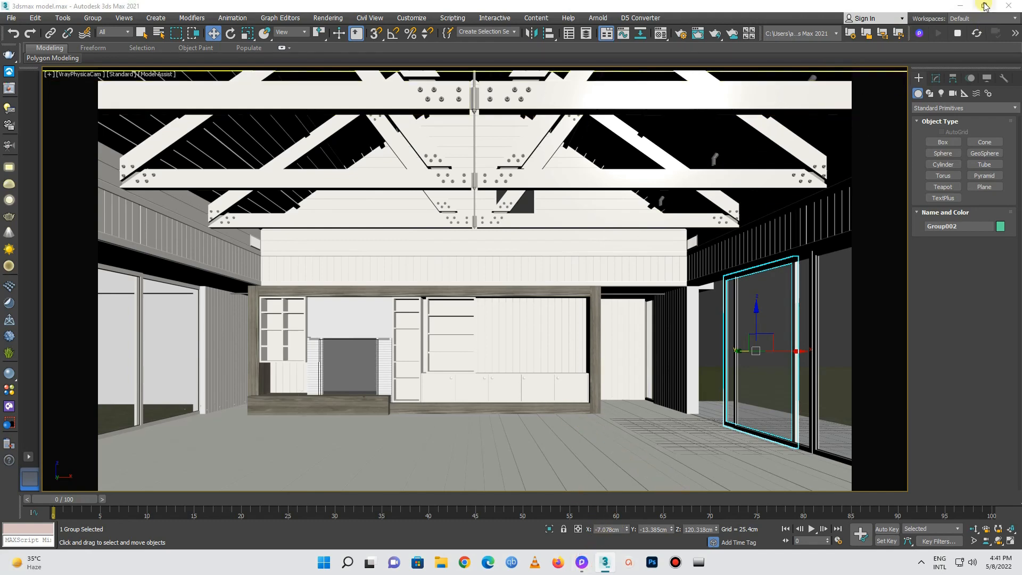
pyautogui.click(958, 7)
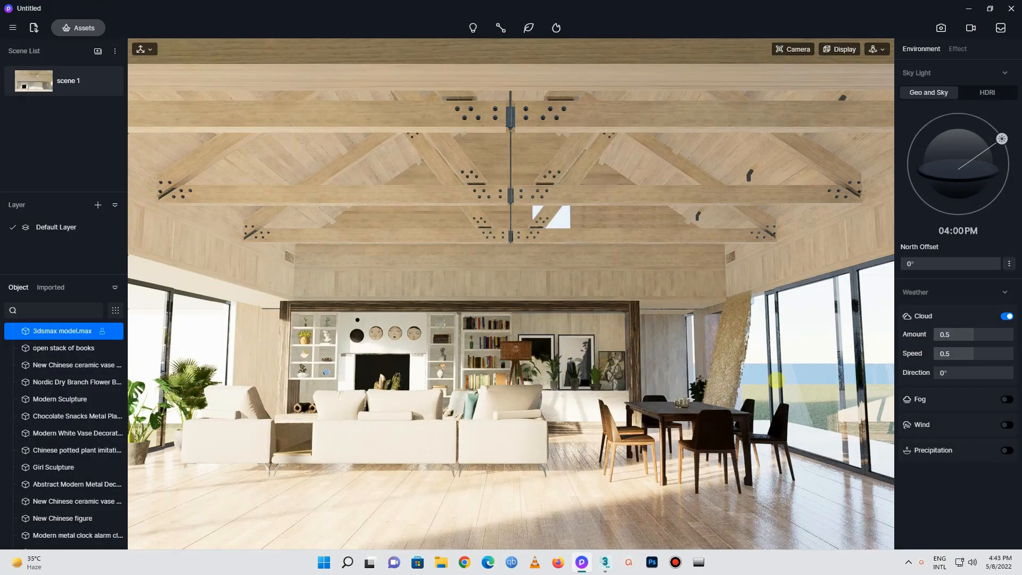
# Examine Curtain 02_Wind and the opened glass door from inside the room and from the outdoor deck
pyautogui.scroll(5, 825, 303)
pyautogui.moveTo(828, 365); pyautogui.dragTo(730, 402, button='right')
pyautogui.scroll(5, 726, 418)
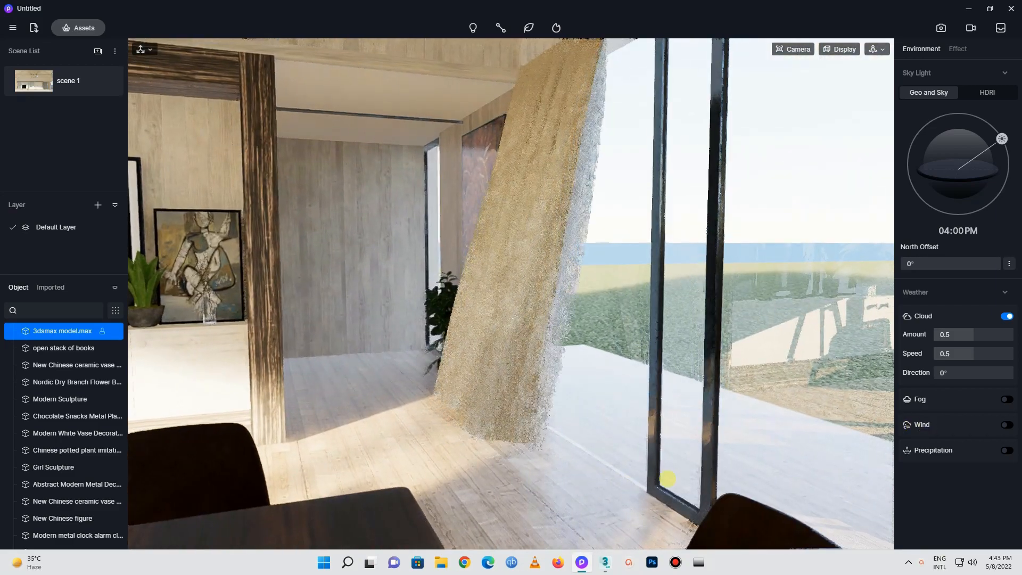
pyautogui.moveTo(678, 507)
pyautogui.mouseDown(button='right')
pyautogui.moveTo(668, 534)
pyautogui.moveTo(677, 527)
pyautogui.moveTo(646, 520)
pyautogui.moveTo(640, 230)
pyautogui.moveTo(612, 202)
pyautogui.mouseUp(button='right')
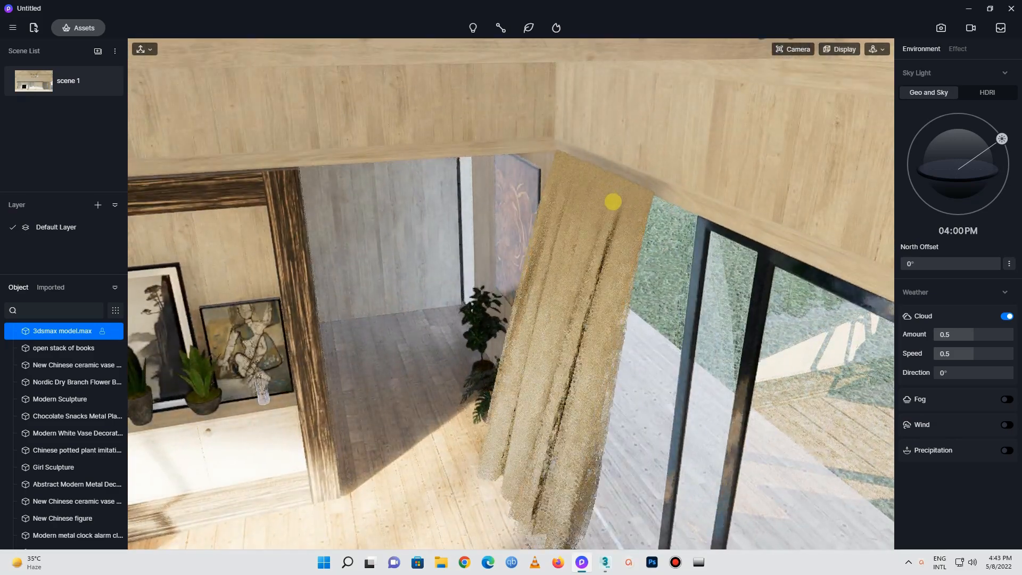
pyautogui.click(612, 202)
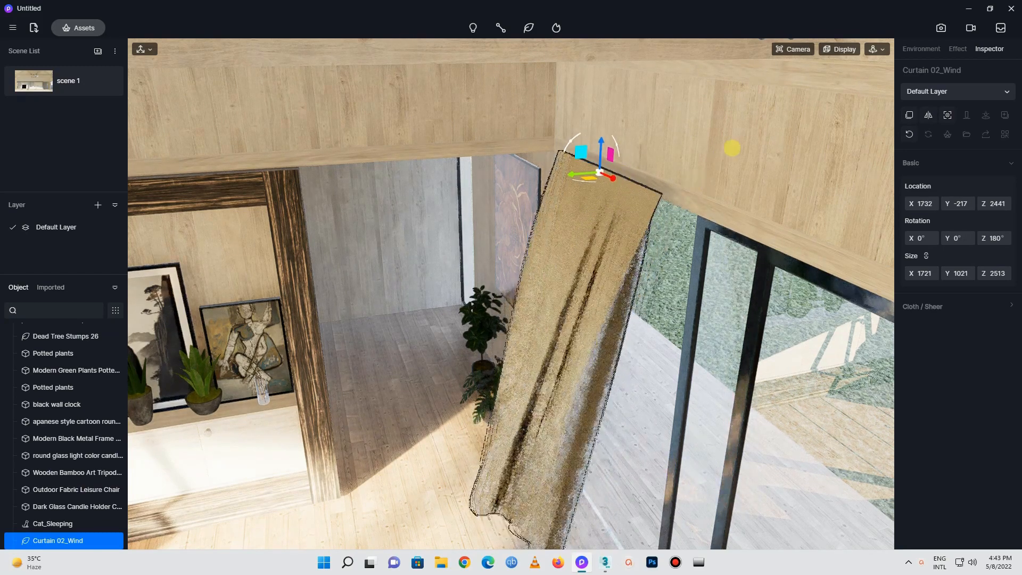
pyautogui.scroll(-3, 732, 148)
pyautogui.scroll(4, 679, 496)
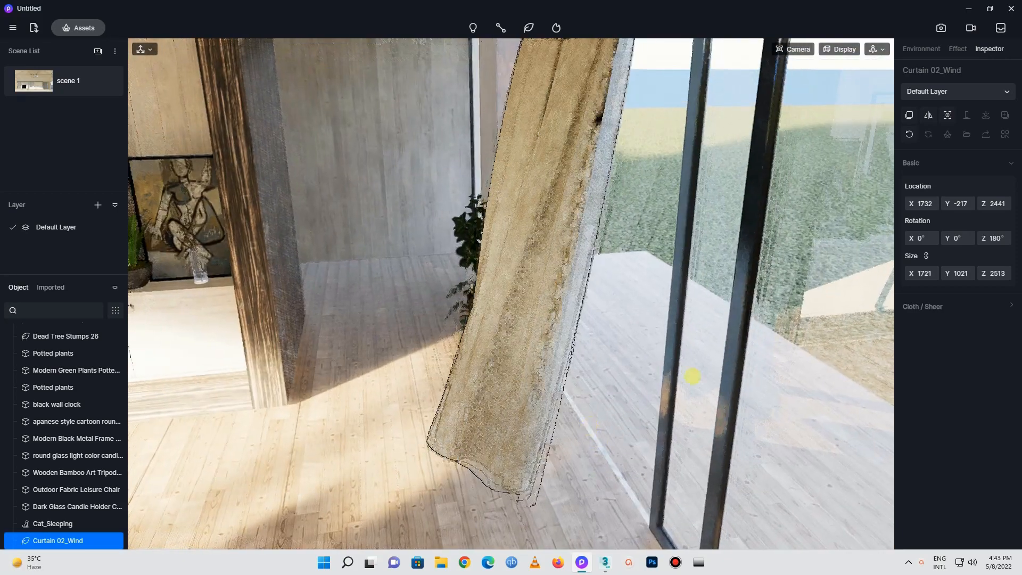
pyautogui.scroll(-3, 681, 365)
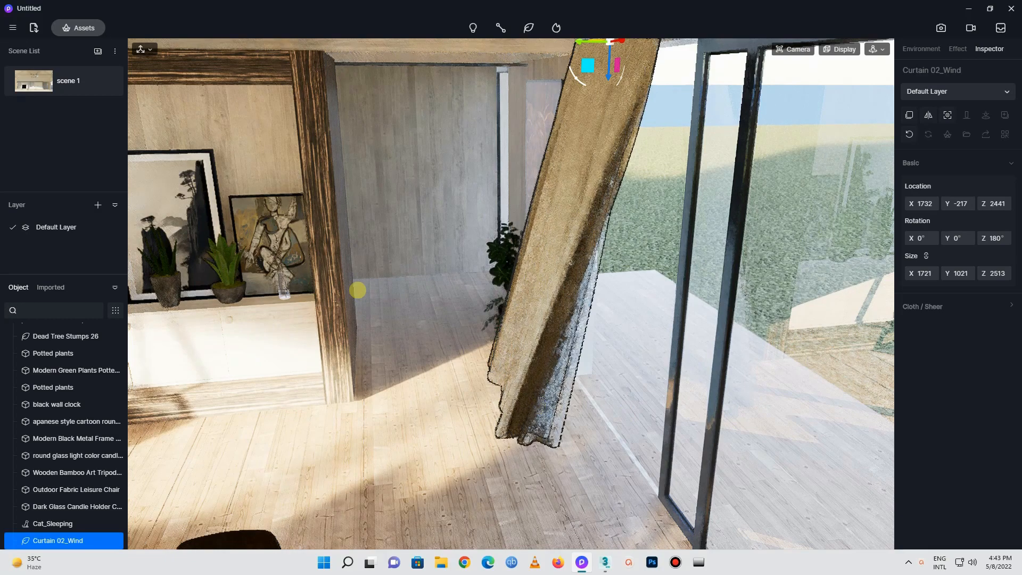
pyautogui.scroll(2, 490, 321)
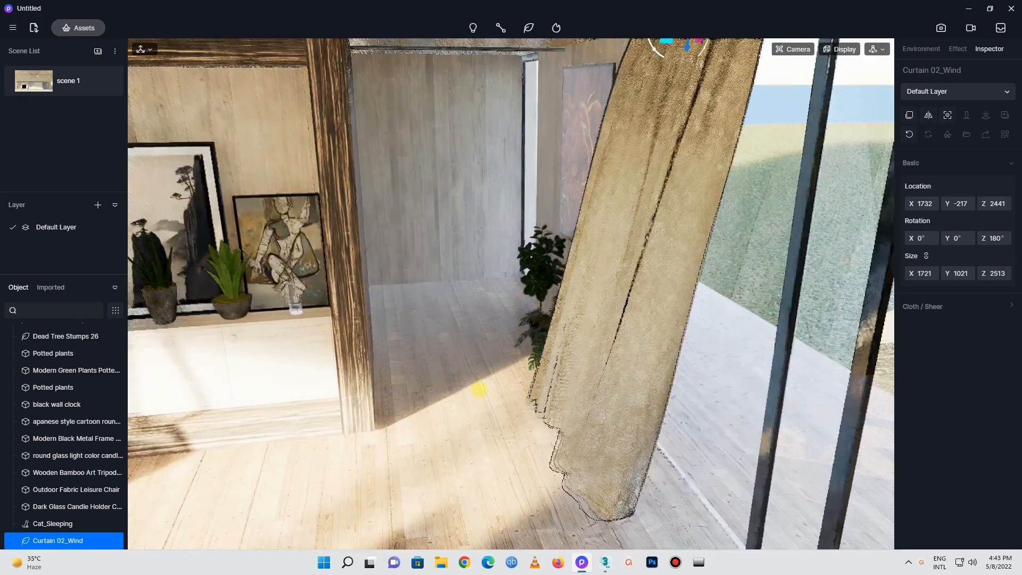
pyautogui.scroll(-2, 479, 389)
pyautogui.moveTo(456, 397); pyautogui.dragTo(864, 431, button='right')
pyautogui.scroll(4, 864, 430)
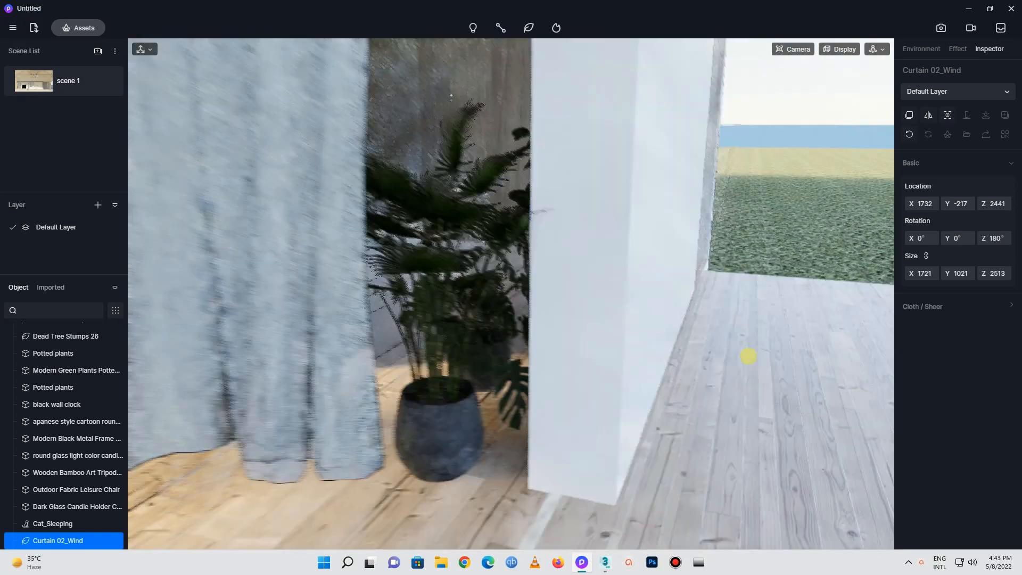
pyautogui.moveTo(748, 356); pyautogui.dragTo(115, 256, button='right')
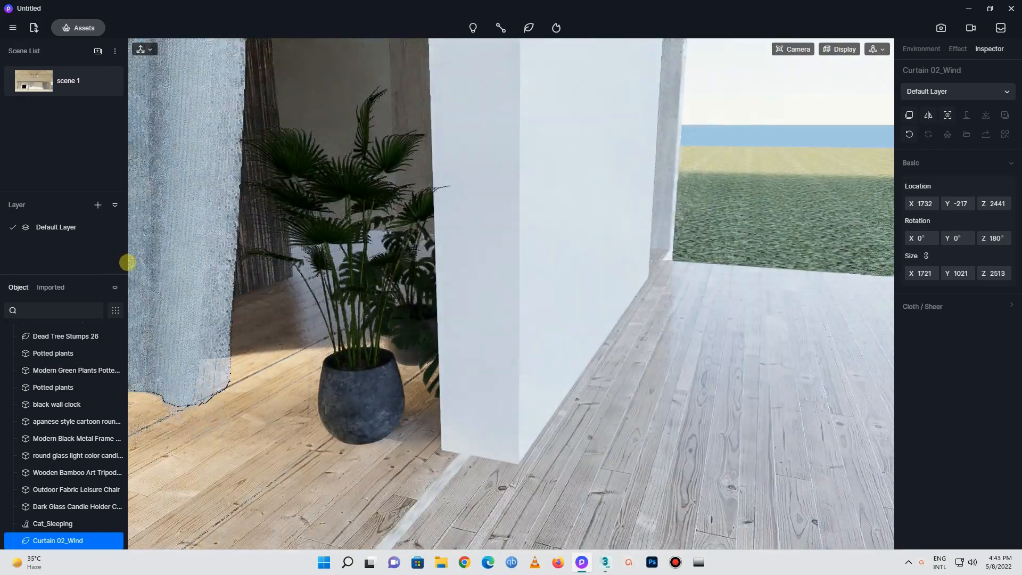
pyautogui.scroll(-4, 388, 306)
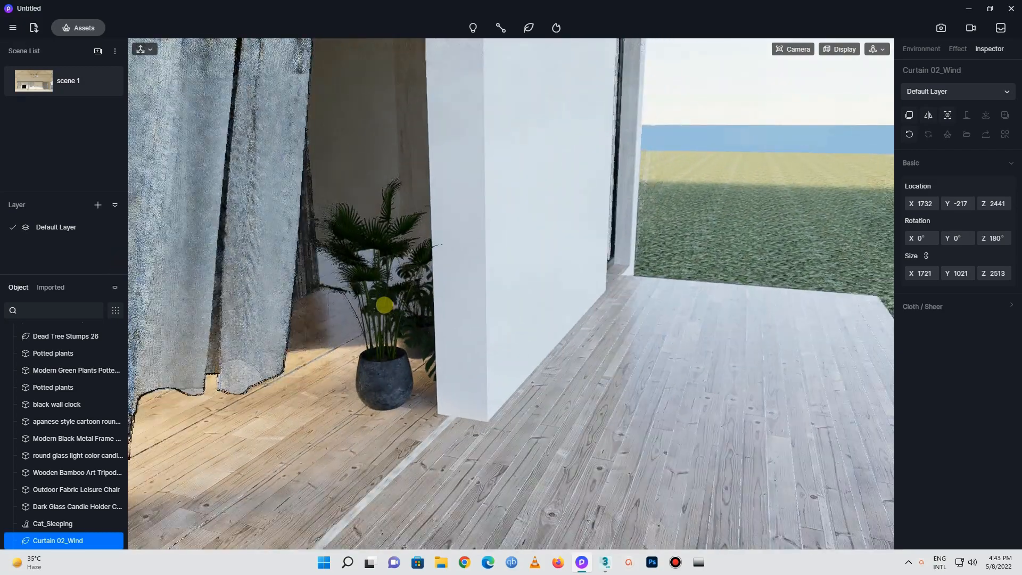
pyautogui.moveTo(575, 423); pyautogui.dragTo(661, 460, button='right')
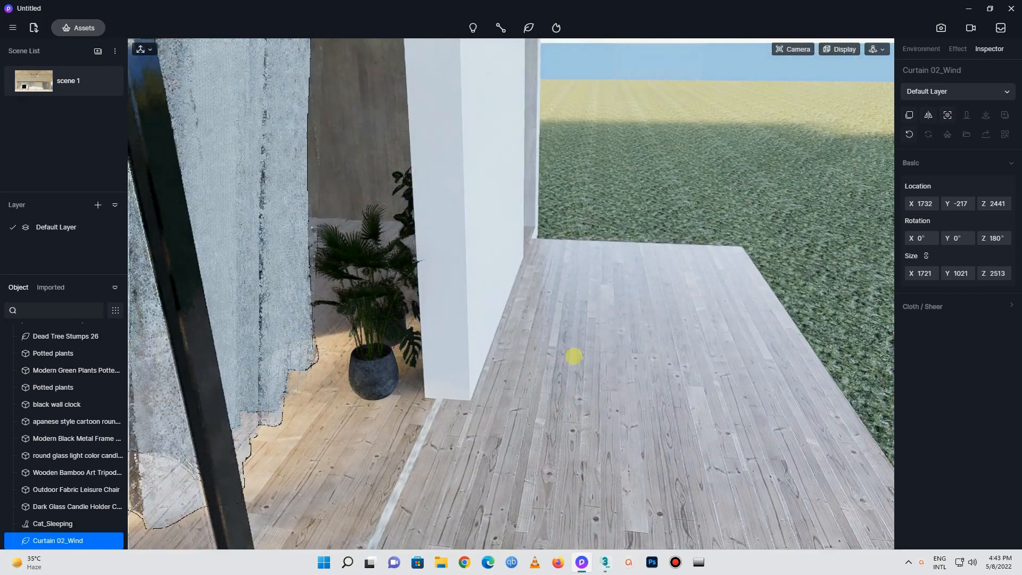
# Open the asset library's Chairs category and go to page 6 of the models
pyautogui.click(79, 28)
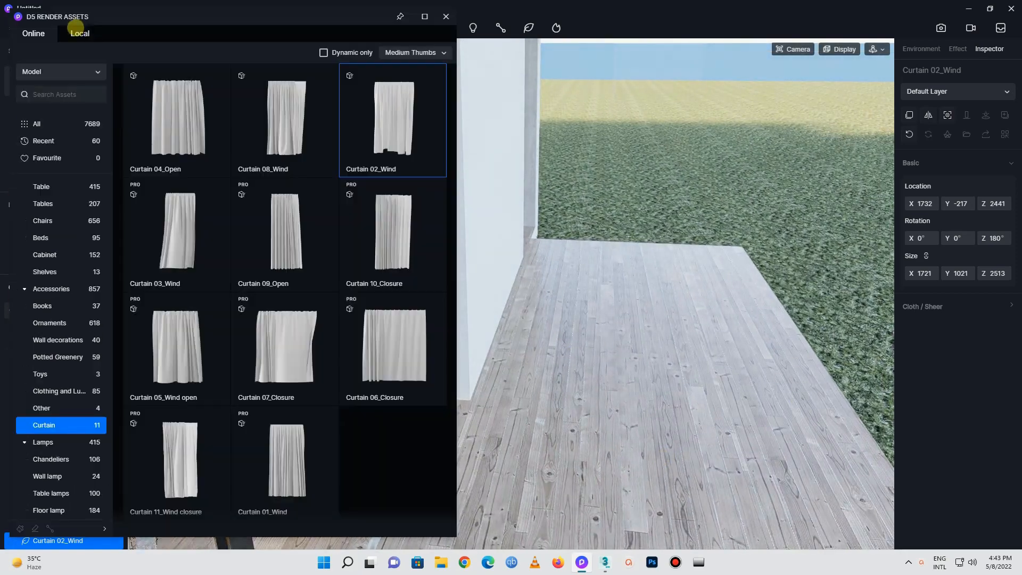
pyautogui.scroll(-1, 58, 418)
pyautogui.scroll(4, 48, 372)
pyautogui.scroll(-1, 43, 300)
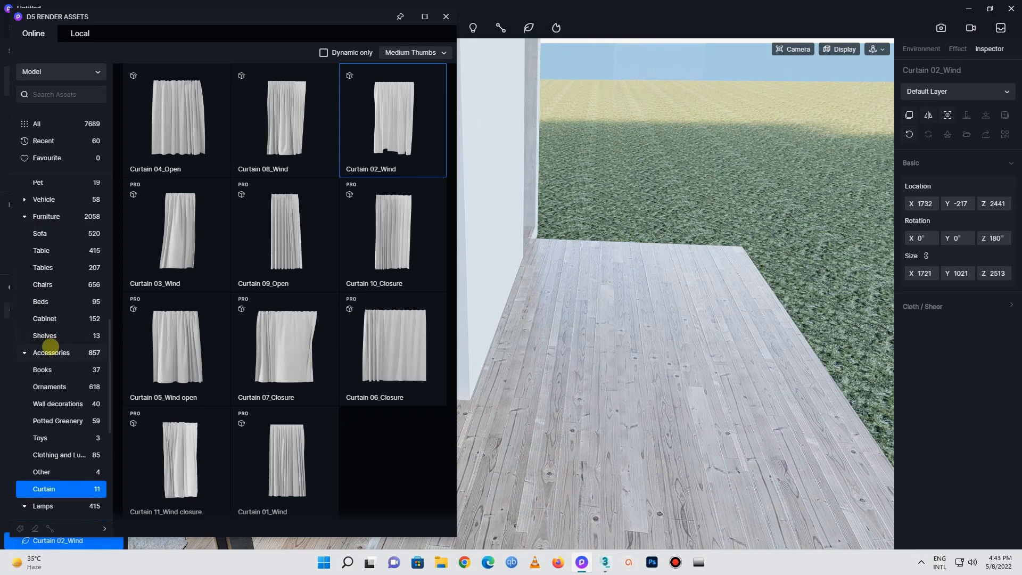
pyautogui.click(59, 286)
pyautogui.scroll(-1, 85, 320)
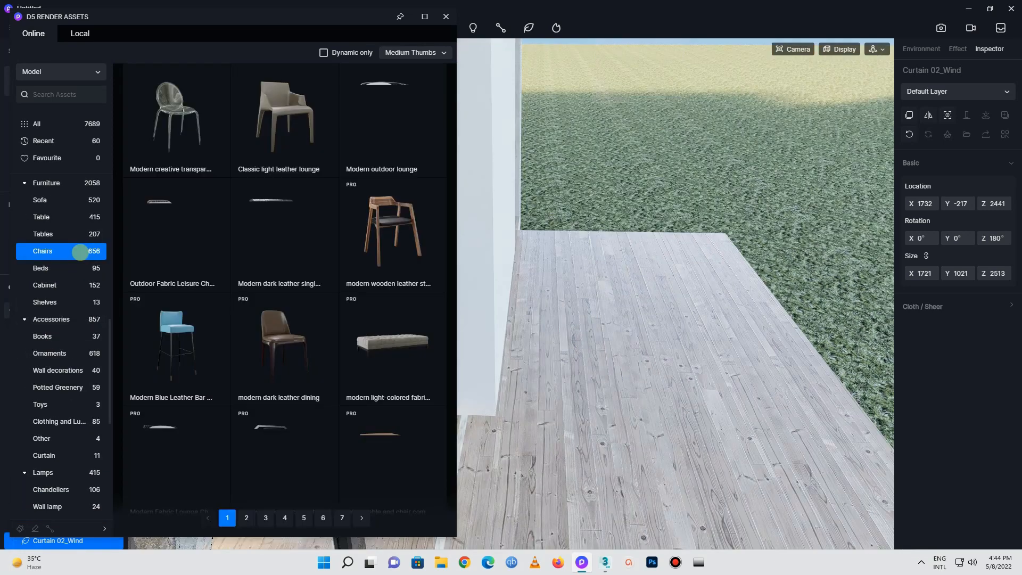
pyautogui.scroll(-3, 250, 298)
pyautogui.scroll(-4, 254, 302)
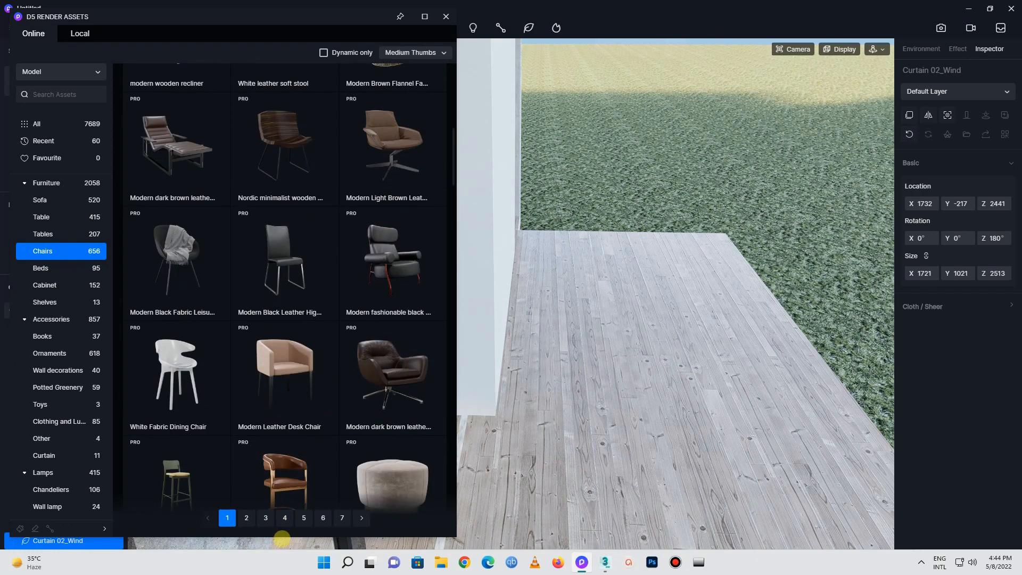
pyautogui.click(323, 522)
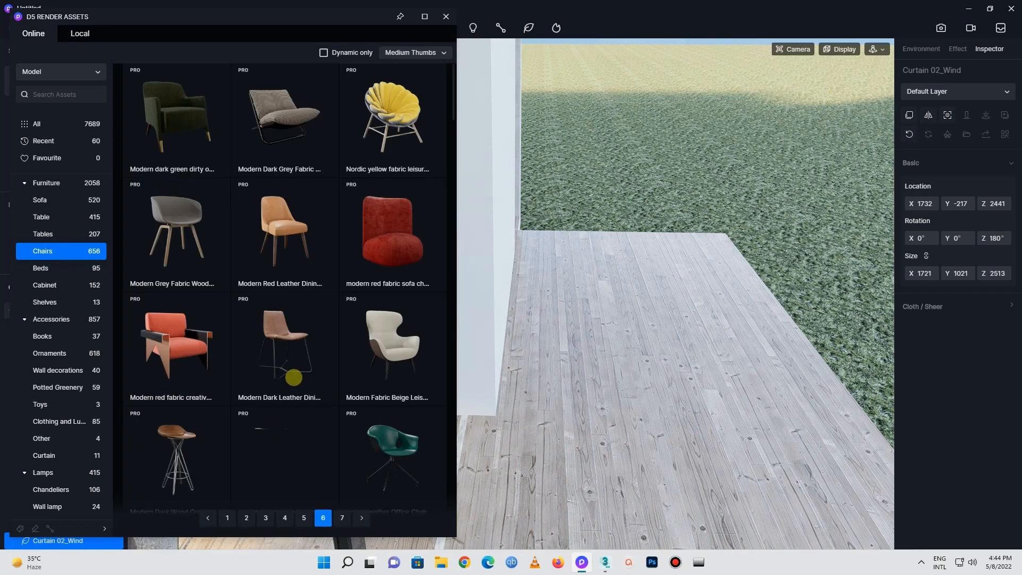
# Download the Modern White Metal Linear chair and place two on the wooden deck, the first at about X 3030, Y 513, rotated 151°
pyautogui.scroll(-2, 268, 354)
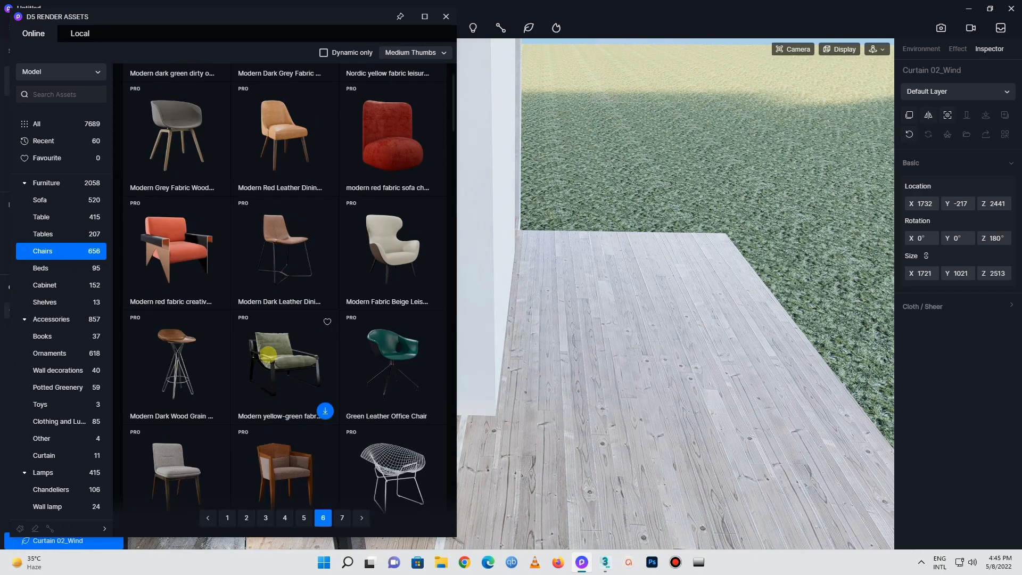
pyautogui.scroll(-3, 268, 353)
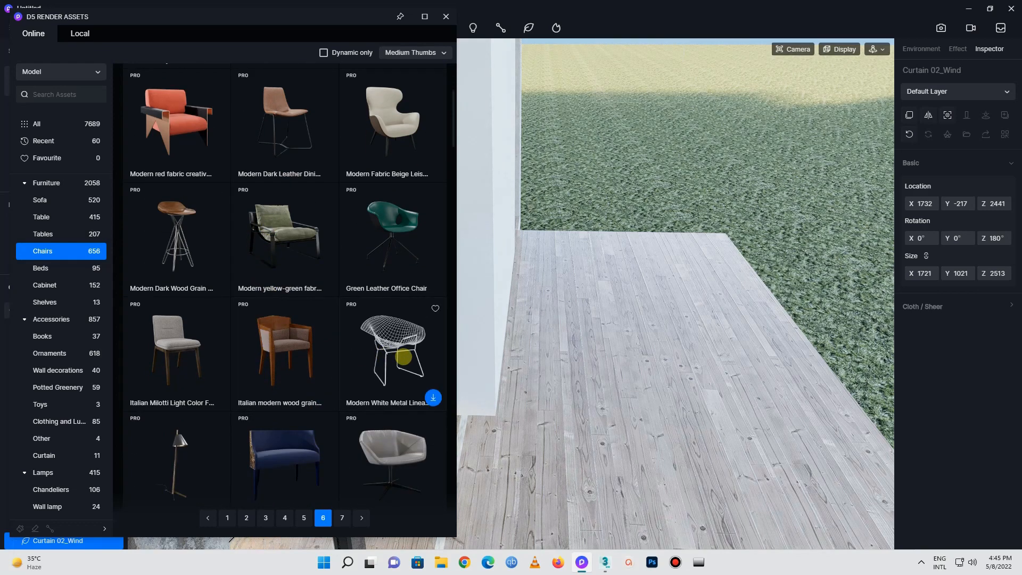
pyautogui.scroll(-1, 408, 340)
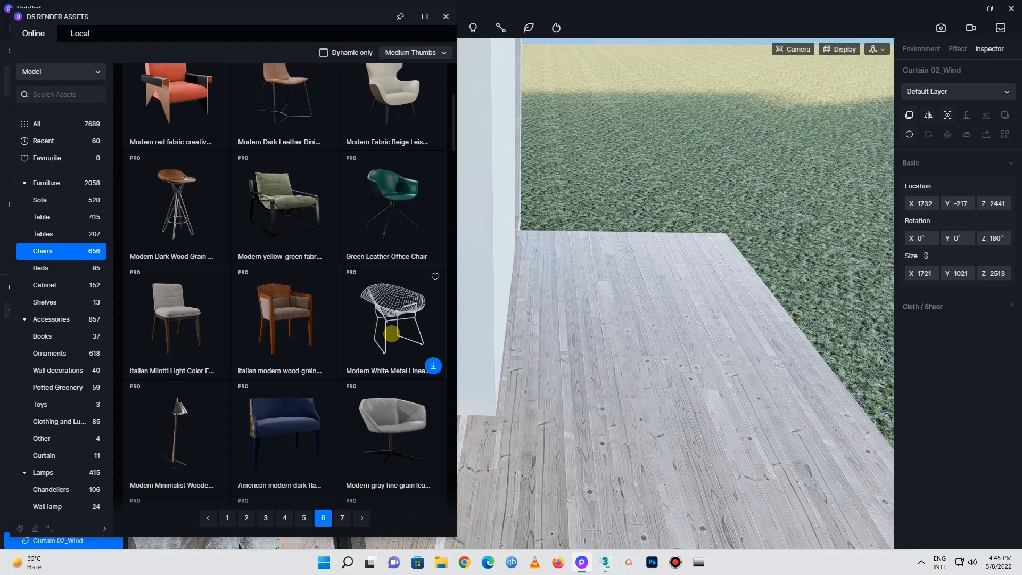
pyautogui.click(391, 334)
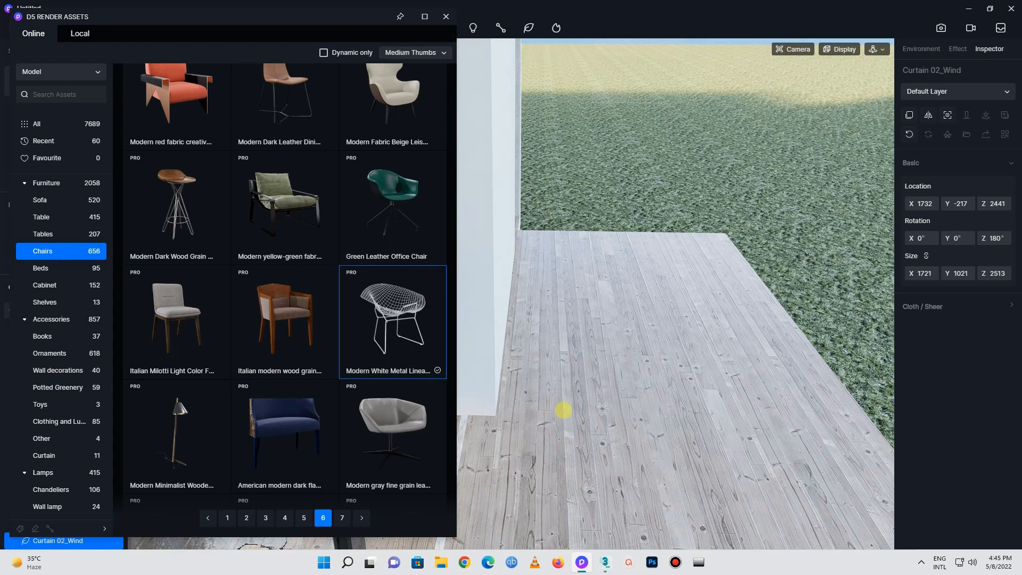
pyautogui.click(563, 395)
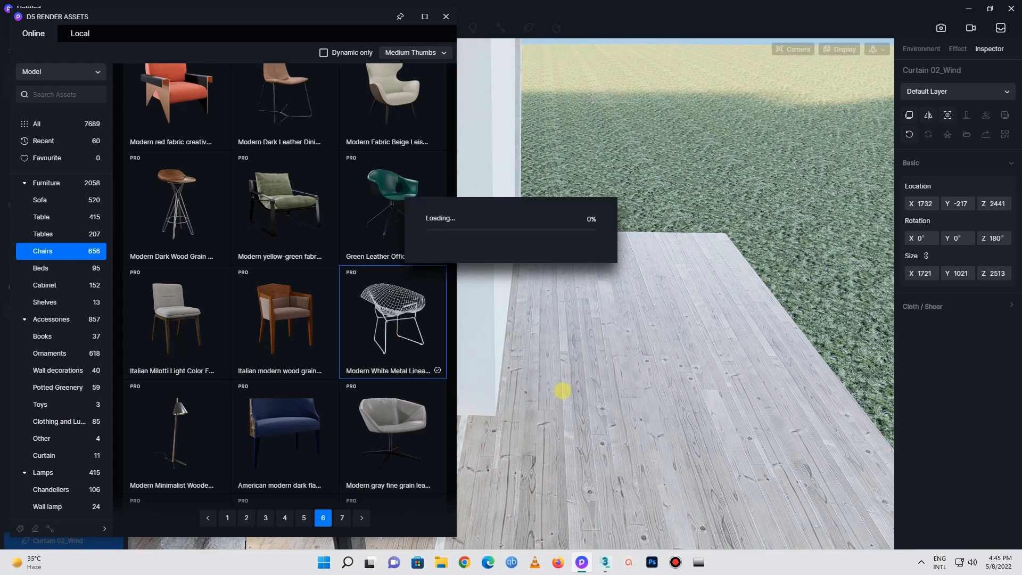
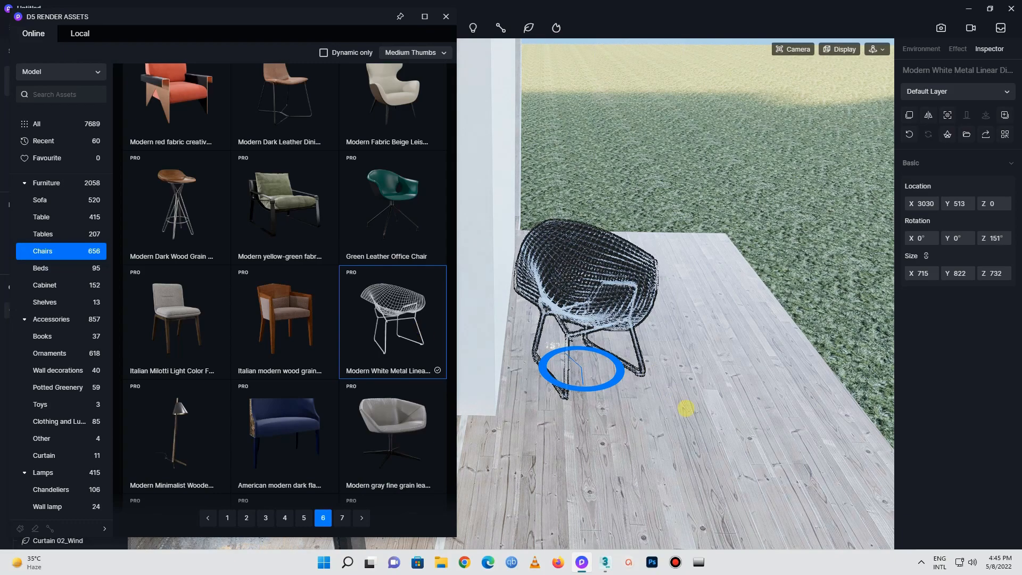
pyautogui.click(365, 339)
pyautogui.moveTo(719, 430); pyautogui.dragTo(725, 398)
# Examine the dining table and its glass candle holders up close
pyautogui.moveTo(725, 398); pyautogui.dragTo(725, 263, button='right')
pyautogui.scroll(-6, 479, 377)
pyautogui.scroll(5, 676, 352)
pyautogui.click(825, 346)
pyautogui.scroll(3, 852, 388)
pyautogui.moveTo(853, 388); pyautogui.dragTo(595, 399, button='right')
pyautogui.scroll(-3, 721, 498)
pyautogui.scroll(2, 809, 472)
pyautogui.click(595, 399)
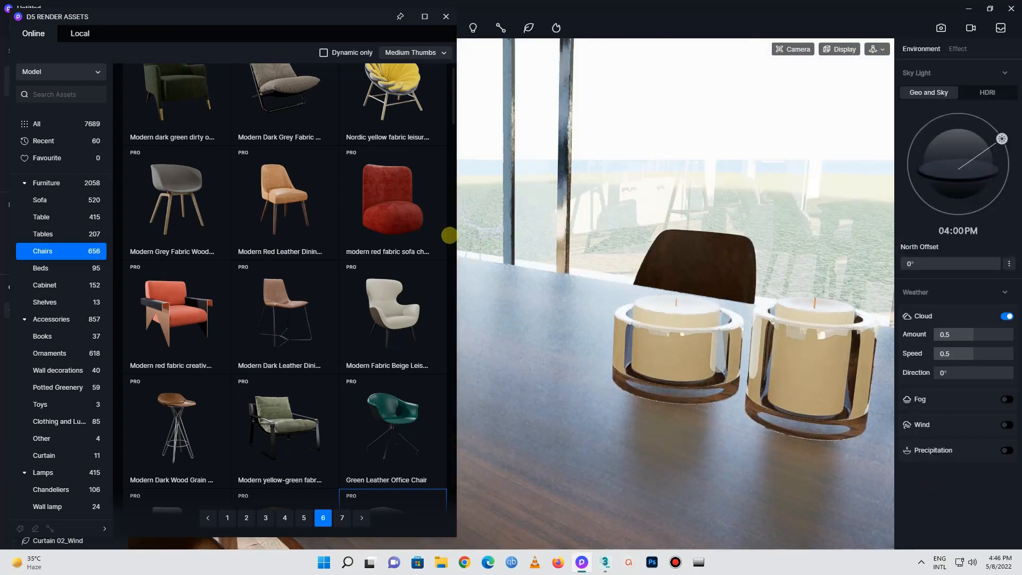
# Download the Jim Beam Apple bottle from the Food & Beverages models and place it beside the candles at about X -1177, Y -2052
pyautogui.scroll(-3, 61, 364)
pyautogui.scroll(-2, 62, 372)
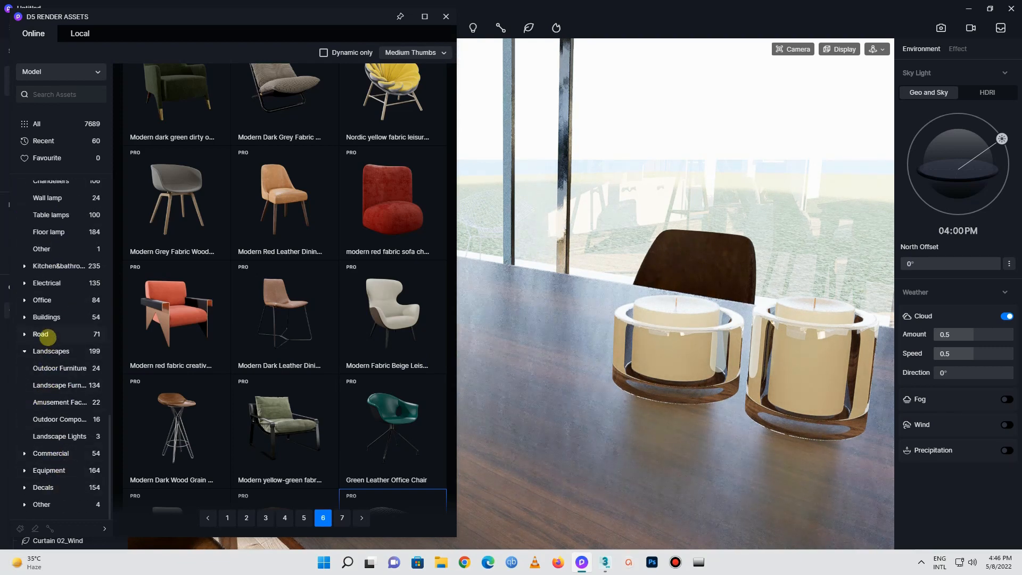
pyautogui.click(24, 317)
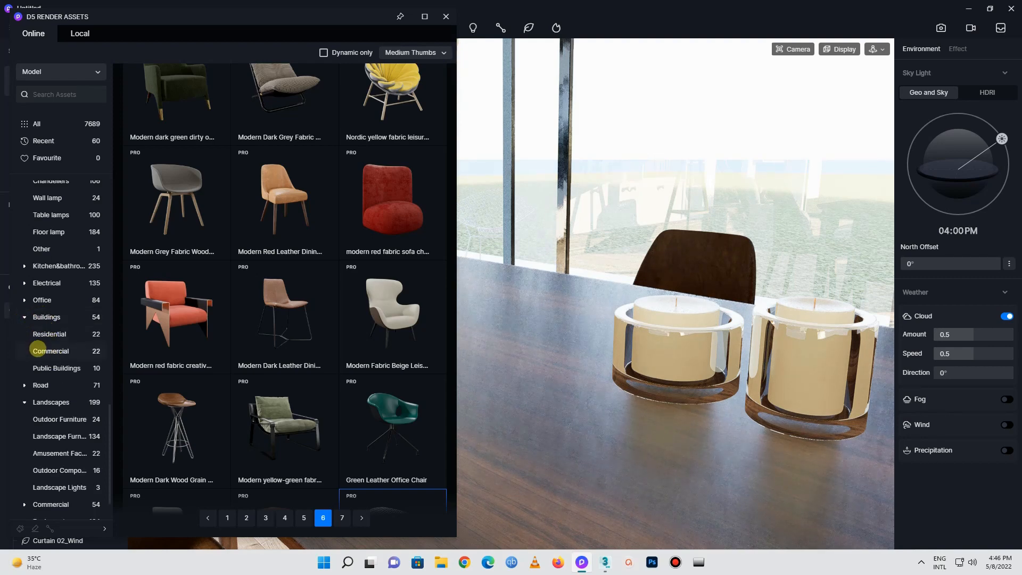
pyautogui.click(24, 265)
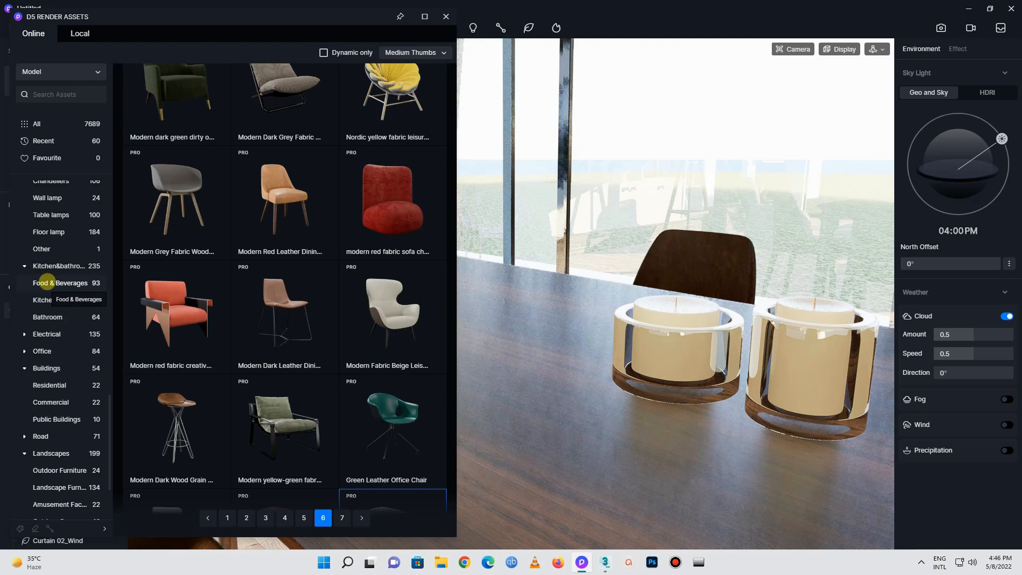
pyautogui.click(88, 281)
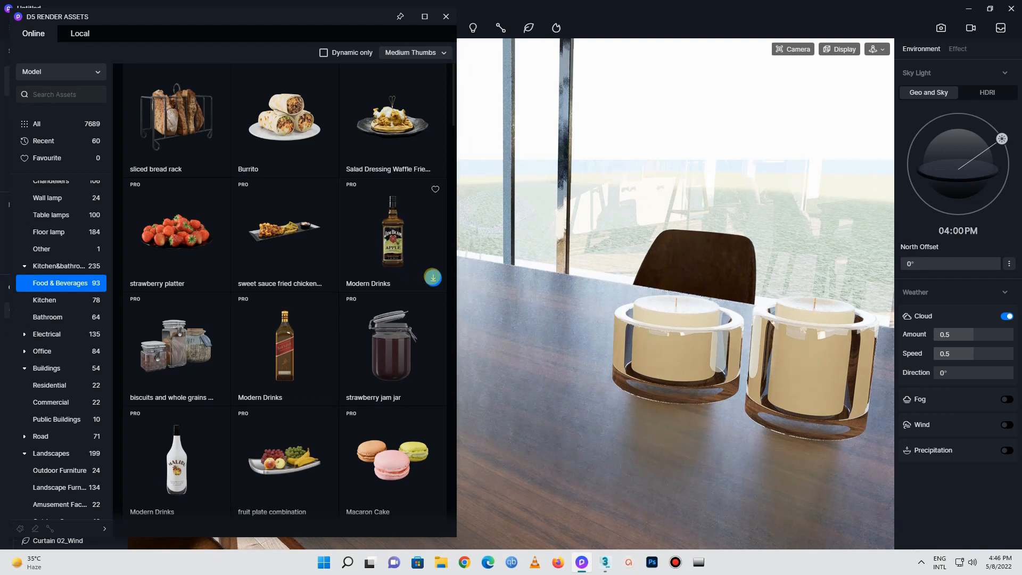
pyautogui.click(432, 277)
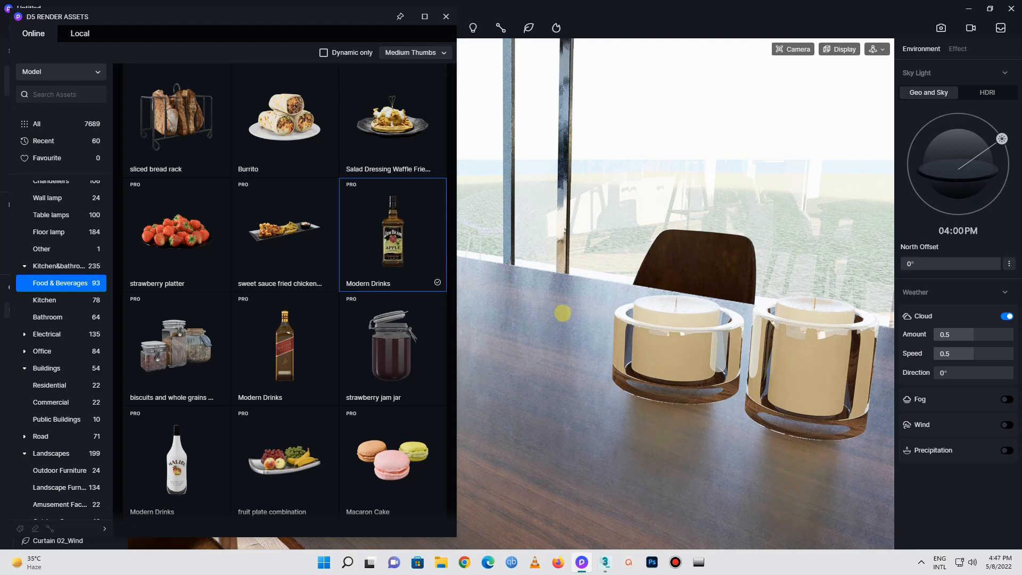
pyautogui.click(571, 335)
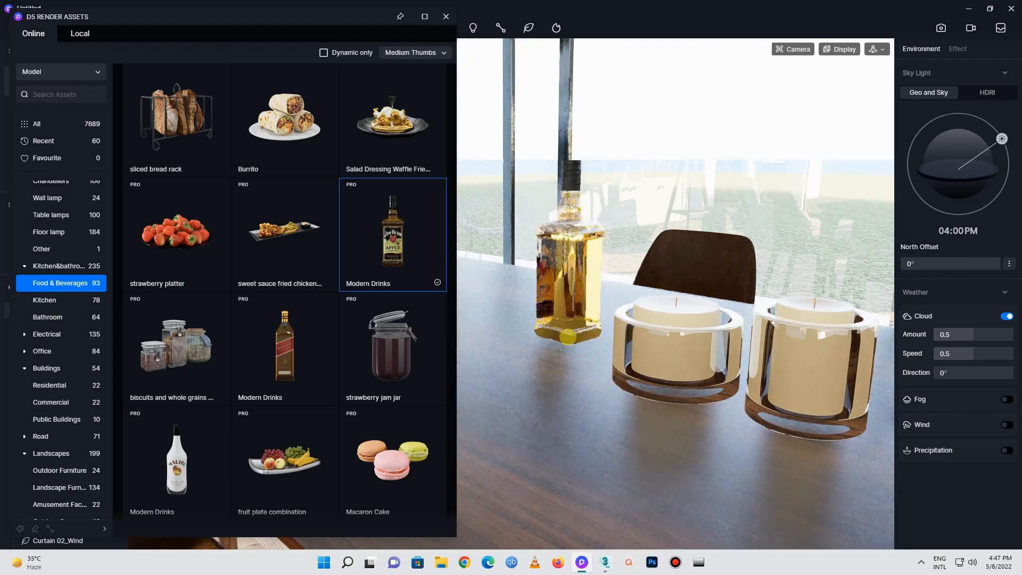
pyautogui.click(568, 336)
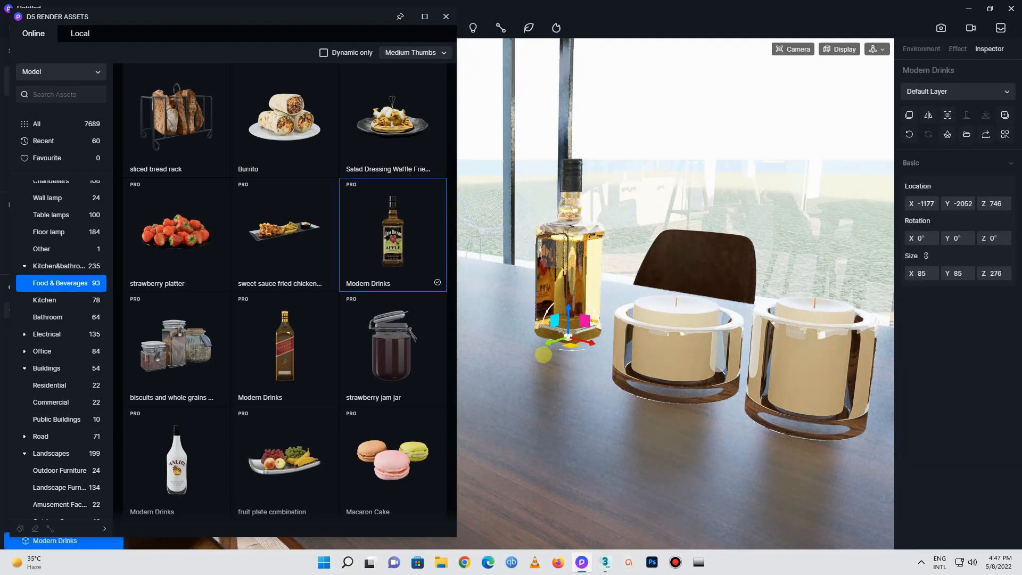
# Place the ceramic disc woven placemat from the Kitchen models on the dining table at about X -1829, Y -2145
pyautogui.scroll(-10, 317, 417)
pyautogui.scroll(-12, 285, 372)
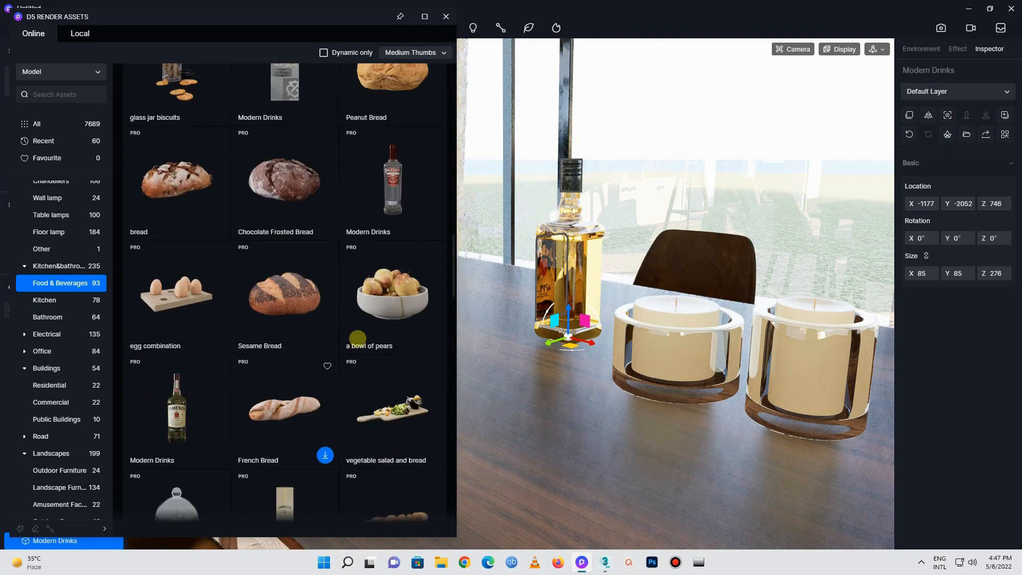
pyautogui.scroll(-9, 278, 399)
pyautogui.scroll(-15, 276, 347)
pyautogui.scroll(-8, 275, 347)
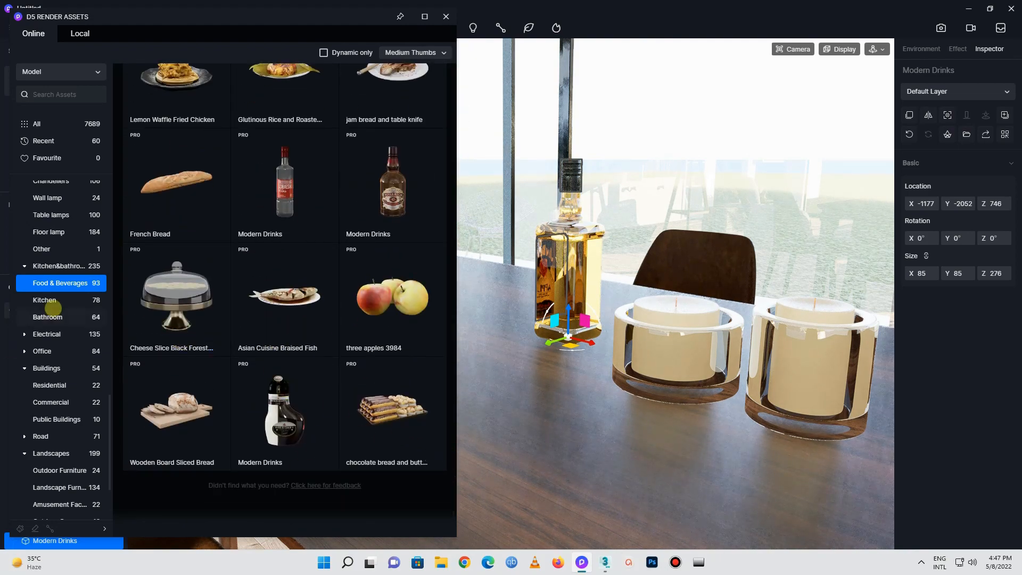
pyautogui.click(49, 301)
pyautogui.click(206, 163)
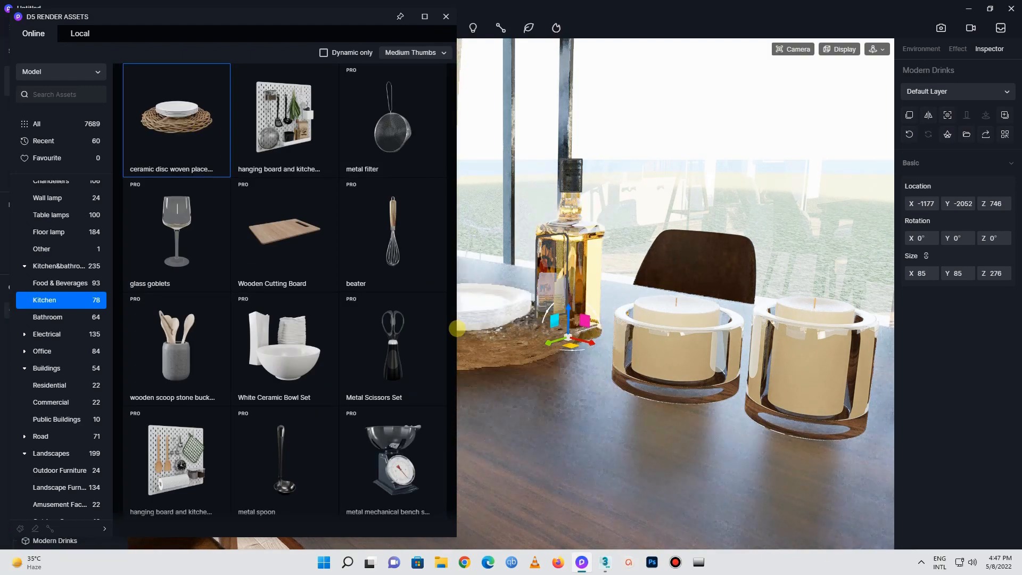
pyautogui.scroll(-5, 284, 290)
pyautogui.scroll(-5, 680, 290)
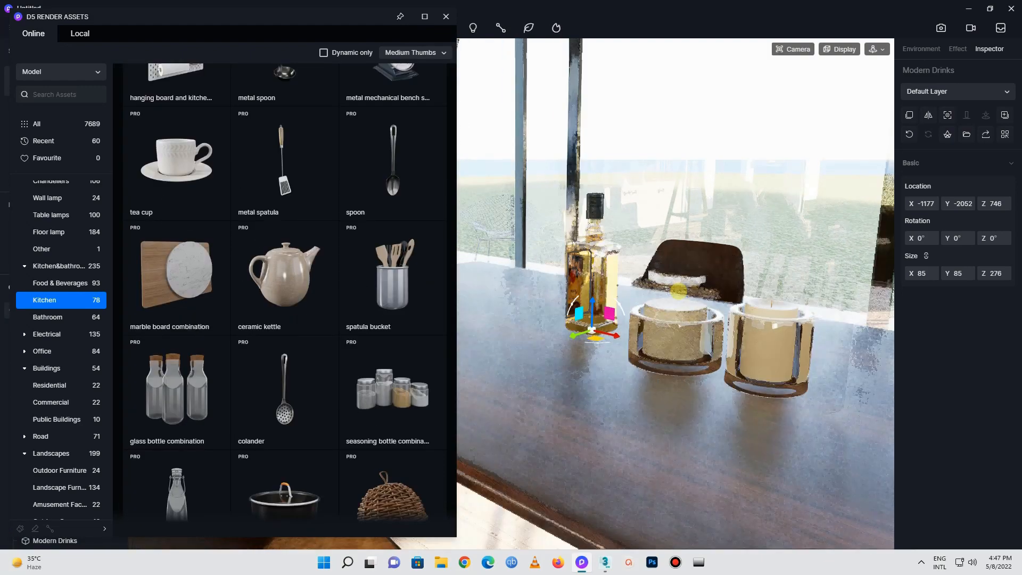
pyautogui.moveTo(617, 319); pyautogui.dragTo(570, 349, button='right')
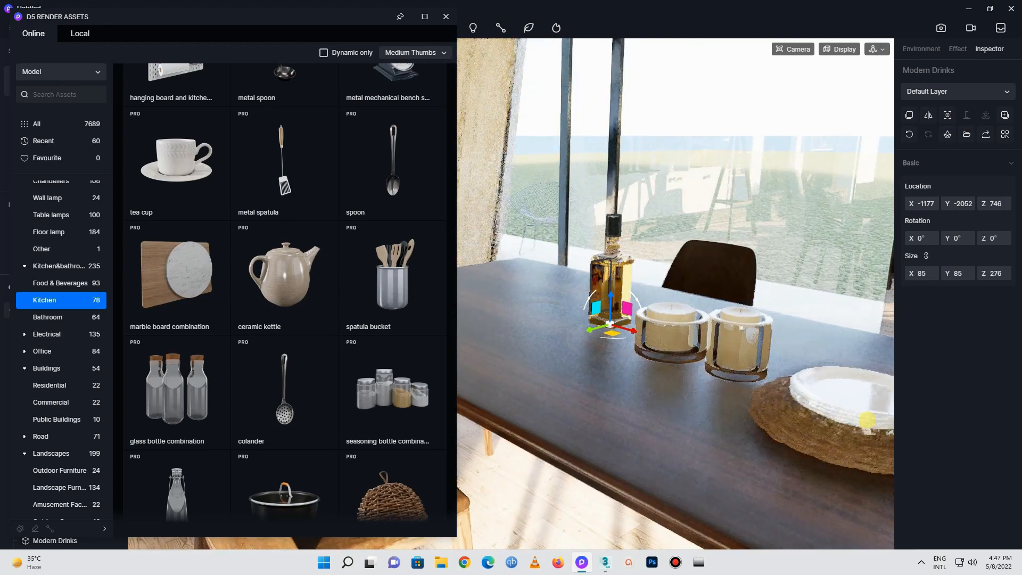
pyautogui.click(866, 419)
# Place four glass goblets on the dining table: one at each end, one behind the bottle and one in front of the candles
pyautogui.scroll(4, 160, 263)
pyautogui.scroll(2, 178, 265)
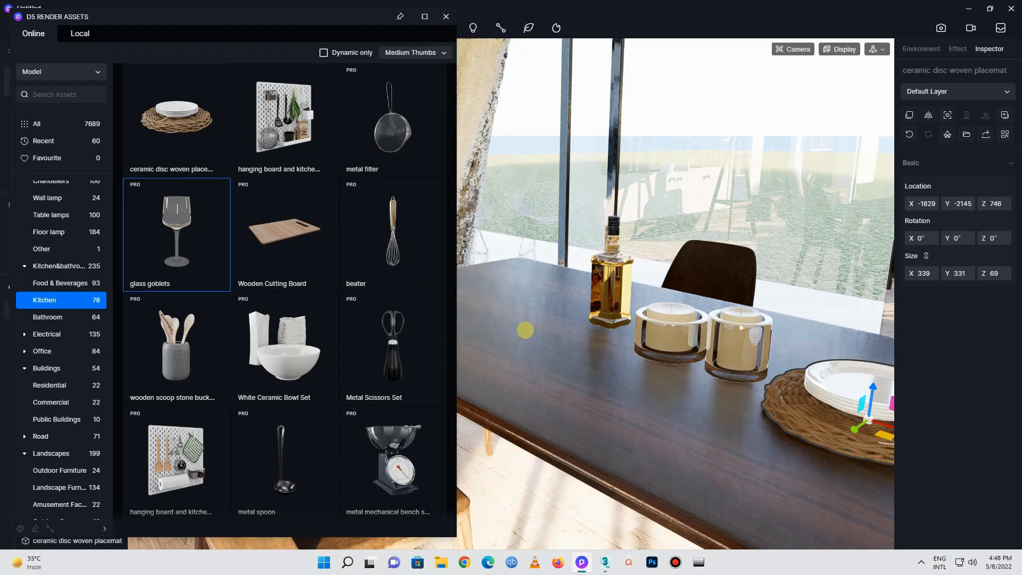
pyautogui.click(510, 314)
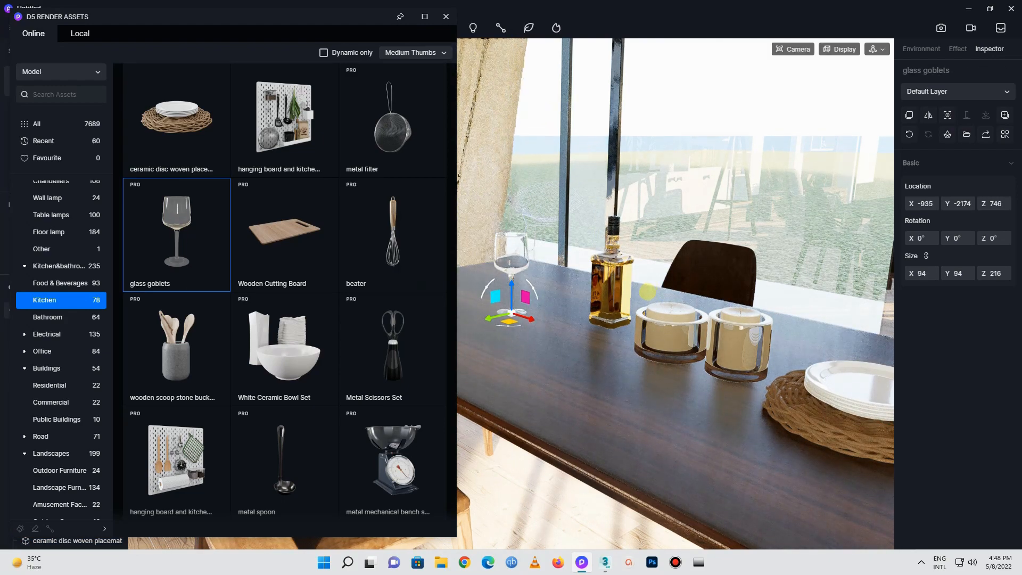
pyautogui.click(641, 300)
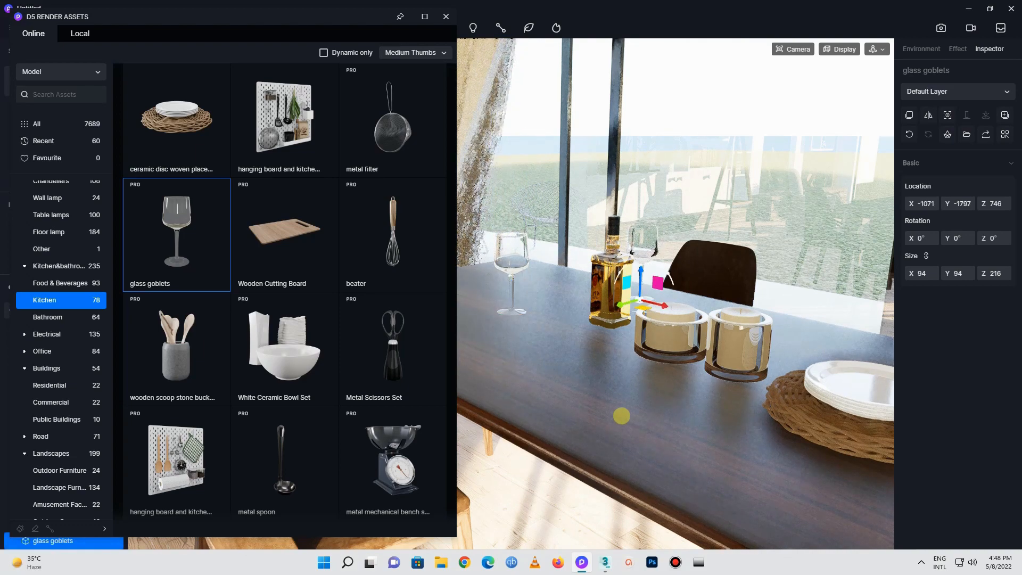
pyautogui.click(186, 260)
pyautogui.click(635, 418)
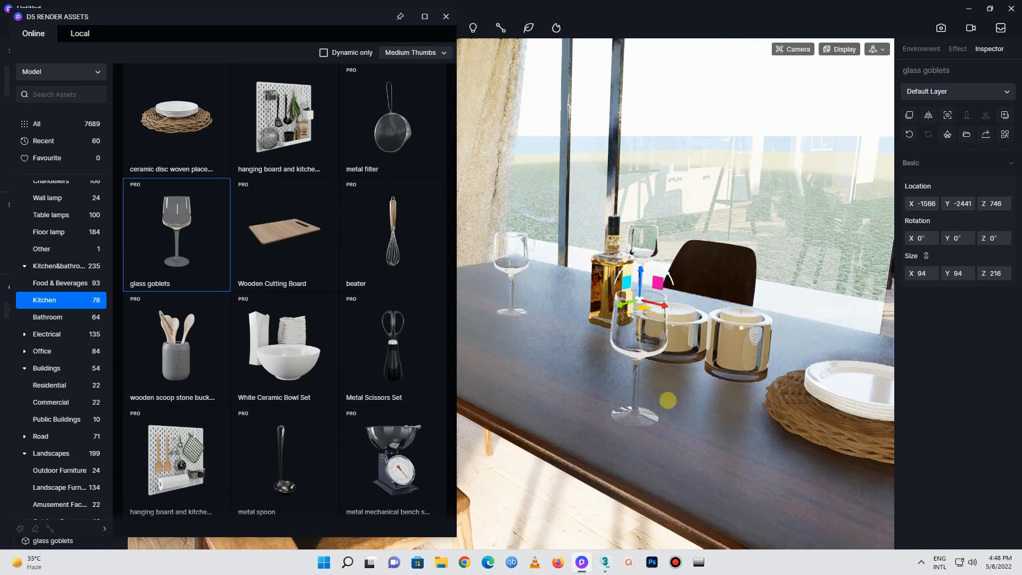
pyautogui.scroll(-5, 668, 401)
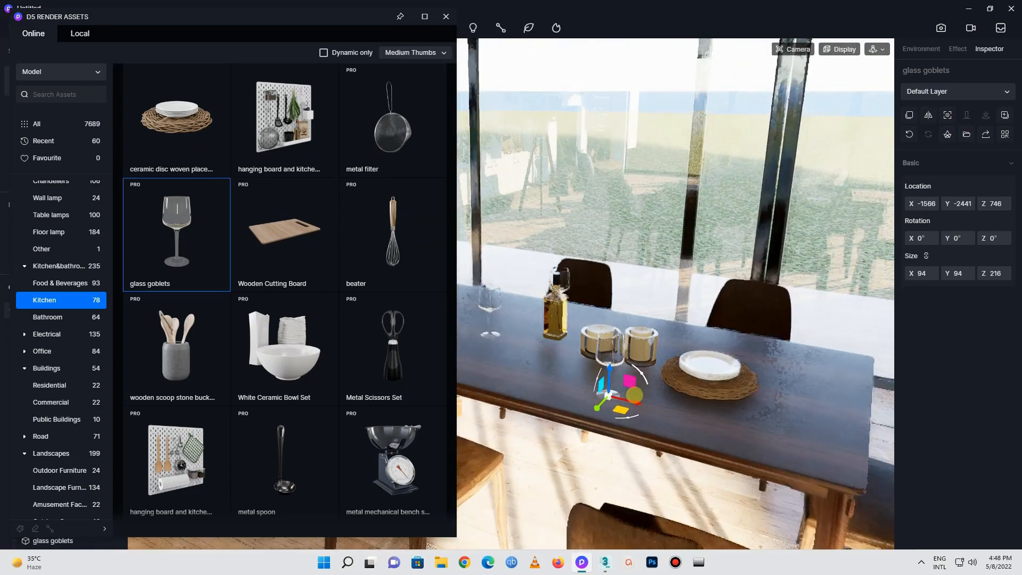
pyautogui.click(197, 266)
pyautogui.click(775, 392)
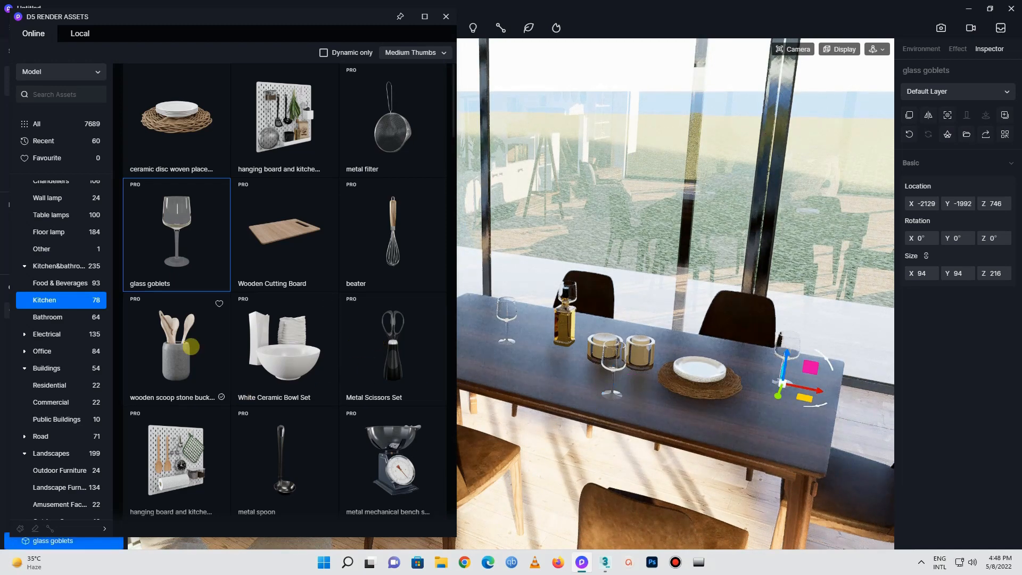
# Place the wooden scoop stone bucket on the dining table at about X -2097, Y -2245 and four tea cups, two along each long side
pyautogui.click(191, 347)
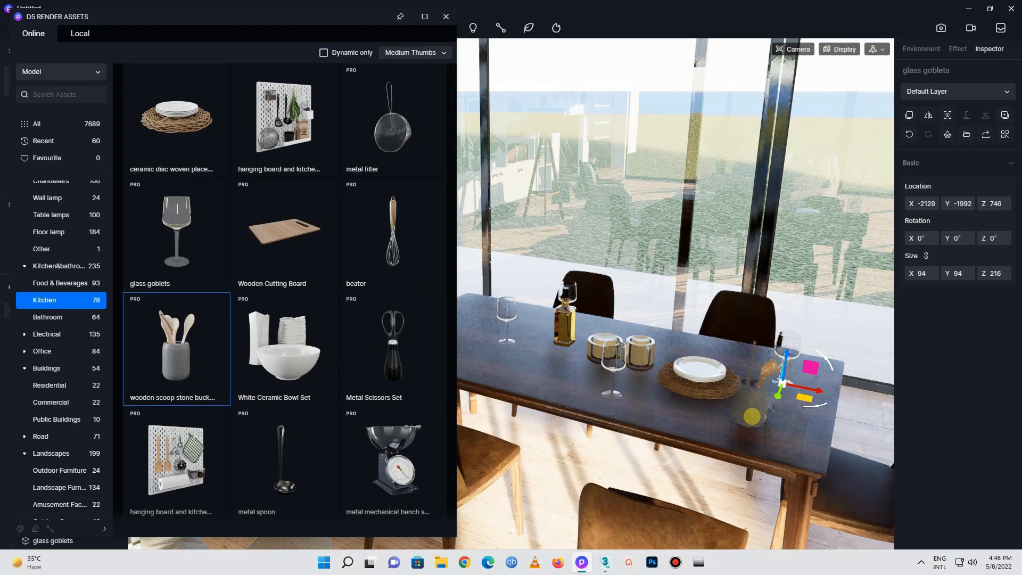
pyautogui.click(745, 376)
pyautogui.scroll(-3, 340, 309)
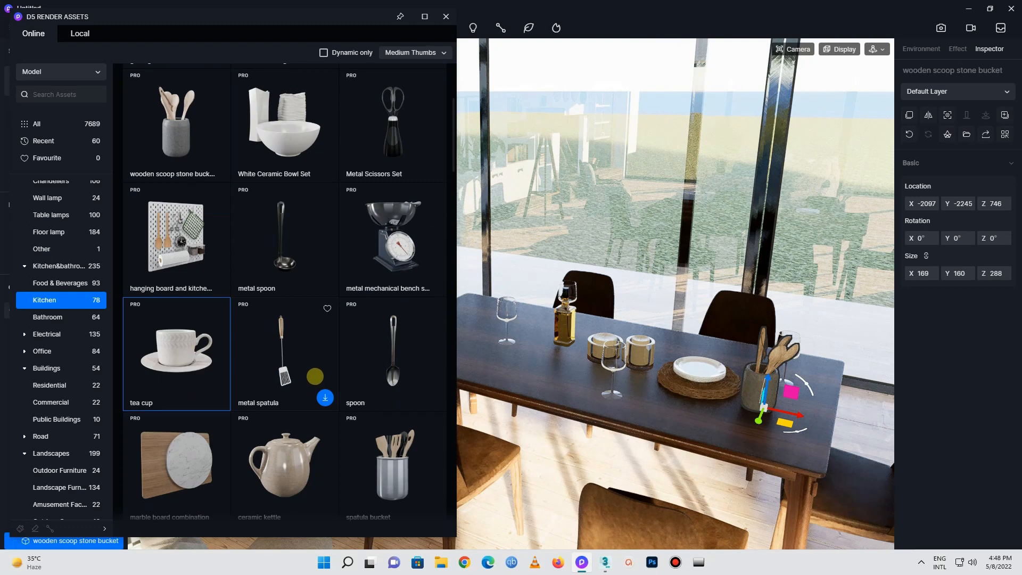
pyautogui.click(721, 356)
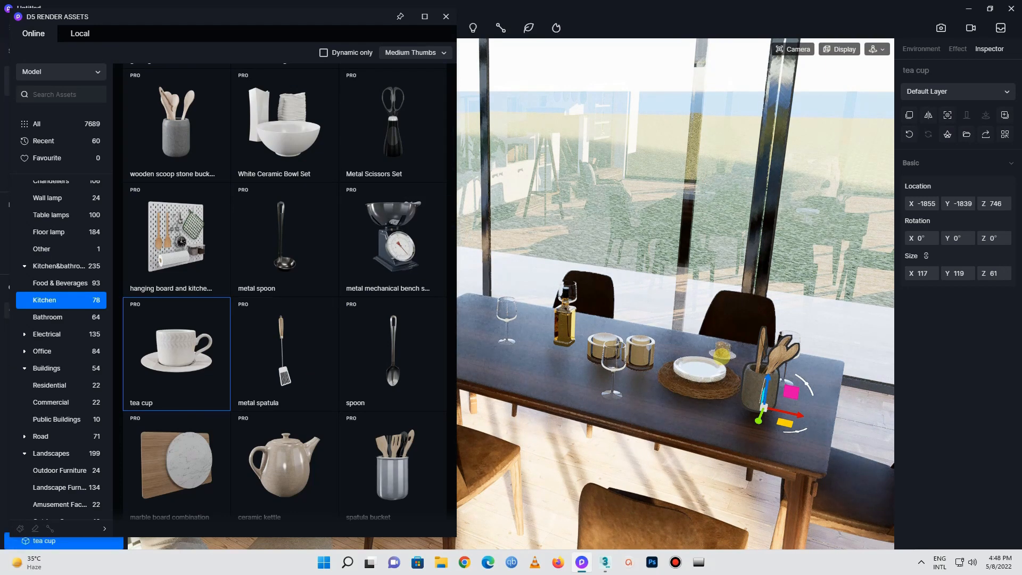
pyautogui.click(710, 412)
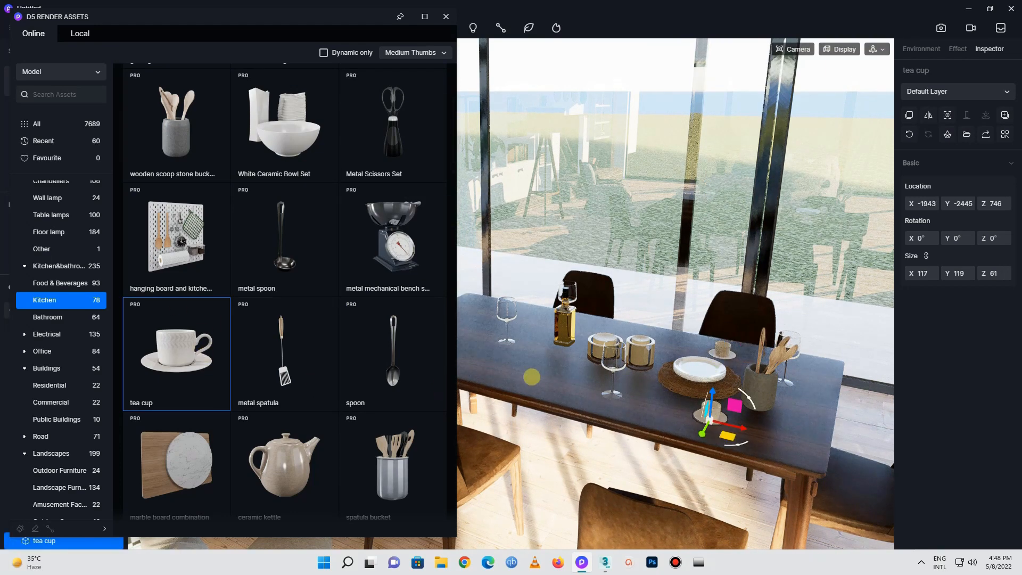
pyautogui.click(556, 375)
pyautogui.click(206, 359)
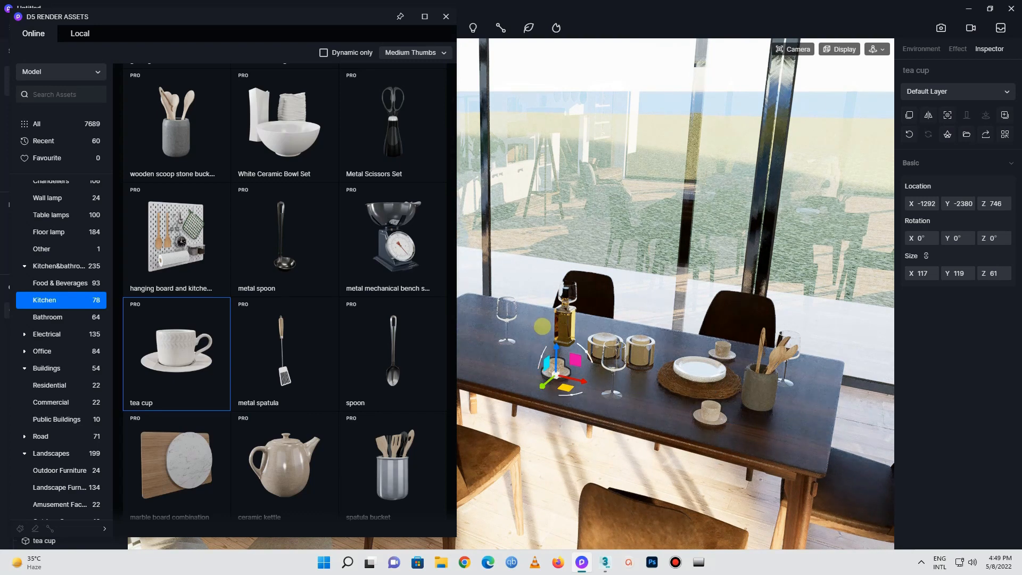
pyautogui.click(580, 325)
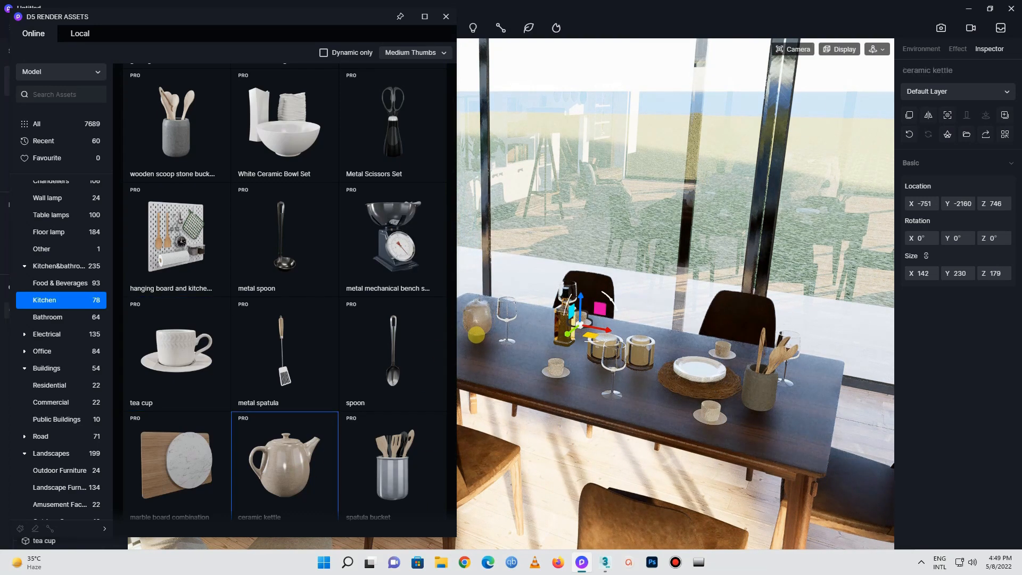
# Place the ceramic kettle at about X -751, Y -2160 and the spatula bucket at about X -1080, Y -2200, then close the asset library
pyautogui.click(475, 334)
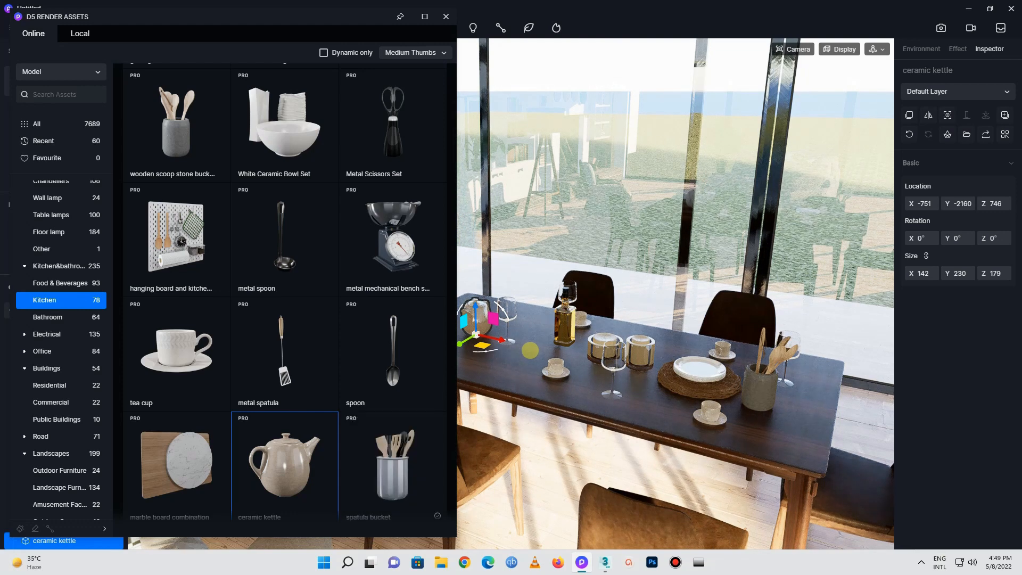
pyautogui.click(392, 466)
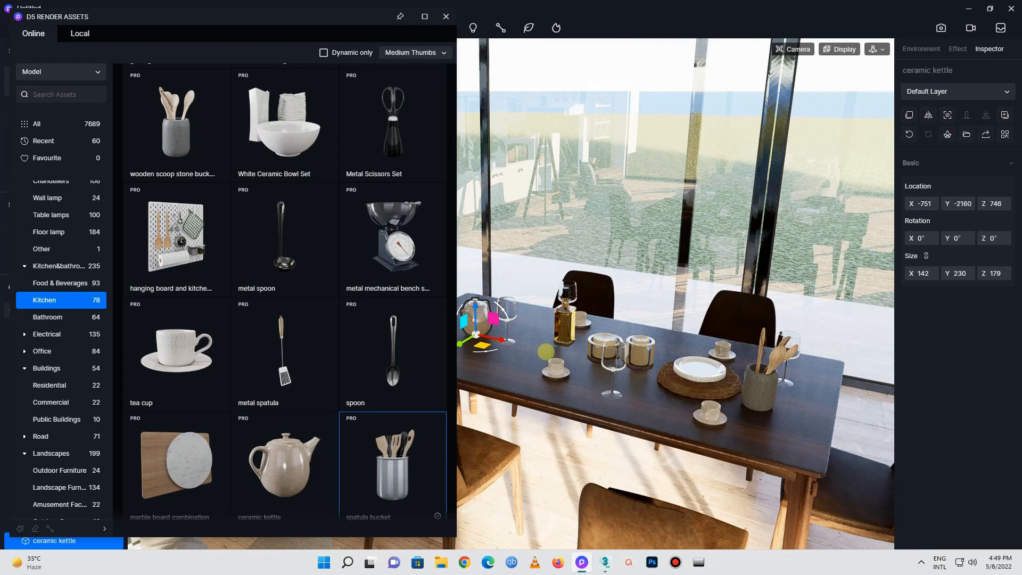
pyautogui.click(531, 350)
pyautogui.moveTo(580, 439); pyautogui.dragTo(569, 362, button='right')
pyautogui.scroll(-5, 548, 382)
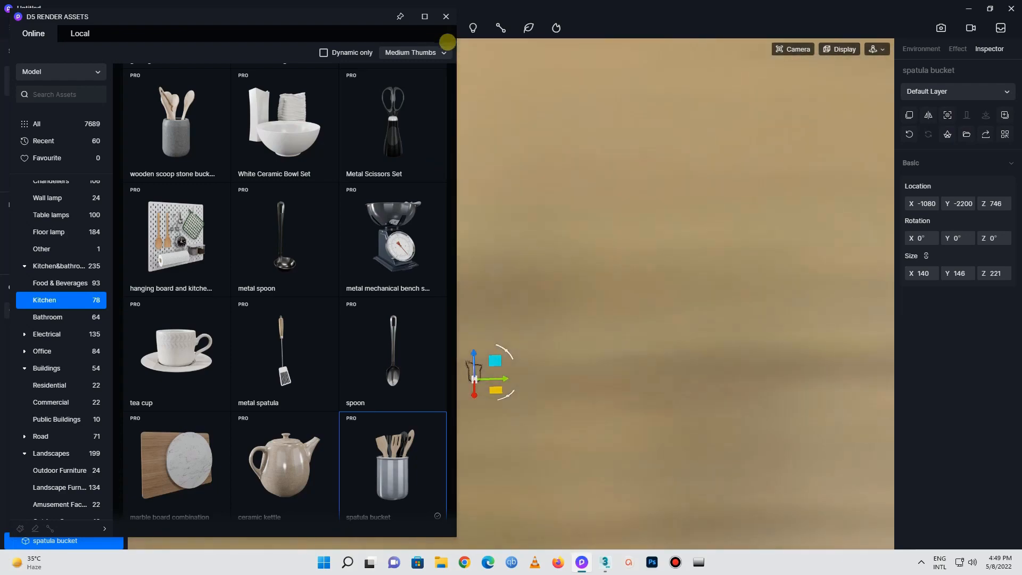
pyautogui.click(446, 16)
pyautogui.scroll(4, 507, 405)
pyautogui.scroll(-1, 429, 394)
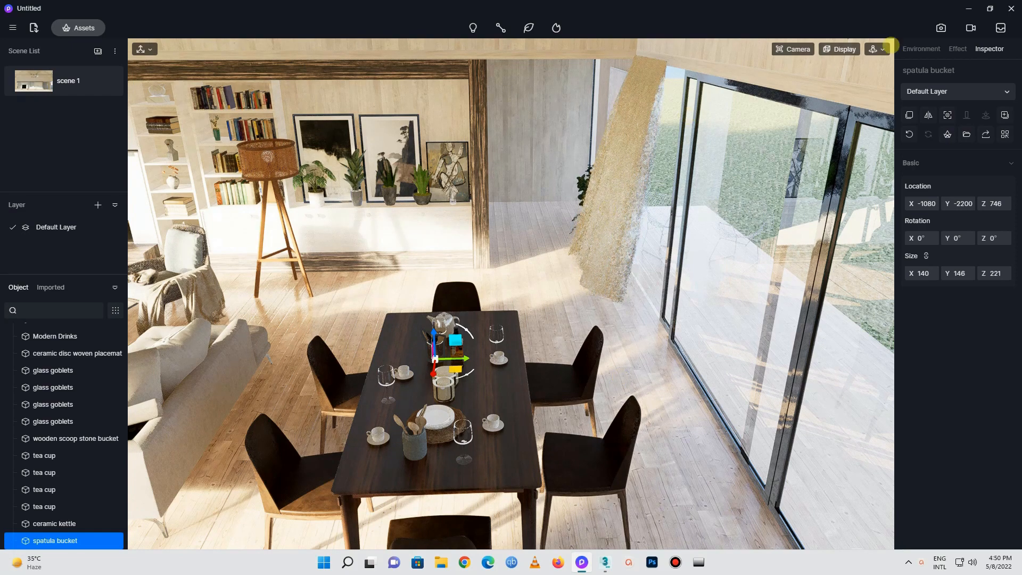
# Switch the viewport navigation to Fly and move sideways out to the deck and back to the dining area
pyautogui.click(879, 49)
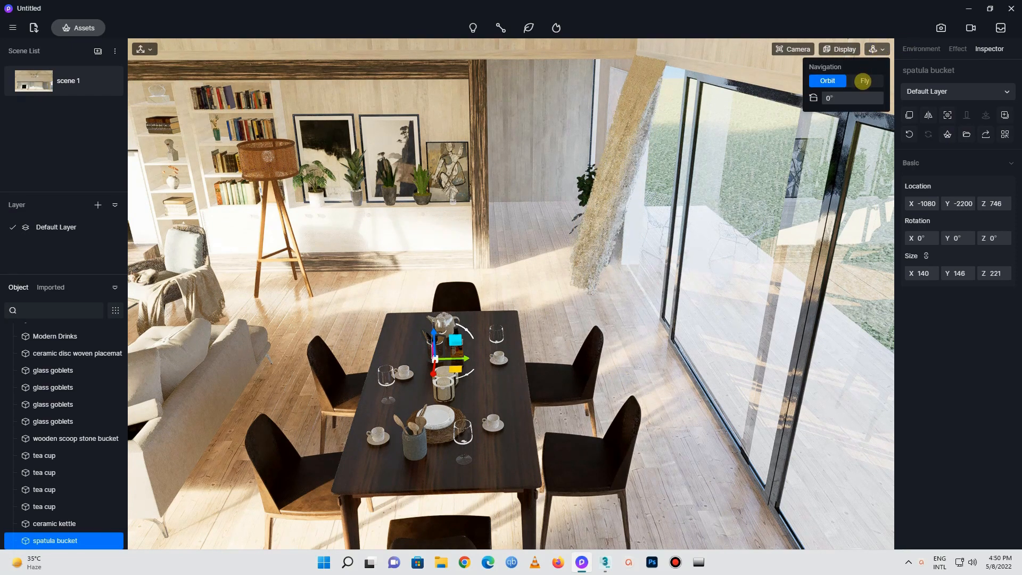
pyautogui.click(863, 81)
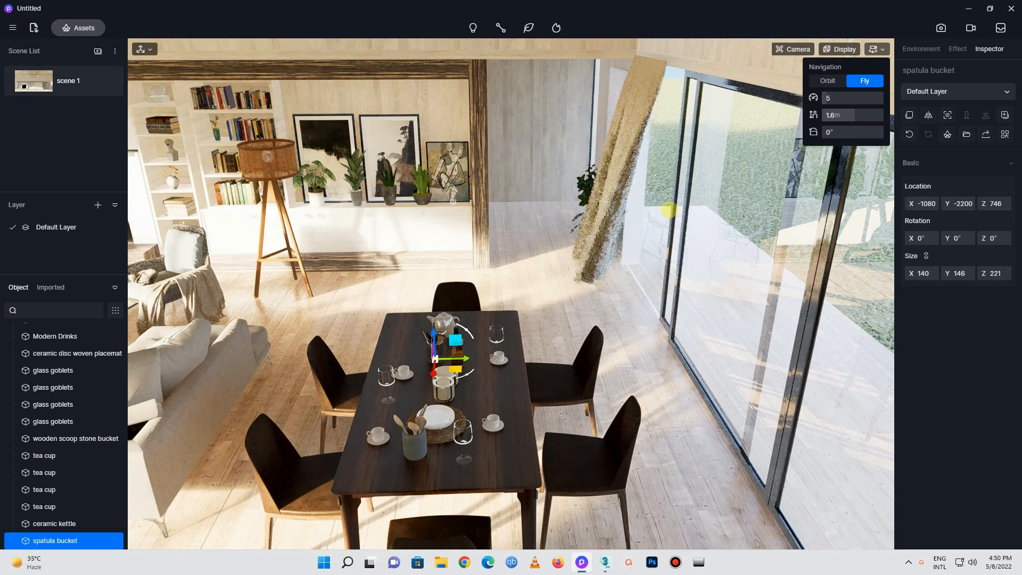
pyautogui.press('d')
pyautogui.press('a')
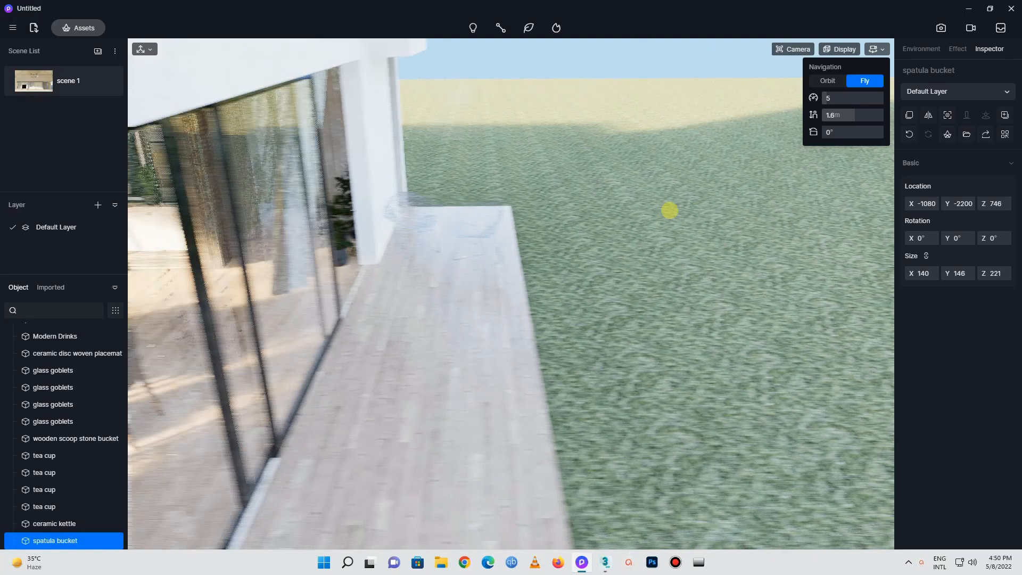
pyautogui.press('a')
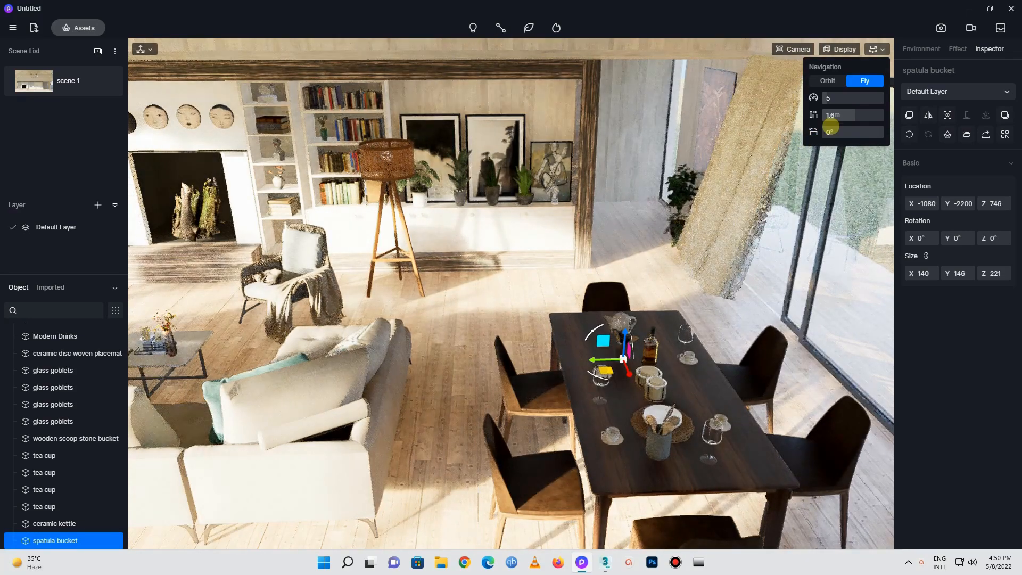
# Open the asset library over the outdoor lawn and switch it from models to materials
pyautogui.press('d')
pyautogui.click(871, 52)
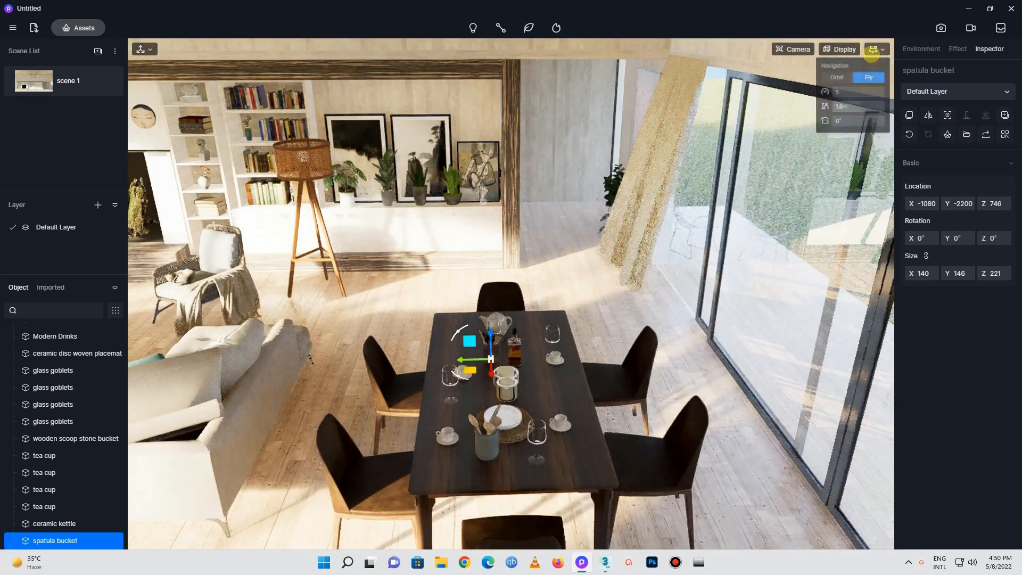
pyautogui.press('d')
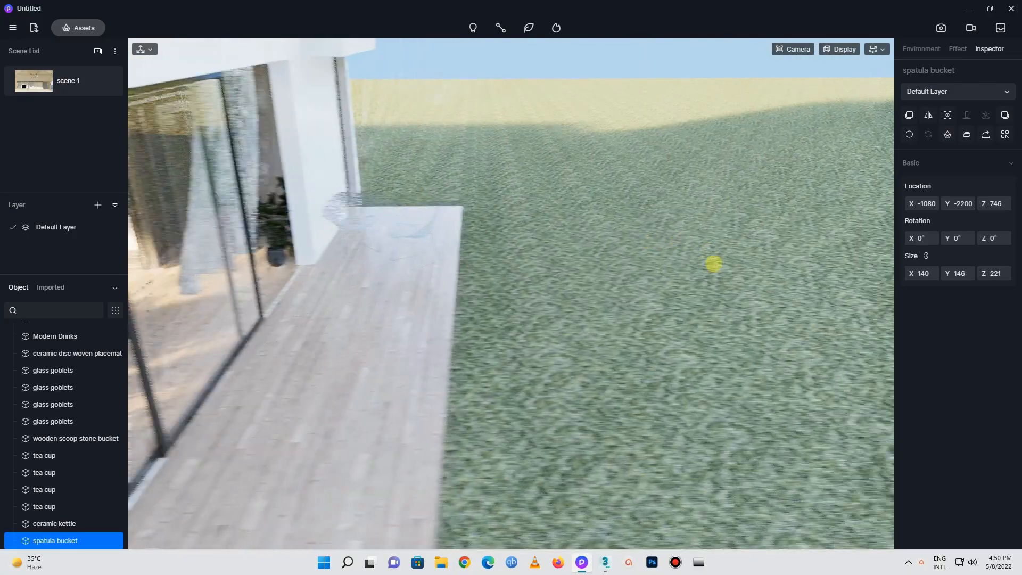
pyautogui.moveTo(714, 265); pyautogui.dragTo(729, 178, button='right')
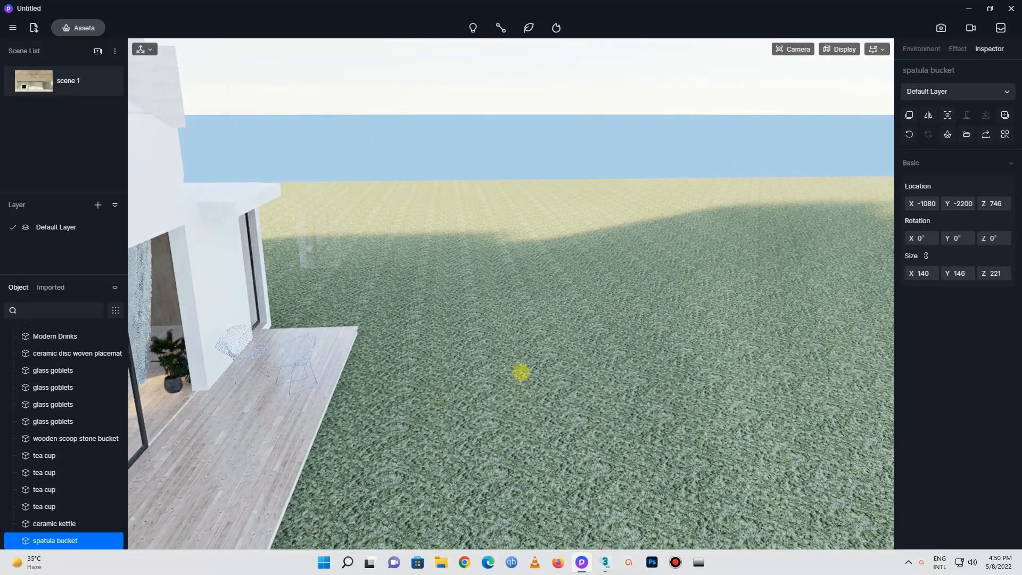
pyautogui.click(67, 30)
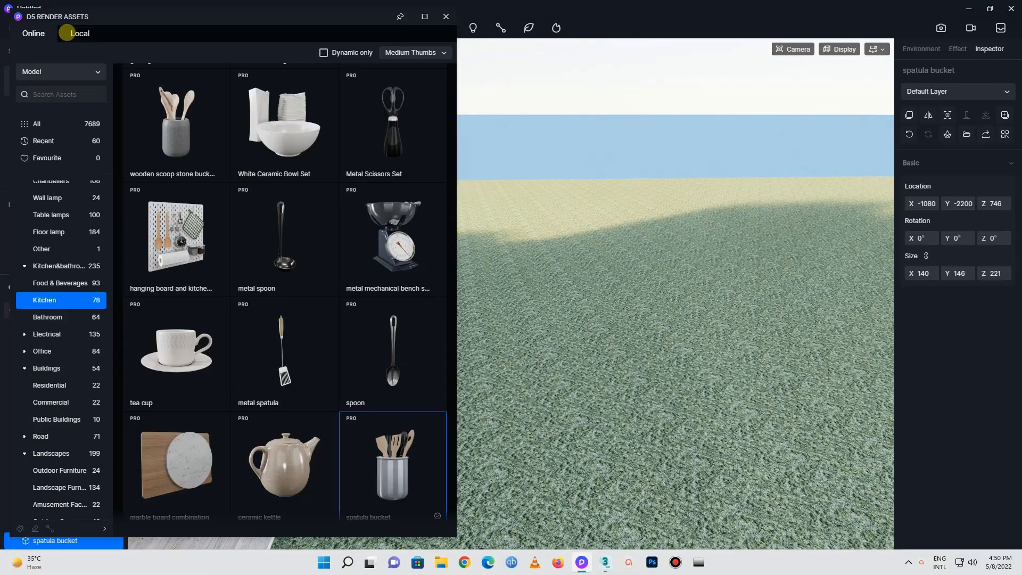
pyautogui.click(36, 73)
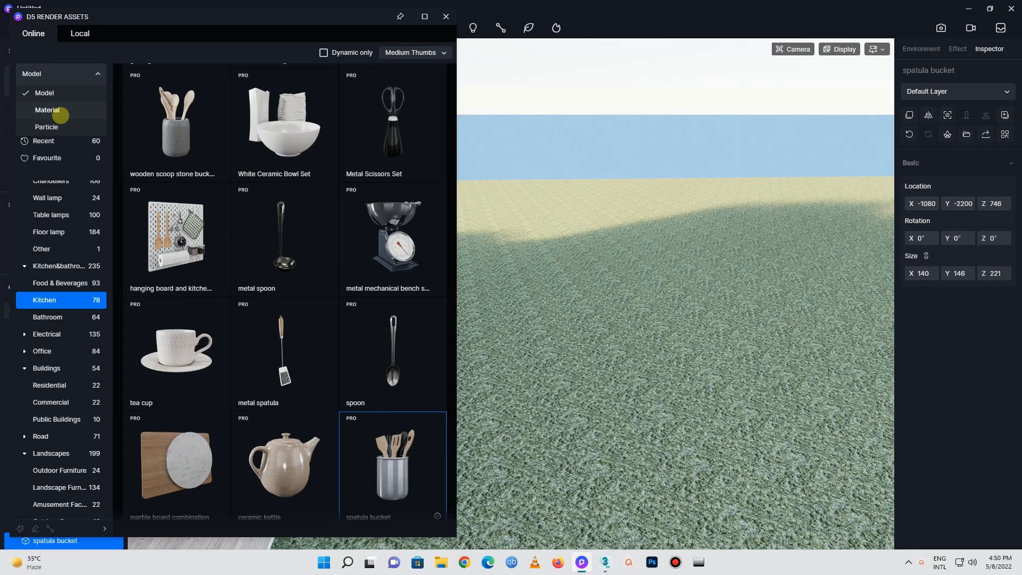
pyautogui.click(60, 112)
pyautogui.scroll(1, 48, 212)
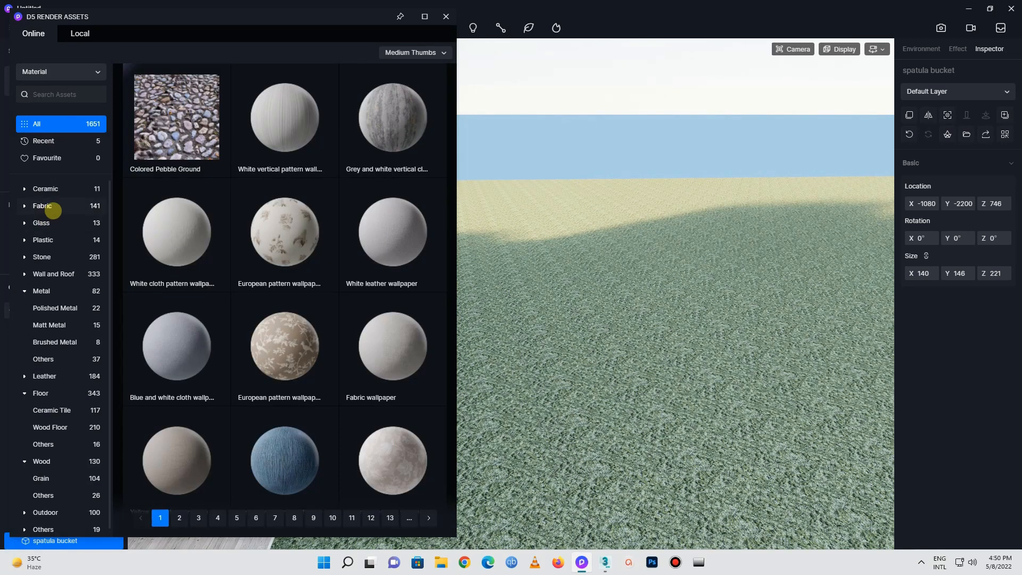
# Collapse the Metal, Floor and Wood material categories and show the Ground materials of the Outdoor category
pyautogui.click(24, 290)
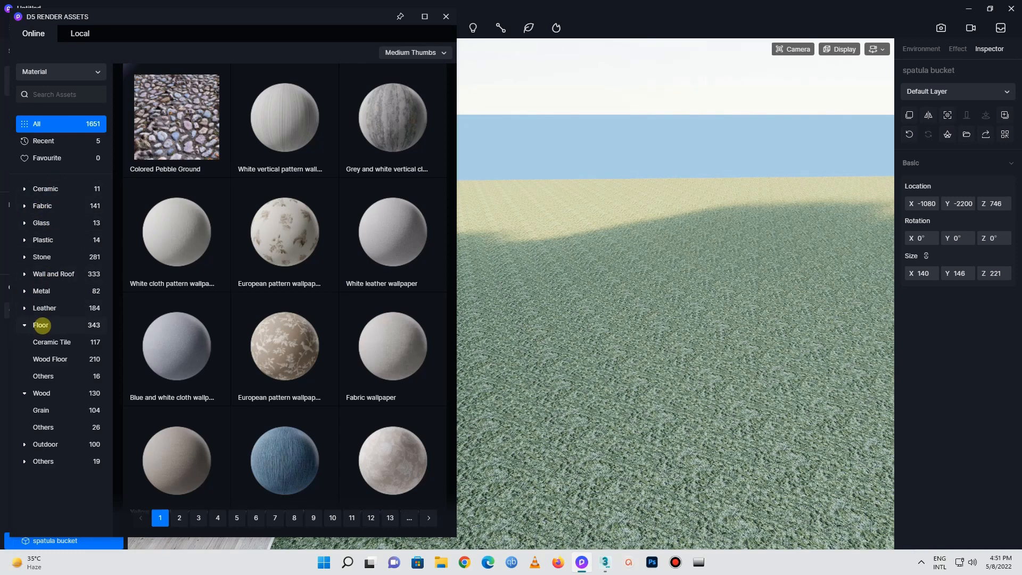
pyautogui.click(27, 325)
pyautogui.click(24, 342)
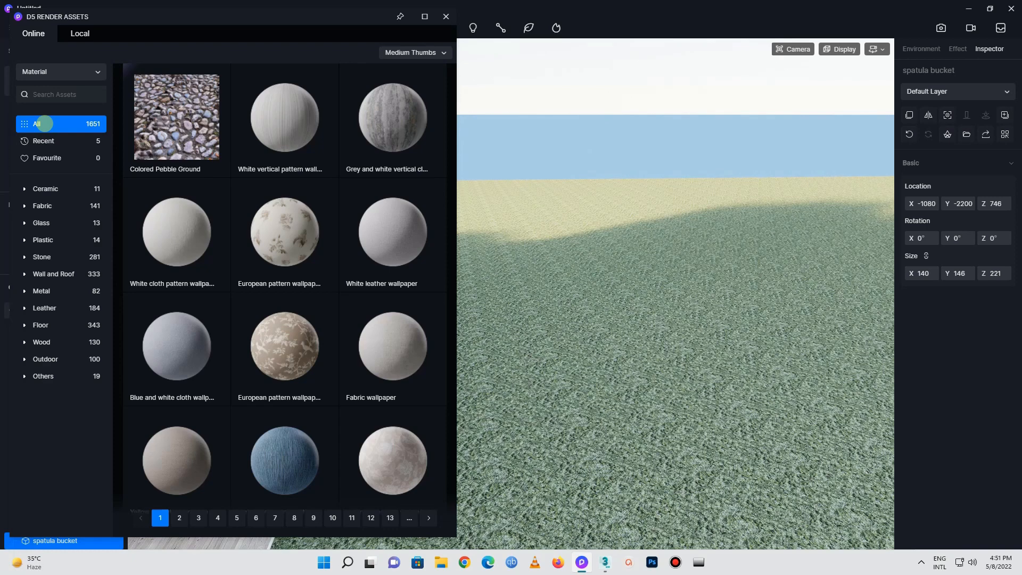
pyautogui.scroll(-8, 189, 201)
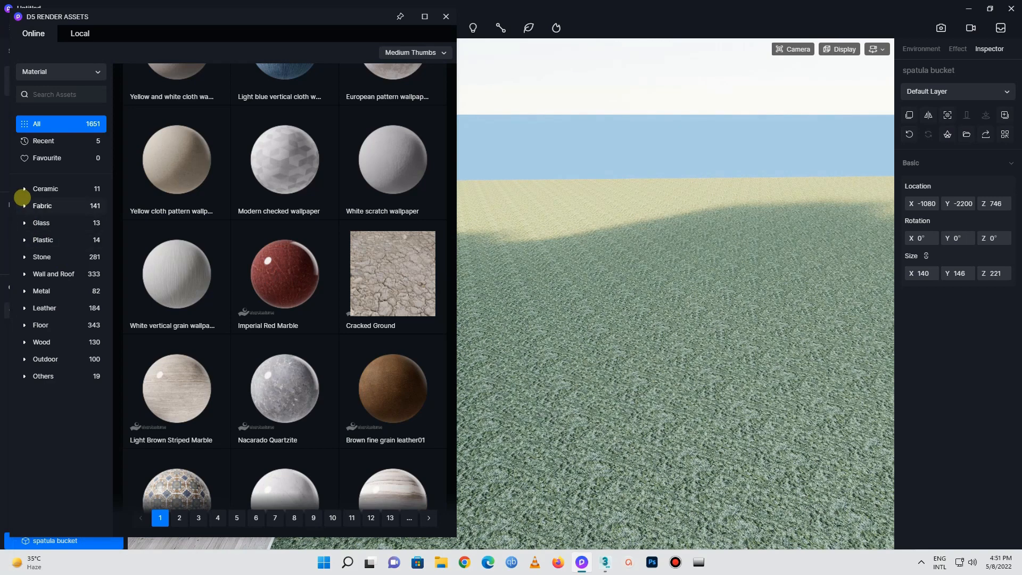
pyautogui.click(24, 189)
pyautogui.click(25, 189)
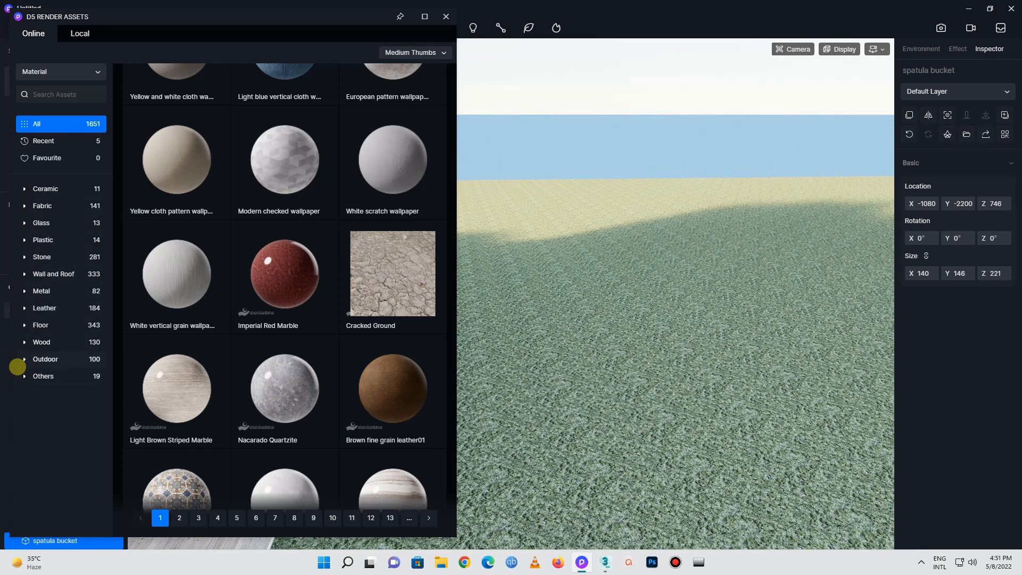
pyautogui.click(37, 375)
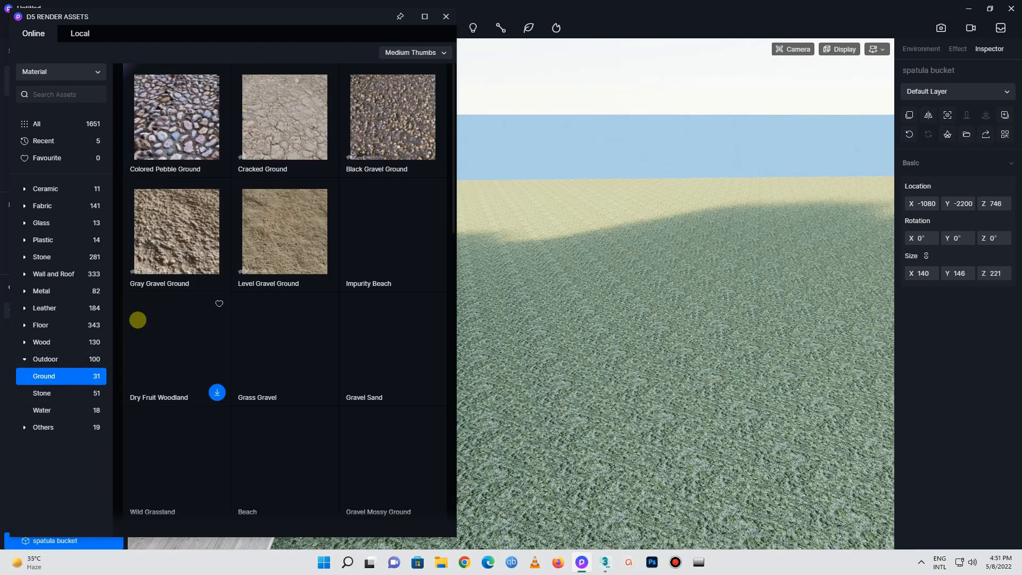
# Download the Moss ground material and apply it to the lawn outside the house
pyautogui.scroll(-6, 276, 280)
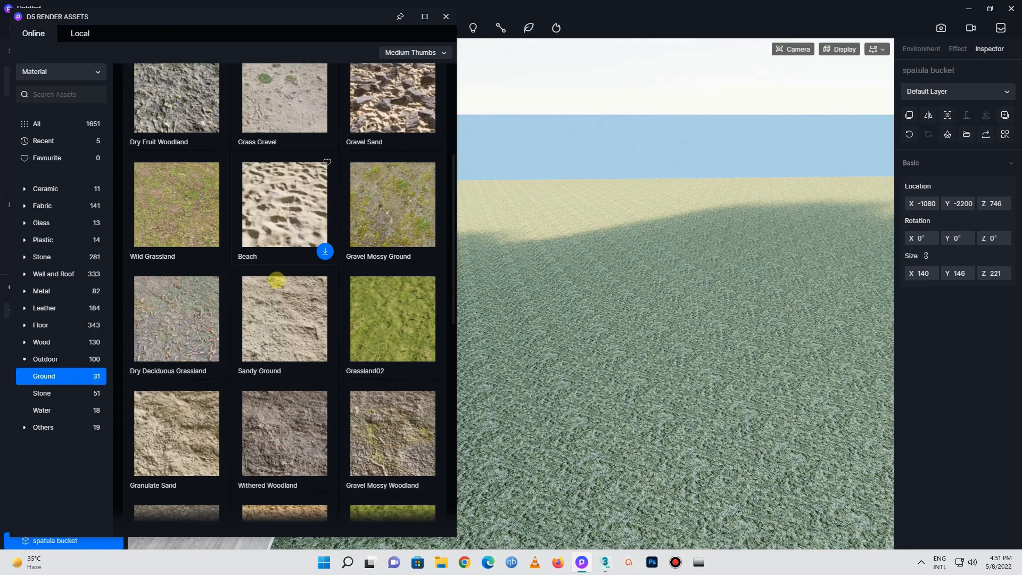
pyautogui.scroll(-3, 276, 280)
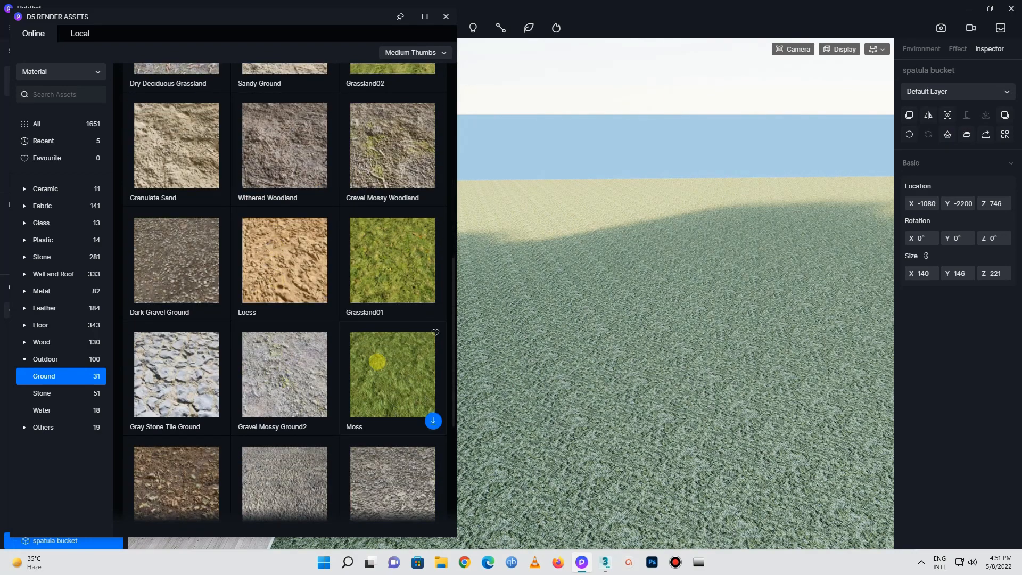
pyautogui.click(433, 421)
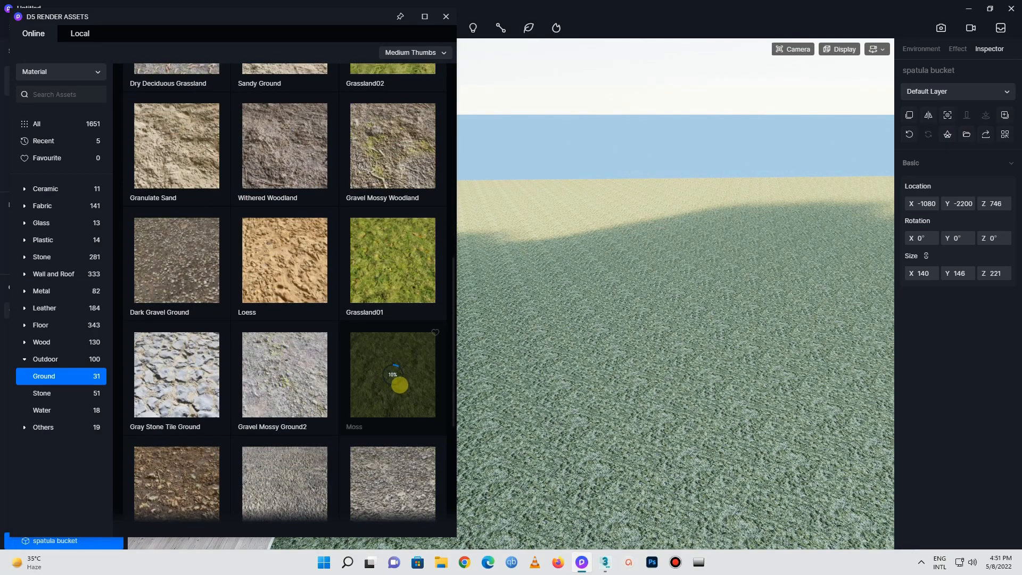
pyautogui.click(417, 367)
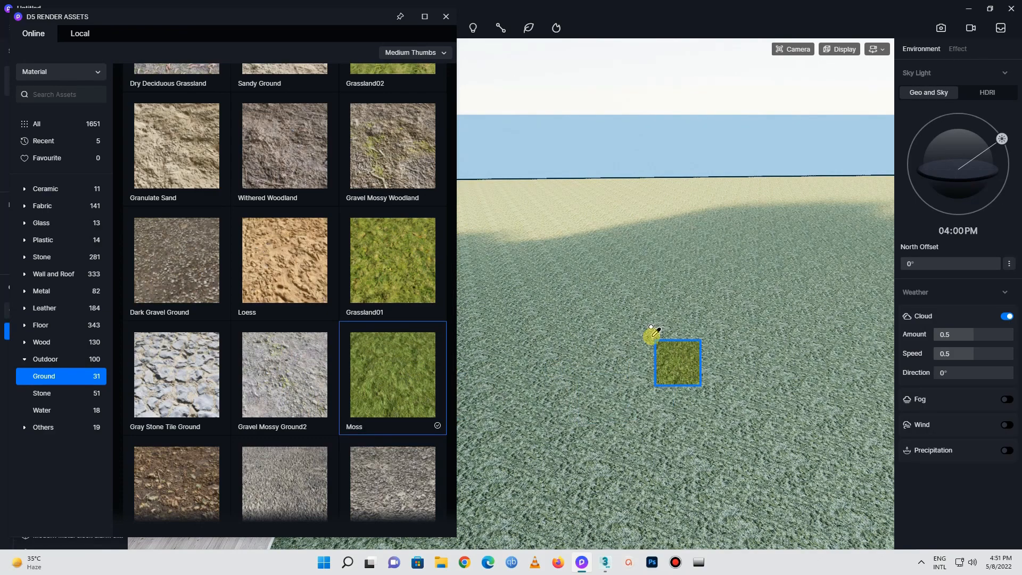
pyautogui.click(650, 327)
# Download the Green Mossy Woodland material, apply it to the lawn, and close the asset library
pyautogui.scroll(-5, 346, 363)
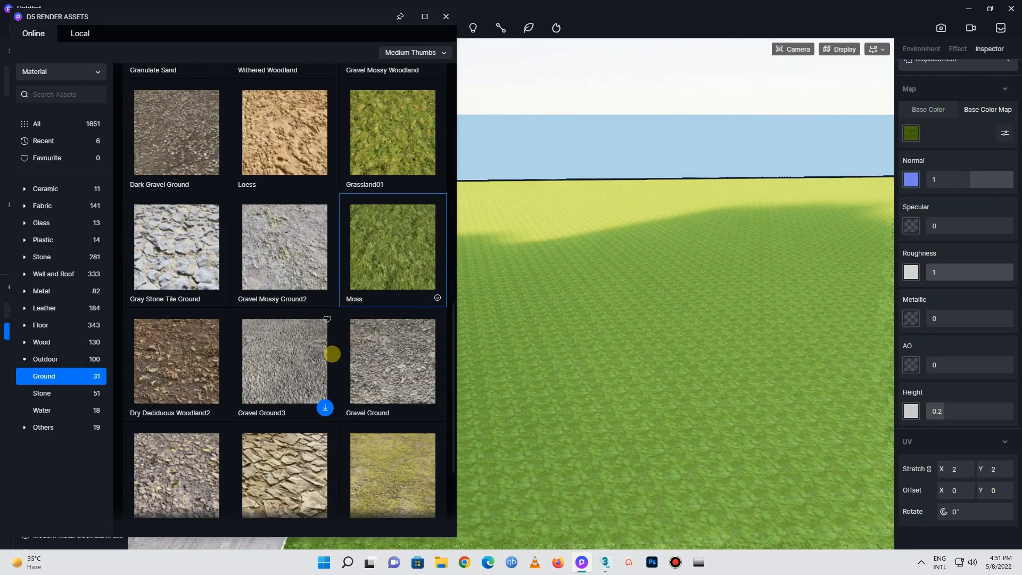
pyautogui.moveTo(410, 365)
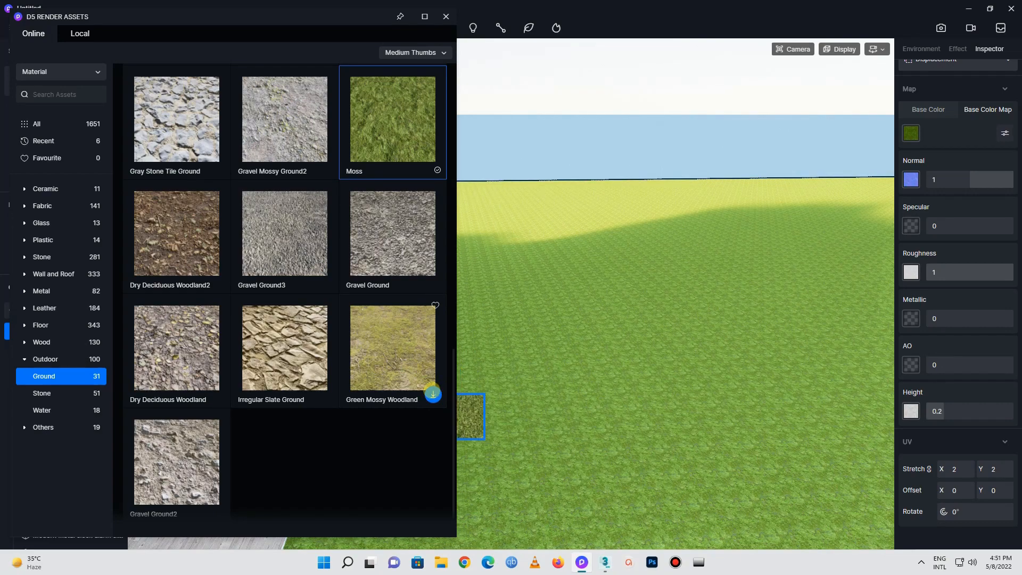
pyautogui.click(433, 393)
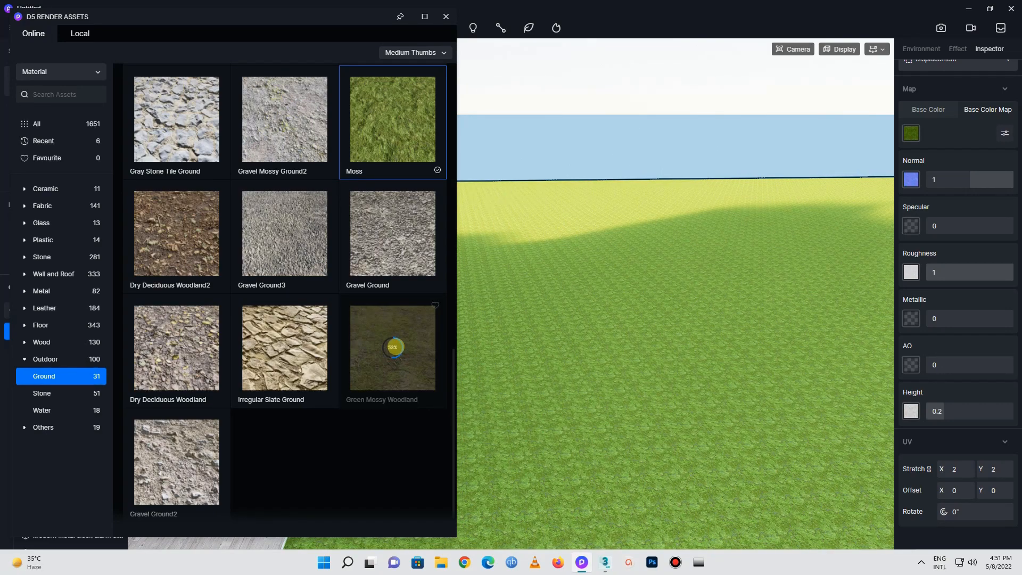
pyautogui.click(413, 339)
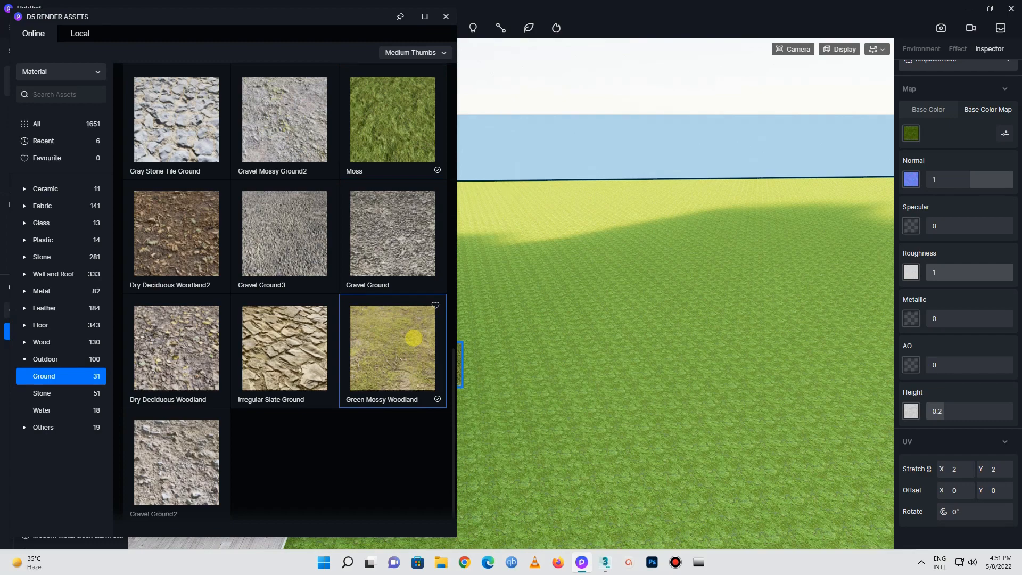
pyautogui.click(577, 335)
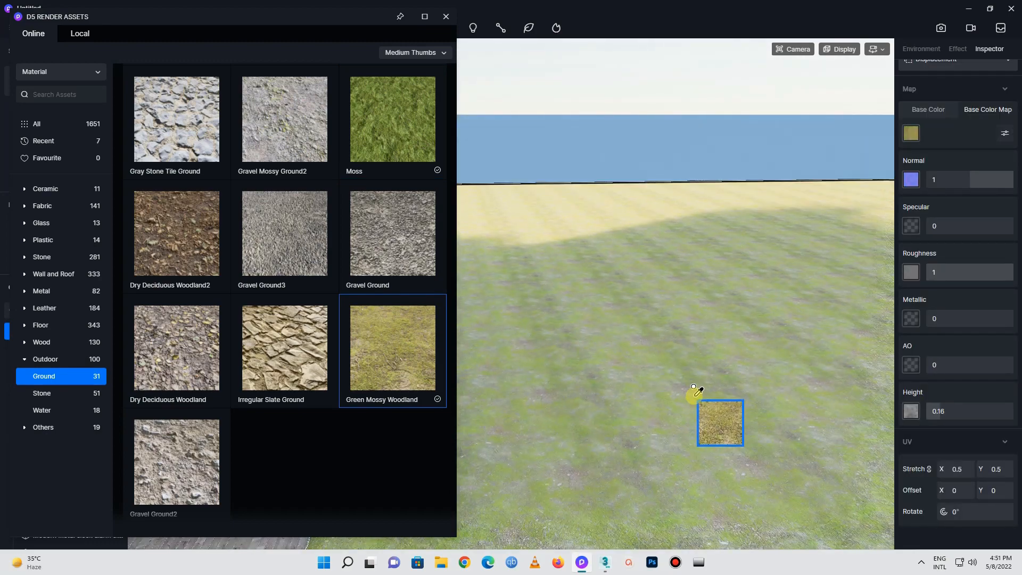
pyautogui.moveTo(571, 456); pyautogui.dragTo(623, 376, button='right')
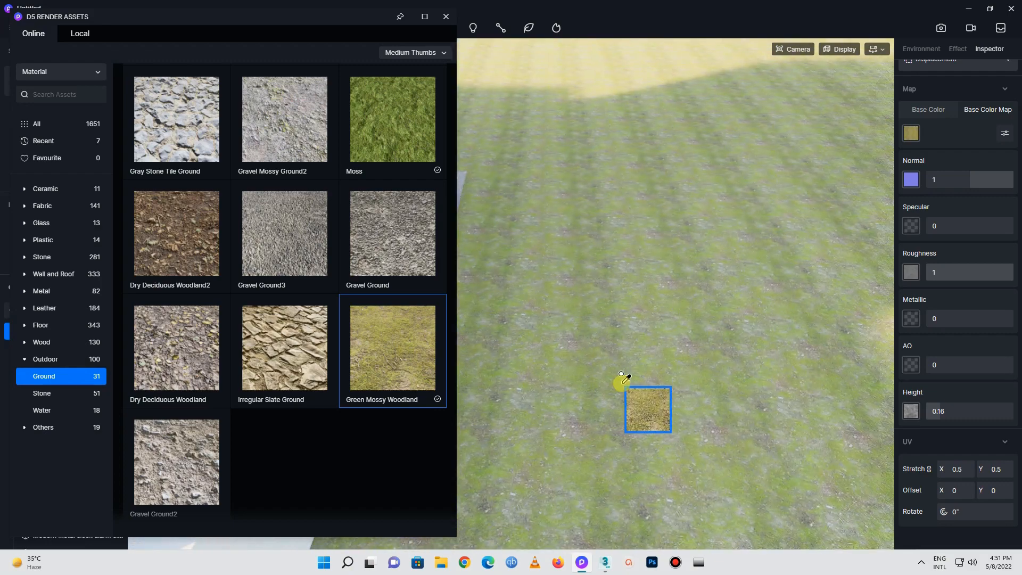
pyautogui.moveTo(618, 411); pyautogui.dragTo(579, 426, button='right')
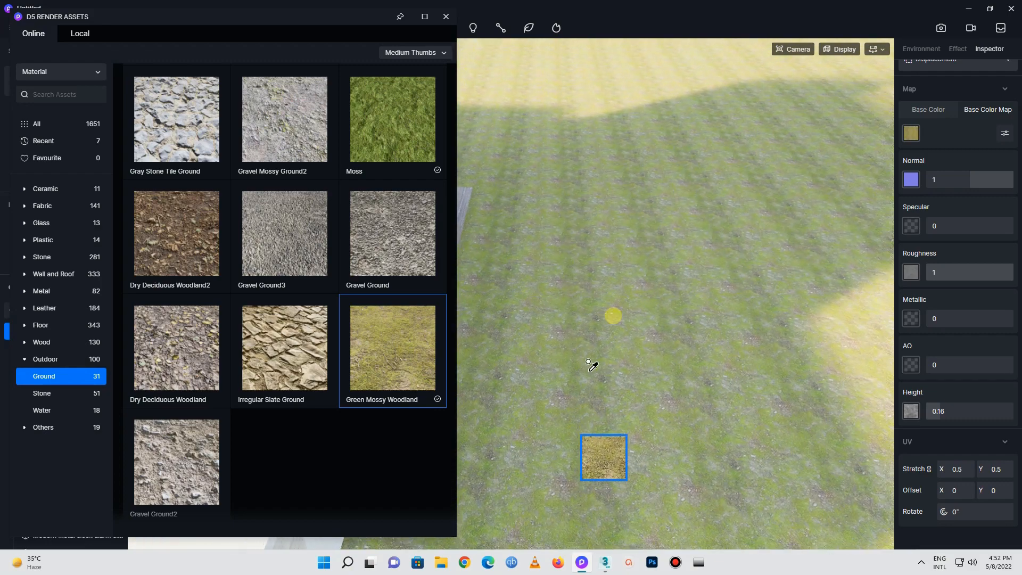
pyautogui.moveTo(542, 365); pyautogui.dragTo(740, 186, button='right')
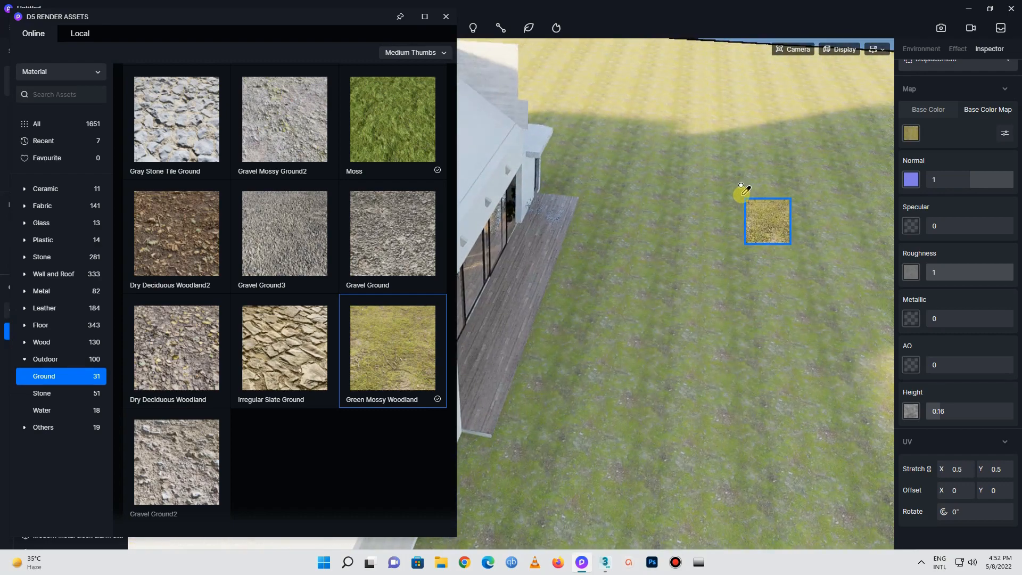
pyautogui.moveTo(740, 186); pyautogui.dragTo(733, 362, button='right')
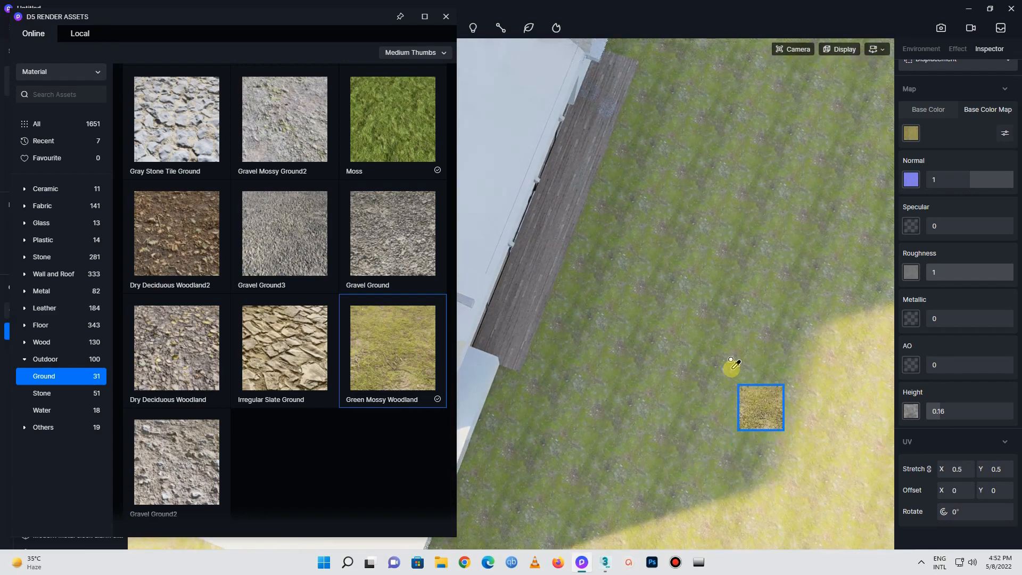
pyautogui.click(446, 17)
# Switch the asset library back to models and show the Broadleaf trees of the Nature category
pyautogui.moveTo(644, 410); pyautogui.dragTo(680, 262, button='right')
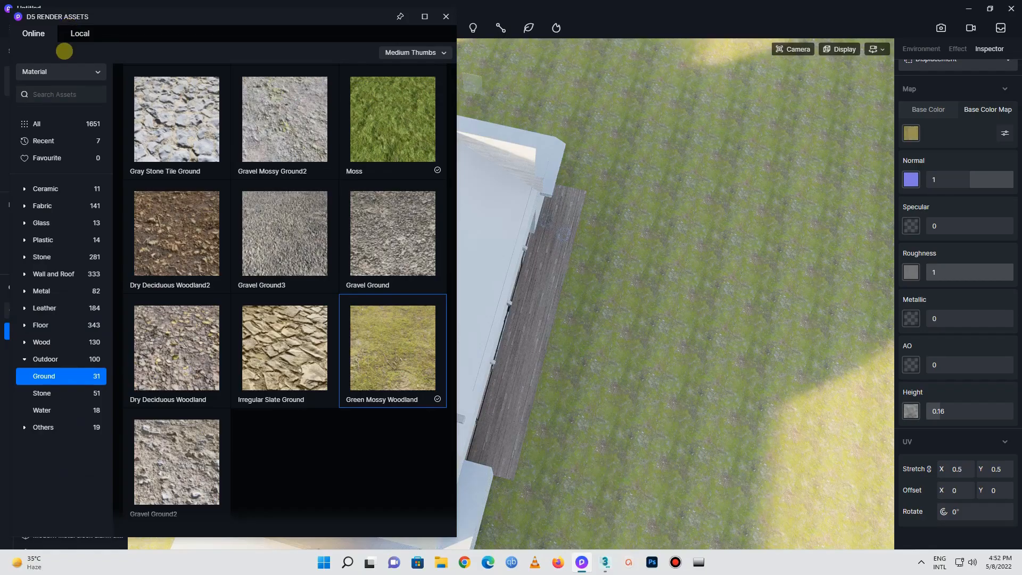
pyautogui.click(46, 74)
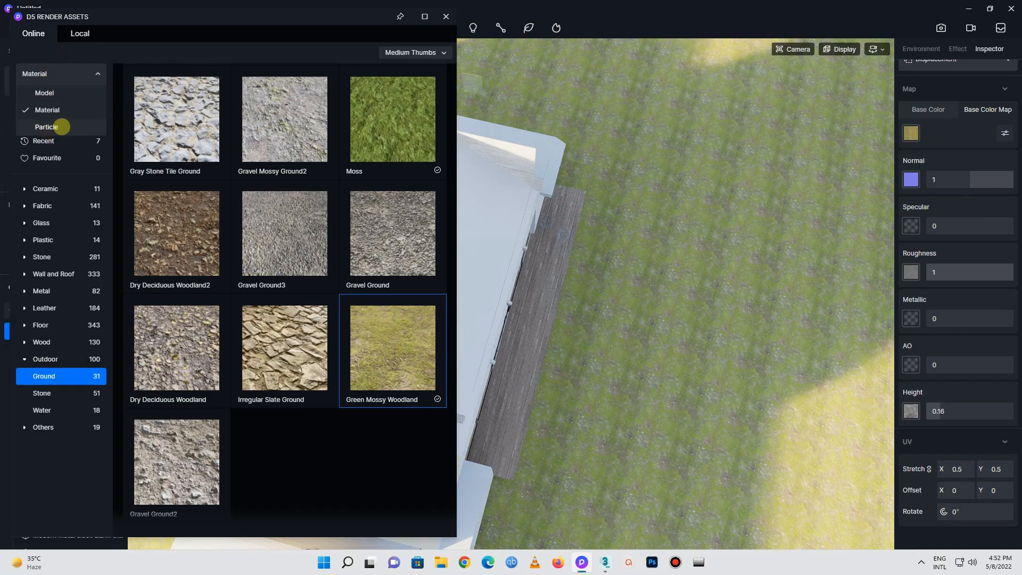
pyautogui.click(45, 92)
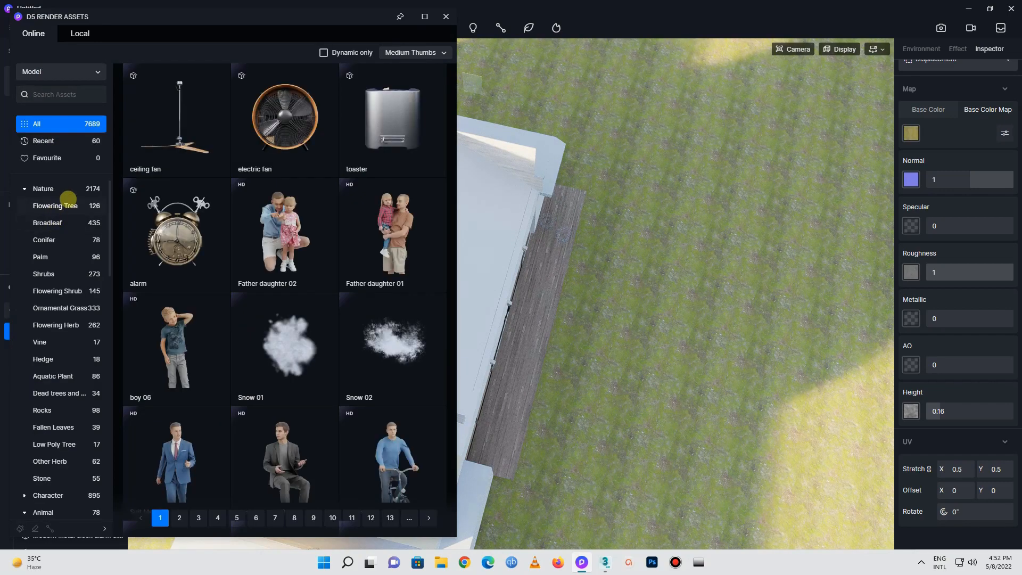
pyautogui.click(25, 188)
pyautogui.click(25, 188)
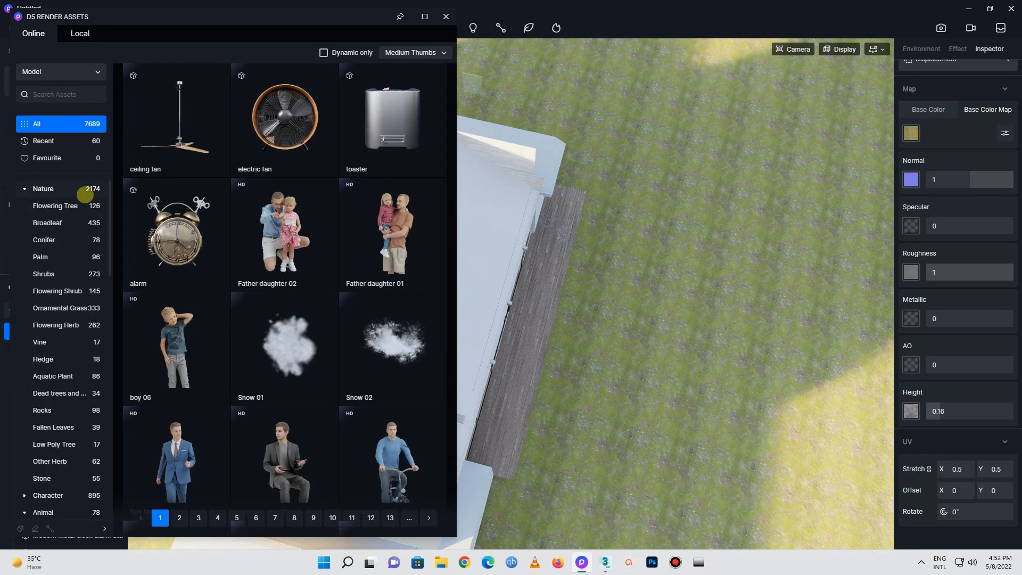
pyautogui.click(51, 222)
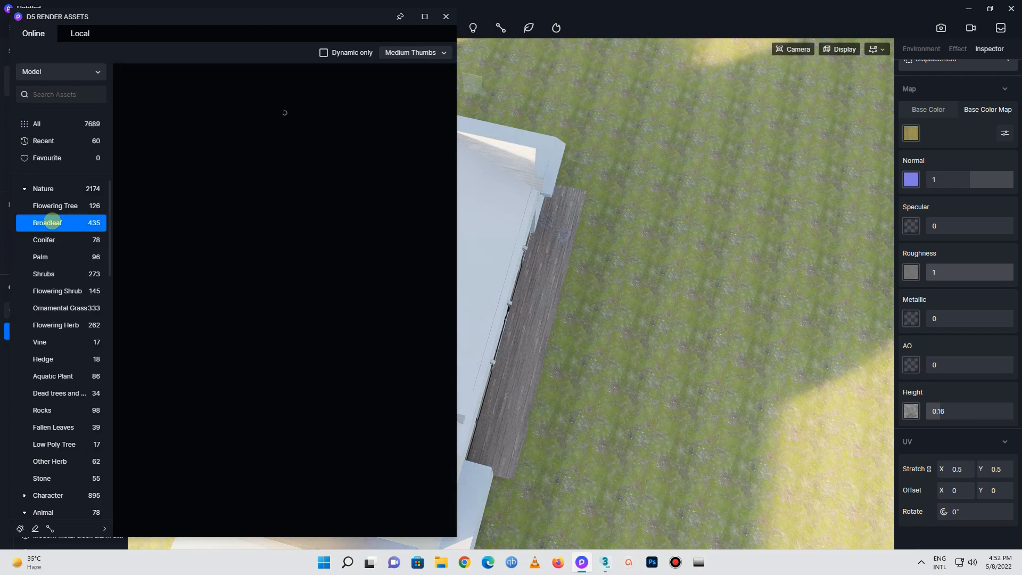
# Place a Fraxinus mandshurica 02 tree on the lawn beside the deck and a Citrus limon tree farther out from the house
pyautogui.click(171, 123)
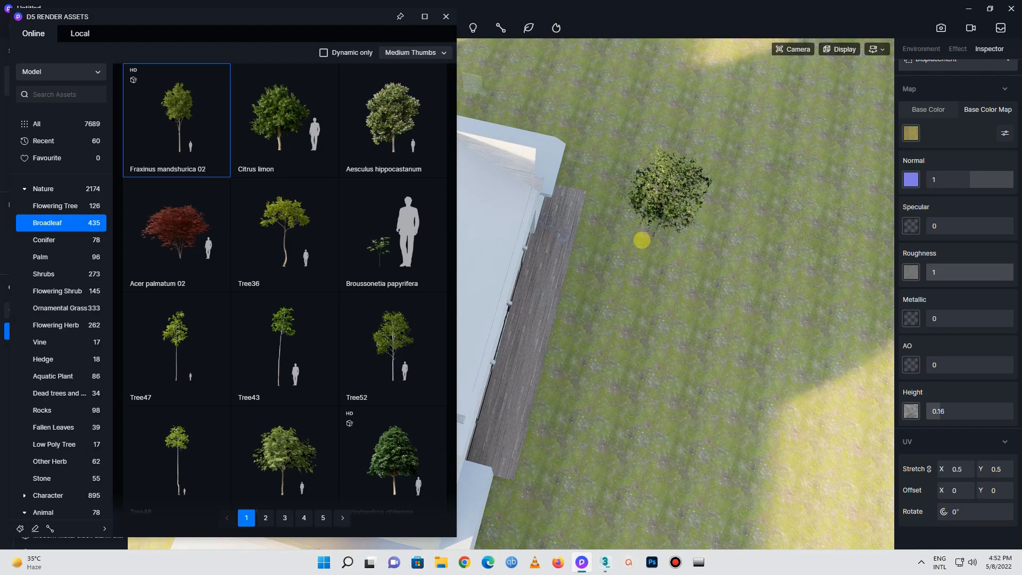
pyautogui.click(644, 239)
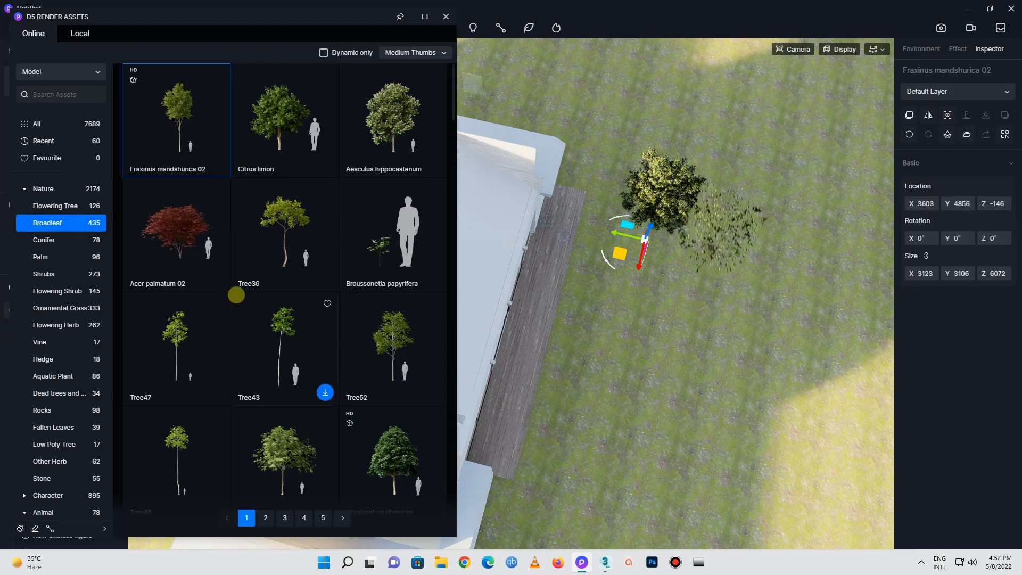
pyautogui.click(280, 121)
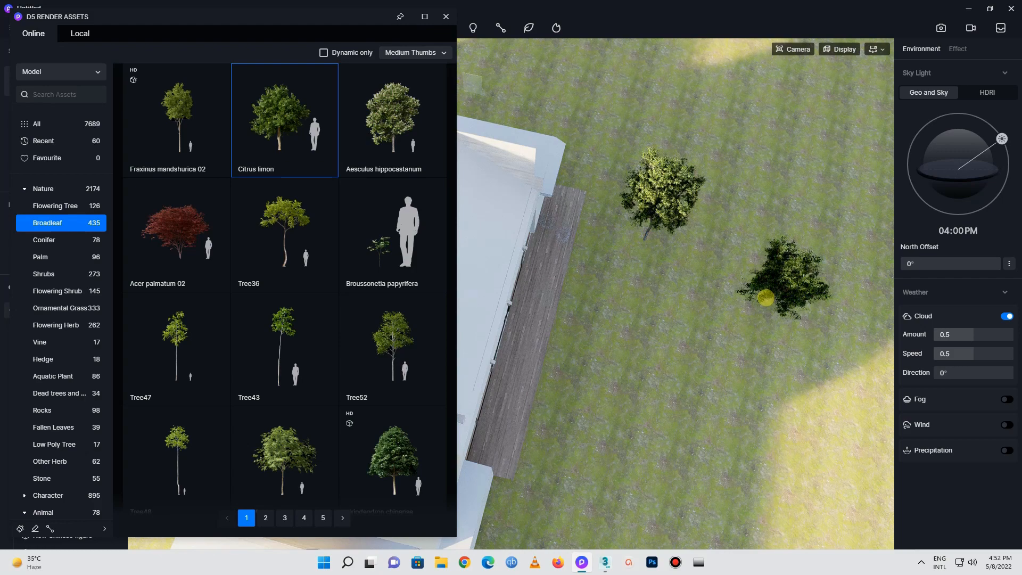
pyautogui.click(766, 296)
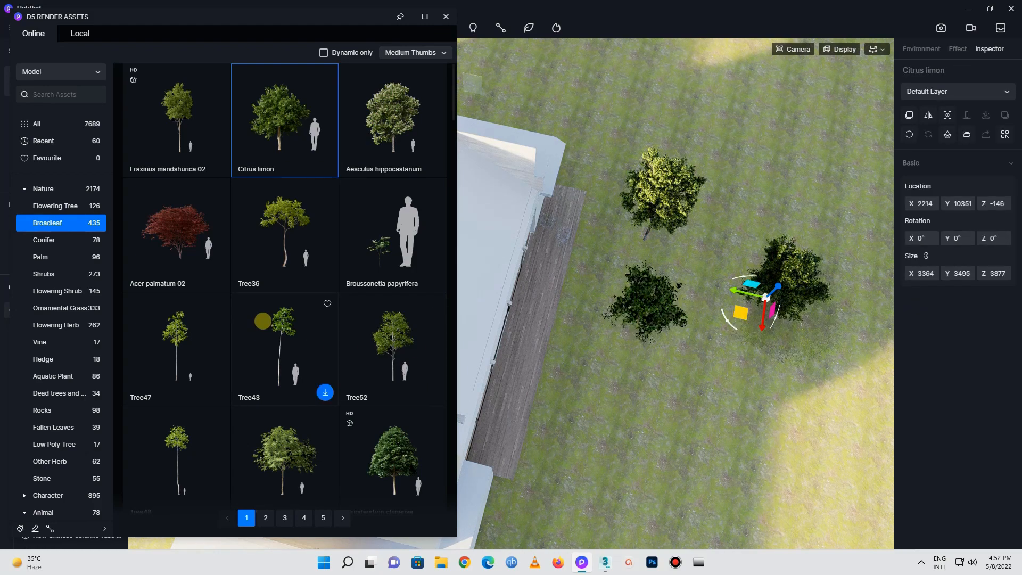
# Show the Shrubs category of the asset library and place an Ancuba japonica 06 shrub on the lawn beside the deck
pyautogui.scroll(-4, 298, 362)
pyautogui.scroll(-3, 262, 320)
pyautogui.scroll(4, 208, 300)
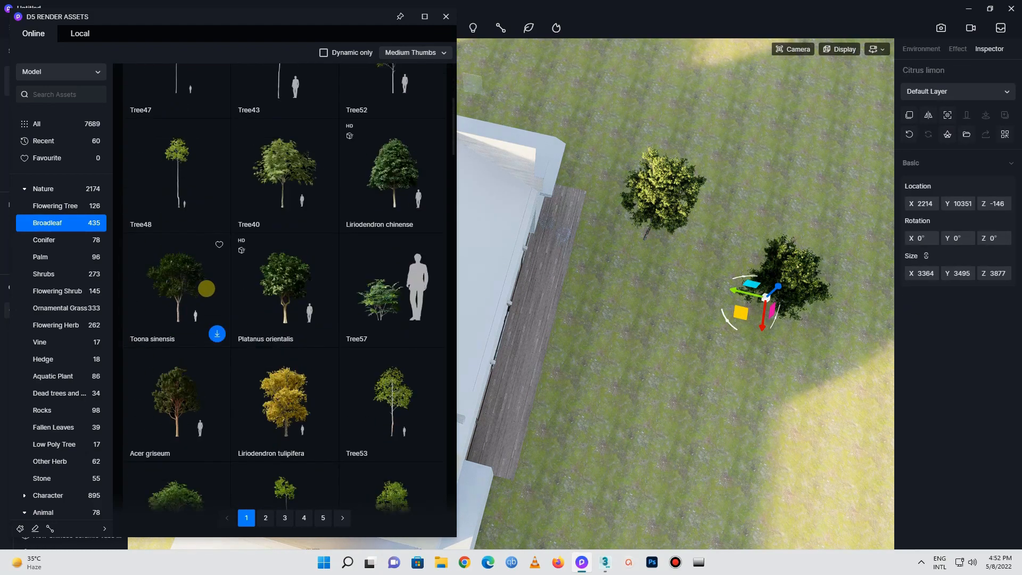
pyautogui.click(56, 275)
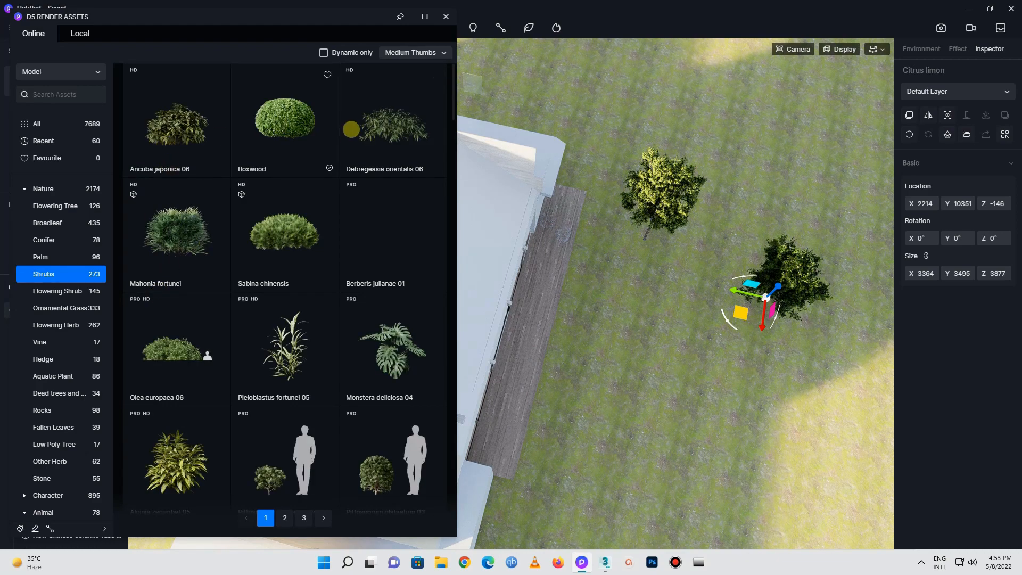
pyautogui.click(221, 122)
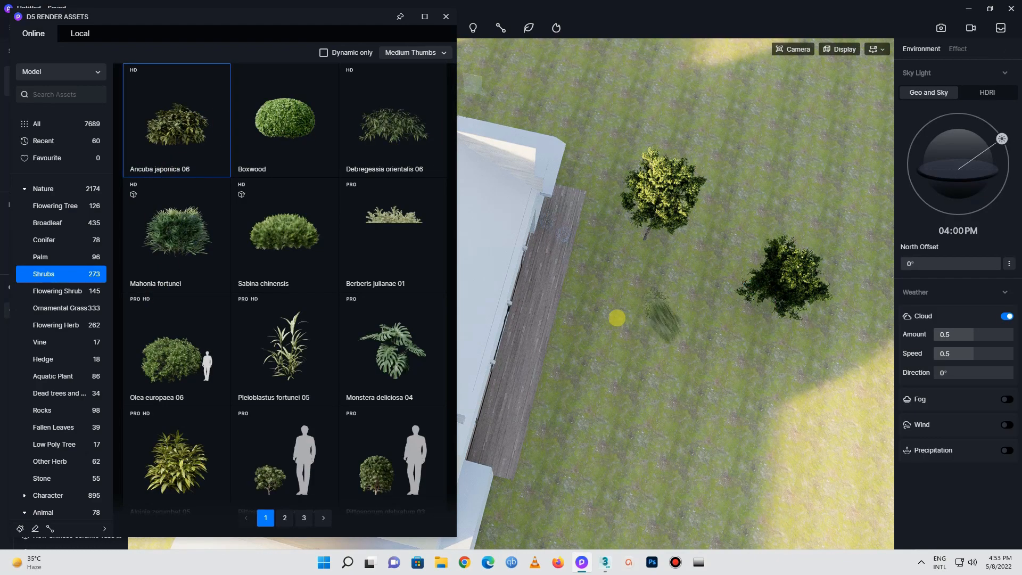
pyautogui.click(639, 304)
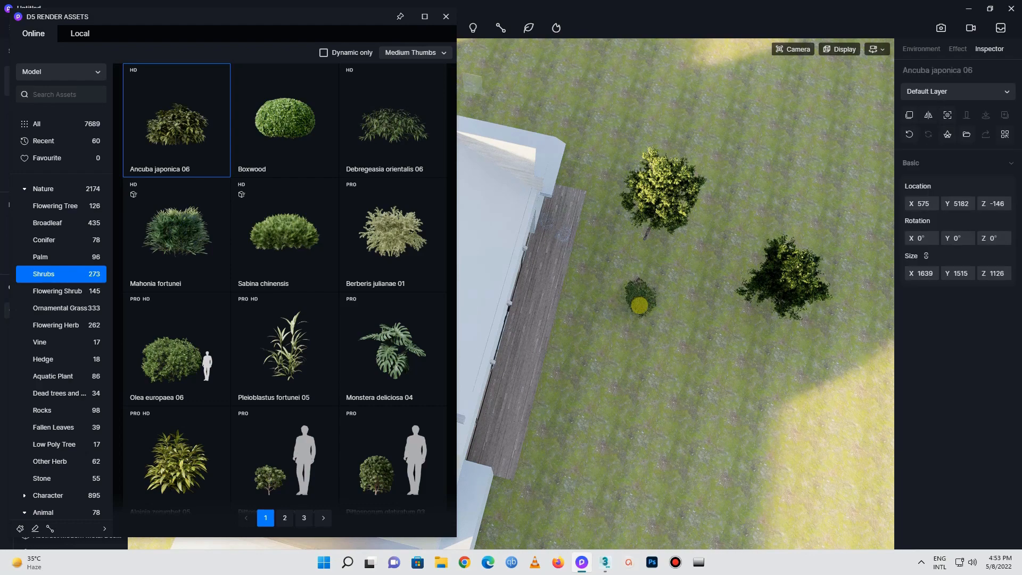
# Place a Mahonia fortunei shrub farther out on the lawn and a Sabina chinensis shrub between the two trees
pyautogui.click(194, 264)
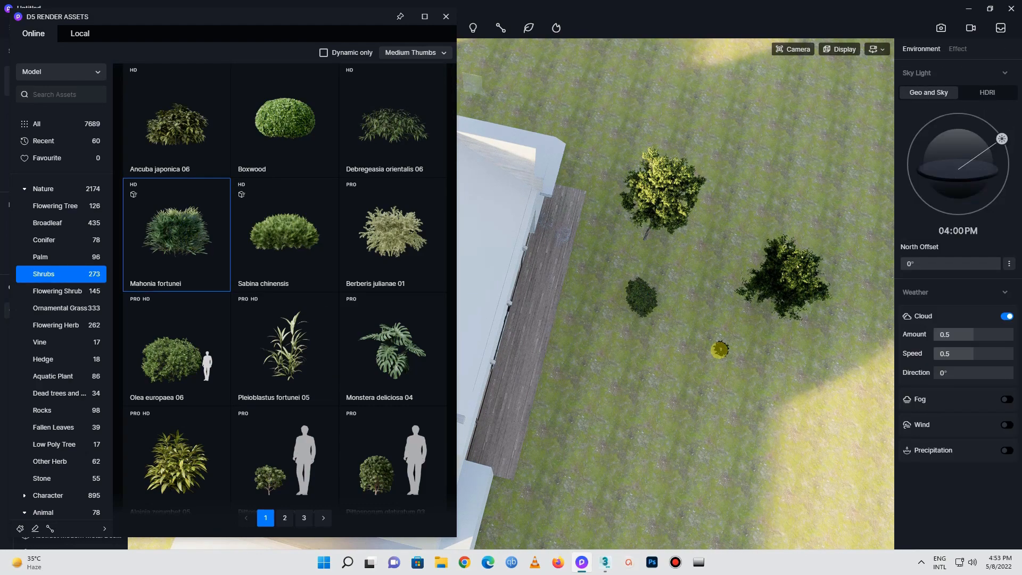
pyautogui.click(719, 350)
pyautogui.click(285, 234)
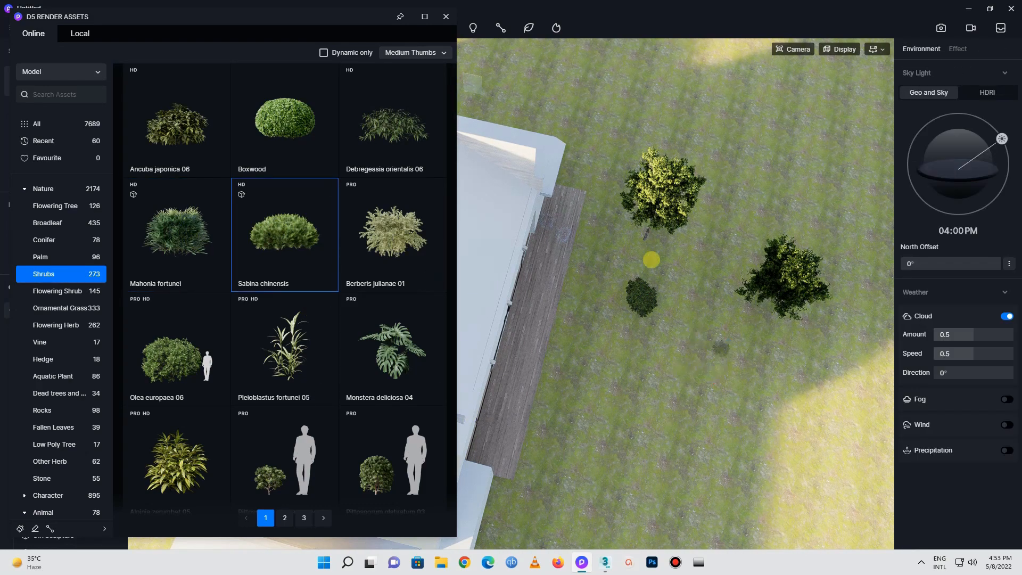
pyautogui.click(708, 271)
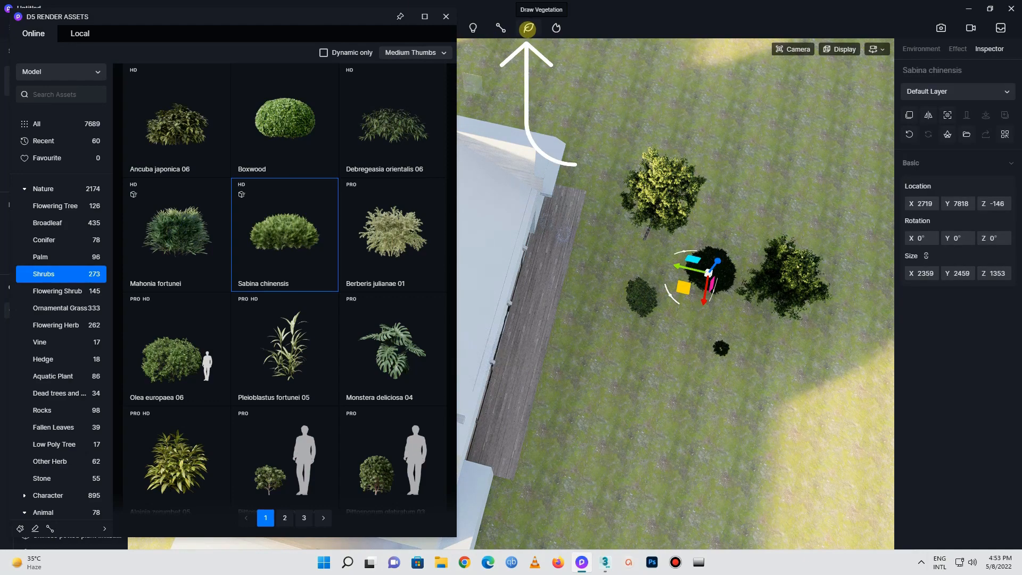
# Start the vegetation Brush with Sabina chinensis, Ancuba japonica 06, Fraxinus mandshurica 02 and Citrus limon as its plants
pyautogui.click(527, 28)
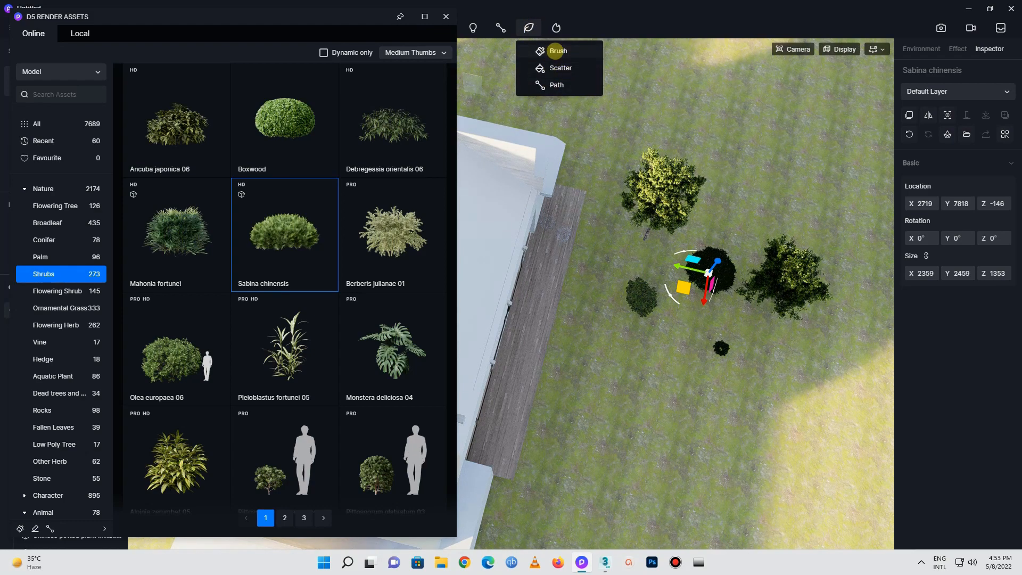
pyautogui.click(551, 51)
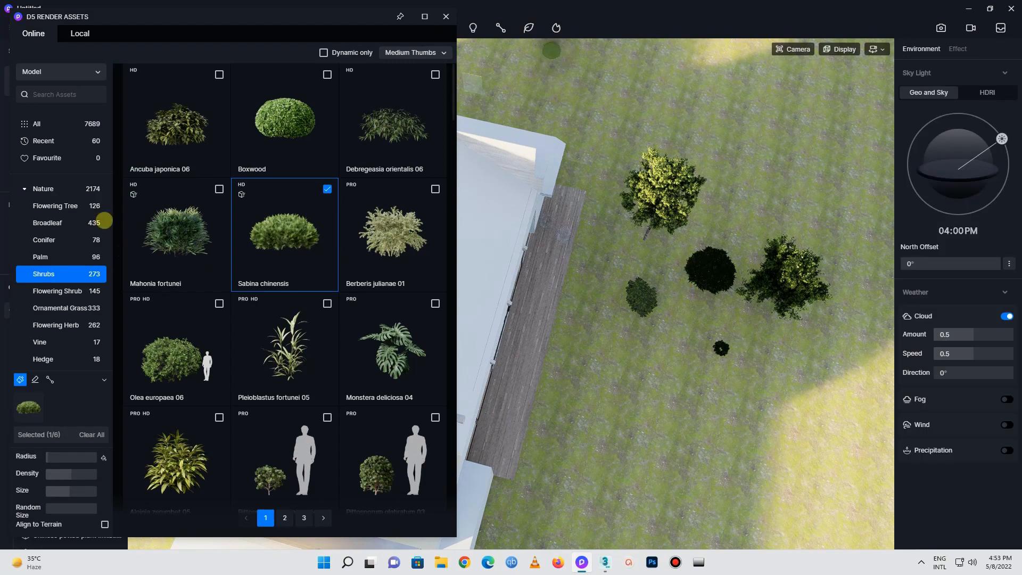
pyautogui.click(177, 130)
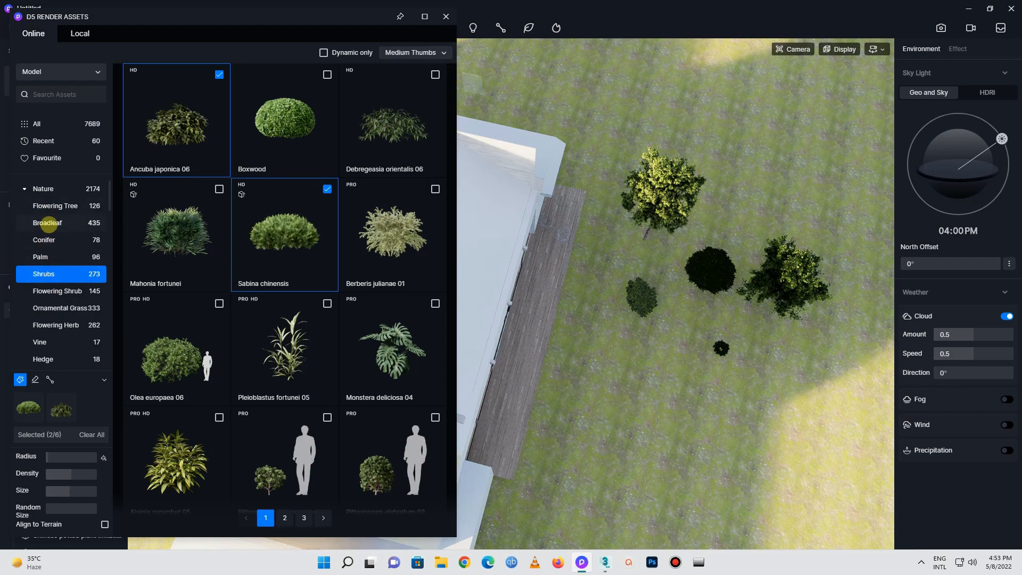
pyautogui.click(48, 223)
pyautogui.click(154, 120)
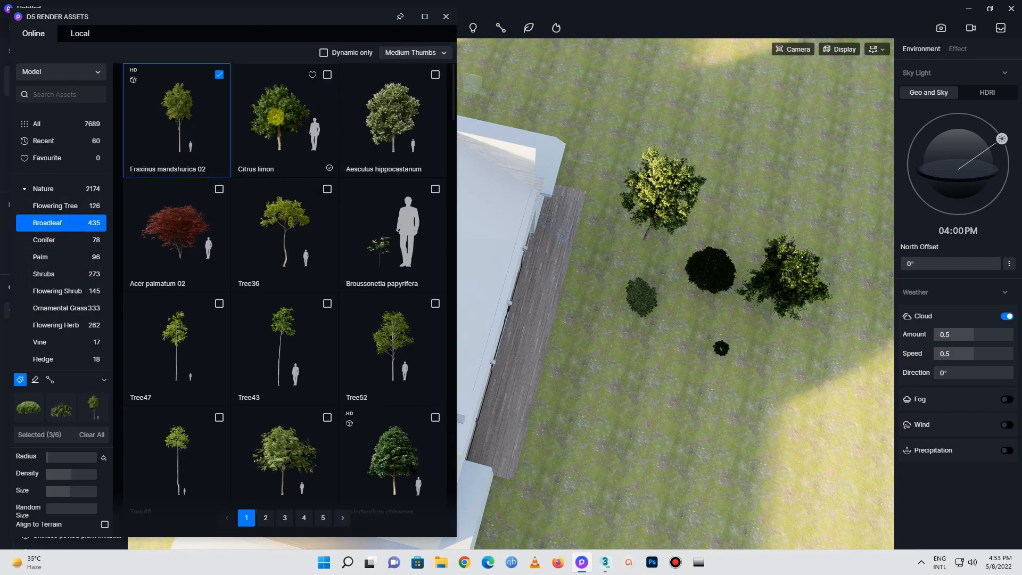
pyautogui.click(275, 116)
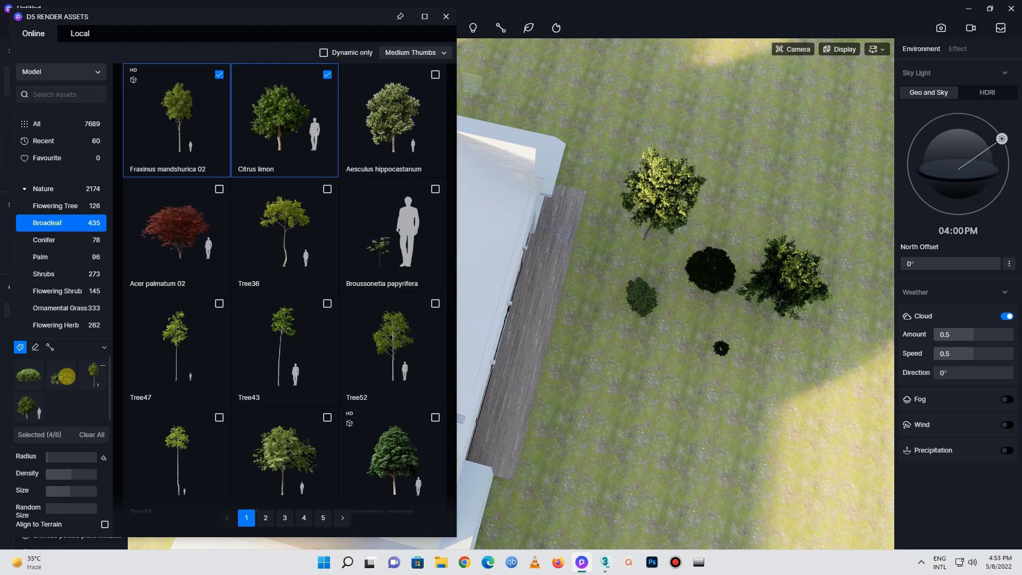
# Download the Liriodendron tulipifera tree from the Broadleaf models and add it to the brush selection
pyautogui.scroll(-2, 327, 357)
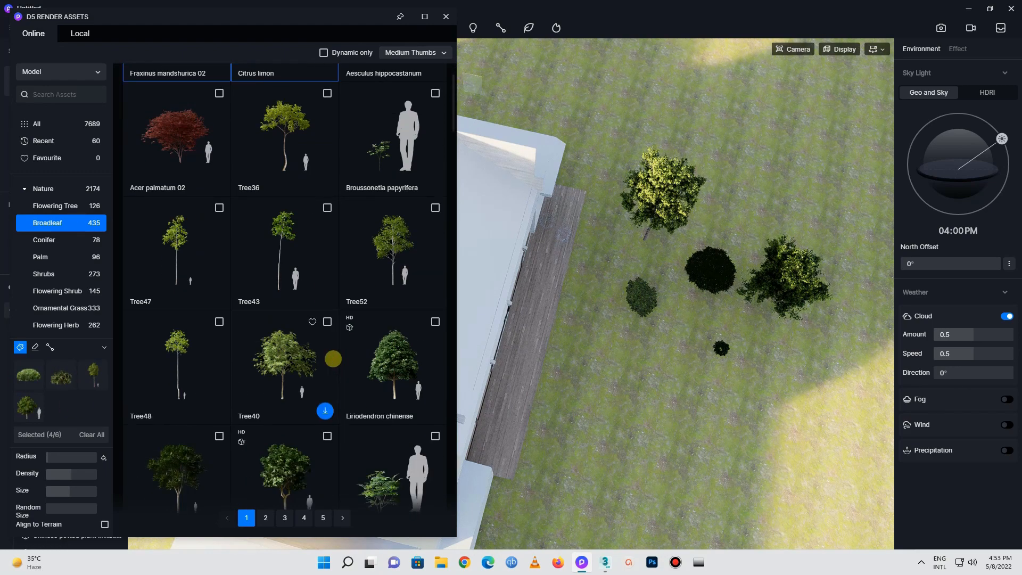
pyautogui.scroll(-3, 327, 357)
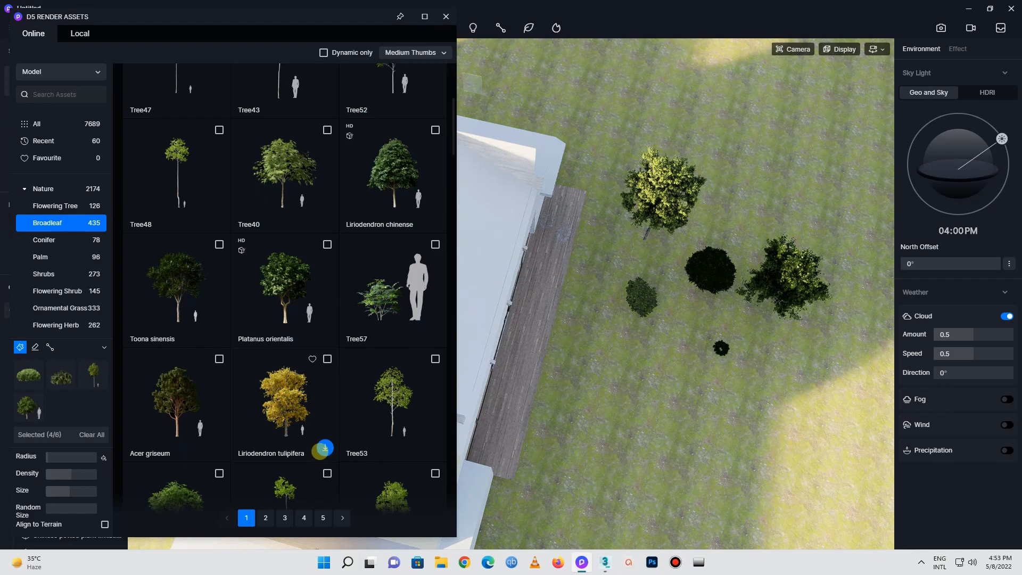
pyautogui.click(325, 447)
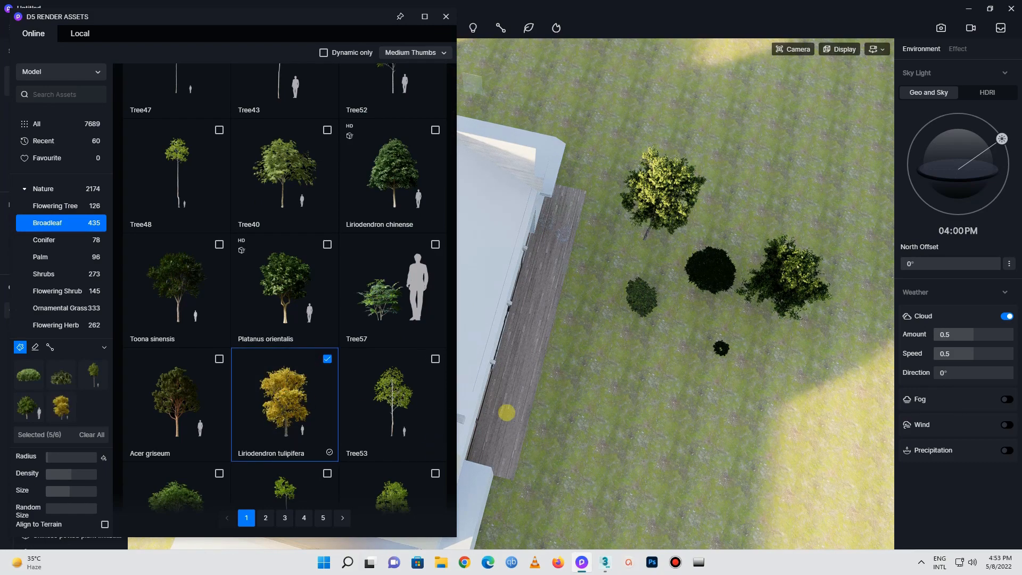
# Close the asset library and brush the selected trees and shrubs across the lawn beyond the deck and past the house's end
pyautogui.moveTo(622, 413); pyautogui.dragTo(745, 413, button='right')
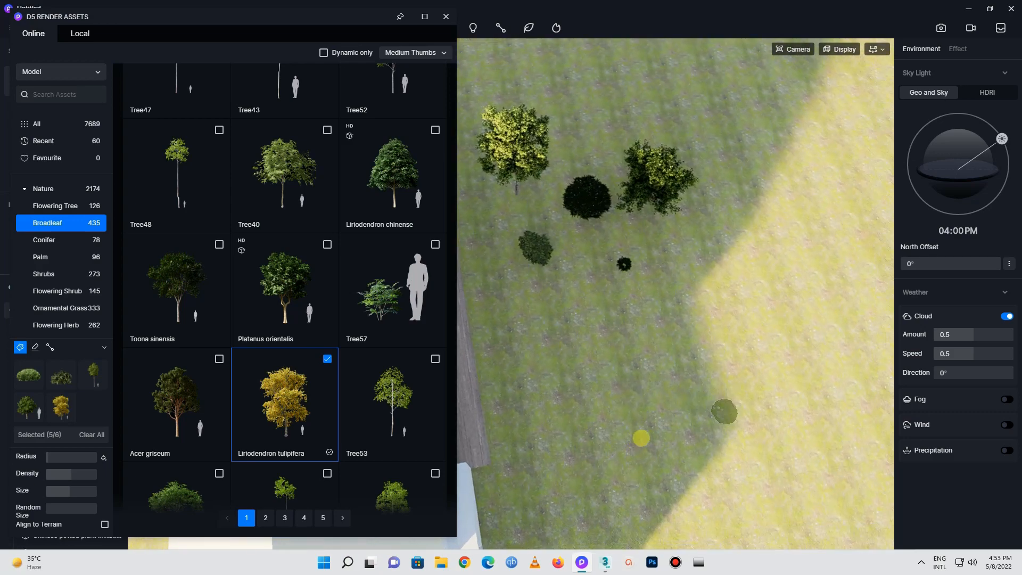
pyautogui.click(446, 17)
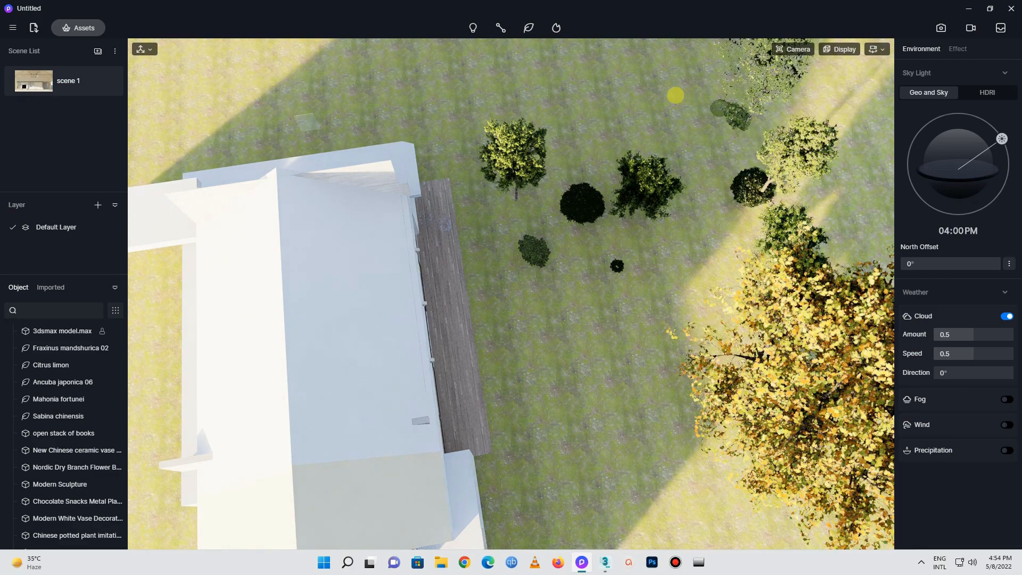
pyautogui.moveTo(555, 82); pyautogui.dragTo(537, 79)
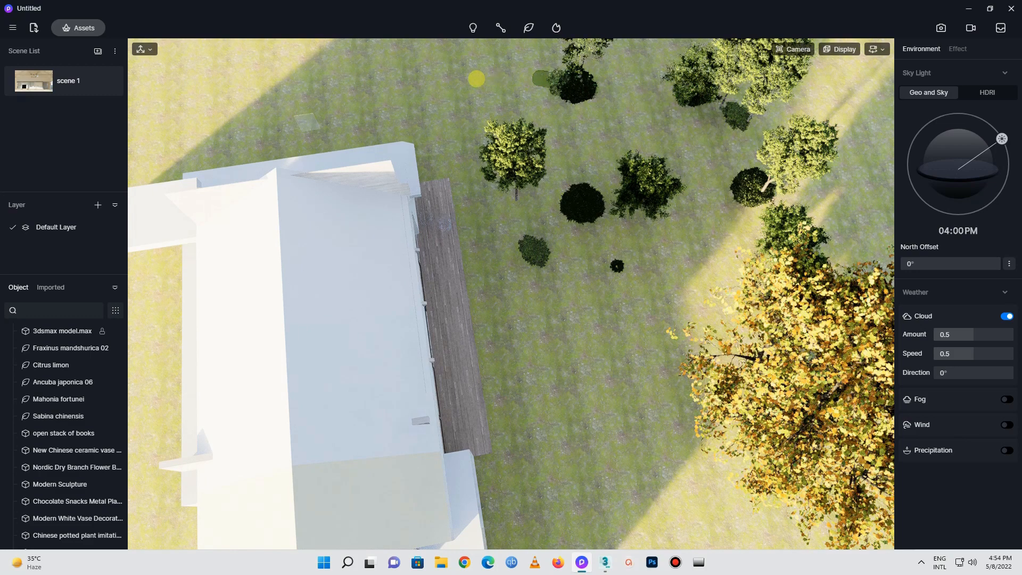
pyautogui.moveTo(453, 79)
pyautogui.mouseDown()
pyautogui.moveTo(438, 78)
pyautogui.moveTo(456, 95)
pyautogui.mouseUp()
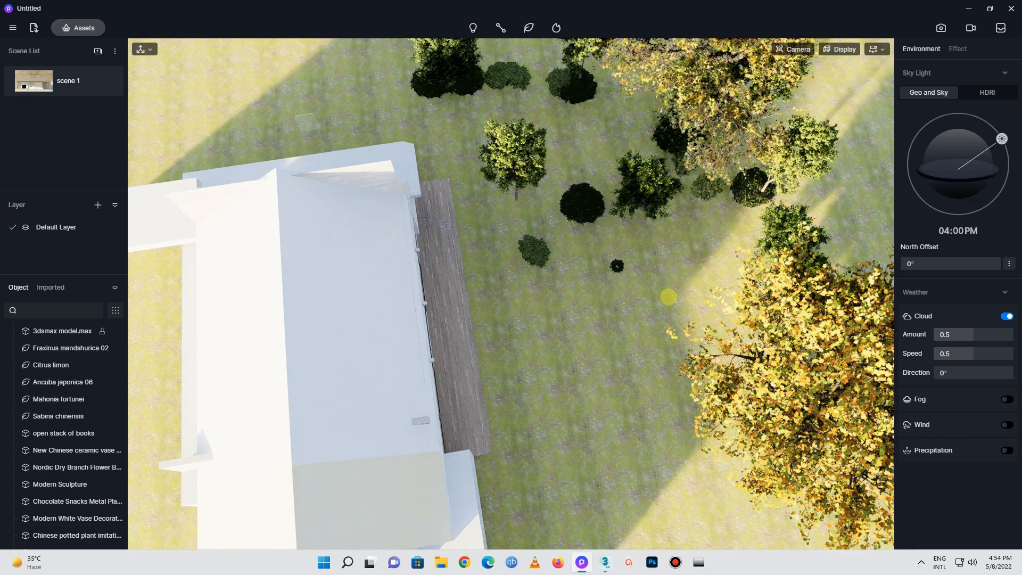
pyautogui.moveTo(670, 292); pyautogui.dragTo(661, 344)
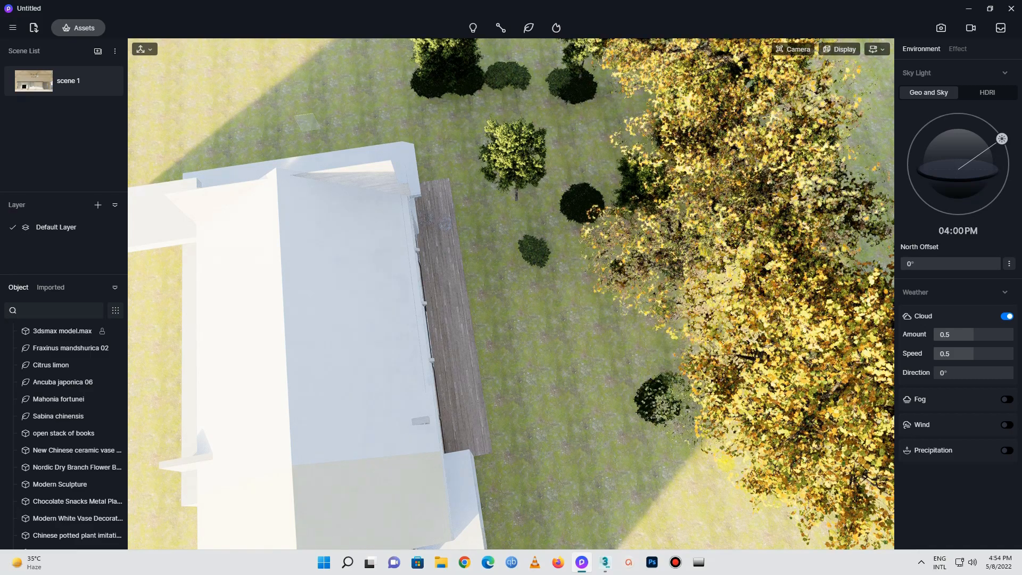
# Examine the brushed planting around the house from a wider overhead view and a tilted view
pyautogui.scroll(-1, 542, 362)
pyautogui.scroll(-1, 542, 358)
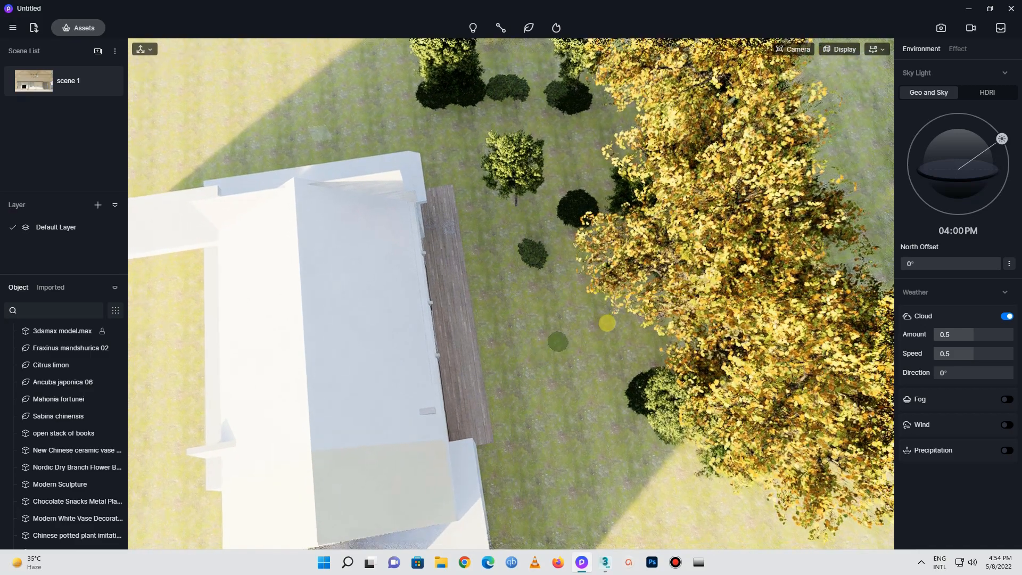
pyautogui.scroll(-2, 607, 322)
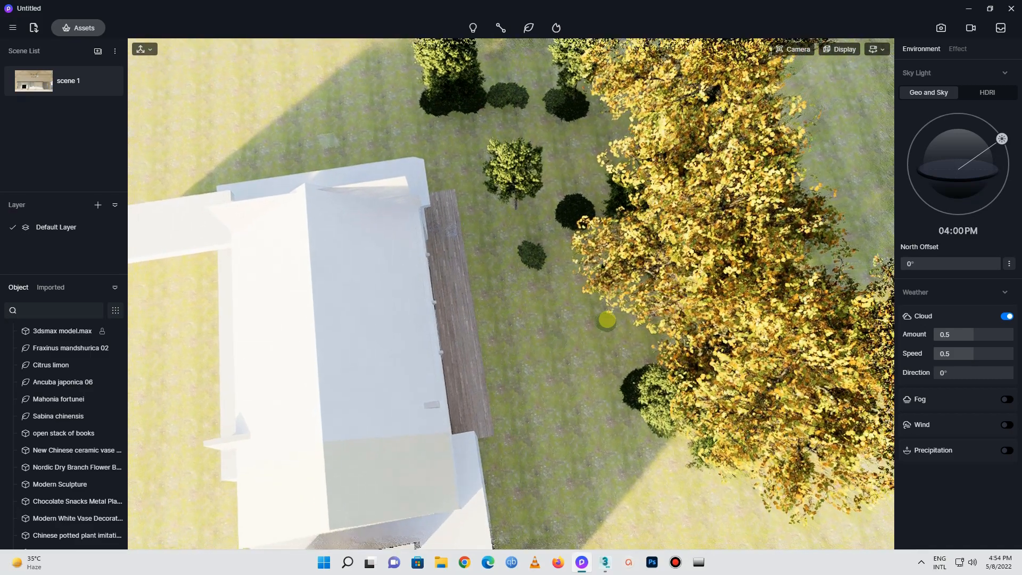
pyautogui.scroll(-1, 606, 320)
pyautogui.scroll(-2, 605, 319)
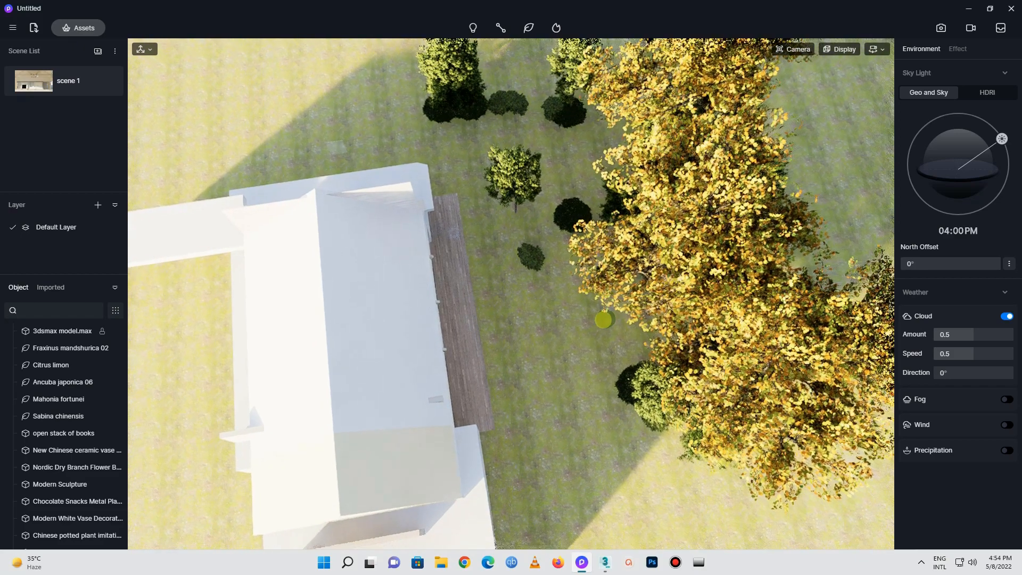
pyautogui.press('s')
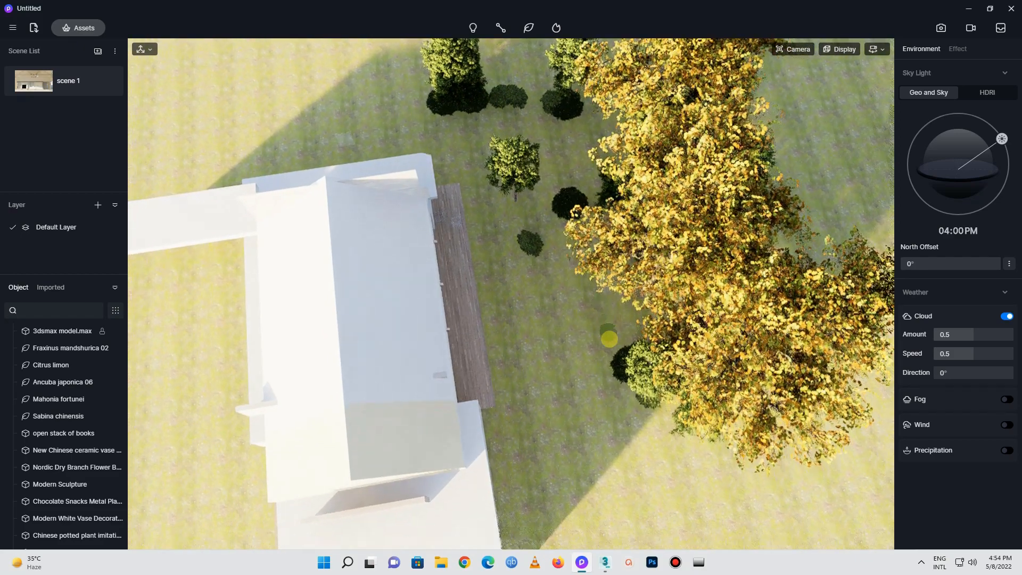
pyautogui.press('s')
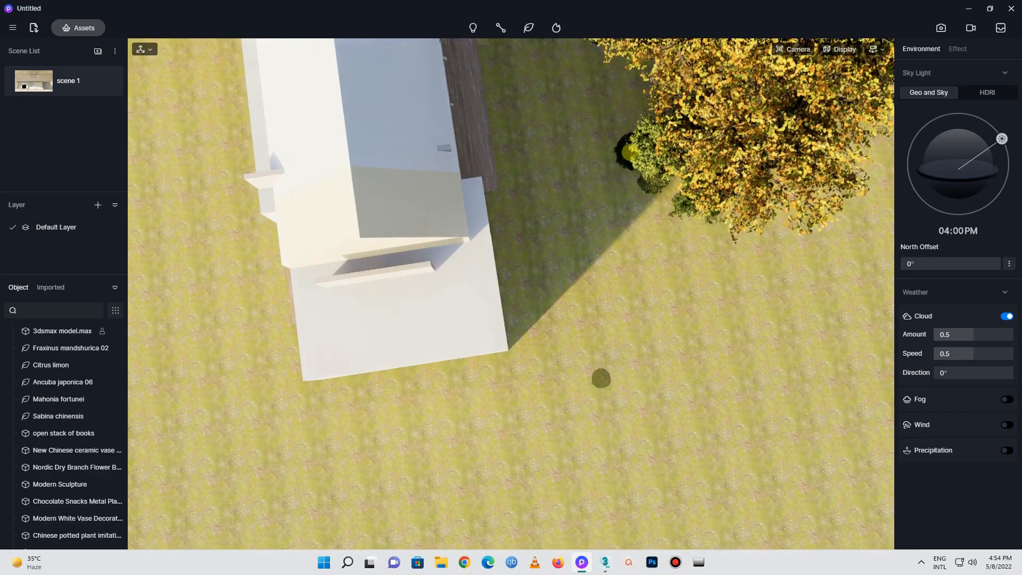
pyautogui.moveTo(600, 376); pyautogui.dragTo(732, 270, button='right')
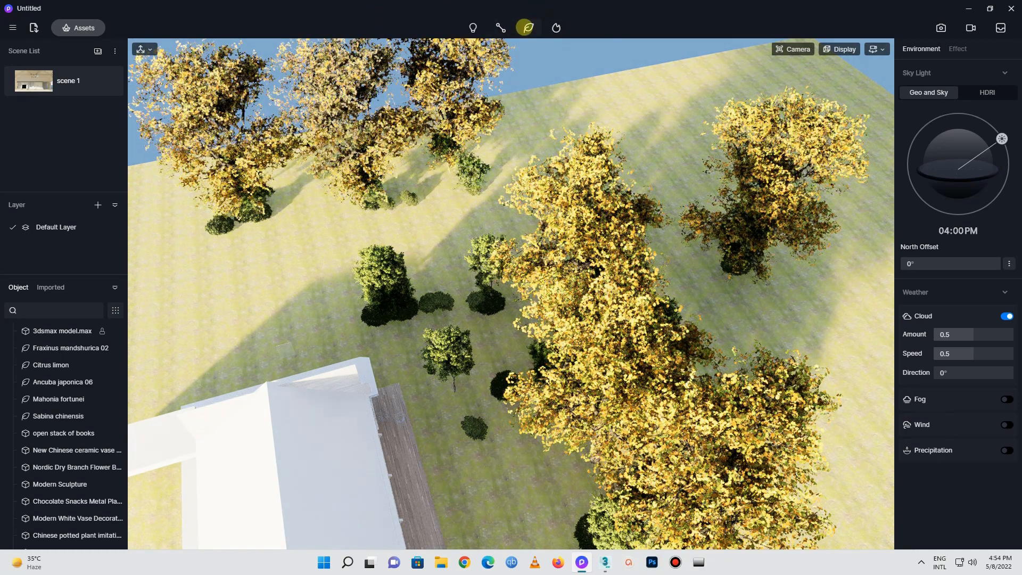
# Plant the five selected species along a vegetation path behind the brushed trees and set its number of items to 29
pyautogui.click(527, 27)
pyautogui.click(555, 85)
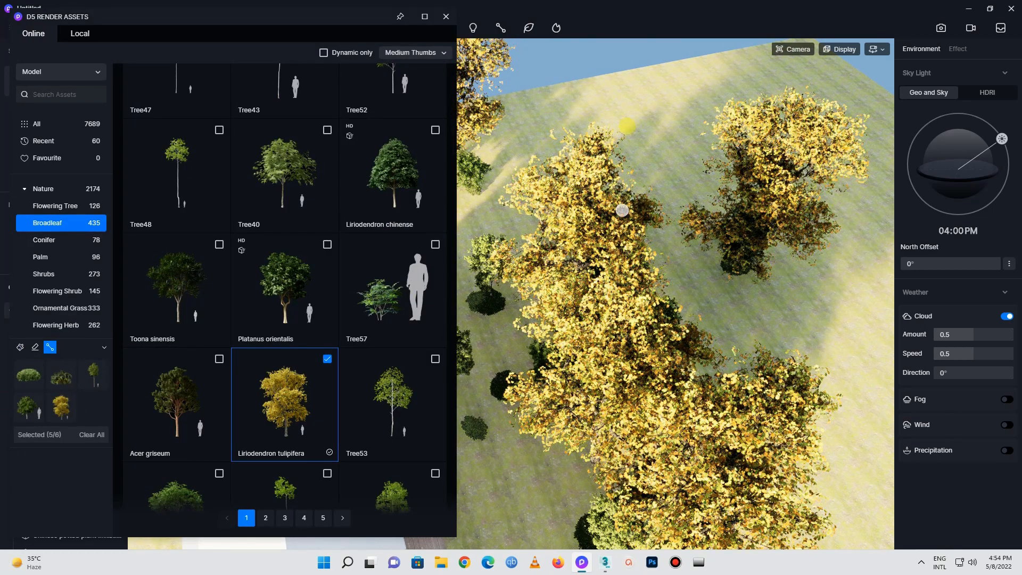
pyautogui.click(627, 125)
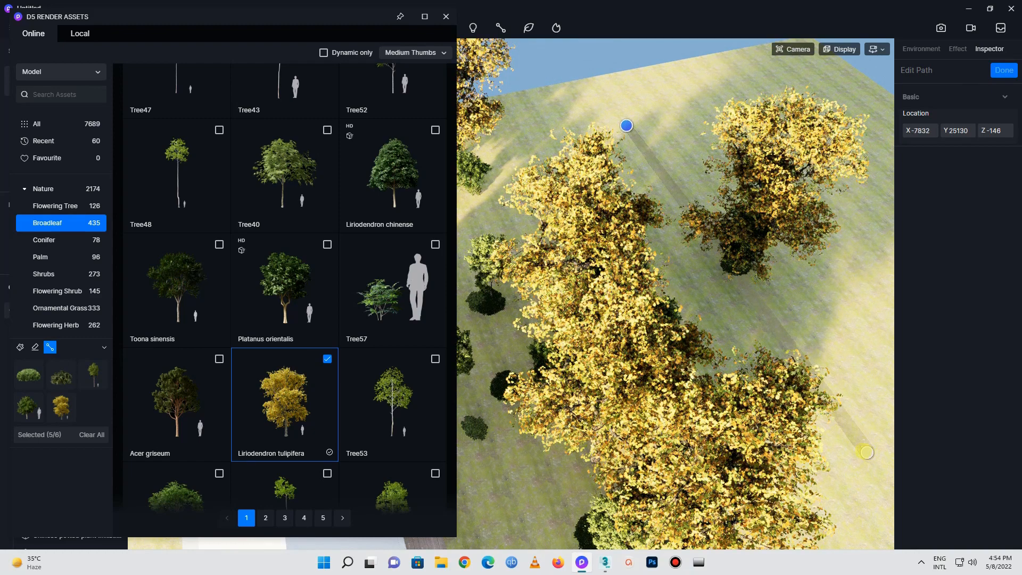
pyautogui.click(866, 451)
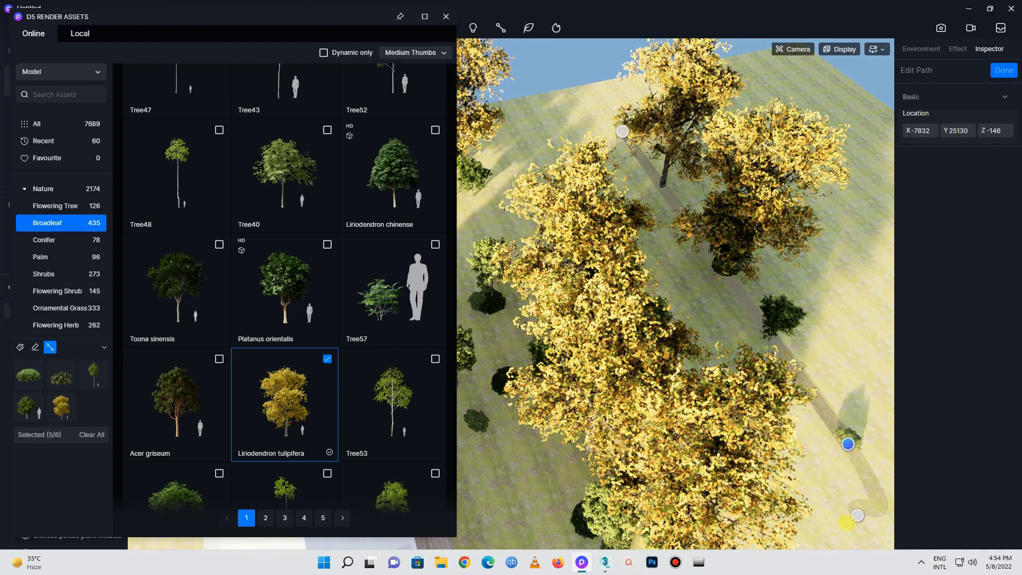
pyautogui.click(847, 525)
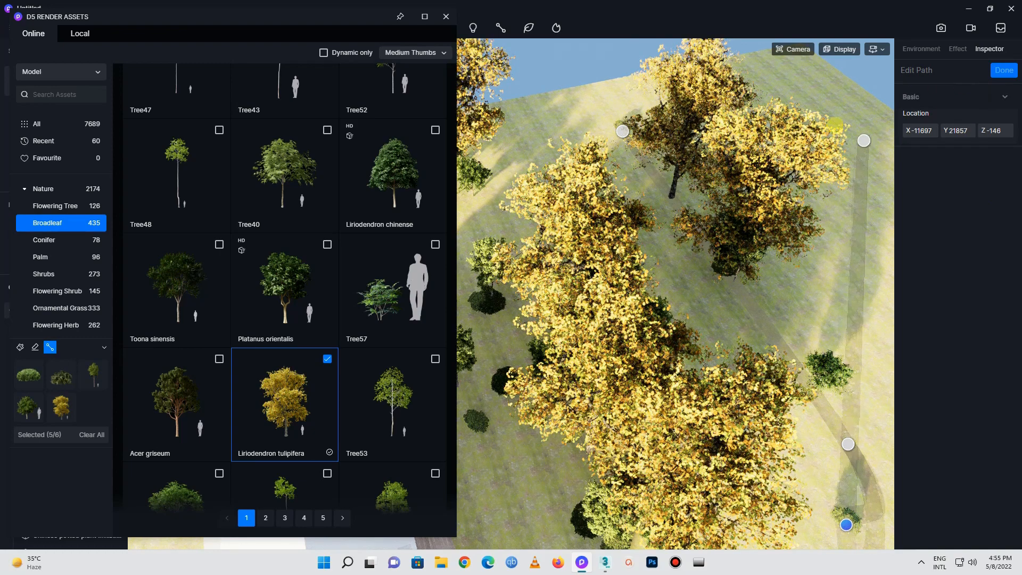
pyautogui.click(1003, 71)
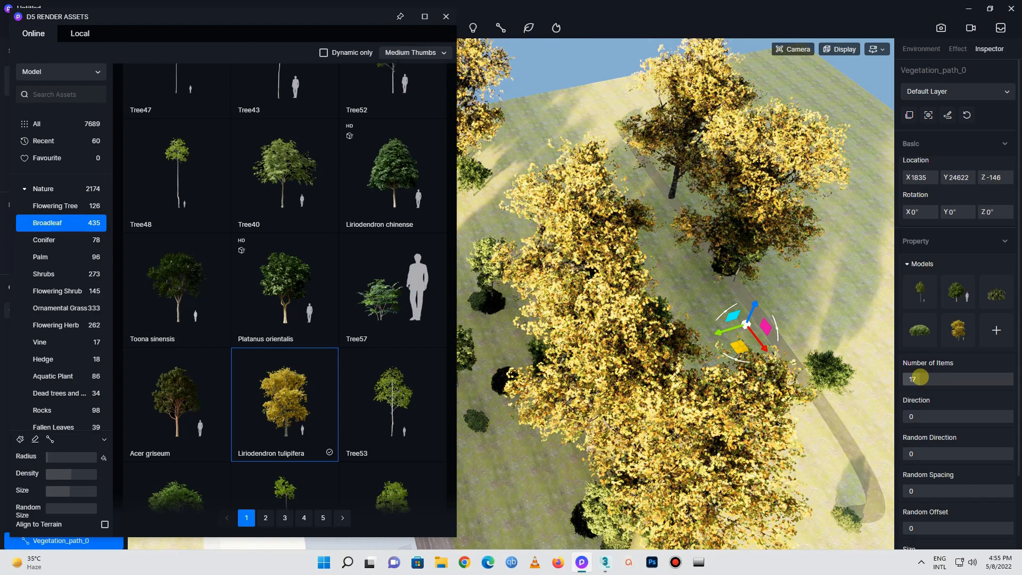
pyautogui.moveTo(920, 378); pyautogui.dragTo(931, 377)
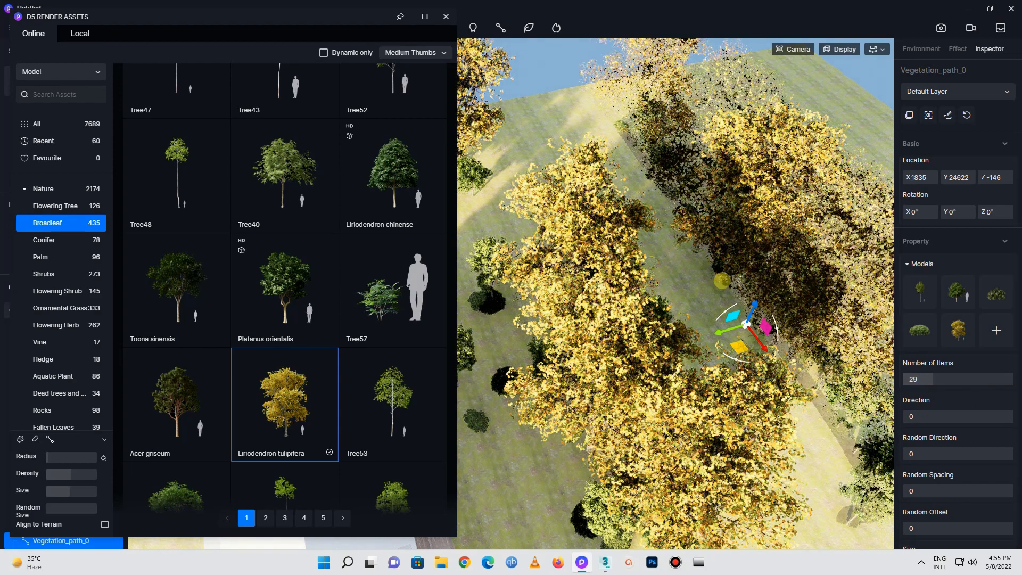
# Return to the vegetation Brush and remove Liriodendron tulipifera from its selected plants
pyautogui.moveTo(634, 314); pyautogui.dragTo(726, 321, button='right')
pyautogui.scroll(-1, 727, 320)
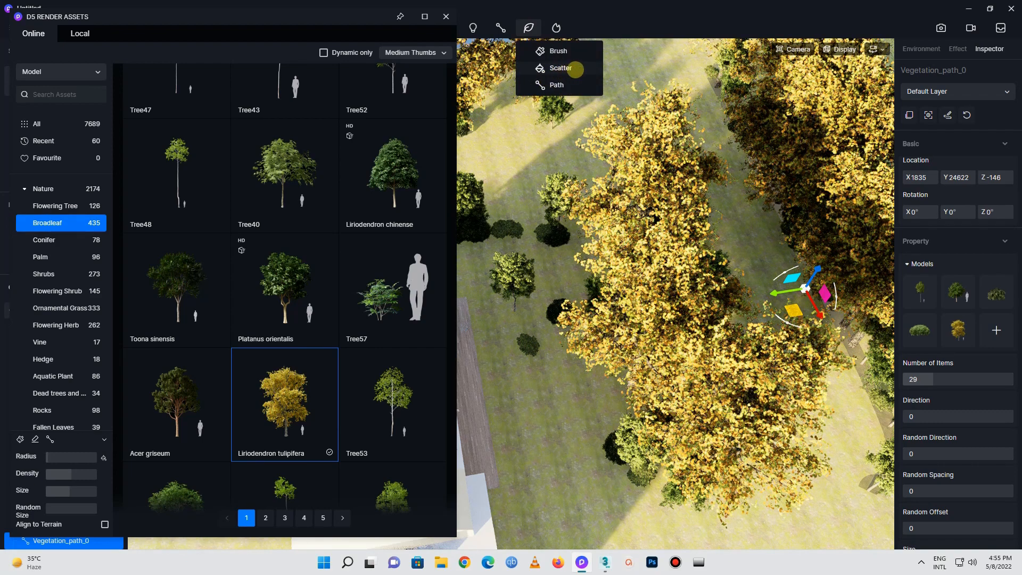
pyautogui.click(553, 50)
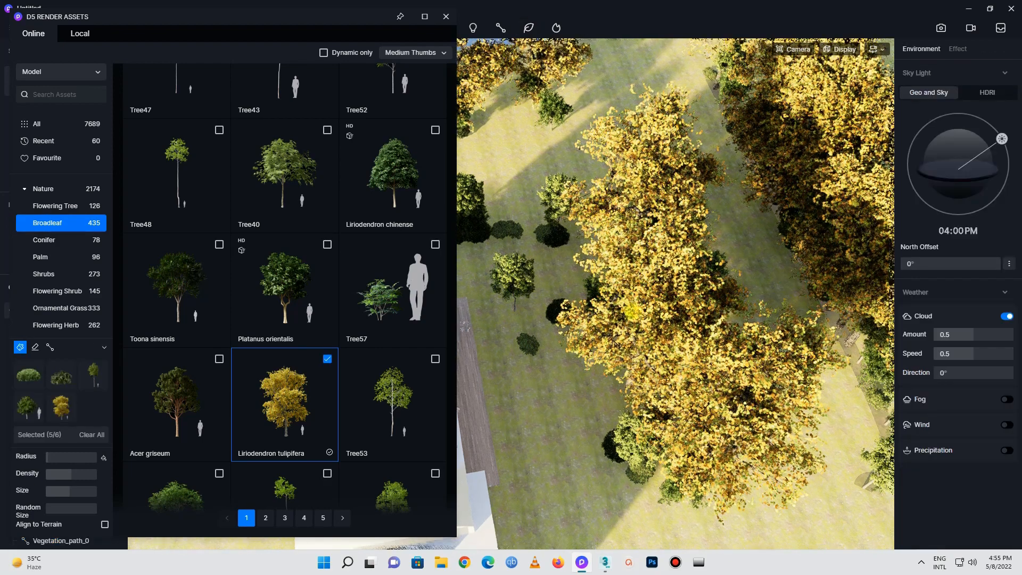
pyautogui.click(61, 406)
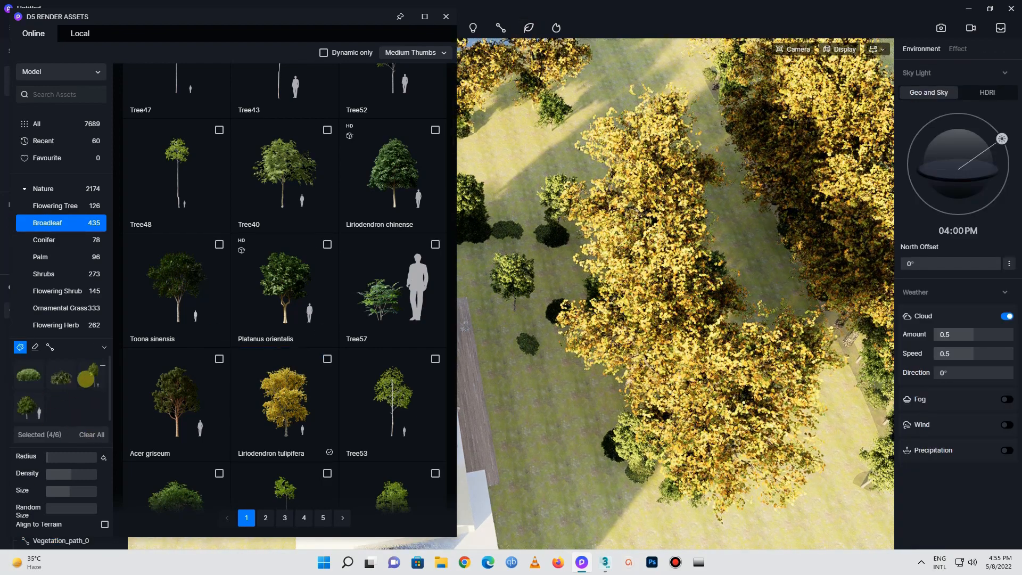
# Remove the third plant from the brush selection, brush the remaining three onto the lawn beyond the deck, and download Tree40
pyautogui.click(92, 374)
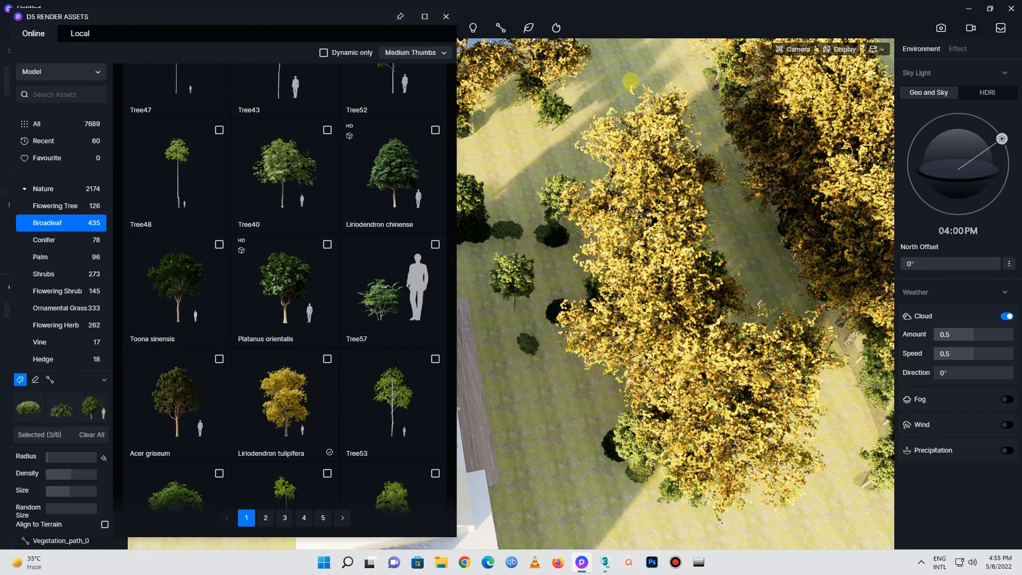
pyautogui.moveTo(657, 299); pyautogui.dragTo(615, 217, button='right')
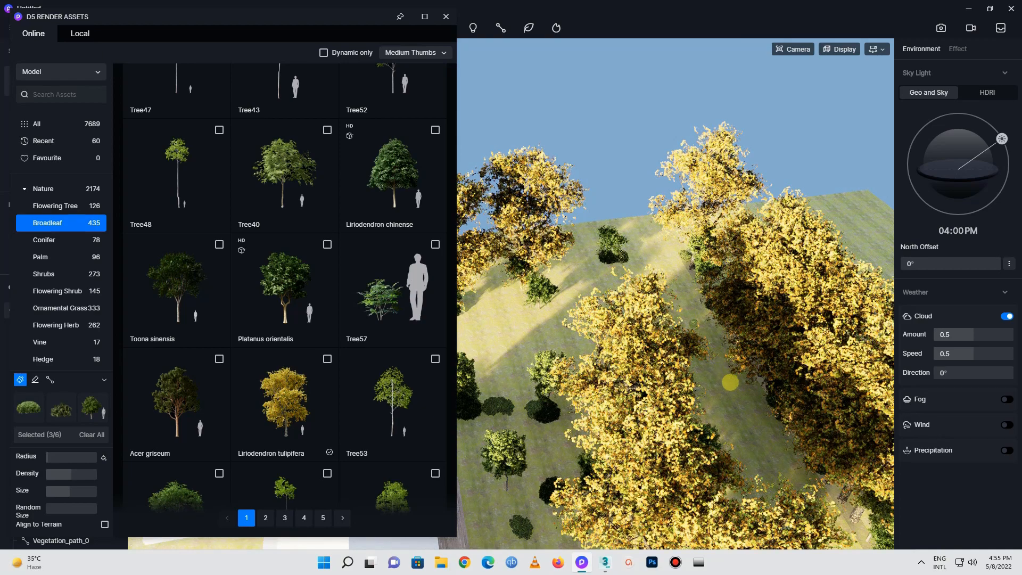
pyautogui.click(537, 339)
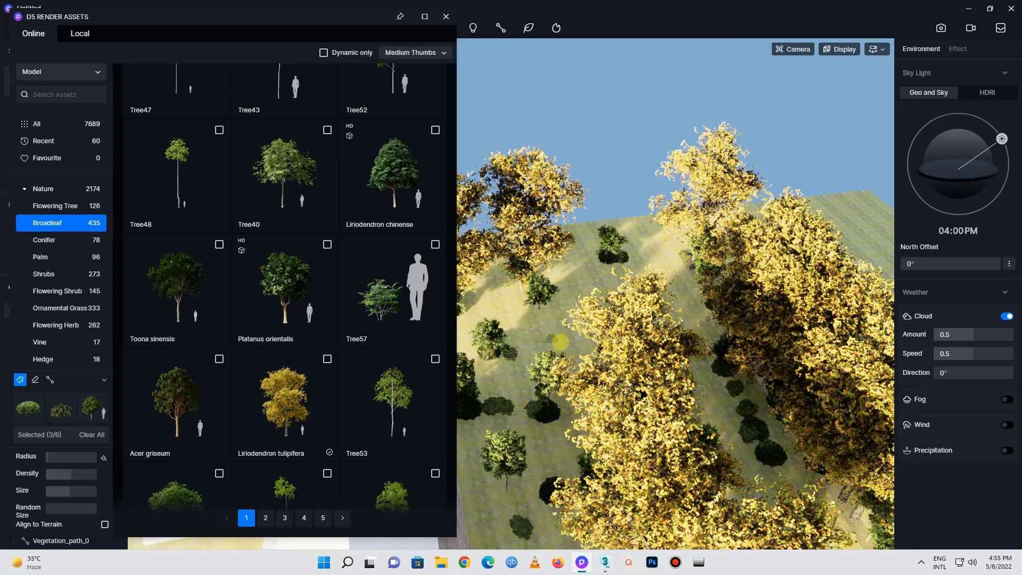
pyautogui.click(559, 342)
pyautogui.scroll(3, 324, 397)
pyautogui.click(285, 330)
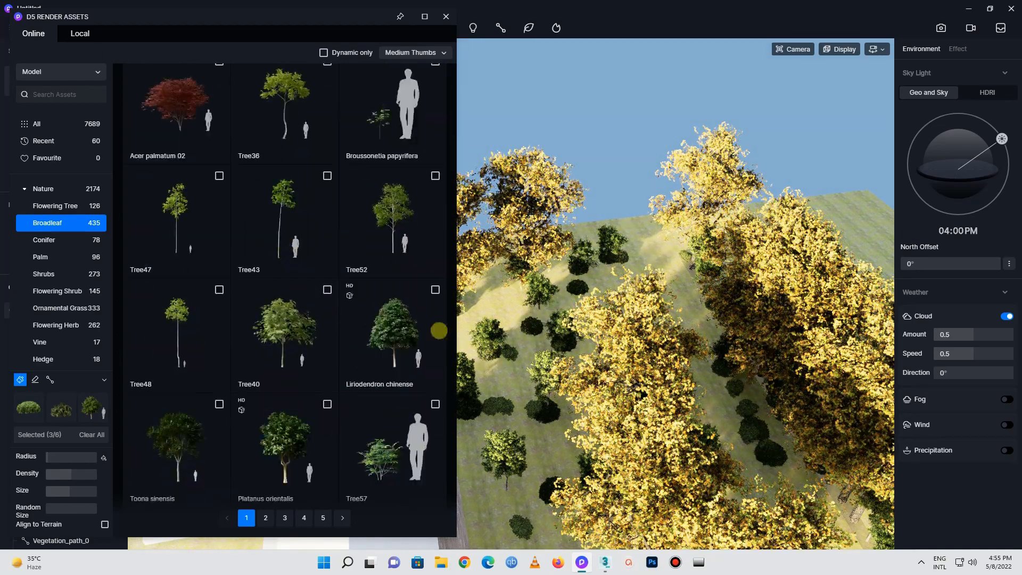
pyautogui.click(656, 262)
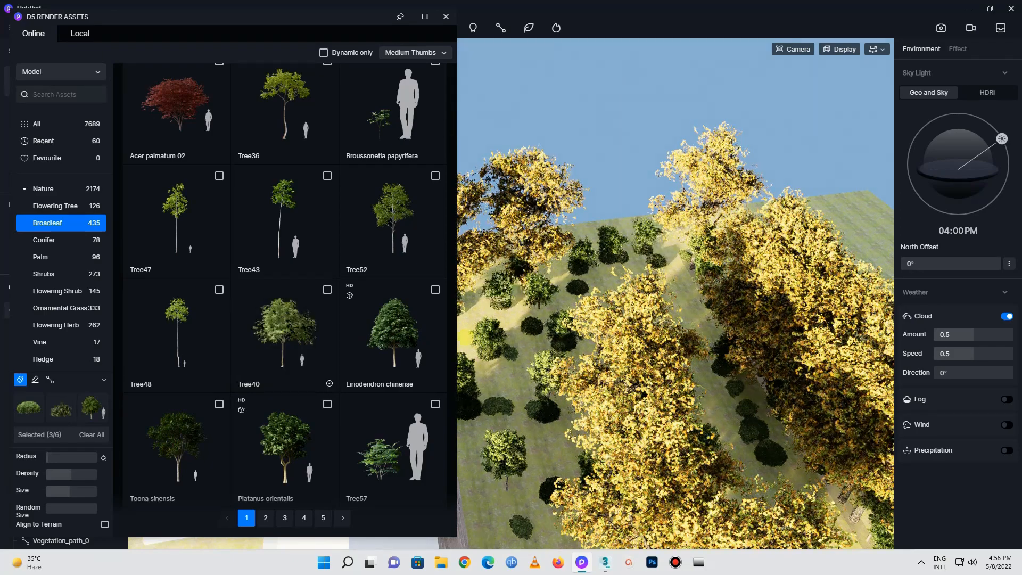
# Brush the three selected trees and shrubs across the lawn on the opposite side of the house
pyautogui.moveTo(464, 337); pyautogui.dragTo(410, 392, button='right')
pyautogui.scroll(-5, 495, 361)
pyautogui.moveTo(499, 358)
pyautogui.mouseDown()
pyautogui.moveTo(633, 258)
pyautogui.moveTo(558, 376)
pyautogui.moveTo(521, 215)
pyautogui.moveTo(711, 250)
pyautogui.moveTo(697, 173)
pyautogui.mouseUp()
pyautogui.click(69, 31)
# Add Liriodendron tulipifera, Tree35 and Acer palmatum 01 to the brush selection and download the red-leaved Acer palmatum
pyautogui.scroll(10, 189, 360)
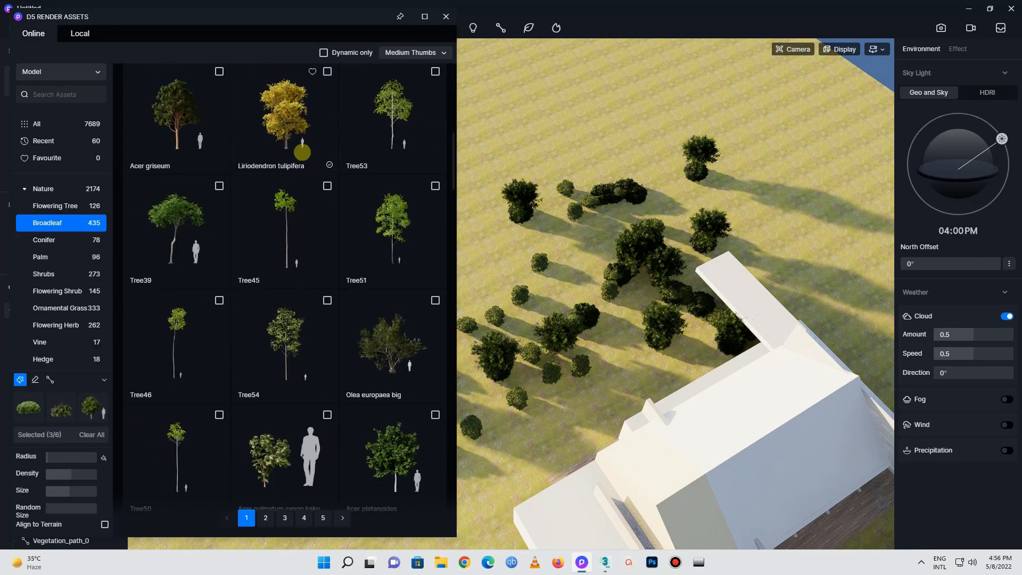
pyautogui.click(302, 153)
pyautogui.scroll(-11, 253, 415)
pyautogui.click(276, 340)
pyautogui.click(174, 98)
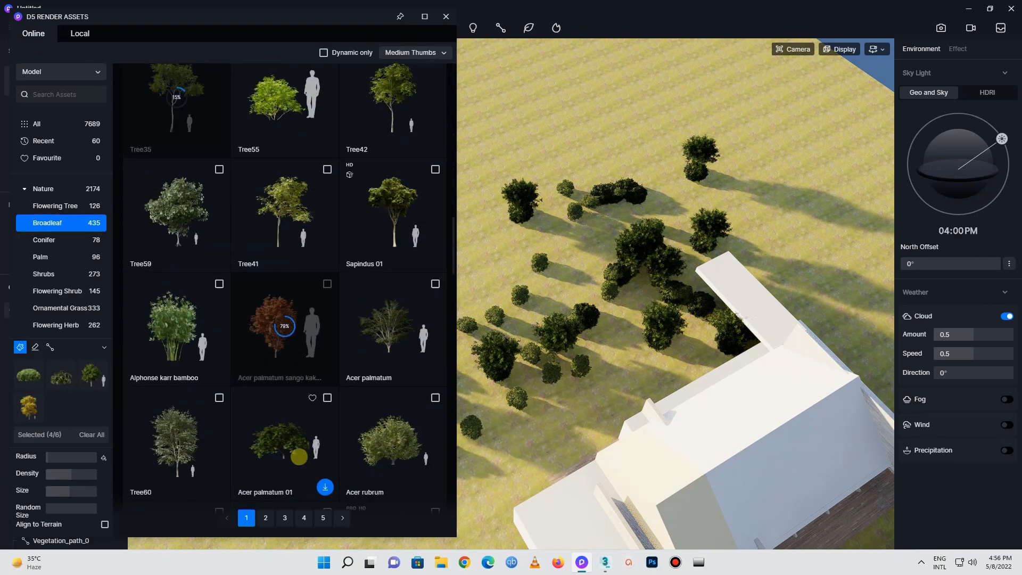
pyautogui.click(299, 456)
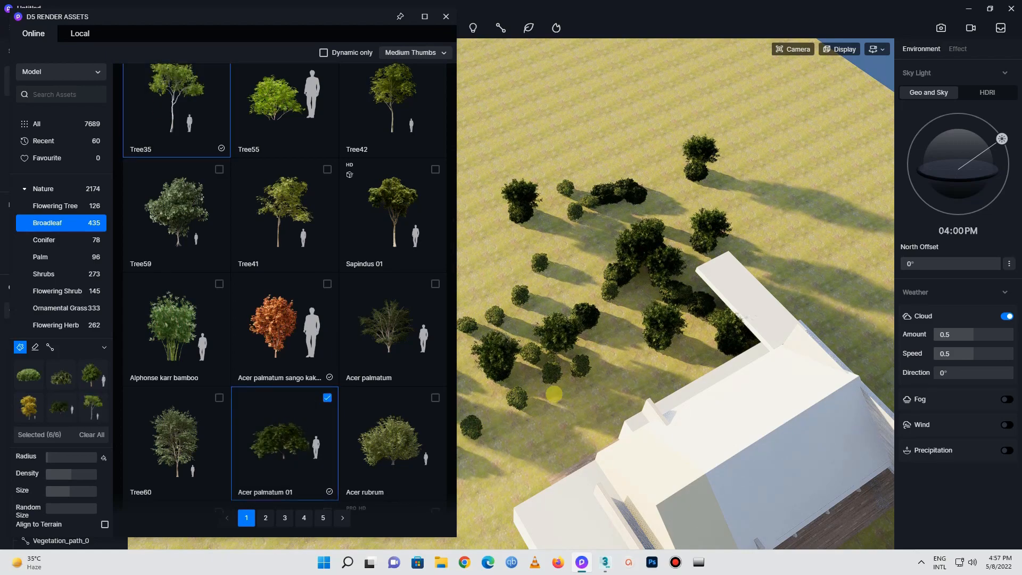
# Brush the six selected species among the small trees and shrubs on the side of the house away from the deck
pyautogui.click(628, 388)
pyautogui.moveTo(660, 340); pyautogui.dragTo(622, 330, button='right')
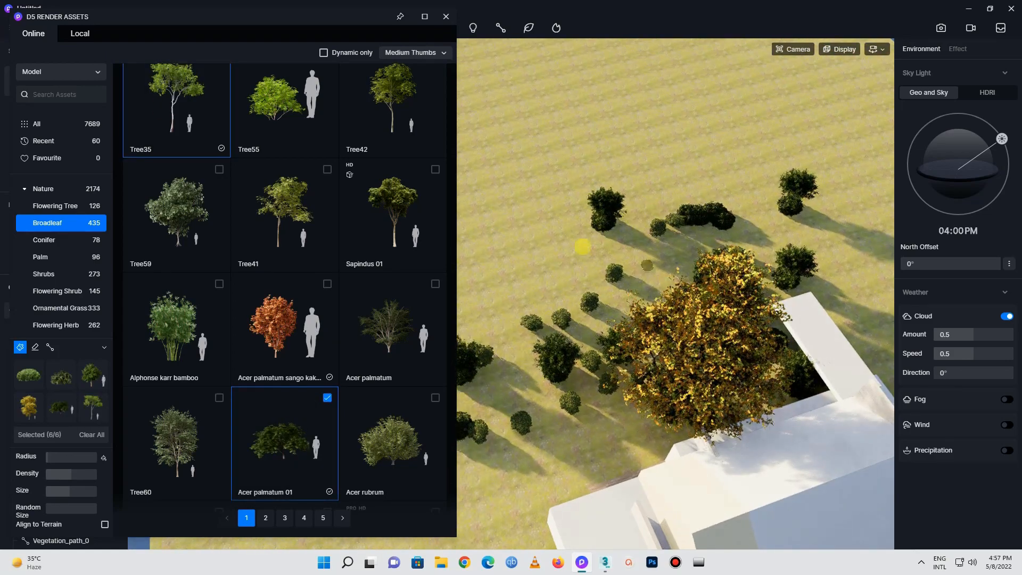
pyautogui.click(626, 247)
pyautogui.moveTo(777, 290); pyautogui.dragTo(735, 299, button='right')
pyautogui.moveTo(647, 336)
pyautogui.mouseDown()
pyautogui.moveTo(714, 149)
pyautogui.moveTo(596, 417)
pyautogui.mouseUp()
# Brush more of the six selected species around the yellow trees on the lawn beyond the deck
pyautogui.moveTo(745, 426)
pyautogui.mouseDown(button='right')
pyautogui.moveTo(992, 456)
pyautogui.moveTo(817, 450)
pyautogui.mouseUp(button='right')
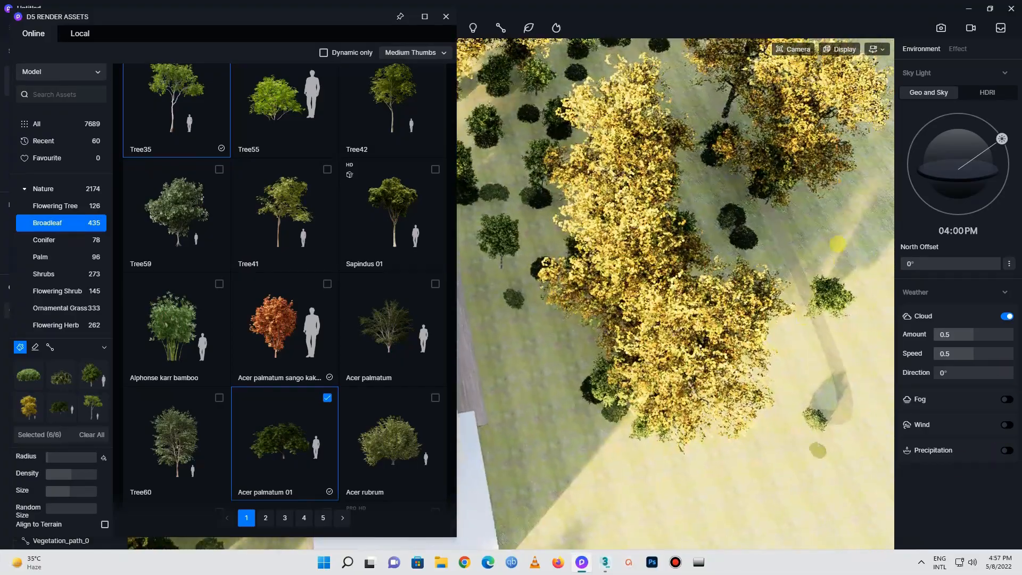
pyautogui.moveTo(743, 426); pyautogui.dragTo(783, 251, button='right')
pyautogui.moveTo(798, 351)
pyautogui.mouseDown()
pyautogui.moveTo(616, 347)
pyautogui.moveTo(814, 341)
pyautogui.moveTo(857, 516)
pyautogui.mouseUp()
pyautogui.scroll(-1, 814, 341)
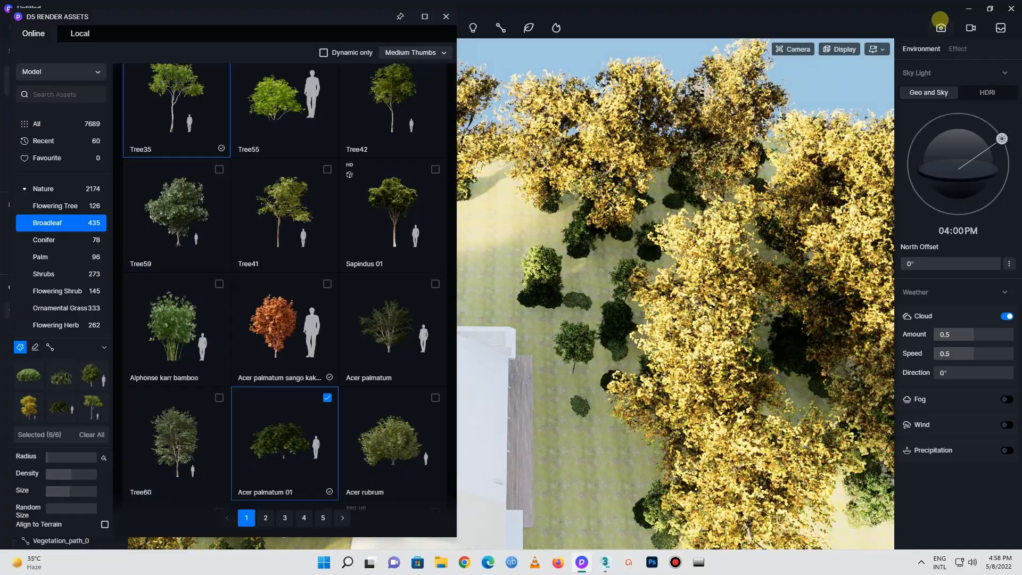
# Recall scene 1 in image render mode and examine the outdoor trees up close
pyautogui.click(941, 28)
pyautogui.click(65, 80)
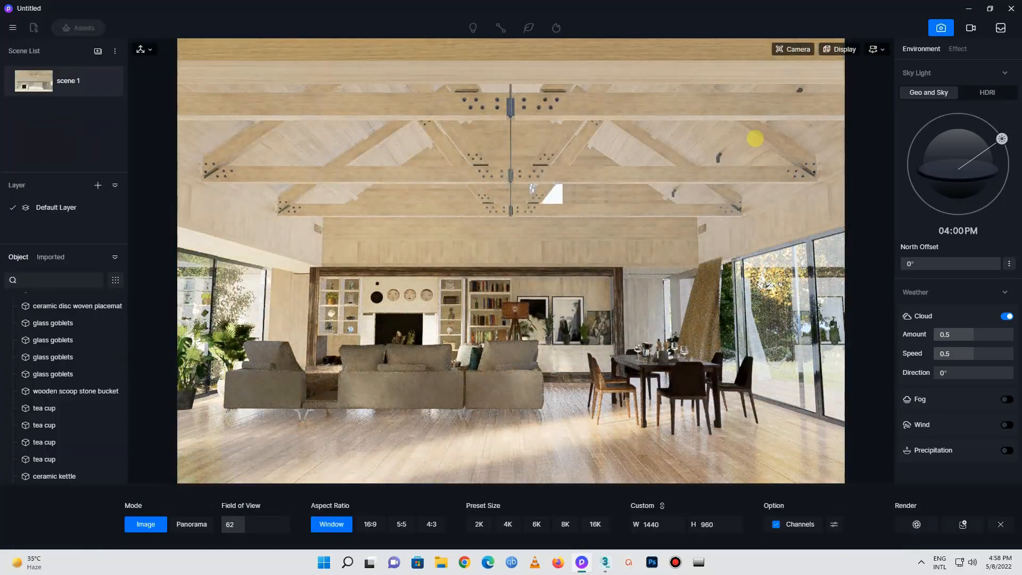
pyautogui.moveTo(612, 266); pyautogui.dragTo(508, 444, button='right')
pyautogui.press('w')
pyautogui.press('w')
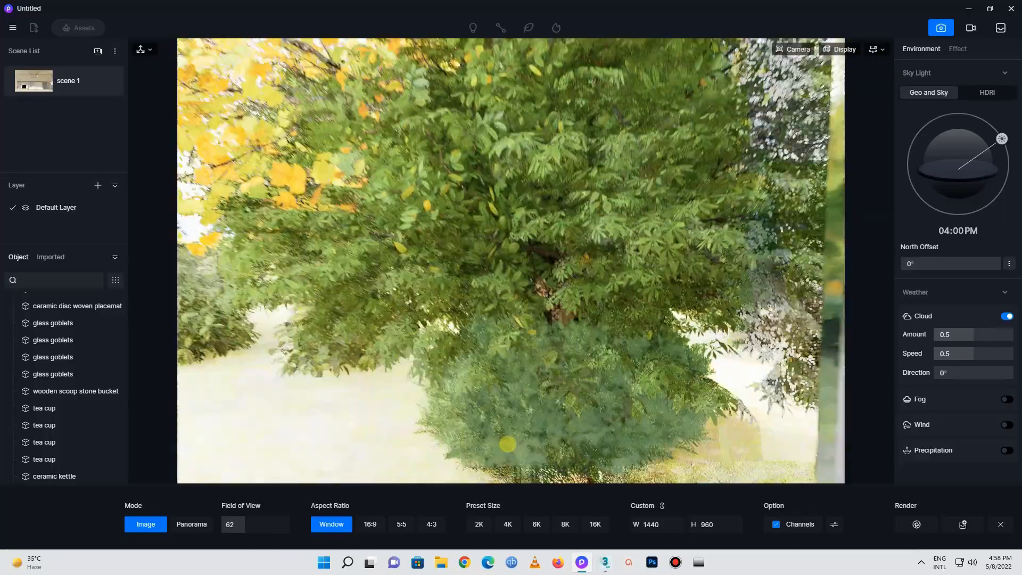
pyautogui.click(563, 360)
pyautogui.scroll(3, 401, 294)
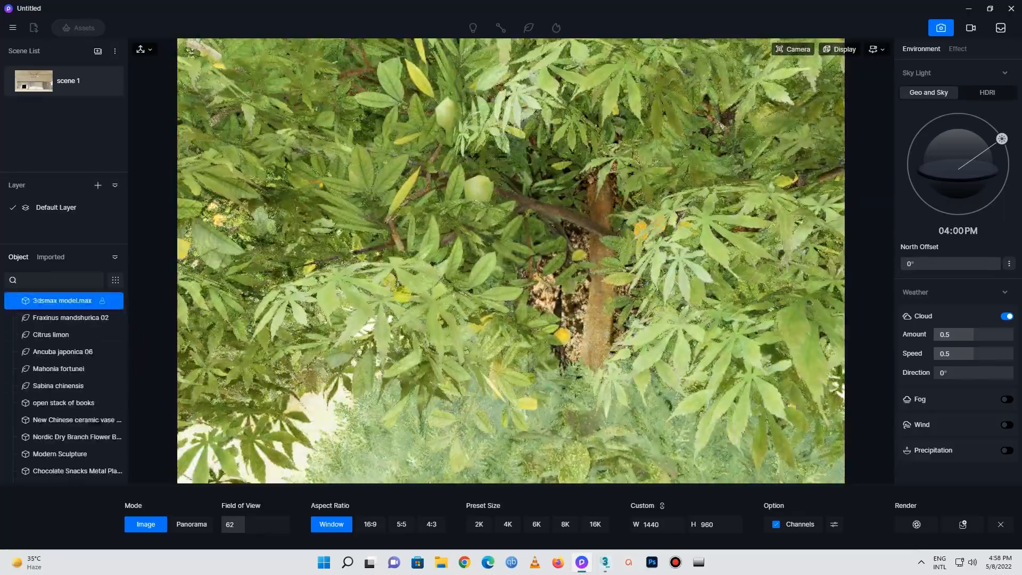
pyautogui.scroll(3, 401, 294)
pyautogui.moveTo(596, 314); pyautogui.dragTo(790, 292, button='right')
pyautogui.moveTo(737, 328); pyautogui.dragTo(700, 343, button='right')
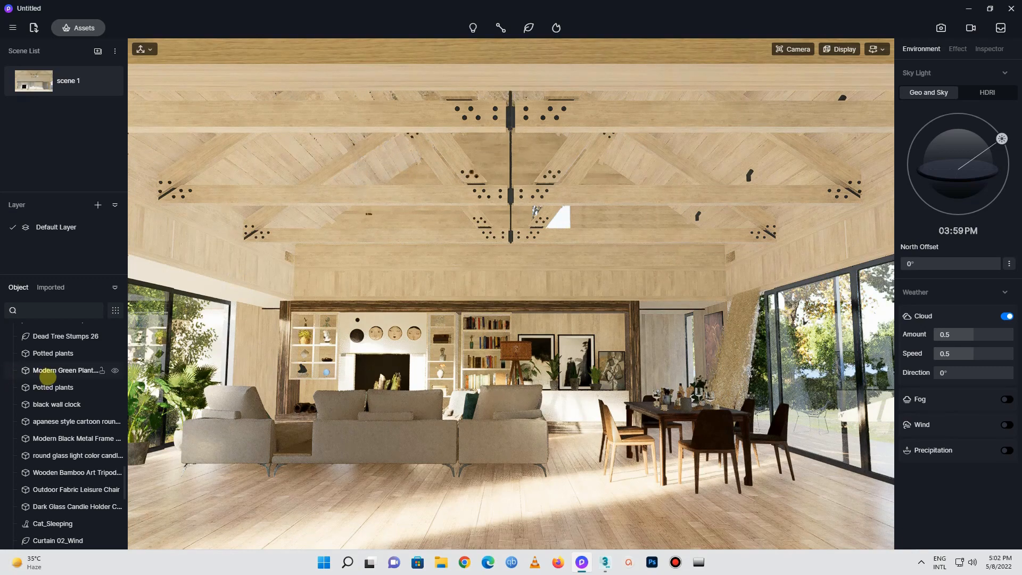
# Enter image render mode, set the aspect ratio to 16:9, and switch the camera to two-point perspective
pyautogui.click(940, 28)
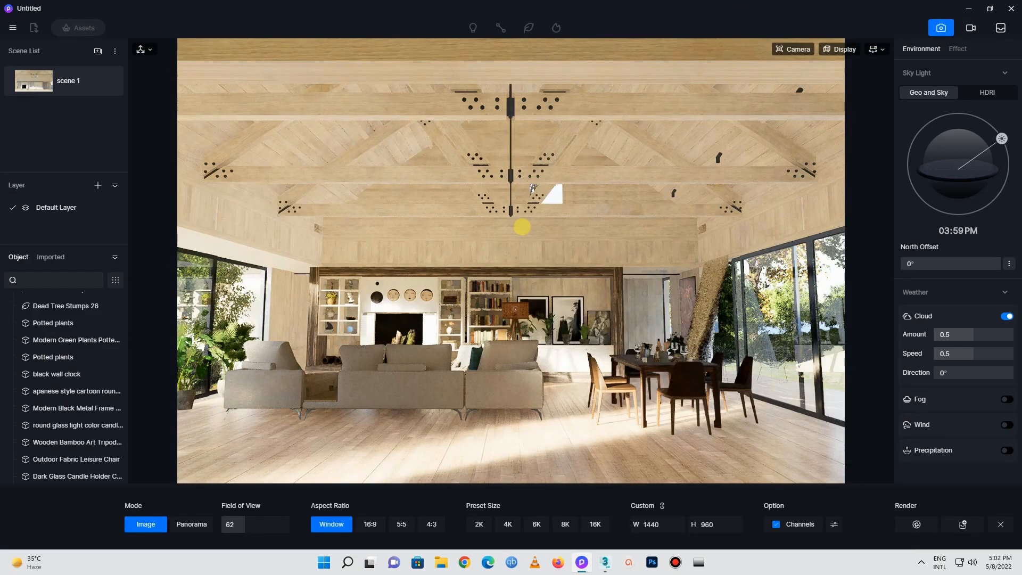
pyautogui.click(368, 524)
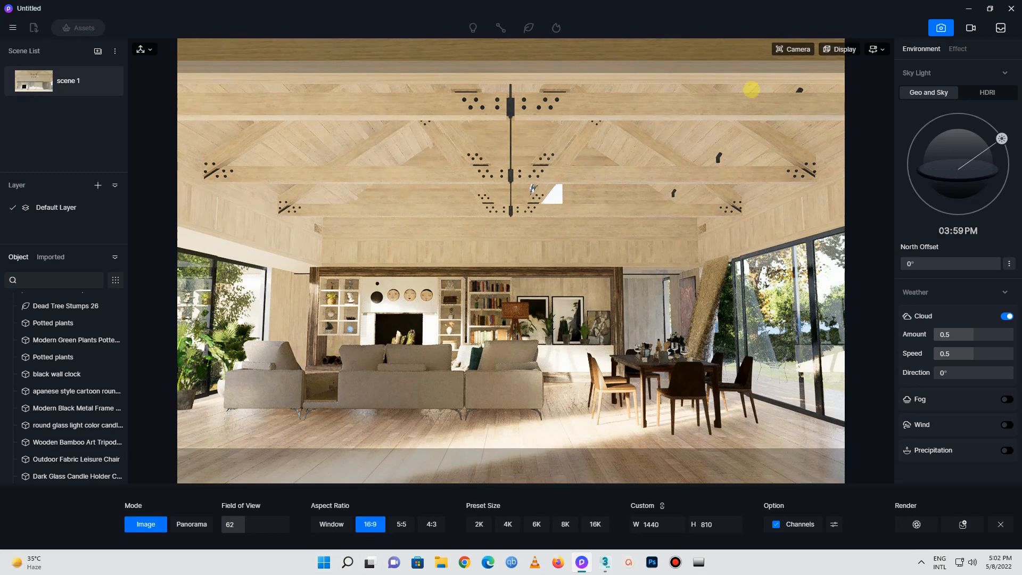
pyautogui.click(793, 49)
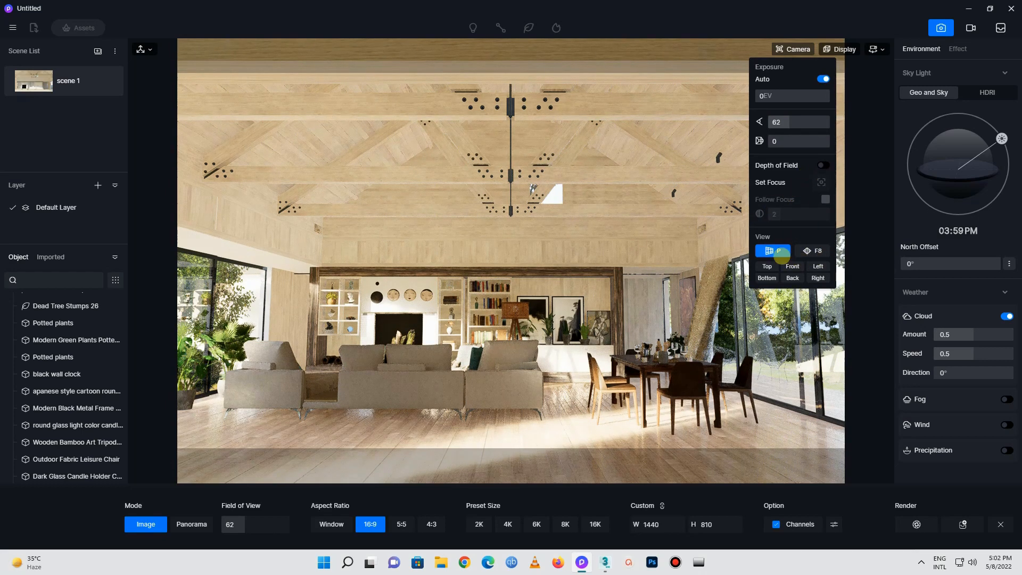
pyautogui.click(814, 250)
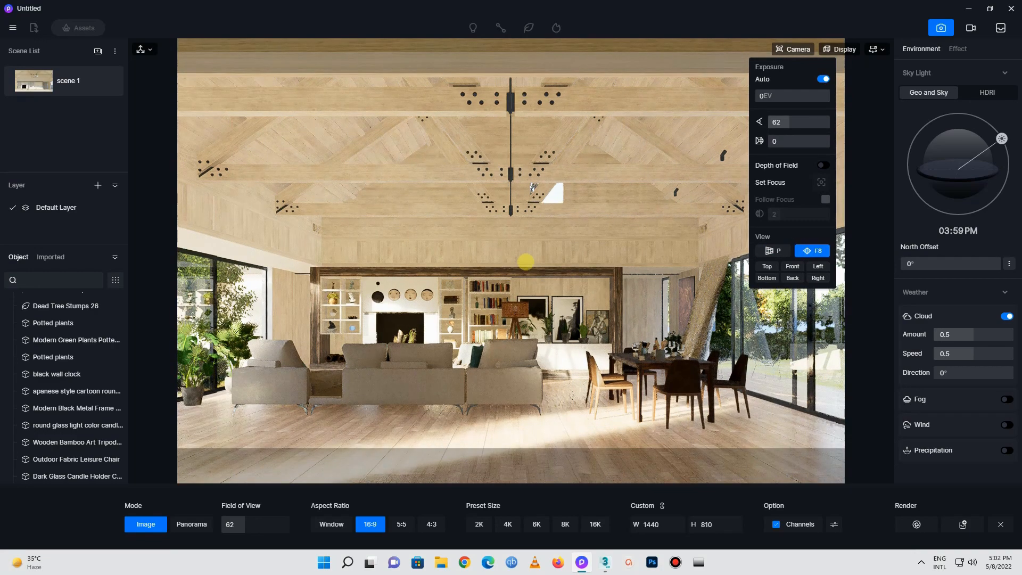
# Reframe the living room slightly closer and fine-tune the camera height
pyautogui.scroll(1, 482, 240)
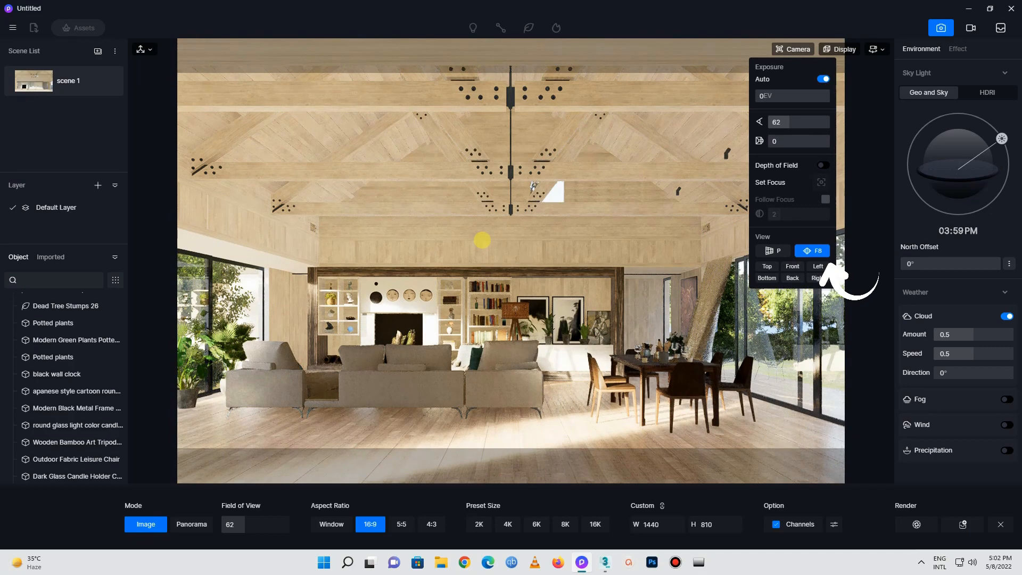
pyautogui.press('e')
pyautogui.press('q')
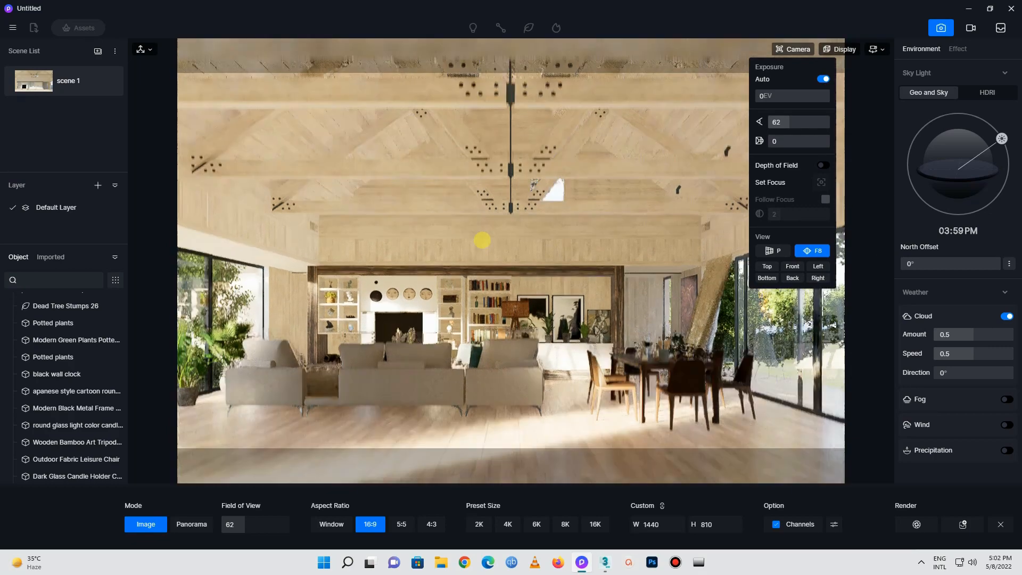
pyautogui.press('e')
pyautogui.press('q')
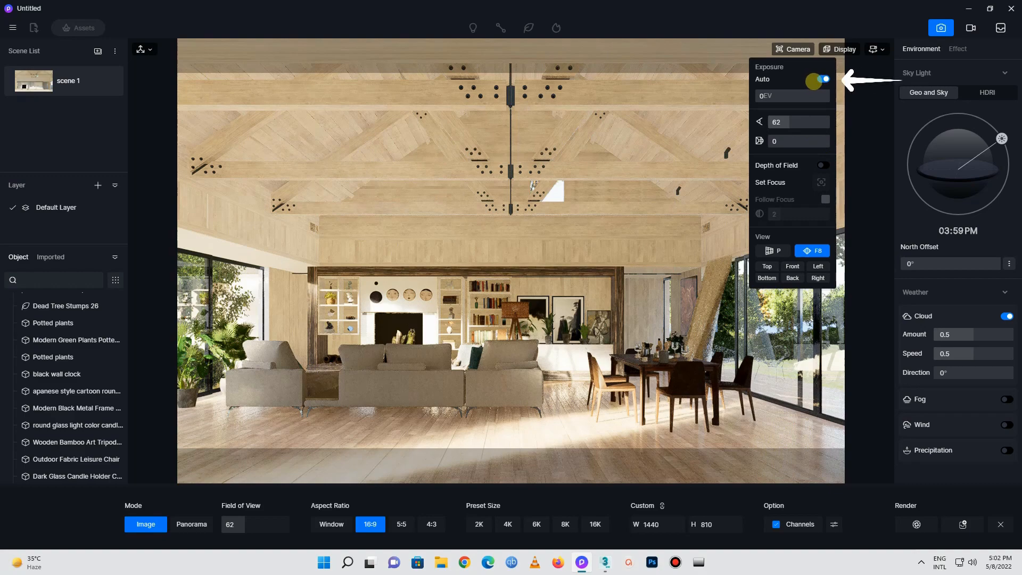
# Turn off automatic exposure, set the sun time to 04:09 PM, and show the effect settings
pyautogui.click(819, 79)
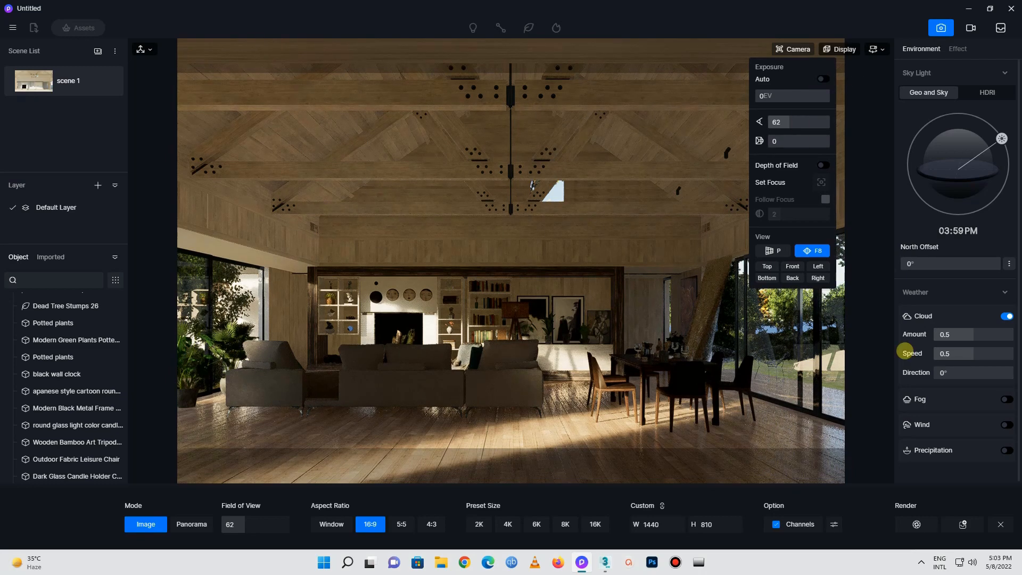
pyautogui.moveTo(1001, 138)
pyautogui.mouseDown()
pyautogui.moveTo(997, 130)
pyautogui.moveTo(1009, 131)
pyautogui.moveTo(1003, 140)
pyautogui.mouseUp()
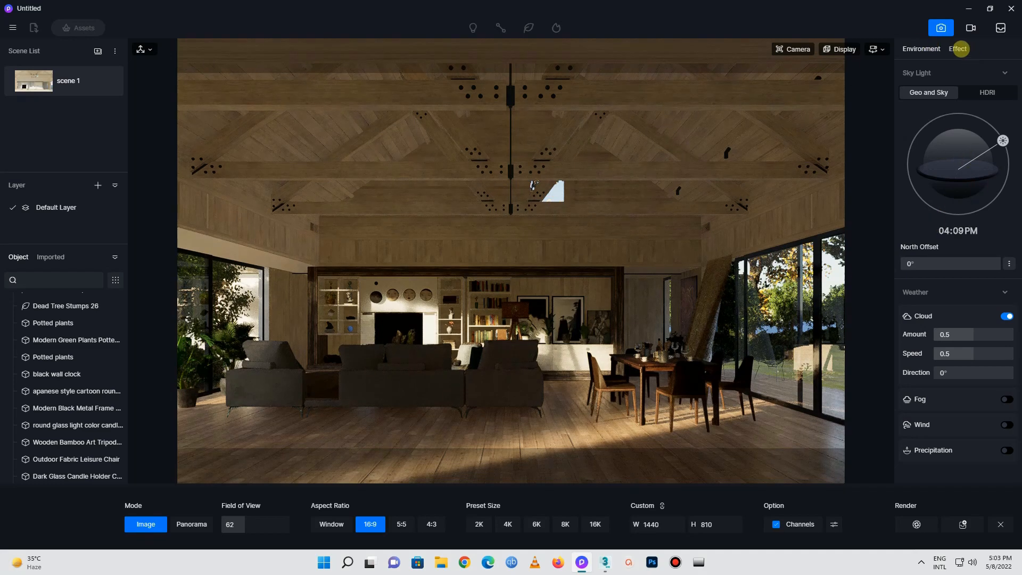
pyautogui.click(958, 49)
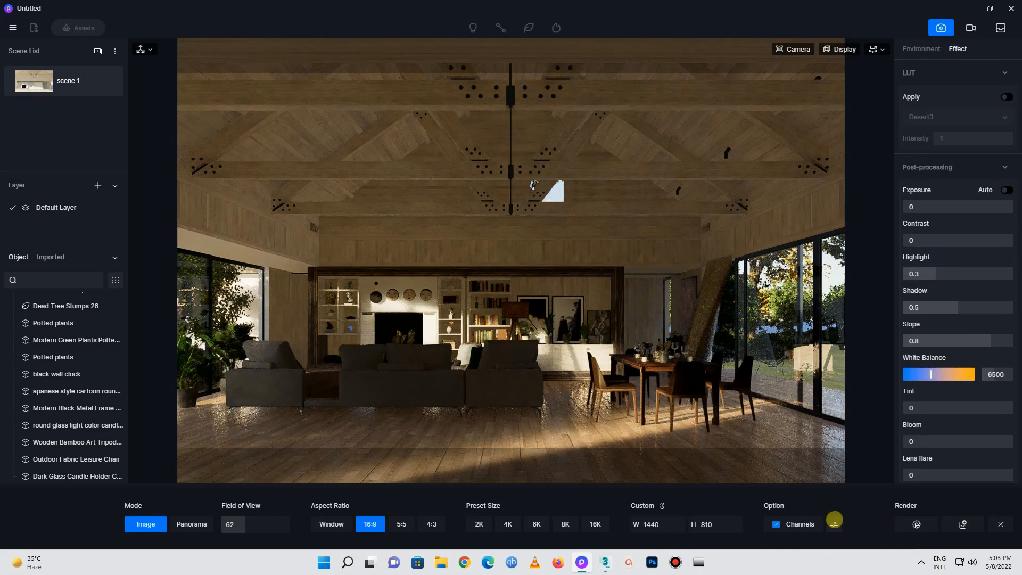
# Try the 4K preset and the Window aspect ratio, return to 16:9, and review the render channel options
pyautogui.click(508, 524)
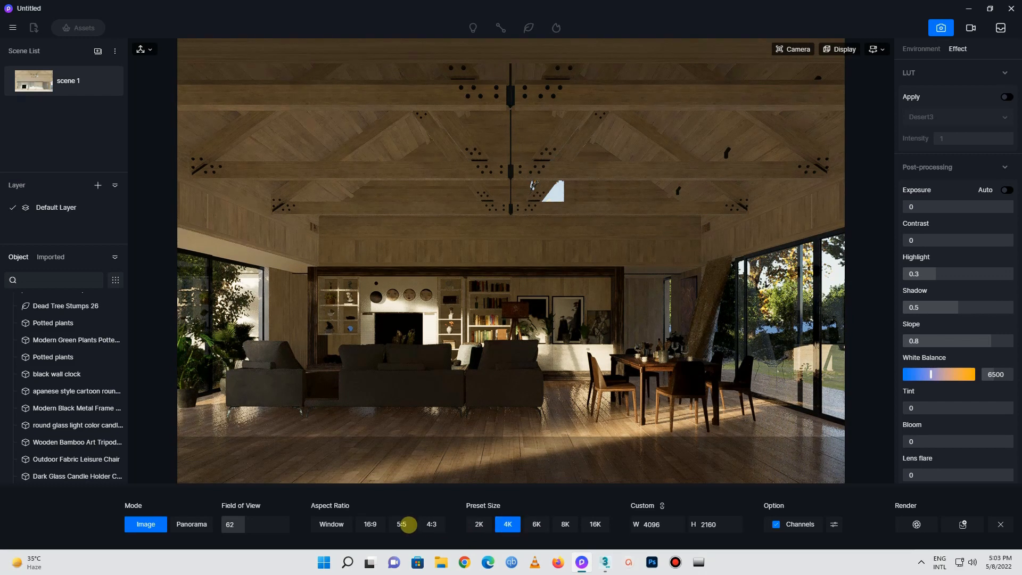
pyautogui.click(323, 527)
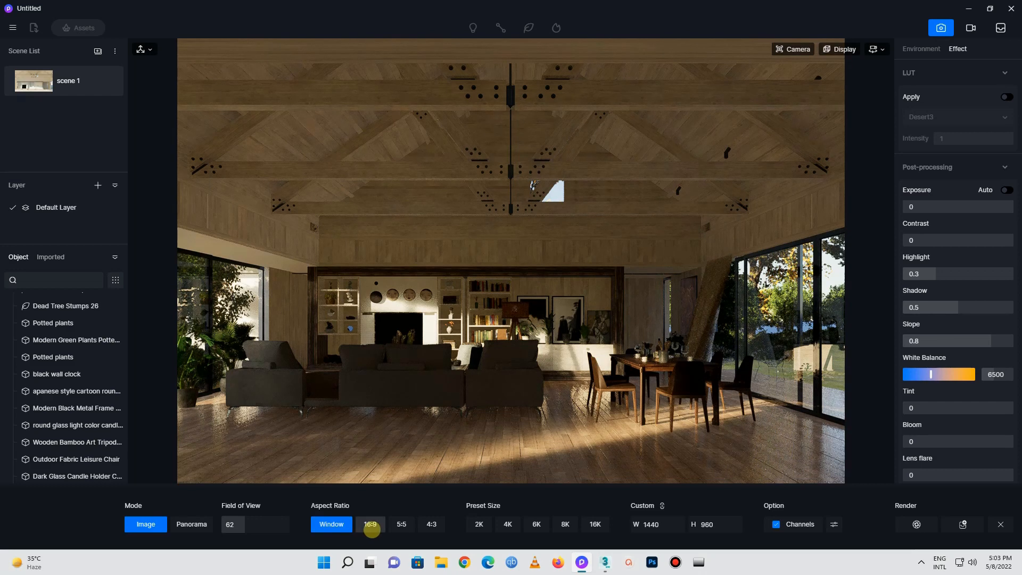
pyautogui.click(371, 526)
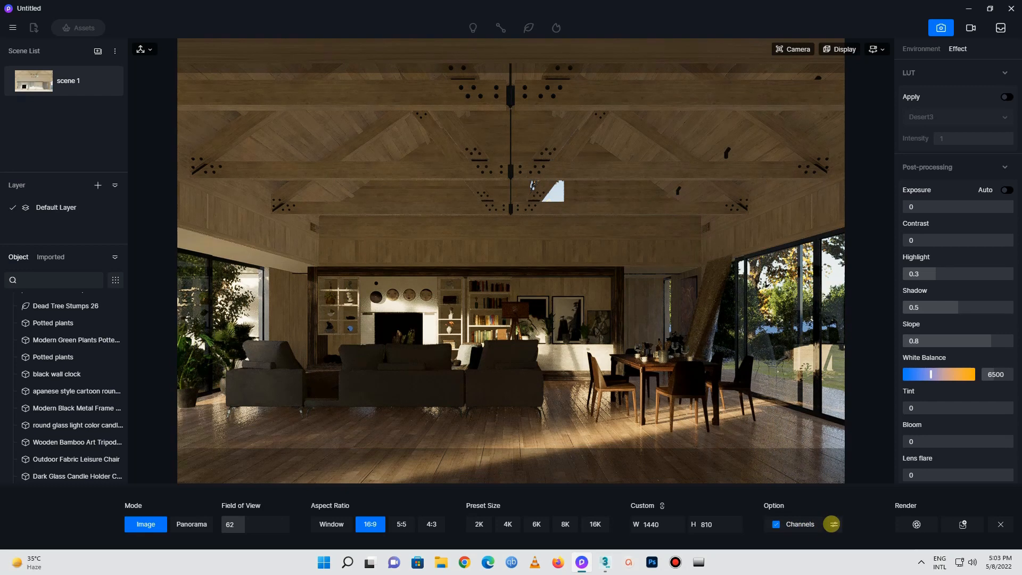
pyautogui.click(833, 524)
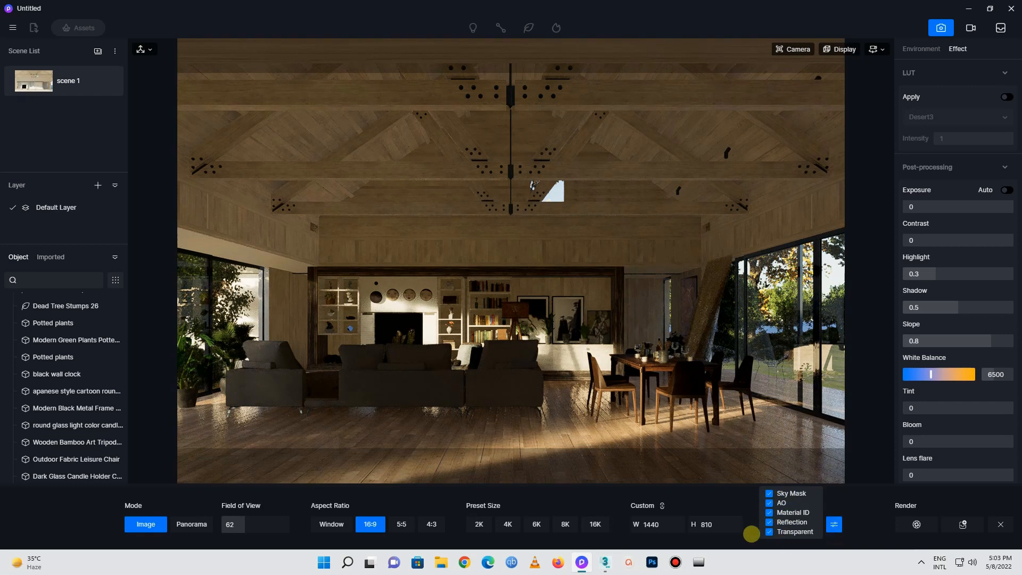
pyautogui.click(731, 499)
# Try a custom output width of 16384, reset to 16:9, and try unlinked widths of 2840 and 1940
pyautogui.moveTo(699, 524); pyautogui.dragTo(820, 532)
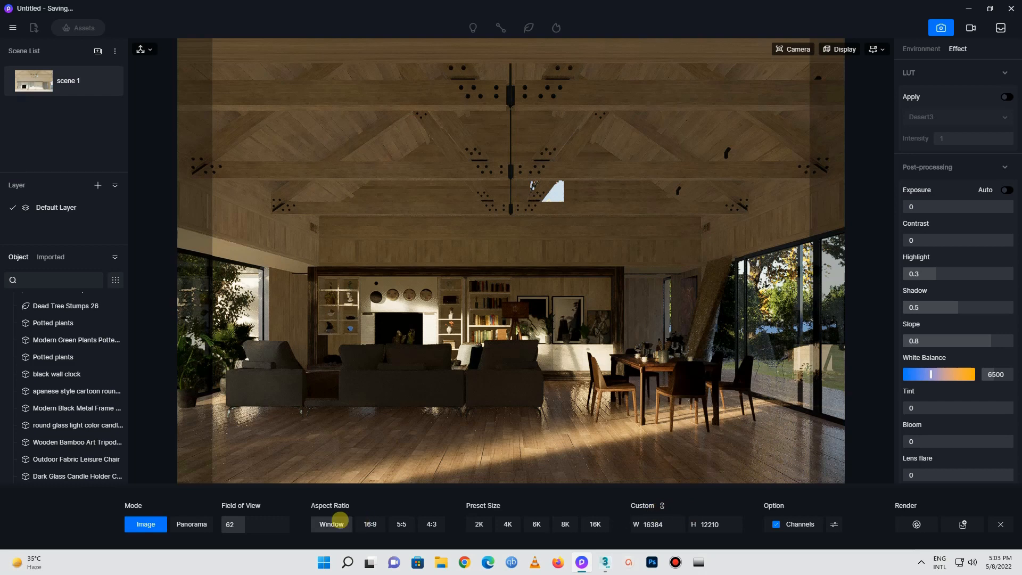
pyautogui.click(371, 524)
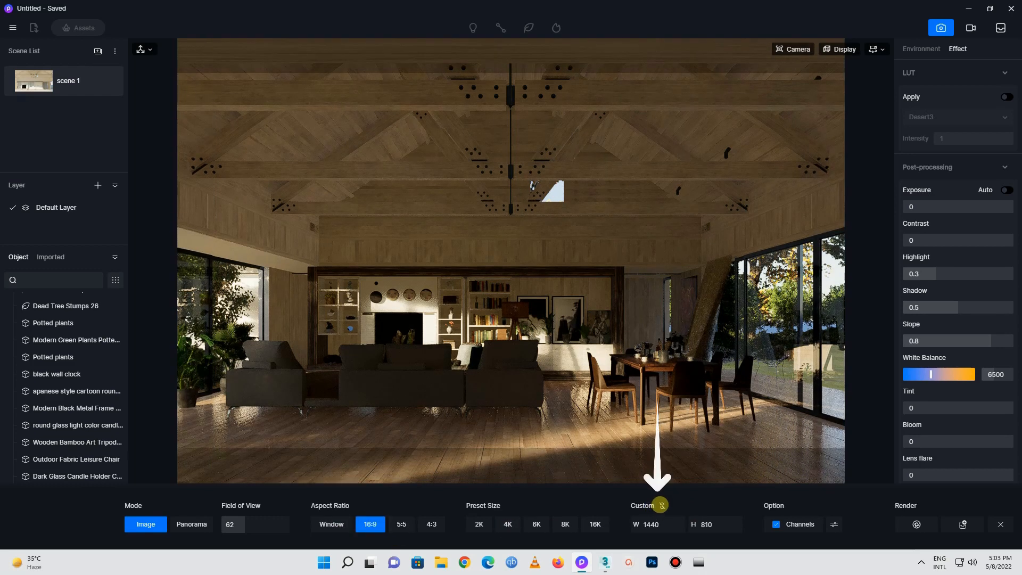
pyautogui.moveTo(658, 526); pyautogui.dragTo(672, 526)
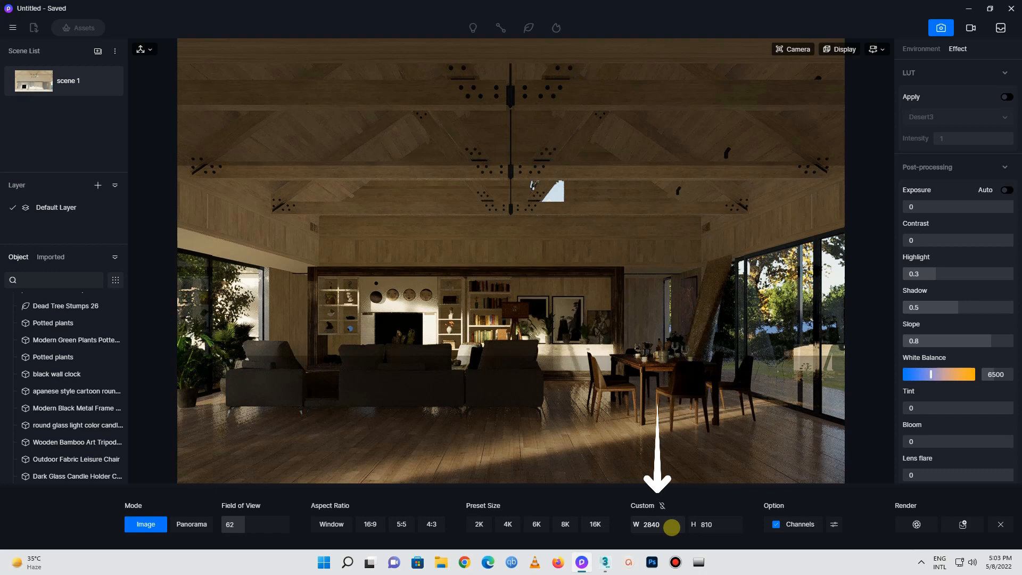
pyautogui.moveTo(672, 527)
pyautogui.mouseDown()
pyautogui.moveTo(649, 524)
pyautogui.moveTo(662, 522)
pyautogui.mouseUp()
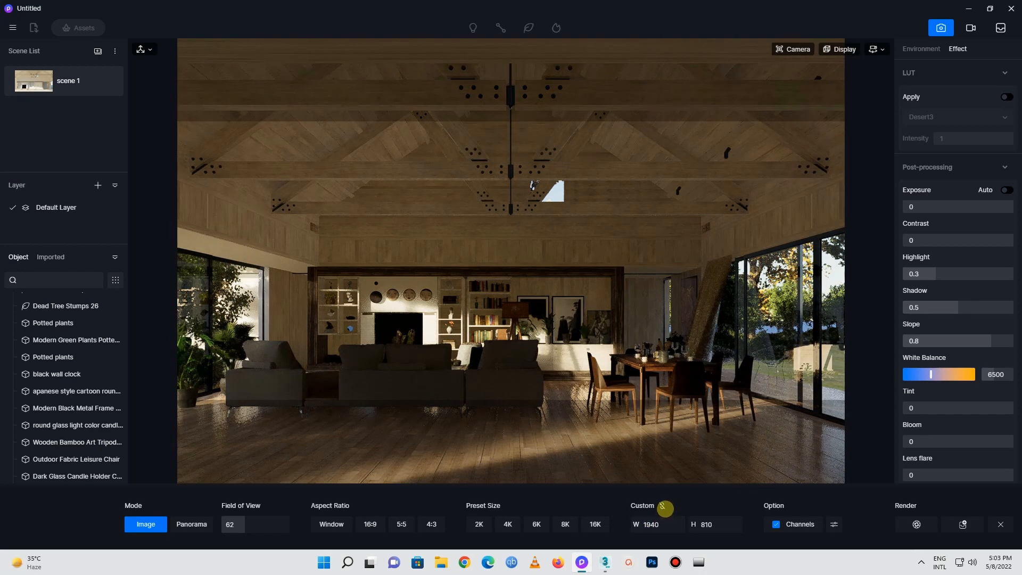
# Restore the 16:9 aspect ratio and set the custom output size to 5840 by 3285 with linked proportions
pyautogui.click(371, 523)
pyautogui.moveTo(653, 526); pyautogui.dragTo(706, 534)
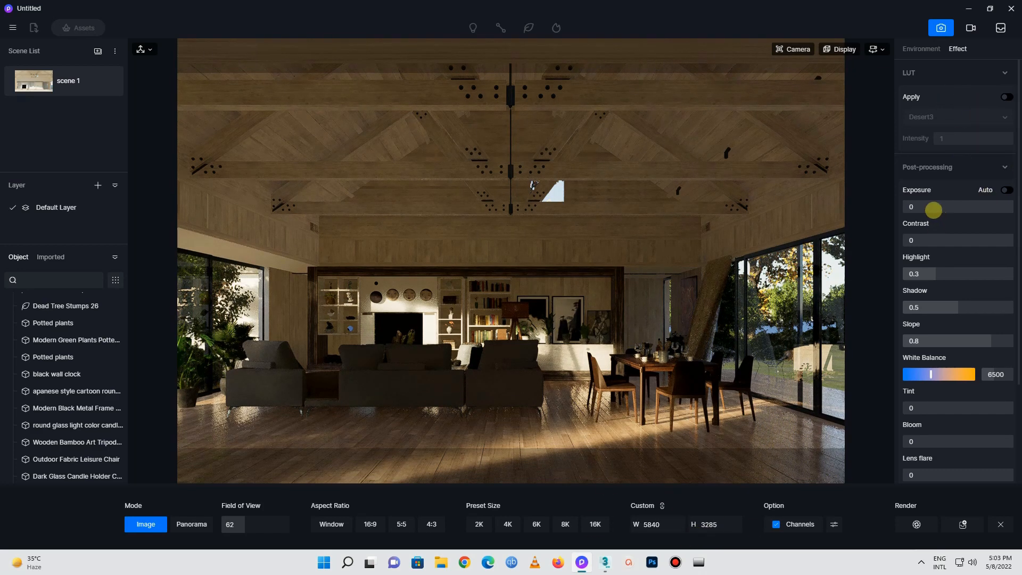
# Raise the post-processing exposure to 0.13
pyautogui.moveTo(926, 205); pyautogui.dragTo(964, 209)
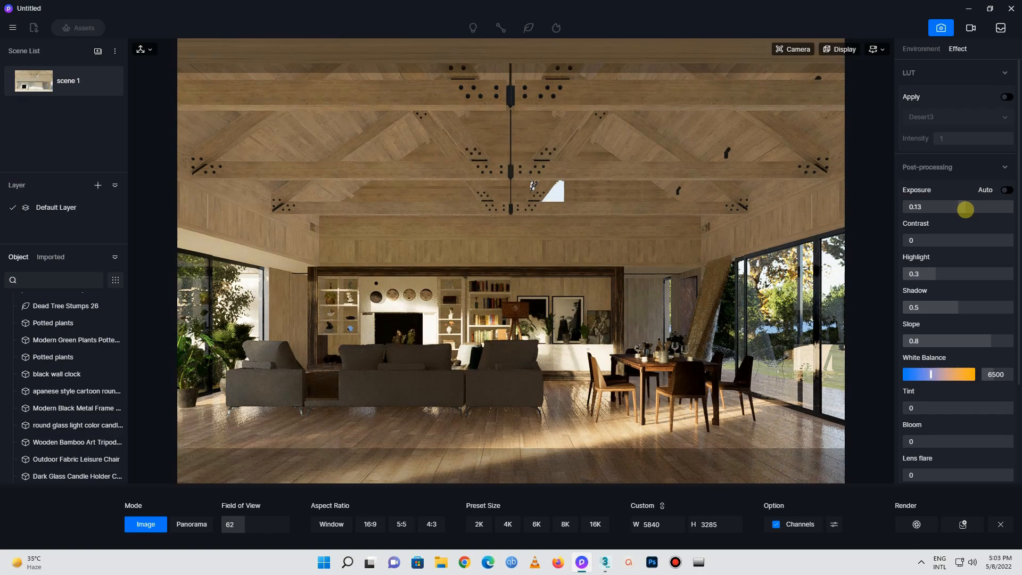
# Set the post-processing exposure to 0.21, contrast to 0.08 and white balance to 5650
pyautogui.moveTo(966, 210); pyautogui.dragTo(971, 207)
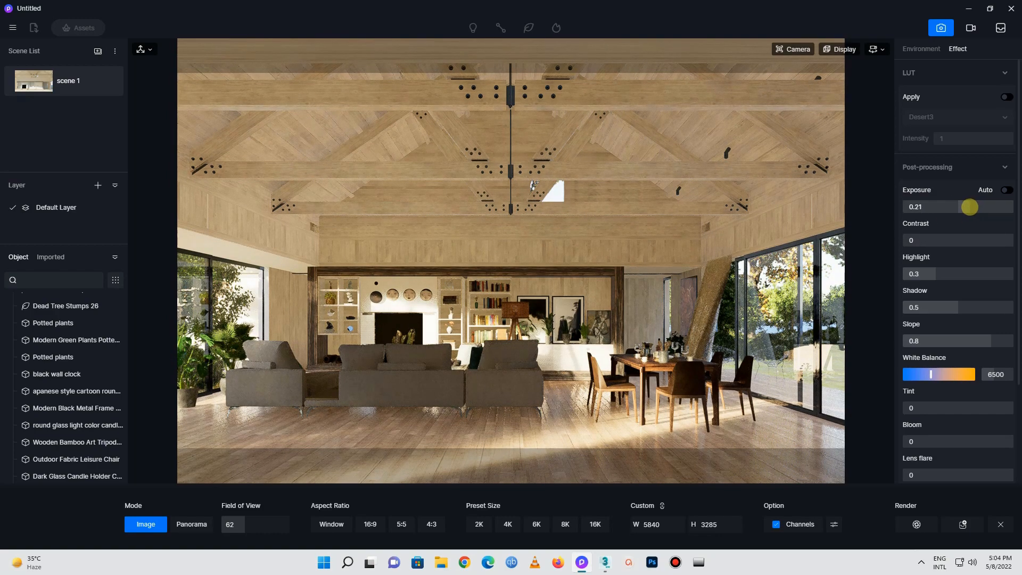
pyautogui.moveTo(953, 234); pyautogui.dragTo(965, 246)
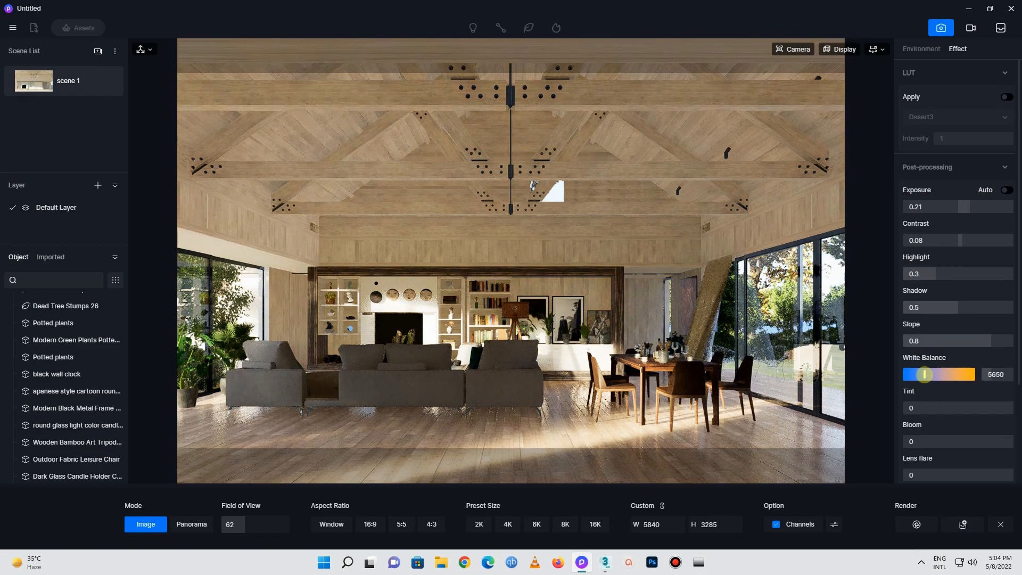
# Set the lens flare to 0.2 and the vignette to 0.38, and update scene 1 with the current settings
pyautogui.moveTo(1017, 349); pyautogui.dragTo(1018, 450)
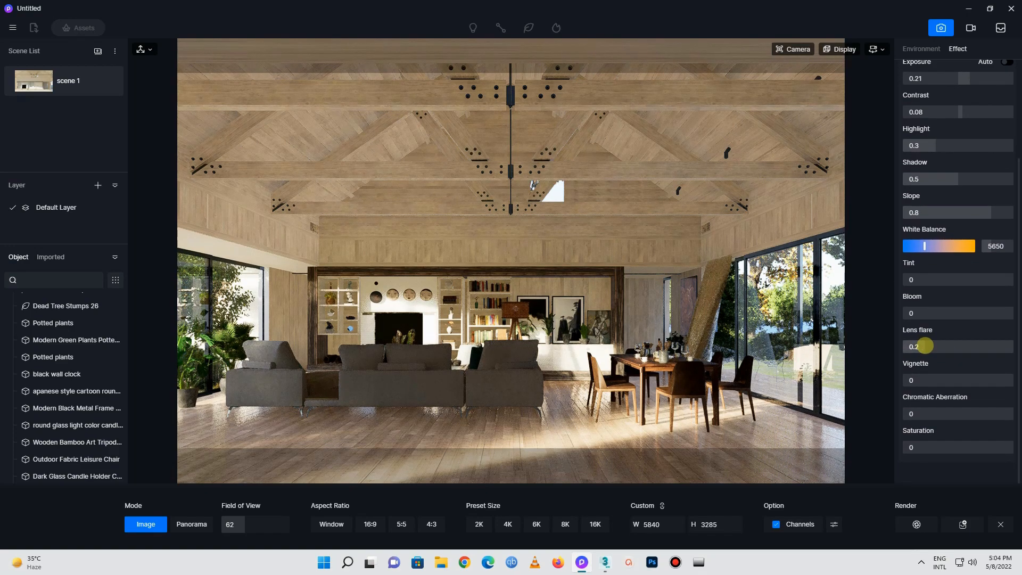
pyautogui.moveTo(907, 380); pyautogui.dragTo(943, 380)
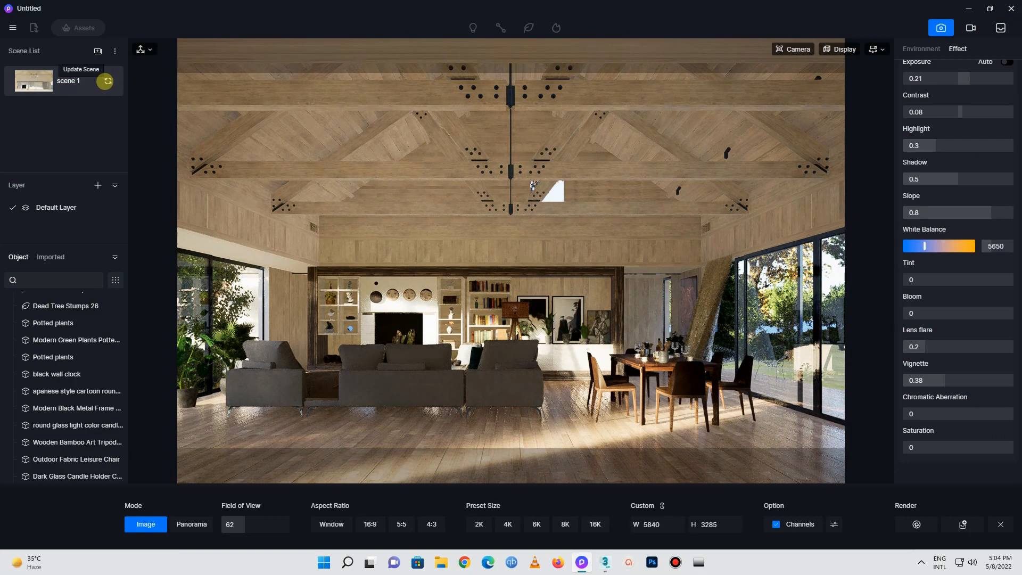
pyautogui.click(107, 81)
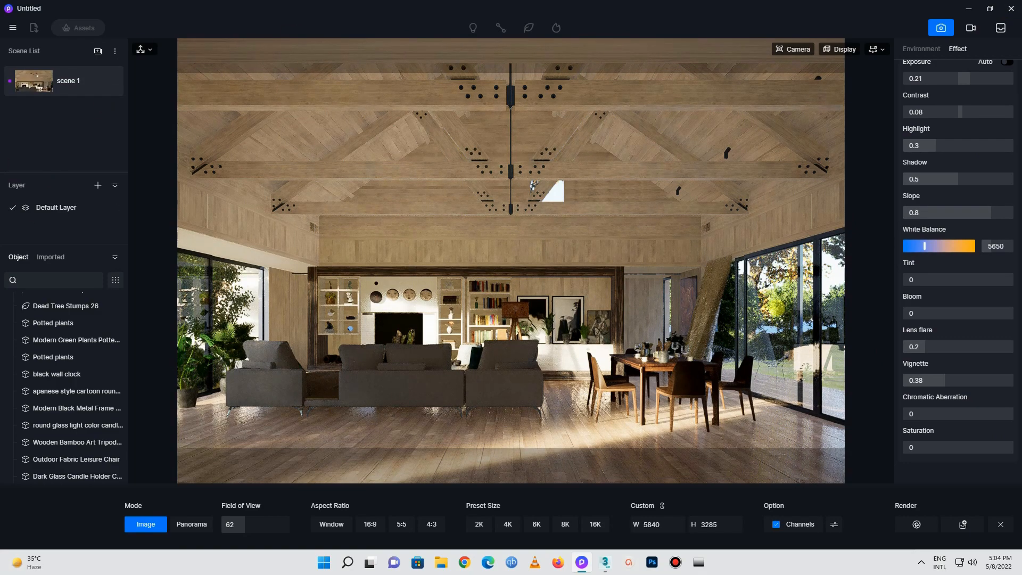
# Enable fog in the weather settings with volume light on and the fog amount set to 0.7
pyautogui.scroll(3, 978, 155)
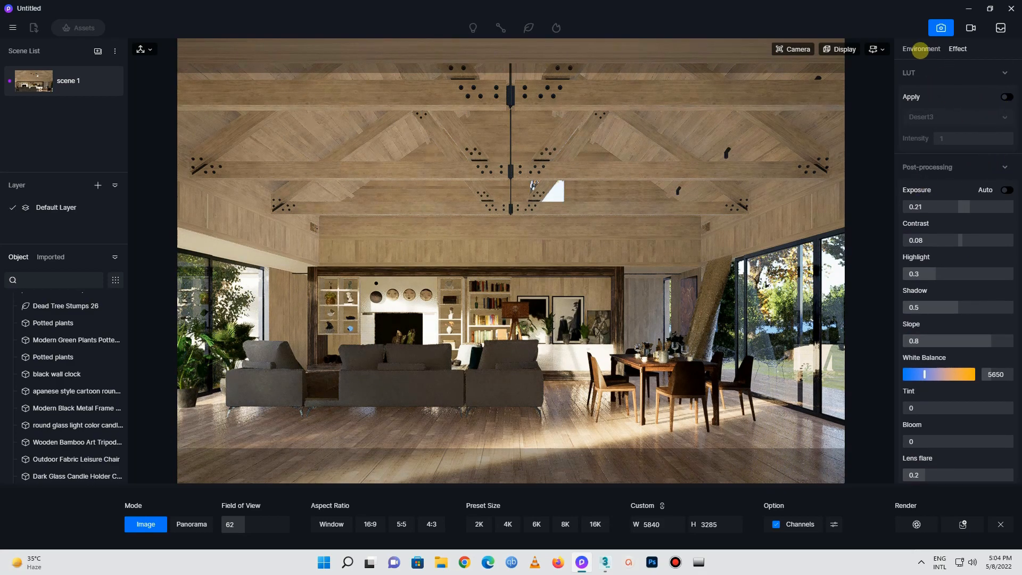
pyautogui.click(920, 49)
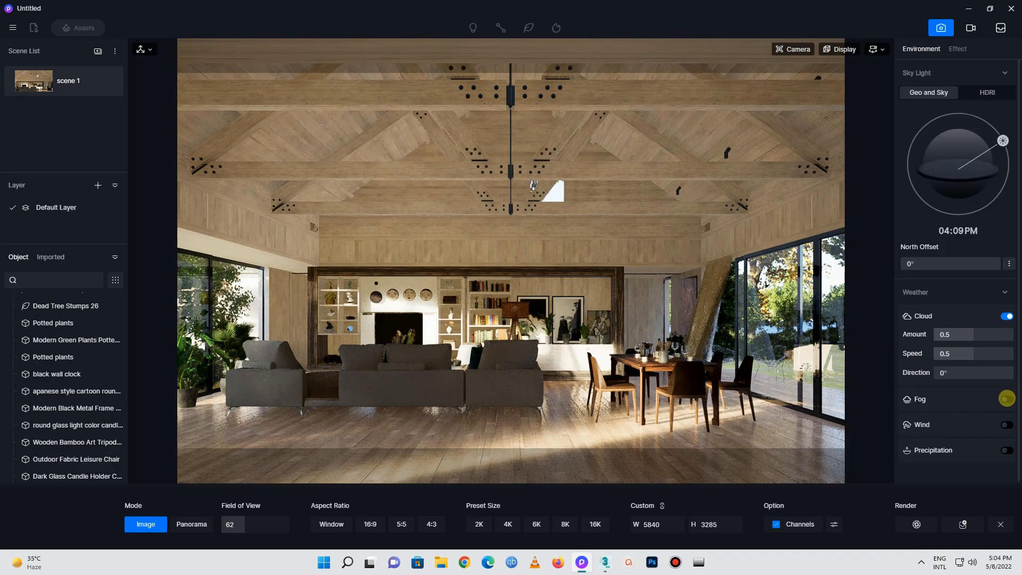
pyautogui.click(1005, 399)
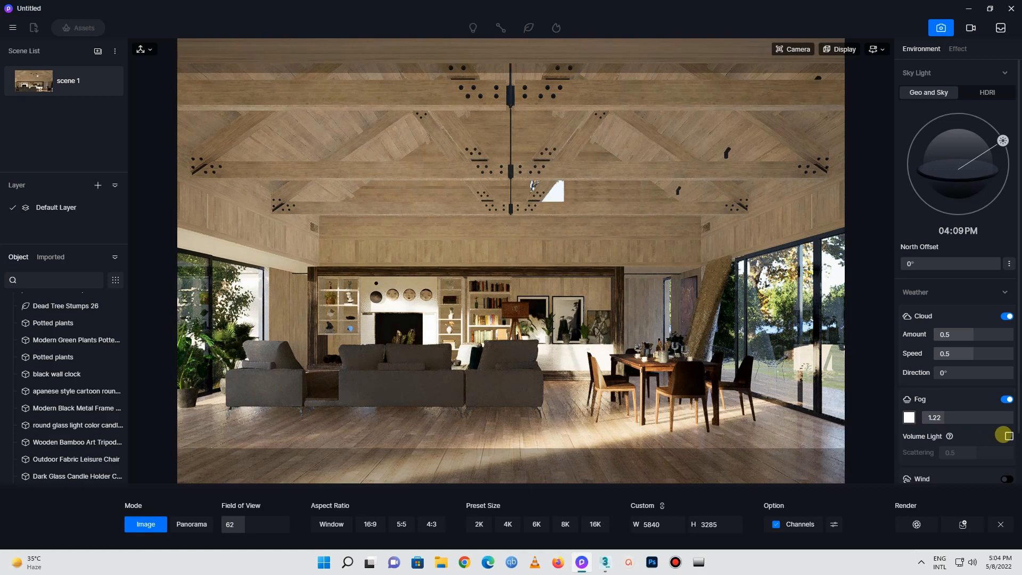
pyautogui.click(1008, 436)
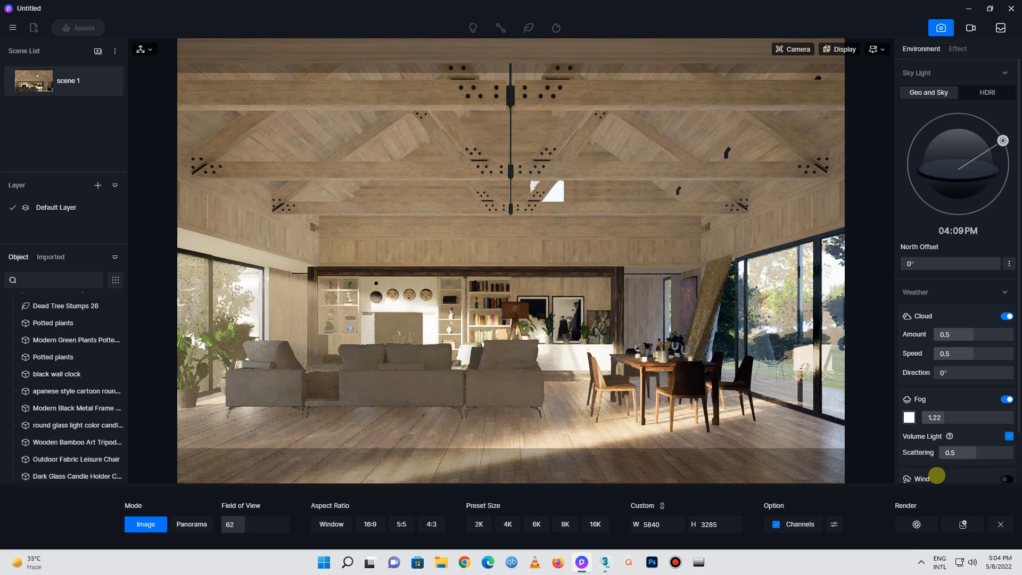
pyautogui.scroll(-1, 962, 435)
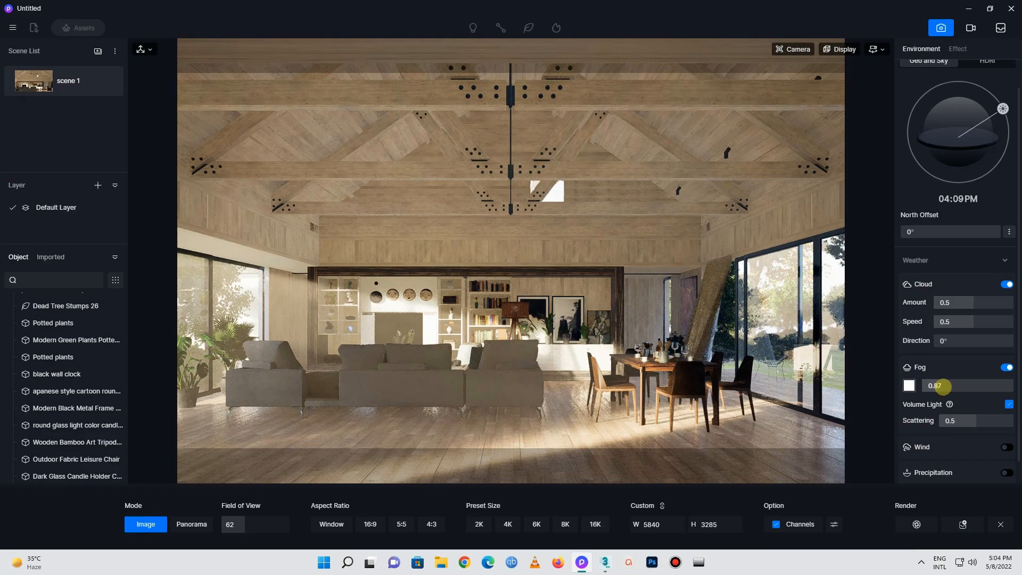
pyautogui.moveTo(935, 390); pyautogui.dragTo(934, 390)
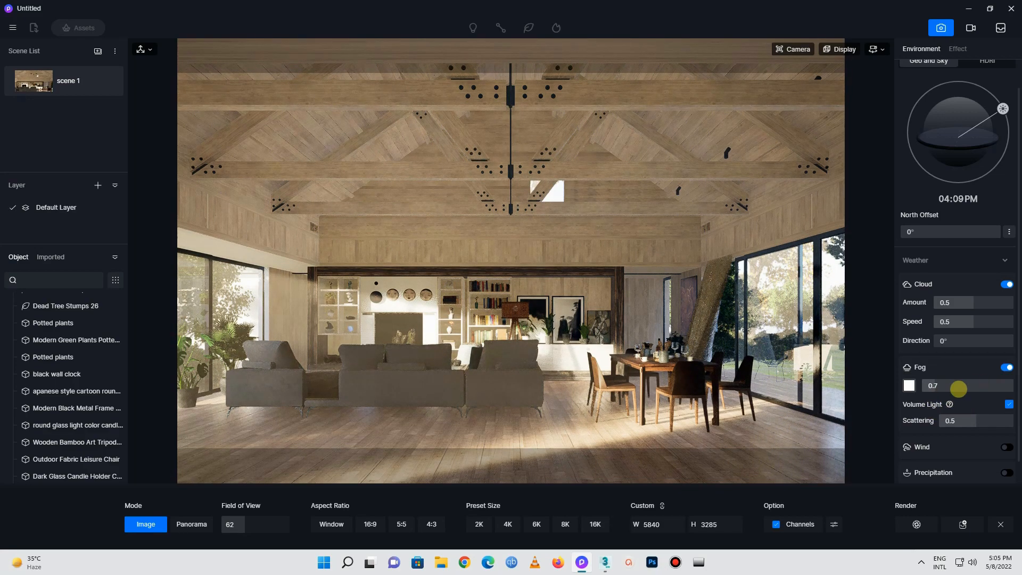
# Enable wind in the weather settings and set its strength to 0.32
pyautogui.scroll(-1, 950, 392)
pyautogui.click(1006, 422)
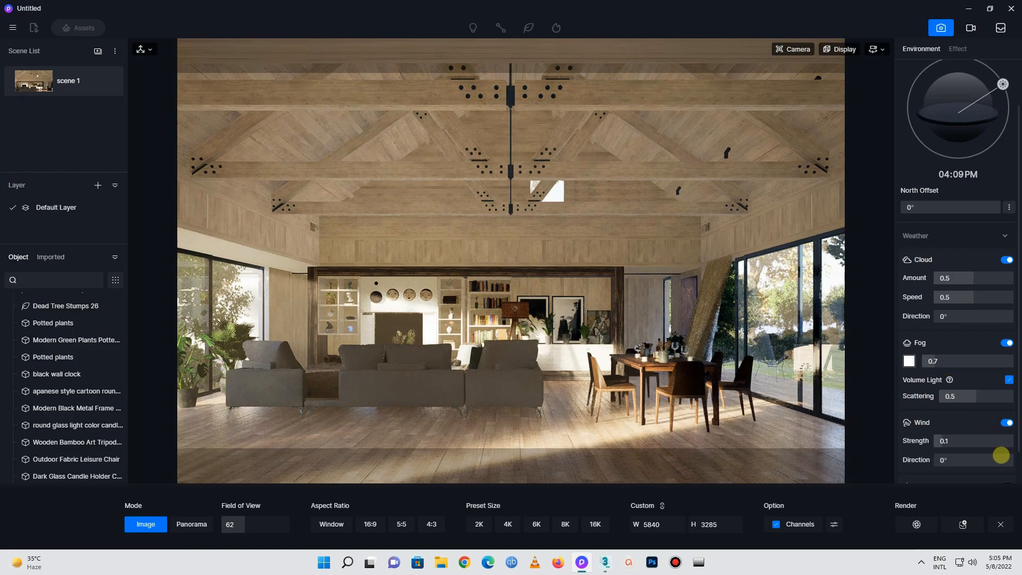
pyautogui.click(960, 442)
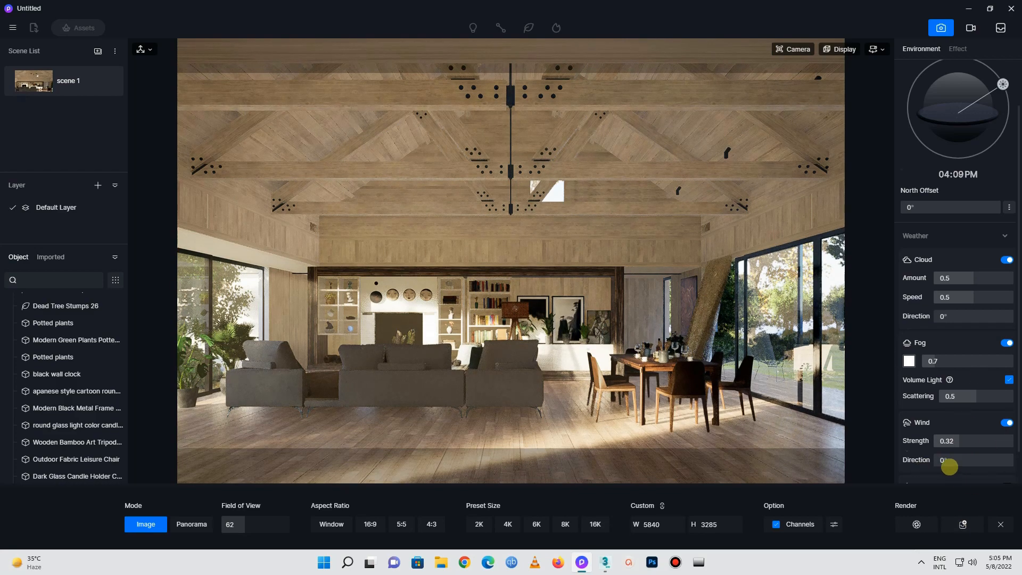
# Try precipitation with different balances between rain and snow, and turn it off again
pyautogui.scroll(-1, 948, 463)
pyautogui.click(1006, 454)
pyautogui.scroll(-2, 957, 447)
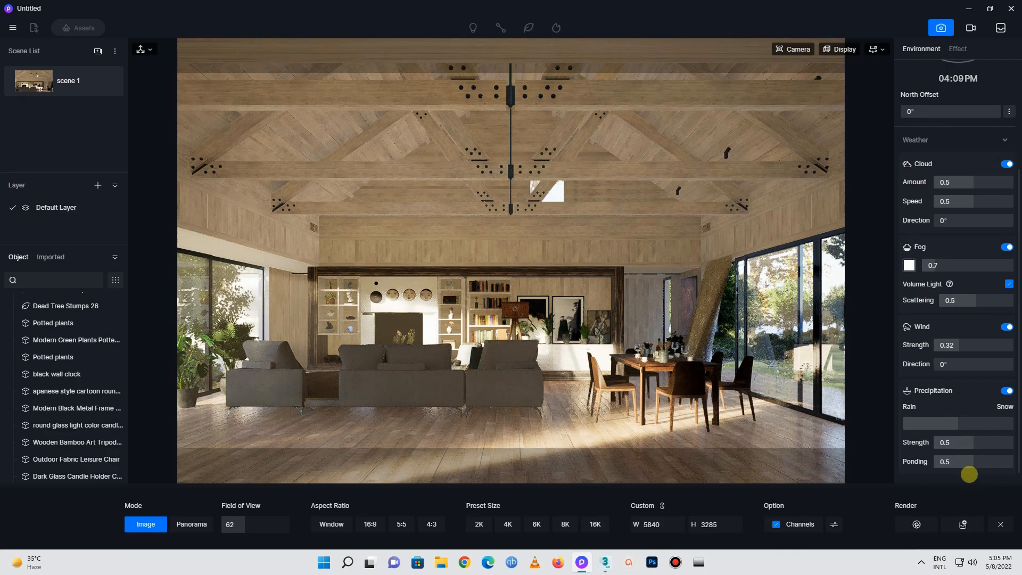
pyautogui.moveTo(967, 428)
pyautogui.mouseDown()
pyautogui.moveTo(980, 427)
pyautogui.moveTo(964, 427)
pyautogui.mouseUp()
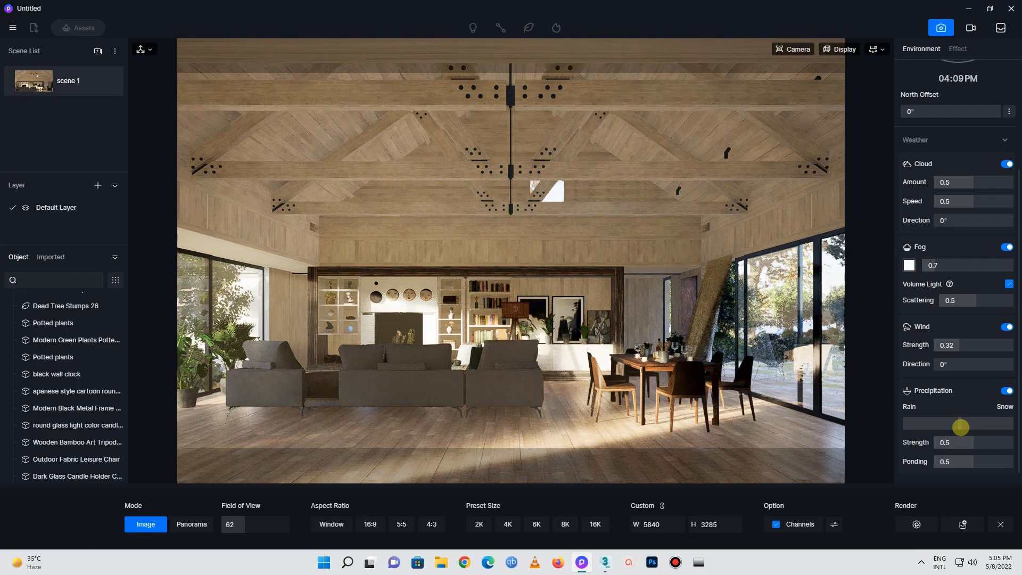
pyautogui.moveTo(961, 426)
pyautogui.mouseDown()
pyautogui.moveTo(1005, 395)
pyautogui.moveTo(953, 426)
pyautogui.mouseUp()
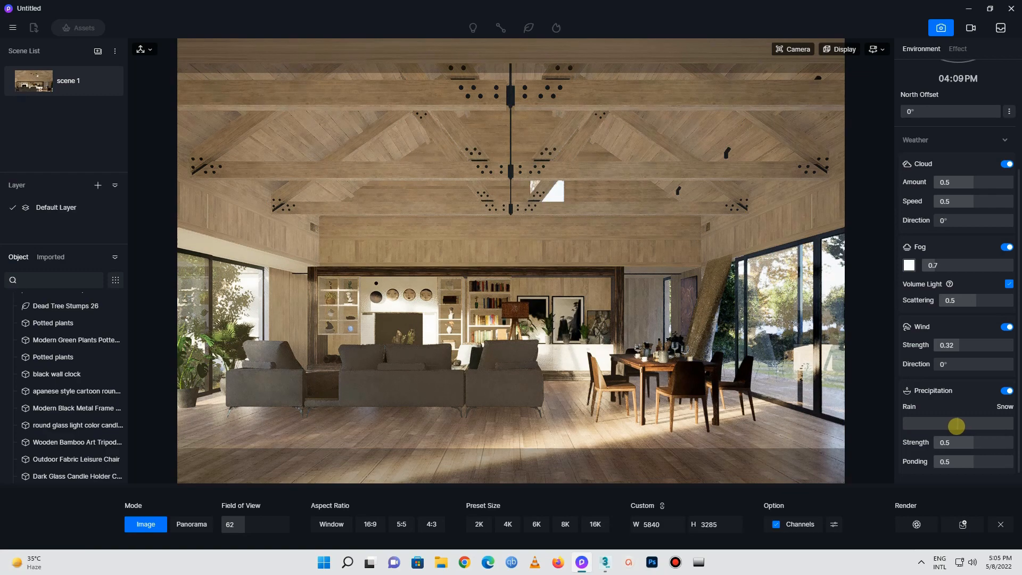
pyautogui.click(1005, 391)
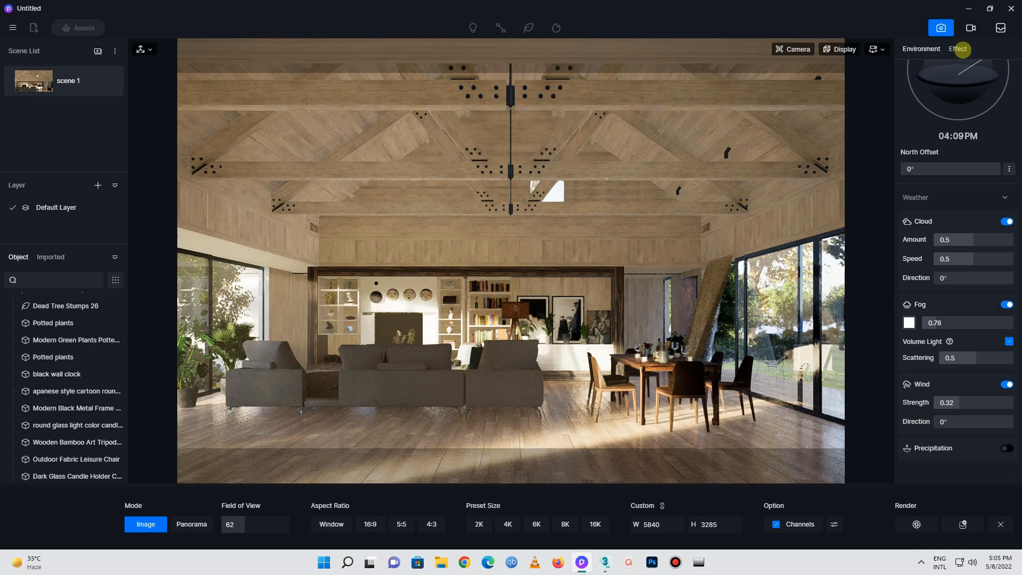
# Set the fog amount to 0.78
pyautogui.click(957, 49)
pyautogui.click(920, 48)
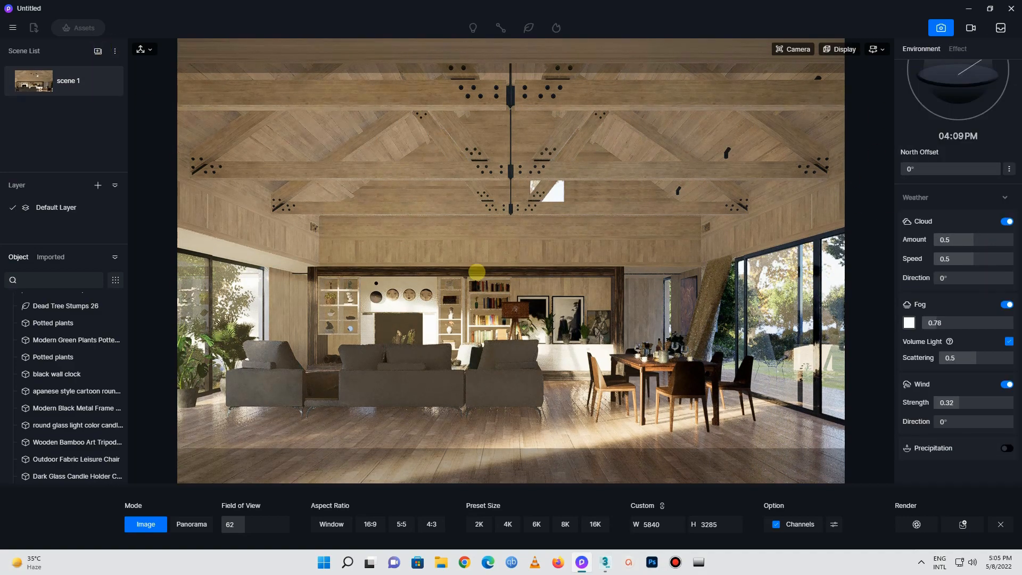
# Render the image, saving it as a PNG in a new Desktop folder named "image" under the suggested file name
pyautogui.click(916, 524)
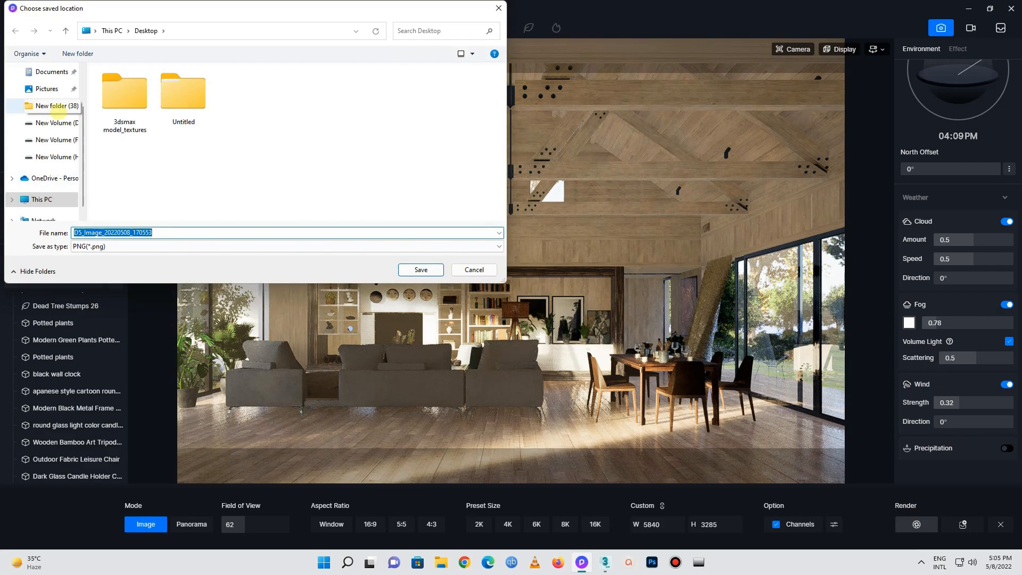
pyautogui.click(41, 71)
pyautogui.rightClick(260, 158)
pyautogui.moveTo(319, 247)
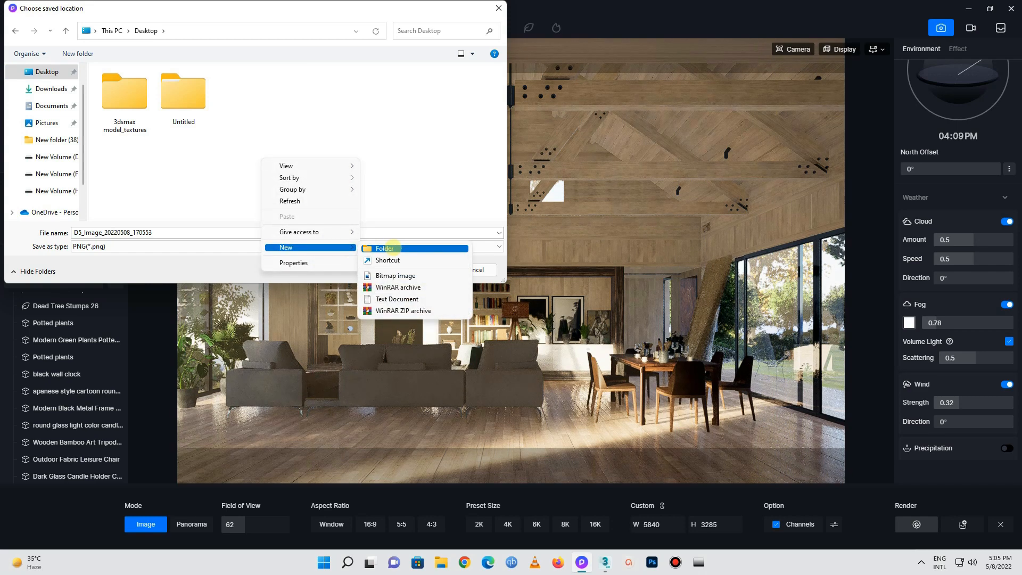
pyautogui.click(389, 248)
pyautogui.write('image')
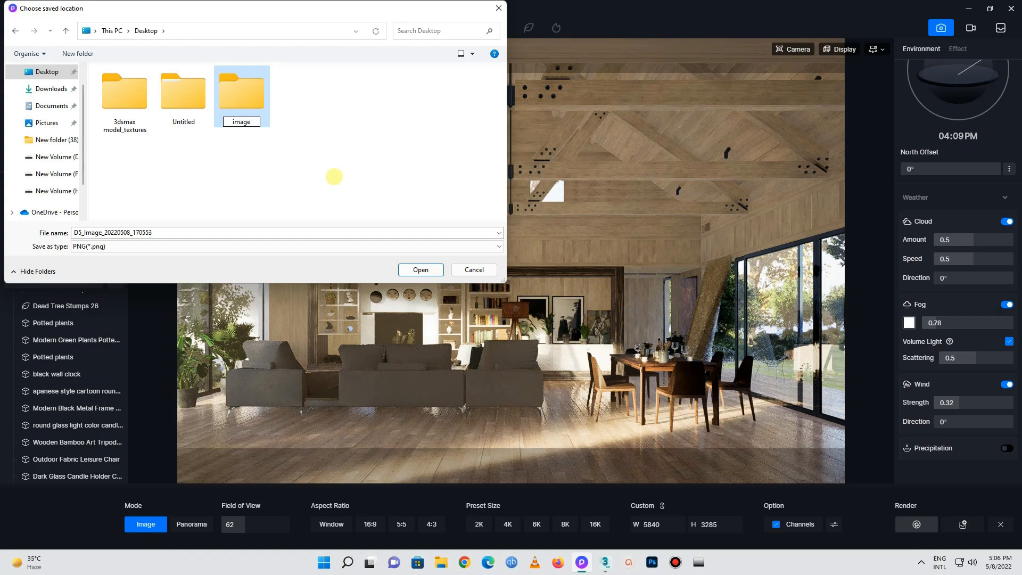
pyautogui.press('Return')
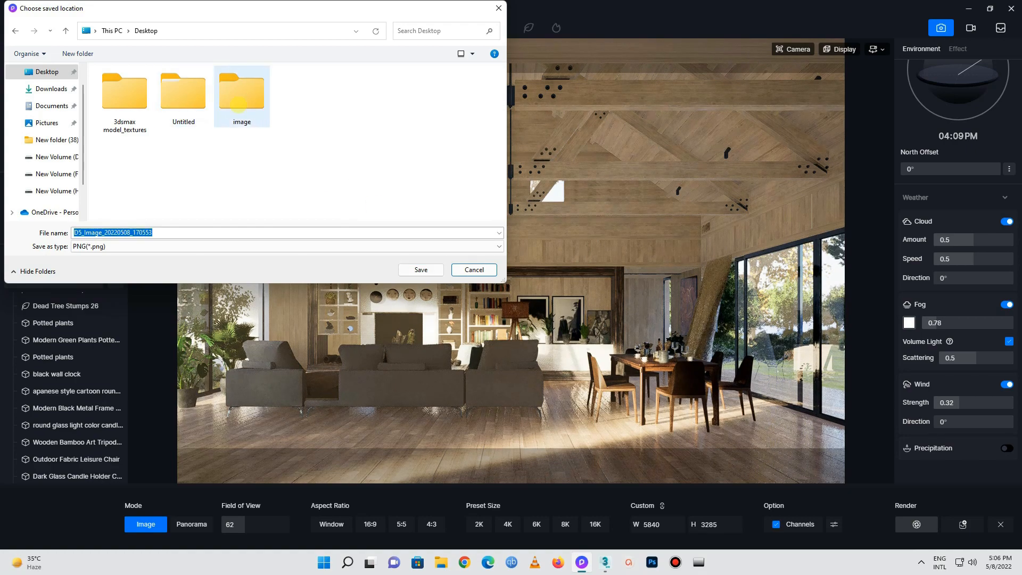
pyautogui.doubleClick(245, 105)
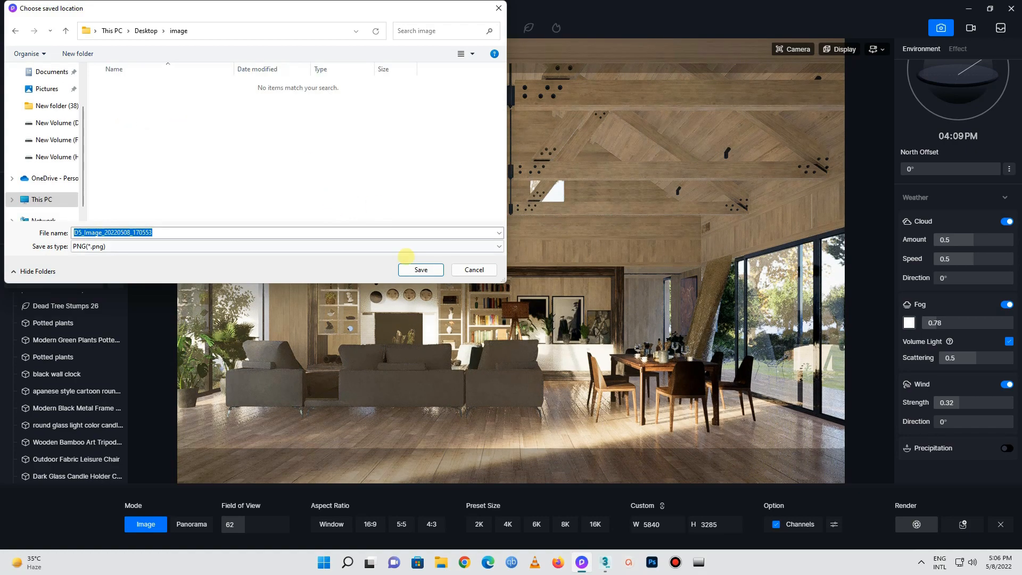
pyautogui.click(419, 269)
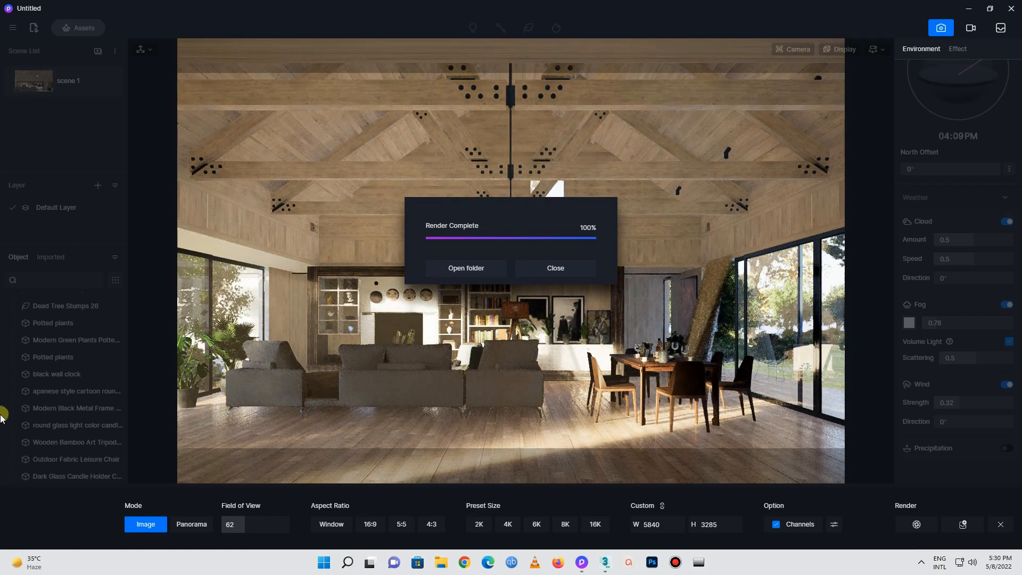
# Open the output folder and examine the main rendered image up close, including the shelves, dining area, artwork and roof beams
pyautogui.click(463, 269)
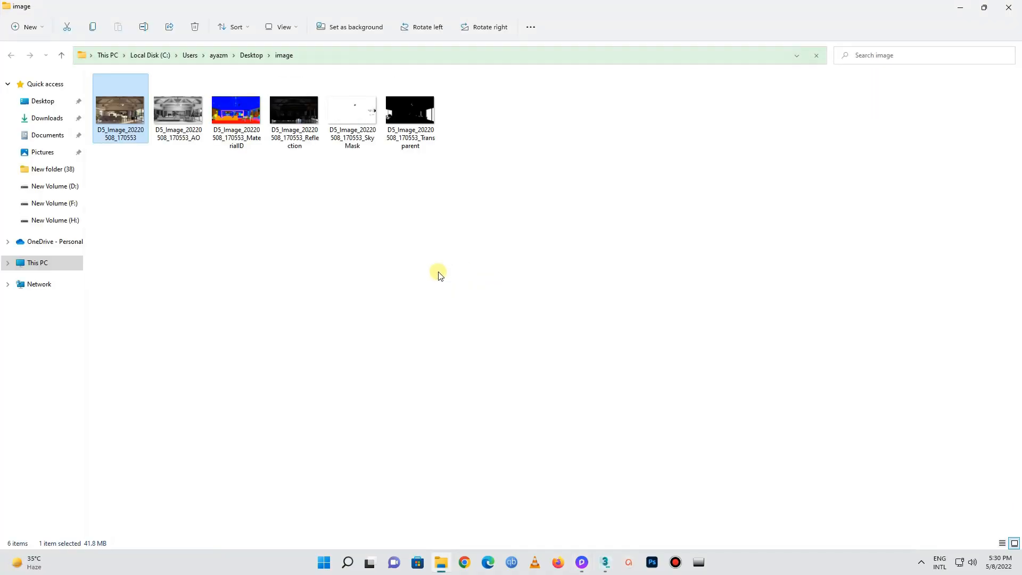
pyautogui.doubleClick(120, 117)
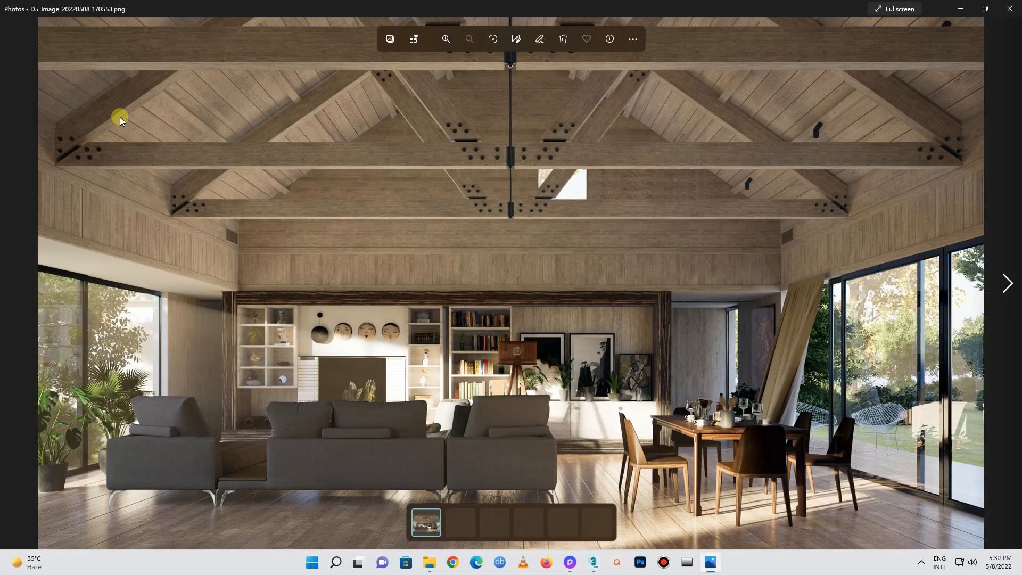
pyautogui.scroll(5, 557, 297)
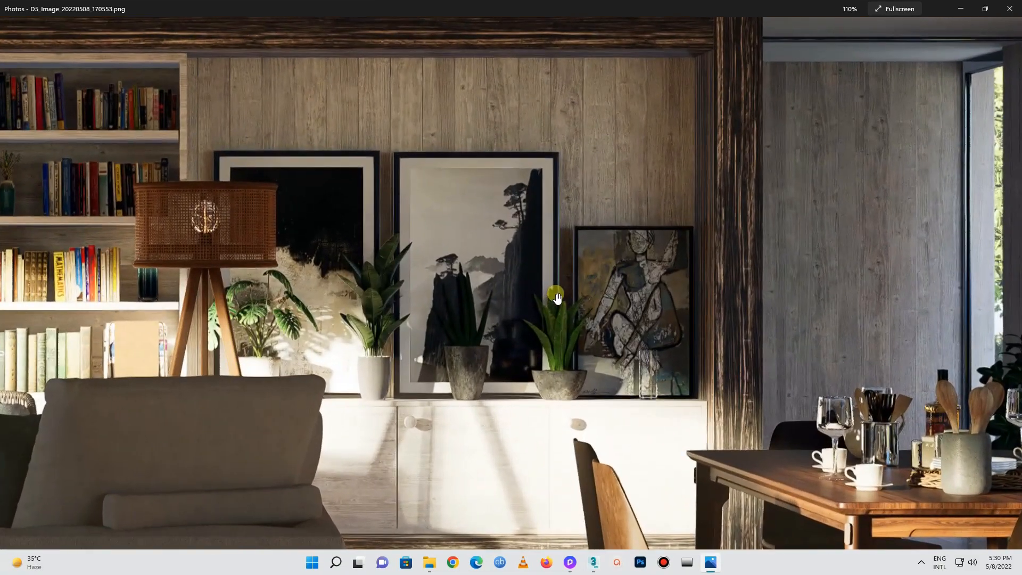
pyautogui.moveTo(556, 296); pyautogui.dragTo(877, 423)
pyautogui.scroll(-3, 538, 406)
pyautogui.moveTo(556, 436); pyautogui.dragTo(466, 262)
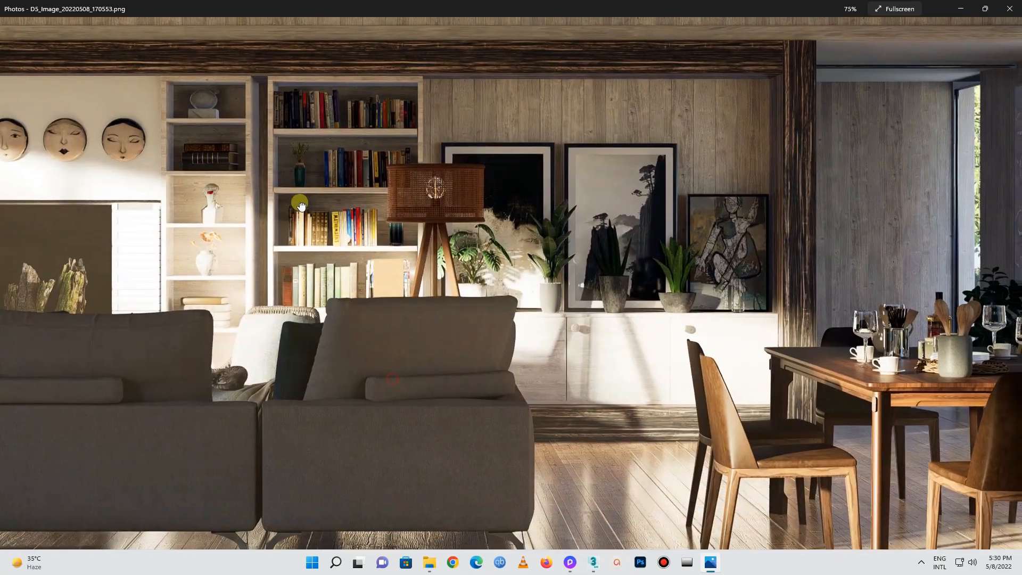
pyautogui.moveTo(690, 311); pyautogui.dragTo(284, 222)
pyautogui.scroll(-2, 708, 347)
pyautogui.moveTo(859, 258); pyautogui.dragTo(955, 402)
pyautogui.scroll(-3, 947, 401)
pyautogui.moveTo(299, 315); pyautogui.dragTo(611, 292)
pyautogui.moveTo(464, 221); pyautogui.dragTo(471, 250)
pyautogui.scroll(5, 606, 106)
pyautogui.moveTo(566, 128); pyautogui.dragTo(516, 68)
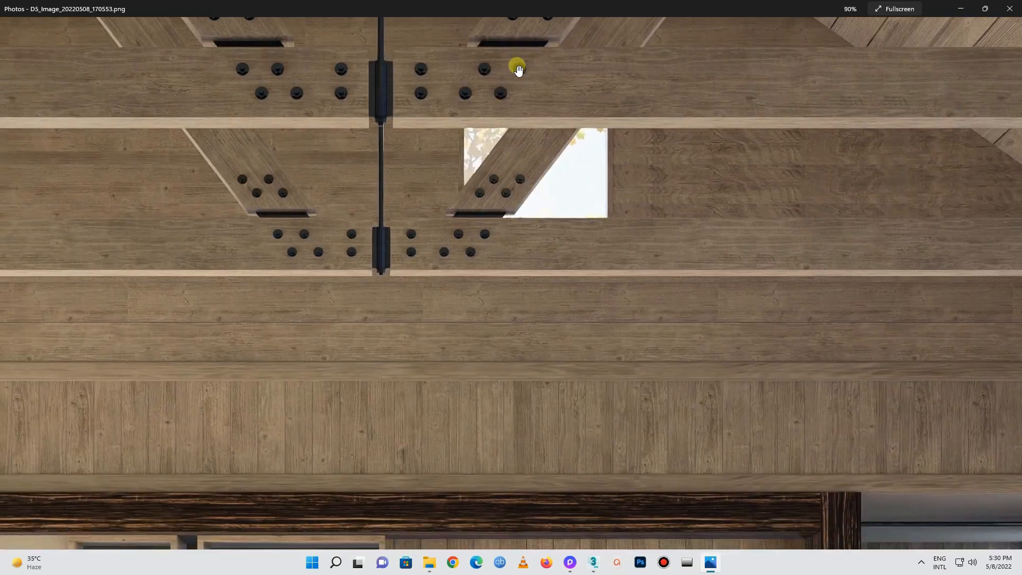
pyautogui.moveTo(326, 506); pyautogui.dragTo(444, 223)
pyautogui.moveTo(388, 314); pyautogui.dragTo(432, 288)
pyautogui.scroll(-5, 432, 288)
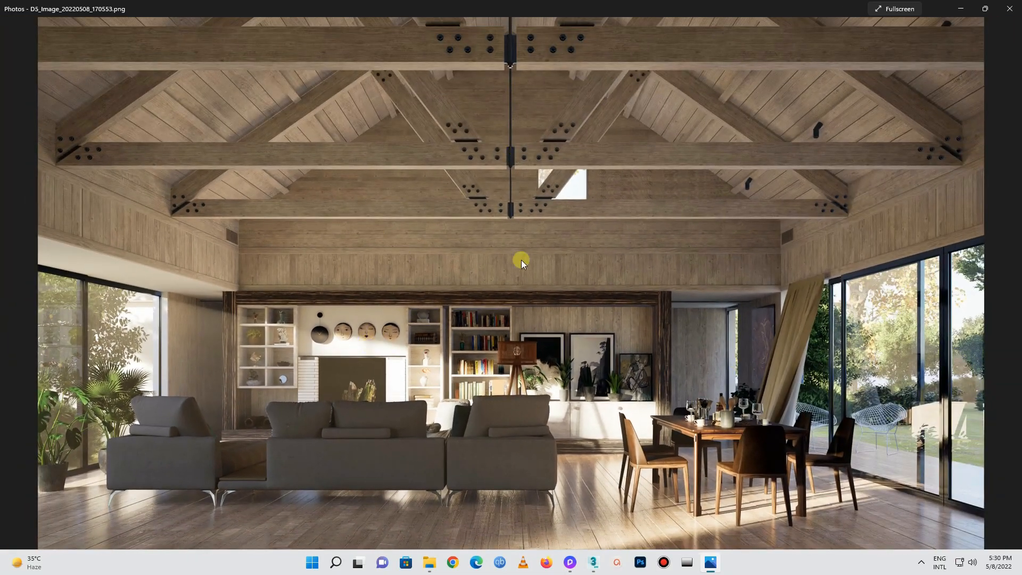
pyautogui.click(1009, 9)
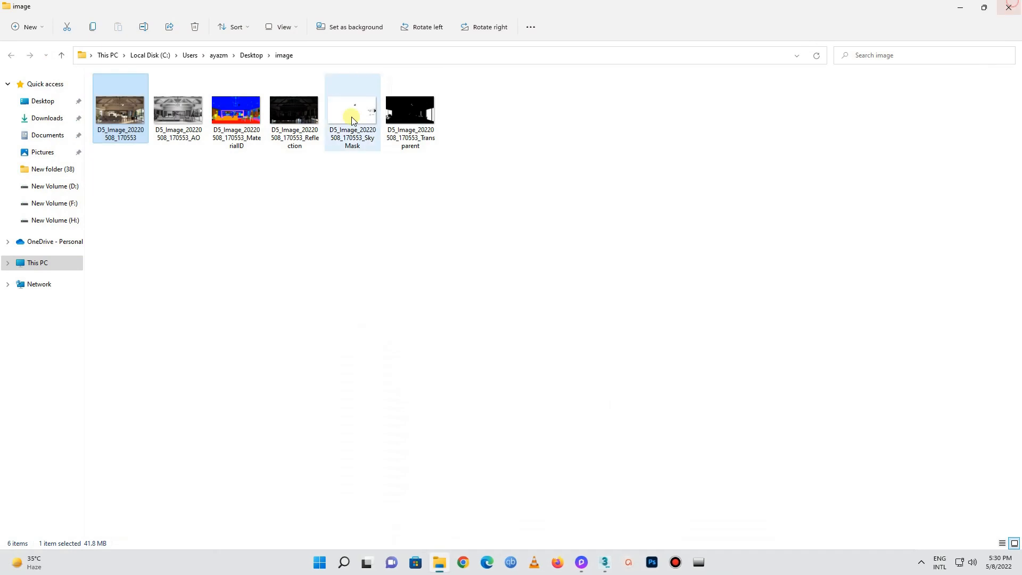
# View the AO, MaterialID, Reflection, SkyMask and Transparent channel images of the render in turn
pyautogui.doubleClick(158, 110)
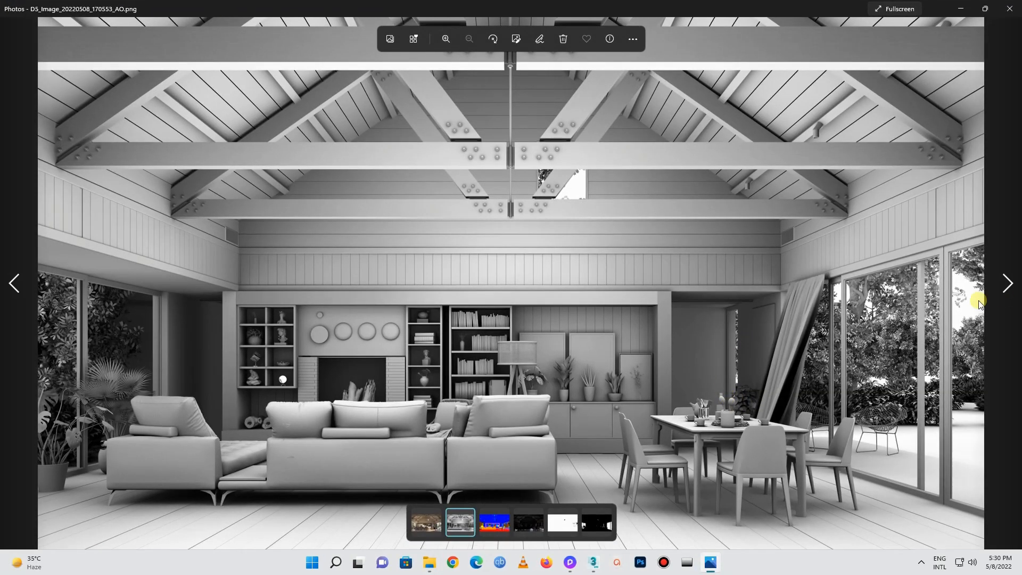
pyautogui.click(1003, 297)
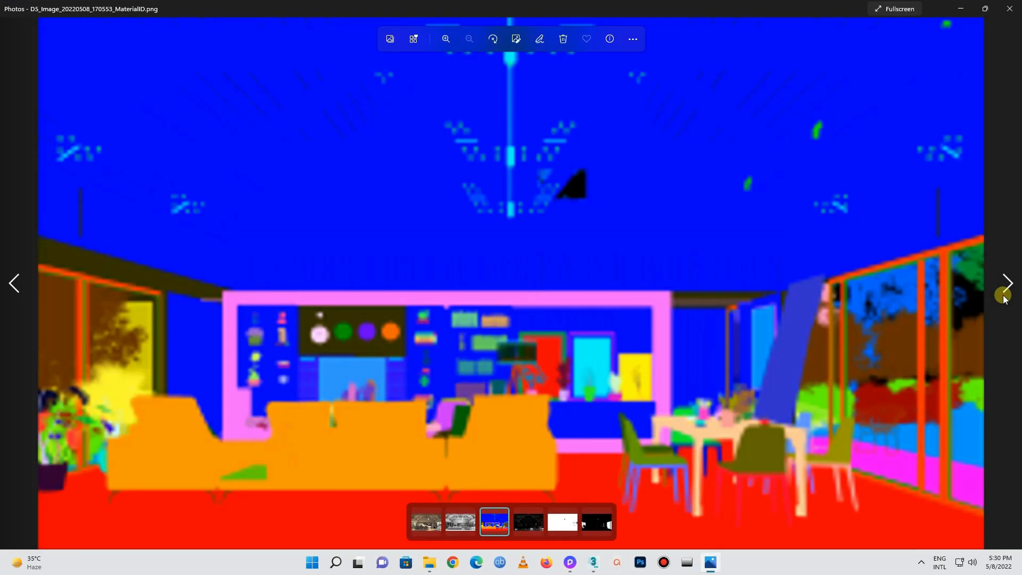
pyautogui.click(1004, 297)
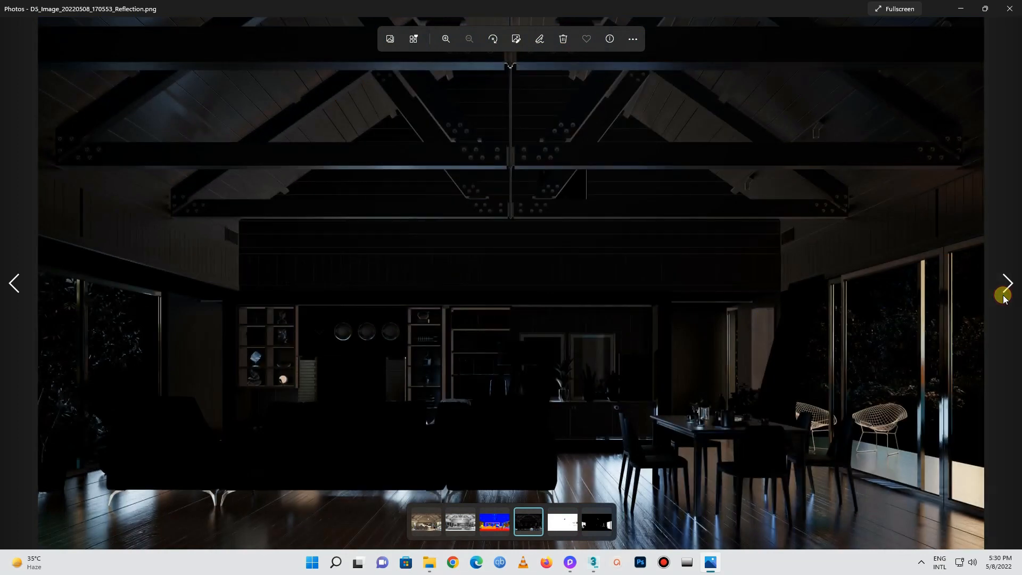
pyautogui.click(1003, 297)
pyautogui.click(1003, 297)
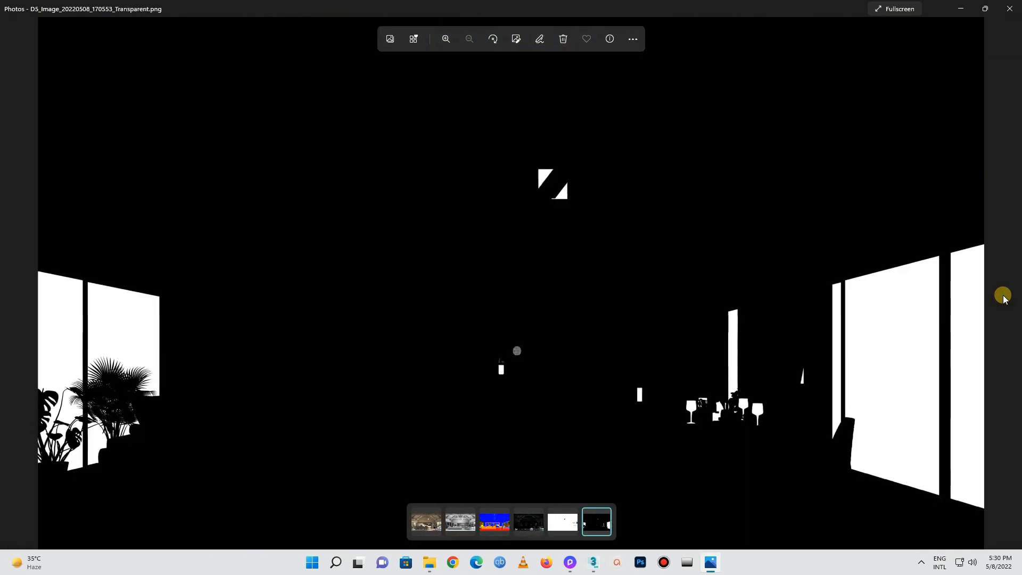
# Close the channel image, switch back to D5 Render, dismiss the completed render dialog and exit image rendering mode
pyautogui.click(1009, 8)
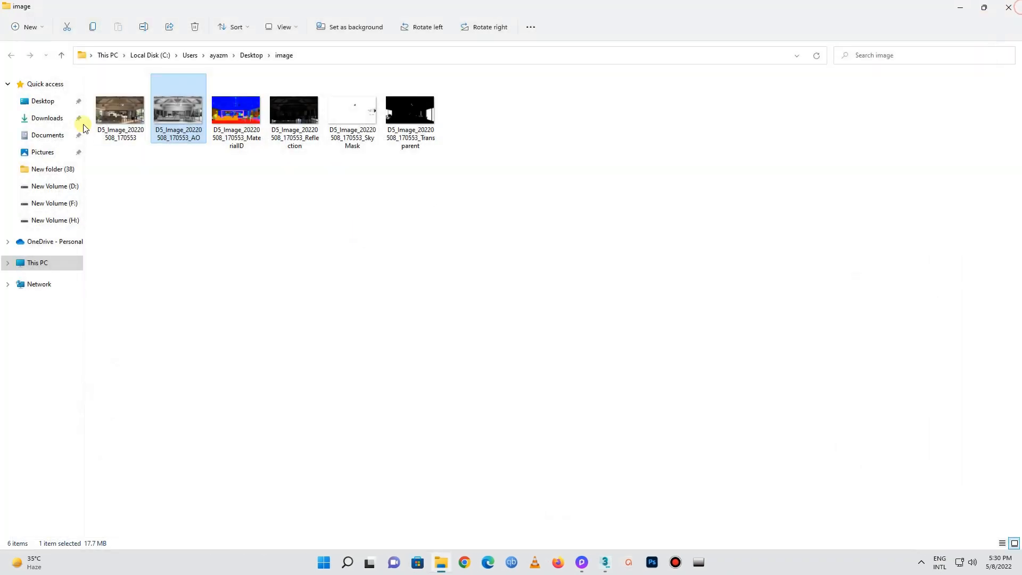
pyautogui.click(581, 562)
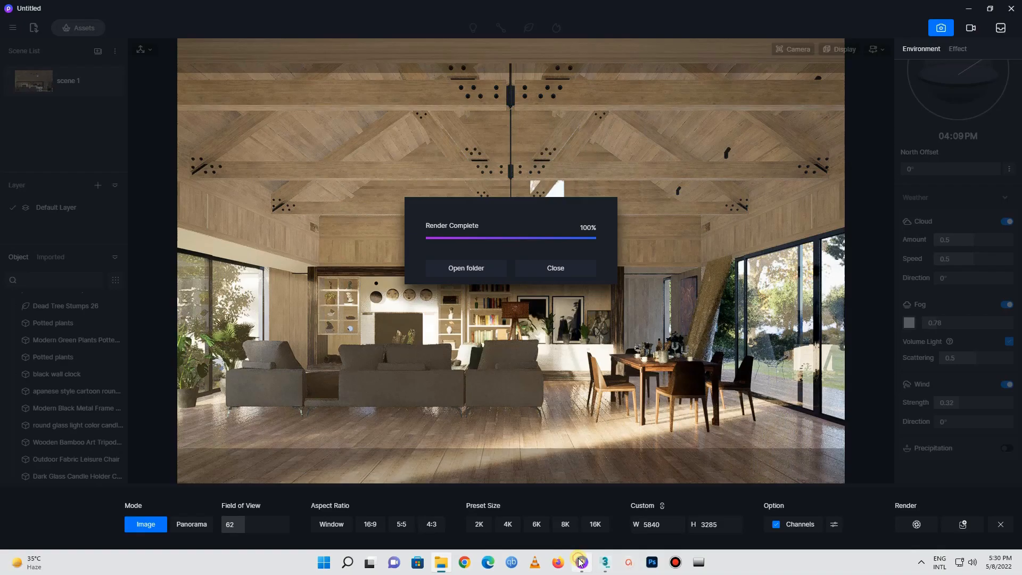
pyautogui.click(545, 270)
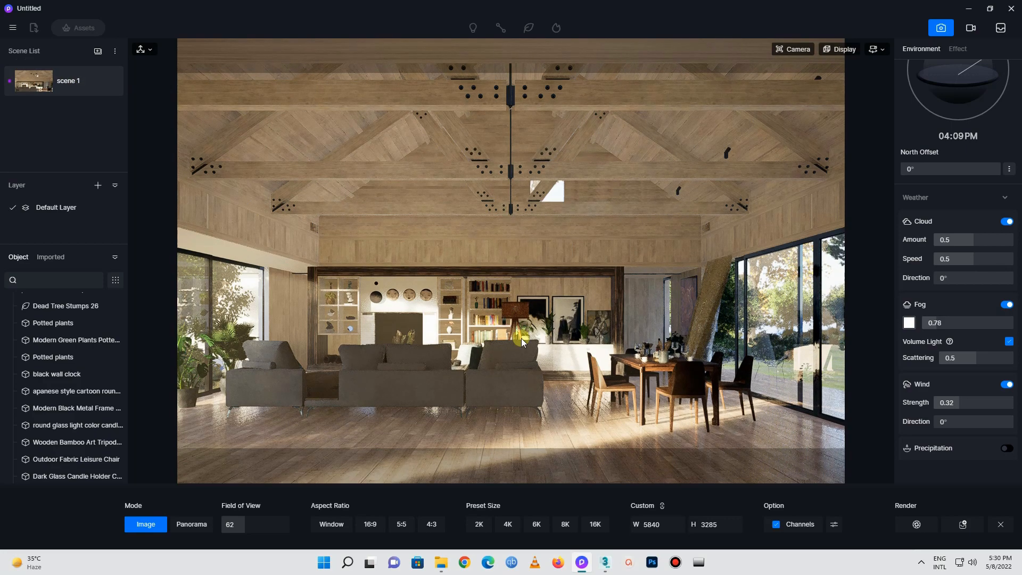
pyautogui.click(941, 27)
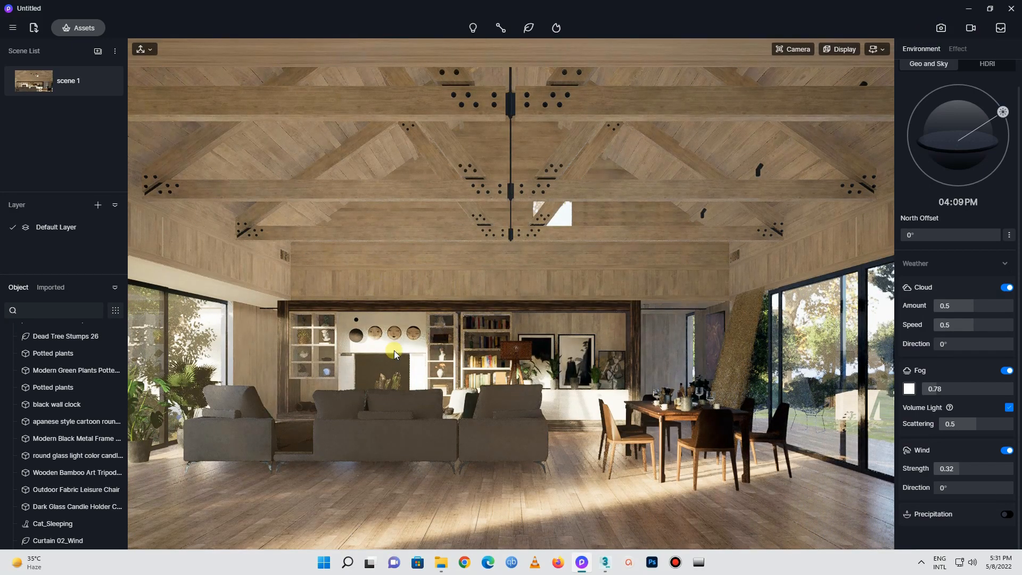
# Bring the fireplace wall into close view and set the viewport preview quality to Middle
pyautogui.scroll(3, 393, 353)
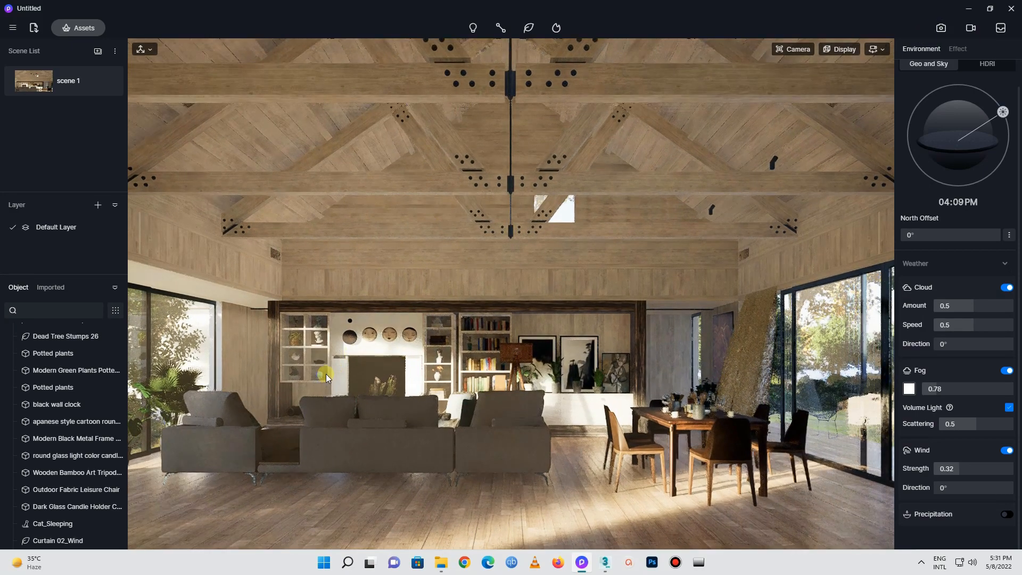
pyautogui.scroll(2, 373, 328)
pyautogui.moveTo(347, 349); pyautogui.dragTo(455, 270, button='right')
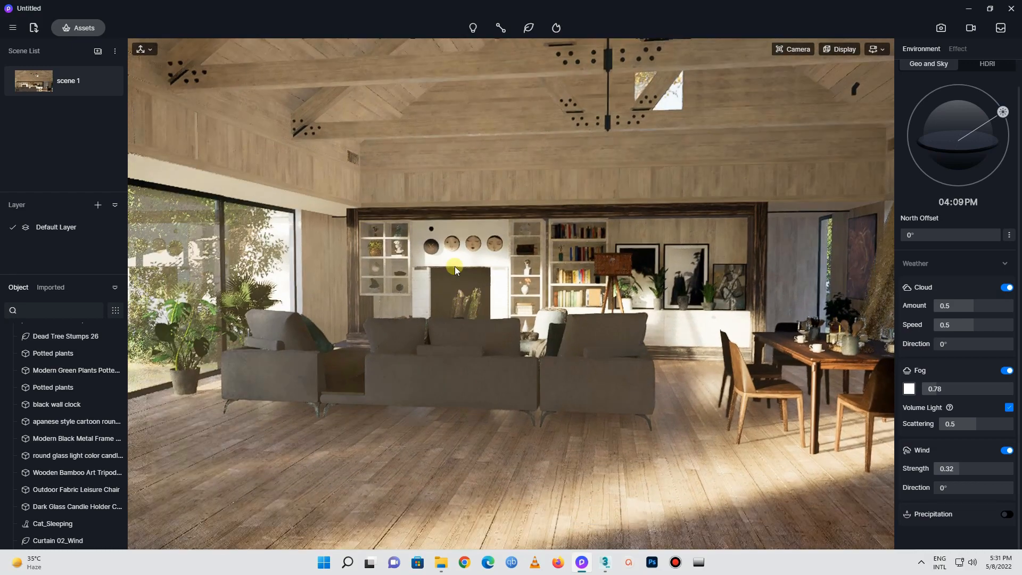
pyautogui.scroll(5, 436, 274)
pyautogui.scroll(3, 385, 274)
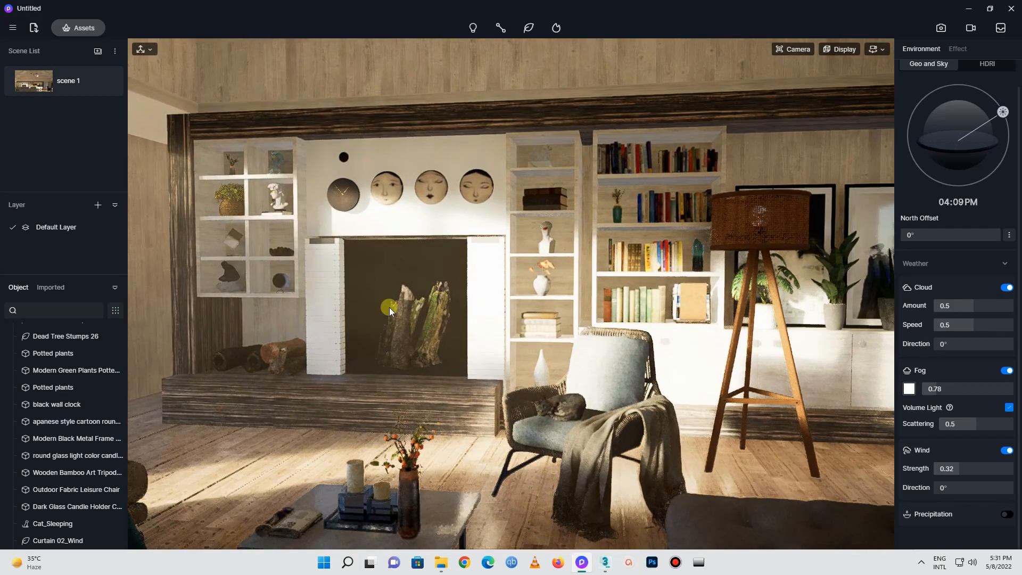
pyautogui.scroll(-3, 354, 296)
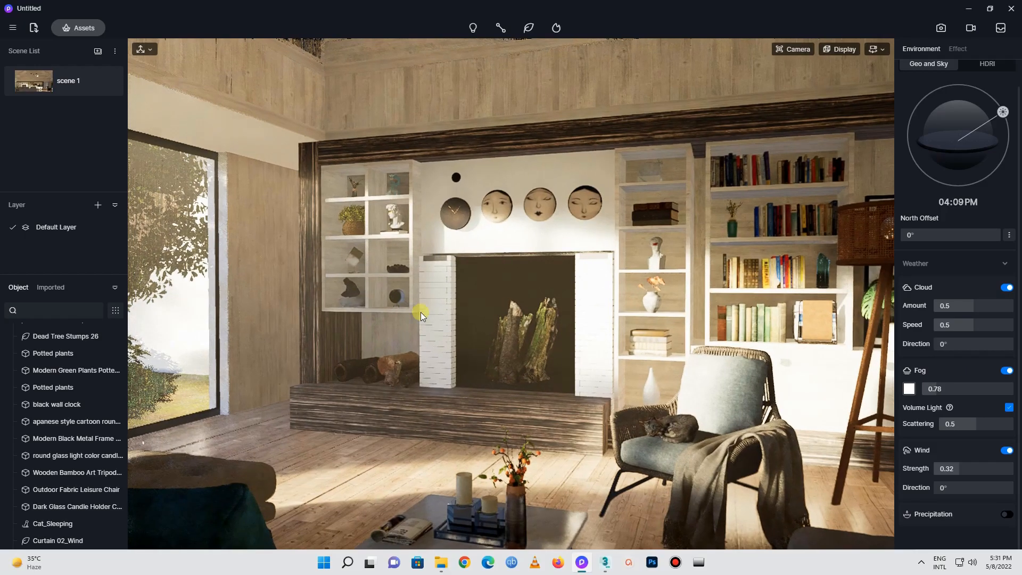
pyautogui.scroll(4, 445, 308)
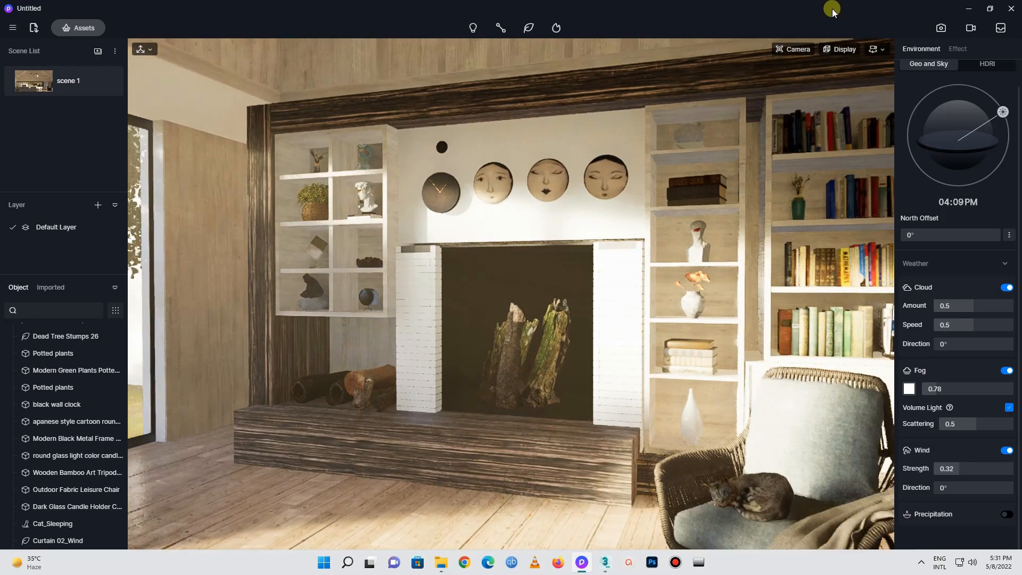
pyautogui.click(847, 51)
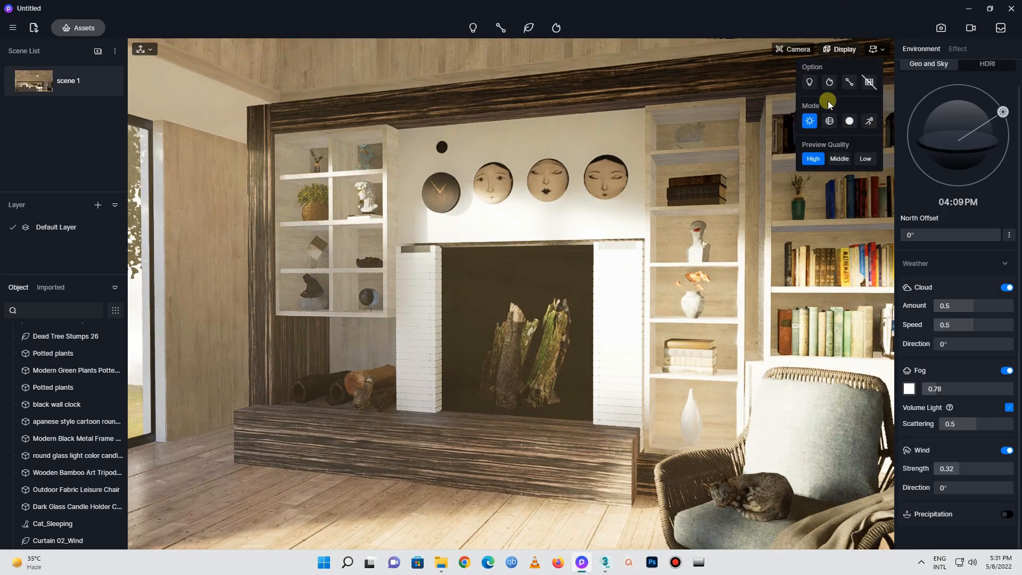
pyautogui.click(839, 160)
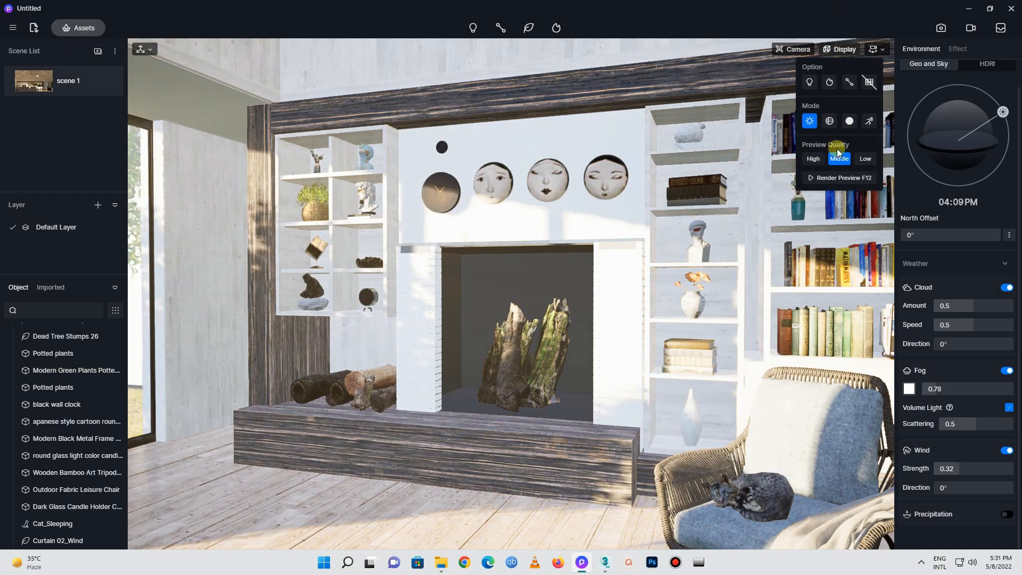
# Choose the Fire01 particle from the online asset library and place it on the logs in the fireplace
pyautogui.scroll(2, 557, 346)
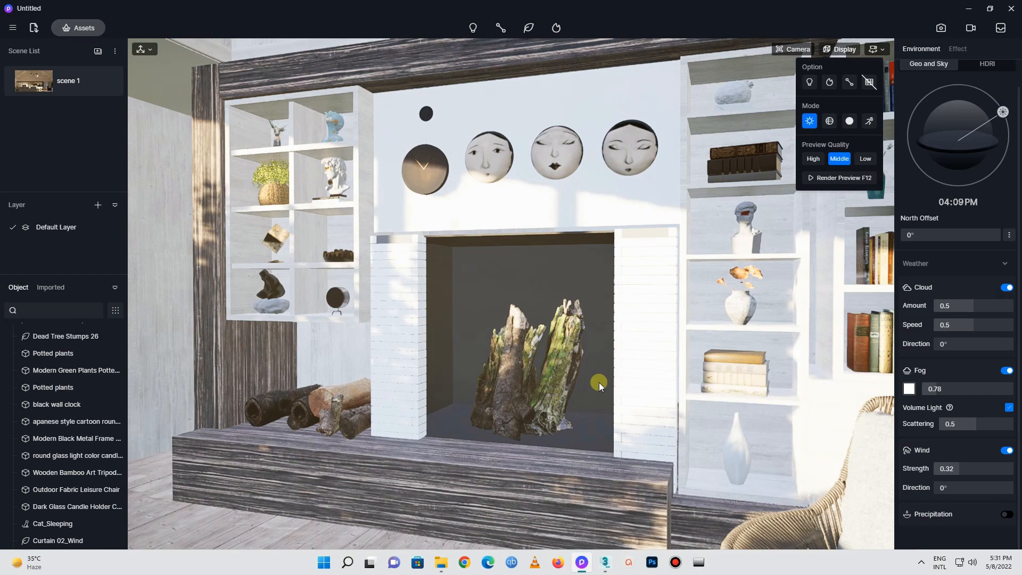
pyautogui.moveTo(599, 382); pyautogui.dragTo(500, 292, button='middle')
pyautogui.scroll(4, 474, 280)
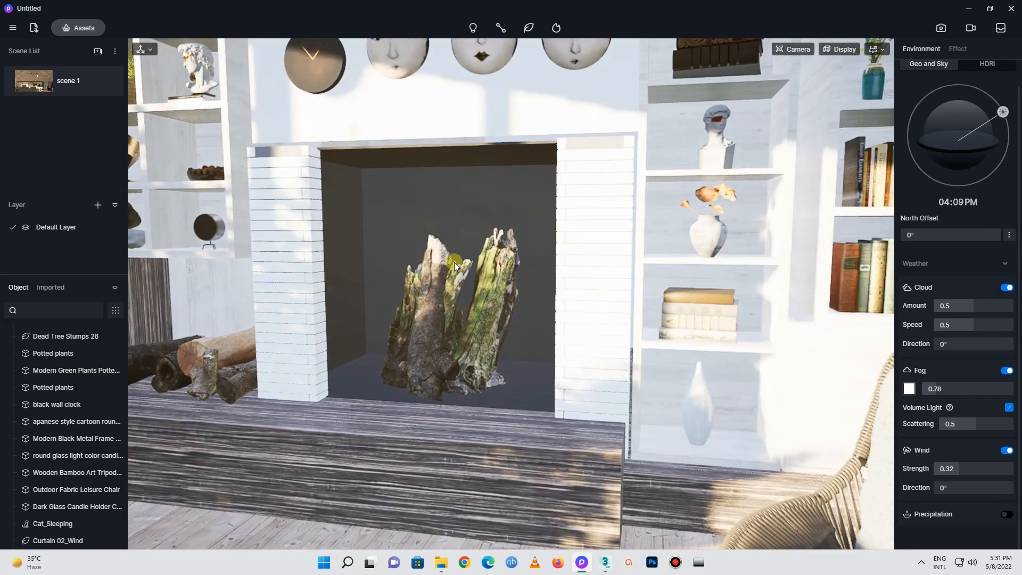
pyautogui.click(76, 28)
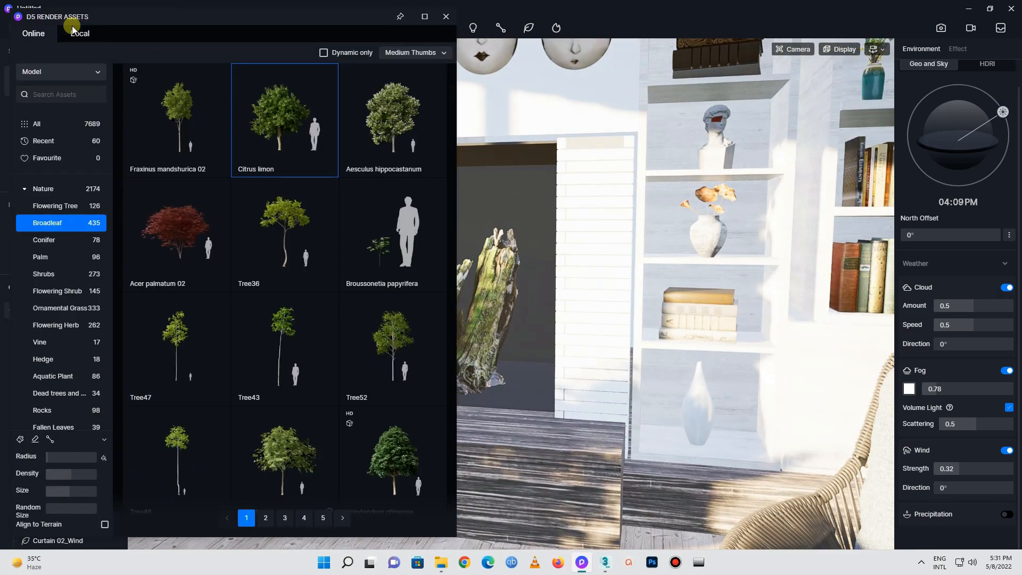
pyautogui.click(39, 76)
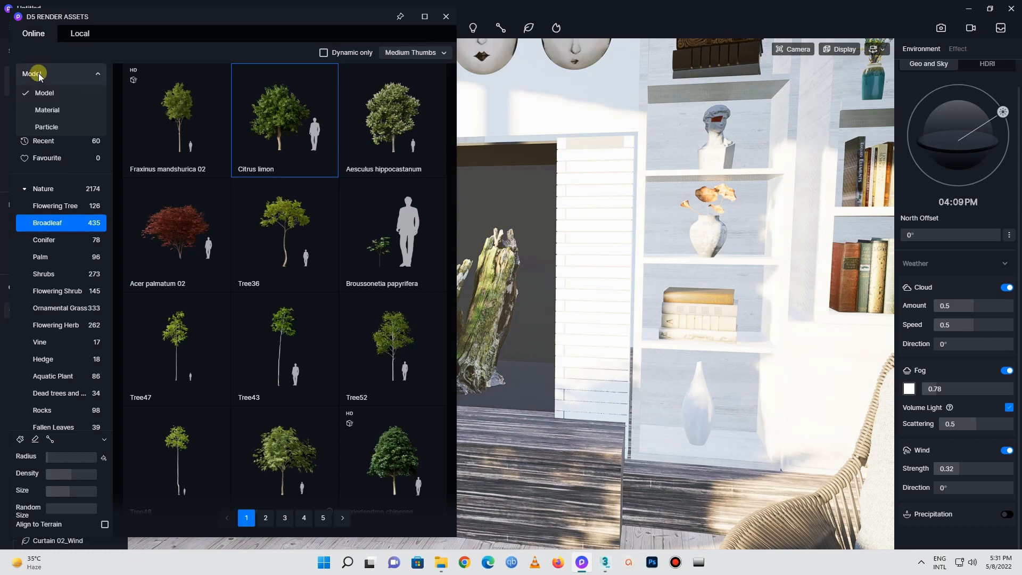
pyautogui.click(48, 125)
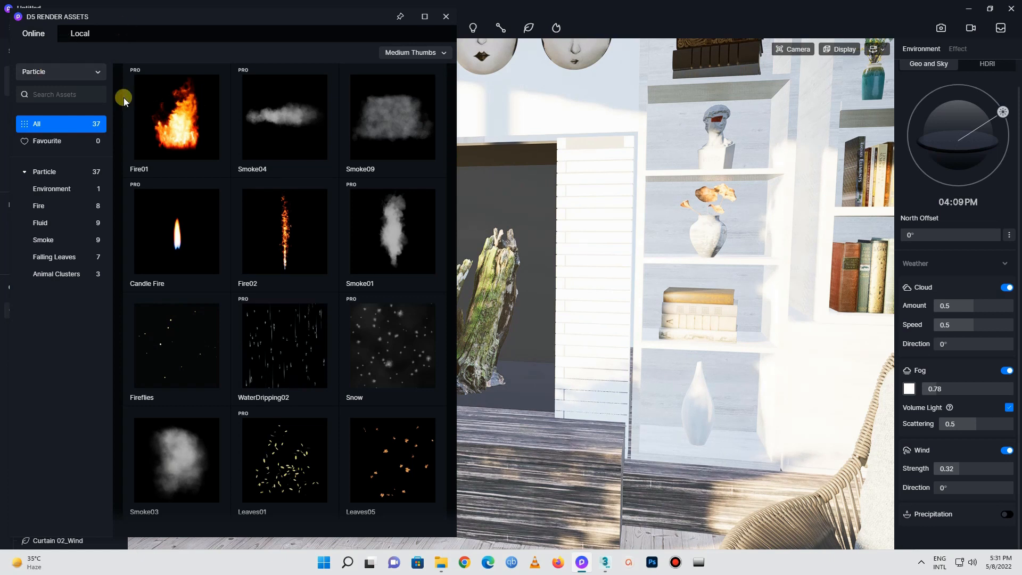
pyautogui.click(491, 279)
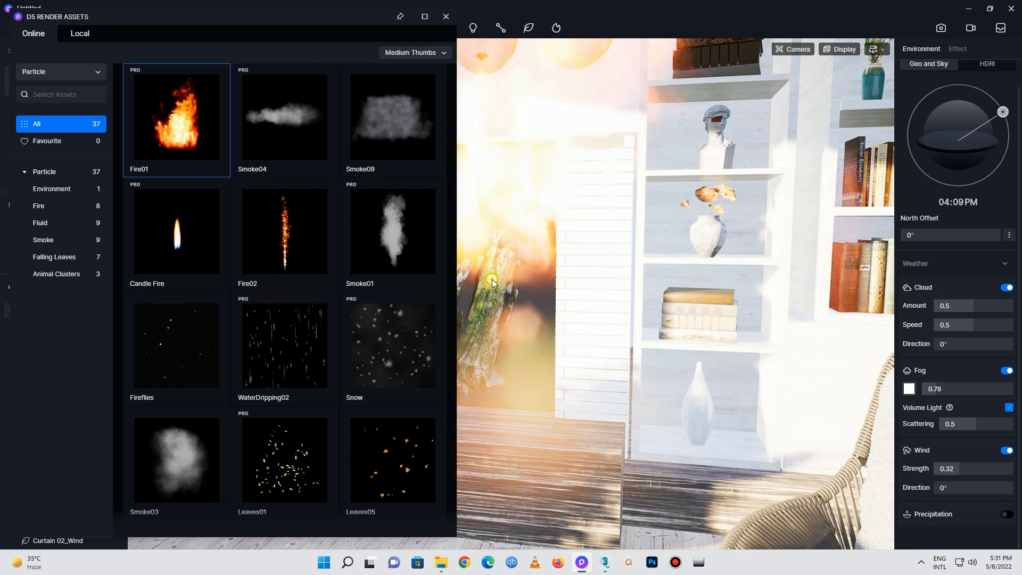
# Select the Fire01 particle in the fireplace and reduce its size to 1
pyautogui.scroll(-5, 570, 274)
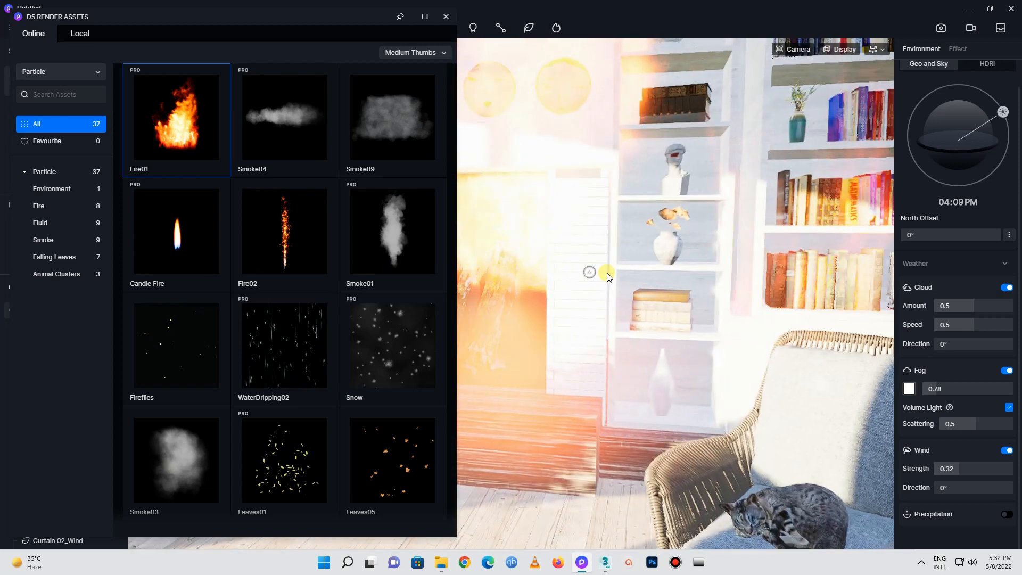
pyautogui.moveTo(604, 271); pyautogui.dragTo(491, 265, button='right')
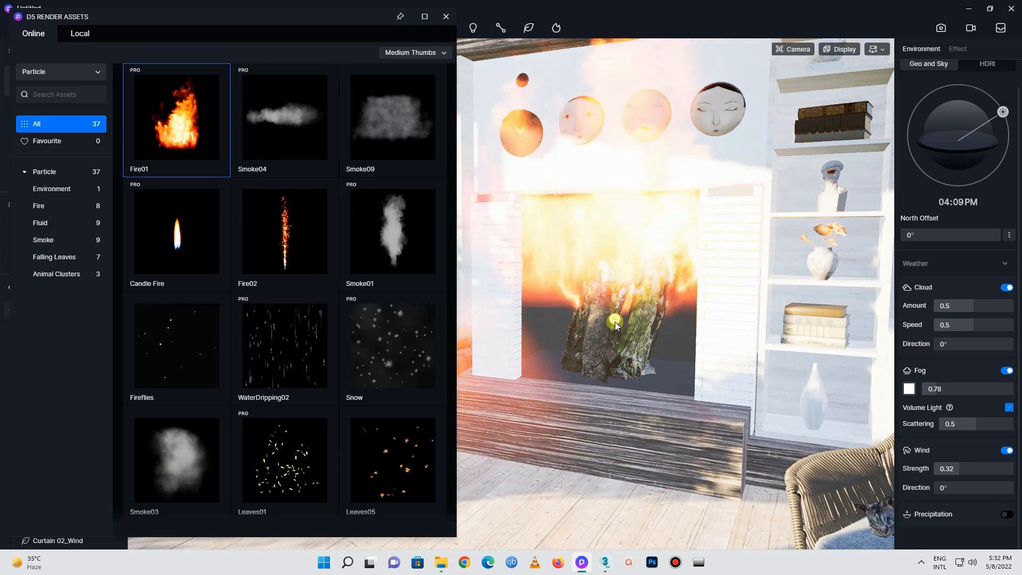
pyautogui.click(615, 322)
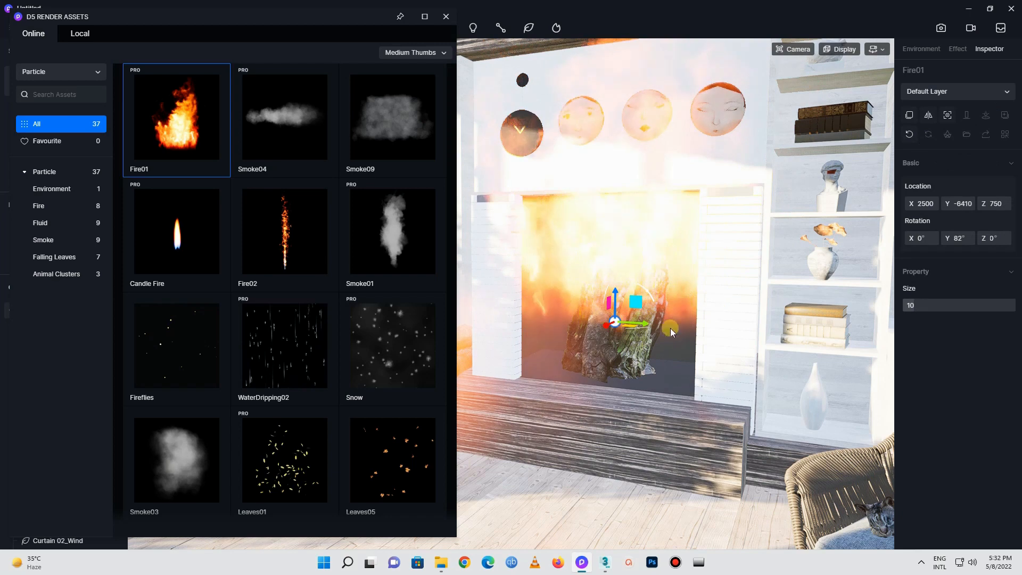
pyautogui.moveTo(917, 308); pyautogui.dragTo(904, 311)
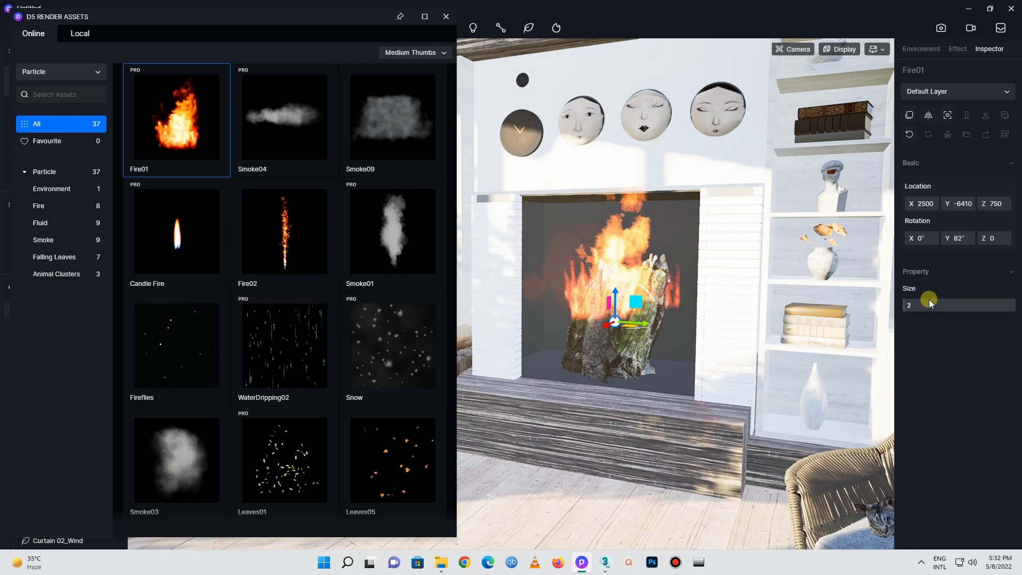
pyautogui.moveTo(914, 308); pyautogui.dragTo(905, 308)
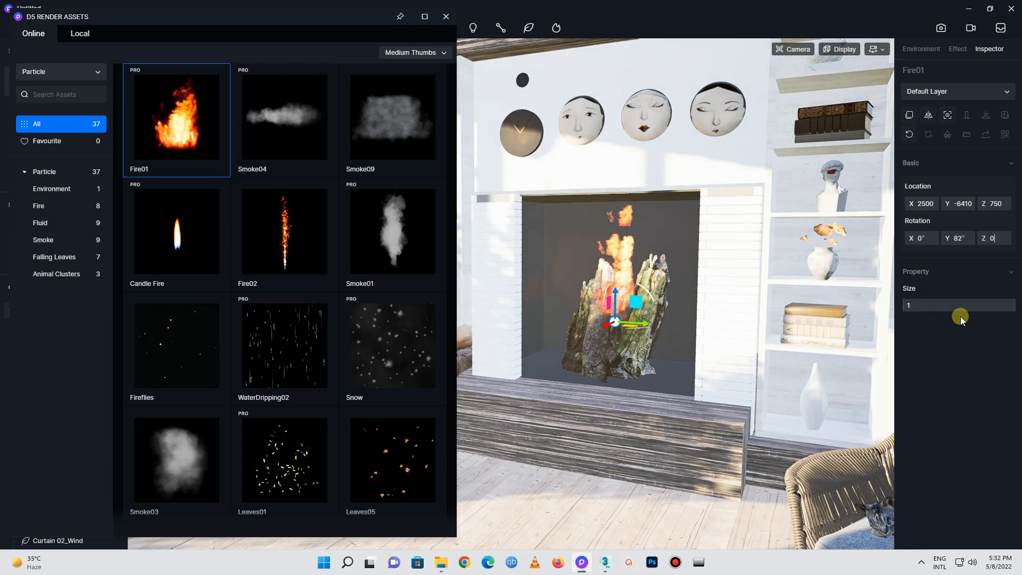
# Place a Fire05 particle on the fireplace logs and select it
pyautogui.scroll(-8, 220, 216)
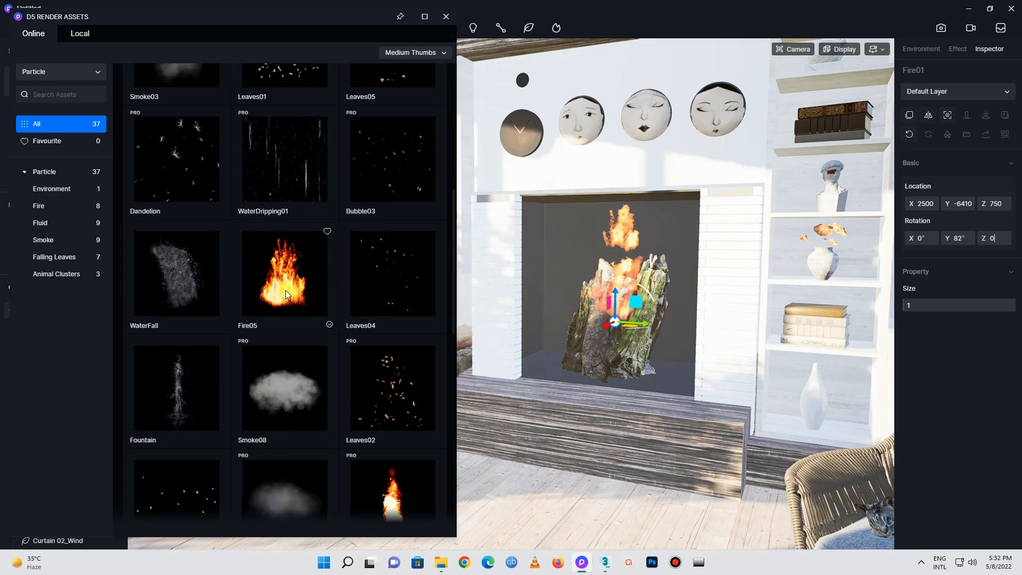
pyautogui.moveTo(285, 294); pyautogui.dragTo(605, 347)
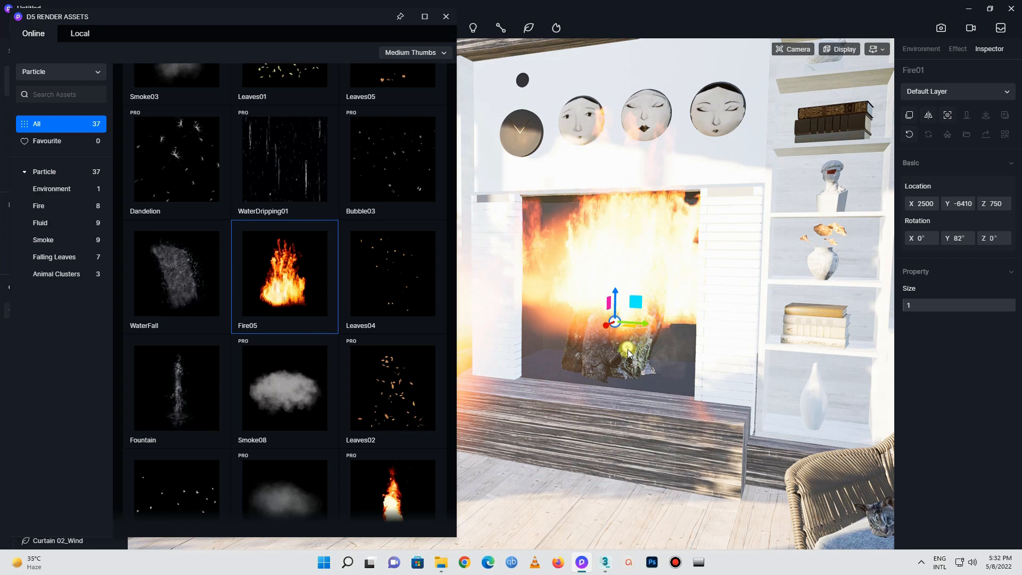
pyautogui.click(627, 349)
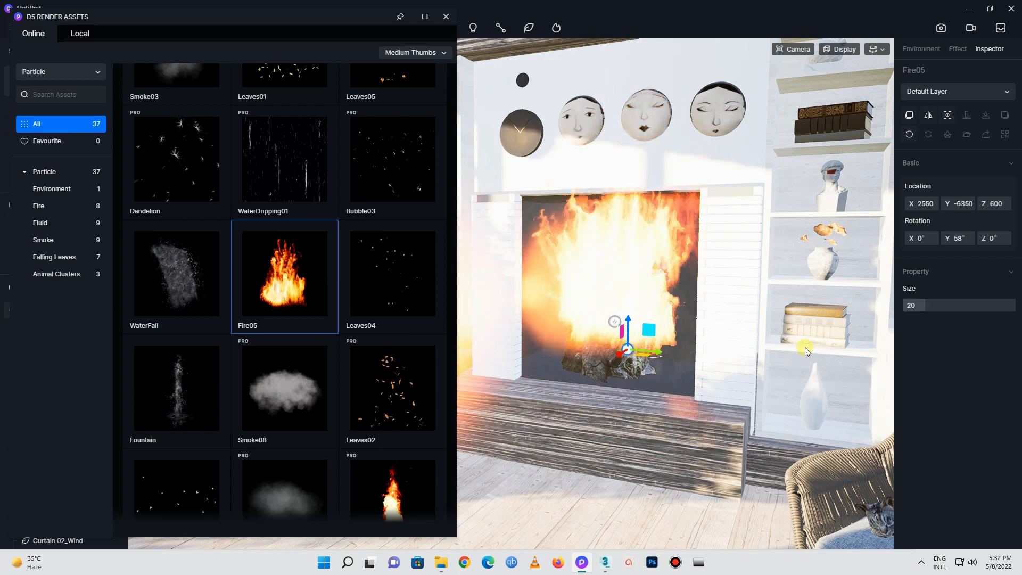
# Set the Fire05 particle's size to 13 and shift it slightly to X 2553, Y -6394, Z 606
pyautogui.moveTo(928, 308); pyautogui.dragTo(912, 310)
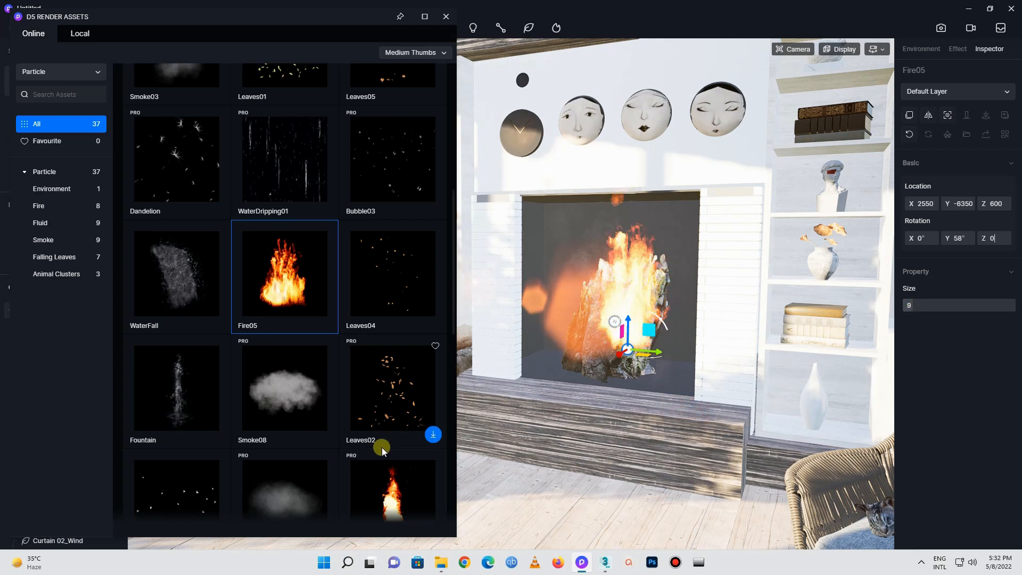
pyautogui.scroll(-2, 382, 447)
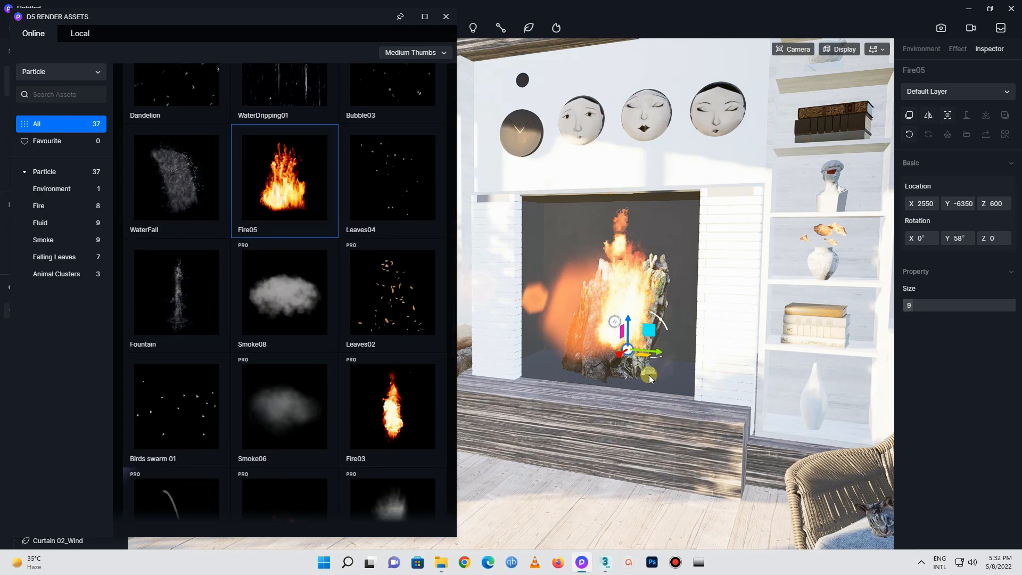
pyautogui.moveTo(918, 305); pyautogui.dragTo(917, 305)
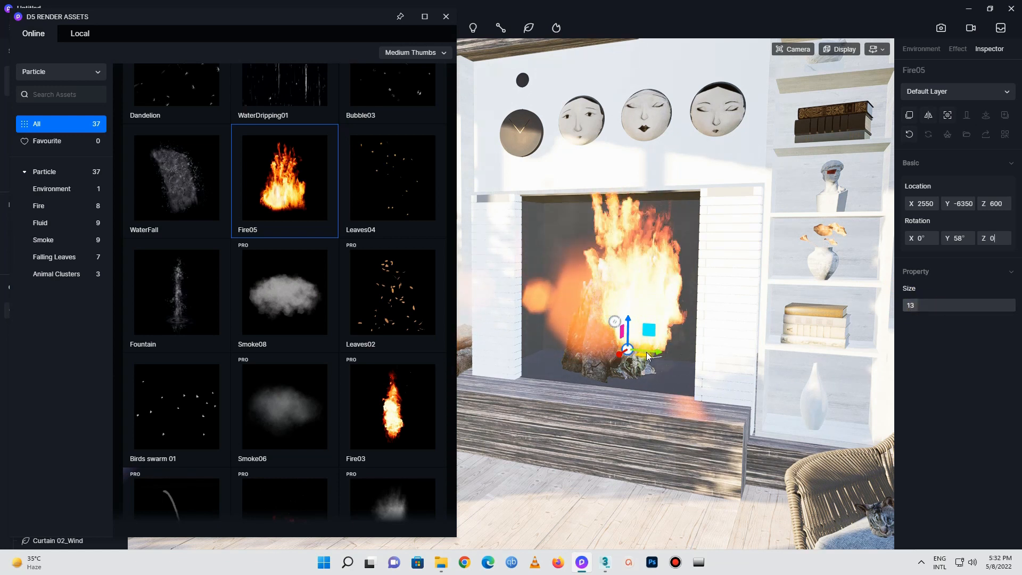
pyautogui.moveTo(640, 352); pyautogui.dragTo(638, 352)
# Choose the Candle Fire particle from the online asset library for the taller candle on the coffee table
pyautogui.scroll(-3, 775, 327)
pyautogui.moveTo(630, 331); pyautogui.dragTo(671, 239, button='right')
pyautogui.scroll(5, 685, 213)
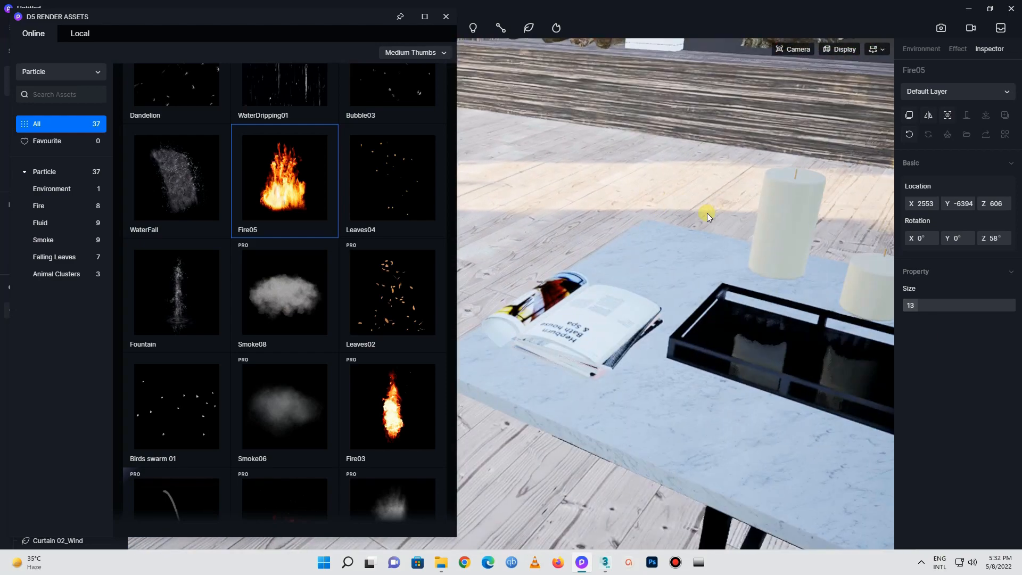
pyautogui.moveTo(778, 237); pyautogui.dragTo(1006, 186, button='right')
pyautogui.moveTo(689, 386); pyautogui.dragTo(757, 262, button='right')
pyautogui.scroll(4, 567, 154)
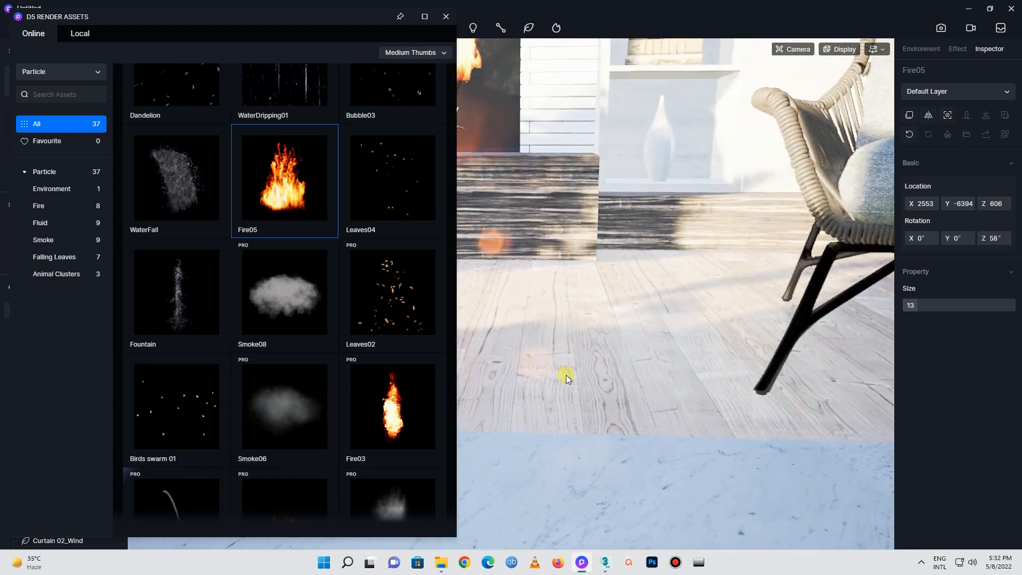
pyautogui.scroll(-4, 548, 404)
pyautogui.scroll(-5, 538, 414)
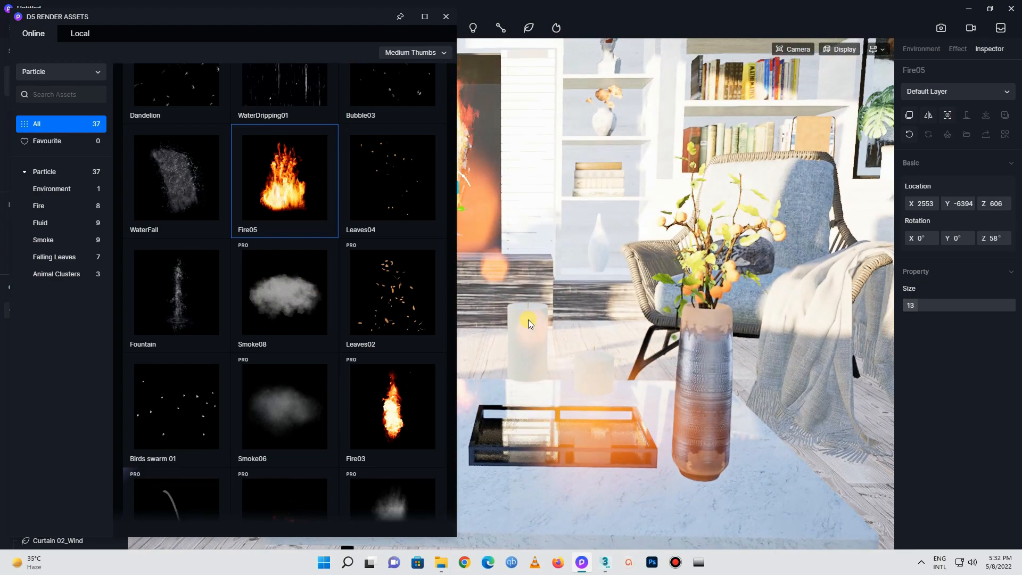
pyautogui.scroll(4, 527, 318)
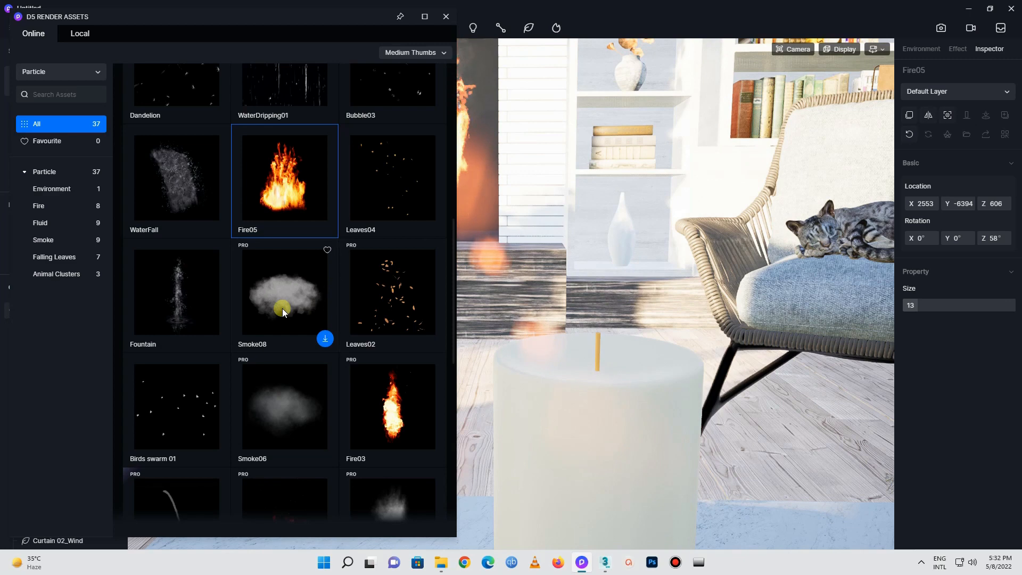
pyautogui.scroll(-2, 283, 308)
pyautogui.scroll(-4, 282, 310)
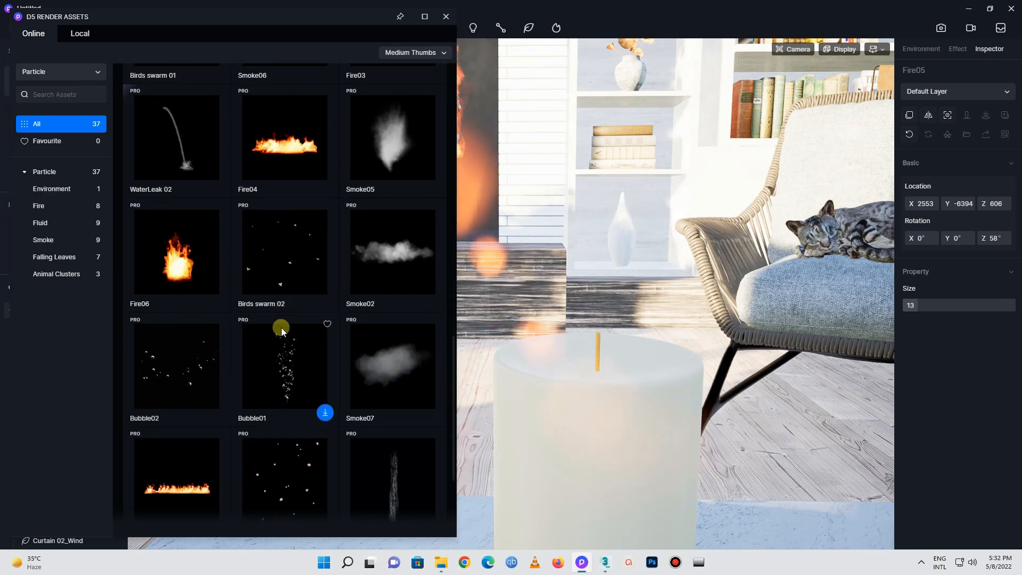
pyautogui.scroll(10, 283, 314)
pyautogui.scroll(6, 284, 333)
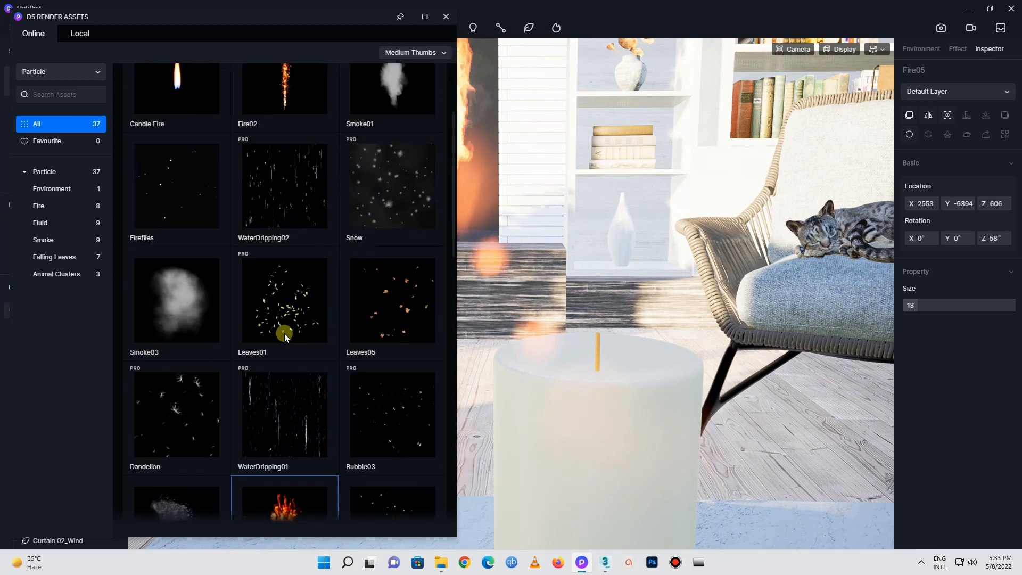
pyautogui.click(180, 247)
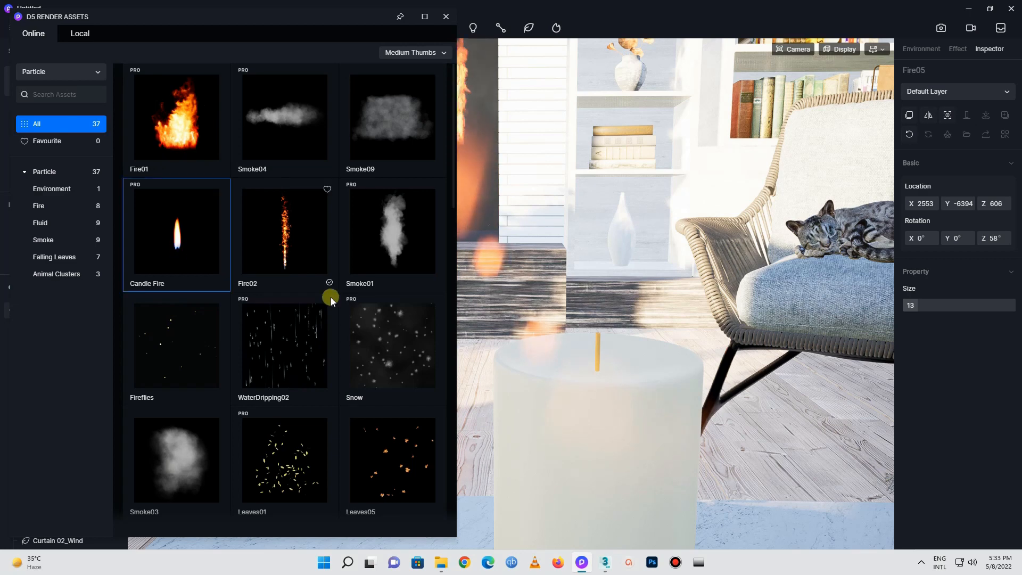
# Place the Candle Fire particle on the wick of the taller coffee-table candle and set its size to 8
pyautogui.click(603, 344)
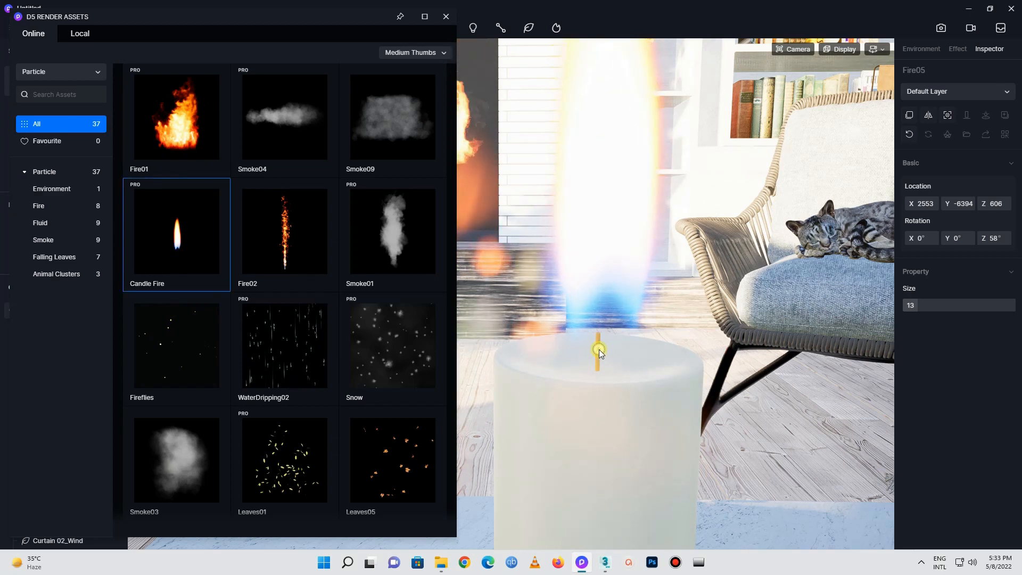
pyautogui.click(599, 349)
pyautogui.moveTo(895, 304)
pyautogui.mouseDown()
pyautogui.moveTo(922, 303)
pyautogui.moveTo(909, 305)
pyautogui.mouseUp()
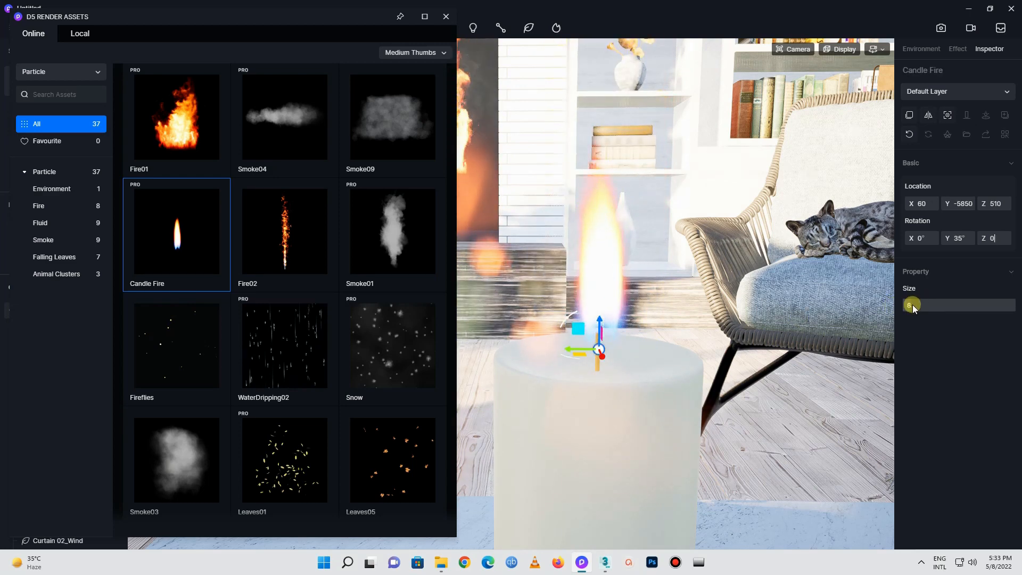
# Place another Candle Fire particle on the wick of the shorter coffee-table candle and set its size to 8
pyautogui.moveTo(746, 369); pyautogui.dragTo(806, 461, button='right')
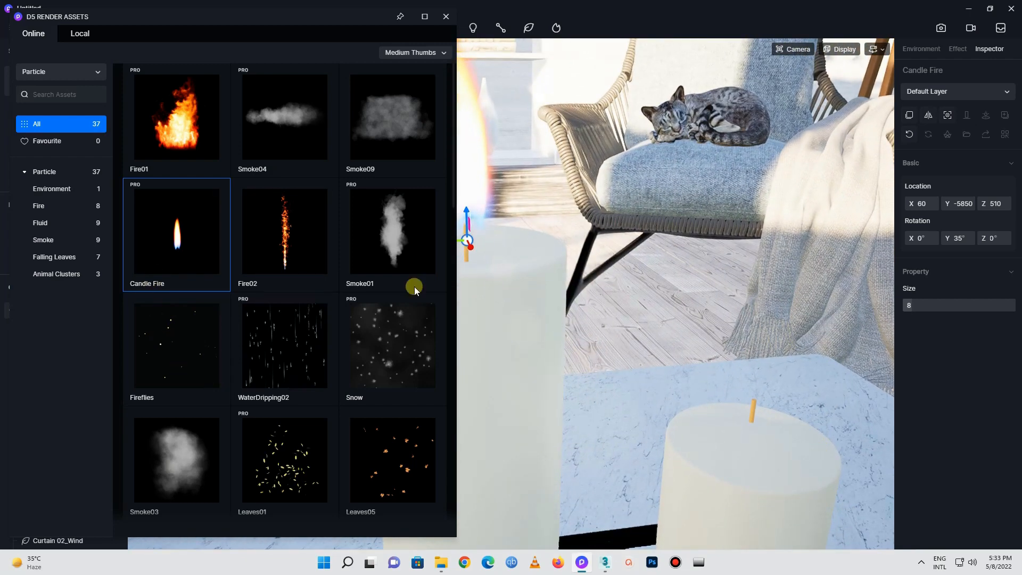
pyautogui.click(754, 408)
pyautogui.click(910, 308)
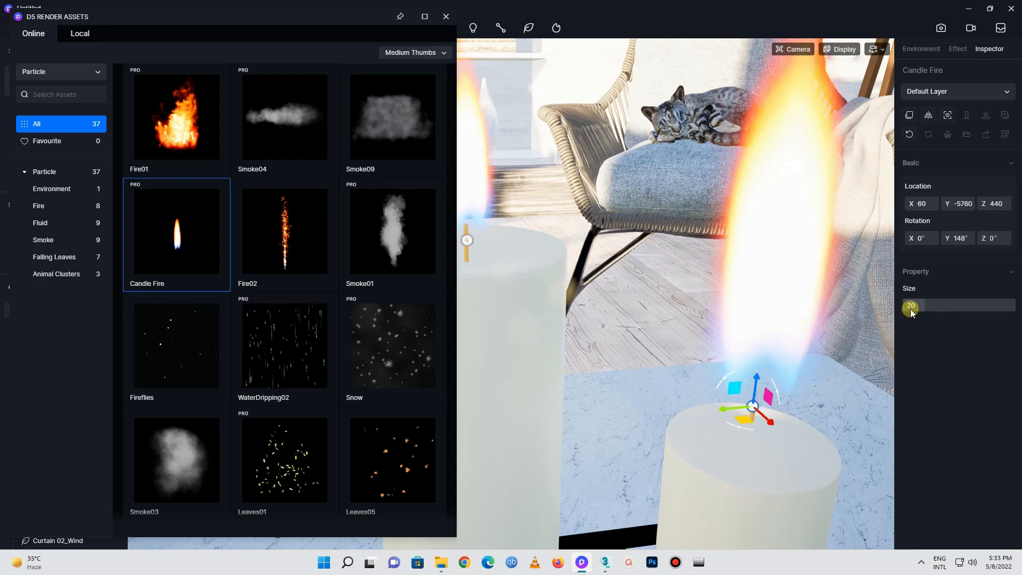
pyautogui.doubleClick(910, 309)
pyautogui.write('8')
pyautogui.press('Return')
# Go to the white candles on the dining table and choose the Candle Fire particle again
pyautogui.scroll(-5, 644, 361)
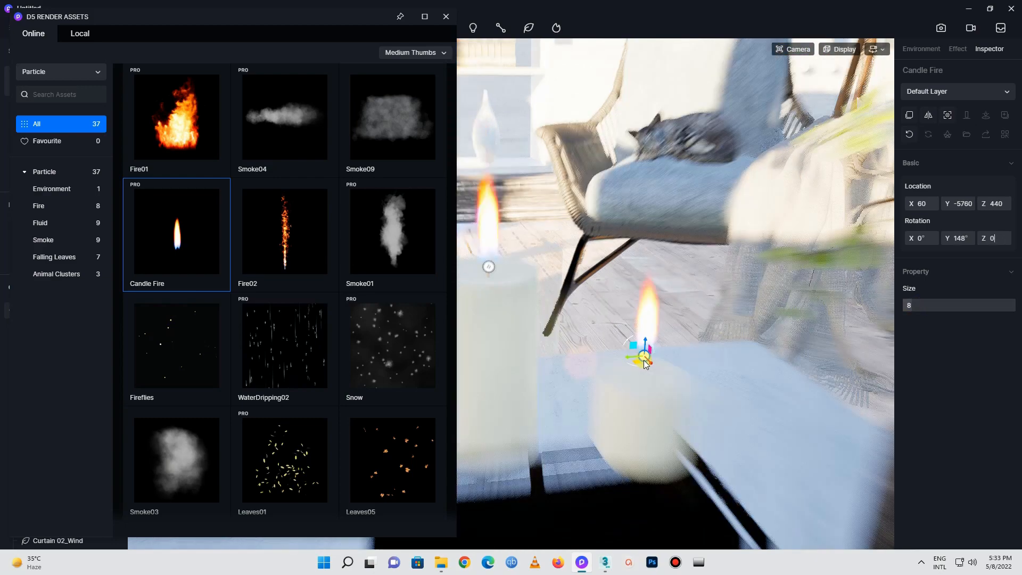
pyautogui.scroll(-8, 638, 358)
pyautogui.moveTo(522, 401); pyautogui.dragTo(410, 366, button='right')
pyautogui.moveTo(563, 420); pyautogui.dragTo(779, 219, button='right')
pyautogui.scroll(3, 765, 218)
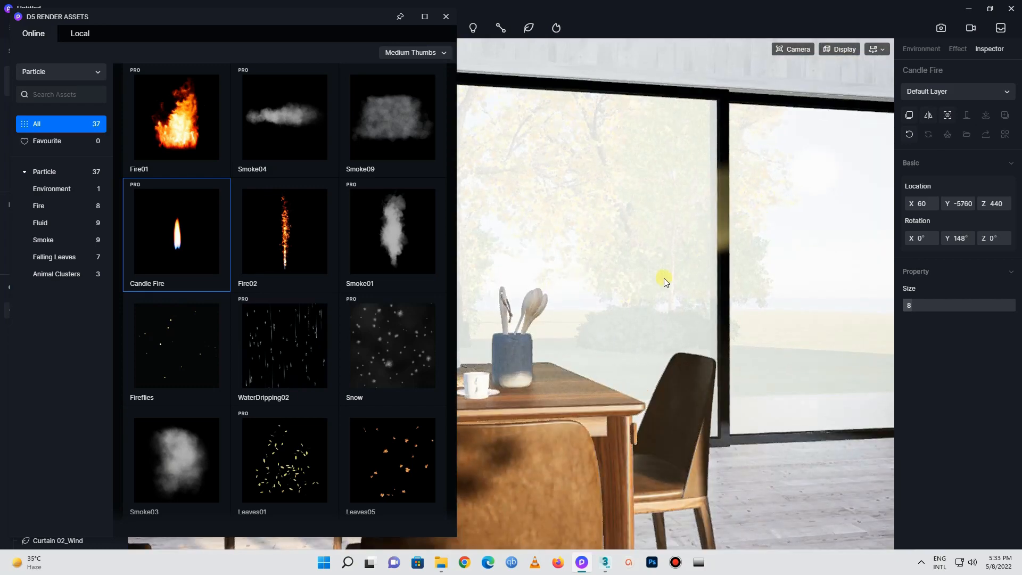
pyautogui.moveTo(663, 279); pyautogui.dragTo(448, 312, button='right')
pyautogui.moveTo(468, 304); pyautogui.dragTo(595, 258, button='middle')
pyautogui.scroll(2, 675, 247)
pyautogui.moveTo(675, 247); pyautogui.dragTo(924, 201, button='right')
pyautogui.moveTo(730, 320); pyautogui.dragTo(541, 288, button='right')
pyautogui.scroll(5, 541, 288)
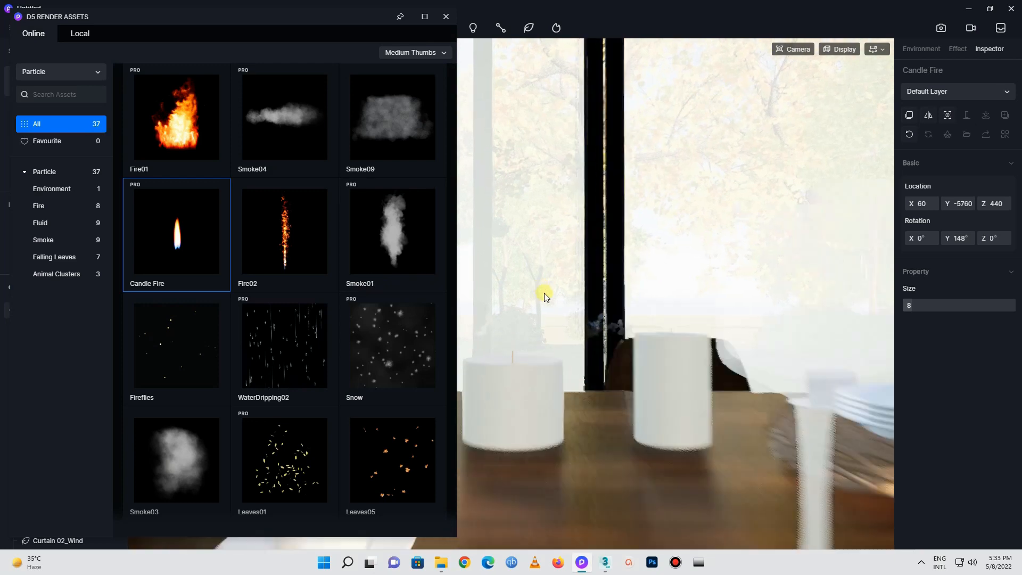
pyautogui.moveTo(526, 389); pyautogui.dragTo(582, 391, button='right')
pyautogui.scroll(3, 582, 390)
pyautogui.scroll(-5, 536, 339)
pyautogui.scroll(4, 536, 340)
pyautogui.click(173, 239)
# Place the Candle Fire particle on the wick of the shorter, wider dining-table candle and set its size to 15
pyautogui.scroll(4, 538, 399)
pyautogui.scroll(-3, 538, 398)
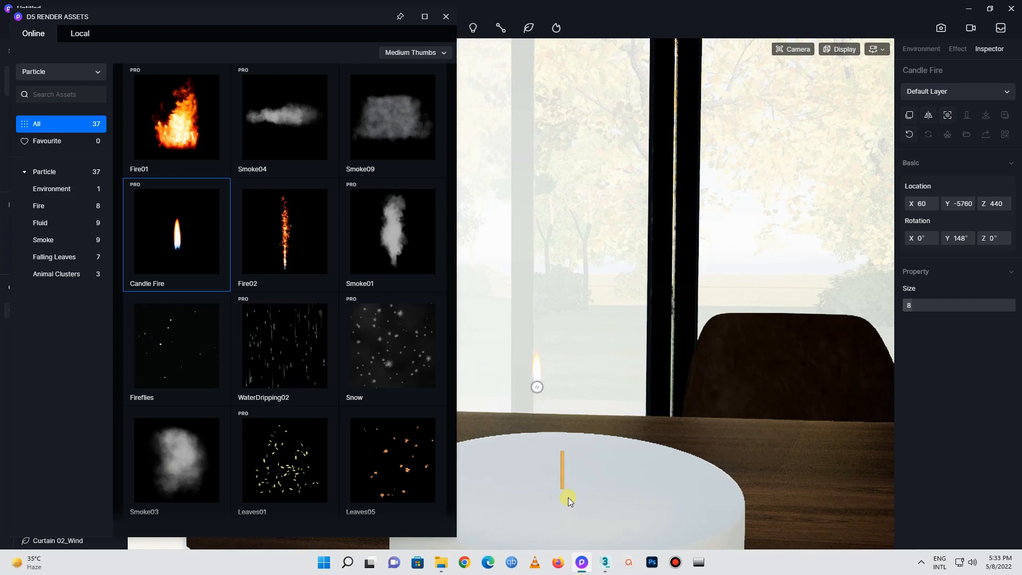
pyautogui.click(562, 472)
pyautogui.scroll(-5, 529, 360)
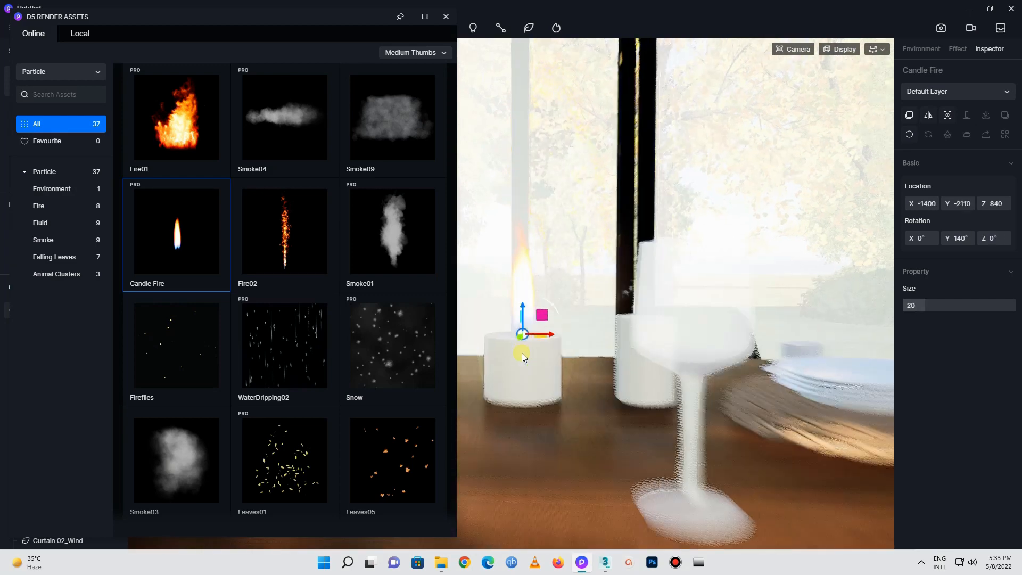
pyautogui.moveTo(924, 308); pyautogui.dragTo(919, 308)
# Place a Candle Fire particle on the wick of the taller dining-table candle and set its size to 10
pyautogui.scroll(3, 631, 254)
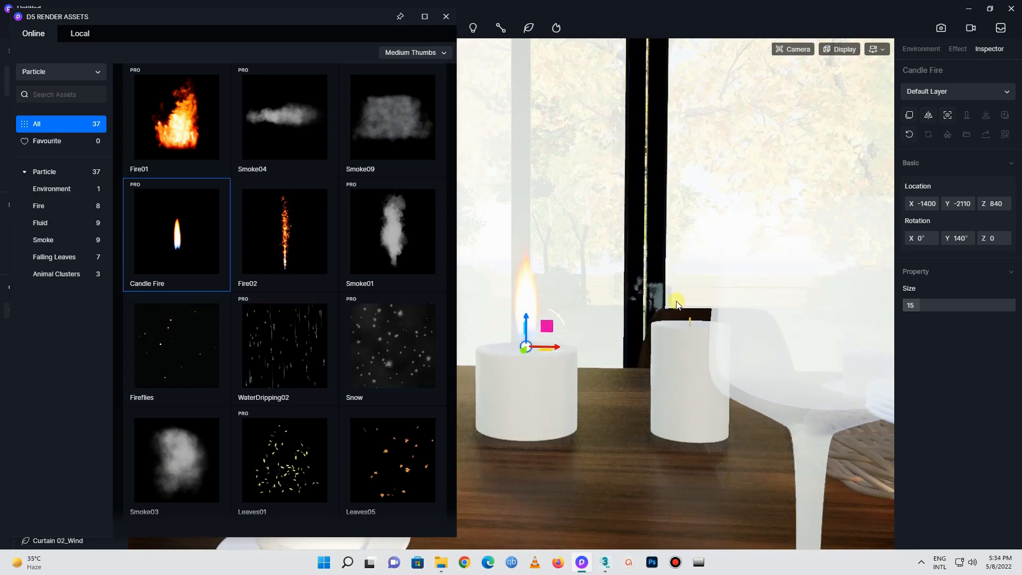
pyautogui.moveTo(676, 302); pyautogui.dragTo(609, 295, button='right')
pyautogui.scroll(2, 611, 296)
pyautogui.scroll(-1, 614, 300)
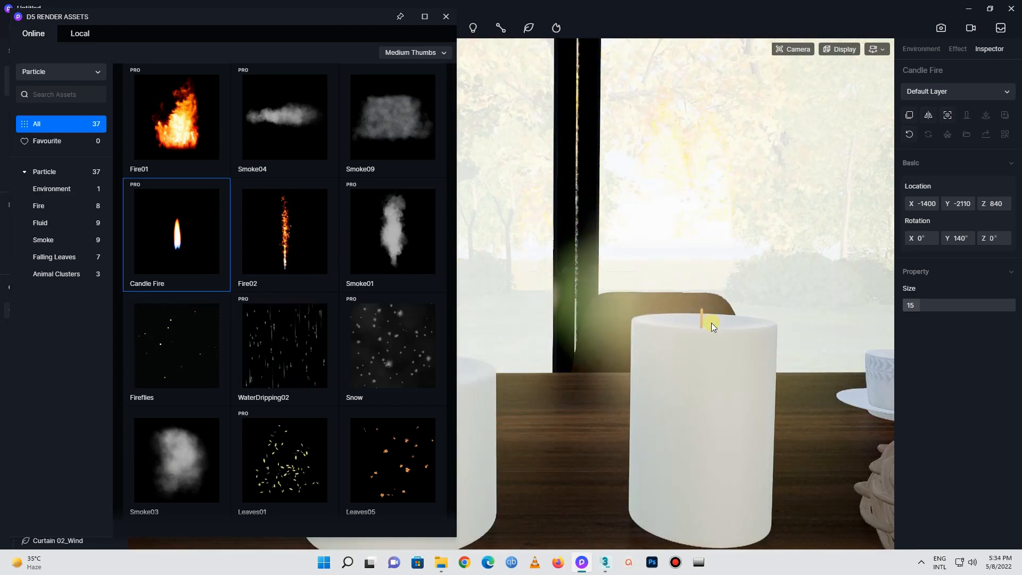
pyautogui.moveTo(930, 302); pyautogui.dragTo(914, 304)
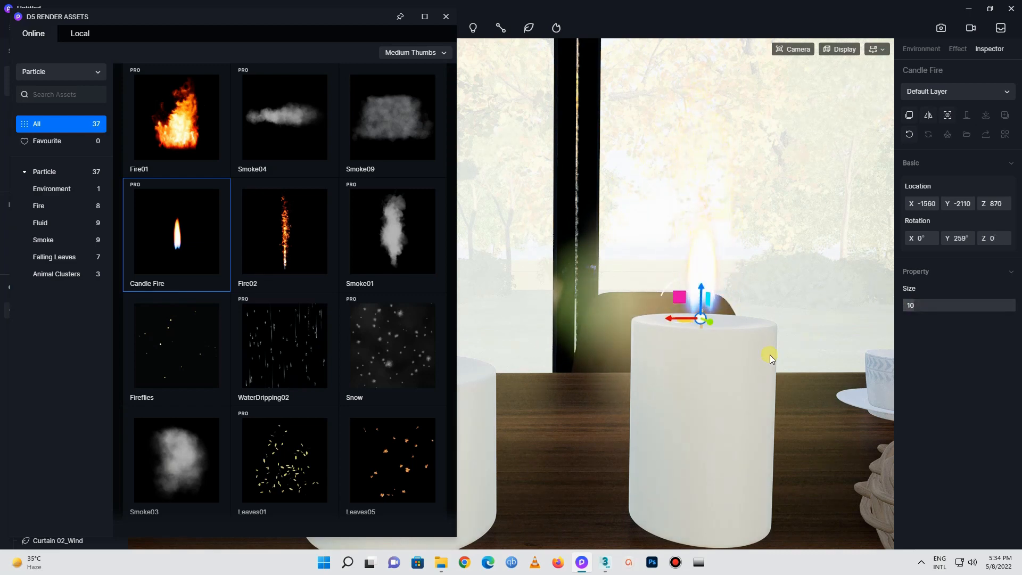
# Browse the complete list of particle assets, including smoke, water, leaves, bubbles, birds and petals
pyautogui.scroll(-6, 771, 356)
pyautogui.moveTo(545, 355); pyautogui.dragTo(500, 356, button='right')
pyautogui.moveTo(758, 311); pyautogui.dragTo(468, 308, button='right')
pyautogui.moveTo(591, 317); pyautogui.dragTo(23, 242, button='right')
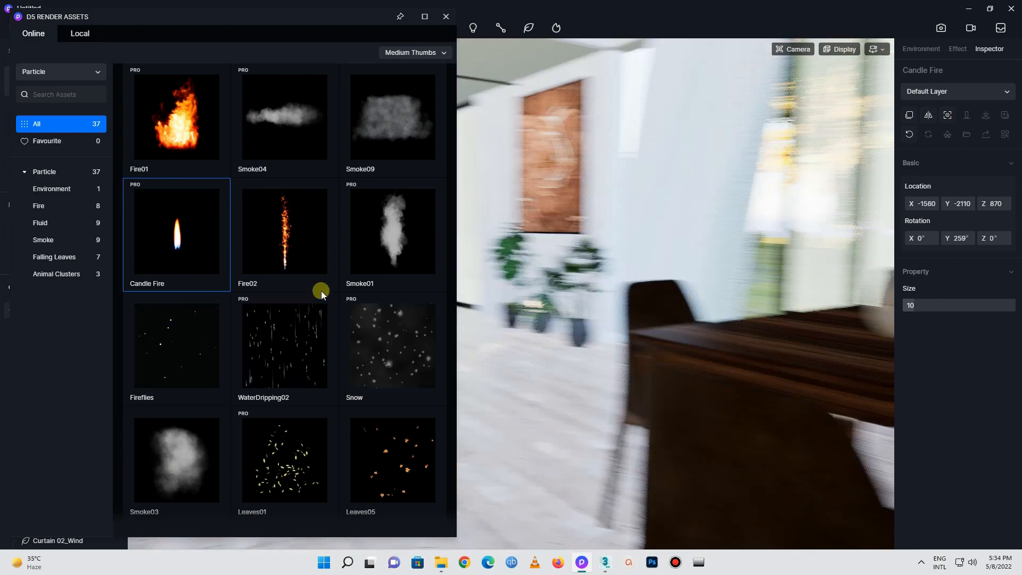
pyautogui.scroll(-6, 343, 278)
pyautogui.scroll(-18, 335, 280)
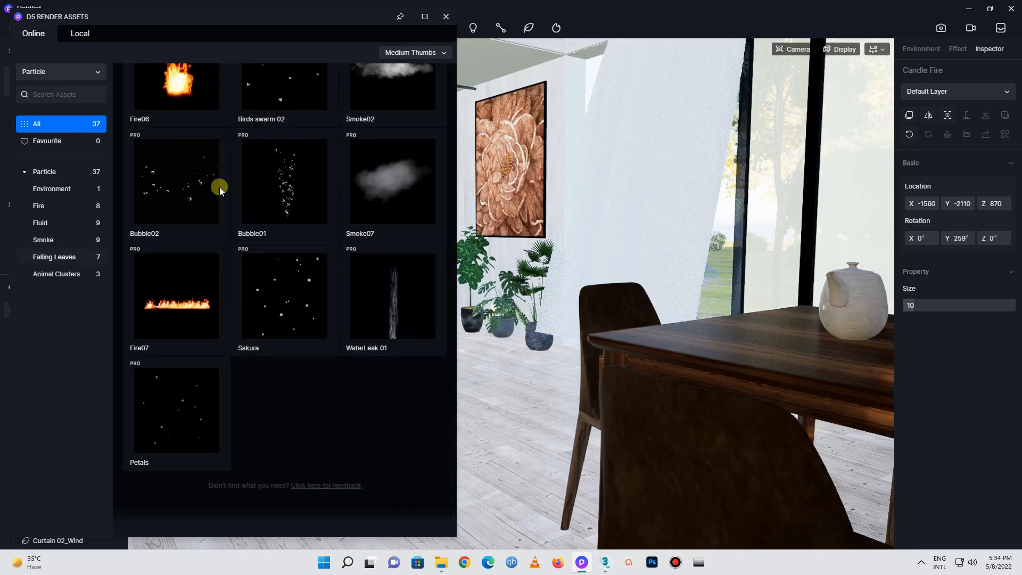
pyautogui.scroll(1, 352, 184)
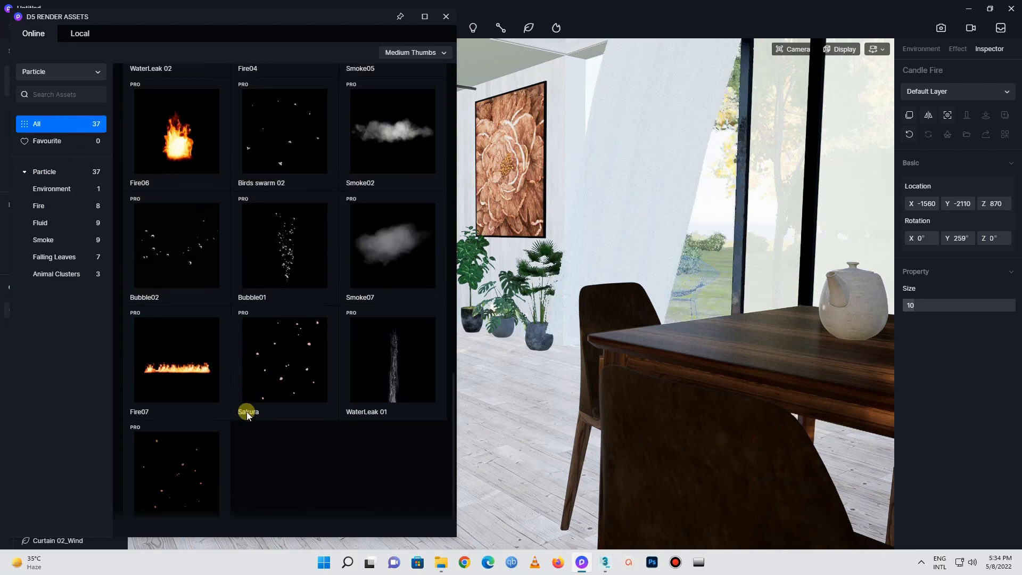
pyautogui.scroll(-1, 182, 452)
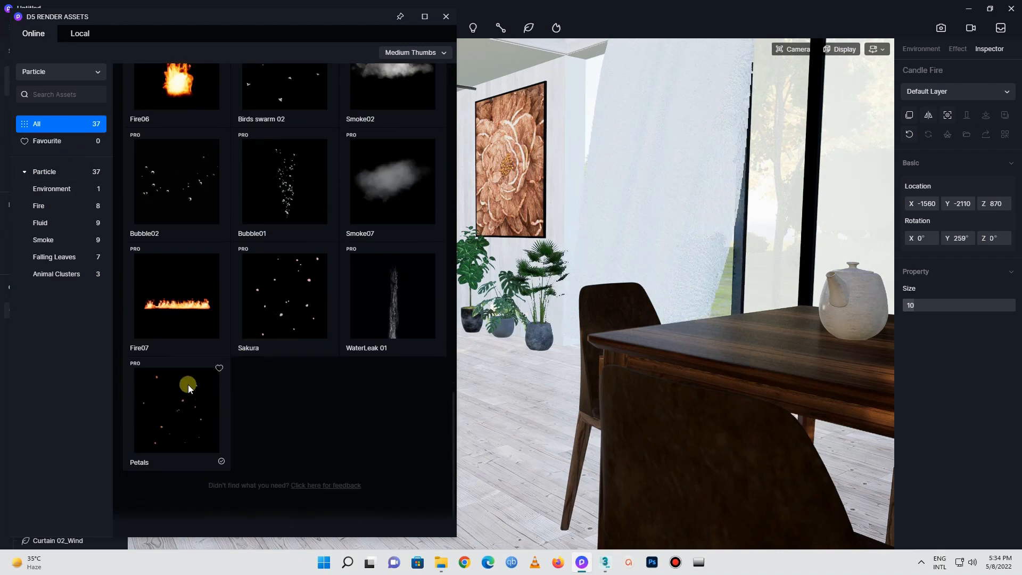
pyautogui.scroll(2, 192, 352)
pyautogui.scroll(3, 304, 283)
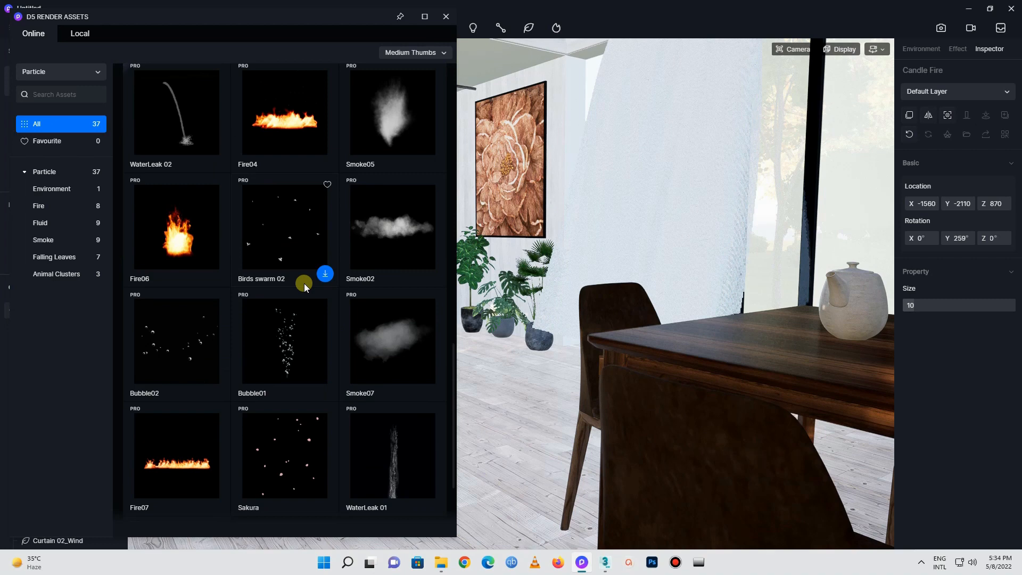
pyautogui.scroll(2, 296, 255)
pyautogui.scroll(4, 282, 256)
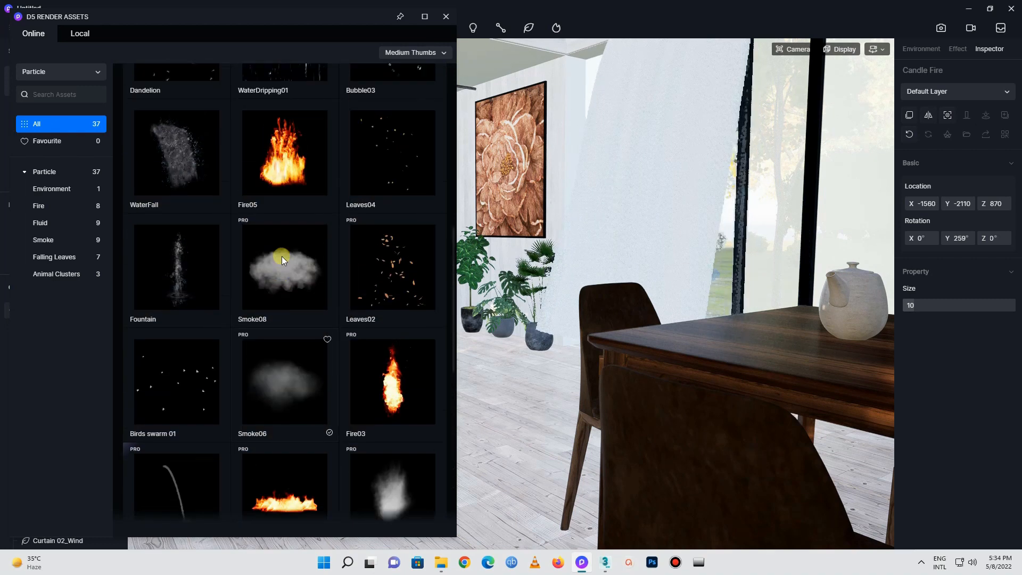
pyautogui.scroll(2, 282, 256)
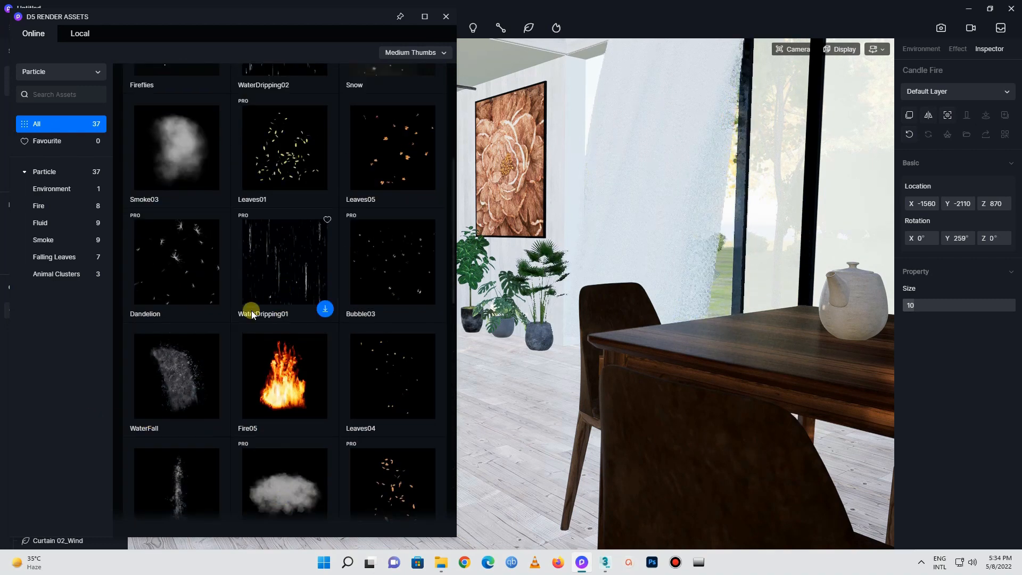
pyautogui.scroll(3, 258, 309)
pyautogui.scroll(2, 257, 308)
pyautogui.scroll(1, 287, 302)
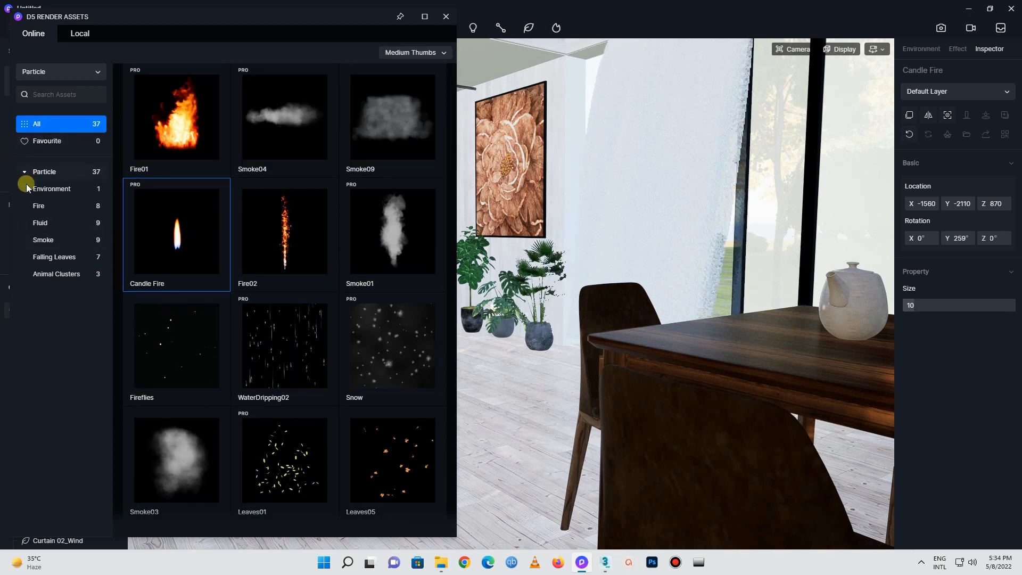
# Choose the Snow particle from the Environment category and place it on the floor near the dining table
pyautogui.click(48, 189)
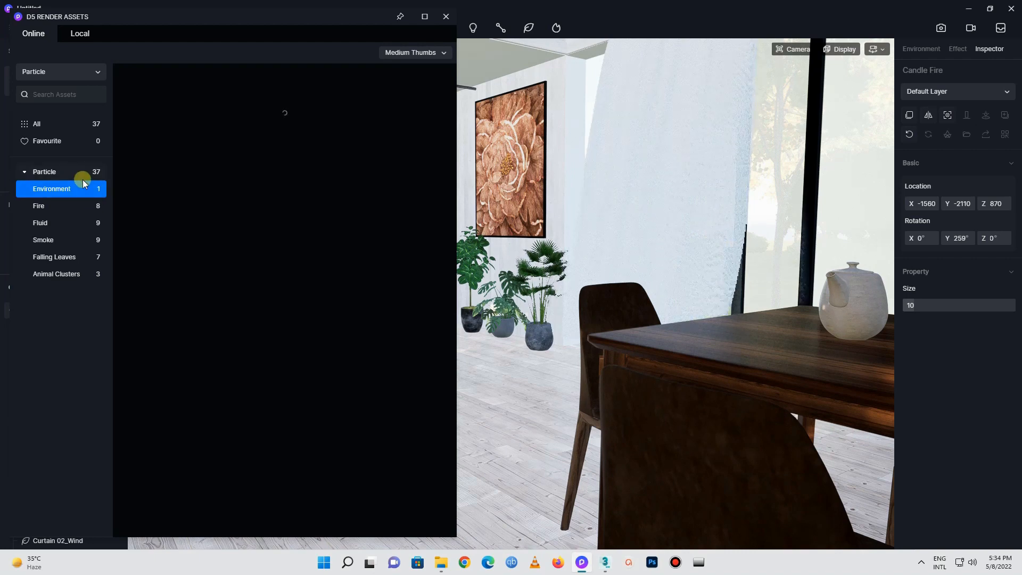
pyautogui.click(174, 120)
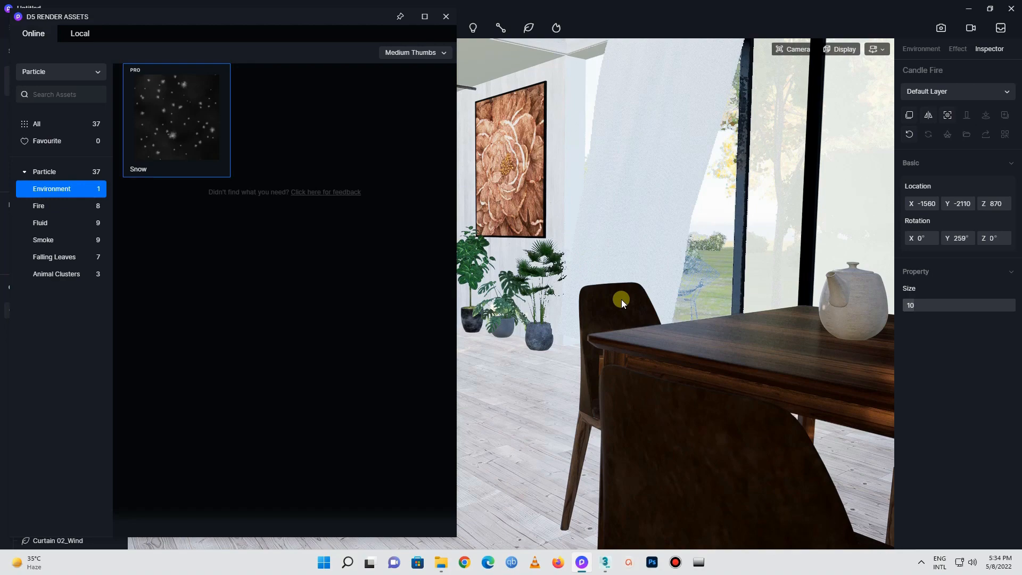
pyautogui.scroll(-1, 643, 303)
pyautogui.moveTo(643, 301); pyautogui.dragTo(754, 324, button='right')
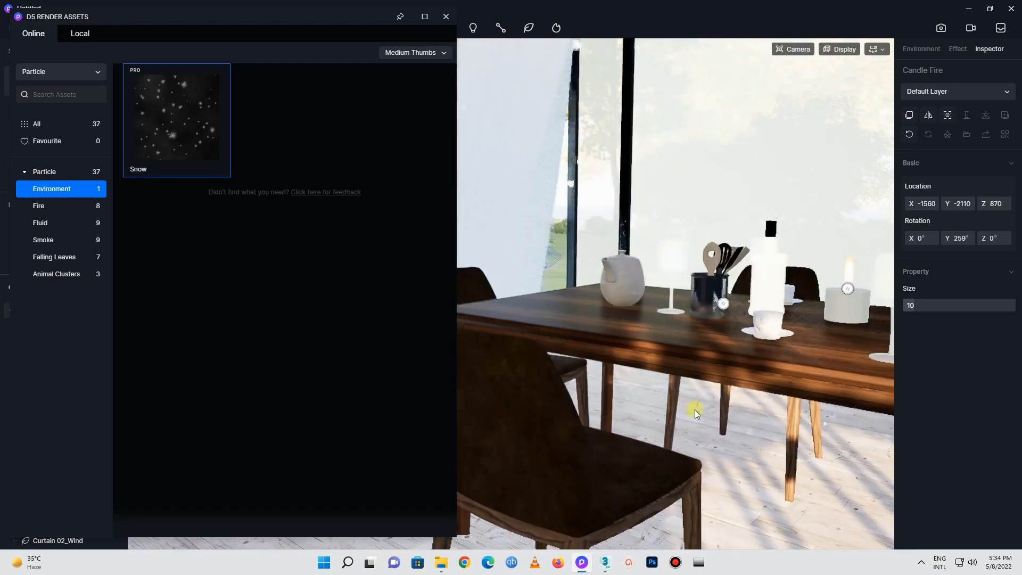
pyautogui.scroll(-7, 686, 435)
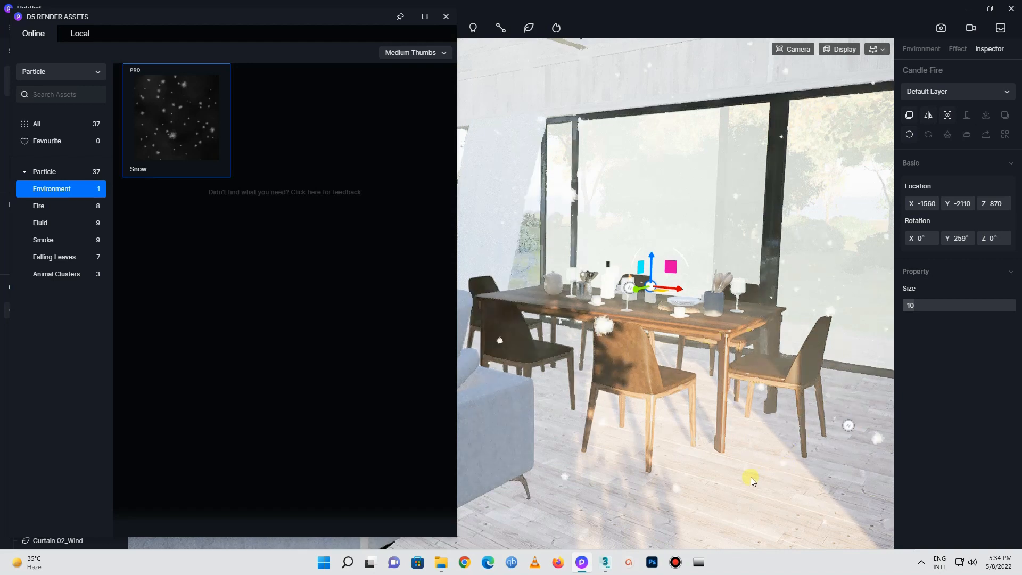
pyautogui.click(747, 487)
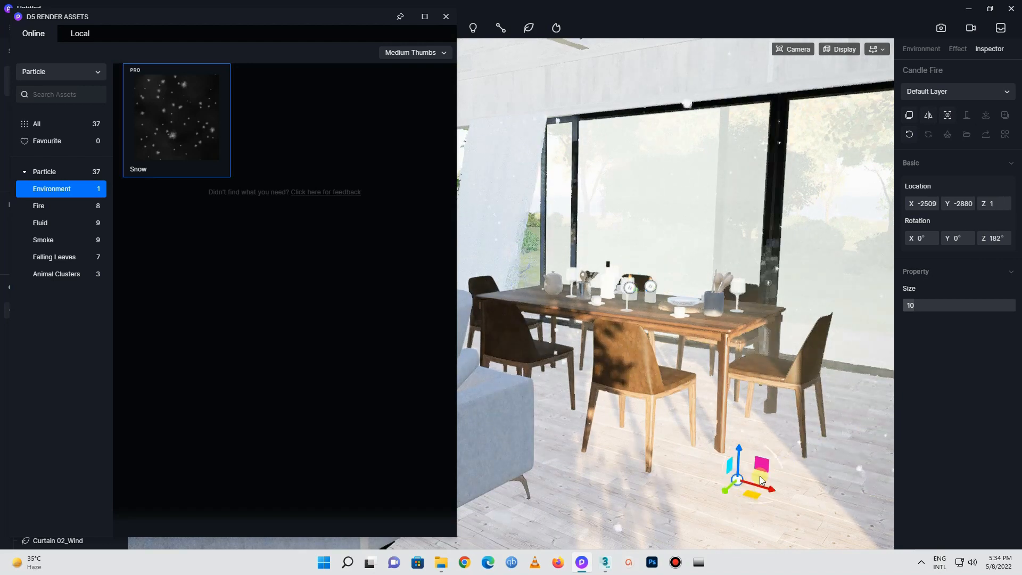
# Move the Snow particle outside beyond the glass wall to Y 8564 and set its quantity to 77
pyautogui.moveTo(733, 488); pyautogui.dragTo(893, 297)
pyautogui.moveTo(848, 412); pyautogui.dragTo(878, 407, button='right')
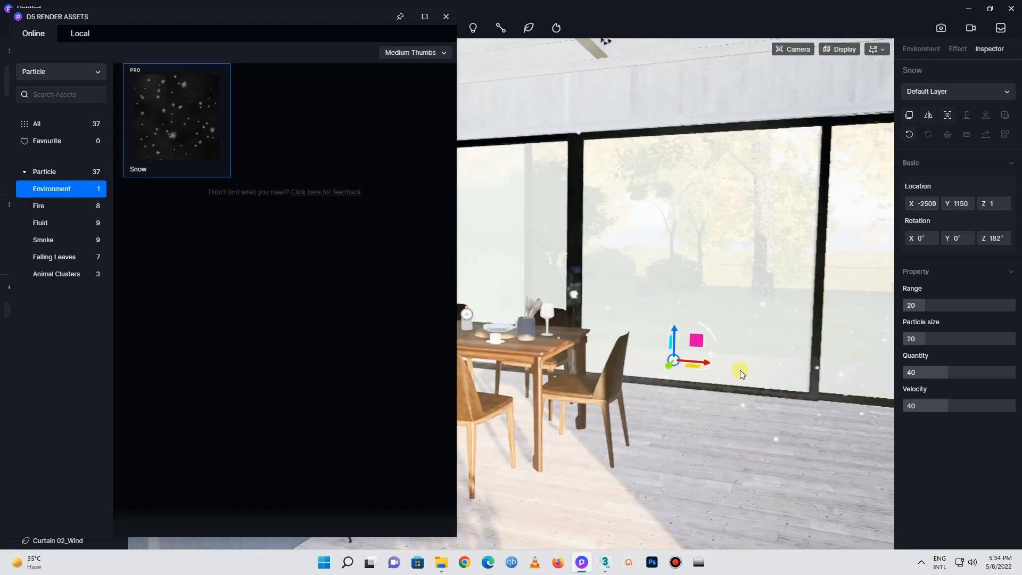
pyautogui.moveTo(669, 365); pyautogui.dragTo(727, 325)
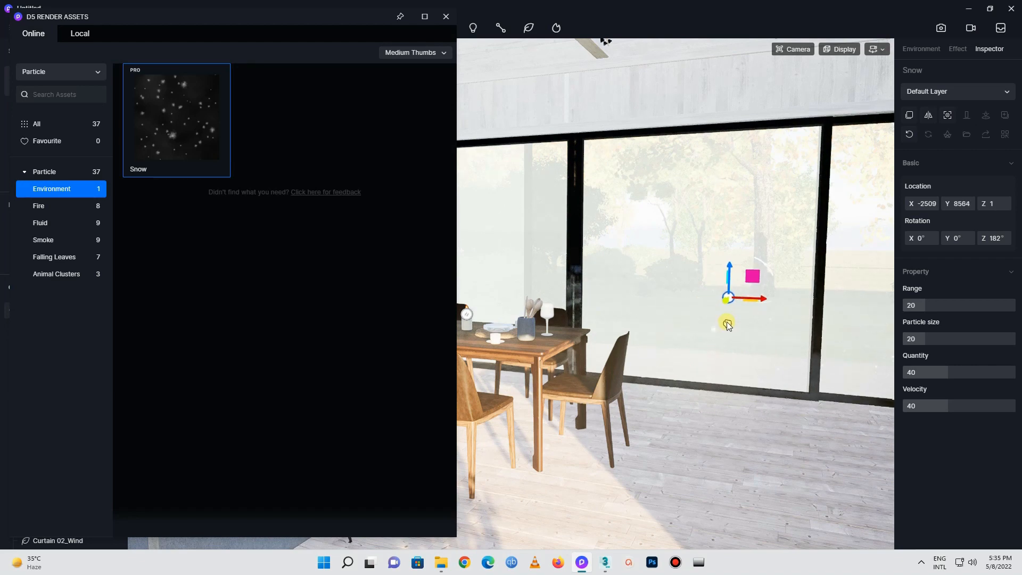
pyautogui.moveTo(952, 378); pyautogui.dragTo(986, 374)
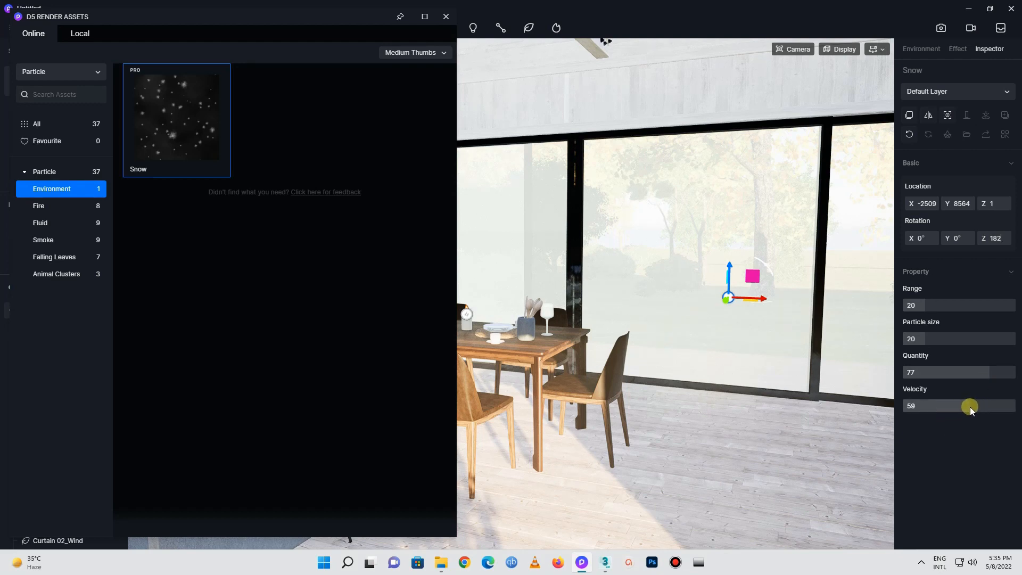
# Set the outdoor Snow particle's range to 45 and particle size to 26, and move it along the glass wall to X 731
pyautogui.moveTo(923, 345); pyautogui.dragTo(954, 305)
pyautogui.moveTo(560, 373)
pyautogui.mouseDown(button='right')
pyautogui.moveTo(538, 364)
pyautogui.moveTo(573, 379)
pyautogui.mouseUp(button='right')
pyautogui.moveTo(827, 430); pyautogui.dragTo(905, 437, button='right')
pyautogui.moveTo(813, 341); pyautogui.dragTo(850, 290, button='right')
pyautogui.moveTo(781, 281); pyautogui.dragTo(698, 255)
# Place another Snow particle outside the glass wall by the potted plants at X 2903, Y -15757, Z 698, with quantity 84
pyautogui.moveTo(631, 417); pyautogui.dragTo(587, 401, button='right')
pyautogui.moveTo(477, 391); pyautogui.dragTo(336, 495, button='right')
pyautogui.moveTo(505, 331); pyautogui.dragTo(565, 162, button='right')
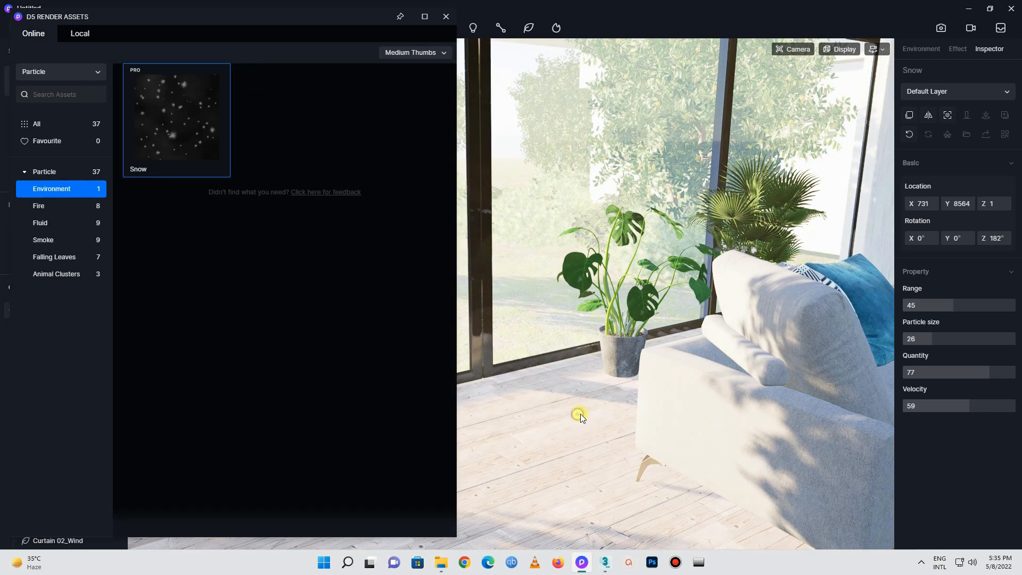
pyautogui.click(682, 246)
pyautogui.moveTo(694, 245); pyautogui.dragTo(605, 324)
pyautogui.moveTo(604, 324); pyautogui.dragTo(409, 256, button='right')
pyautogui.moveTo(712, 347); pyautogui.dragTo(605, 288)
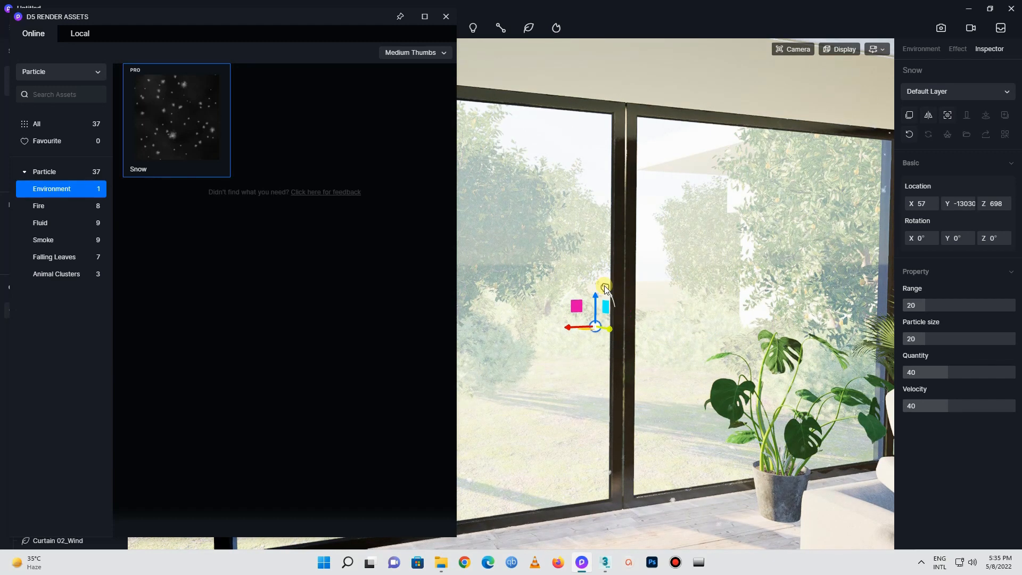
pyautogui.moveTo(607, 334); pyautogui.dragTo(703, 305)
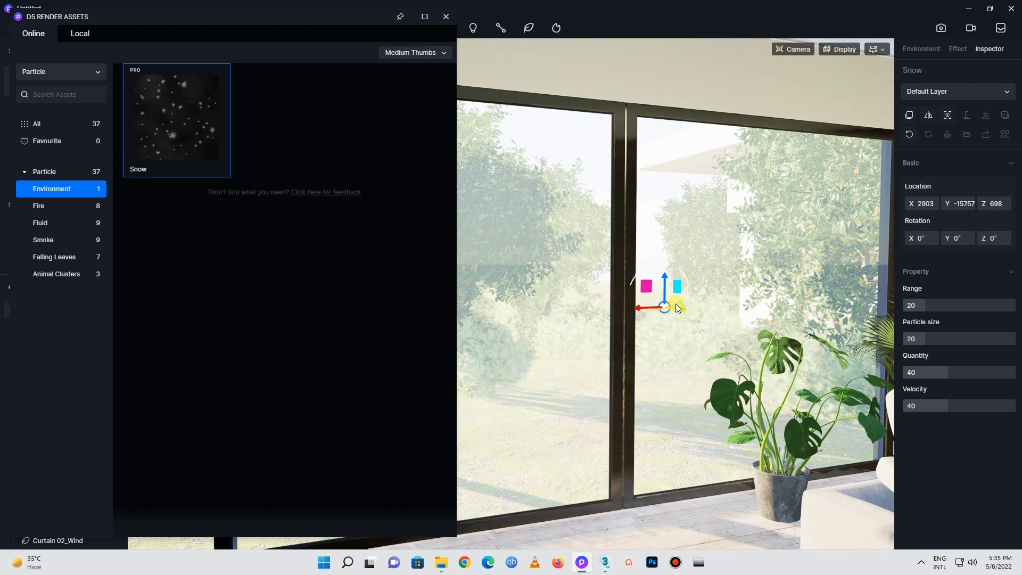
pyautogui.moveTo(941, 367); pyautogui.dragTo(993, 378)
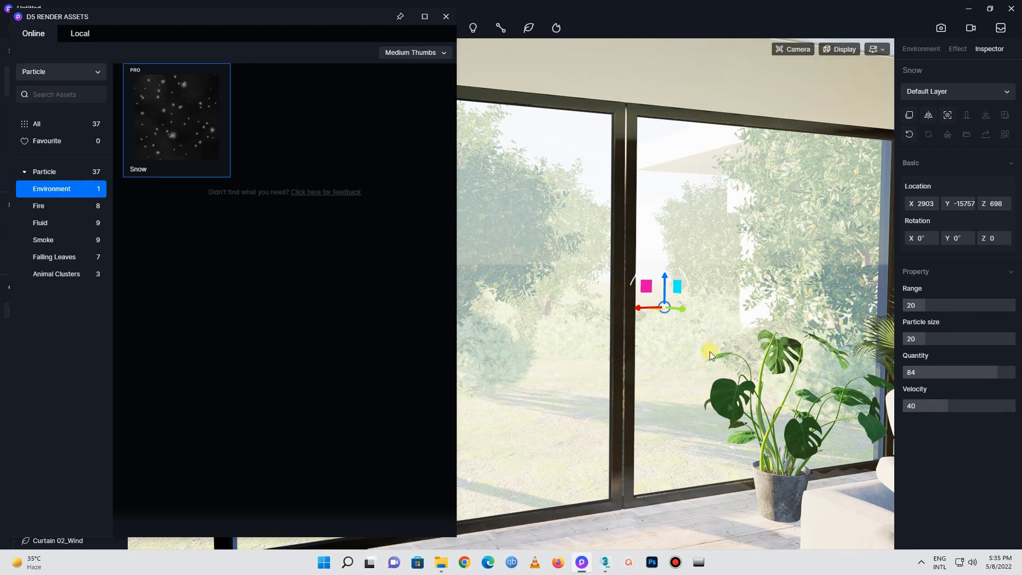
# Switch to image rendering mode and recall the scene 1 camera view
pyautogui.moveTo(812, 397); pyautogui.dragTo(955, 420, button='right')
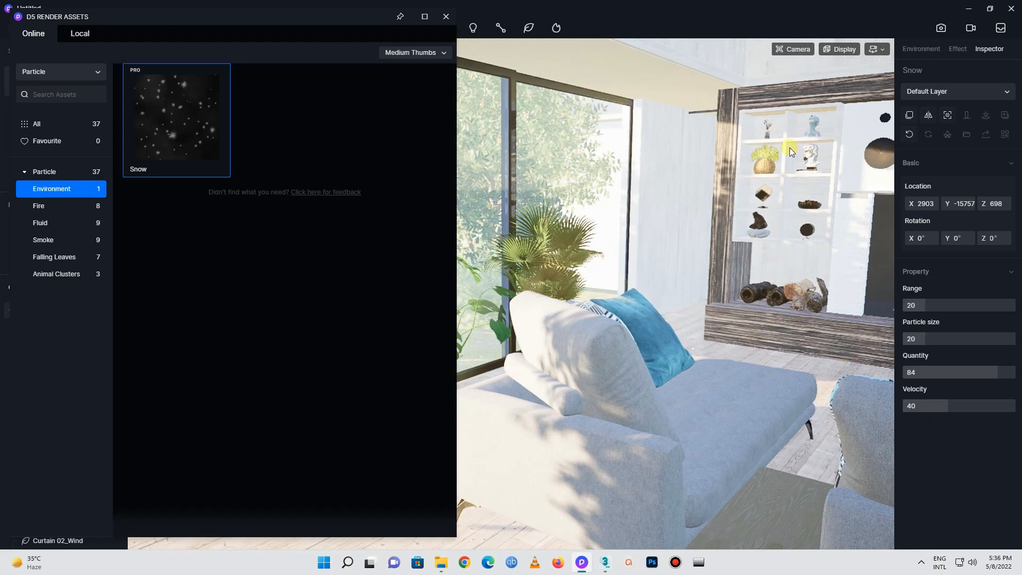
pyautogui.click(492, 113)
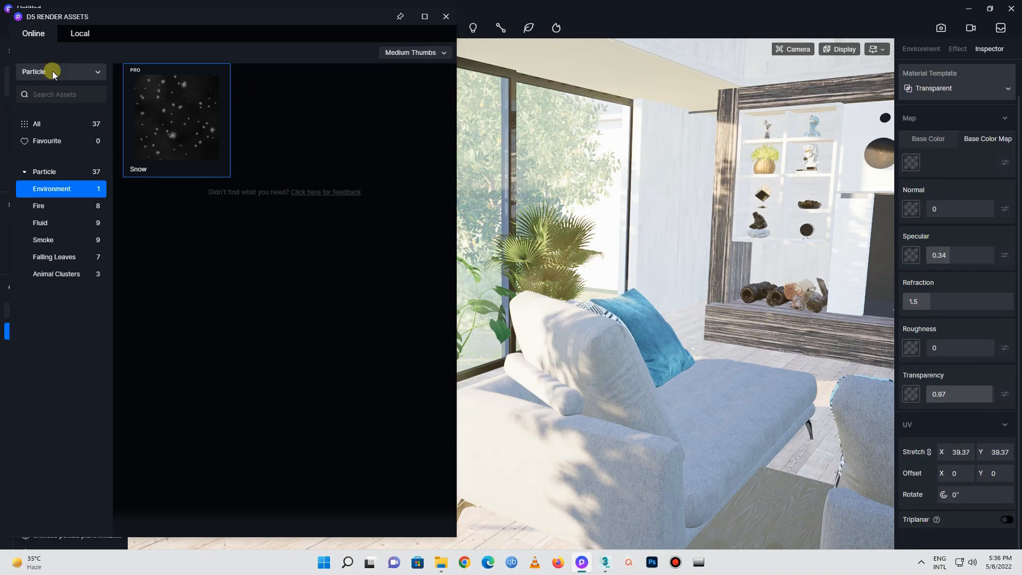
pyautogui.click(941, 28)
pyautogui.click(30, 123)
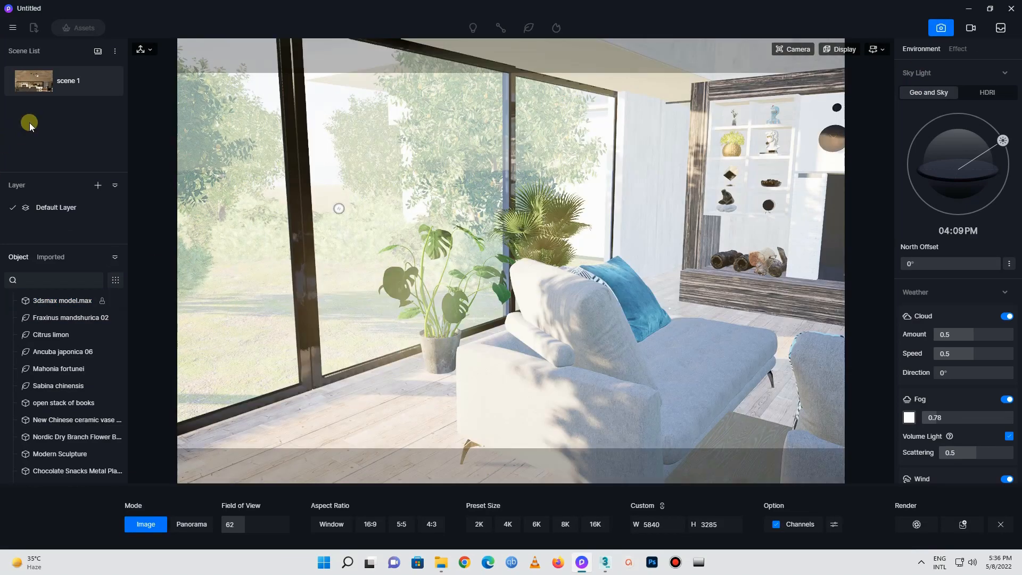
pyautogui.doubleClick(71, 88)
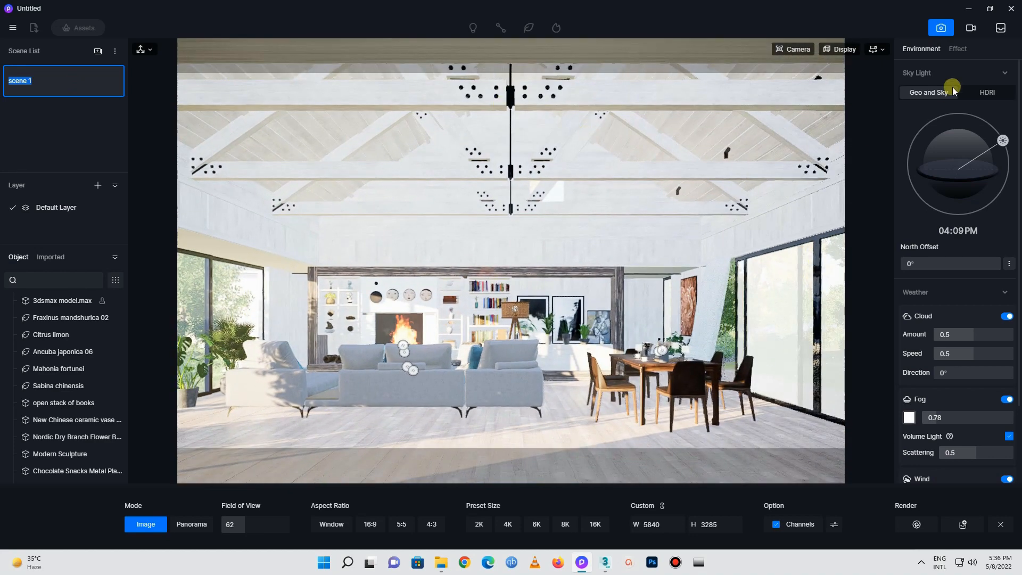
# Set the preview quality to High and start the render preview
pyautogui.click(845, 49)
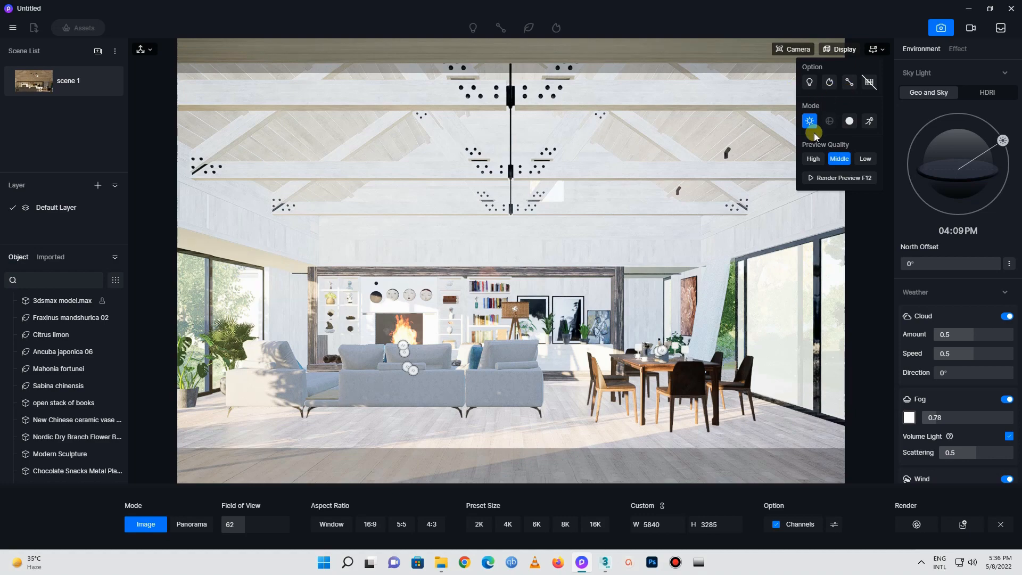
pyautogui.click(812, 158)
pyautogui.click(840, 177)
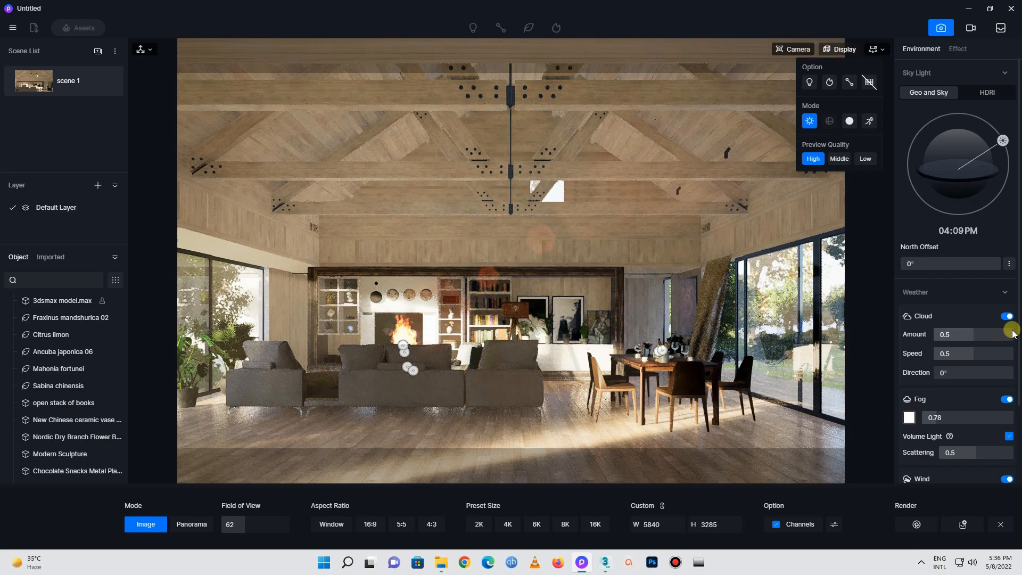
# Turn on precipitation in the weather settings and shift its type from rain toward snow
pyautogui.scroll(-3, 990, 362)
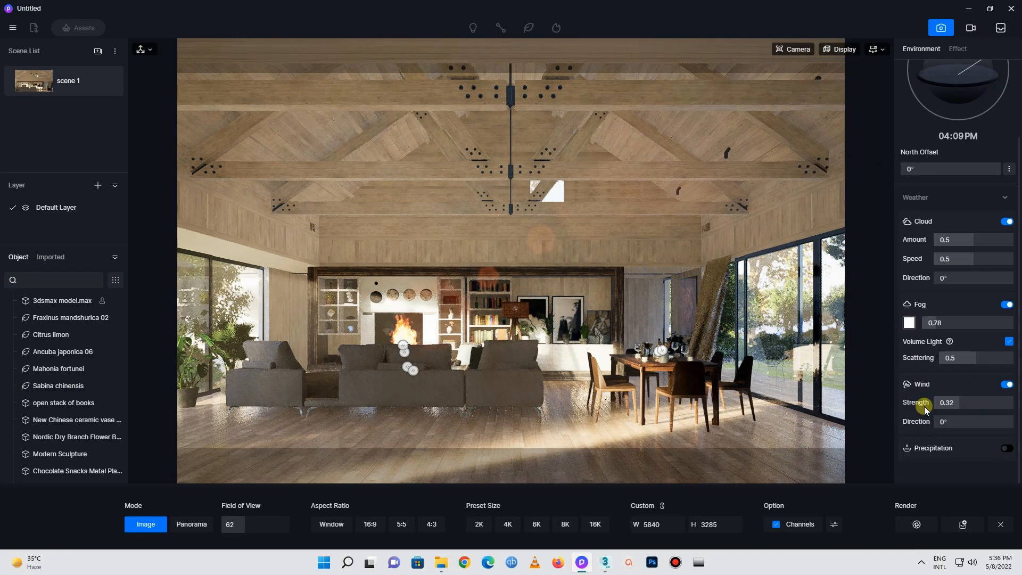
pyautogui.click(1005, 447)
pyautogui.moveTo(978, 482)
pyautogui.mouseDown()
pyautogui.moveTo(960, 481)
pyautogui.moveTo(1009, 482)
pyautogui.mouseUp()
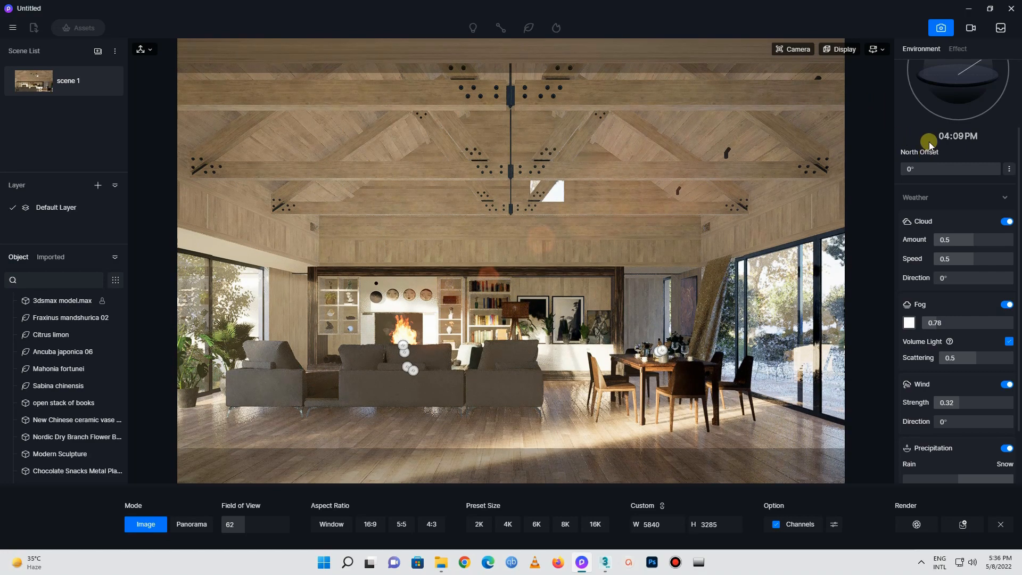
# Set the sun's time of day to 03:57 PM and the custom output size to 2740 by 1541
pyautogui.scroll(2, 928, 140)
pyautogui.moveTo(989, 124); pyautogui.dragTo(1006, 110)
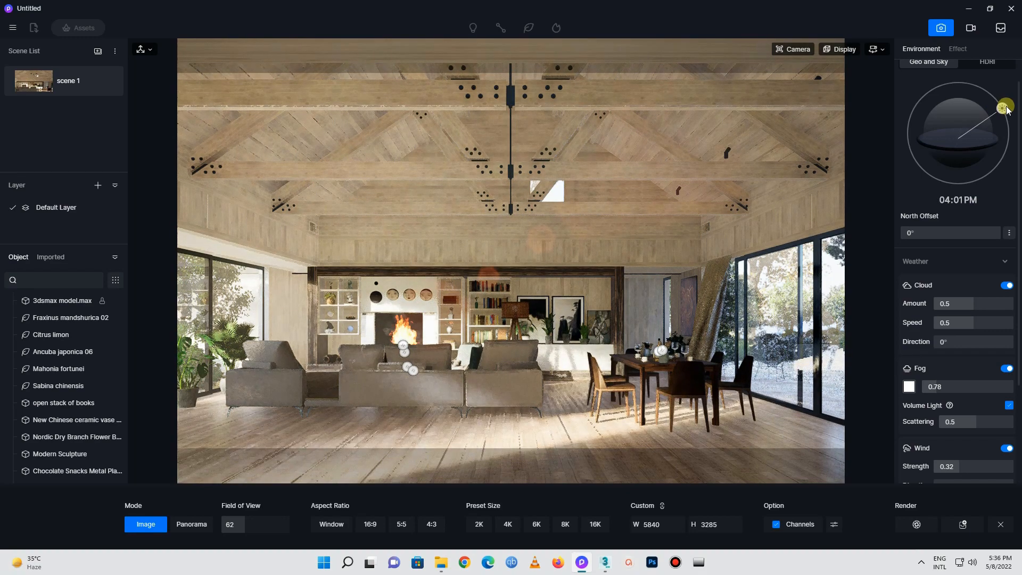
pyautogui.moveTo(1006, 110); pyautogui.dragTo(1006, 109)
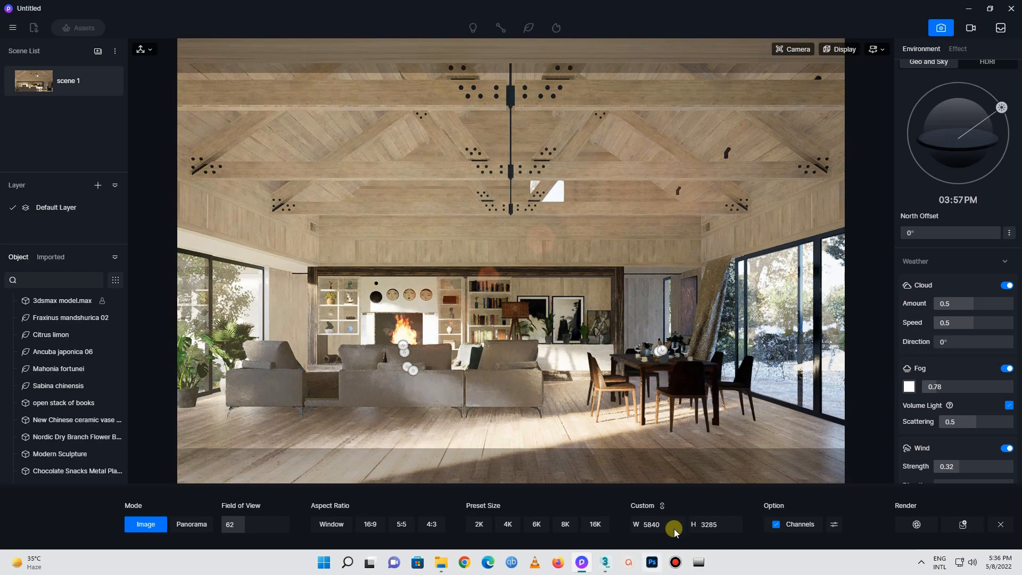
pyautogui.moveTo(650, 533); pyautogui.dragTo(617, 539)
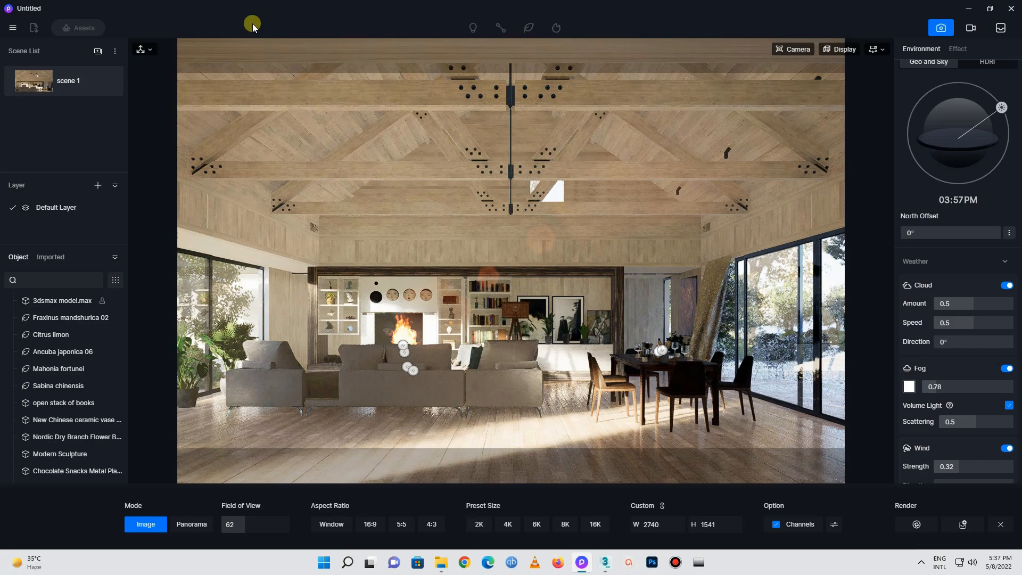
# Set the wind strength to 0.63 and both the precipitation strength and ponding to 1
pyautogui.scroll(-1, 965, 432)
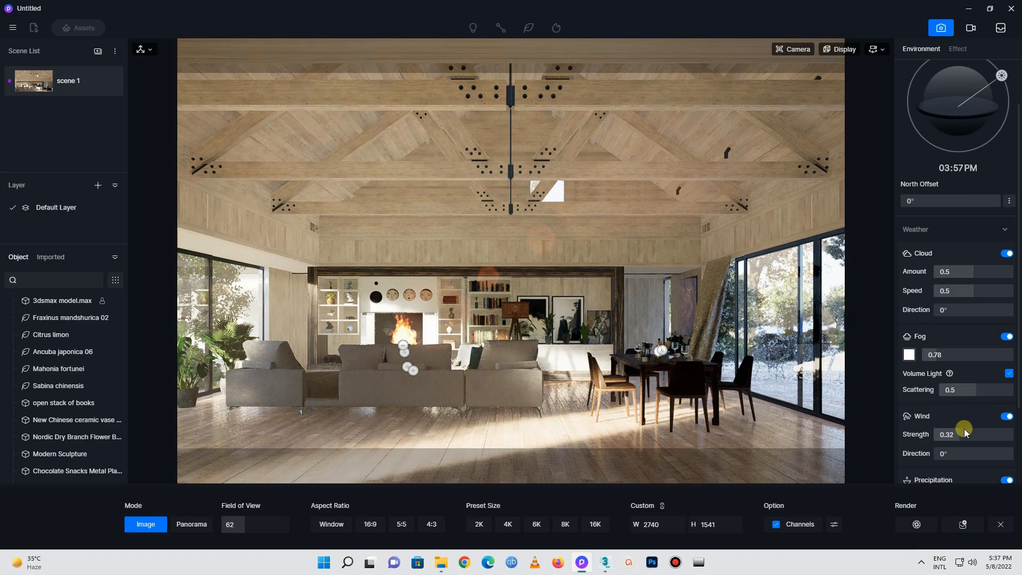
pyautogui.scroll(-1, 965, 432)
pyautogui.moveTo(955, 402); pyautogui.dragTo(984, 402)
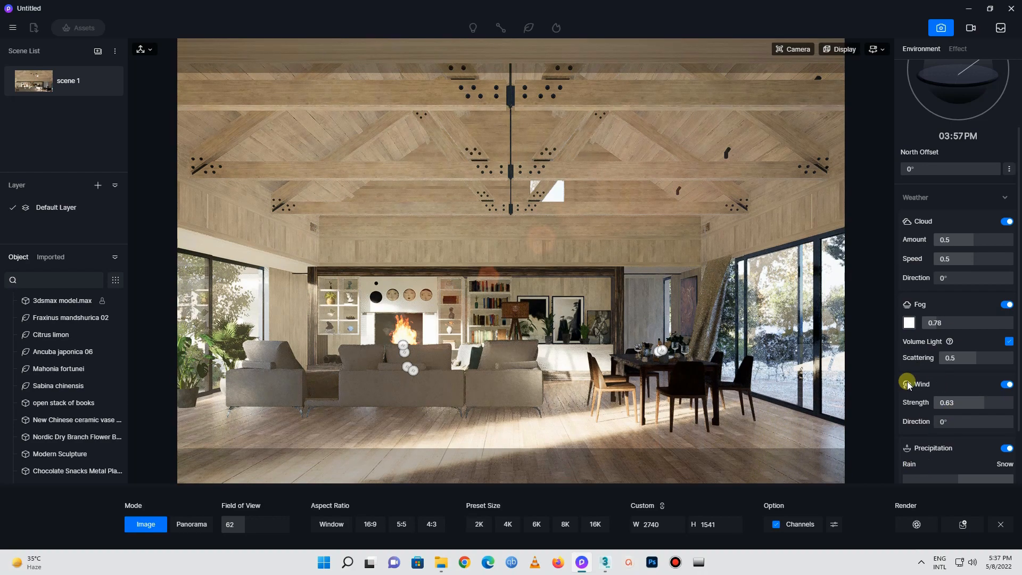
pyautogui.scroll(-1, 932, 432)
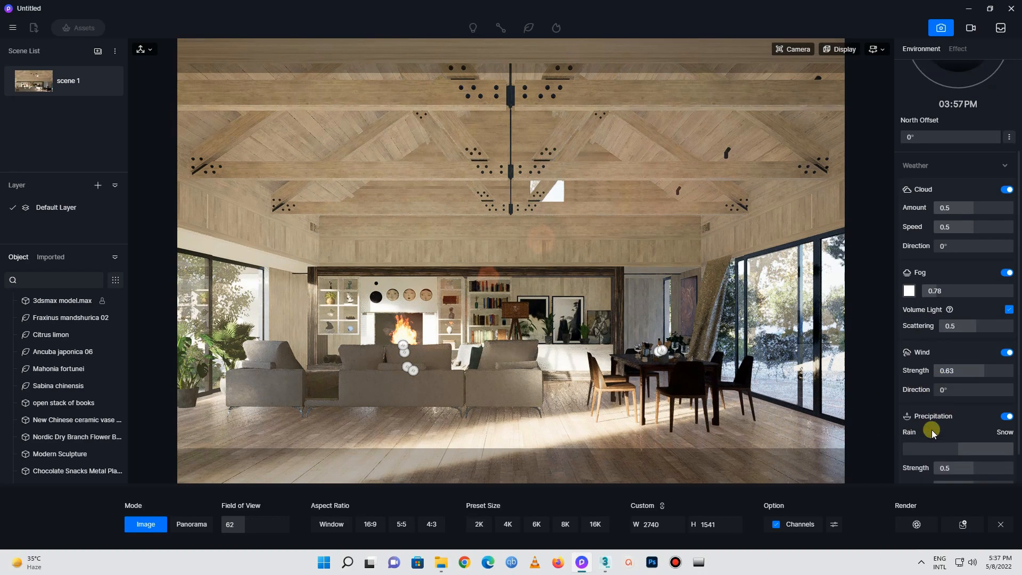
pyautogui.scroll(-1, 932, 432)
pyautogui.moveTo(975, 437); pyautogui.dragTo(997, 437)
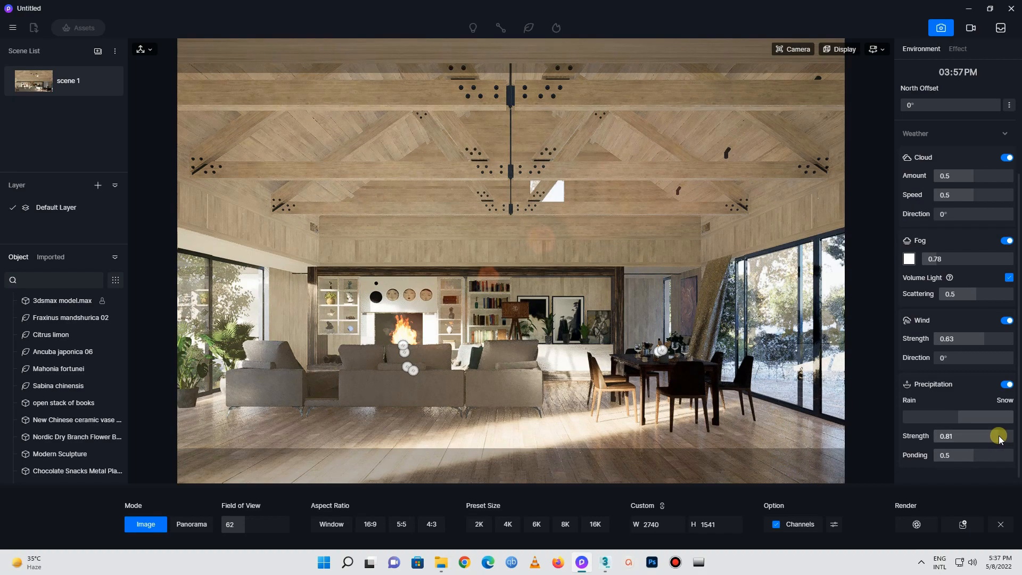
pyautogui.moveTo(1002, 439); pyautogui.dragTo(1016, 455)
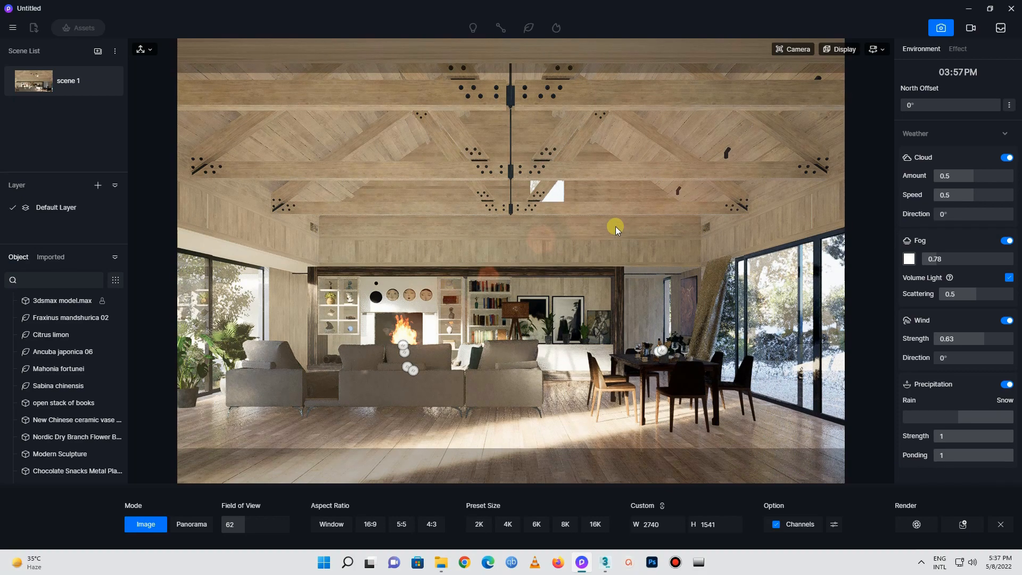
# Adjust the post-processing to white balance 5200, lens flare 0.27, bloom 0.1 and saturation 0.07
pyautogui.scroll(3, 979, 237)
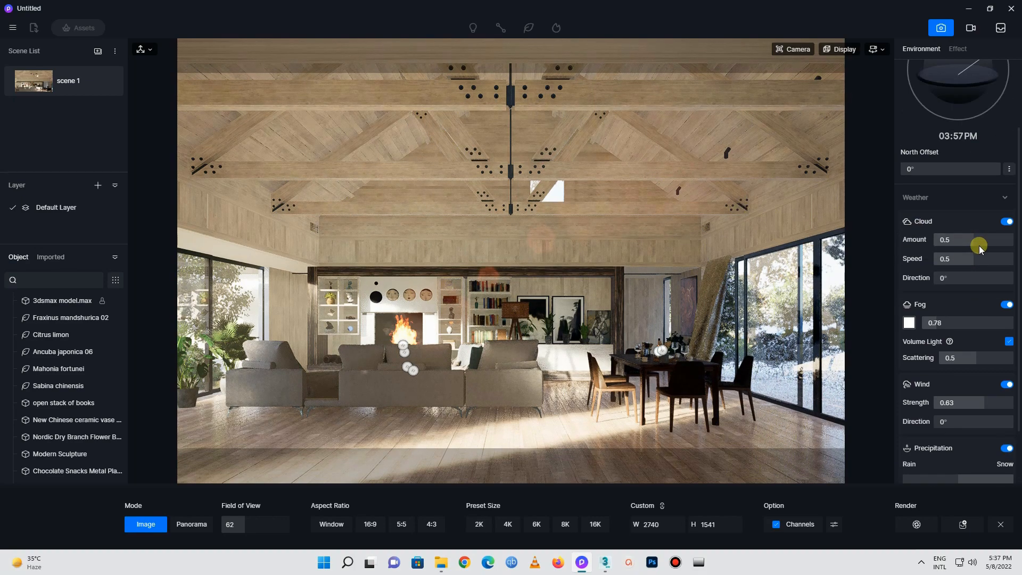
pyautogui.click(957, 49)
pyautogui.moveTo(947, 311); pyautogui.dragTo(916, 318)
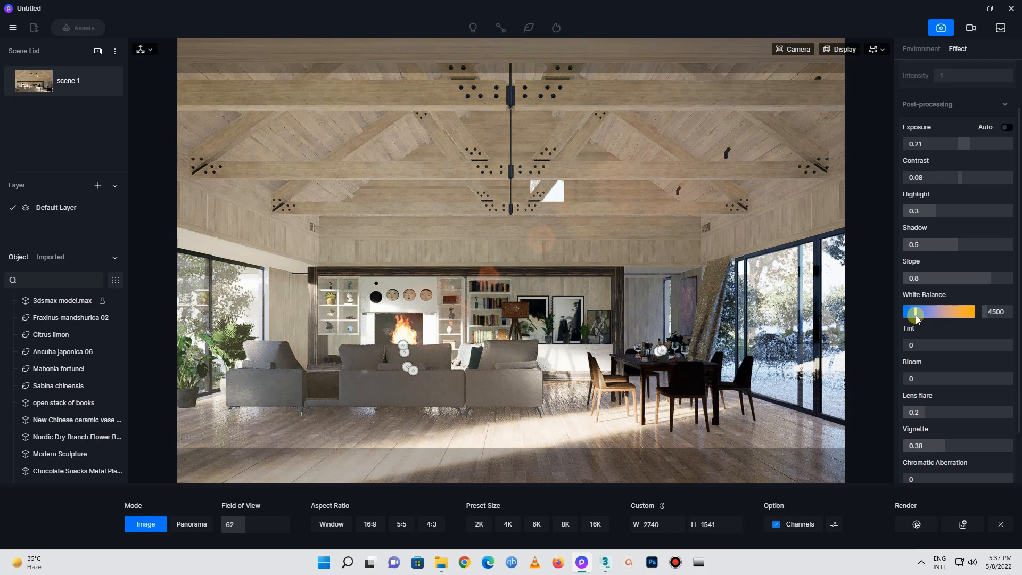
pyautogui.moveTo(919, 318); pyautogui.dragTo(922, 318)
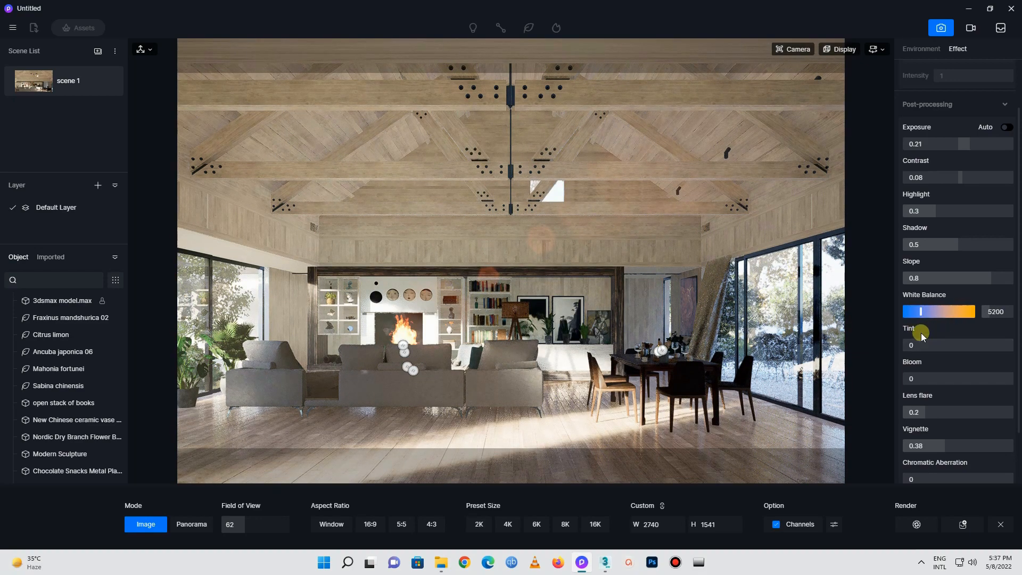
pyautogui.moveTo(1015, 354); pyautogui.dragTo(976, 393)
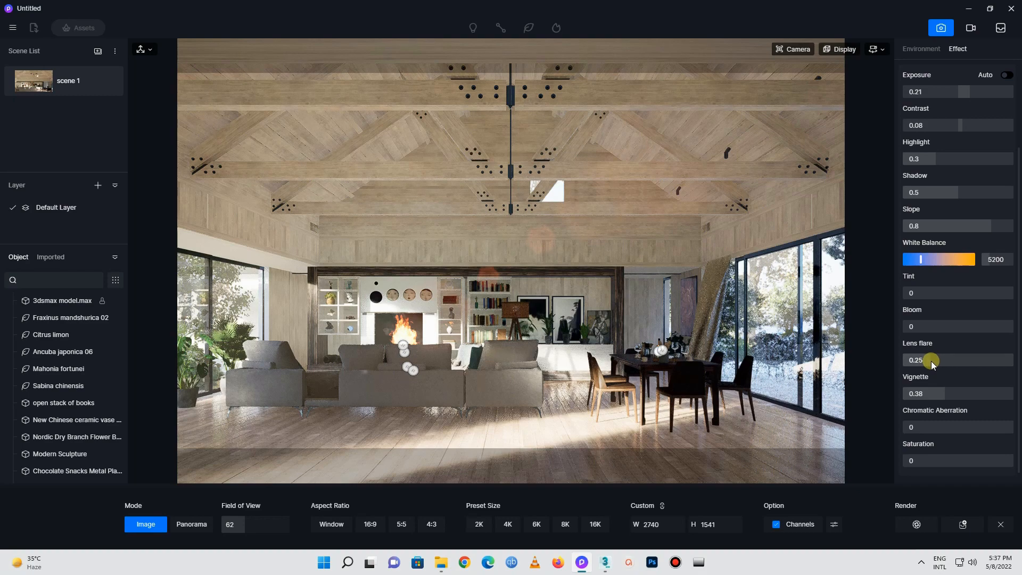
pyautogui.click(912, 330)
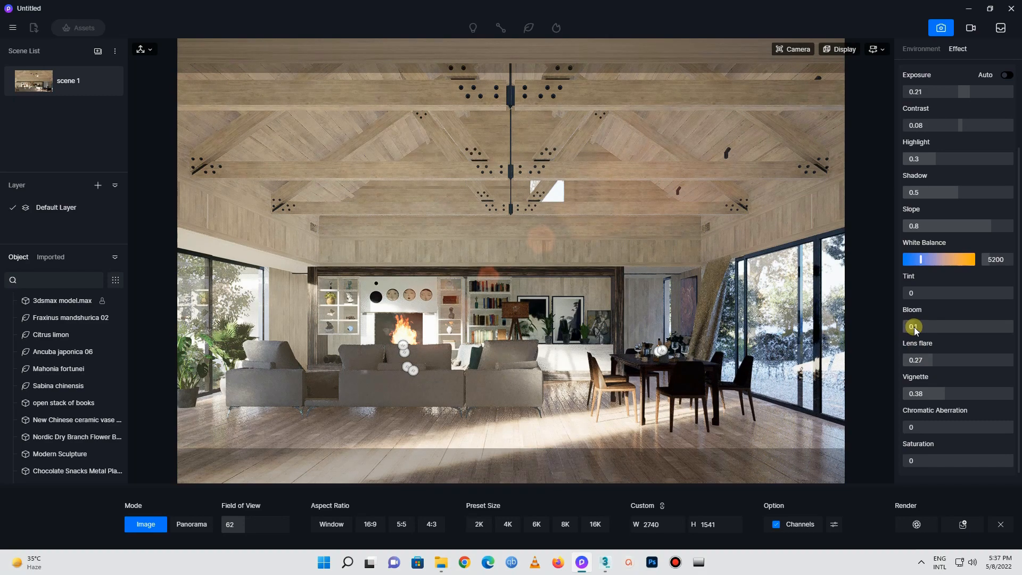
pyautogui.moveTo(1017, 354); pyautogui.dragTo(1019, 393)
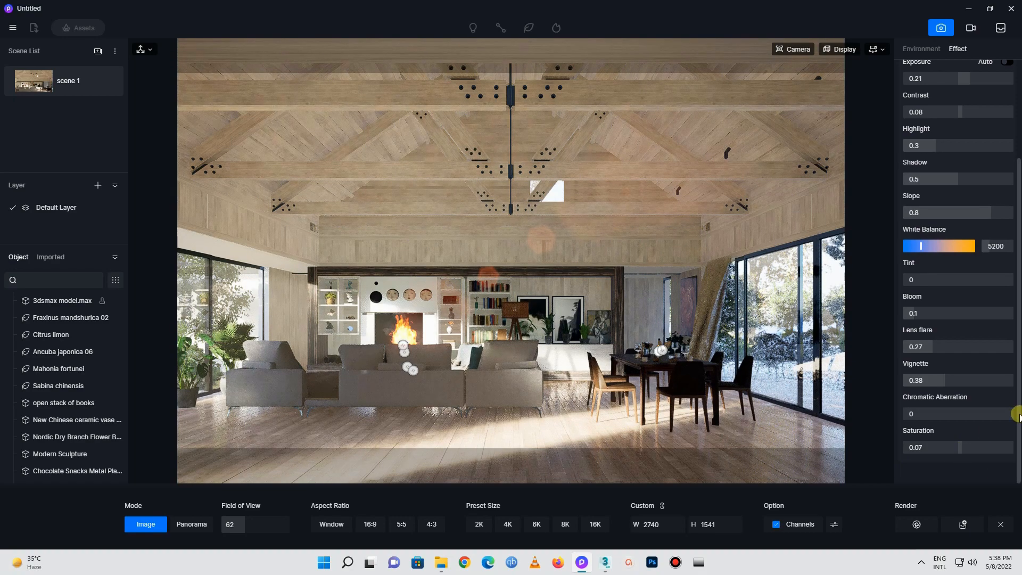
# Render the scene 1 image and save it as a PNG in the image folder under the suggested file name
pyautogui.click(924, 528)
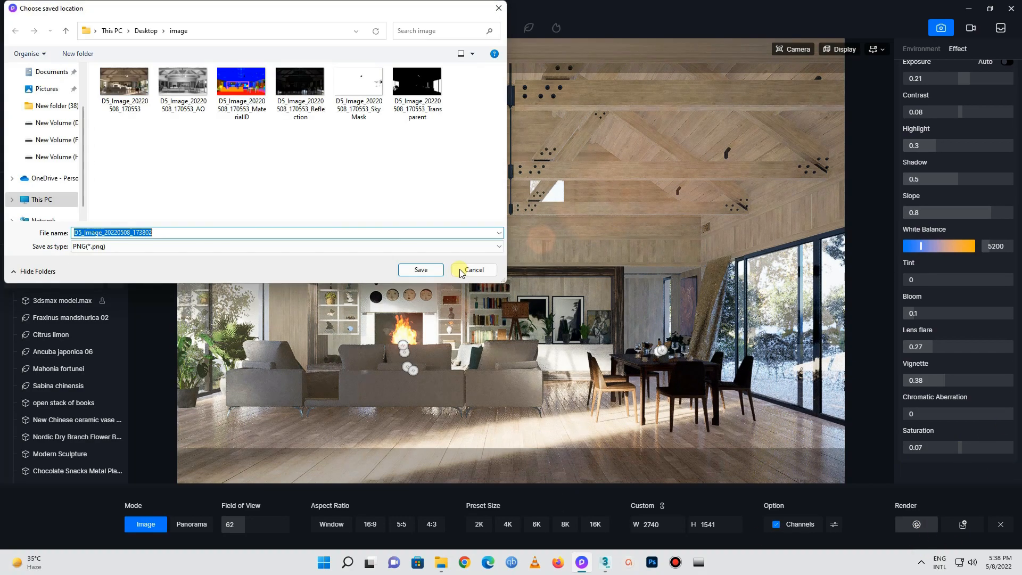
pyautogui.click(406, 268)
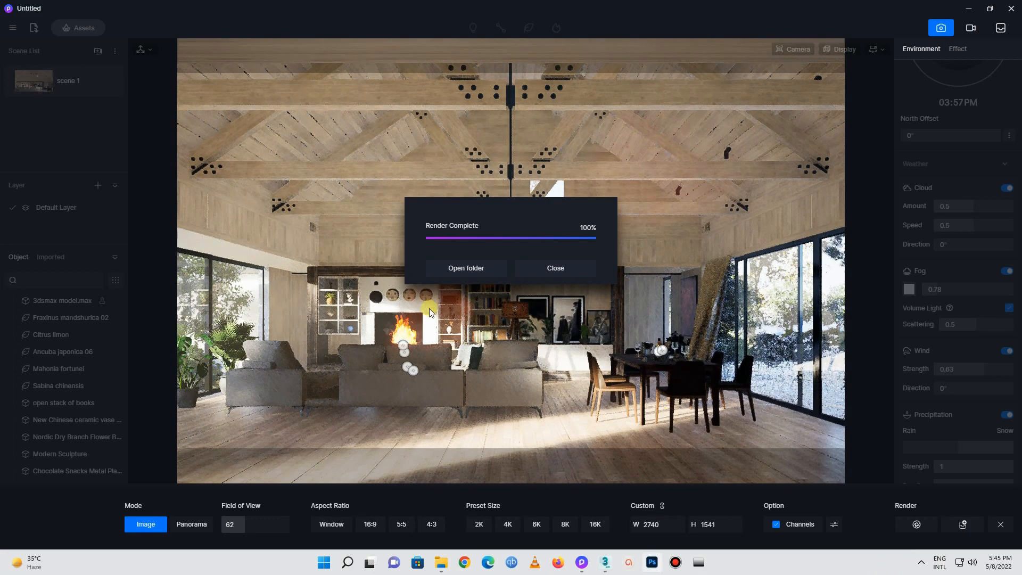
# Review the finished render and its channel images from the output folder, and return to scene editing
pyautogui.click(474, 270)
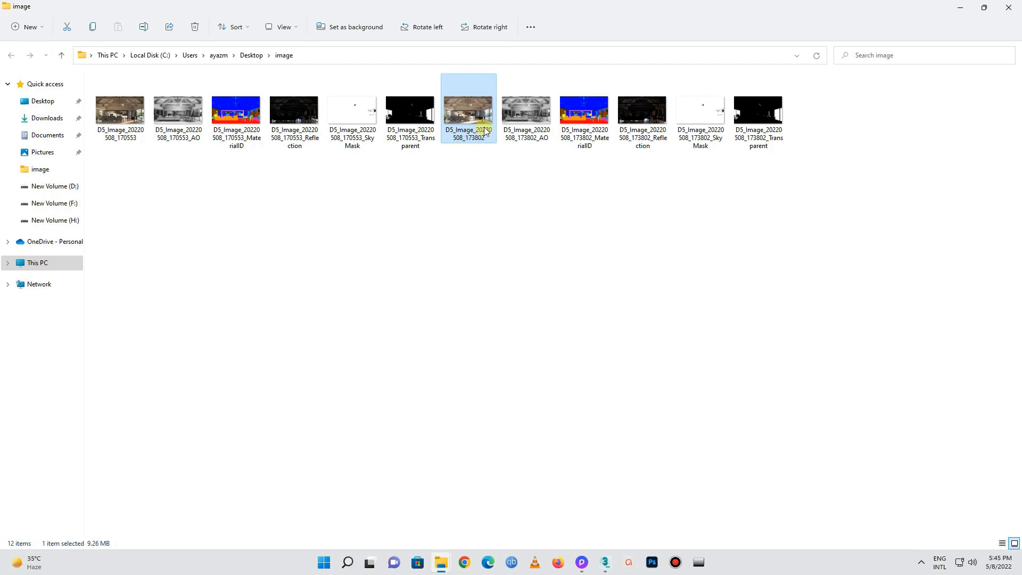
pyautogui.doubleClick(483, 129)
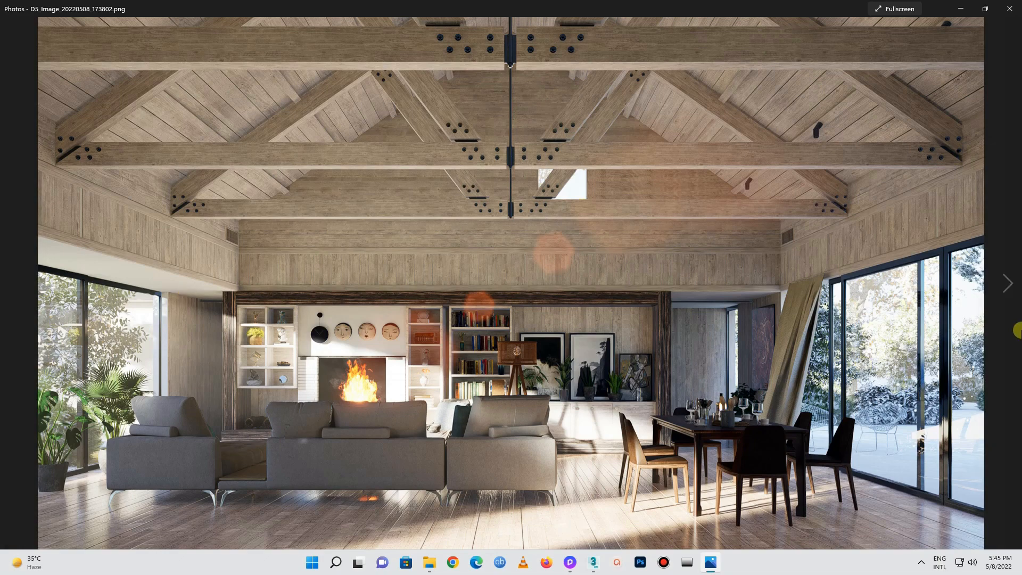
pyautogui.click(1008, 283)
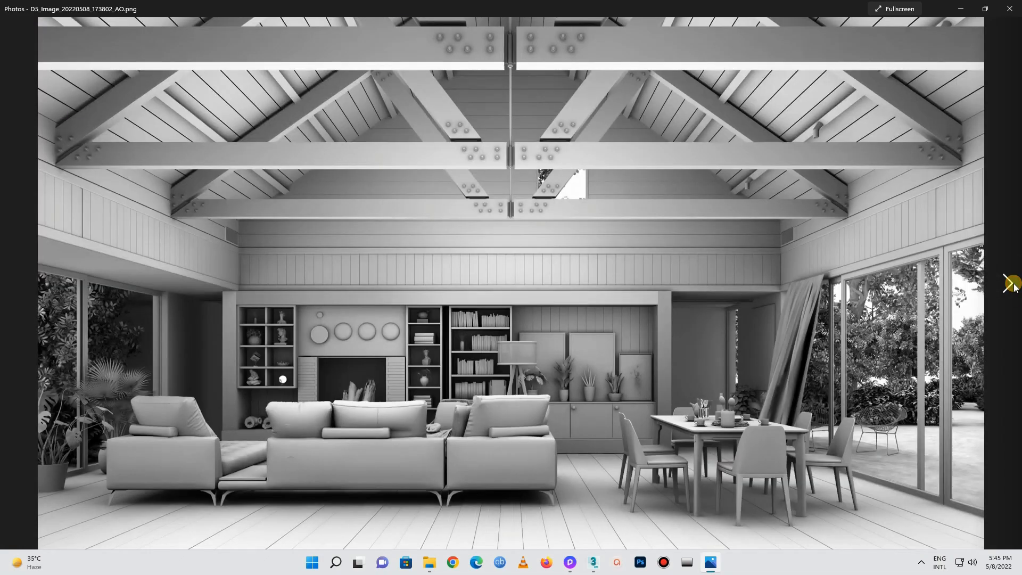
pyautogui.click(1008, 283)
pyautogui.click(1008, 283)
pyautogui.click(1009, 9)
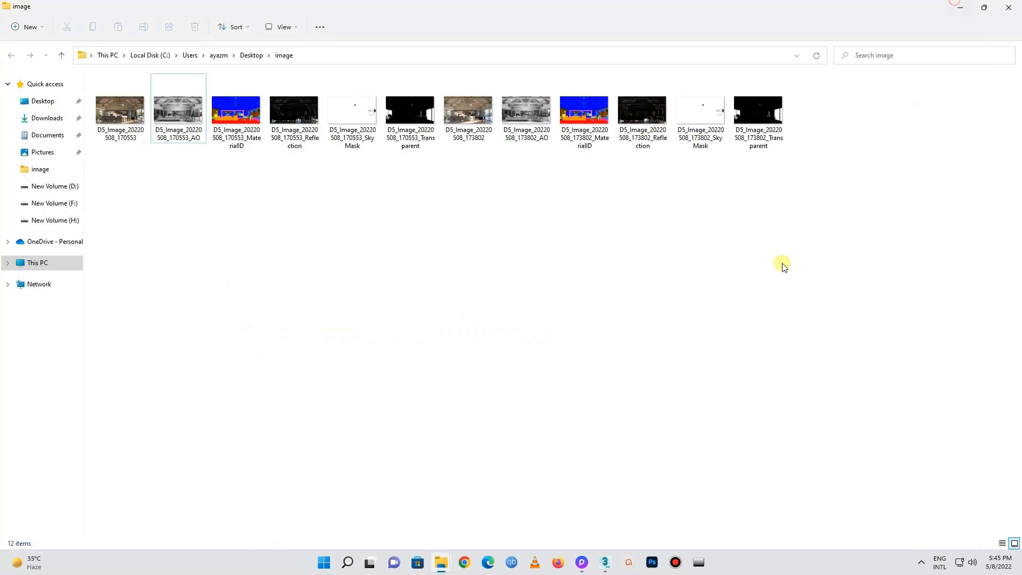
pyautogui.click(1008, 7)
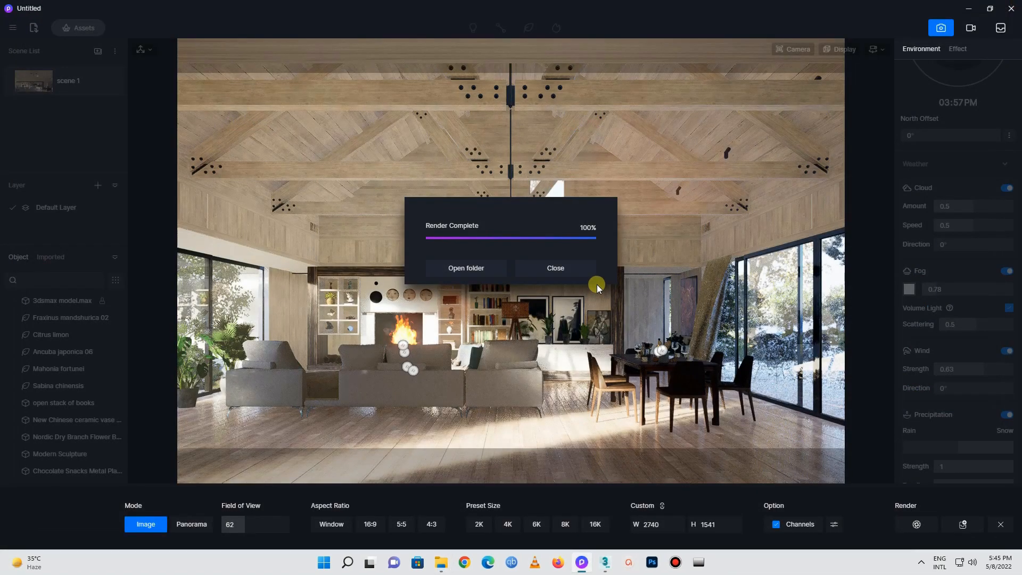
pyautogui.click(570, 269)
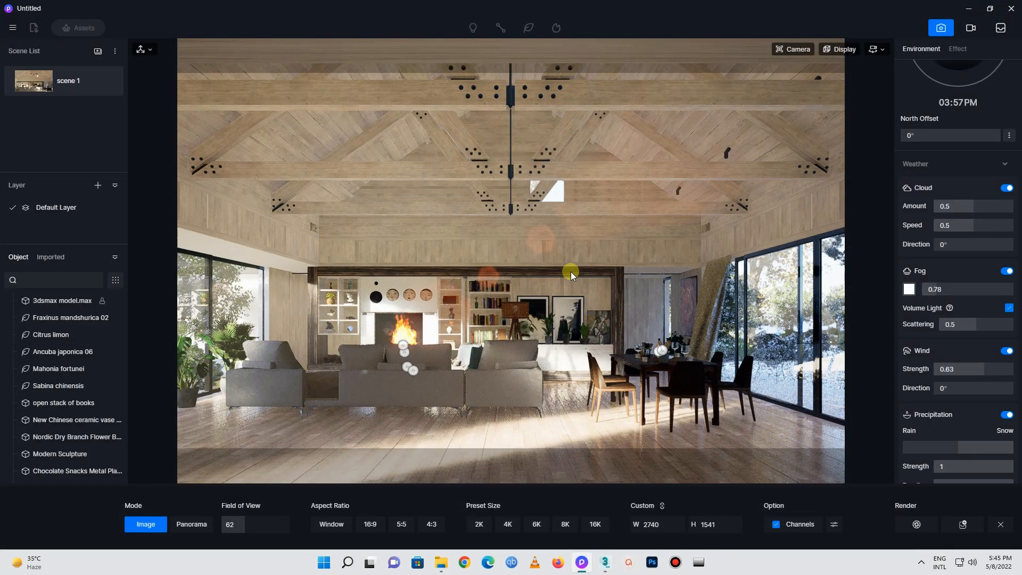
pyautogui.click(940, 27)
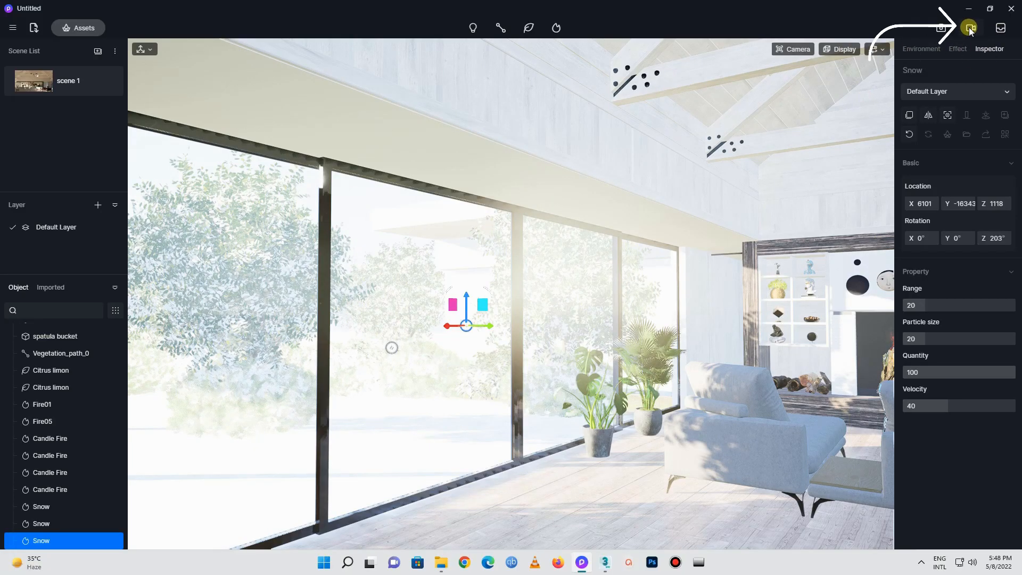
# Enter video editing mode, restore the scene 1 view, and rename that scene a
pyautogui.click(970, 29)
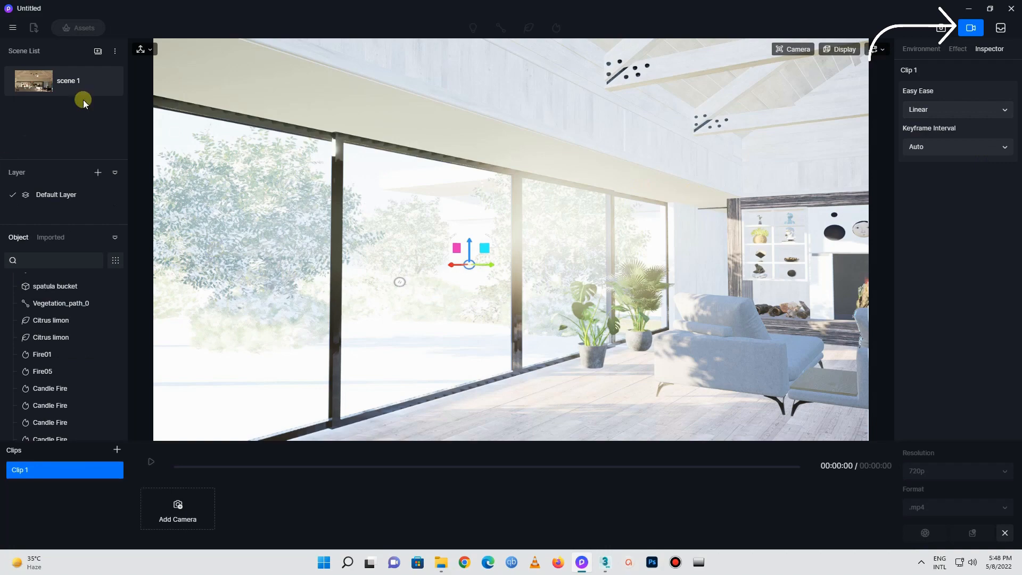
pyautogui.doubleClick(71, 85)
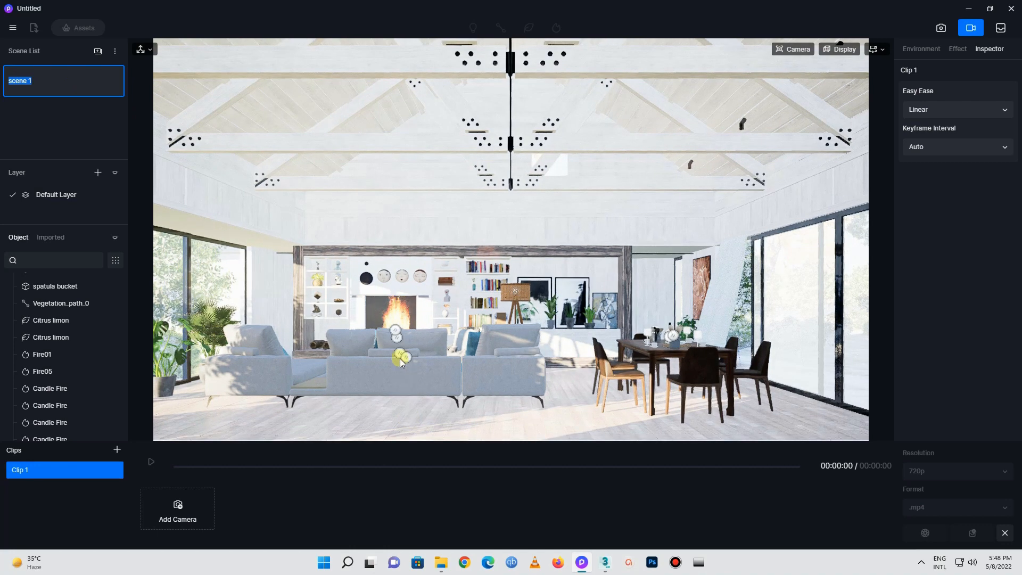
pyautogui.write('a')
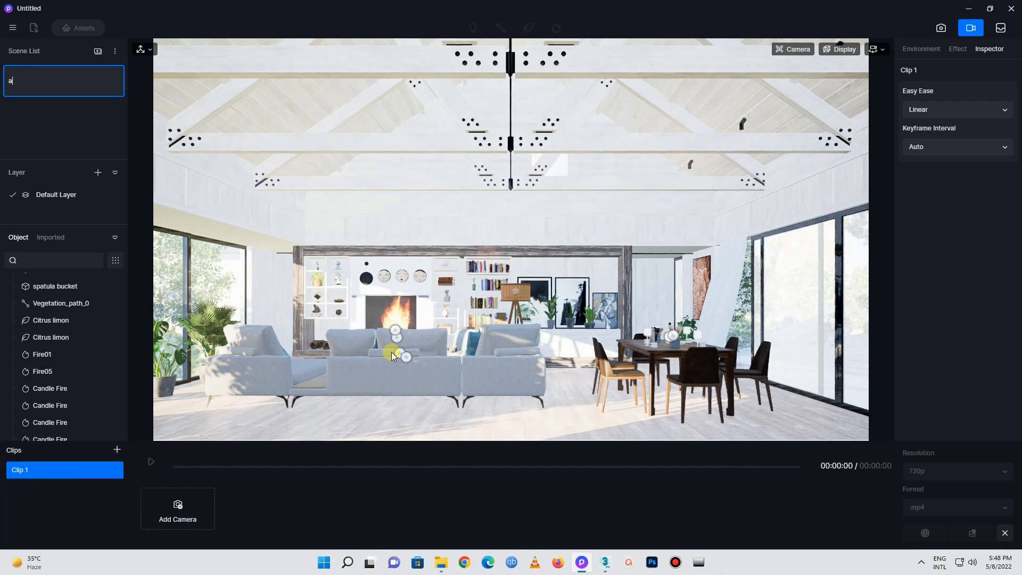
pyautogui.click(381, 379)
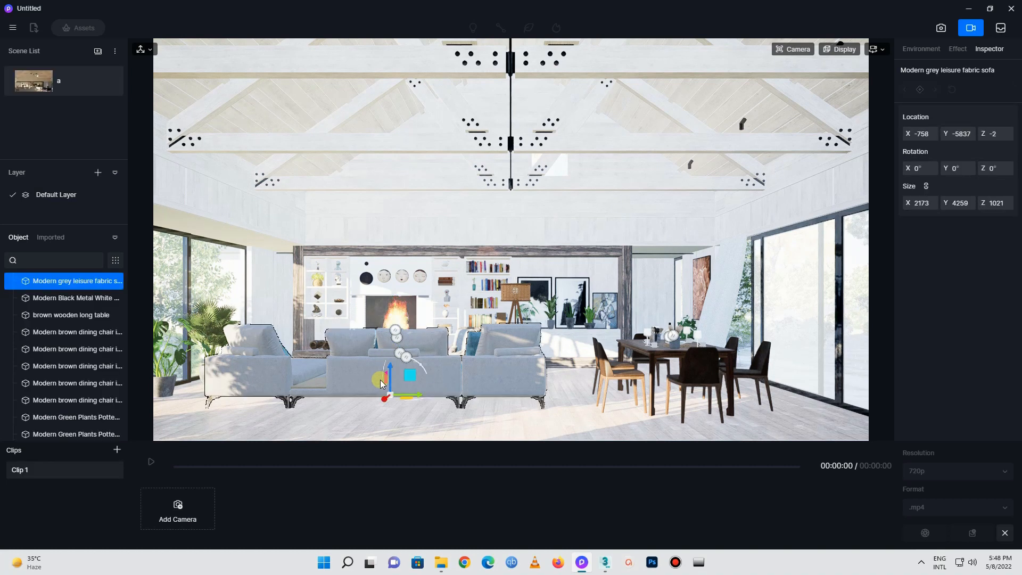
# Add the first camera to Clip 1 and update it to a view including the tall windows left of the sofa
pyautogui.click(202, 513)
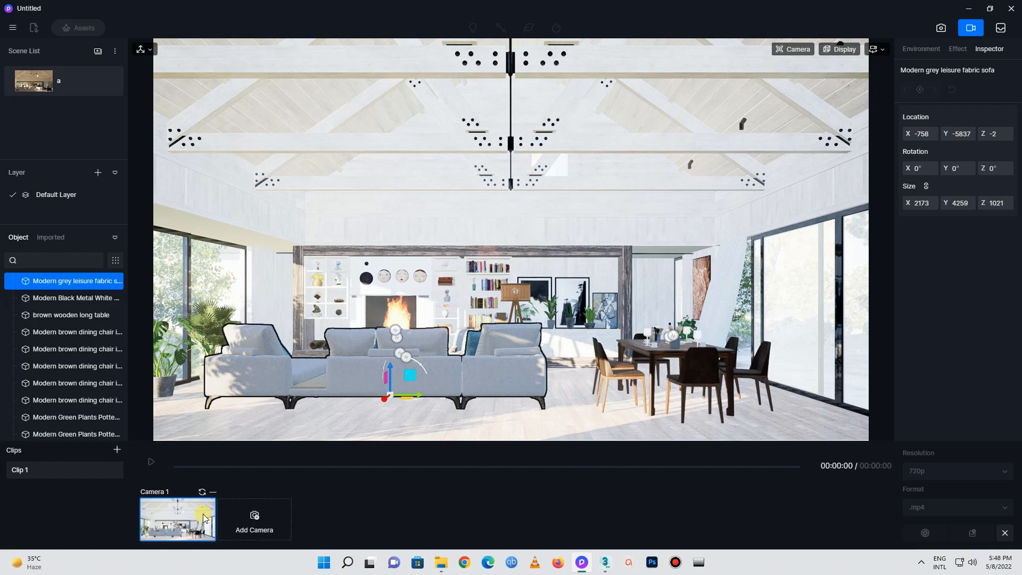
pyautogui.click(176, 518)
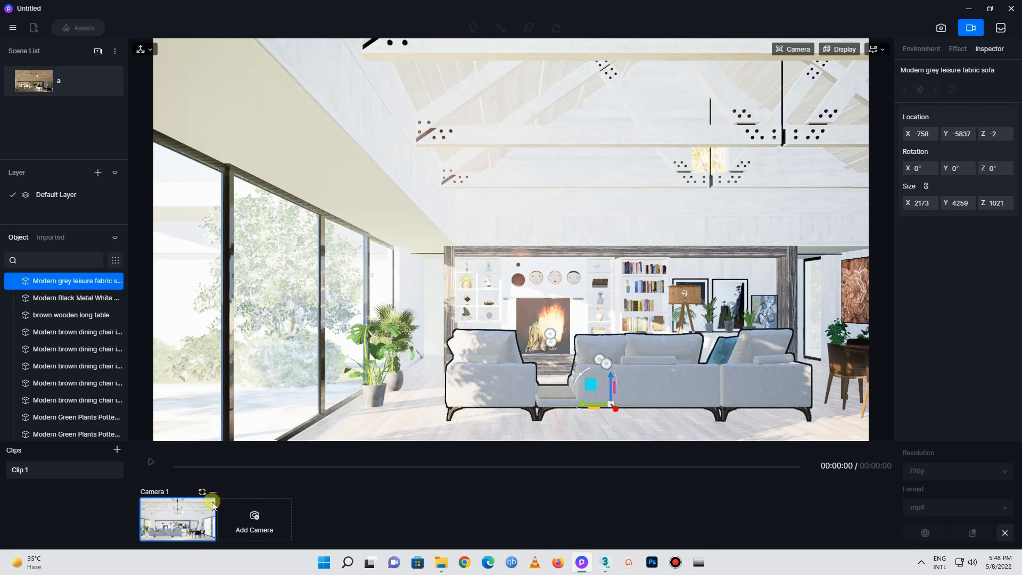
pyautogui.click(202, 492)
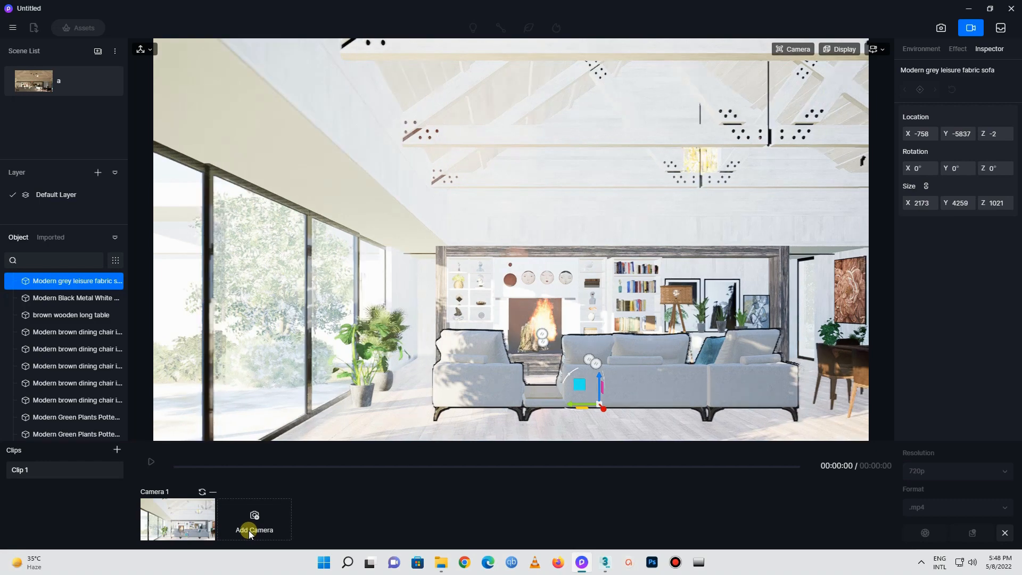
# Add a second camera to the clip from a view shifted right, framing the sofa and the dining table
pyautogui.press('d')
pyautogui.press('d')
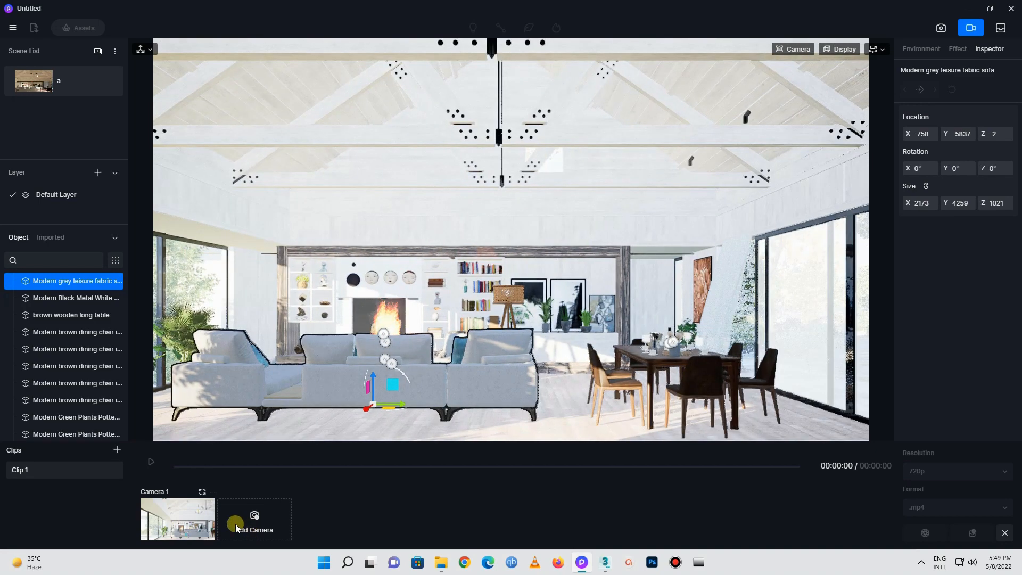
pyautogui.click(247, 530)
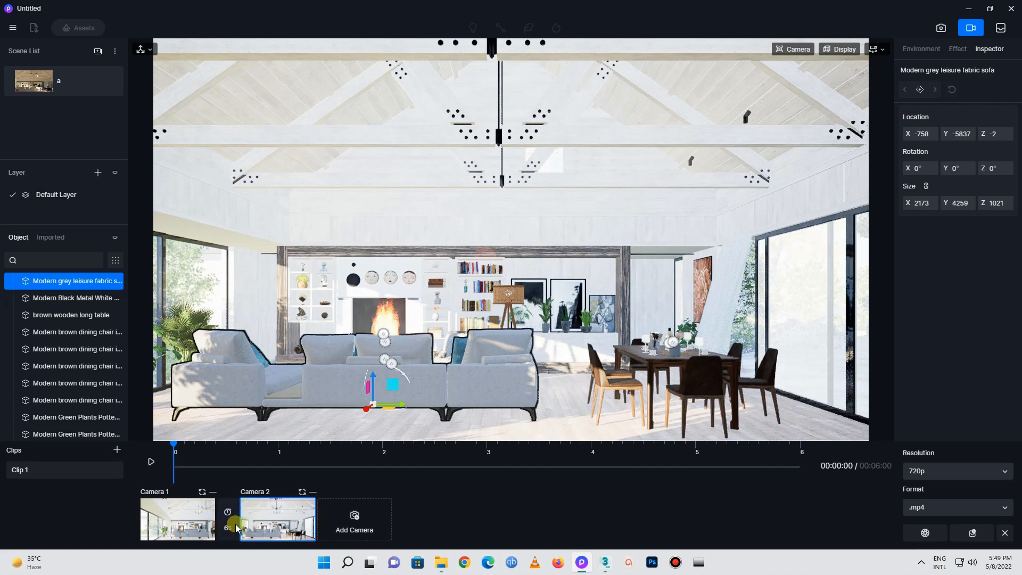
# Add a third camera further right, framing the dining table and the large windows beside it
pyautogui.press('d')
pyautogui.press('d')
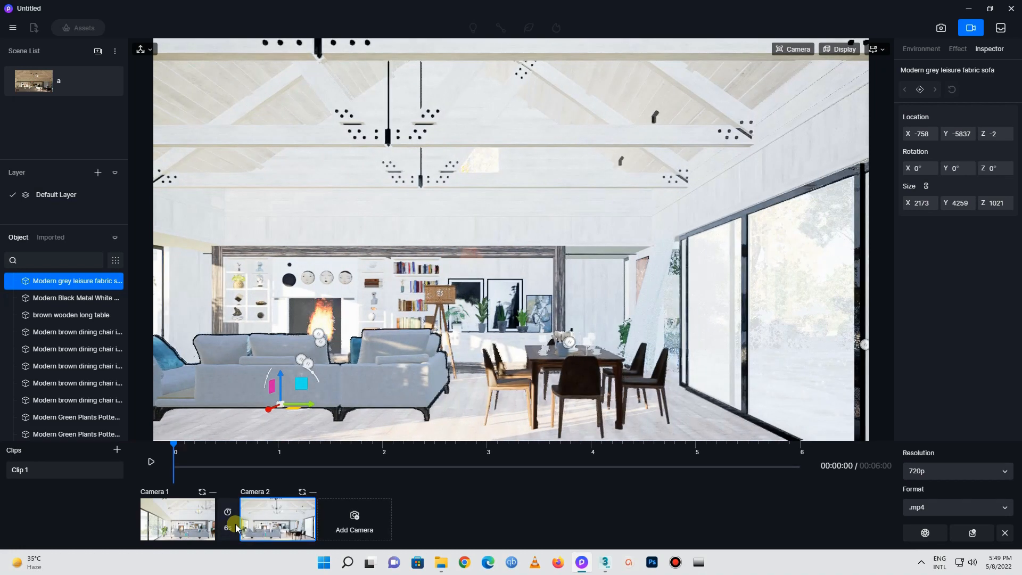
pyautogui.press('d')
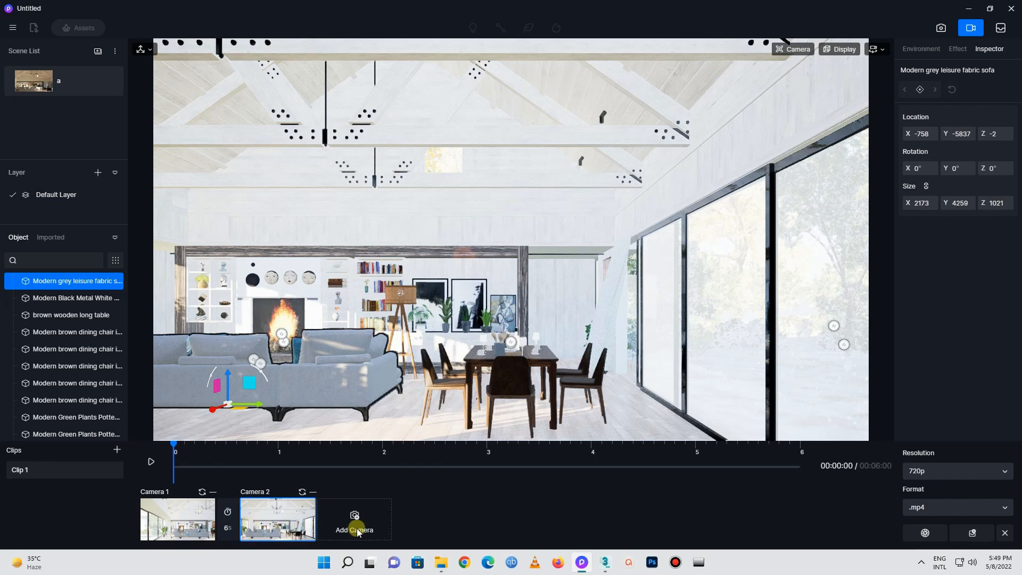
pyautogui.press('d')
pyautogui.click(373, 530)
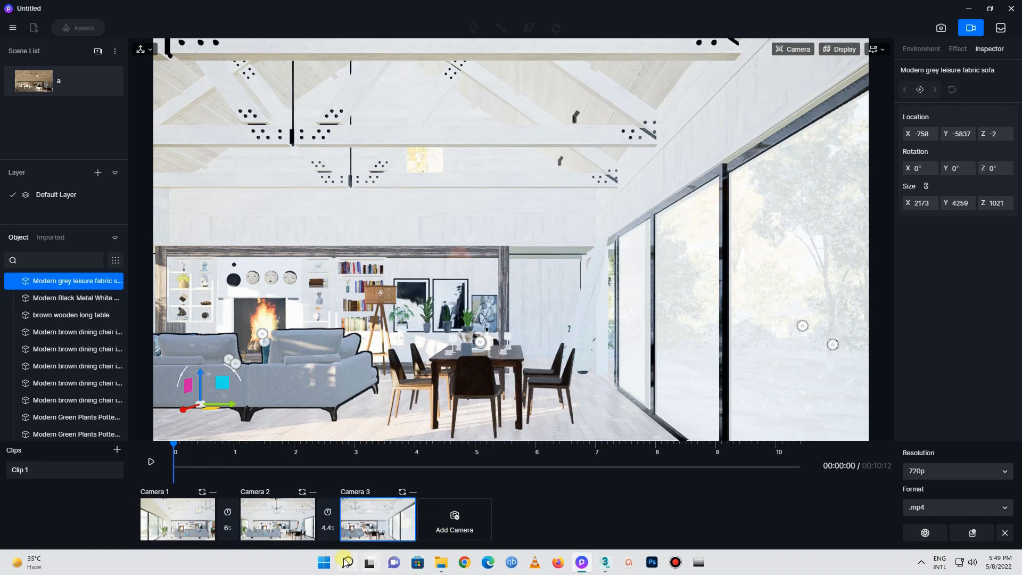
# Set the duration between Camera 1 and Camera 2 to 5 seconds and preview the clip
pyautogui.click(230, 535)
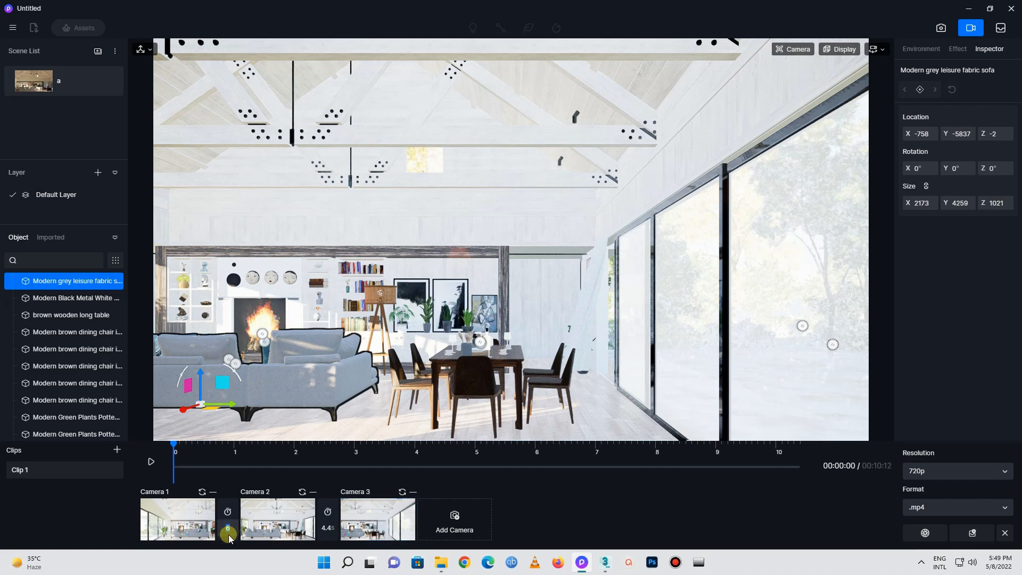
pyautogui.write('5')
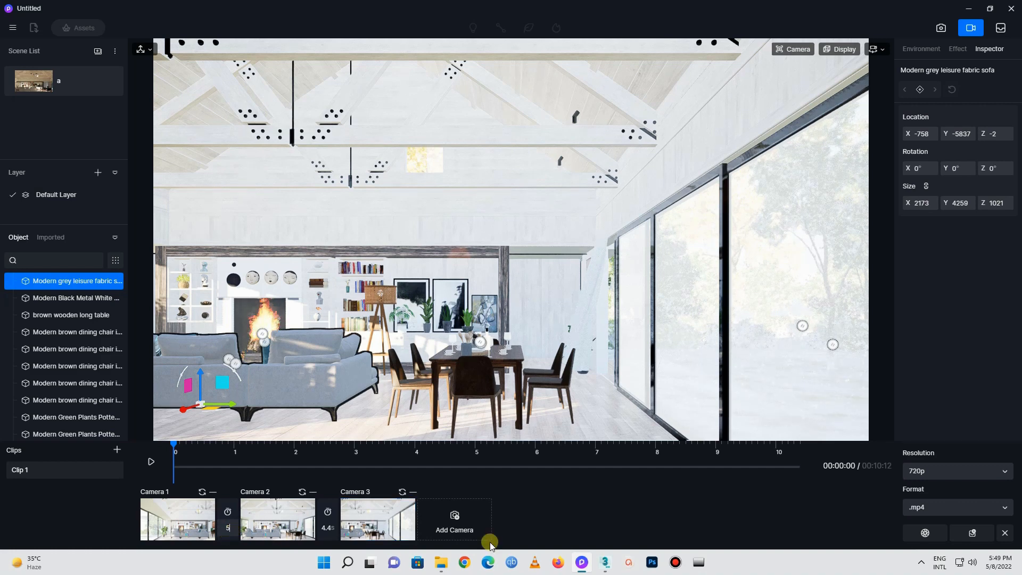
pyautogui.click(533, 512)
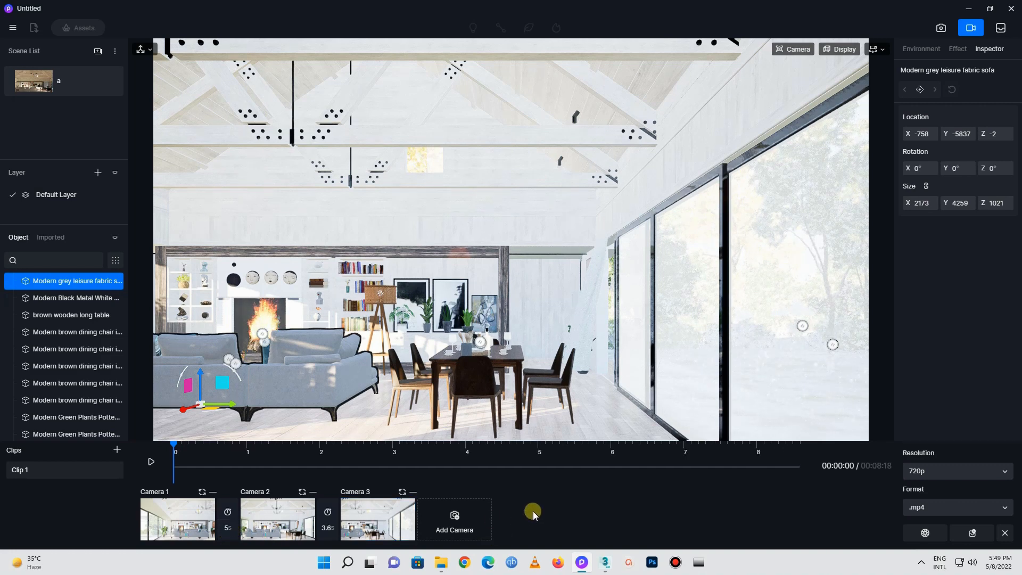
pyautogui.click(151, 463)
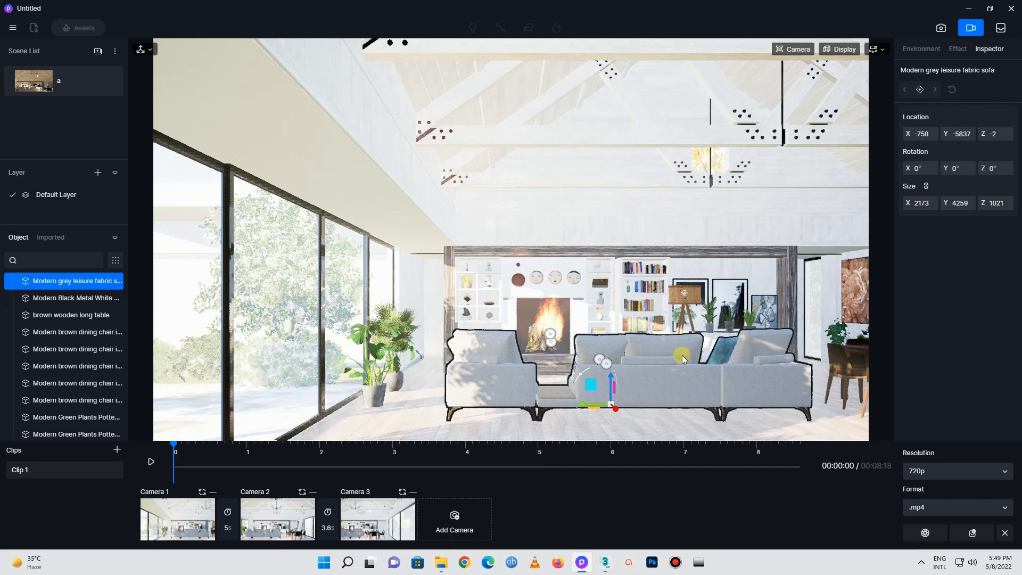
# Check the effect and environment settings, and set the video resolution to 1080p
pyautogui.click(957, 49)
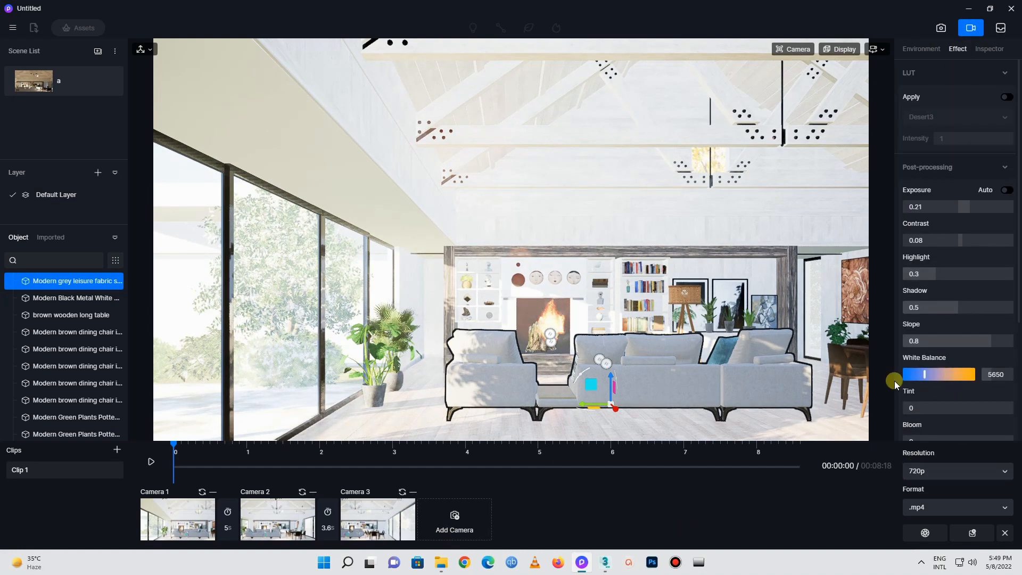
pyautogui.click(918, 49)
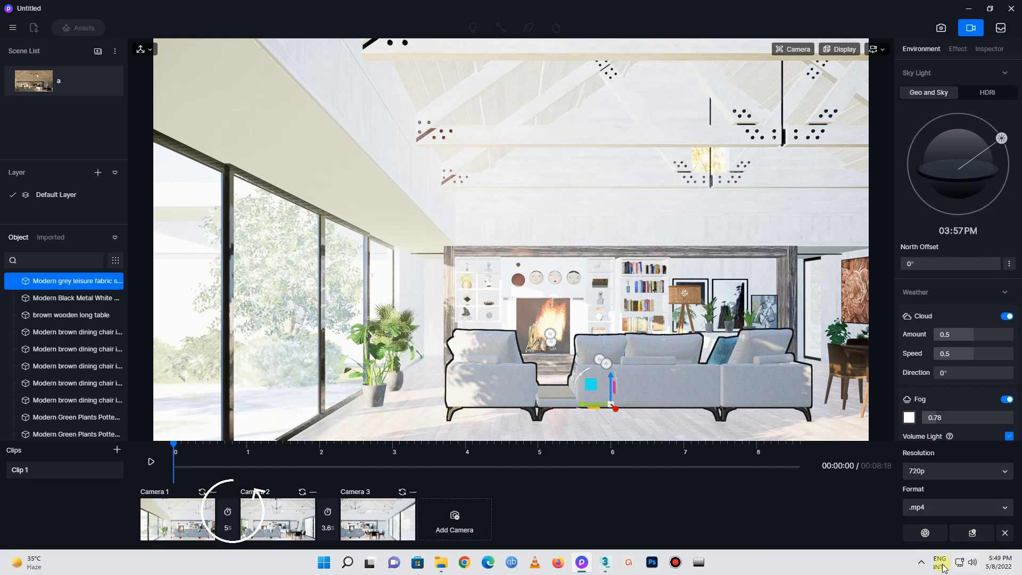
pyautogui.click(925, 471)
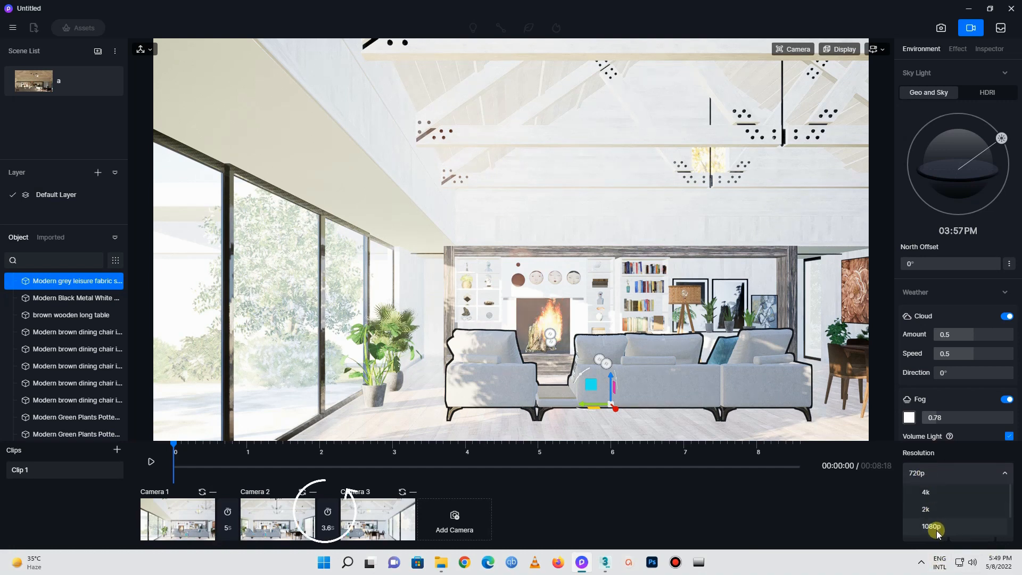
pyautogui.click(938, 532)
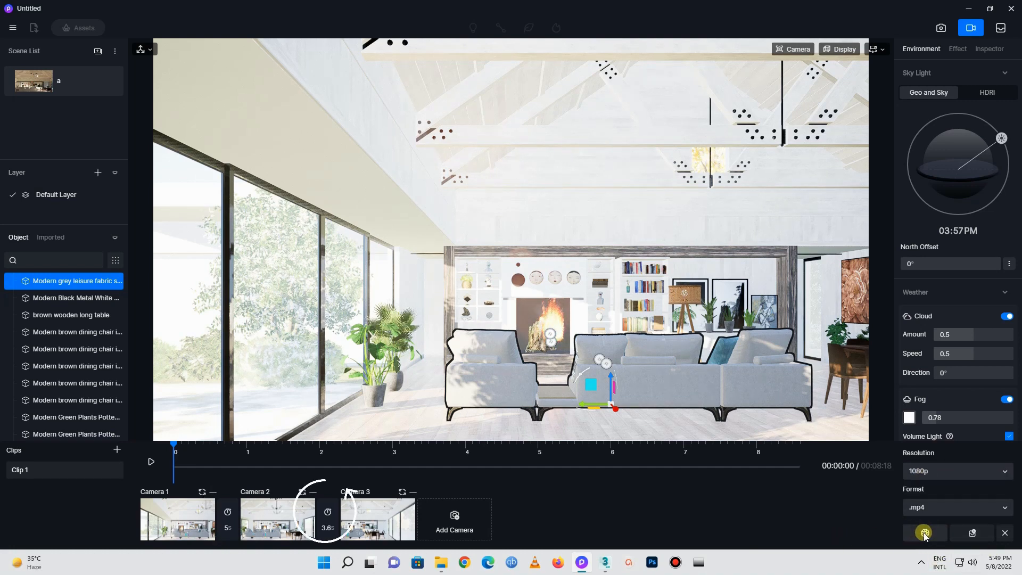
# Render the clip as an MP4 into a new Desktop folder named video, keeping the suggested file name
pyautogui.click(925, 532)
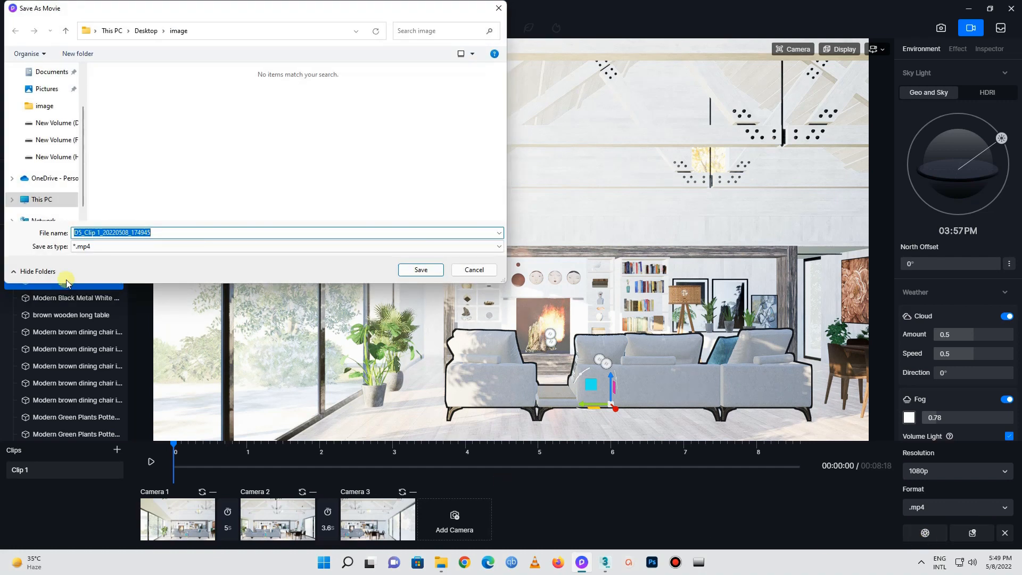
pyautogui.scroll(1, 37, 124)
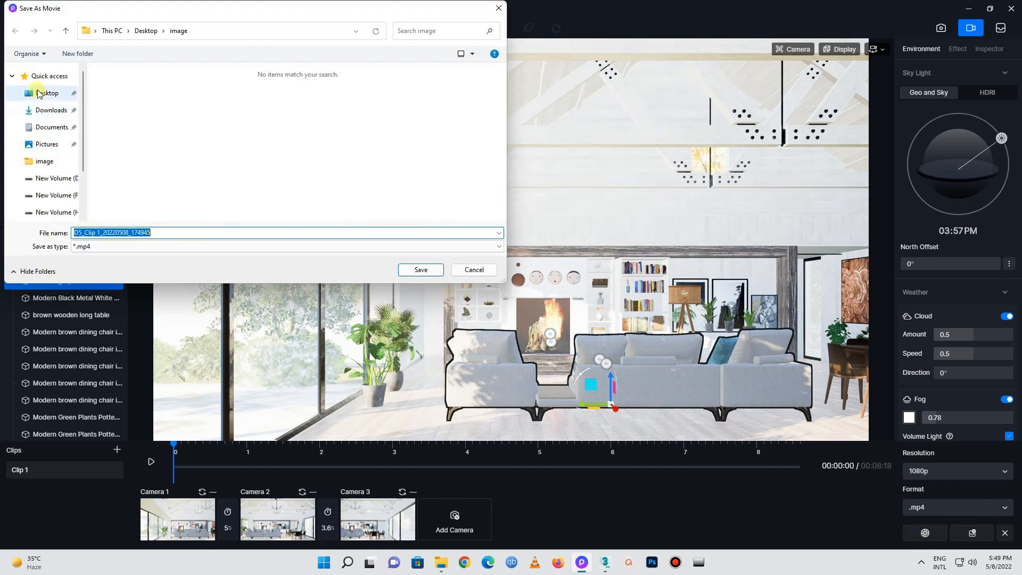
pyautogui.click(38, 93)
pyautogui.rightClick(310, 173)
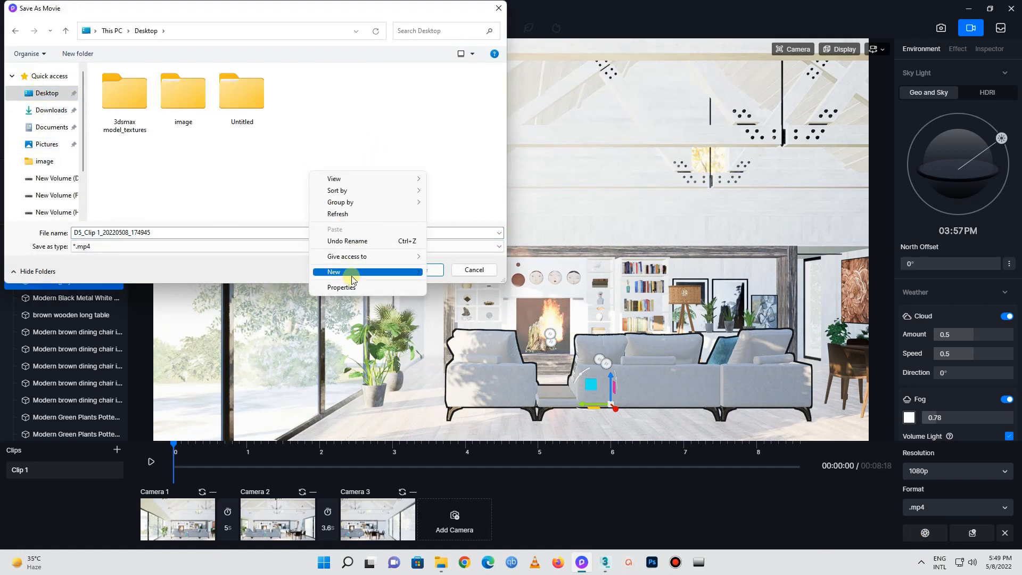
pyautogui.moveTo(351, 276)
pyautogui.click(443, 269)
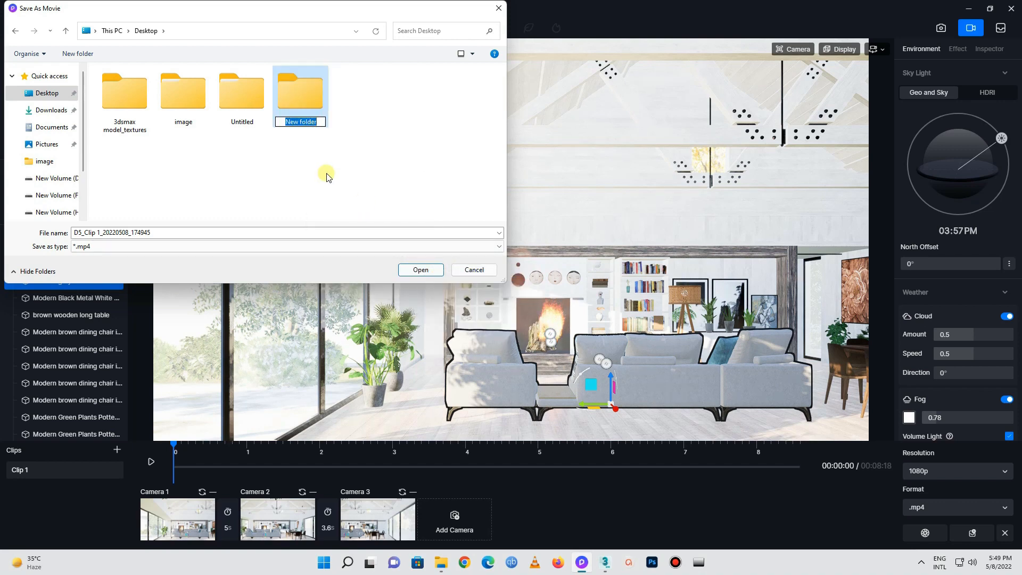
pyautogui.write('vid')
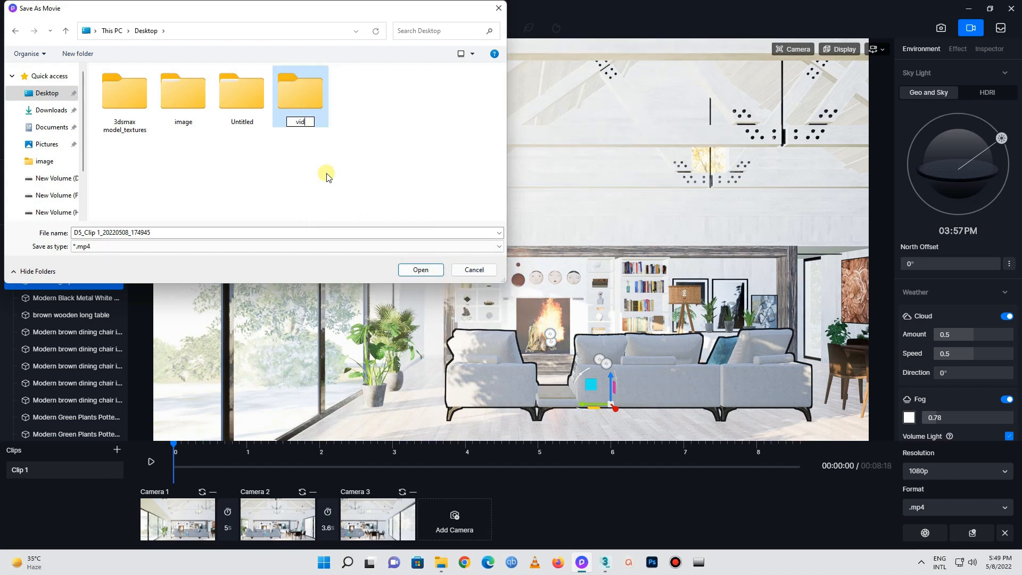
pyautogui.write('eo')
pyautogui.click(324, 167)
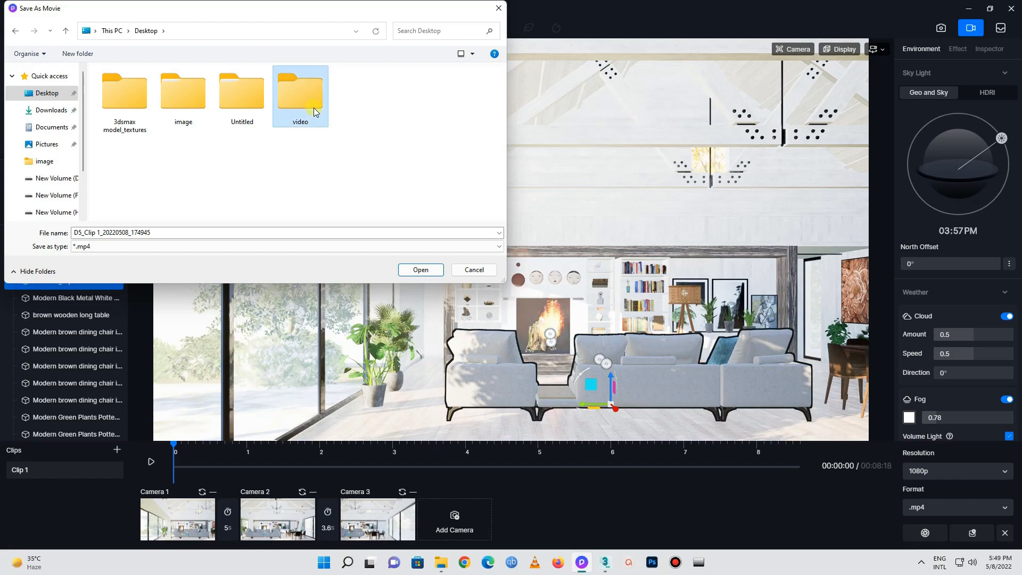
pyautogui.doubleClick(314, 107)
pyautogui.click(419, 269)
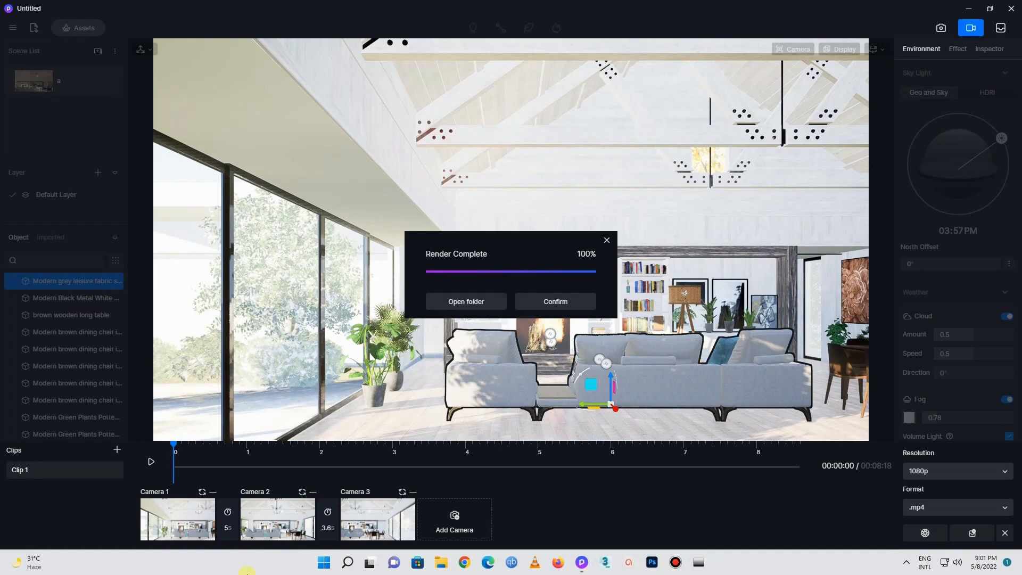
# Open the output folder, watch the rendered clip in VLC media player, and close the player
pyautogui.click(482, 307)
pyautogui.click(124, 106)
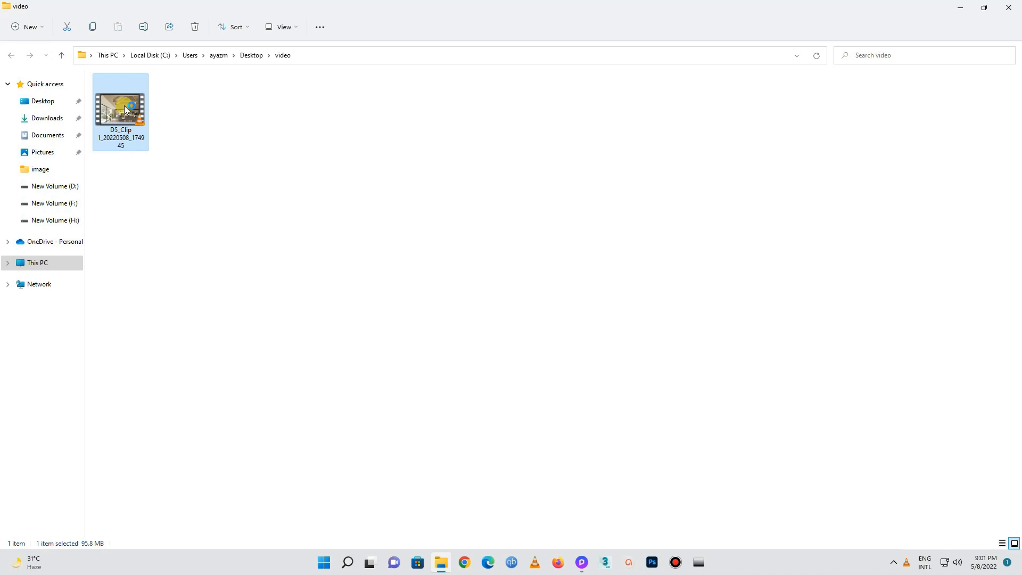
pyautogui.doubleClick(123, 106)
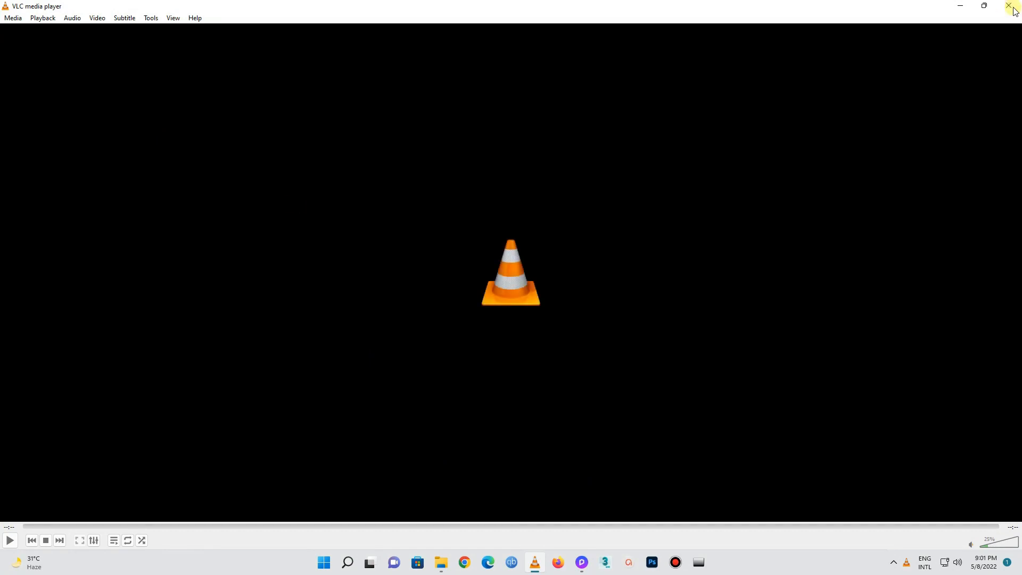
pyautogui.click(1013, 8)
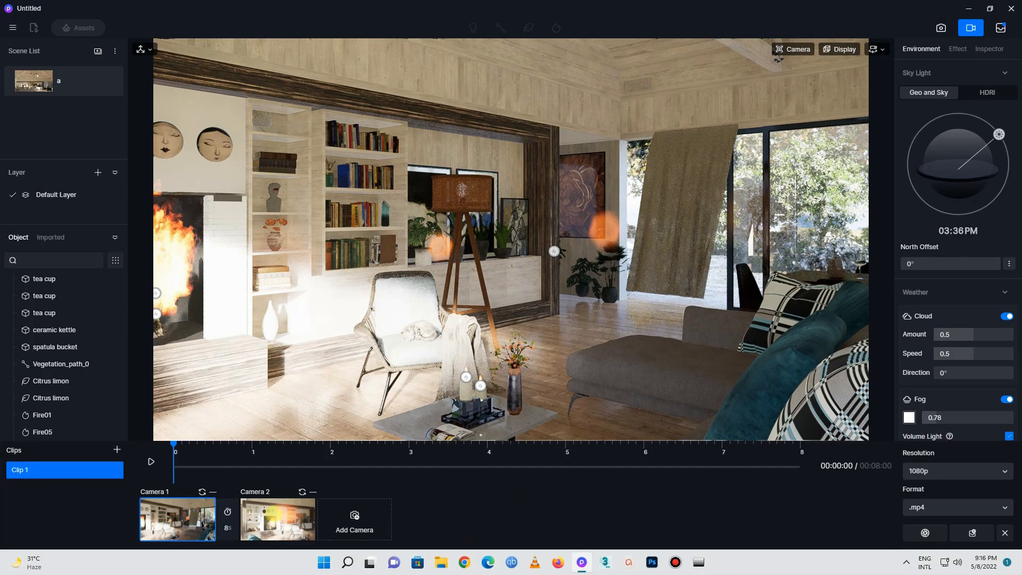
# Preview the two-camera clip, and move the Fire05 effect left across the fireplace onto the firewood
pyautogui.click(150, 461)
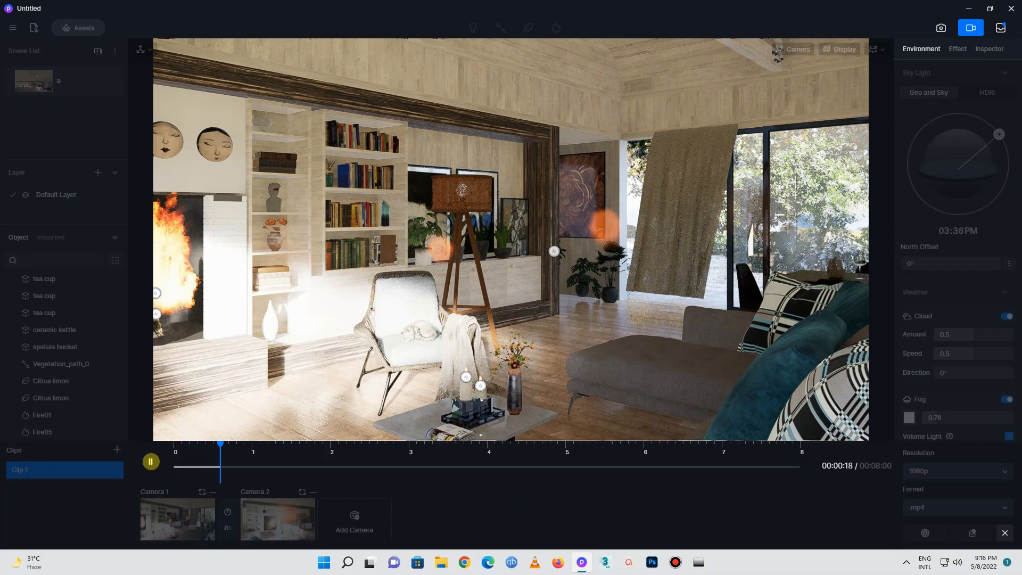
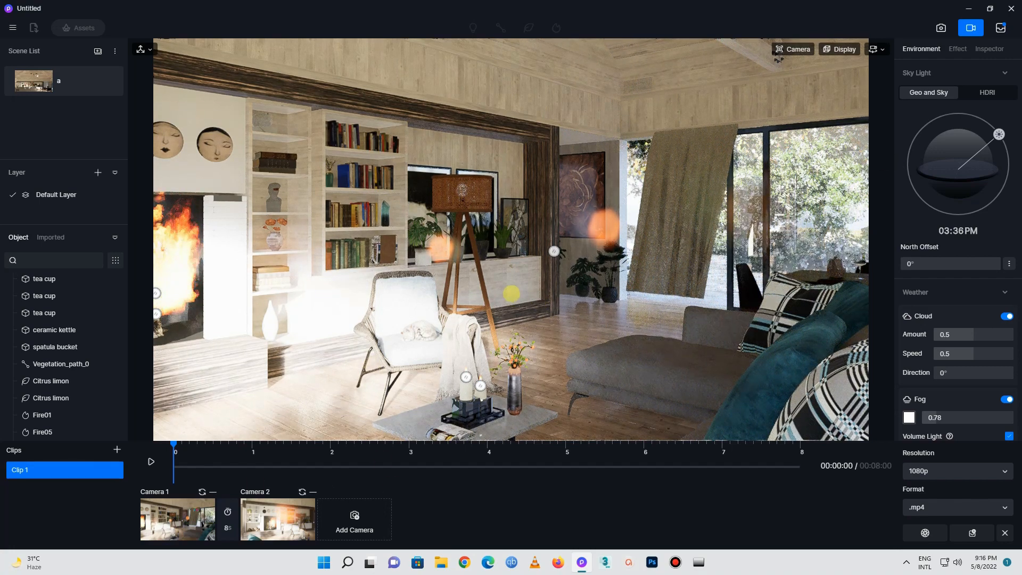
pyautogui.press('a')
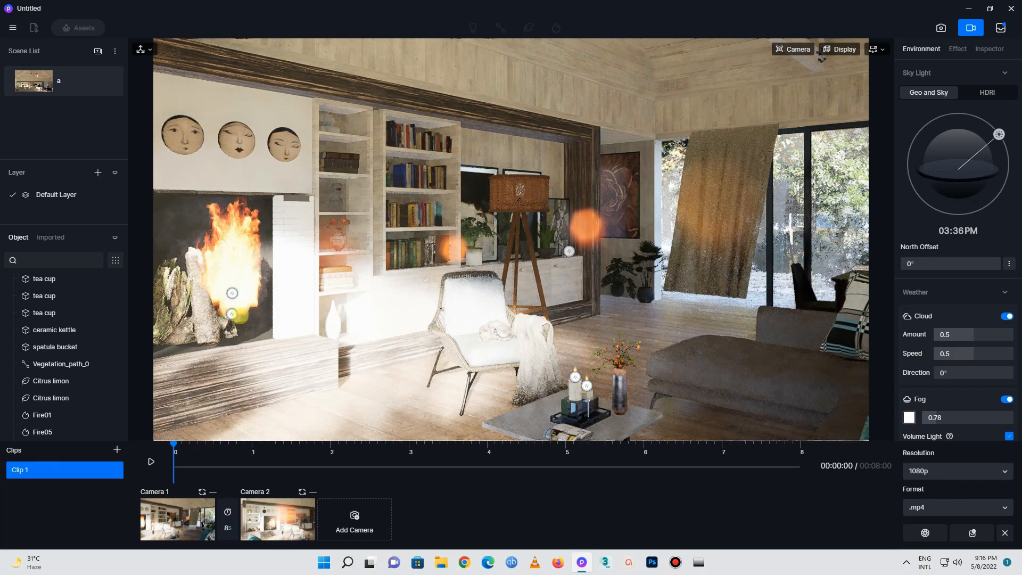
pyautogui.click(232, 314)
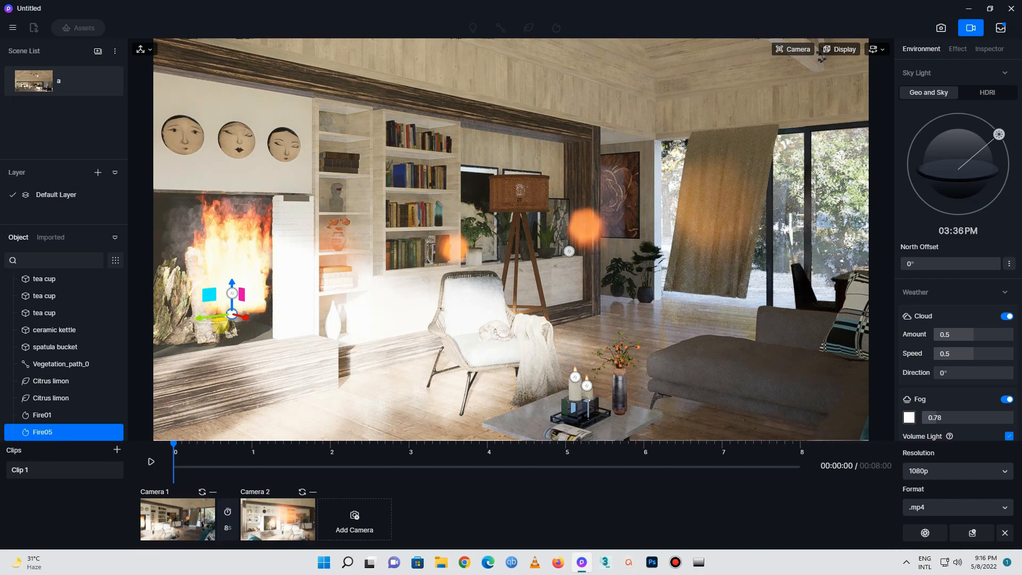
pyautogui.moveTo(198, 318); pyautogui.dragTo(155, 313)
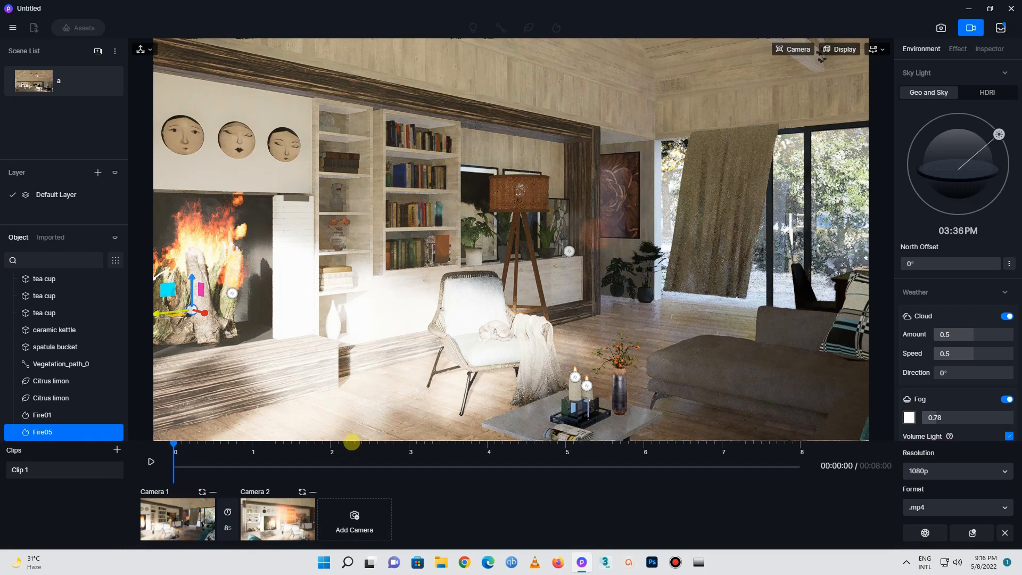
# Show the Camera 2 view, and render all pending 1080p clips from the render queue with the existing output location
pyautogui.click(292, 513)
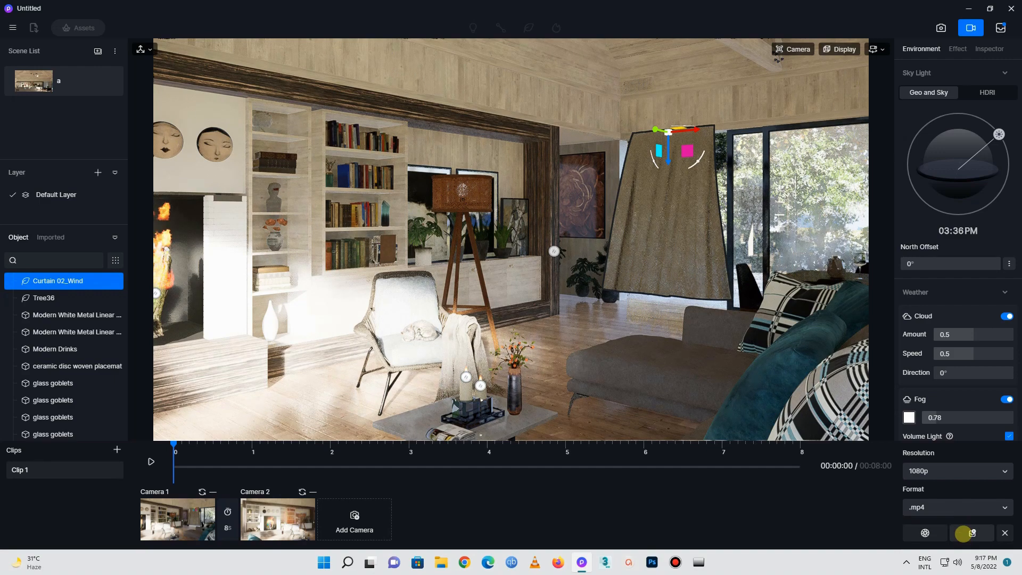
pyautogui.click(1000, 27)
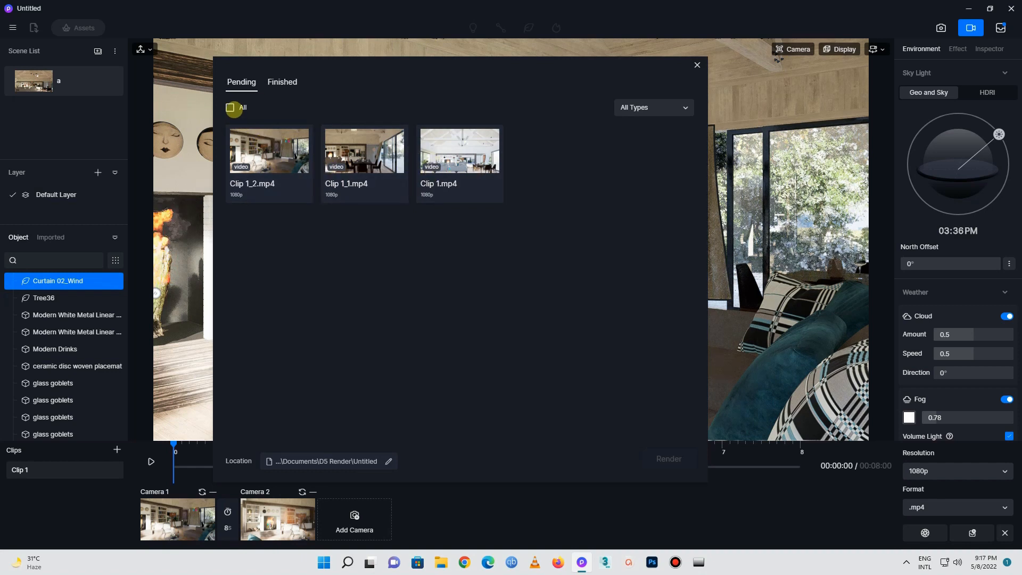
pyautogui.click(230, 108)
pyautogui.click(668, 458)
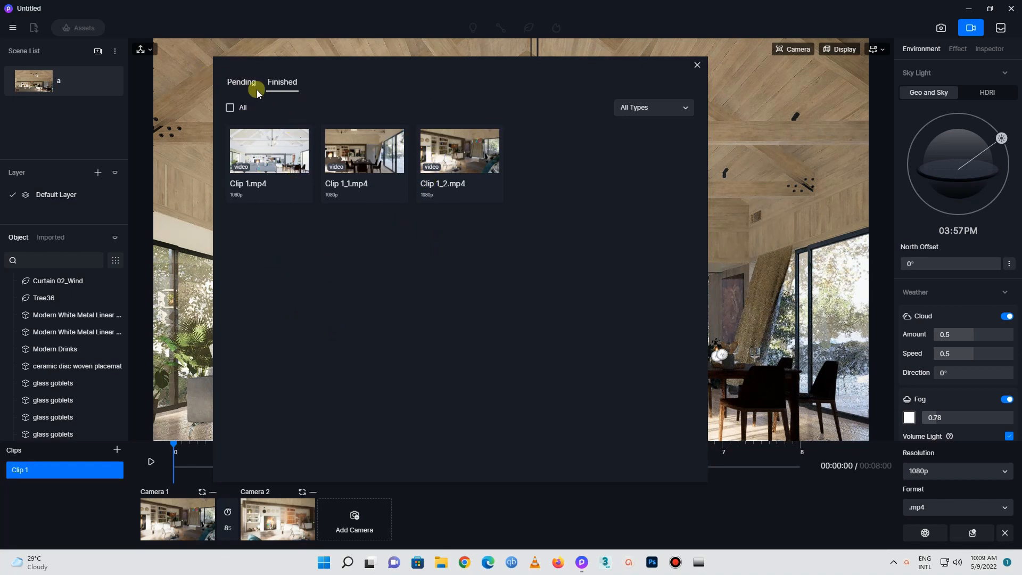
# Check the pending and finished lists of the render queue, and open the file location of Clip 1.mp4
pyautogui.click(237, 86)
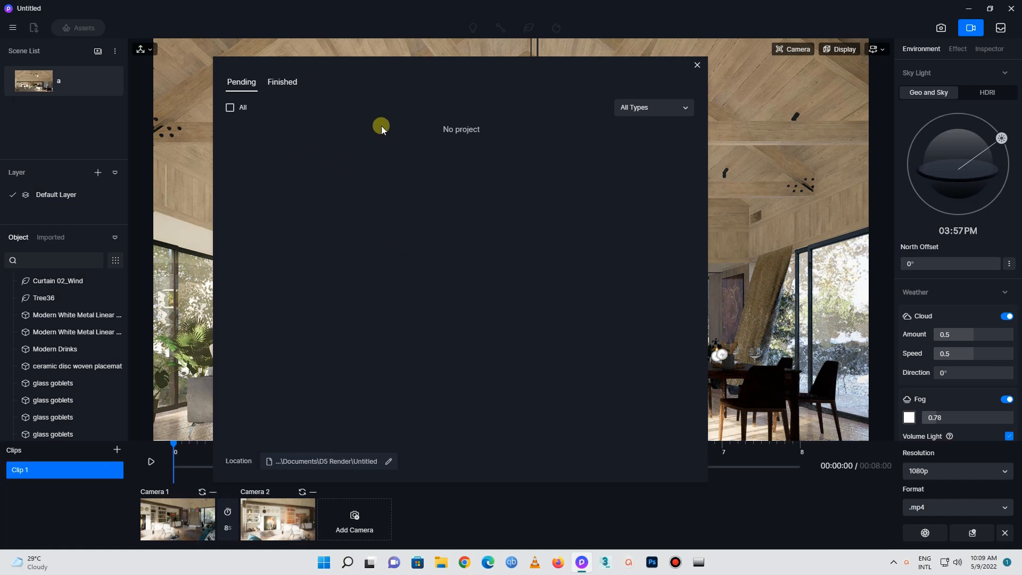
pyautogui.click(291, 95)
pyautogui.click(262, 151)
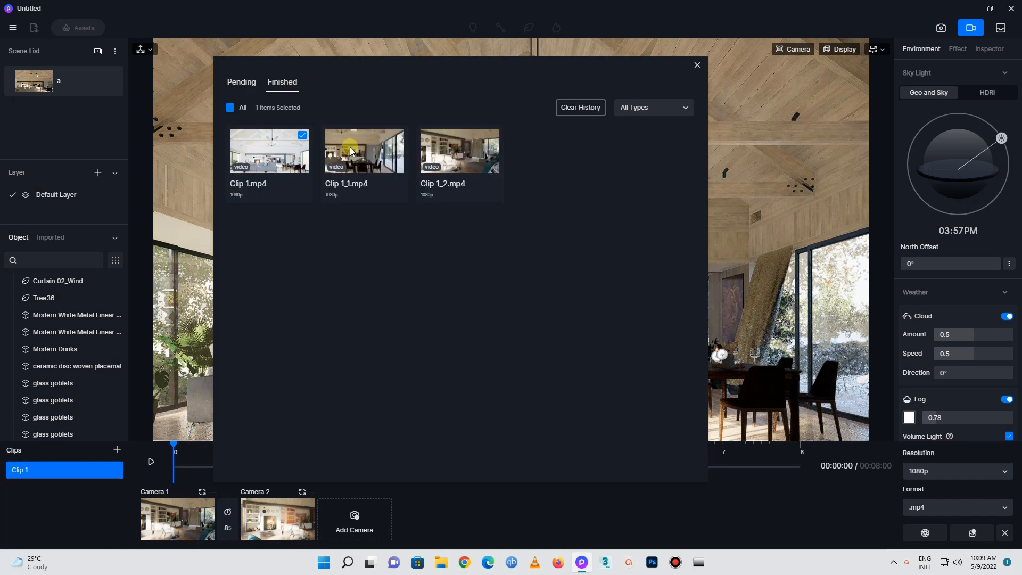
pyautogui.rightClick(297, 158)
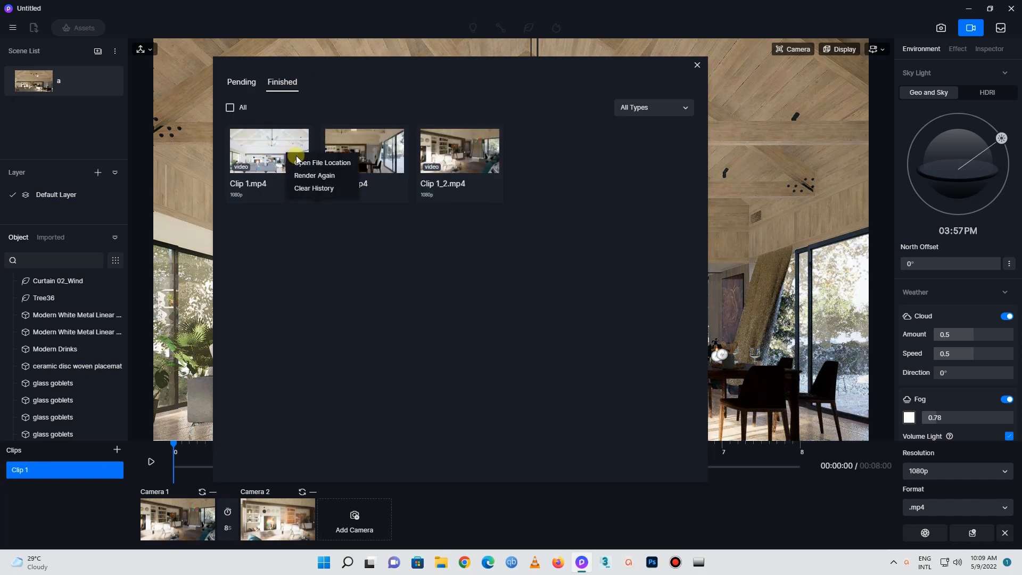
pyautogui.click(308, 163)
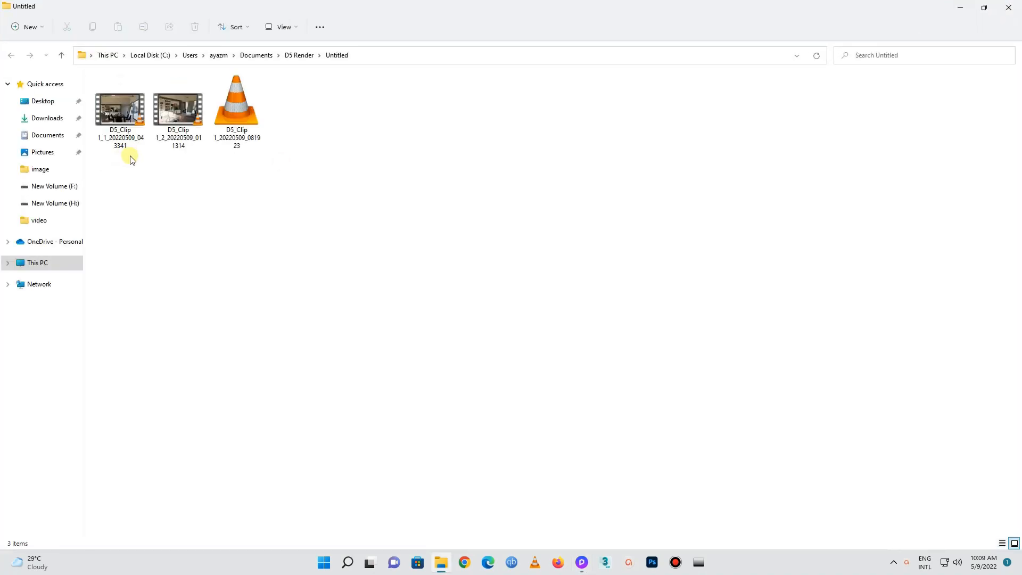
# Watch each of the three rendered clips in VLC media player, and return to D5 Render to close the render queue
pyautogui.doubleClick(120, 103)
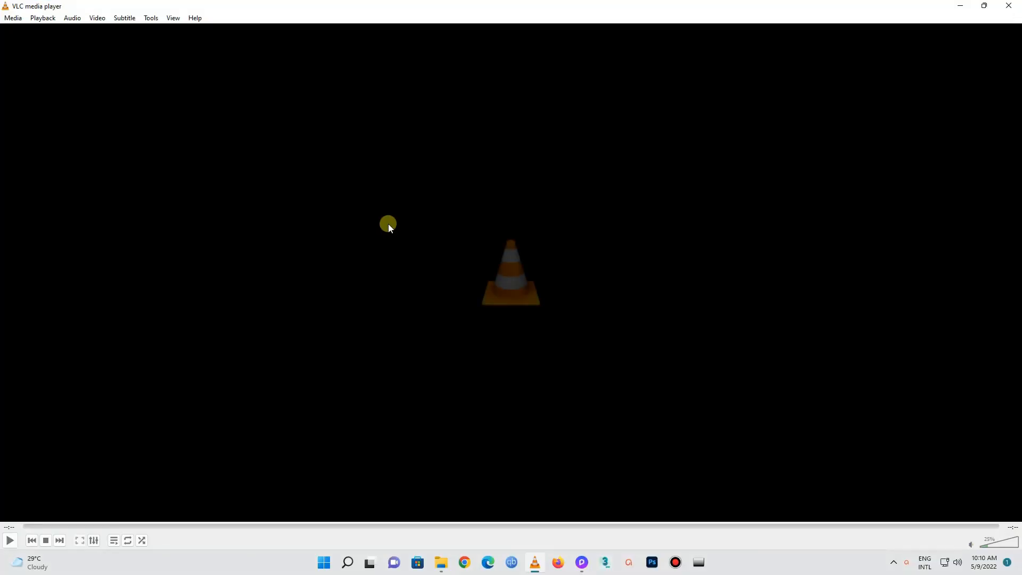
pyautogui.click(1009, 6)
pyautogui.click(176, 114)
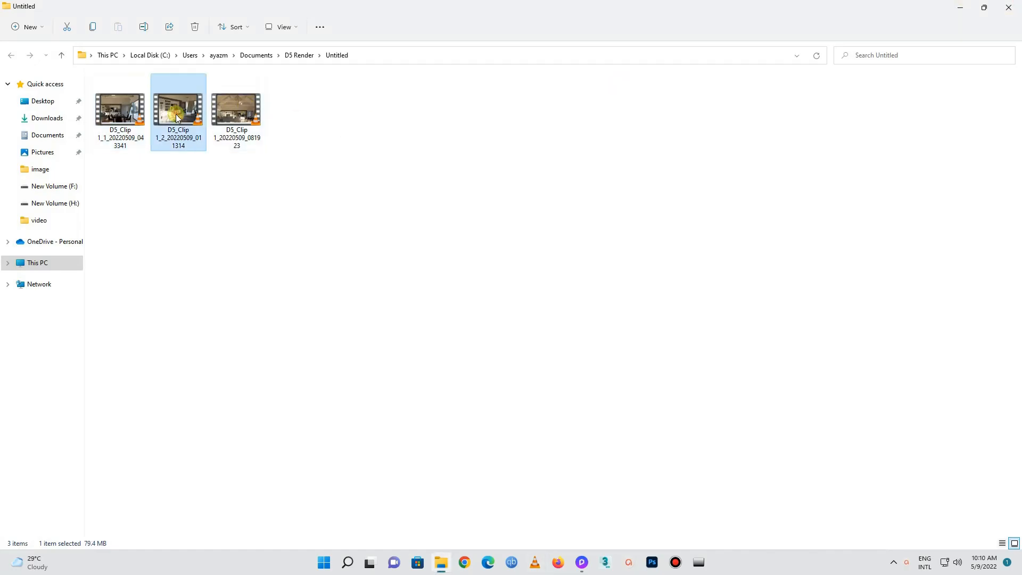
pyautogui.doubleClick(176, 114)
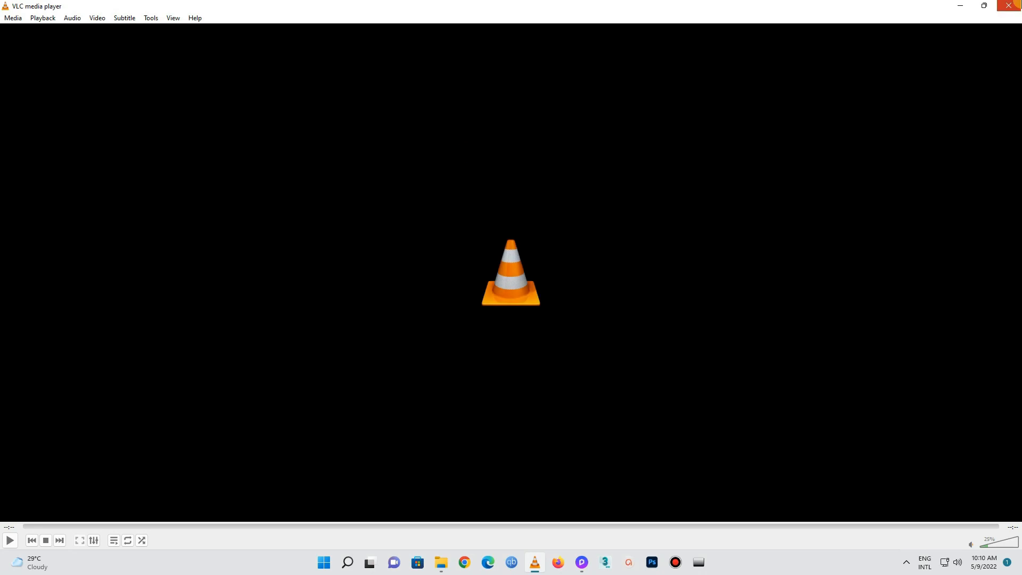
pyautogui.click(1017, 2)
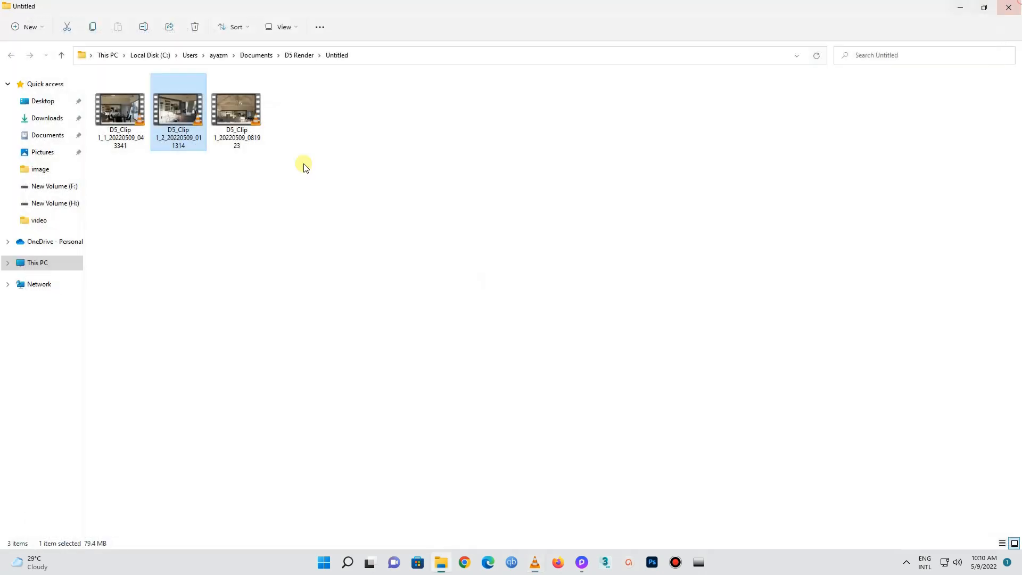
pyautogui.doubleClick(219, 140)
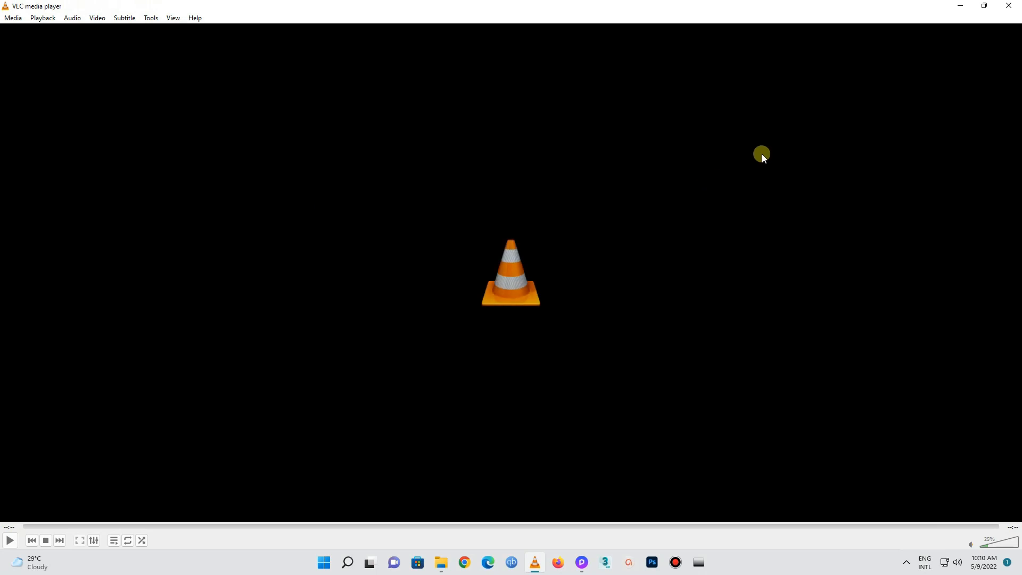
pyautogui.click(1008, 6)
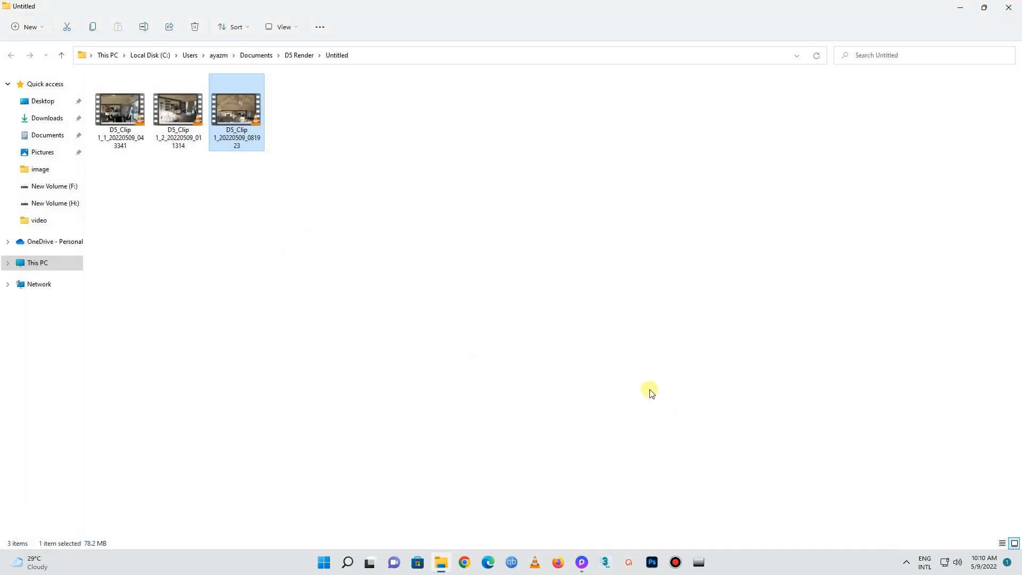
pyautogui.click(582, 563)
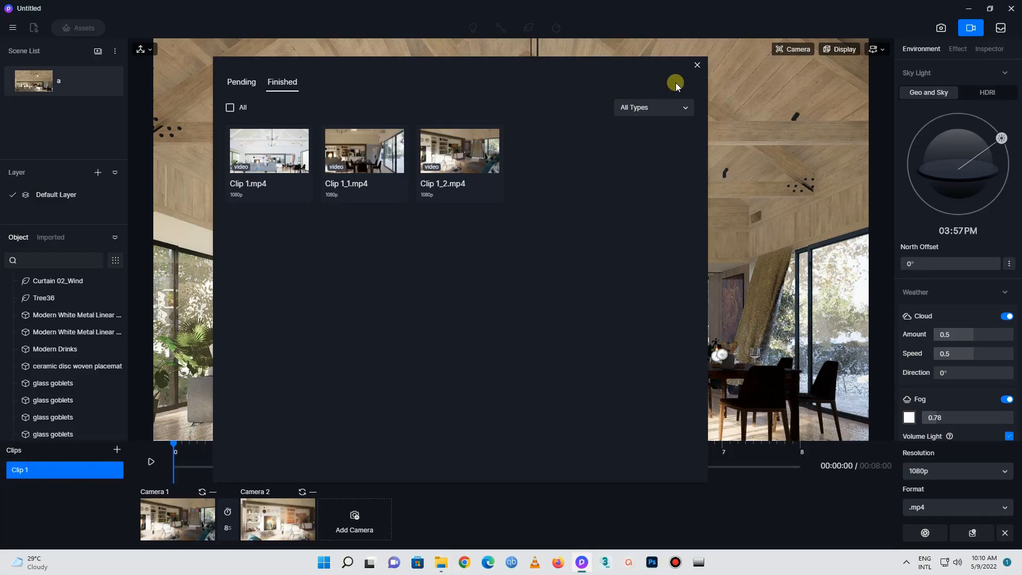
pyautogui.click(696, 64)
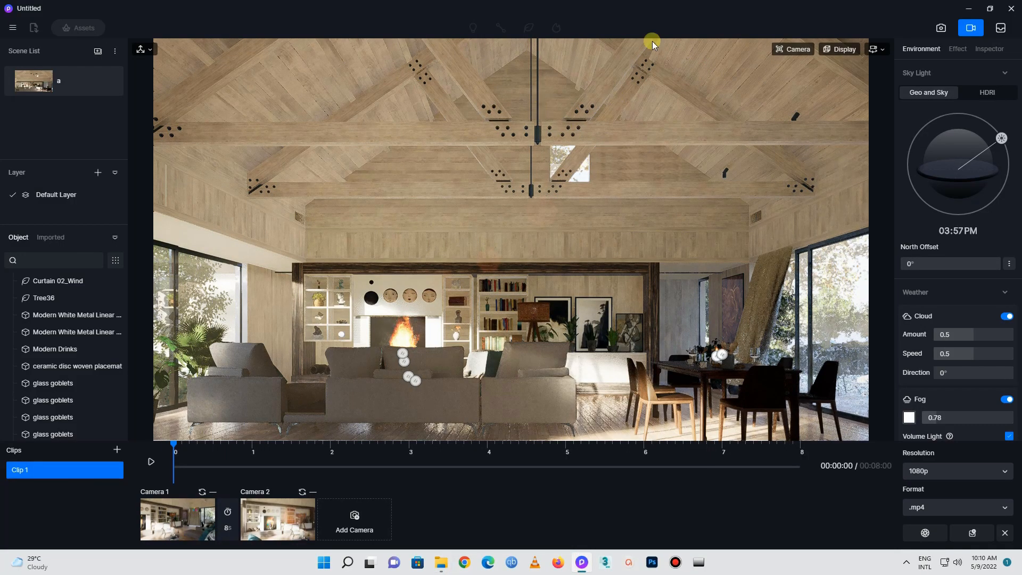